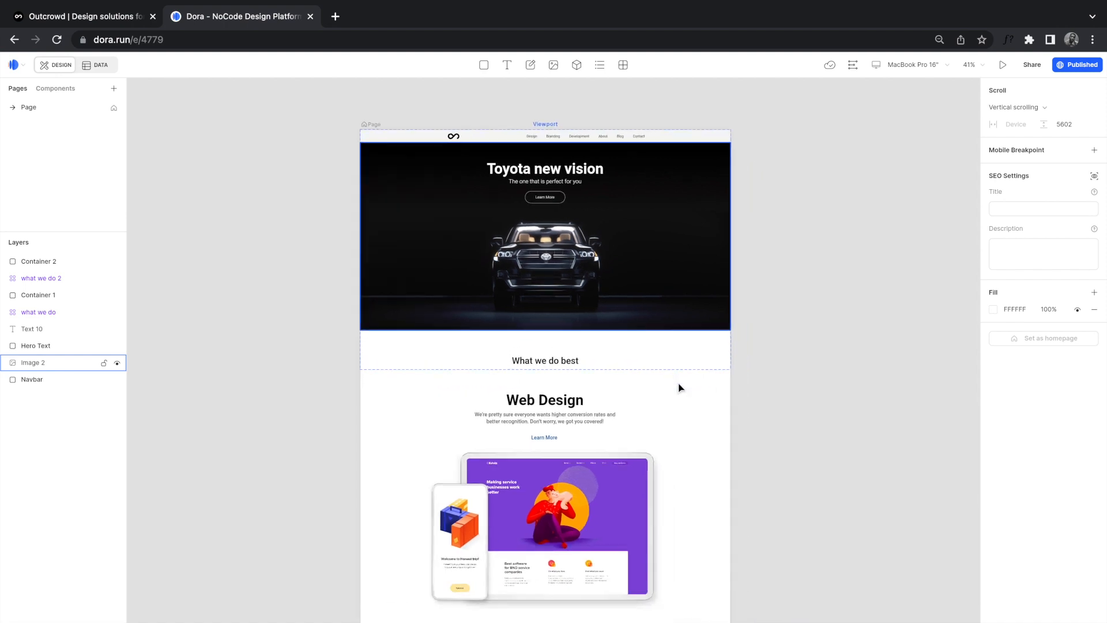
Step: Scroll through the Outcrowd homepage at outcrowd.io for reference
scroll(679, 388, "down", 10)
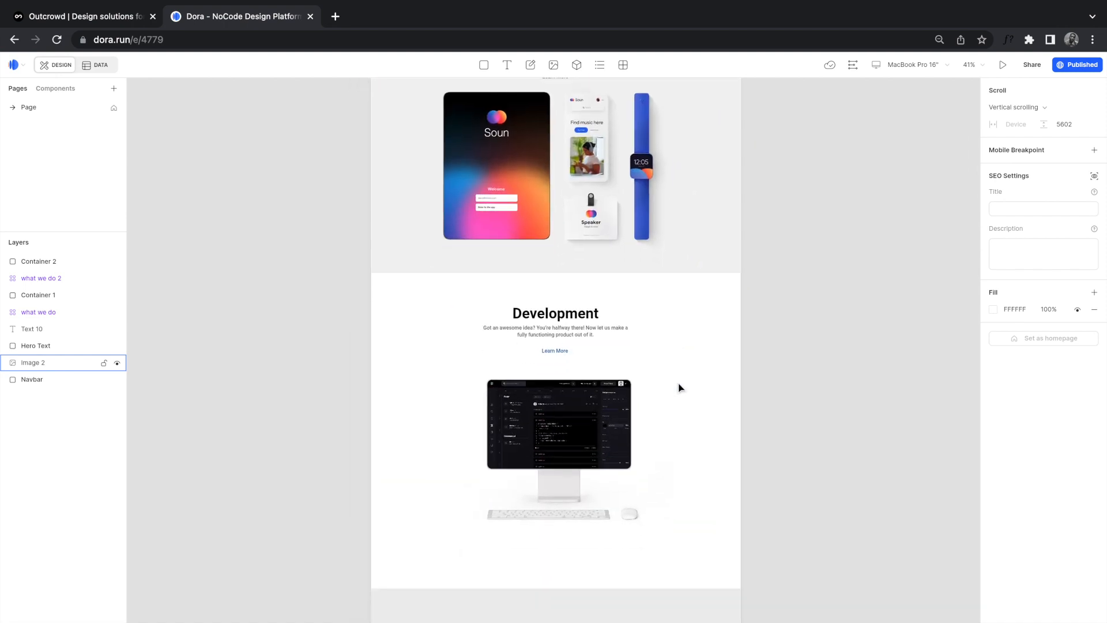
scroll(679, 387, "down", 2)
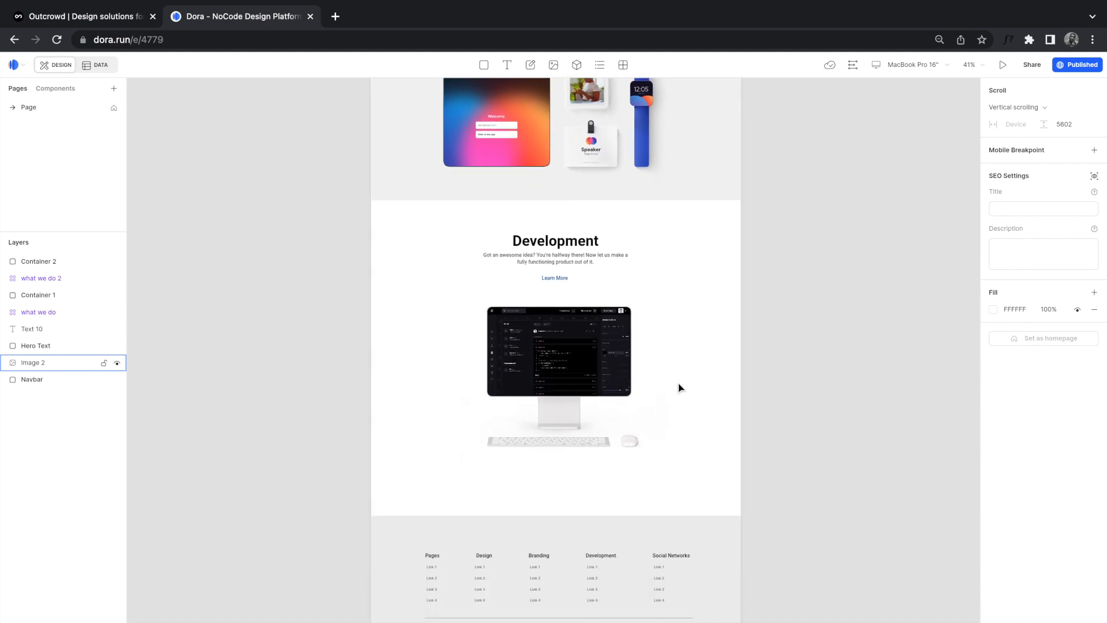
scroll(679, 388, "up", 14)
scroll(679, 388, "up", 4)
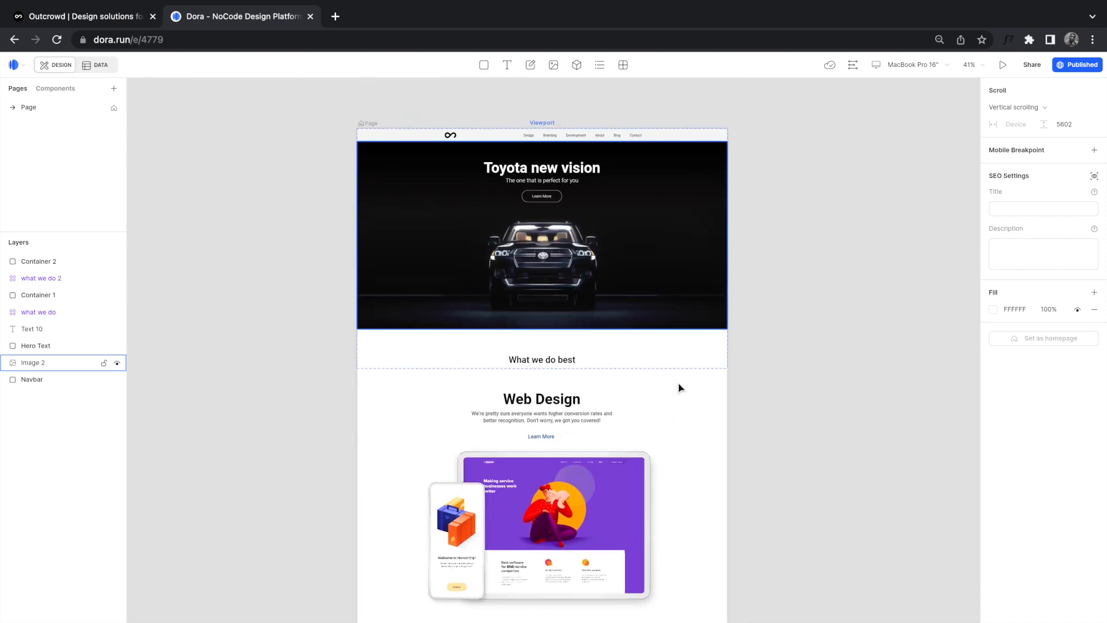
scroll(679, 388, "up", 6)
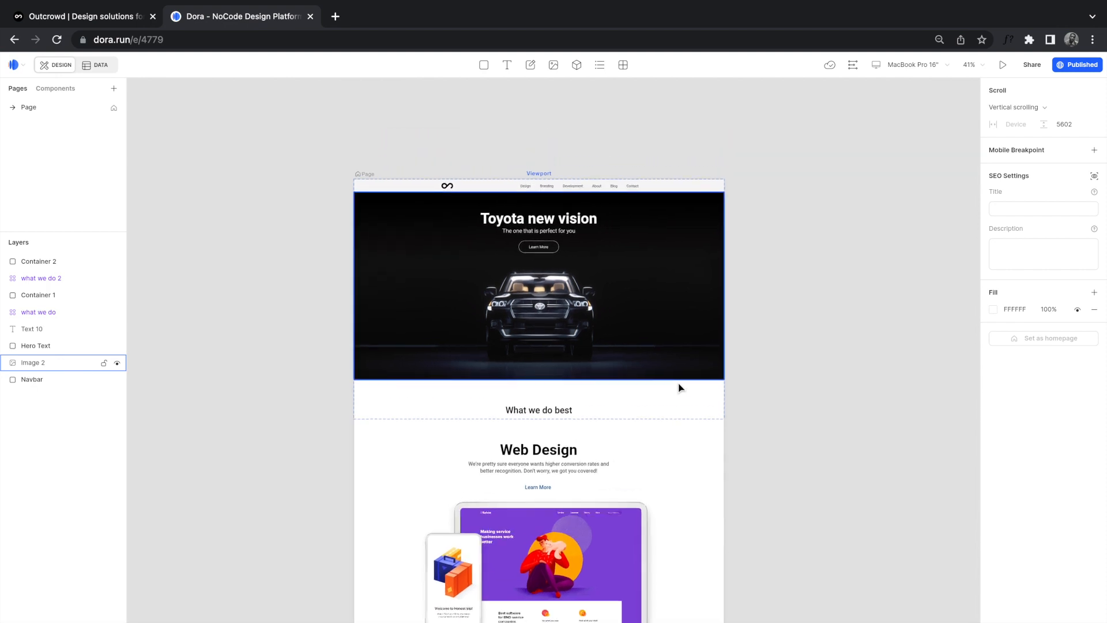
scroll(679, 388, "up", 4)
scroll(679, 387, "left", 4)
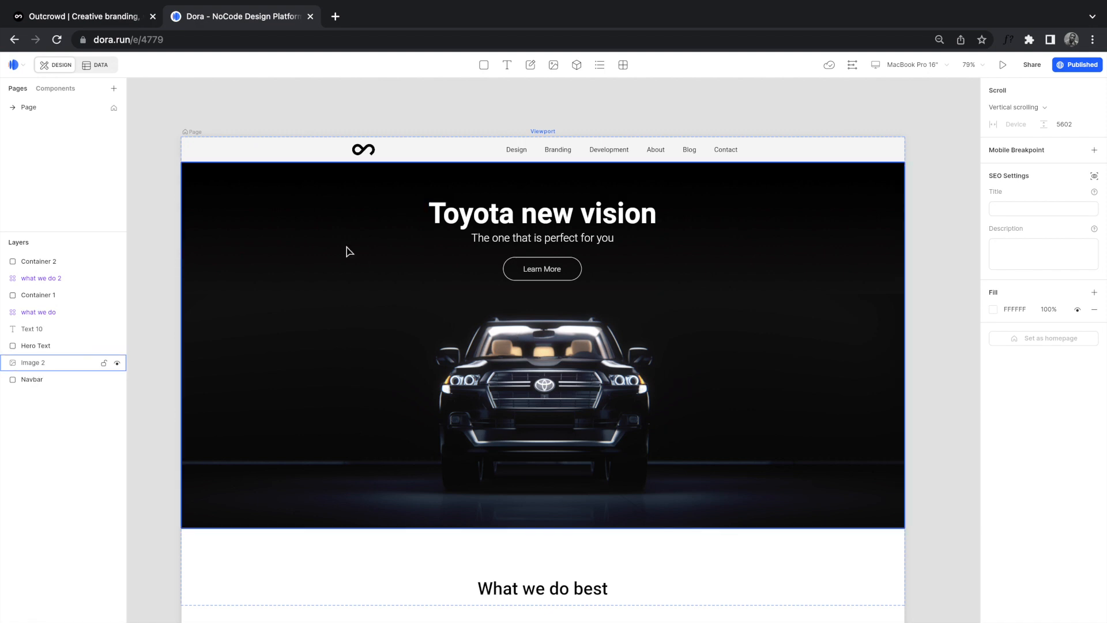
left_click(113, 20)
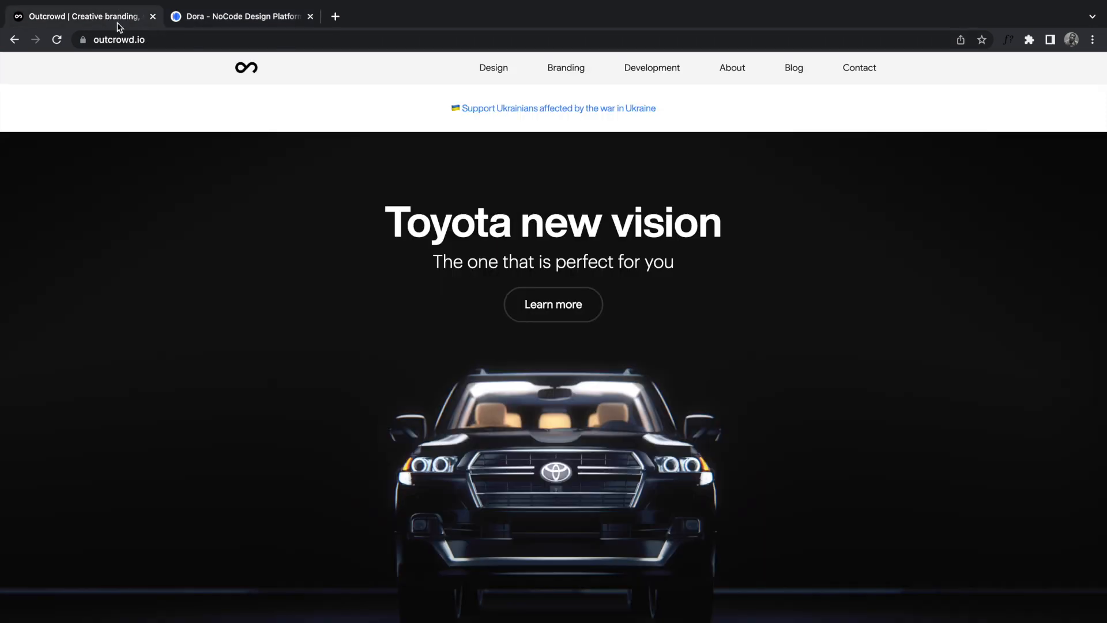
left_click(173, 39)
scroll(373, 311, "down", 20)
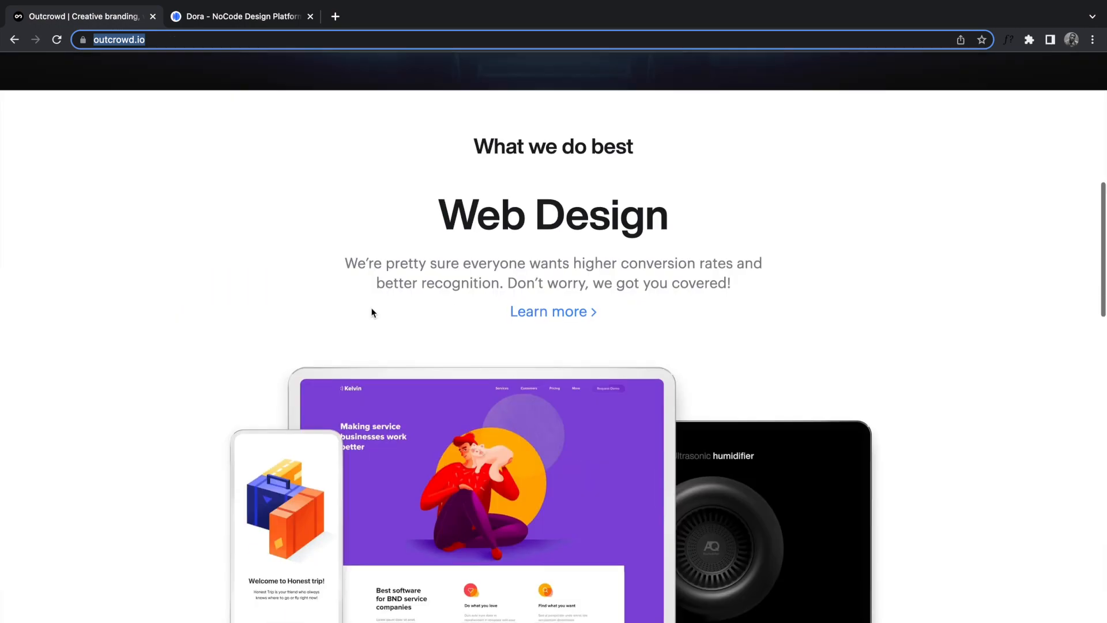
scroll(372, 311, "down", 20)
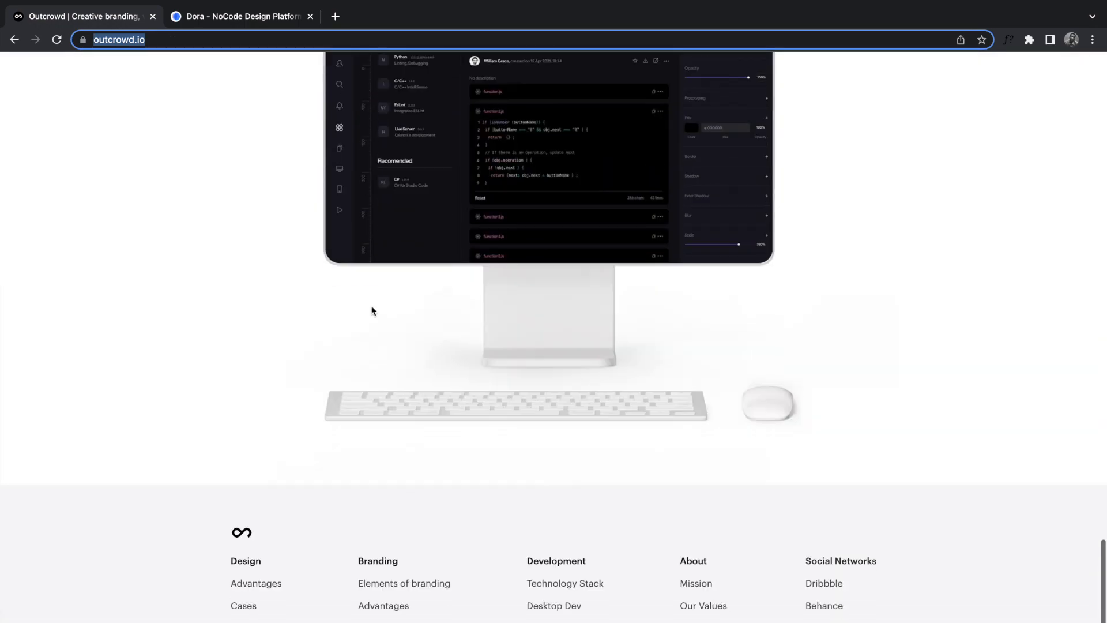
scroll(372, 312, "up", 20)
scroll(372, 312, "up", 15)
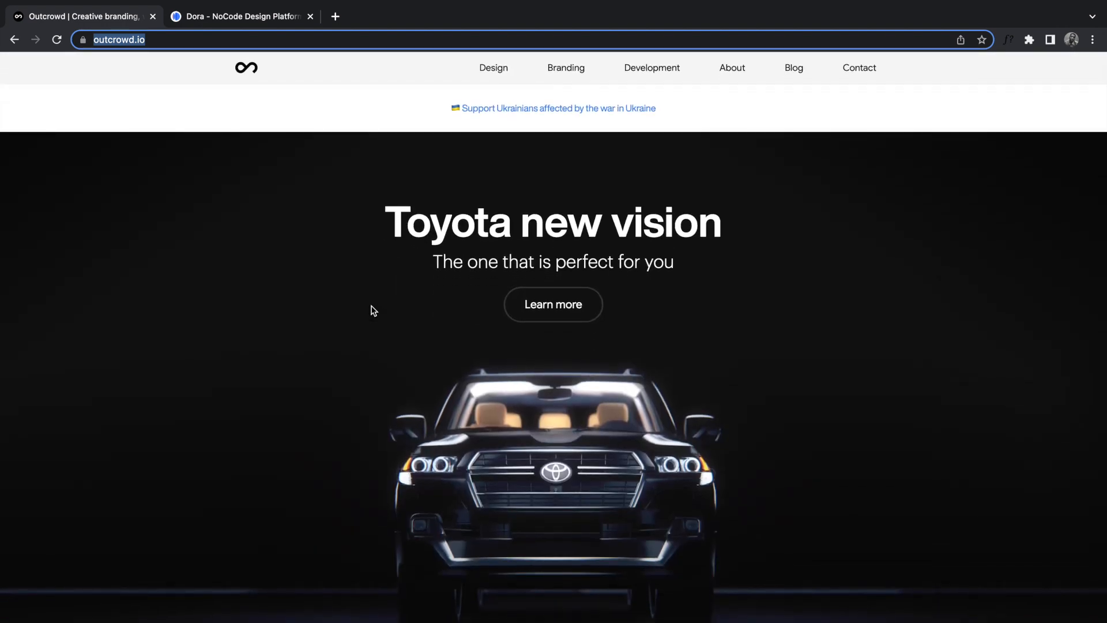
left_click(242, 17)
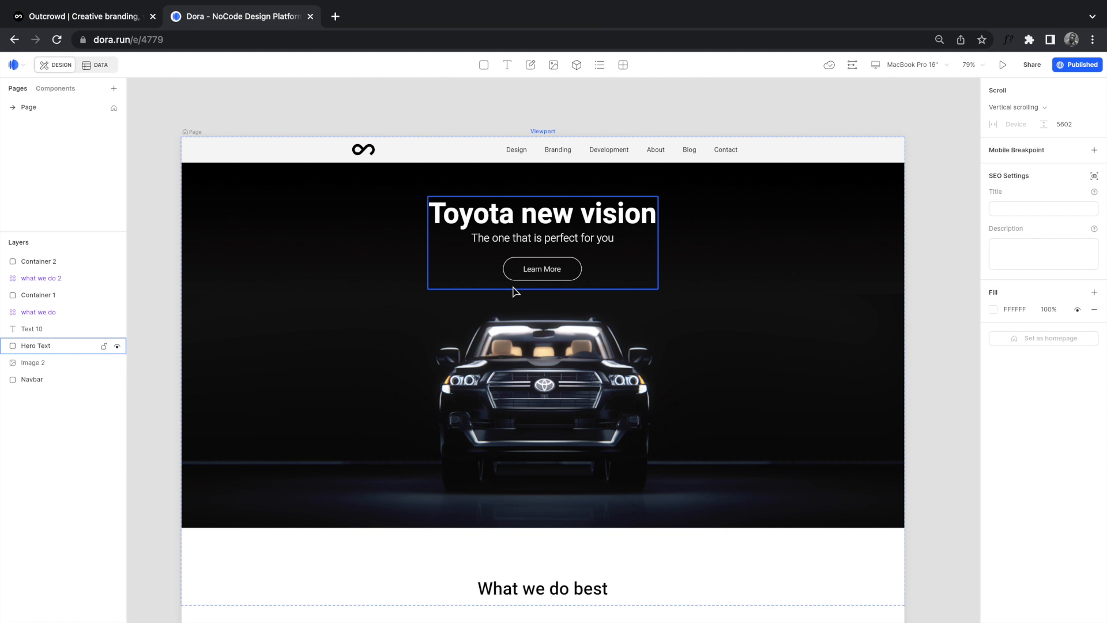
Step: Open Outcrowd's Design page and scroll through its Working Process and 'What's our secret?' sections
left_click(116, 19)
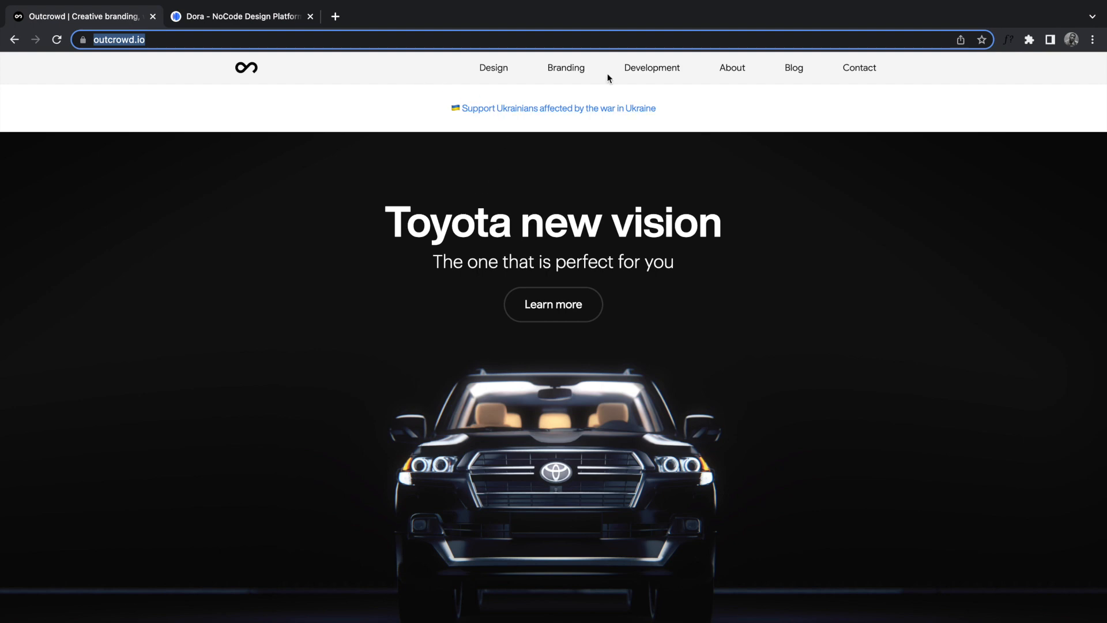
left_click(497, 74)
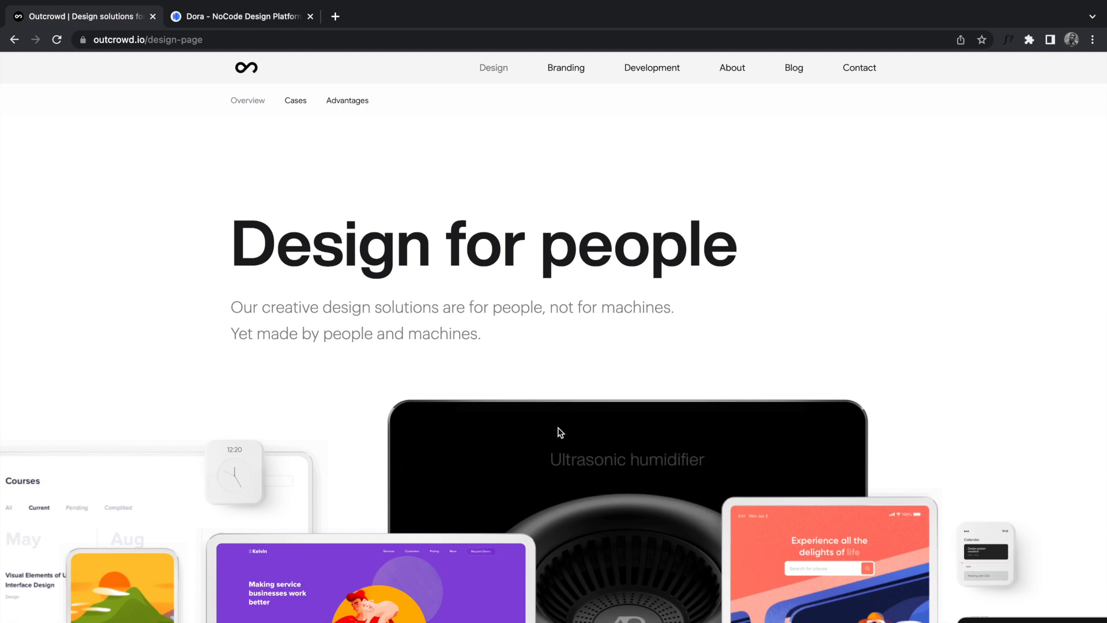
scroll(559, 432, "down", 15)
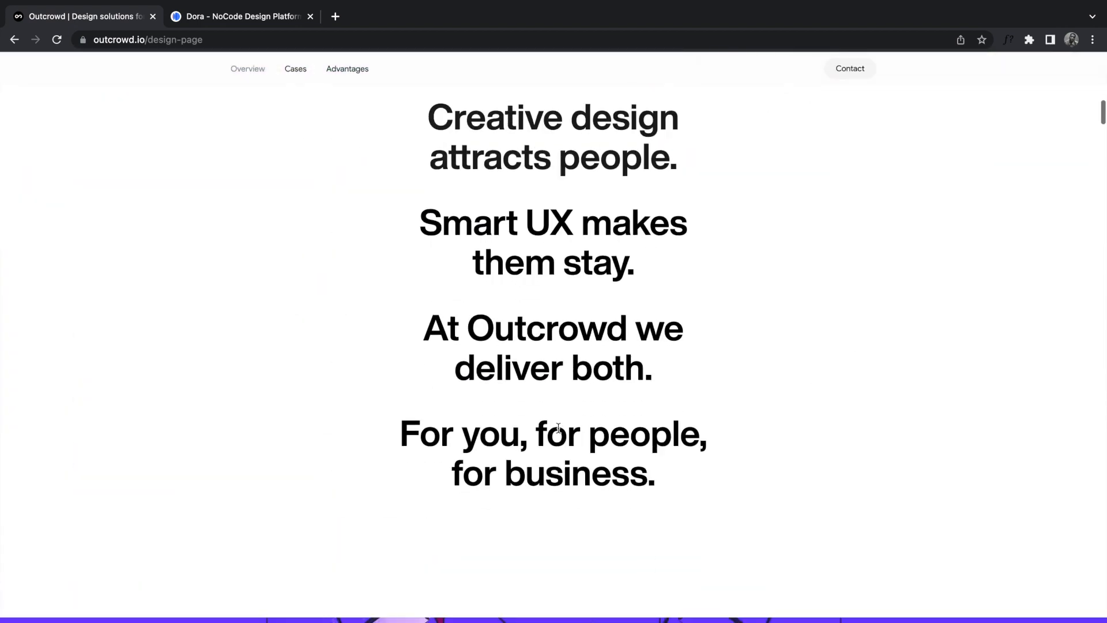
scroll(558, 427, "down", 7)
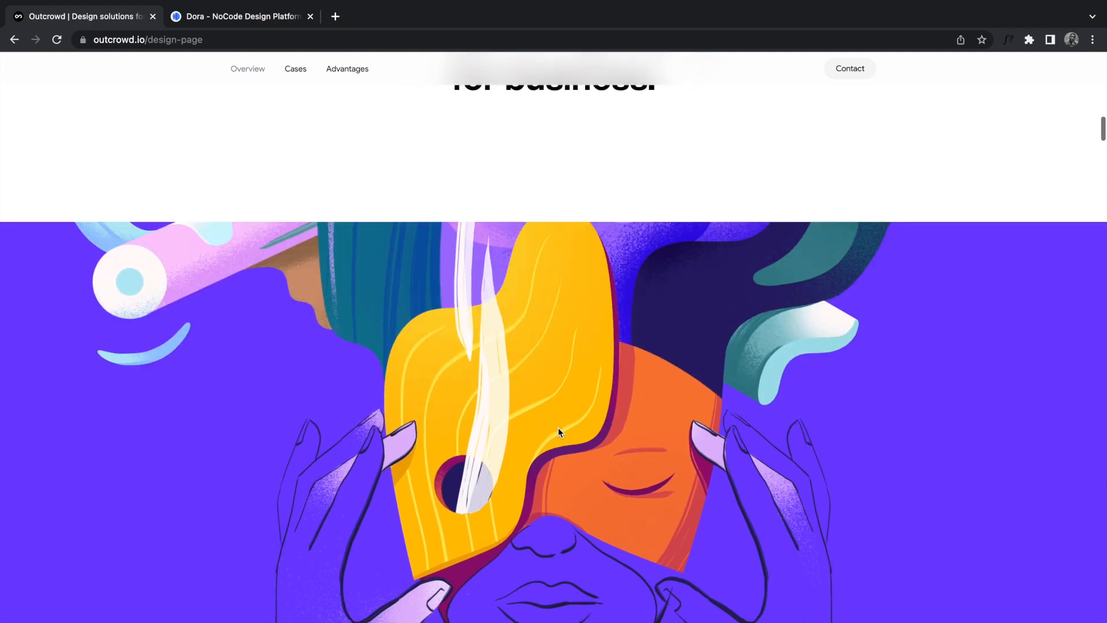
scroll(558, 433, "down", 5)
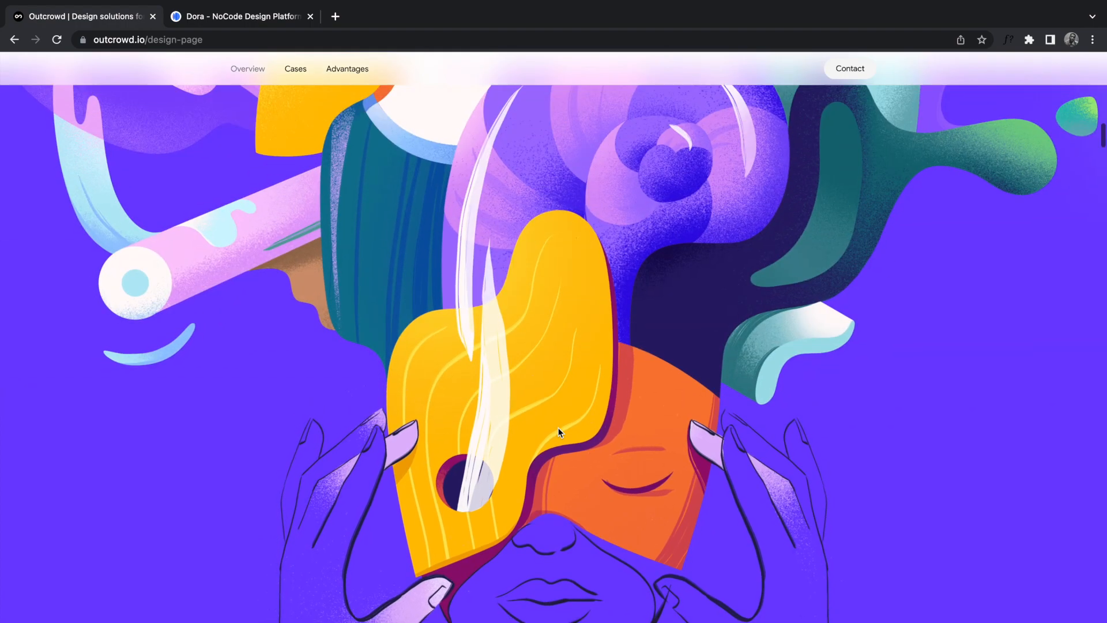
scroll(558, 432, "down", 4)
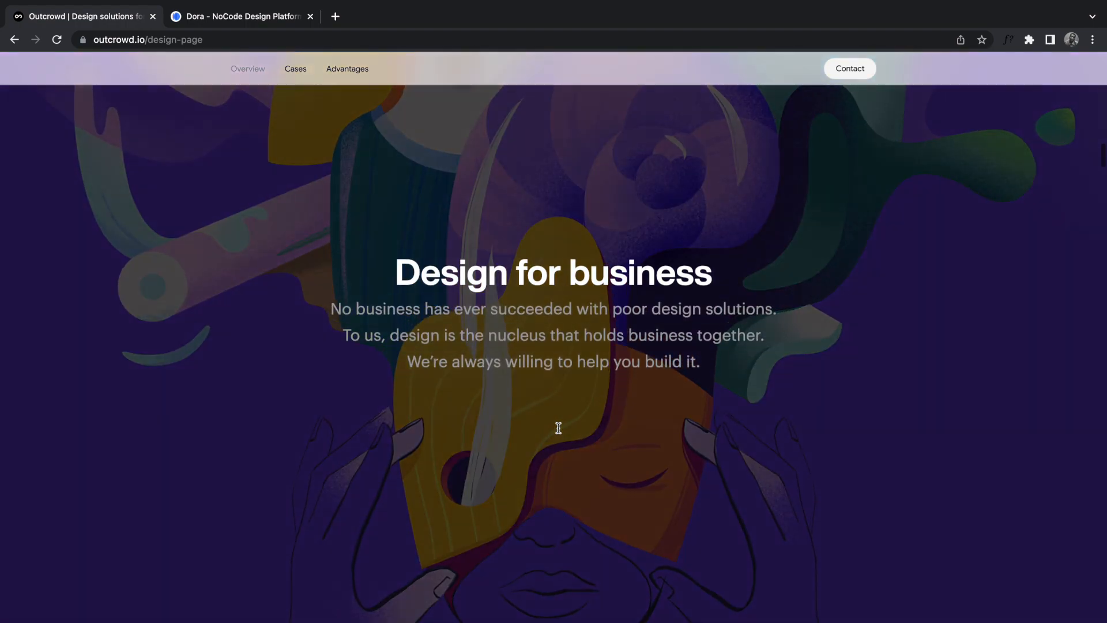
scroll(559, 432, "down", 5)
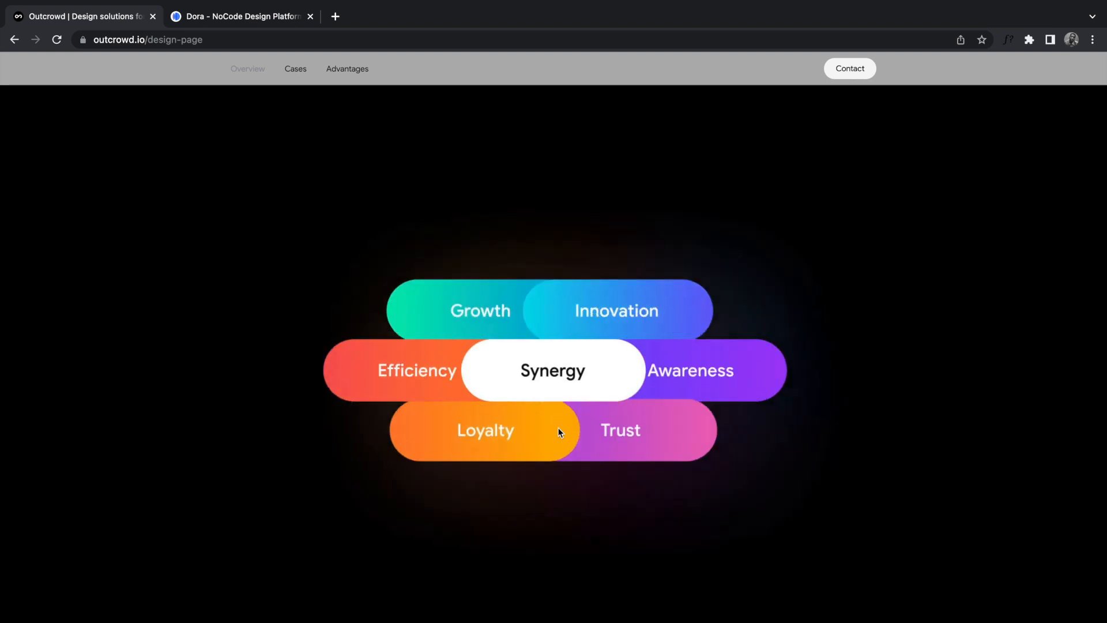
scroll(559, 433, "down", 5)
scroll(559, 432, "down", 10)
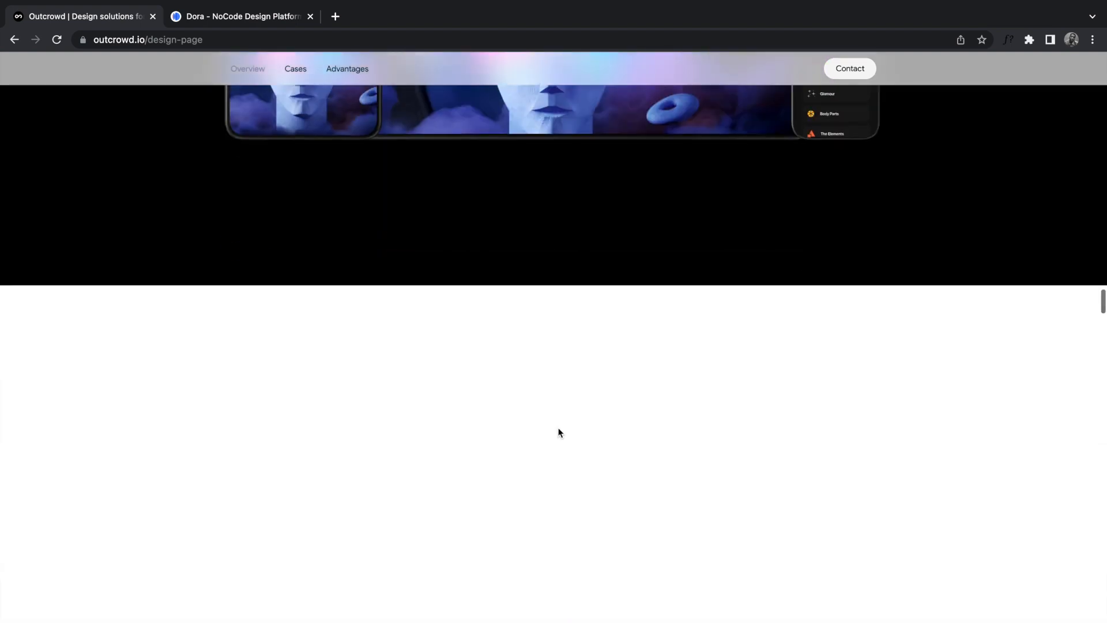
scroll(558, 428, "down", 8)
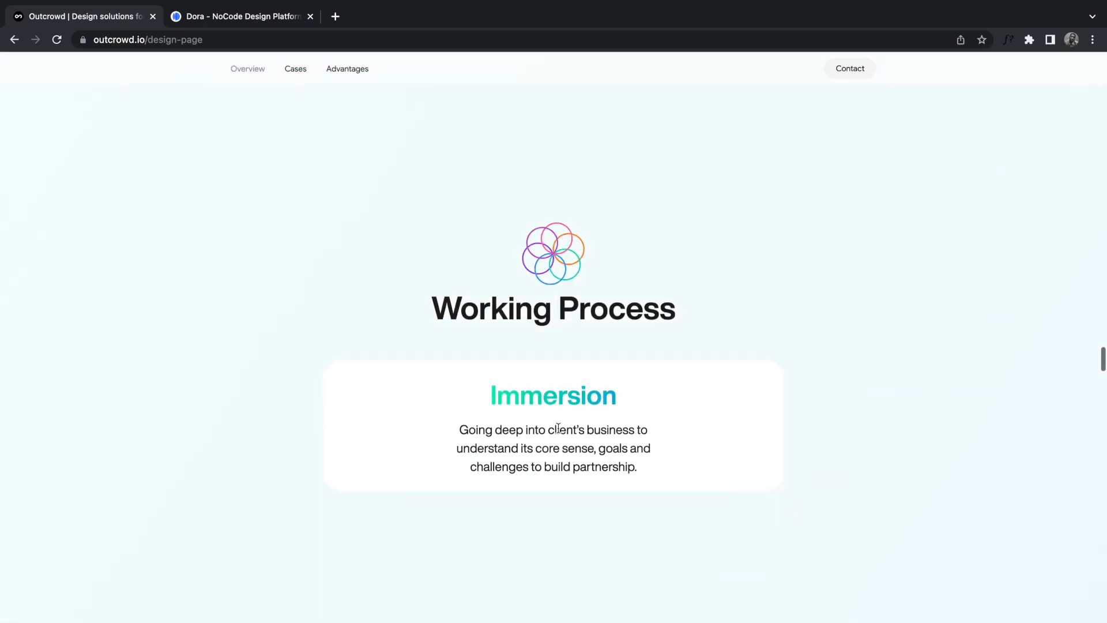
scroll(559, 432, "down", 6)
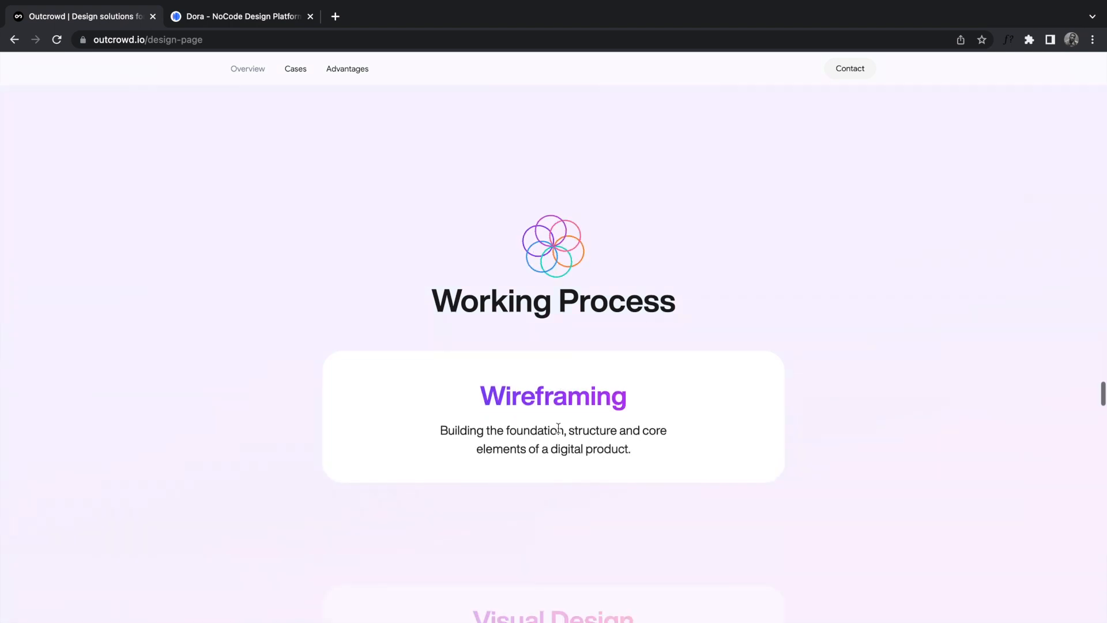
scroll(558, 428, "up", 8)
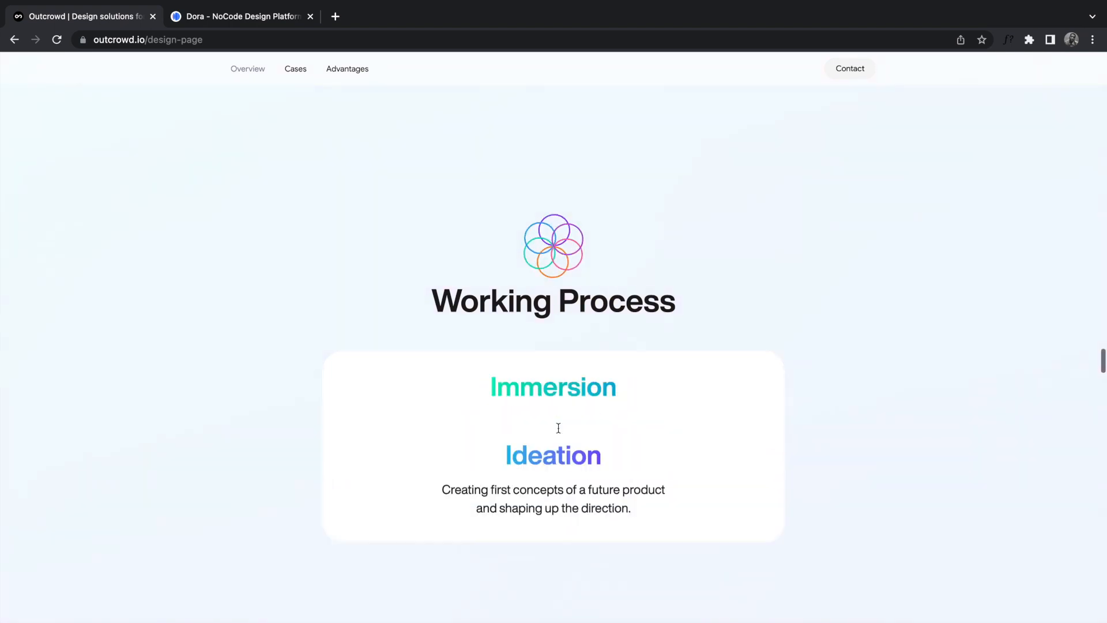
scroll(558, 428, "up", 15)
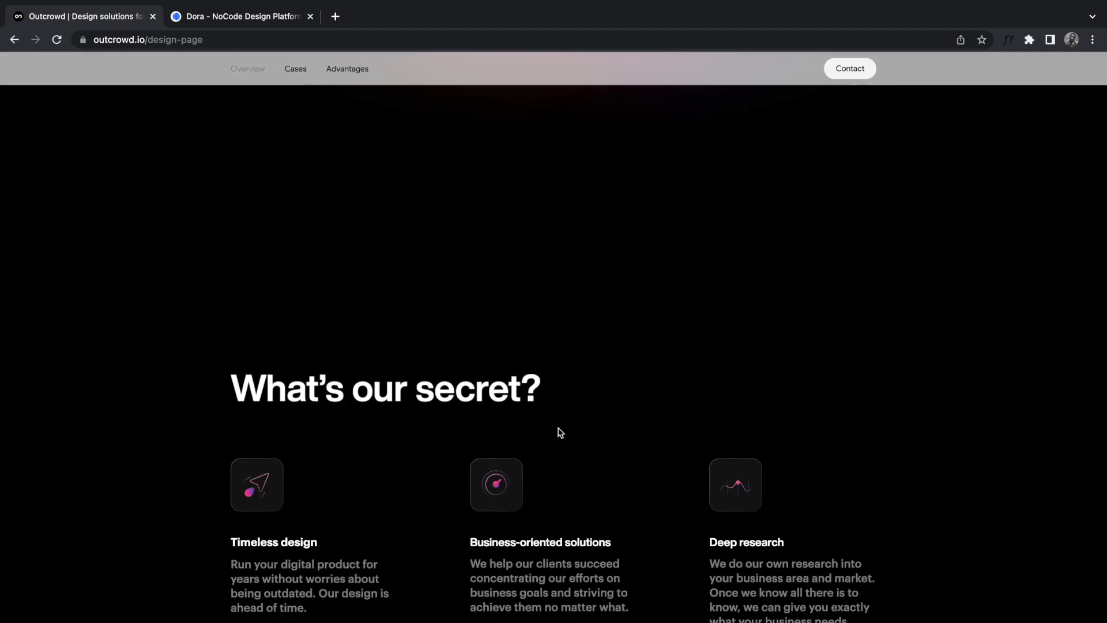
scroll(558, 429, "up", 10)
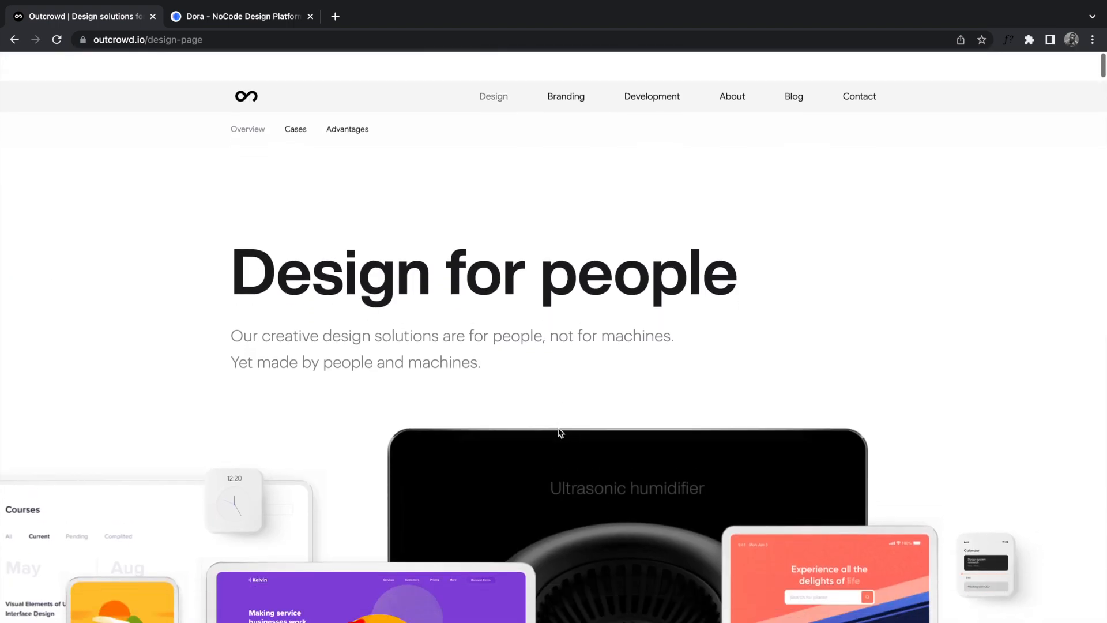
Step: Return to the Dora car hero editor and zoom out of the canvas
left_click(219, 21)
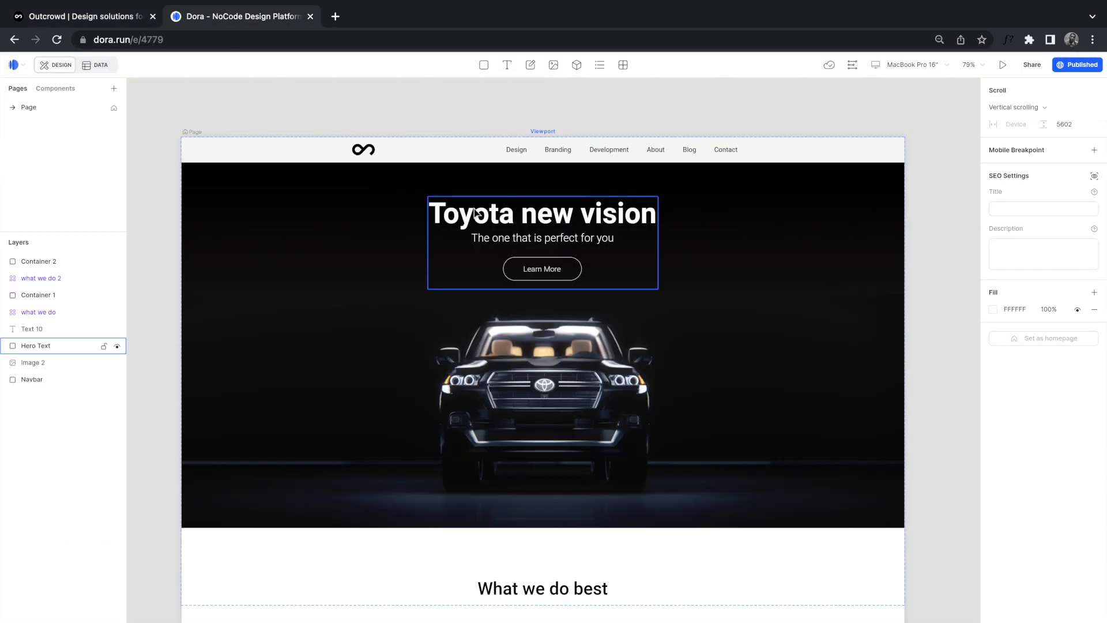
scroll(549, 362, "down", 5)
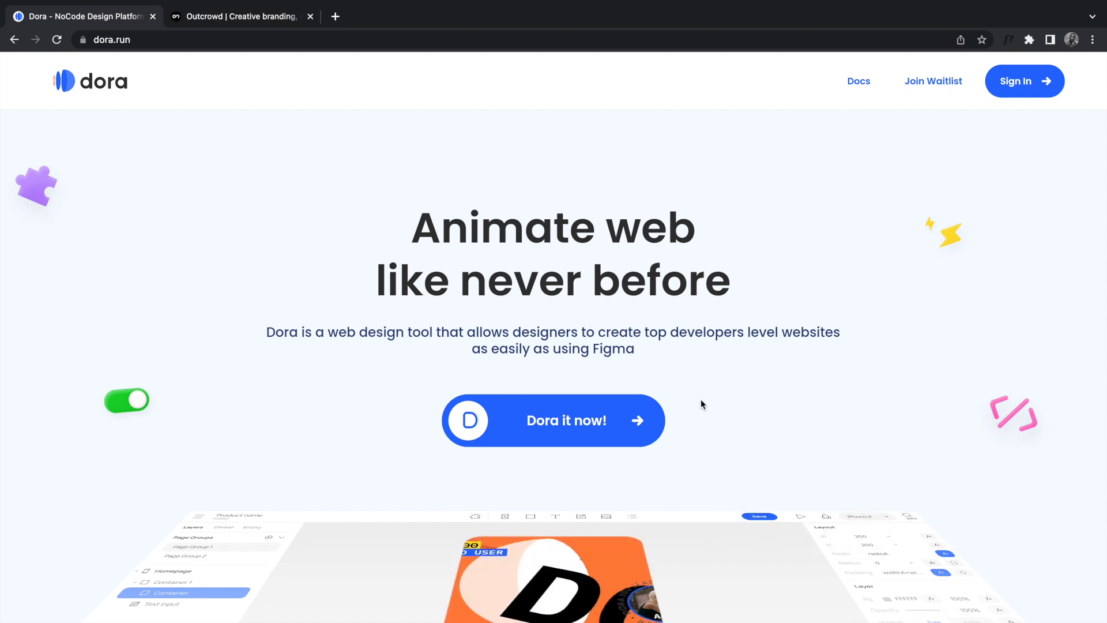
scroll(701, 404, "down", 1)
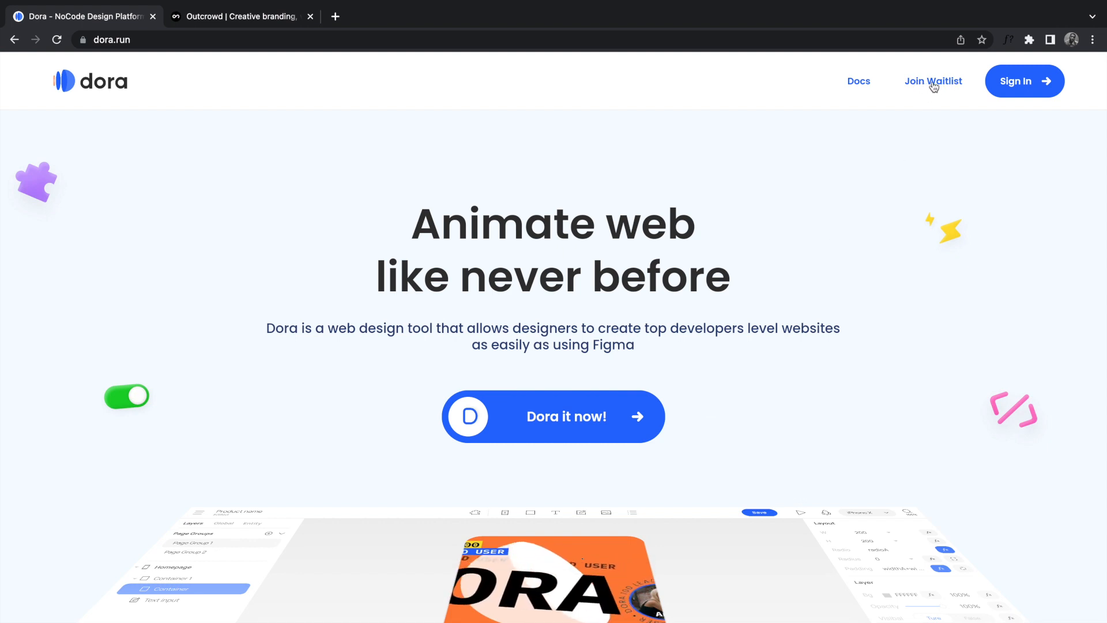
Step: Log in to Dora with the account e-mail address and password
left_click(1016, 87)
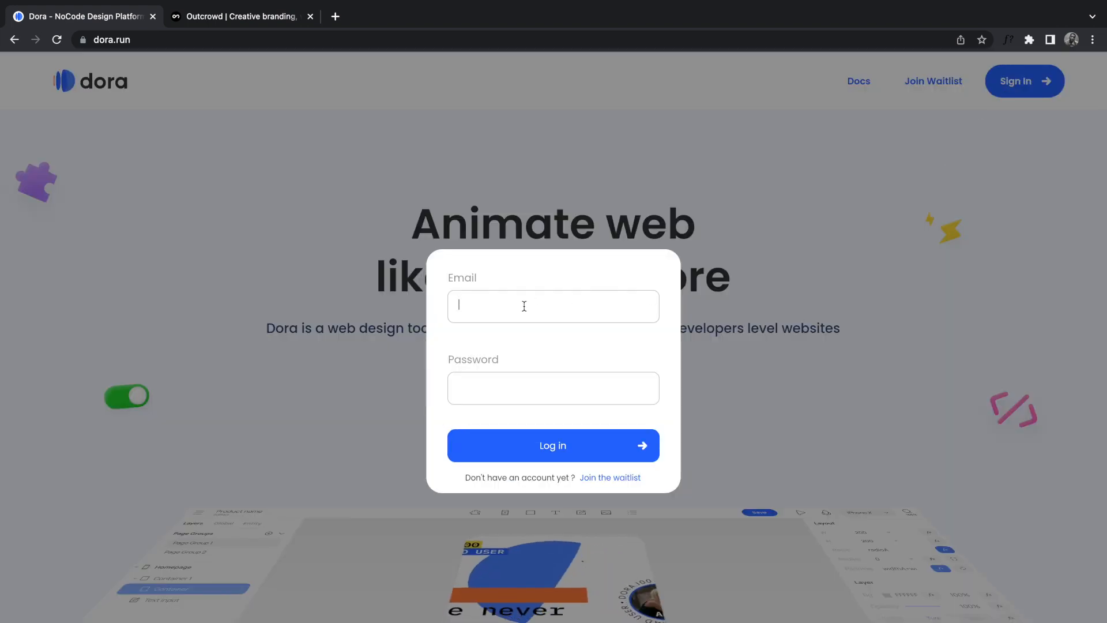
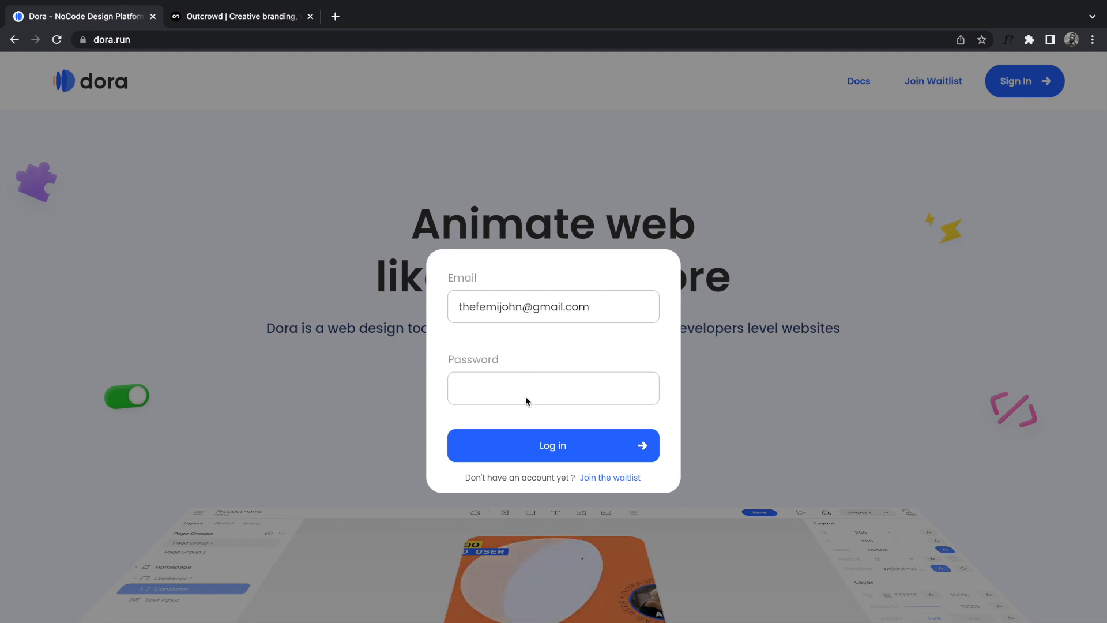
left_click(493, 388)
type("•")
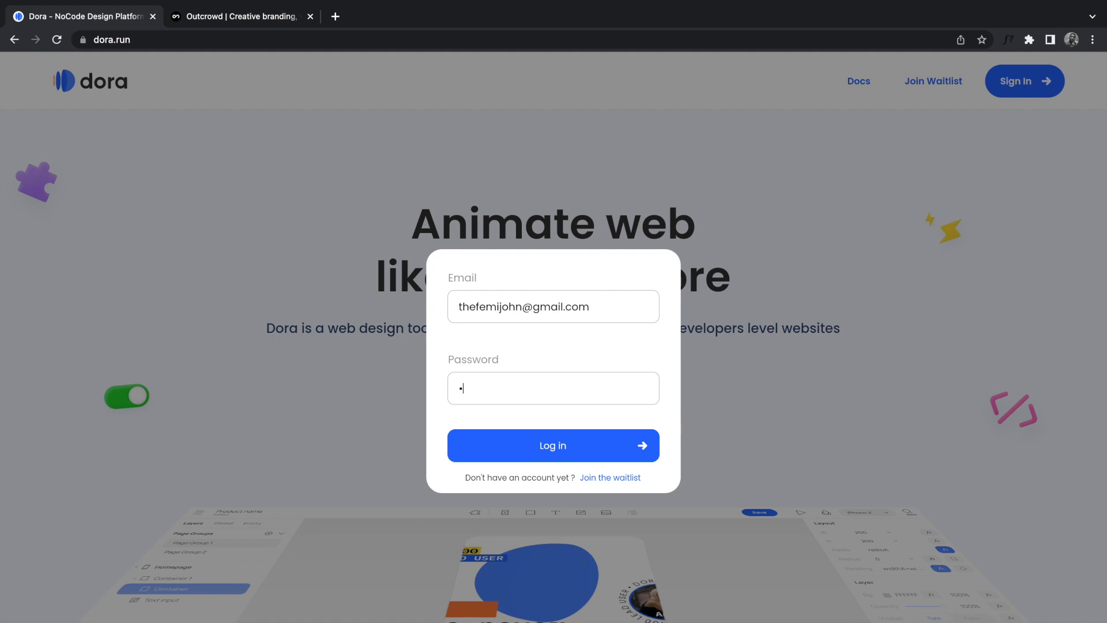
type("•••••••")
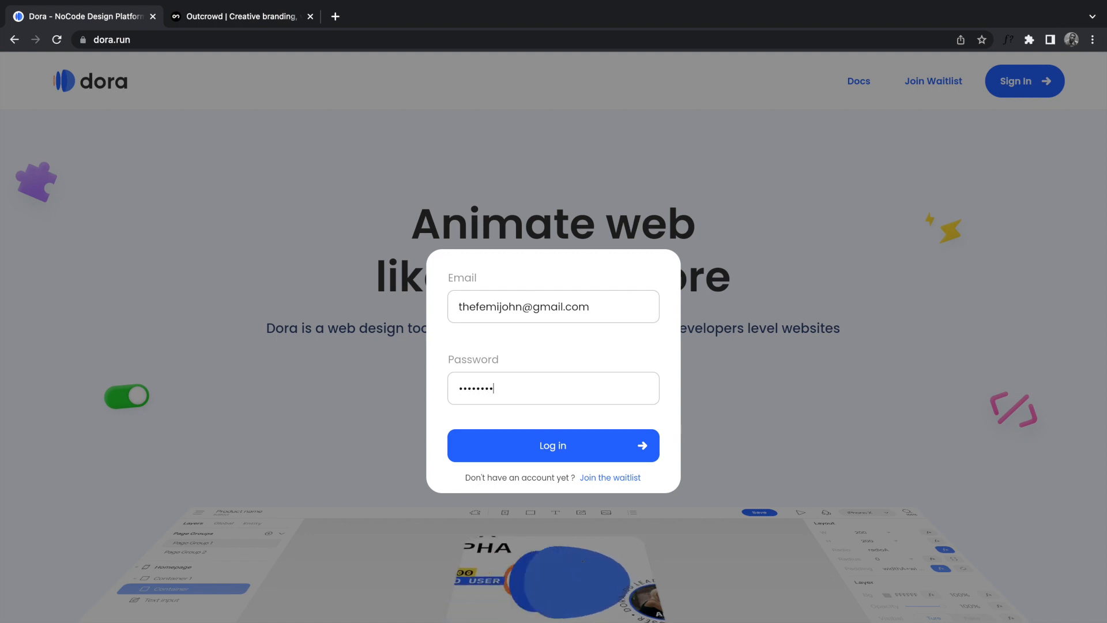
type("•••••")
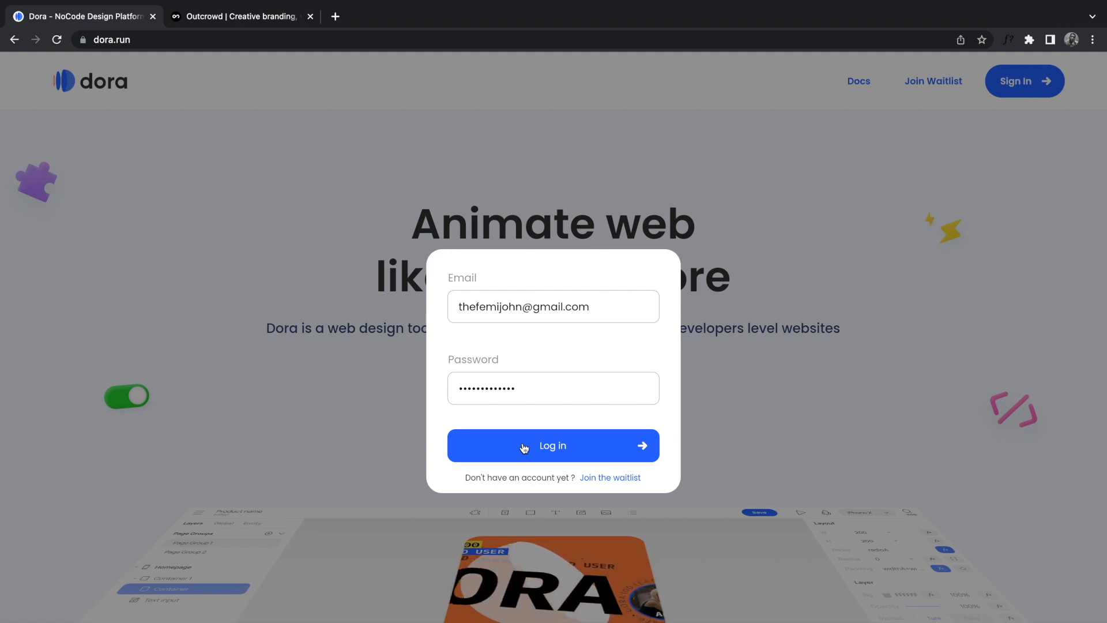
left_click(524, 447)
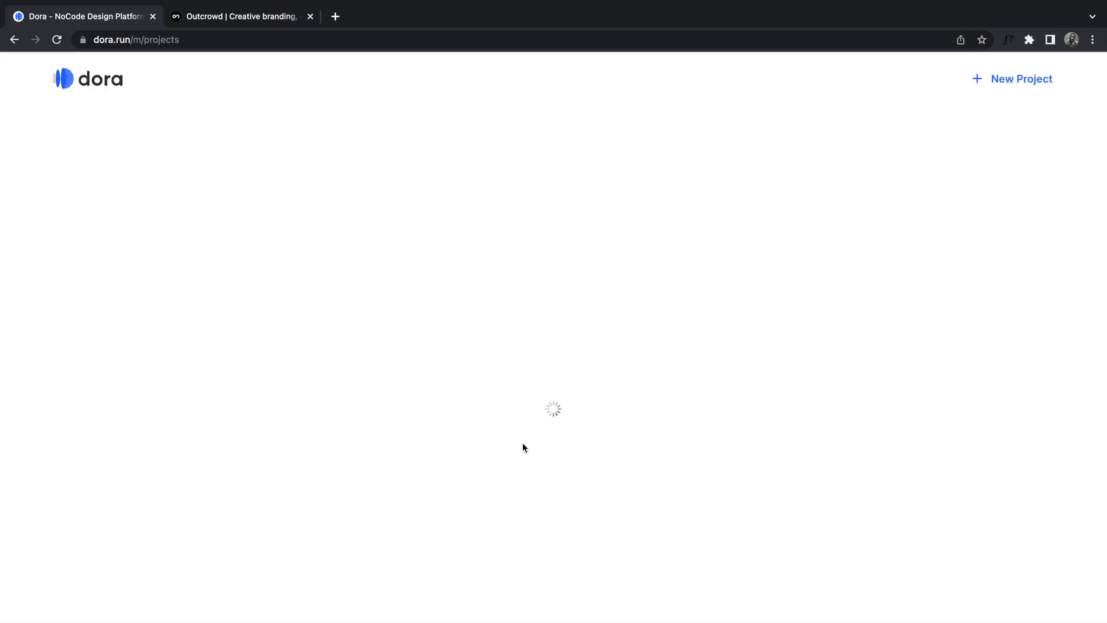
Step: Zoom the browser out to 80% and start a New Project
left_click(1093, 39)
left_click(1001, 185)
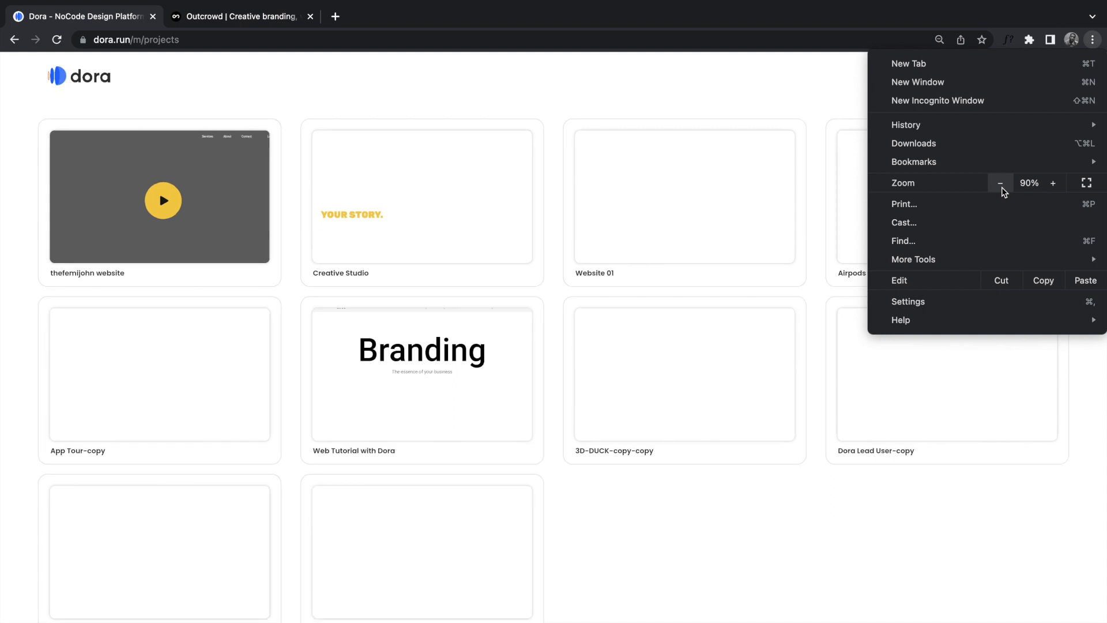
left_click(1002, 185)
left_click(724, 519)
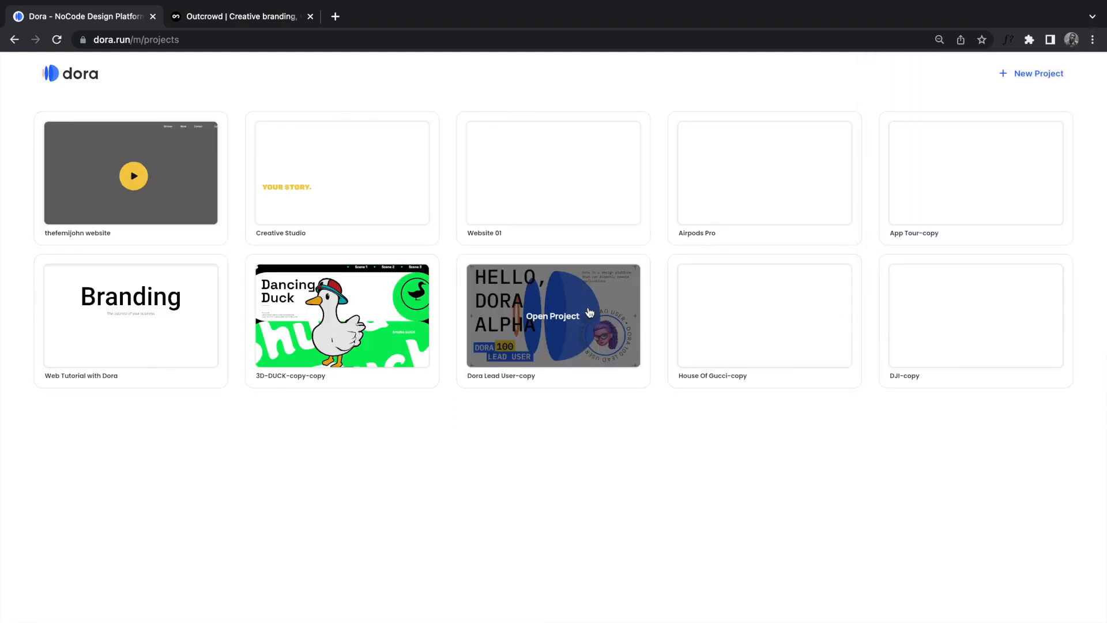
left_click(1033, 78)
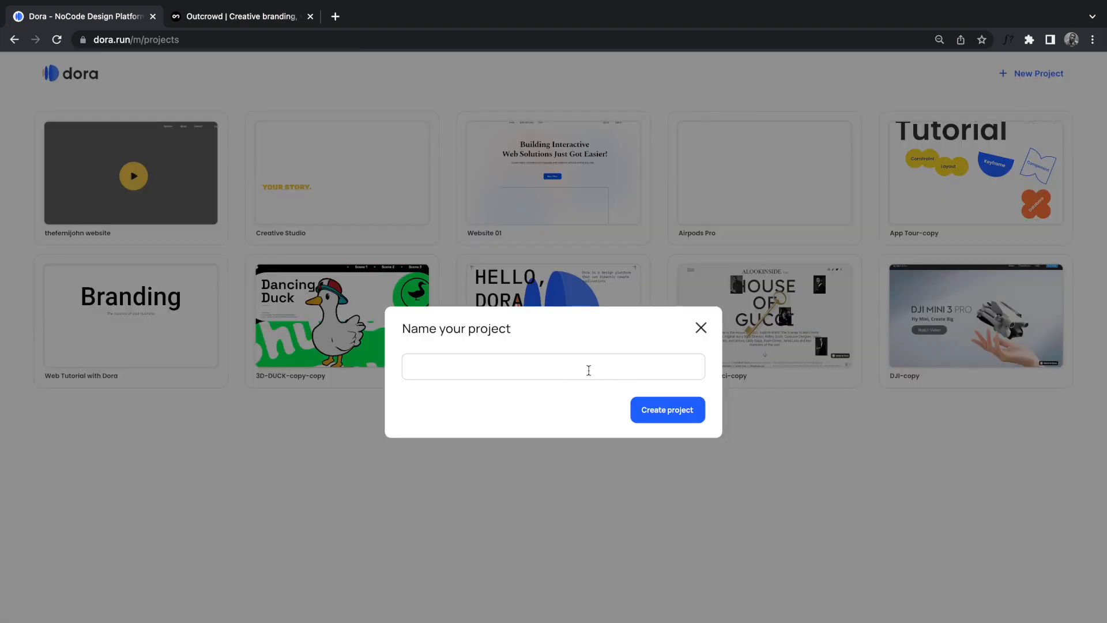
Step: Name the new project 'Outcrowd redesign' and create it
left_click(549, 367)
type("Outcrowd redesign")
left_click(244, 17)
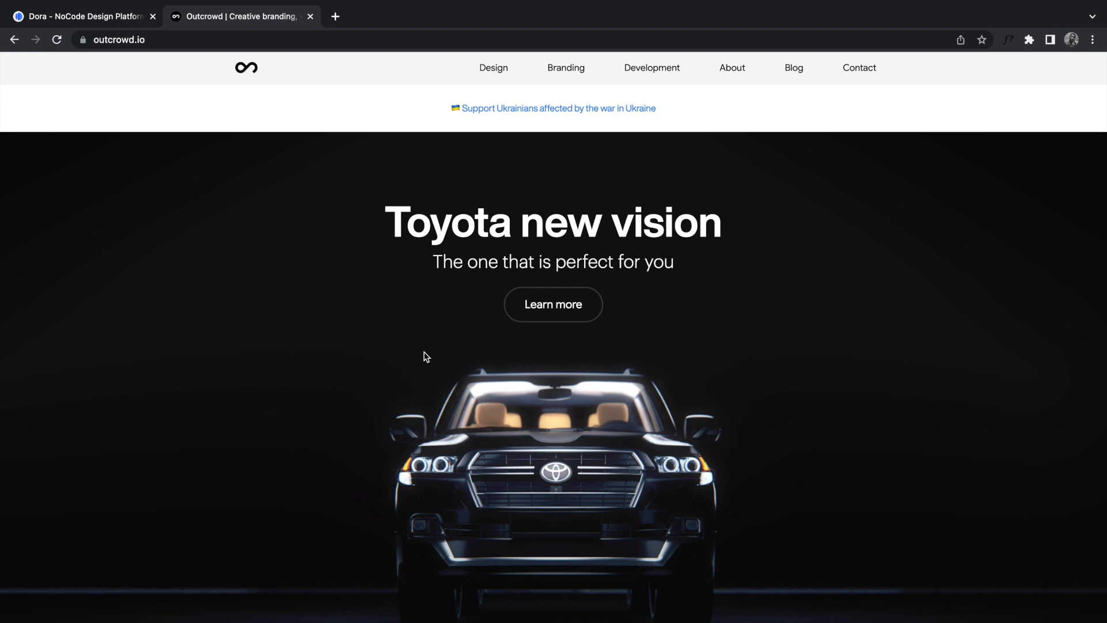
scroll(425, 356, "down", 2)
scroll(424, 356, "up", 2)
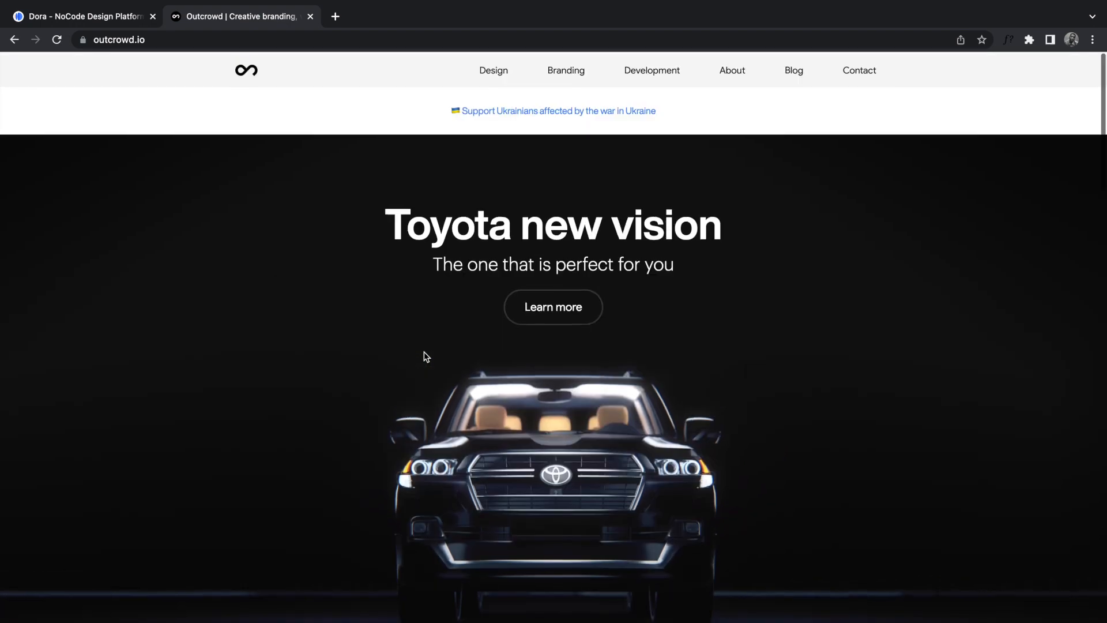
left_click(100, 21)
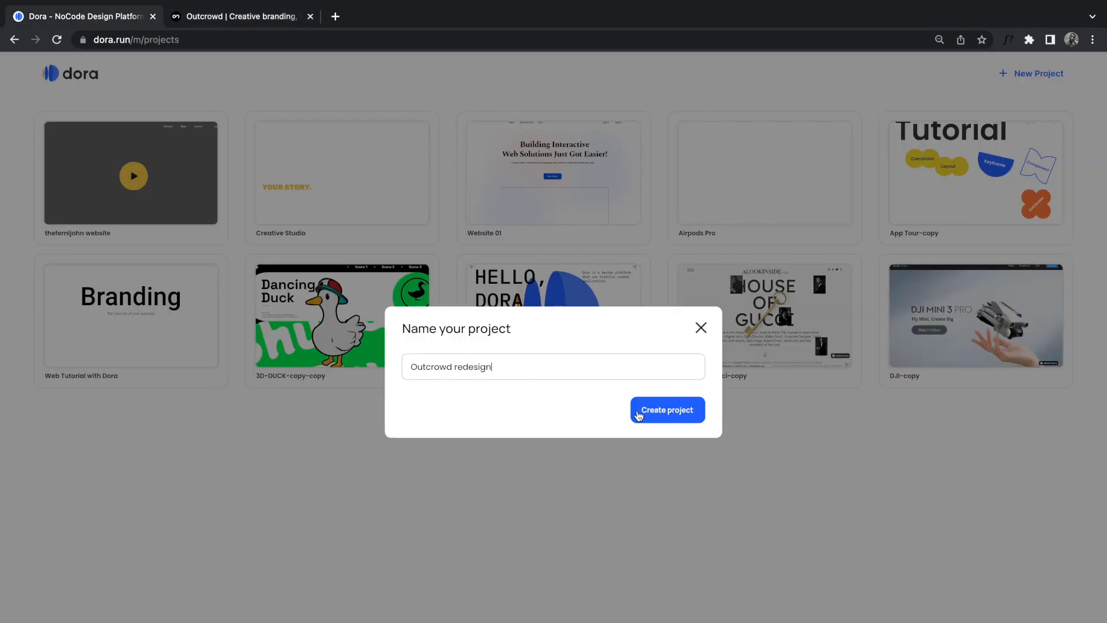
left_click(667, 415)
left_click(667, 415)
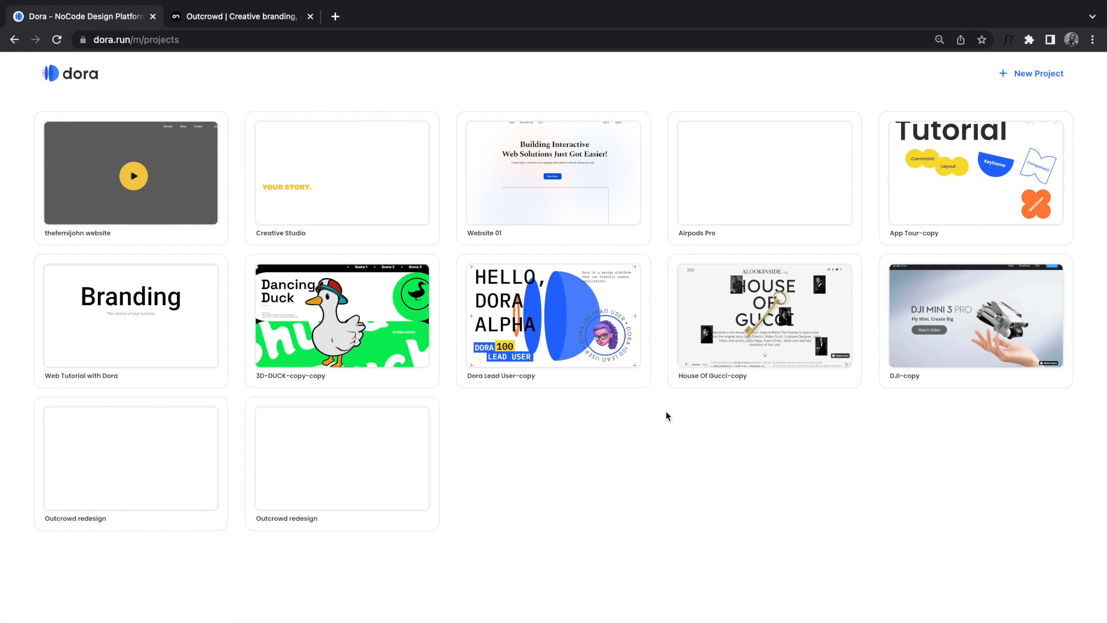
Step: Open the first 'Outcrowd redesign' project card in the editor
mouse_move(131, 483)
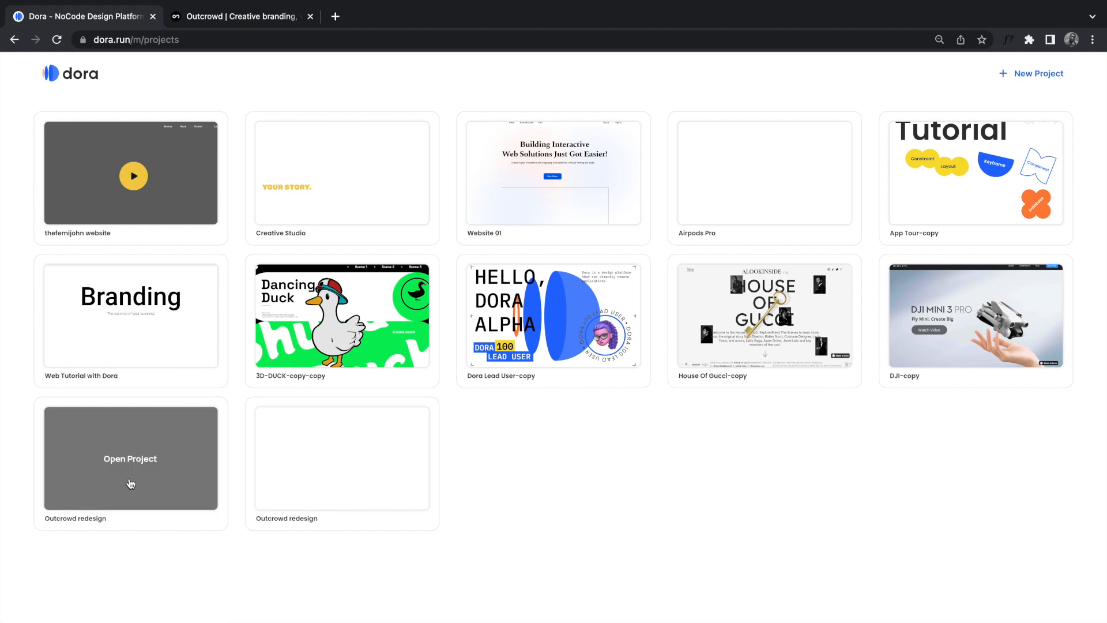
left_click(131, 483)
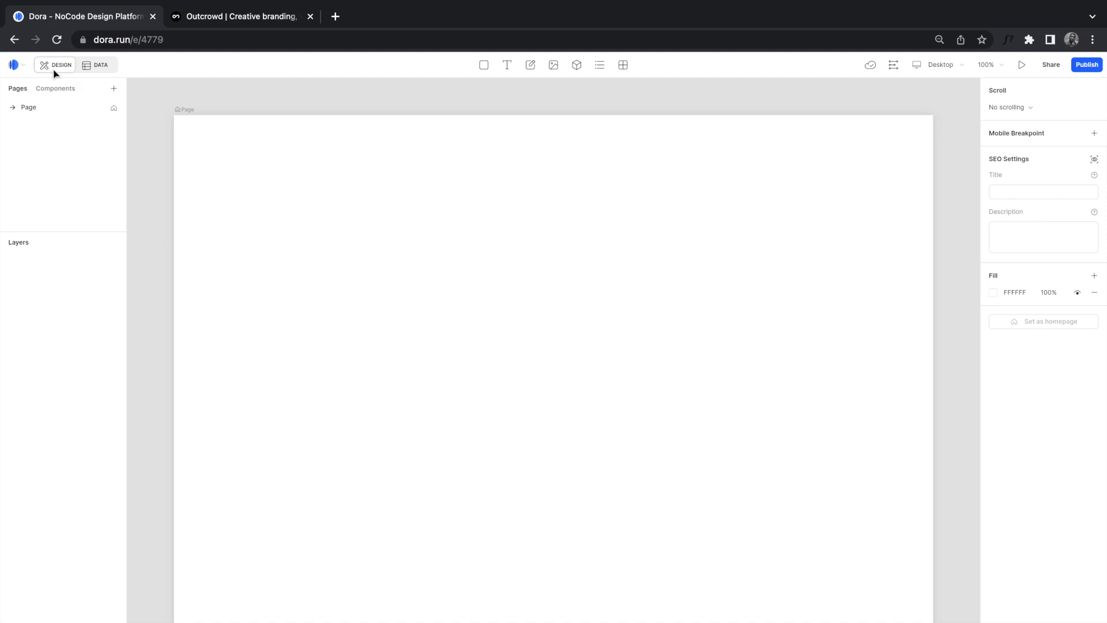
left_click(99, 66)
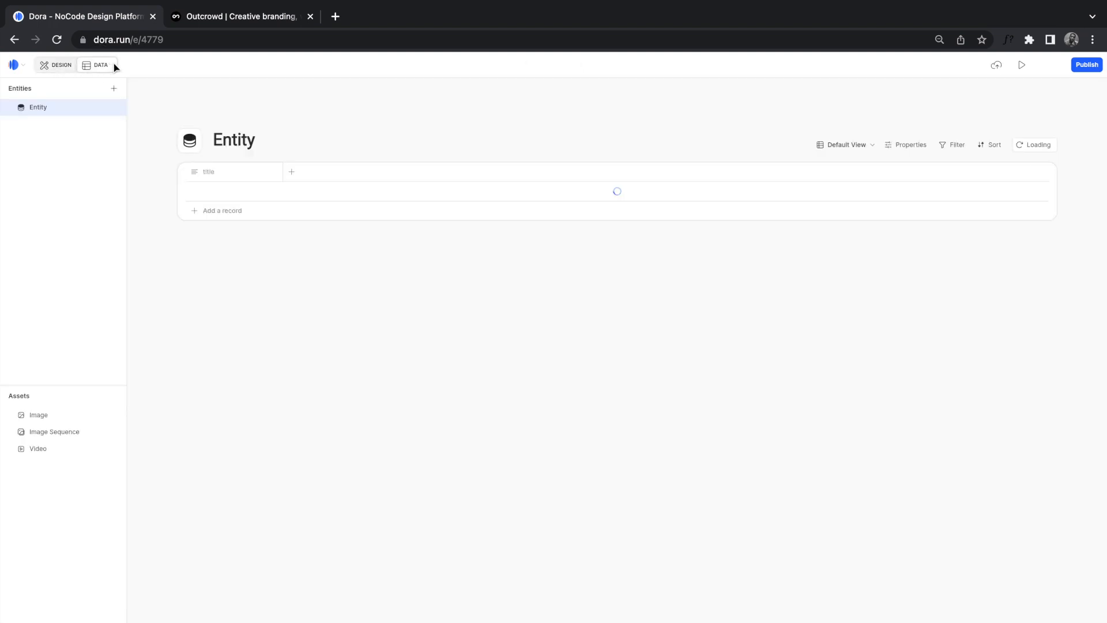
left_click(53, 68)
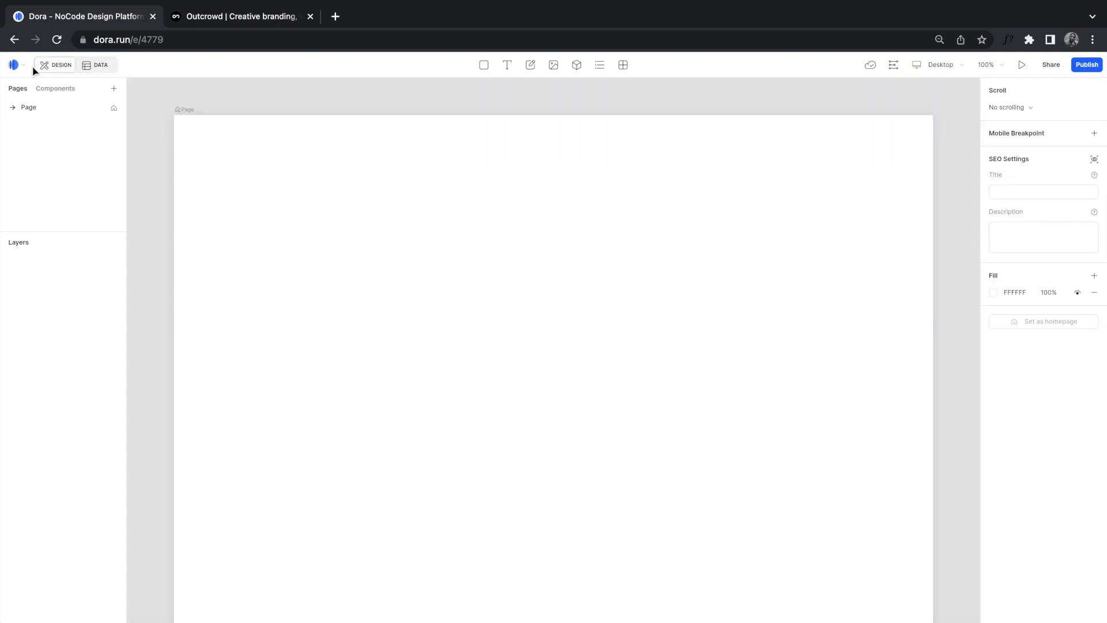
left_click(49, 92)
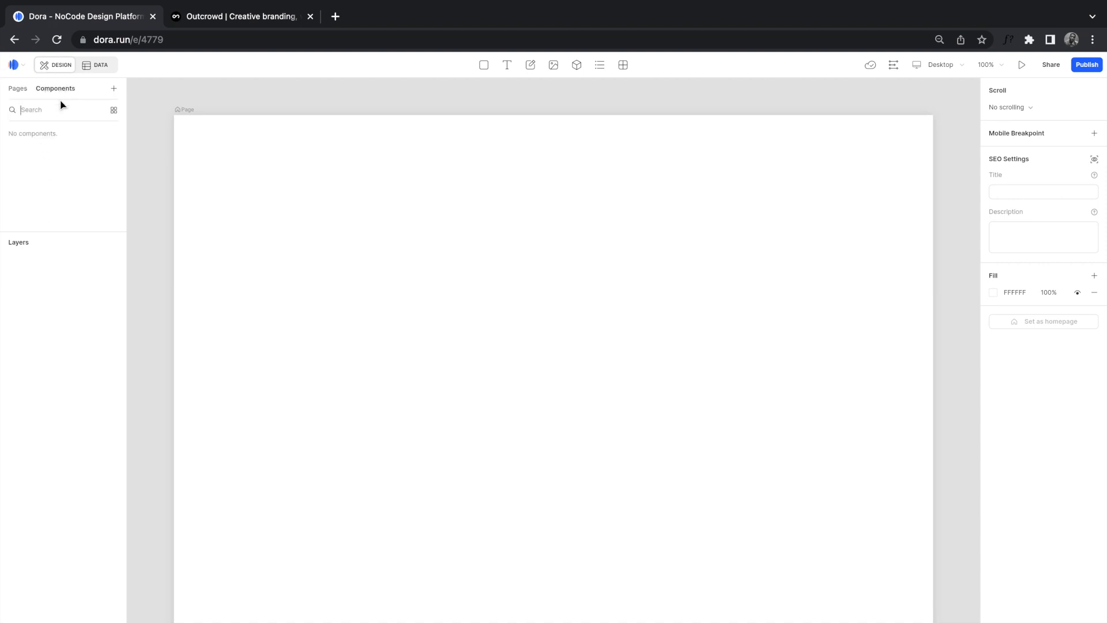
left_click(15, 90)
left_click(114, 90)
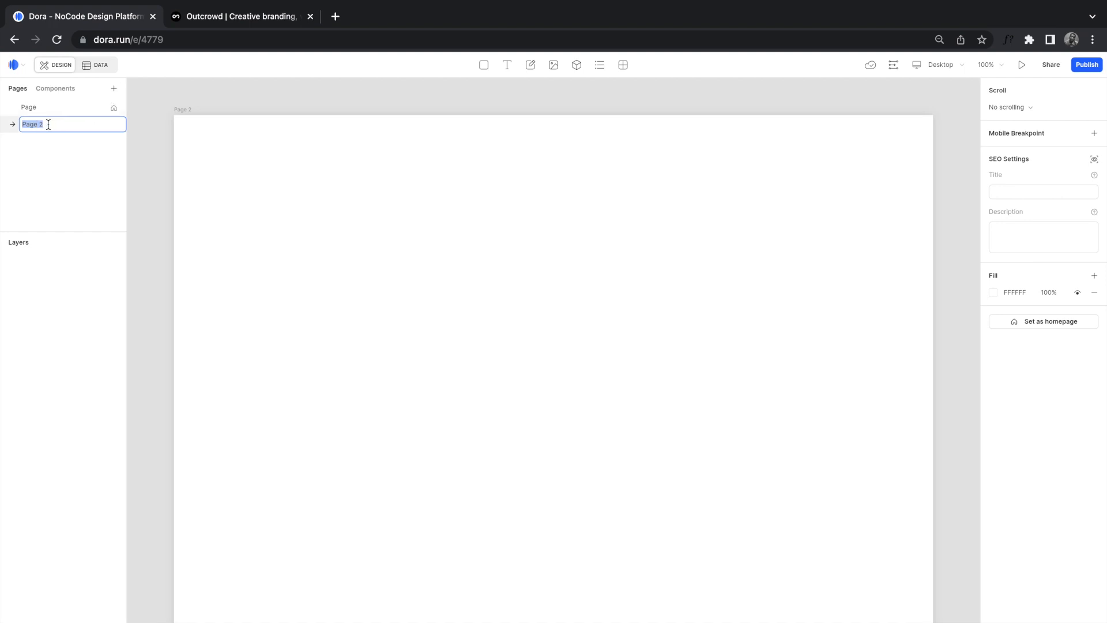
type("another")
key("Return")
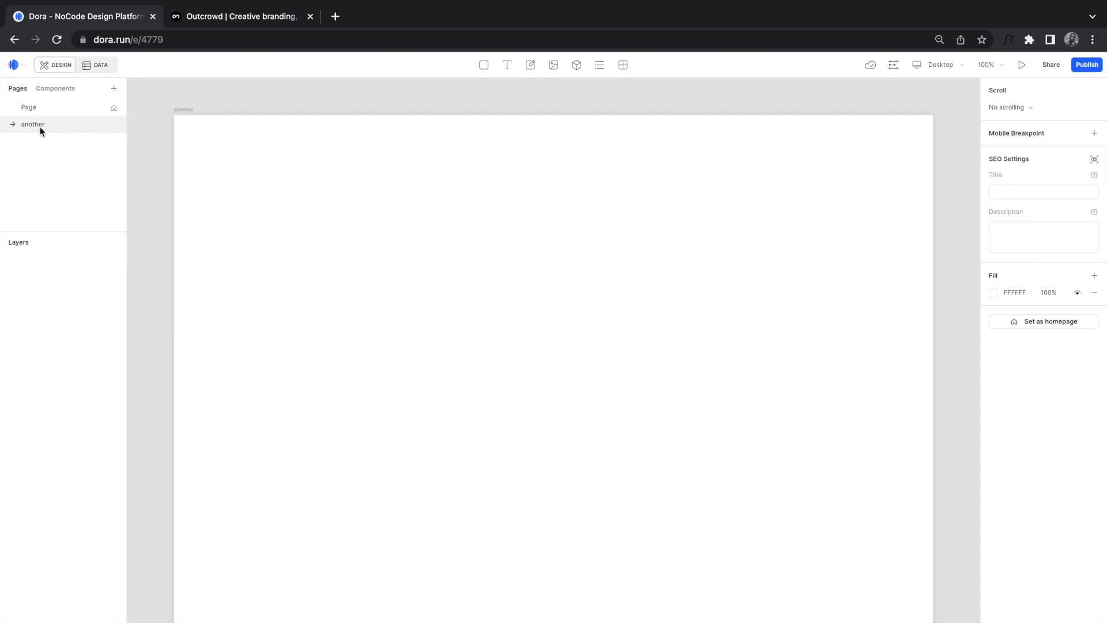
right_click(33, 124)
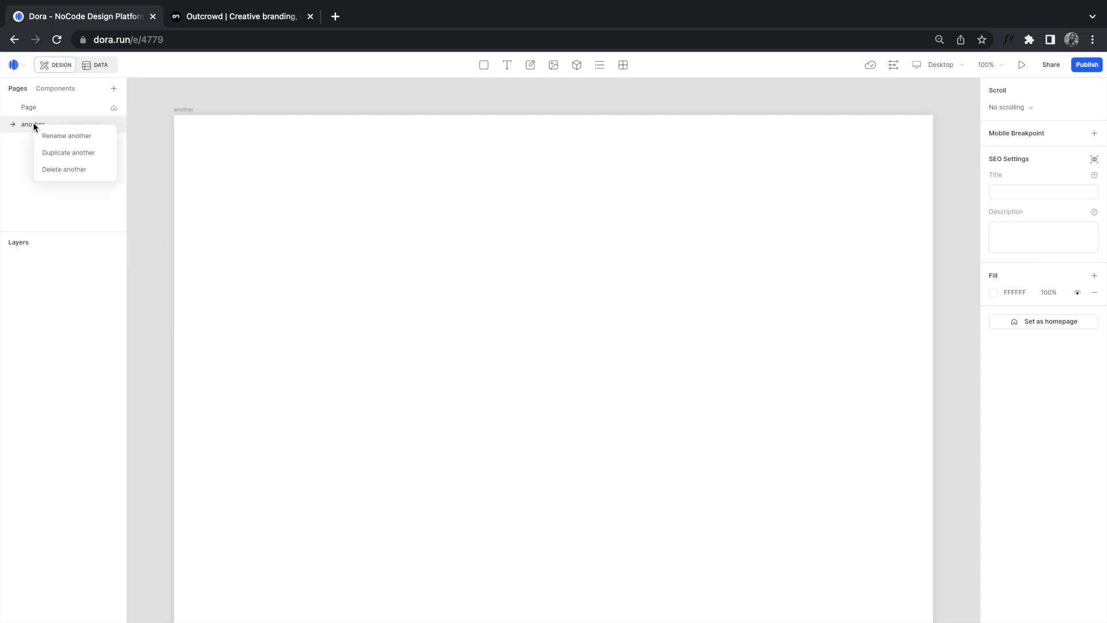
left_click(57, 170)
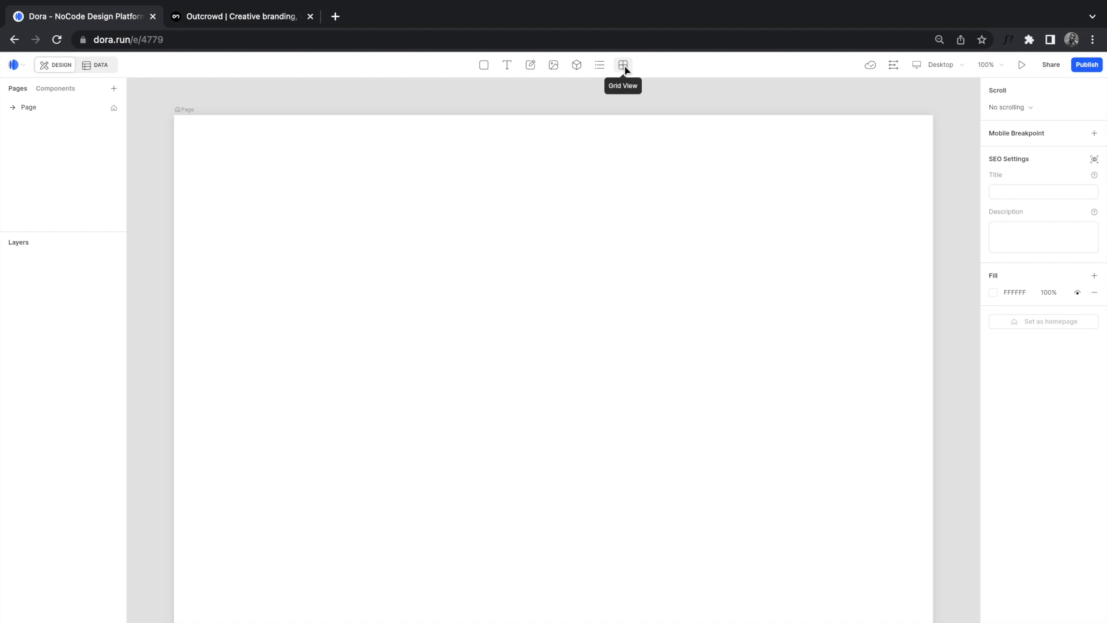
left_click(894, 67)
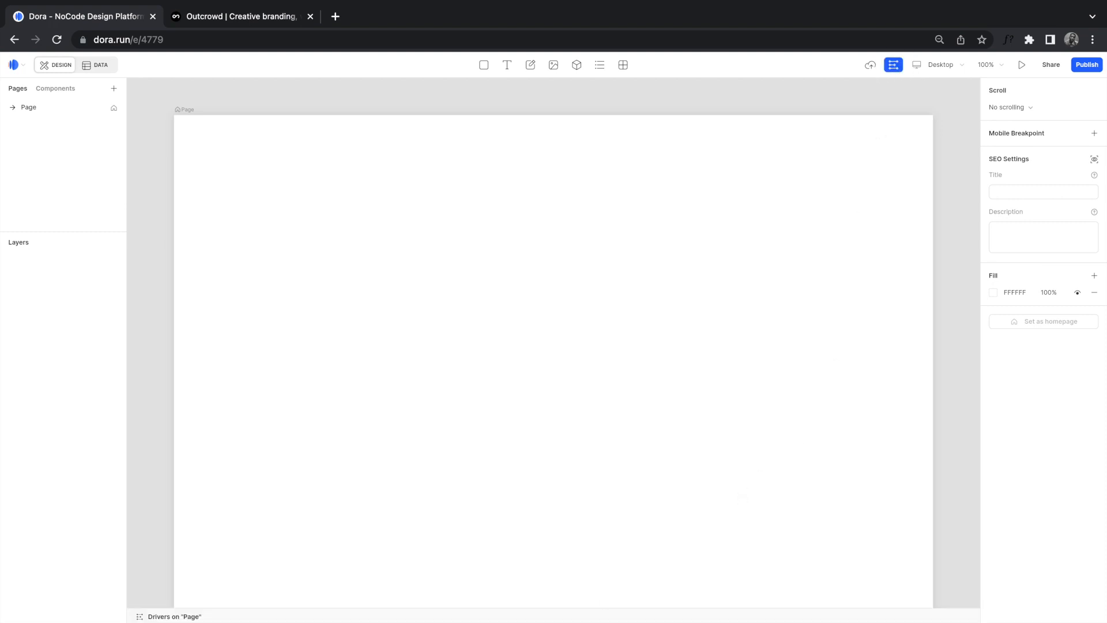
left_click_drag(605, 613, 610, 532)
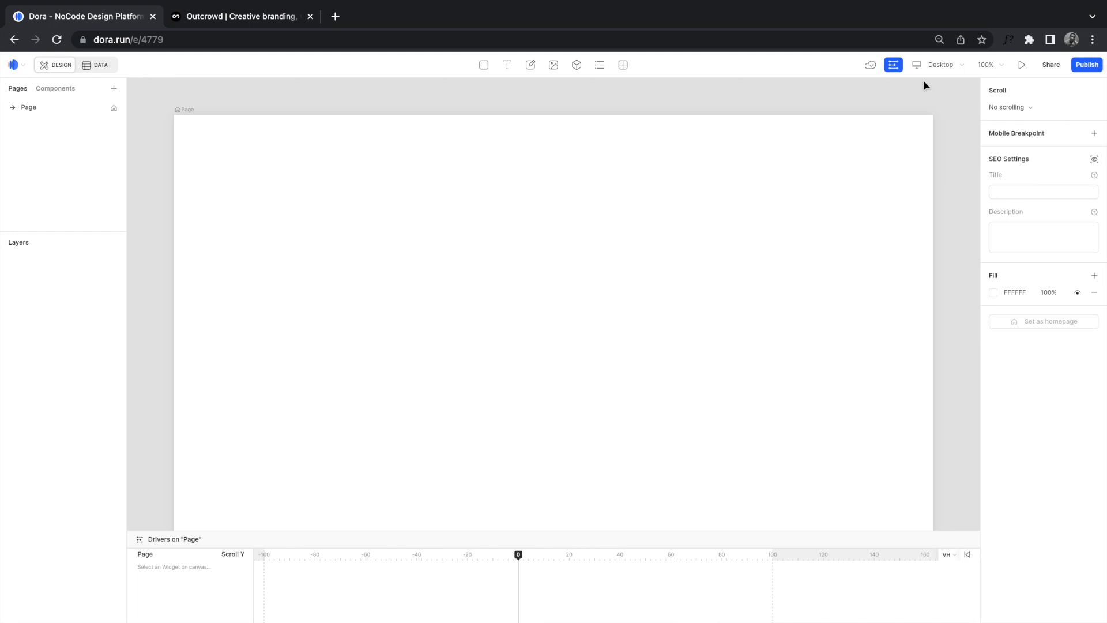
left_click(895, 66)
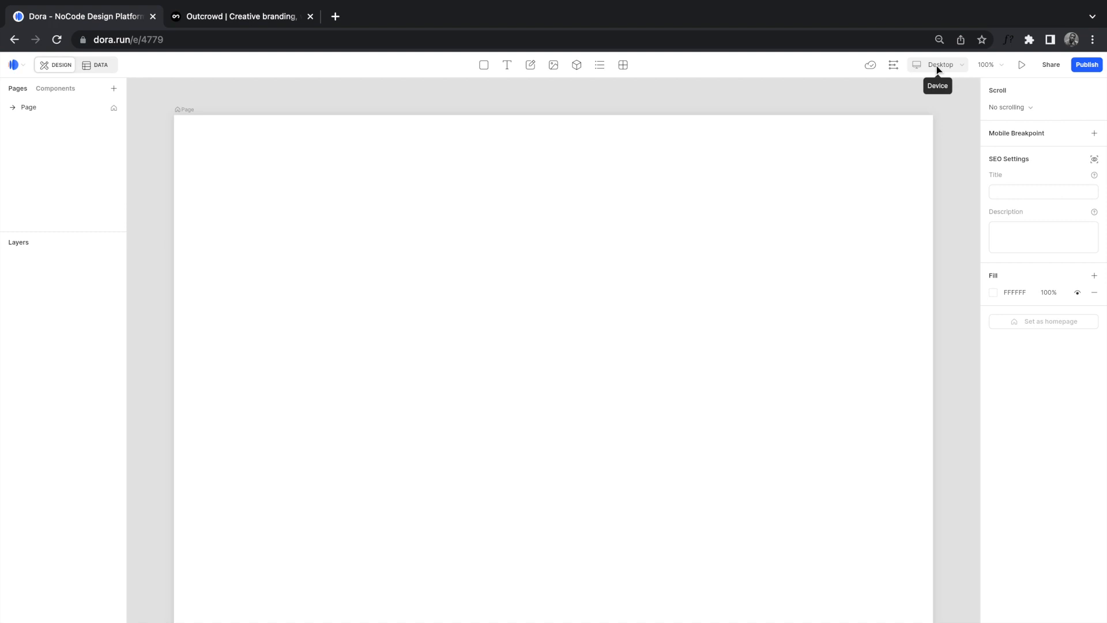
left_click(937, 65)
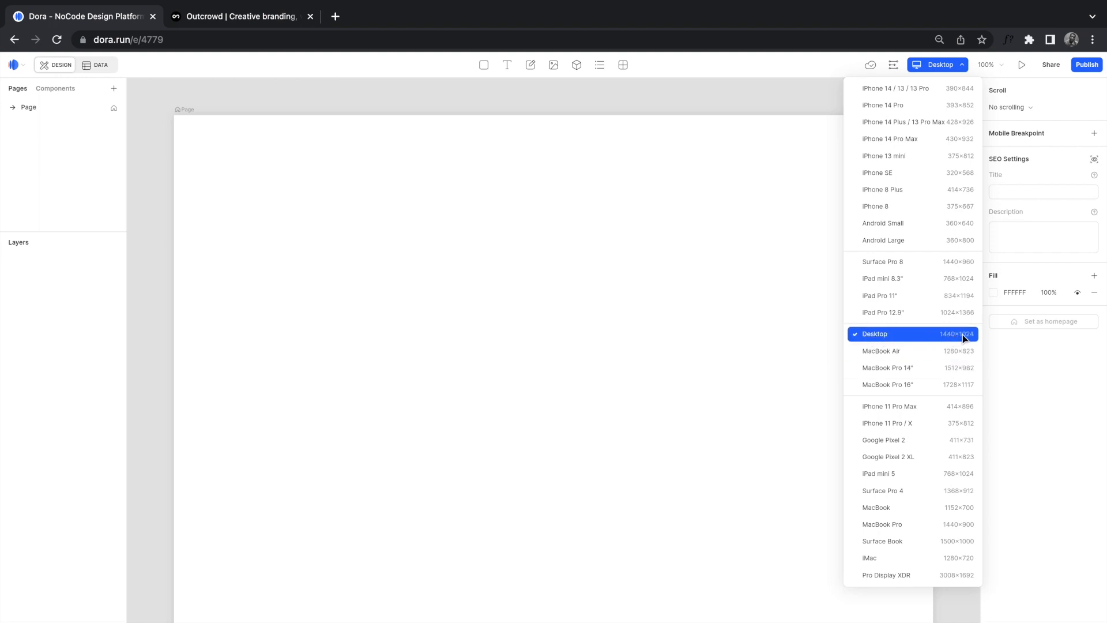
left_click(941, 68)
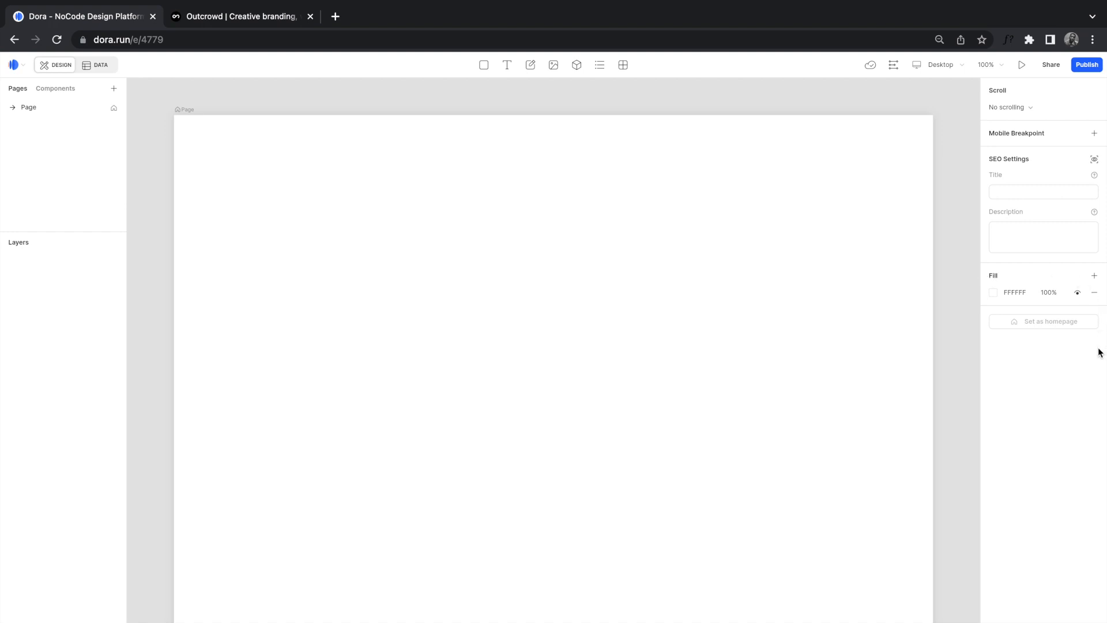
left_click(993, 293)
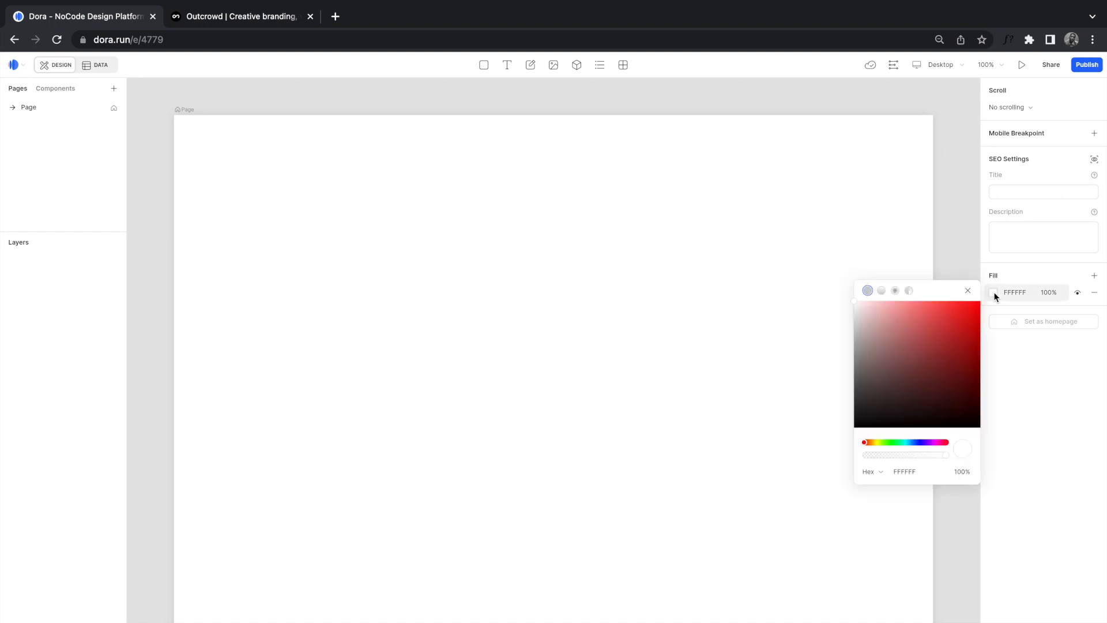
left_click_drag(885, 318, 832, 287)
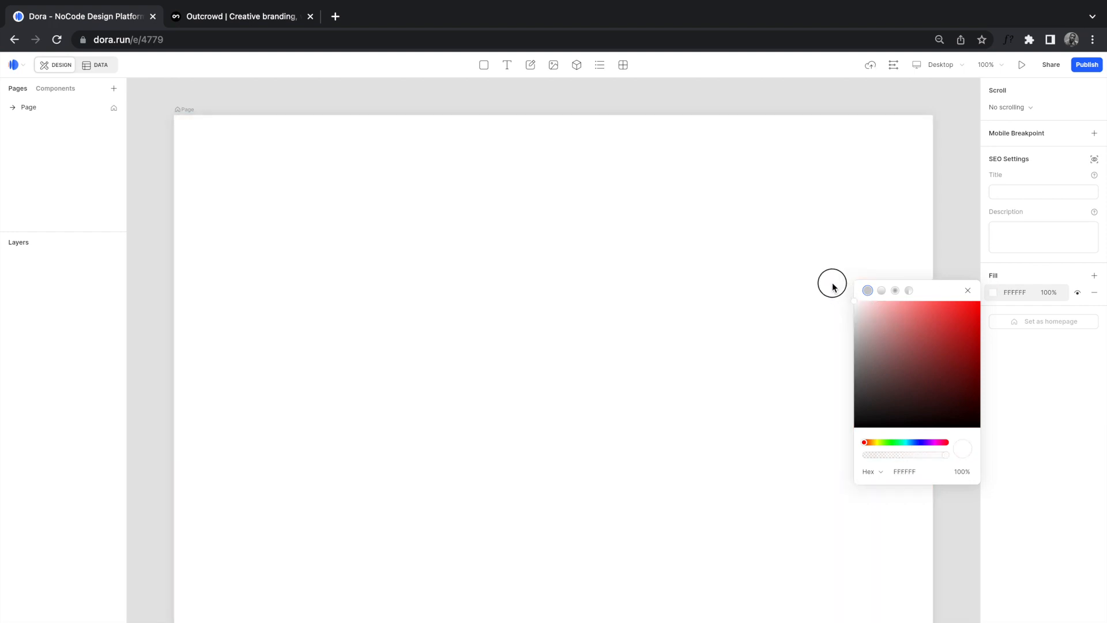
left_click(967, 290)
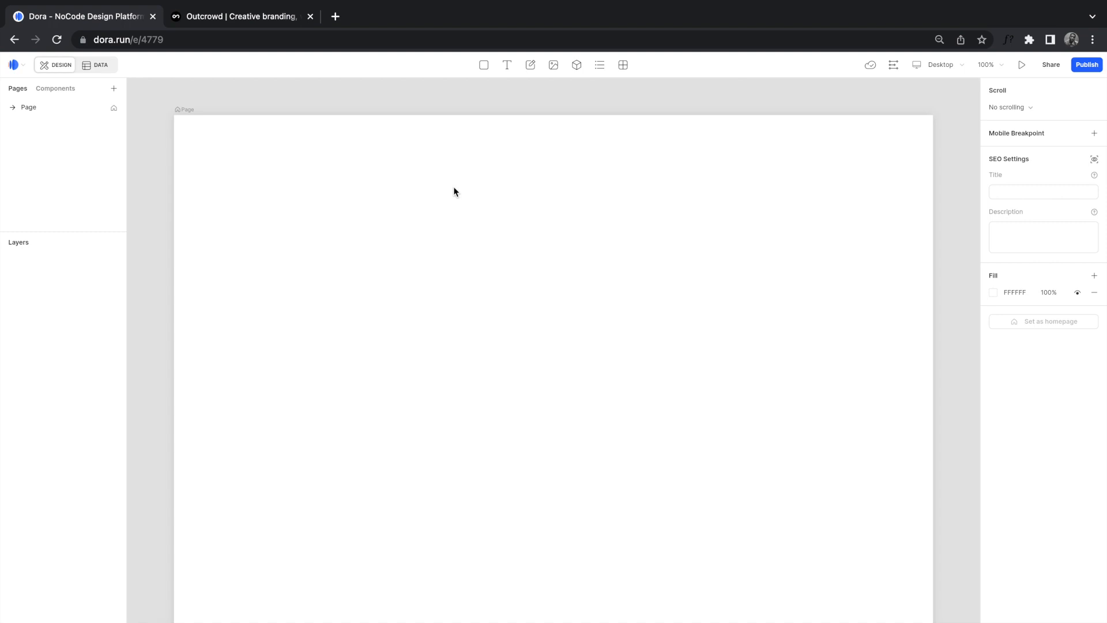
left_click(223, 18)
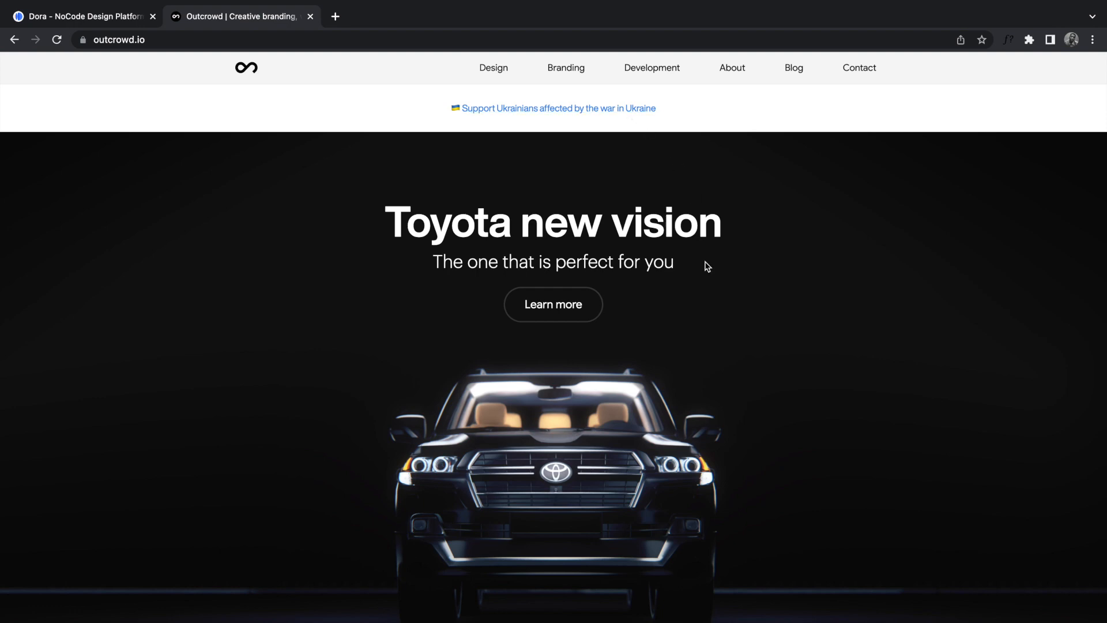
scroll(703, 253, "down", 1)
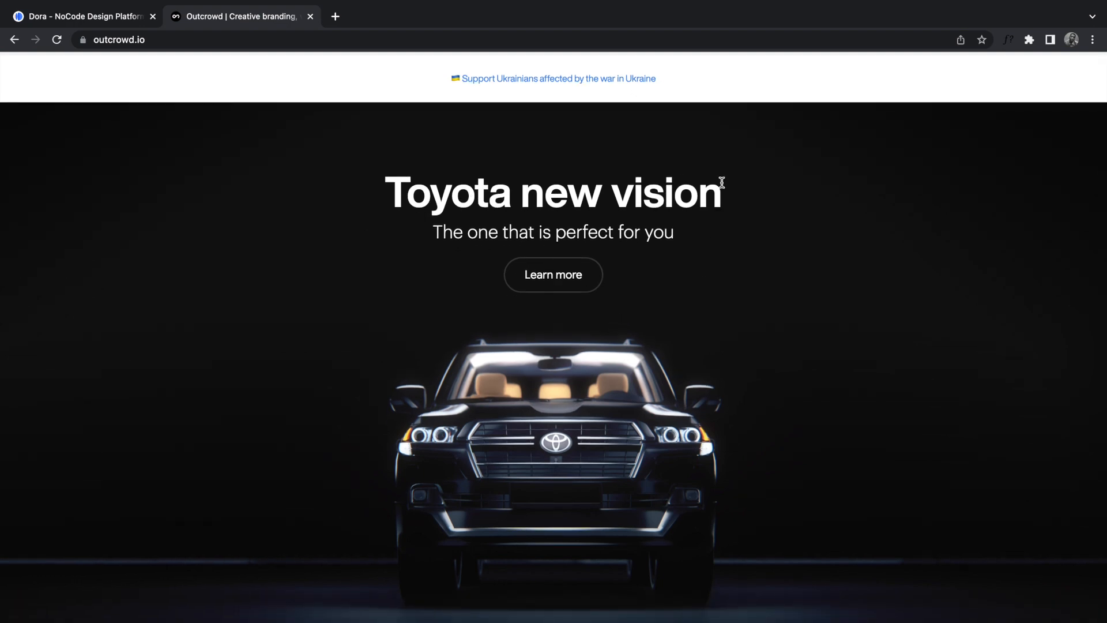
left_click(539, 291)
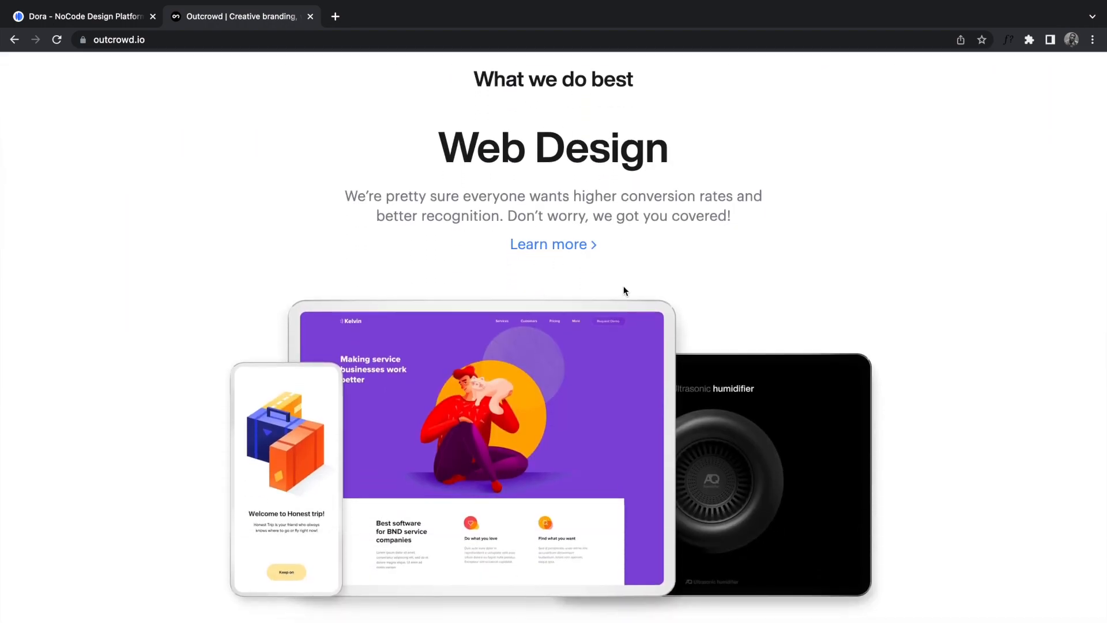
scroll(624, 291, "down", 15)
scroll(624, 291, "down", 8)
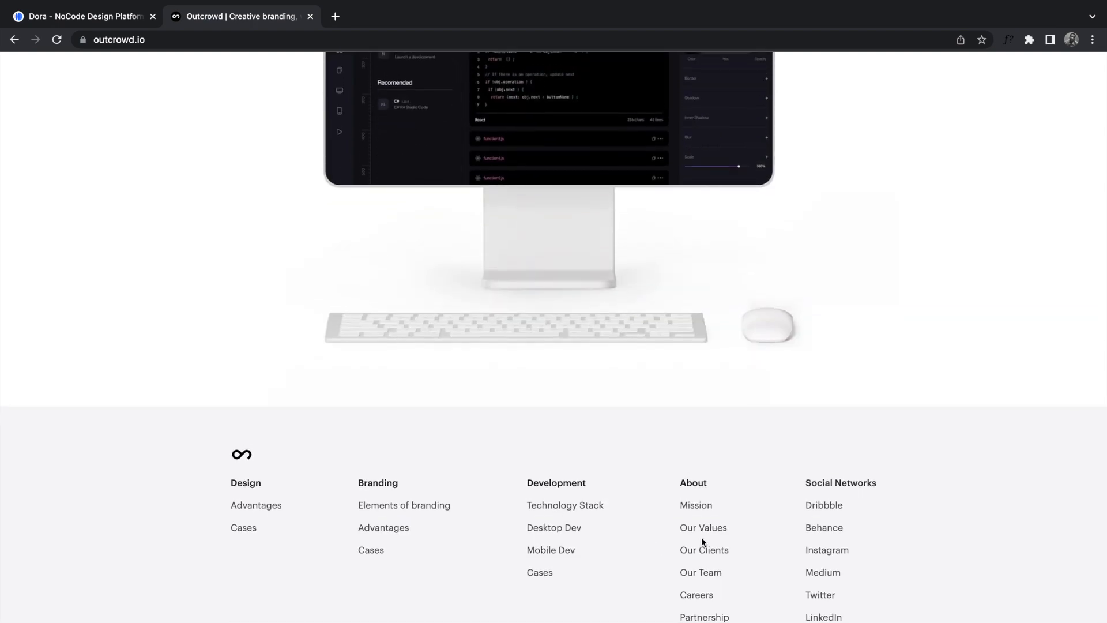
scroll(702, 538, "up", 20)
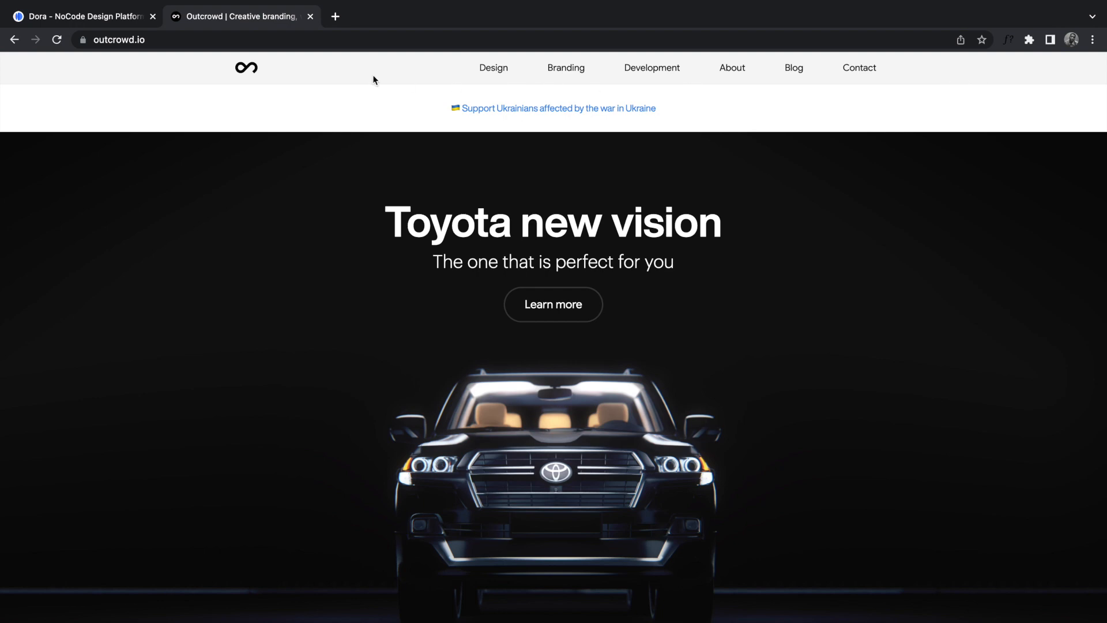
left_click(99, 22)
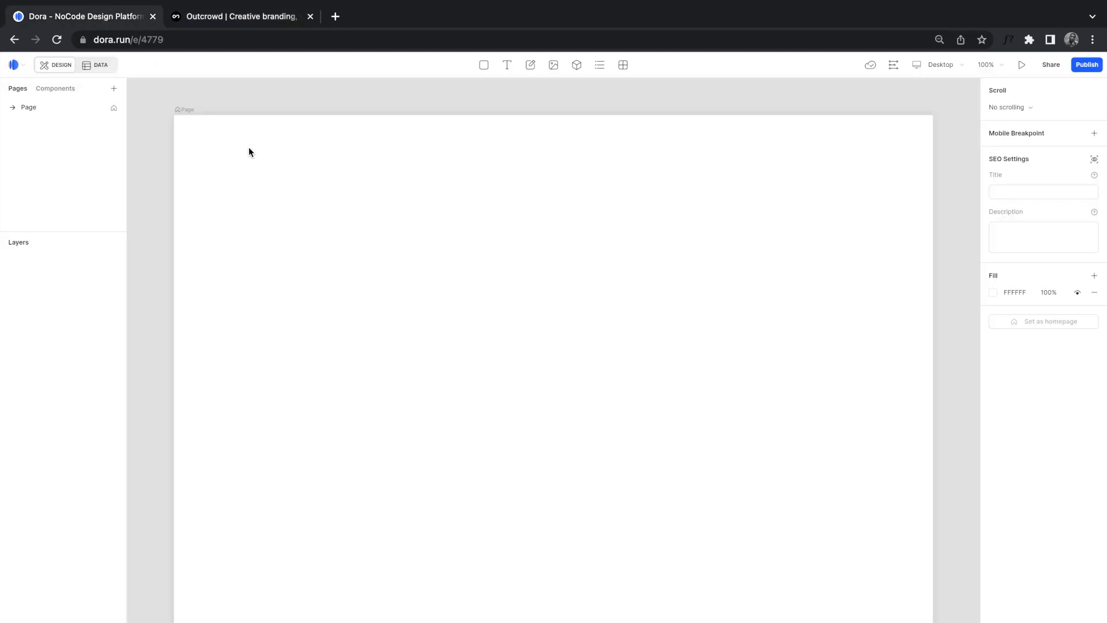
Step: Draw a top Container bar, set its height to 60 and its fill to F6F6F6
left_click(484, 66)
left_click_drag(174, 115, 933, 160)
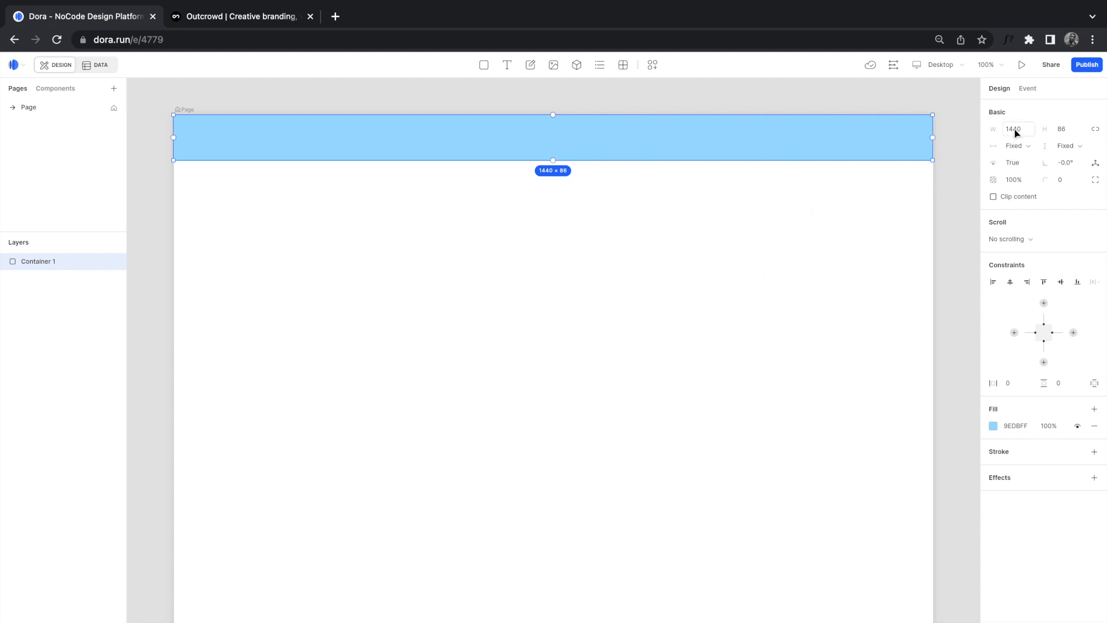
left_click(1071, 129)
type("60")
key("Return")
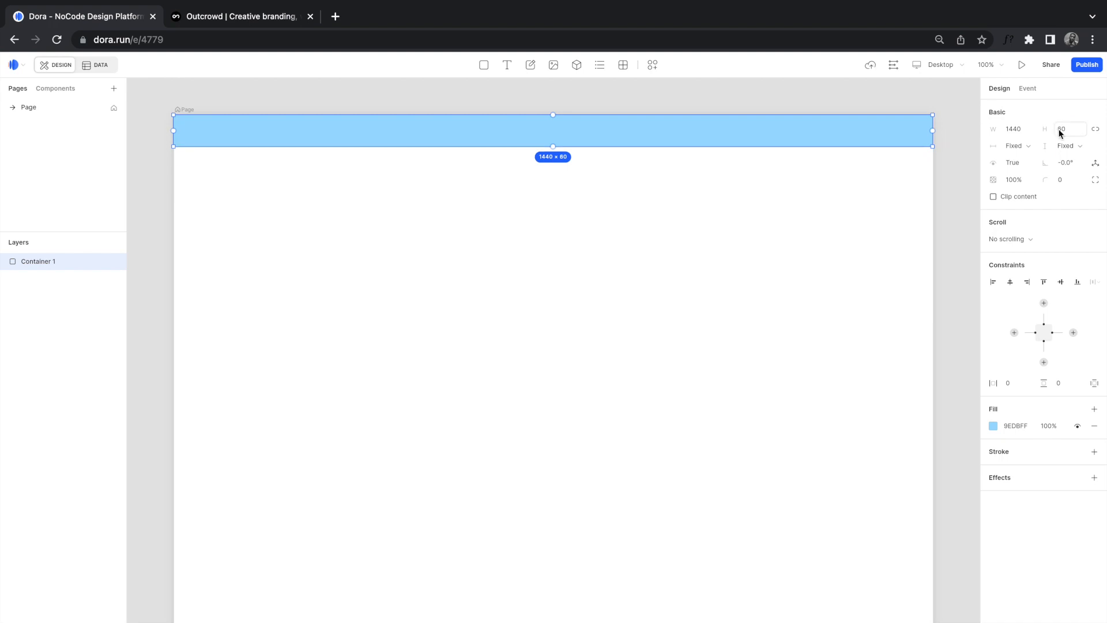
left_click(993, 426)
left_click(858, 442)
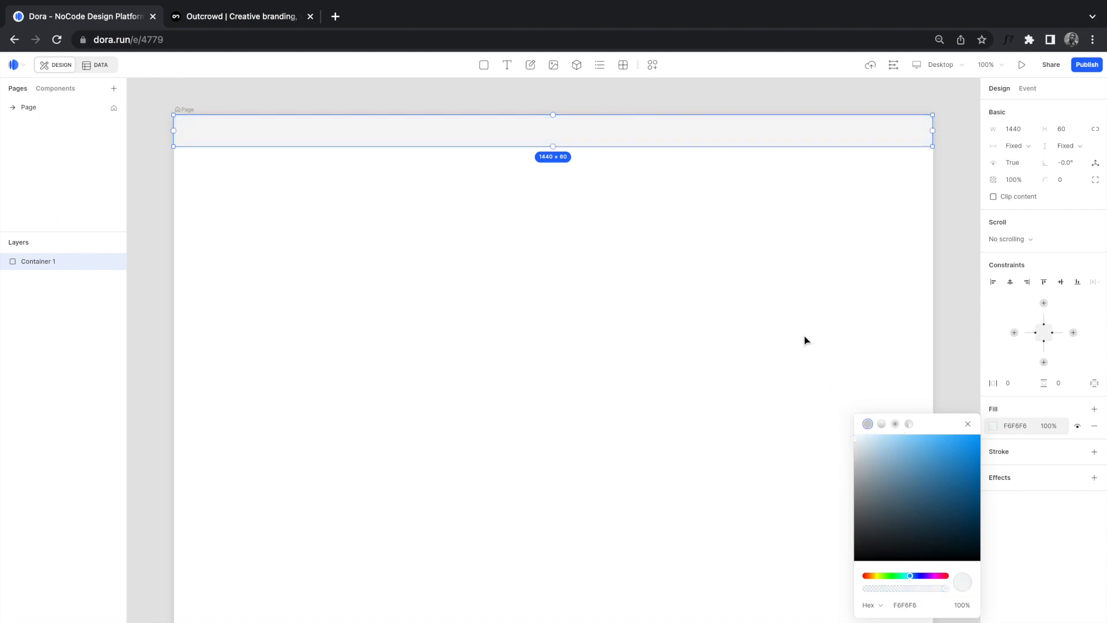
left_click(729, 284)
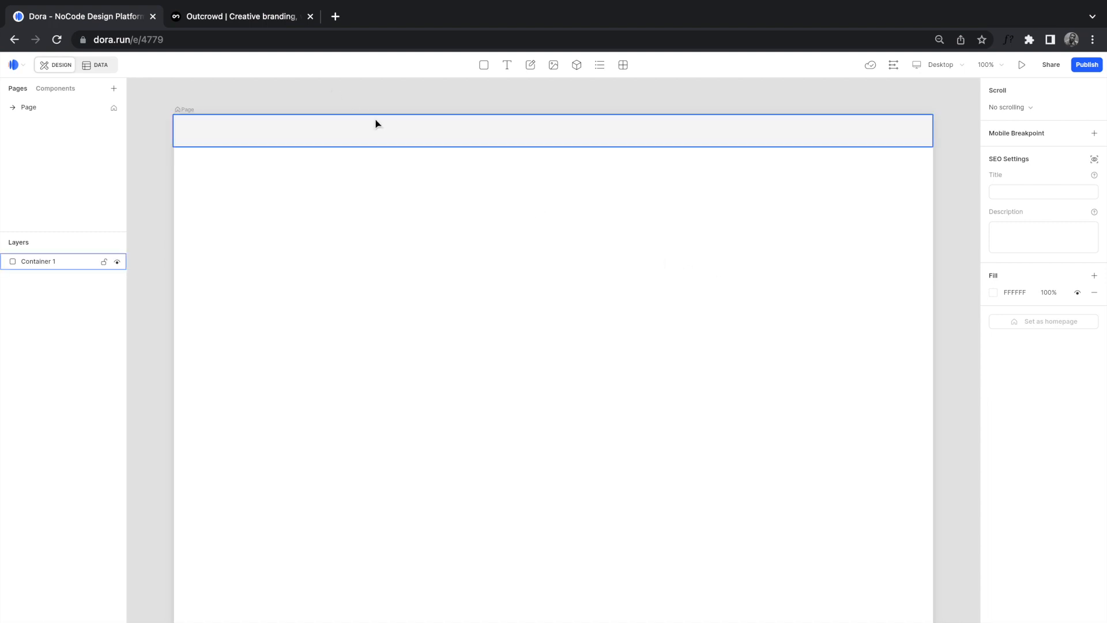
Step: Add 'Design' and 'Branding' text labels inside the top bar
left_click(508, 69)
left_click(545, 132)
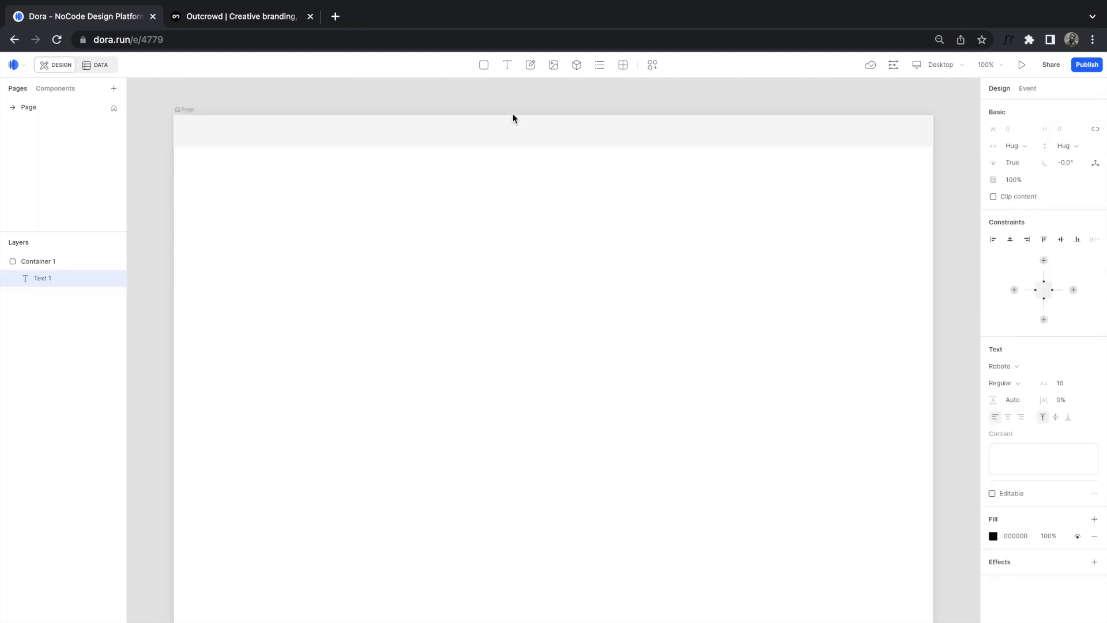
left_click(207, 16)
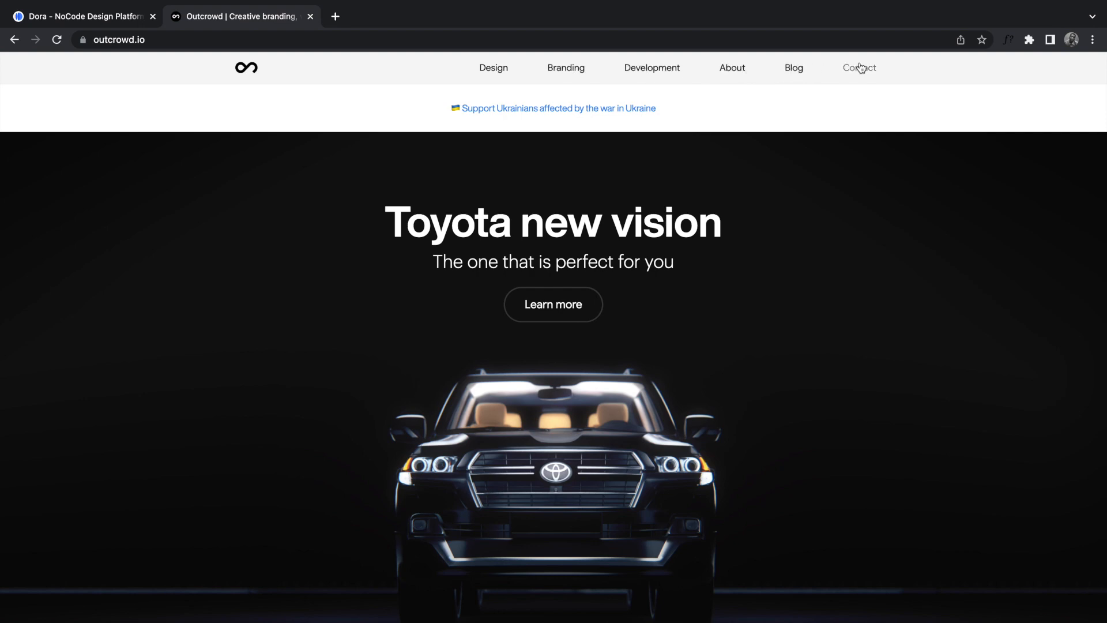
left_click(87, 16)
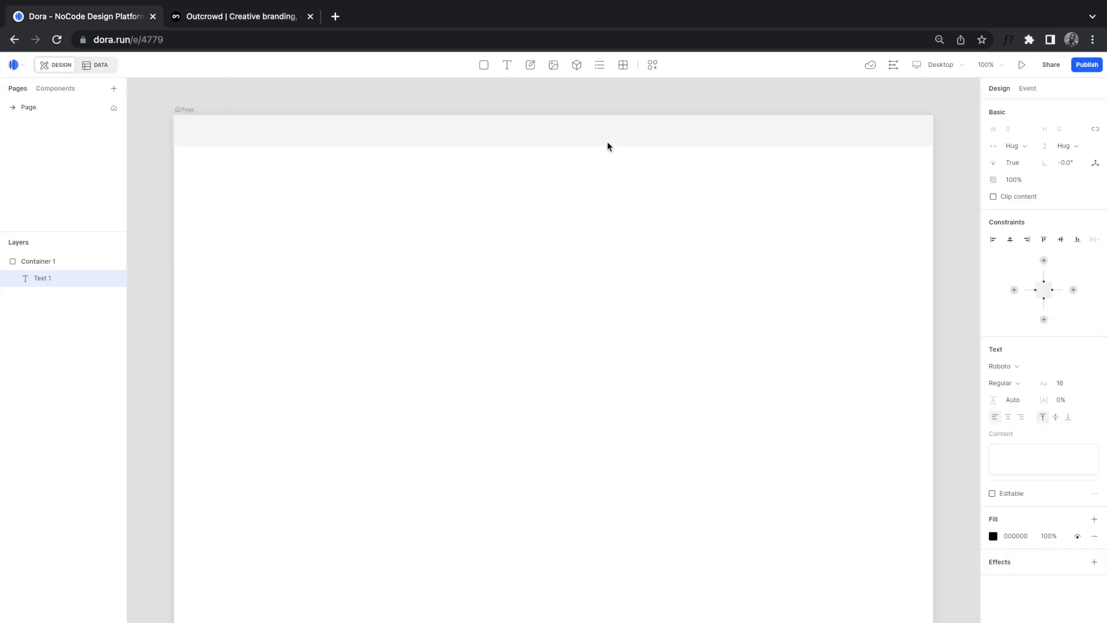
type("Design")
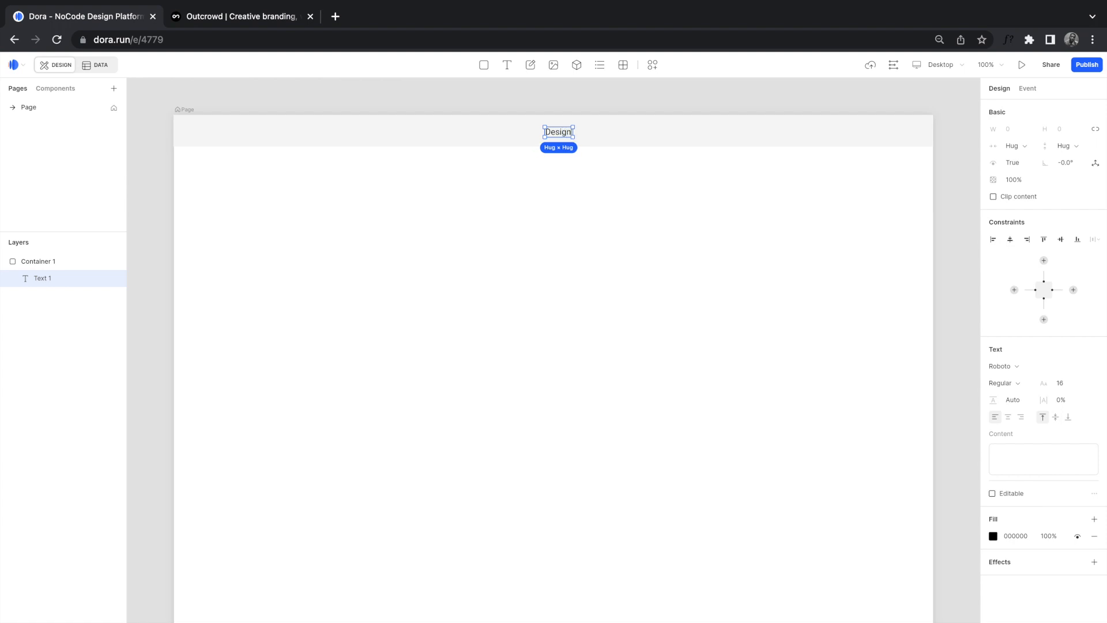
left_click(625, 191)
left_click(507, 65)
left_click(598, 129)
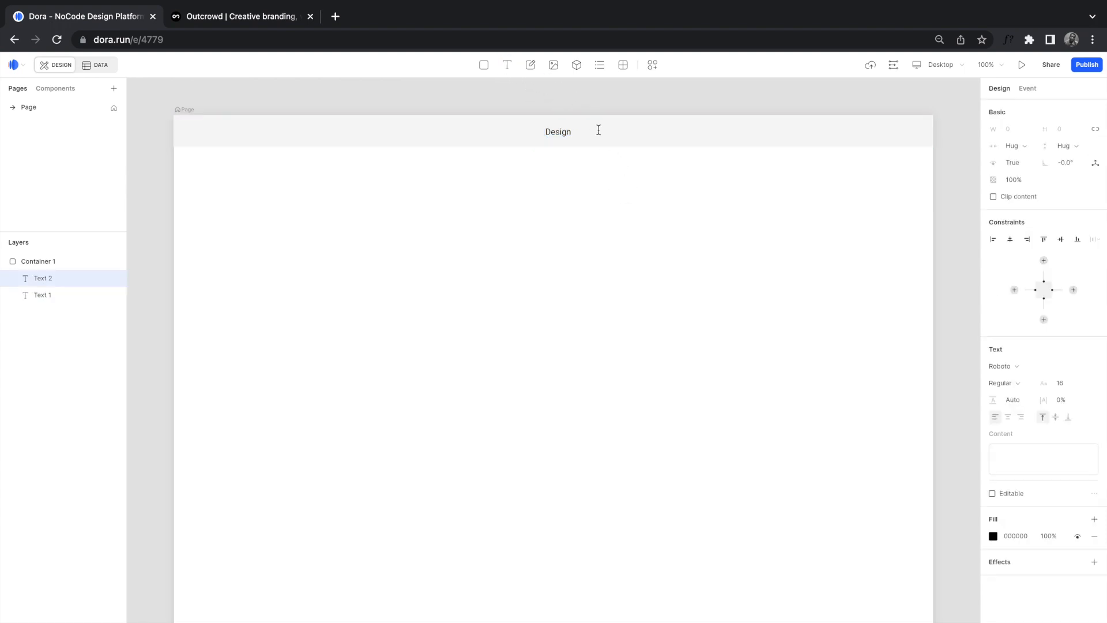
type("Branding")
left_click(653, 135)
Step: Duplicate the labels rightward and rename the copies 'Development' and 'About'
left_click(611, 135)
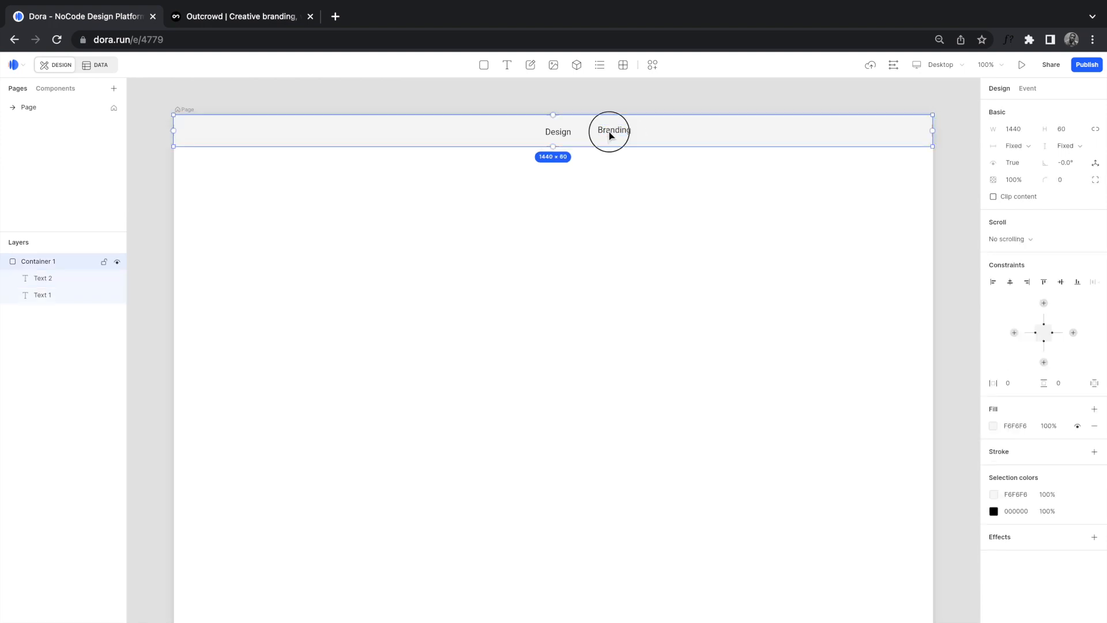
left_click_drag(610, 132, 676, 135)
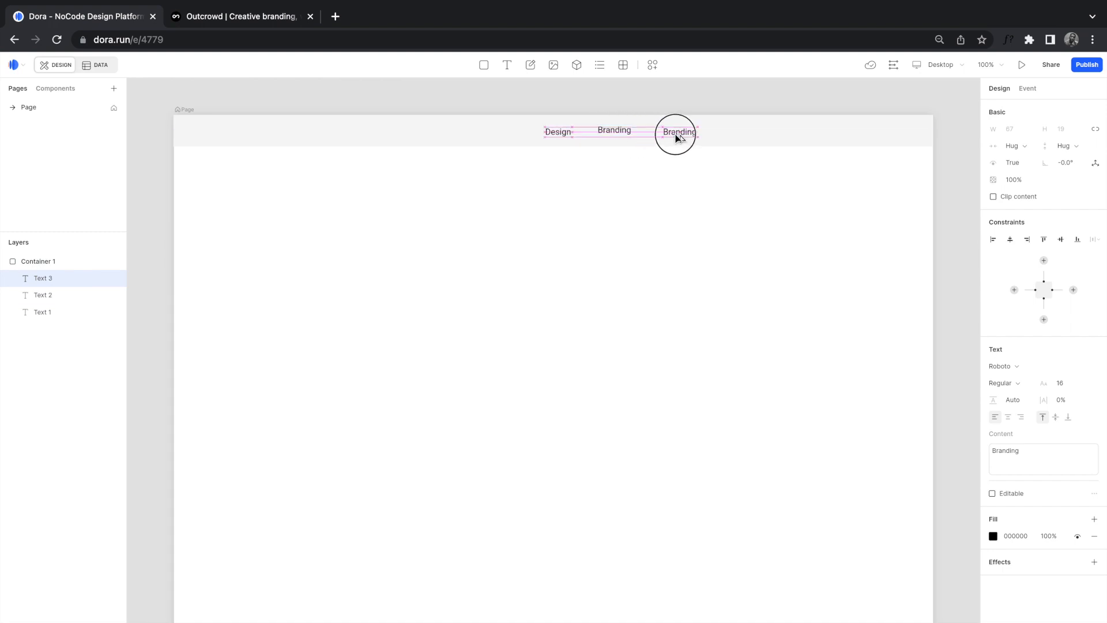
double_click(685, 130)
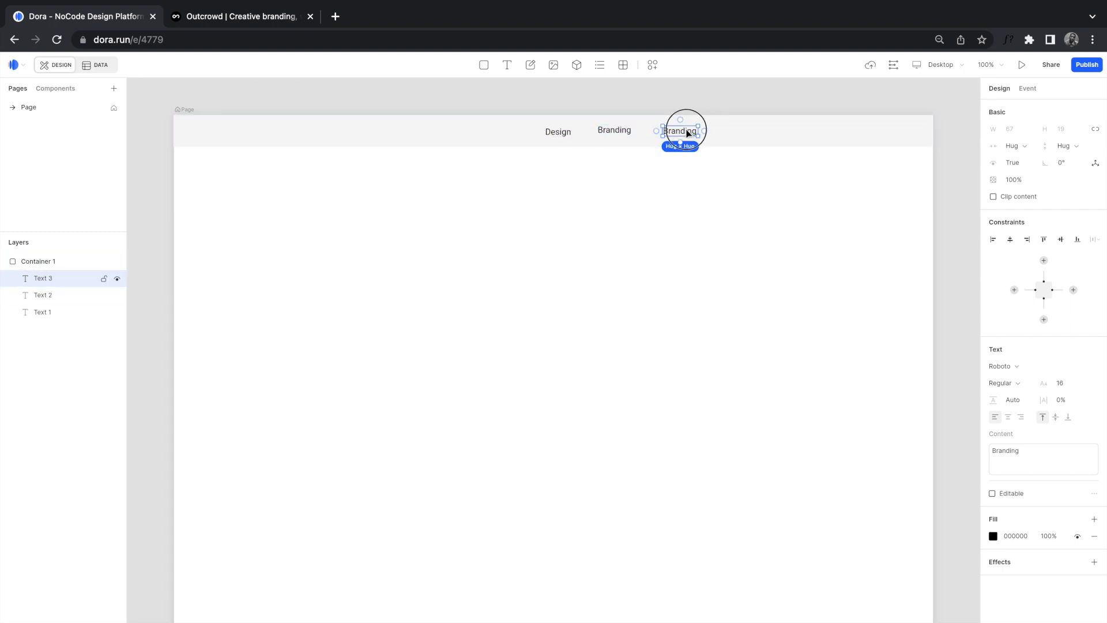
type("Development")
left_click(764, 131)
left_click(685, 135)
left_click_drag(683, 133, 766, 131)
double_click(766, 131)
type("About")
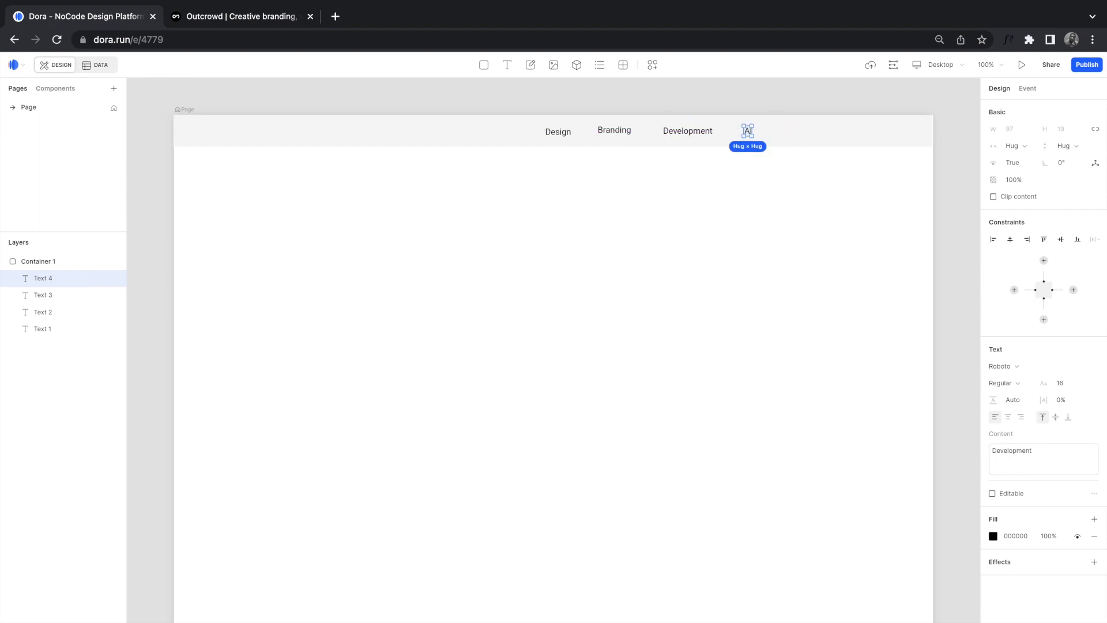
left_click(827, 140)
Step: Duplicate further labels and rename them 'Blog' and 'Contact'
left_click(764, 135)
left_click(756, 136)
left_click_drag(756, 136, 807, 134)
double_click(808, 131)
type("Blog")
left_click(823, 137)
left_click(808, 134)
left_click_drag(808, 134, 865, 137)
double_click(864, 132)
type("Contact")
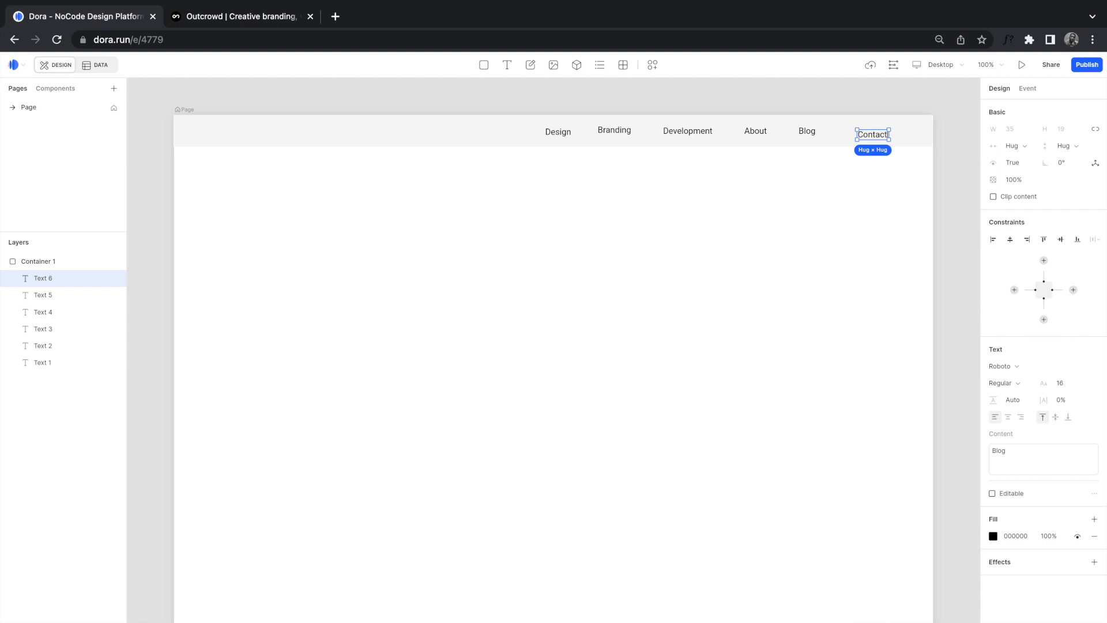
left_click(847, 200)
left_click(870, 139)
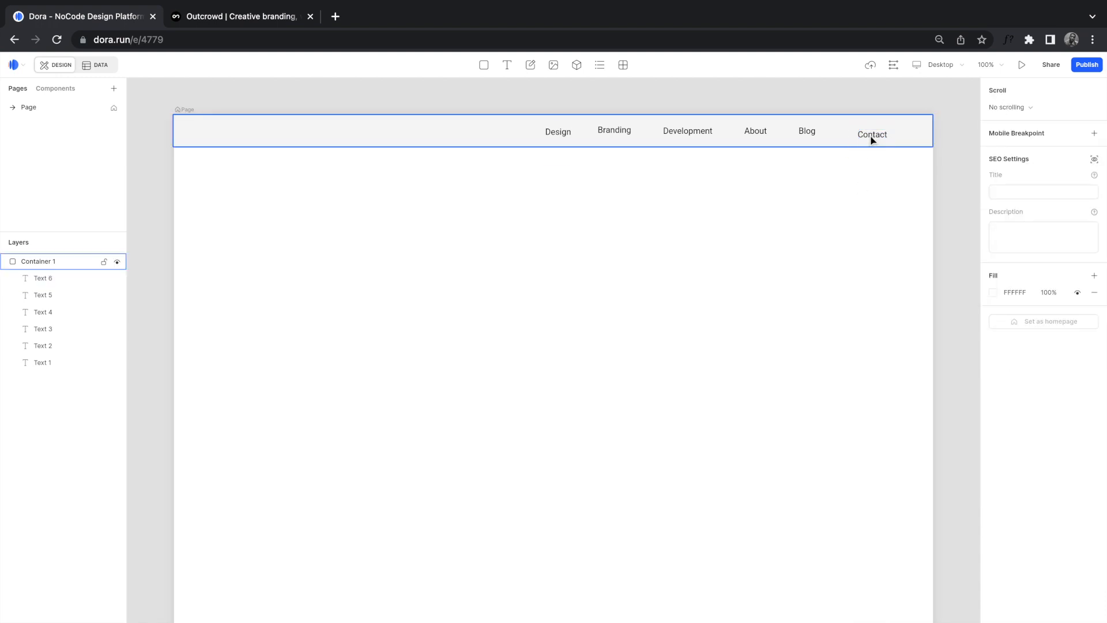
Step: Nudge Contact left and adjust Branding and About positions in the bar
left_click(871, 140)
left_click_drag(871, 140, 852, 137)
left_click(812, 137)
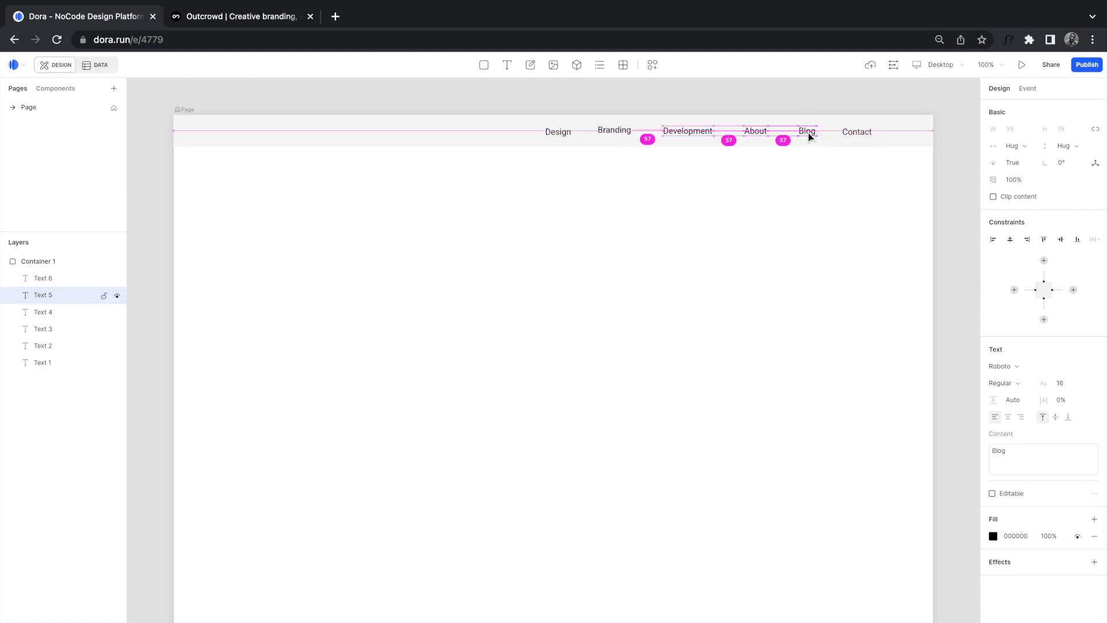
left_click(761, 137)
left_click(705, 136)
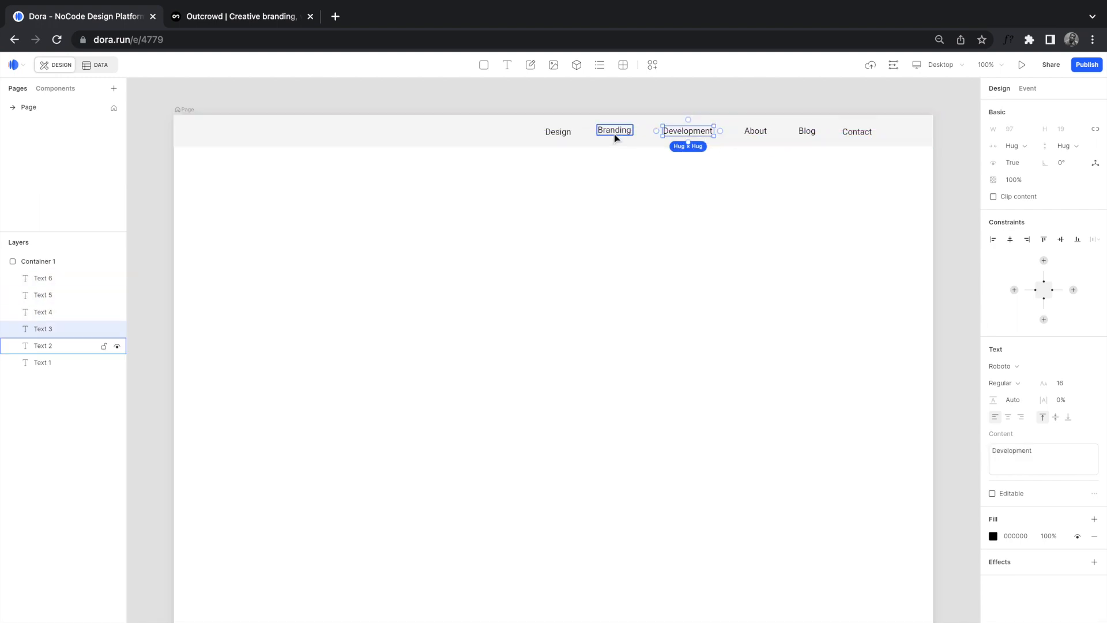
left_click(613, 134)
left_click_drag(613, 131, 614, 136)
left_click(687, 131)
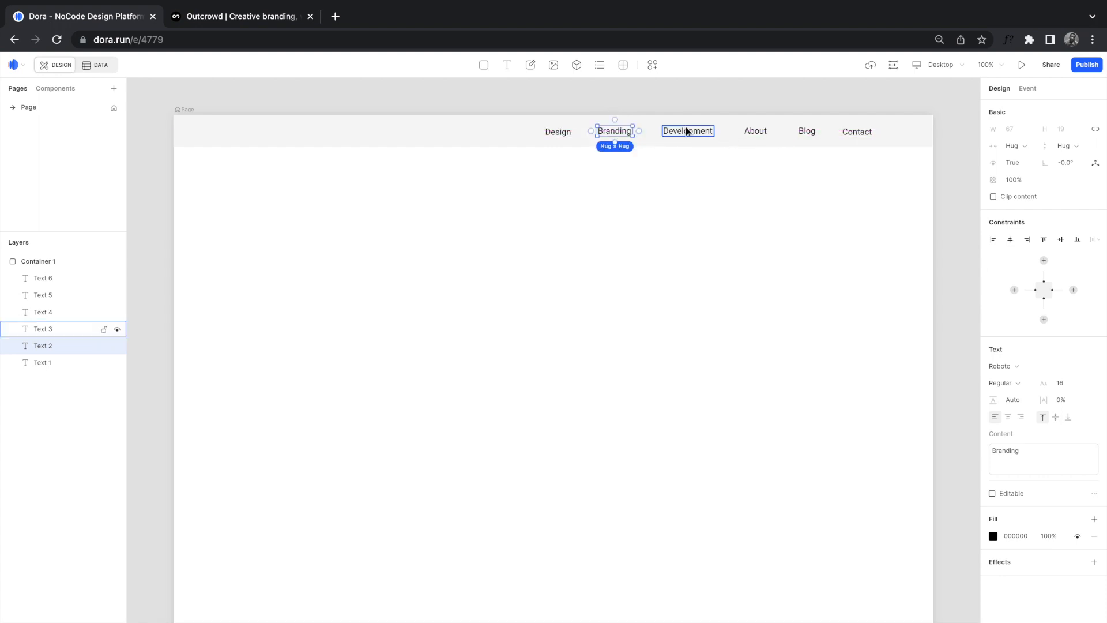
left_click(755, 132)
left_click_drag(754, 131, 754, 135)
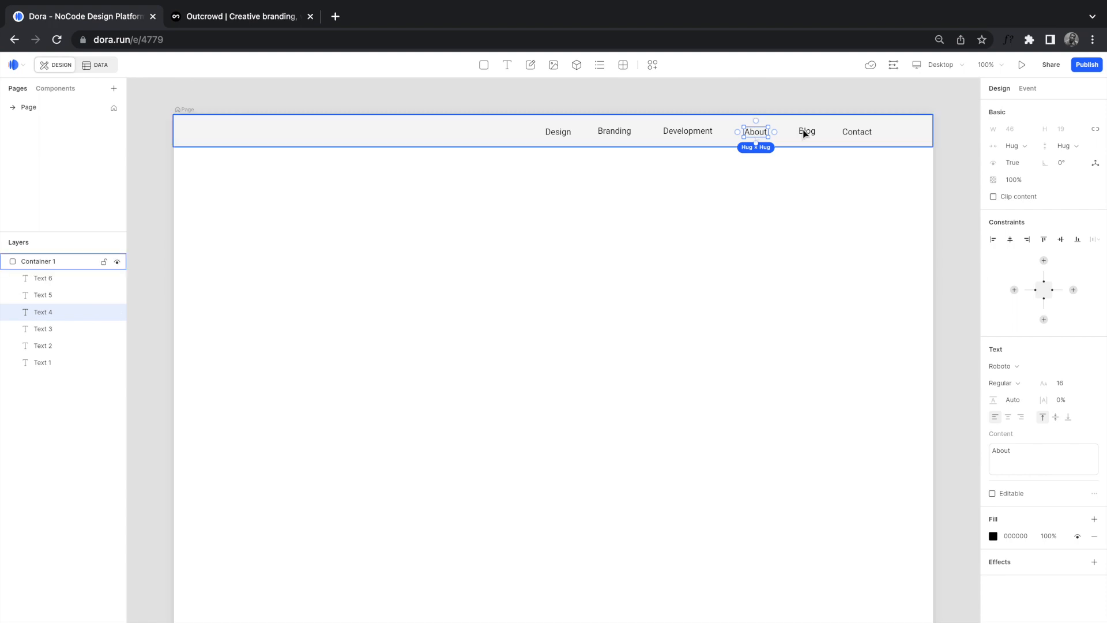
Step: Select all six nav labels and align them on one centre line
left_click(849, 132)
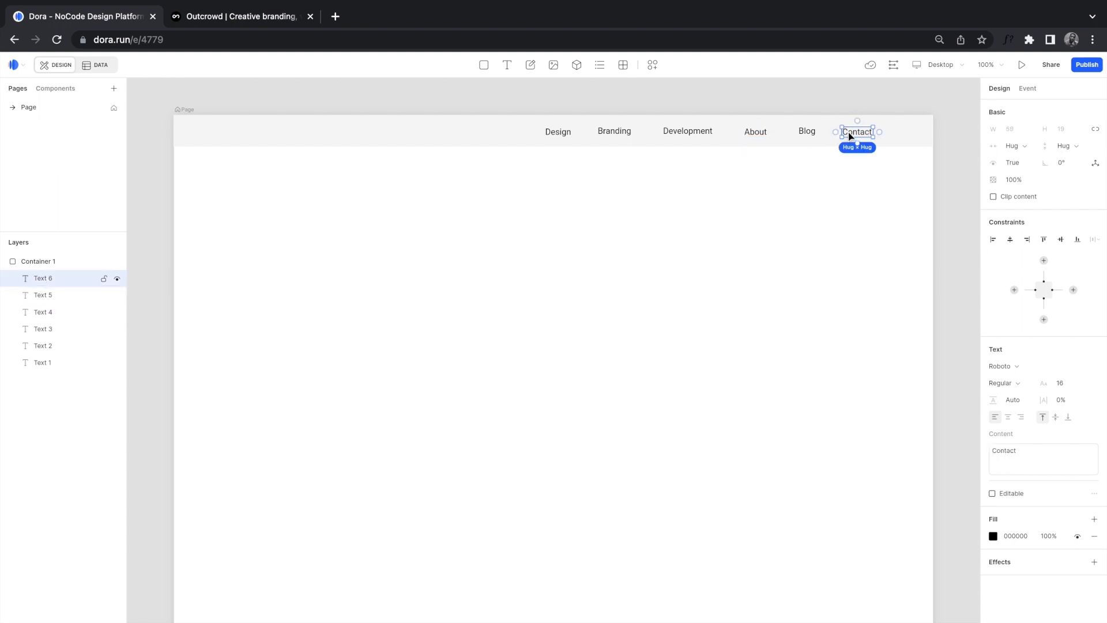
left_click(809, 134, "shift")
left_click(758, 134, "shift")
left_click(701, 132, "shift")
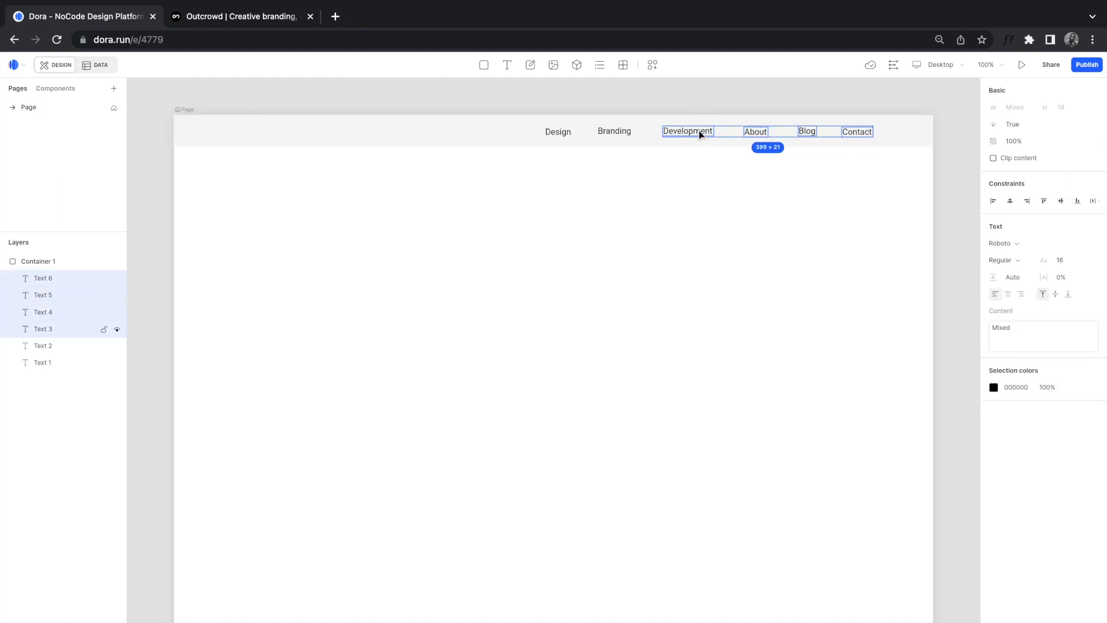
left_click(625, 131, "shift")
left_click(563, 134, "shift")
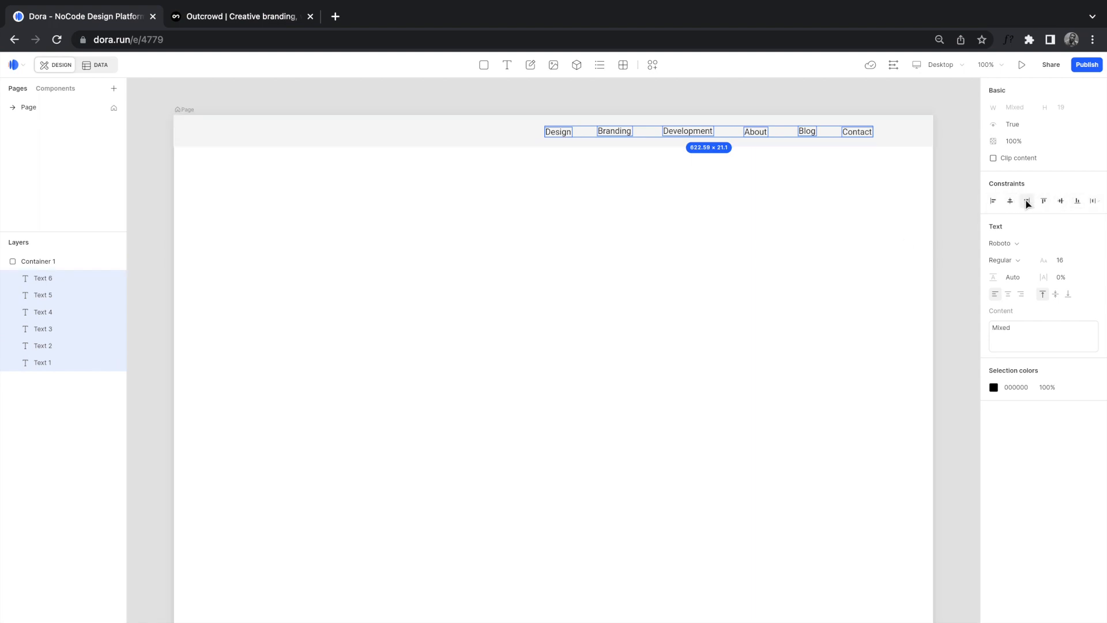
left_click(1062, 201)
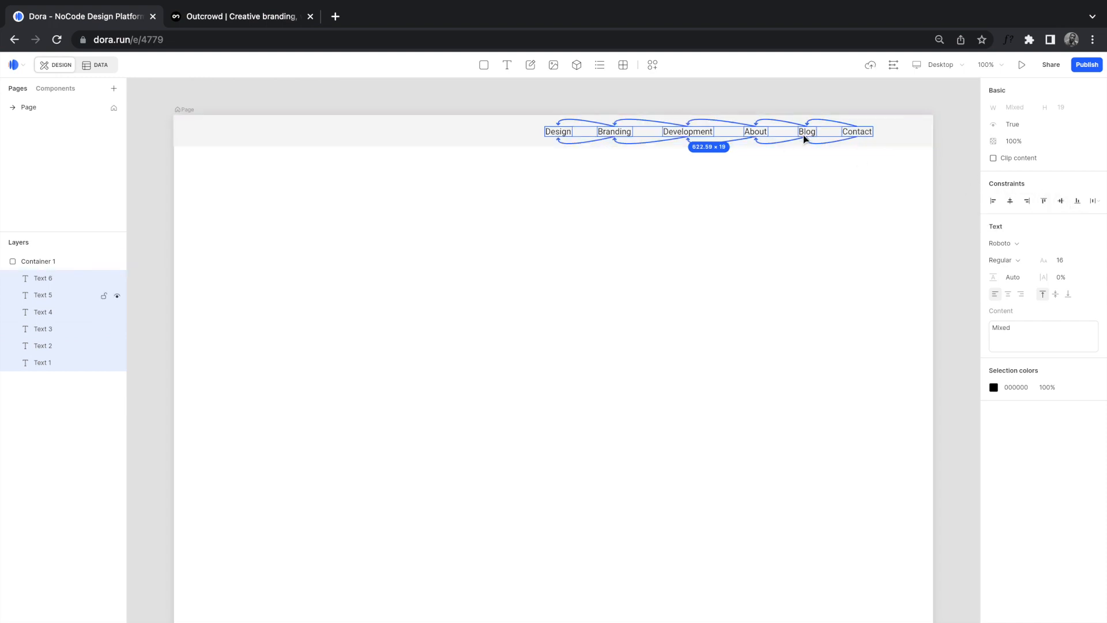
Step: Move the six labels left within the bar and shift Development slightly
scroll(737, 137, "right", 2)
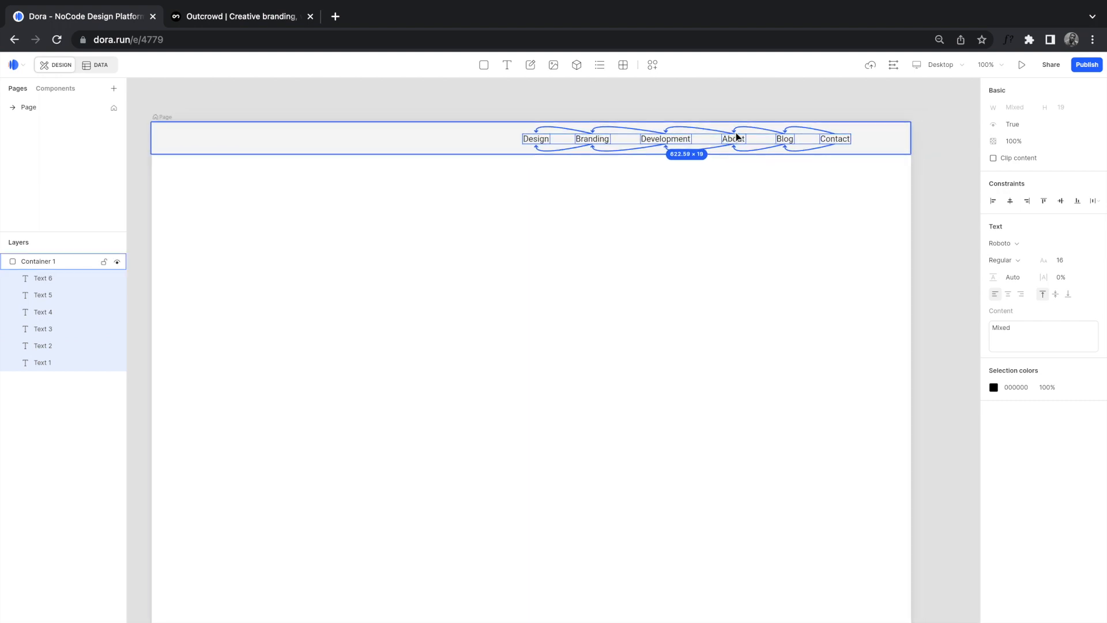
scroll(736, 132, "up", 5)
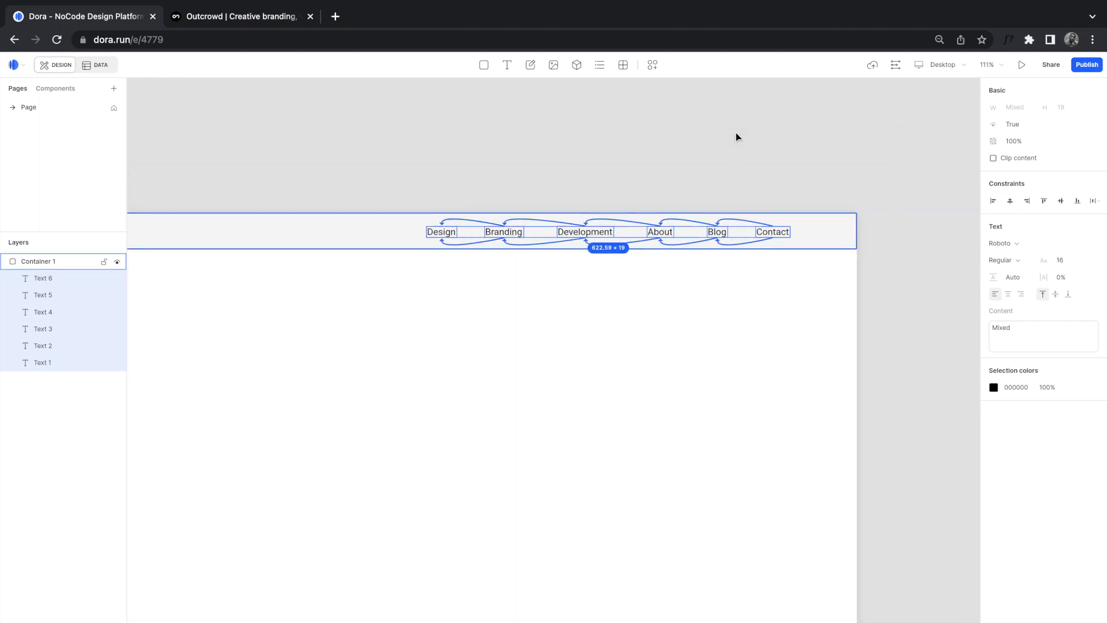
scroll(736, 137, "up", 3)
left_click_drag(616, 272, 571, 274)
left_click(589, 312)
left_click(565, 267)
left_click(564, 268)
mouse_move(569, 268)
left_mouse_down()
mouse_move(559, 260)
mouse_move(569, 259)
mouse_move(566, 276)
mouse_move(566, 262)
mouse_move(569, 272)
mouse_move(542, 276)
mouse_move(579, 271)
left_mouse_up()
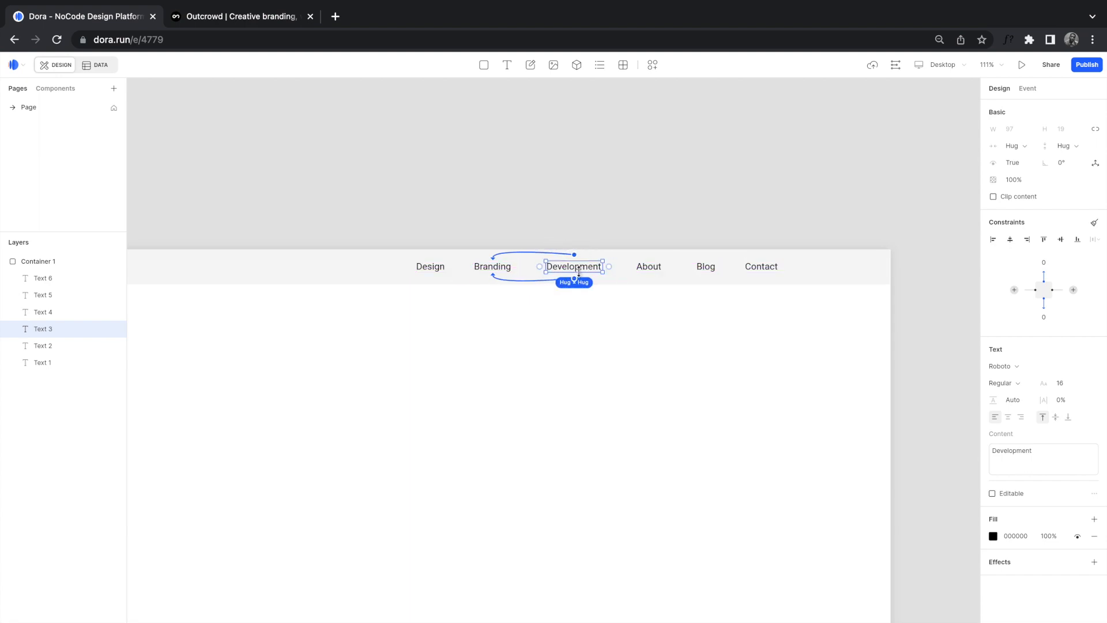
scroll(569, 255, "up", 5)
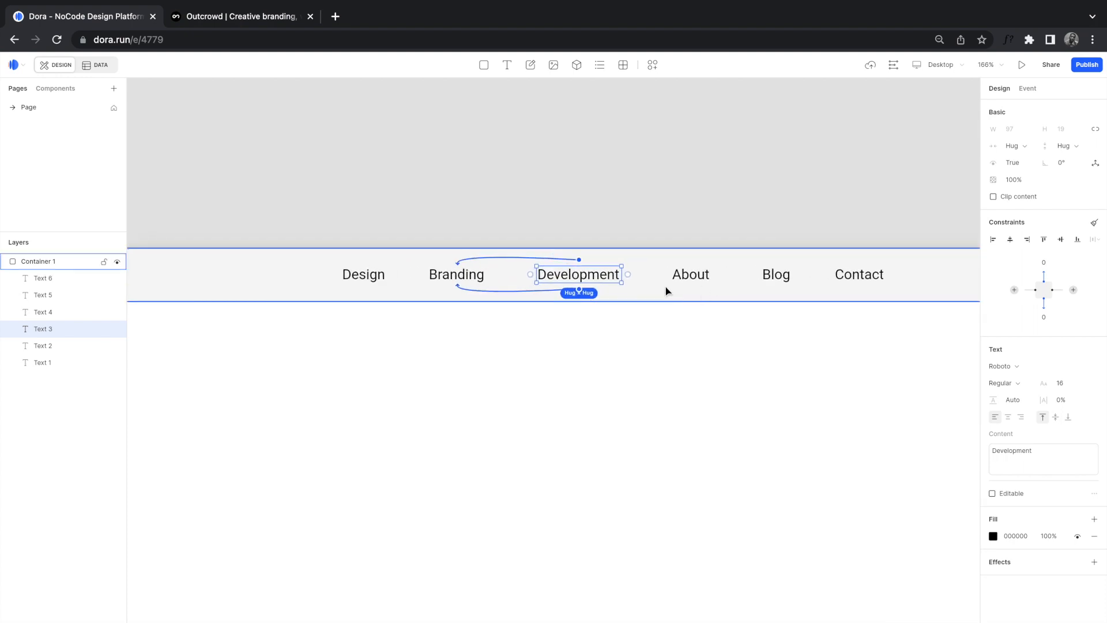
Step: Select Design through Contact and apply Distribute horizontal spacing
left_click(365, 276)
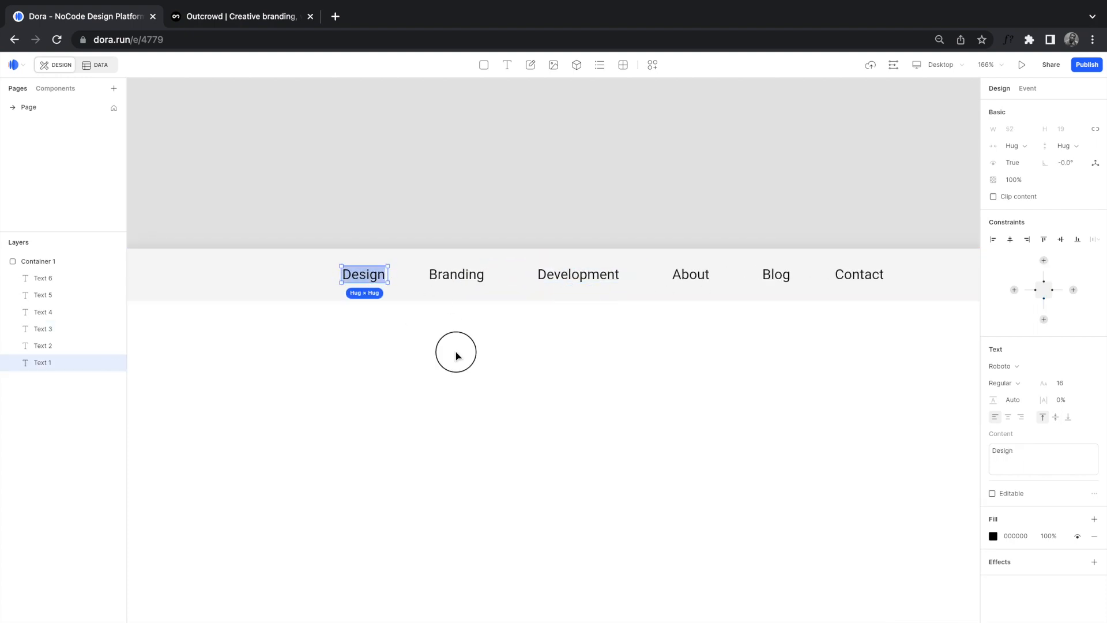
left_click(455, 354)
double_click(364, 275)
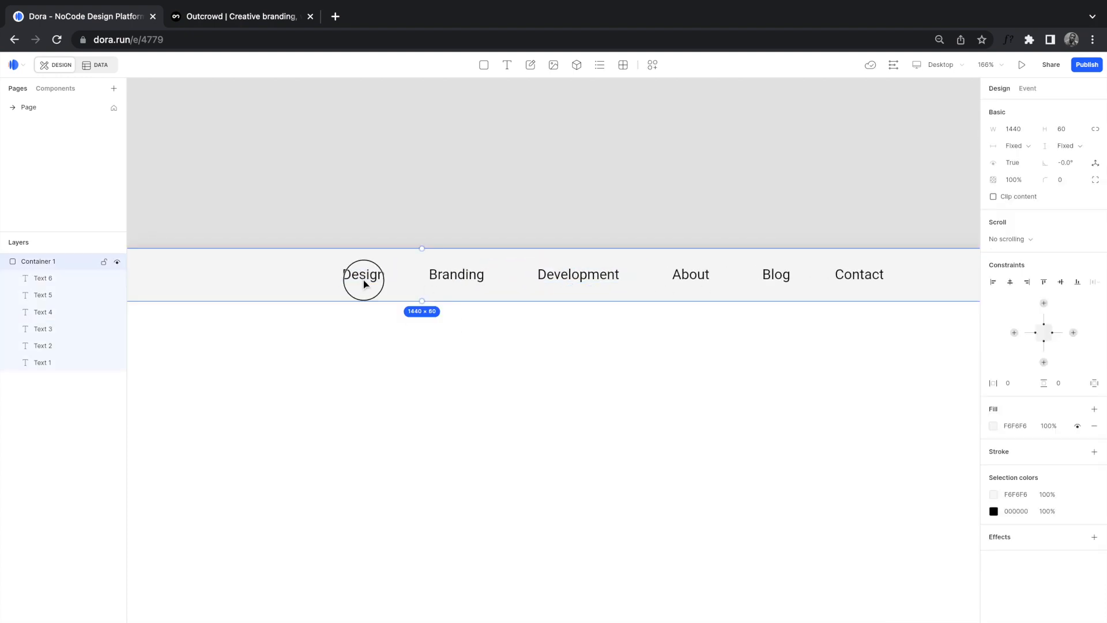
left_click(449, 279, "shift")
left_click(549, 284, "shift")
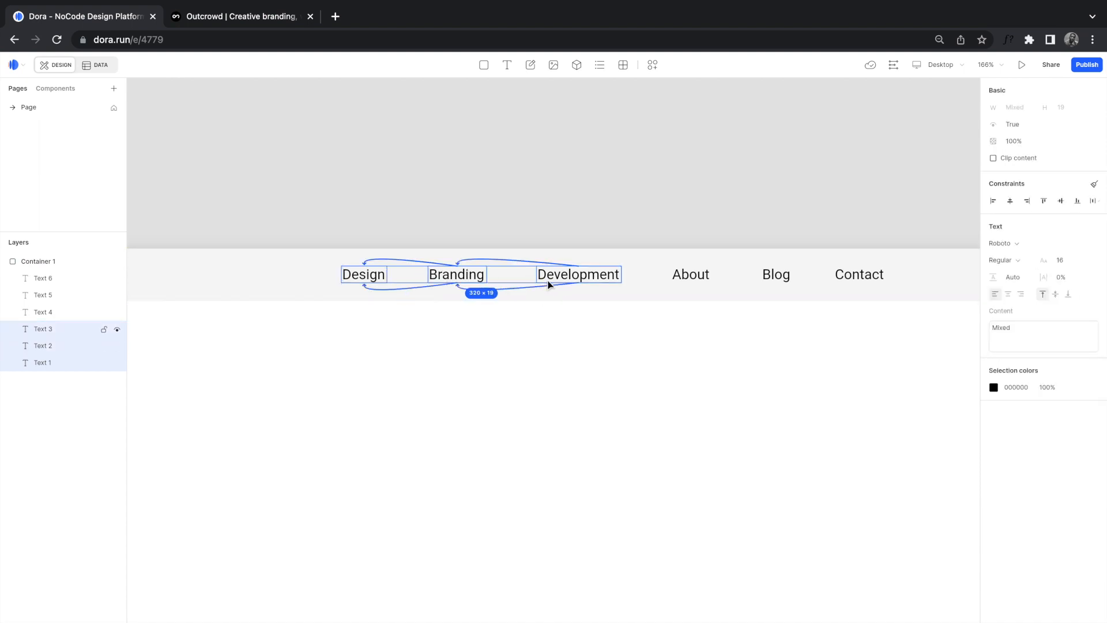
left_click(682, 278, "shift")
left_click(782, 276, "shift")
left_click(848, 278, "shift")
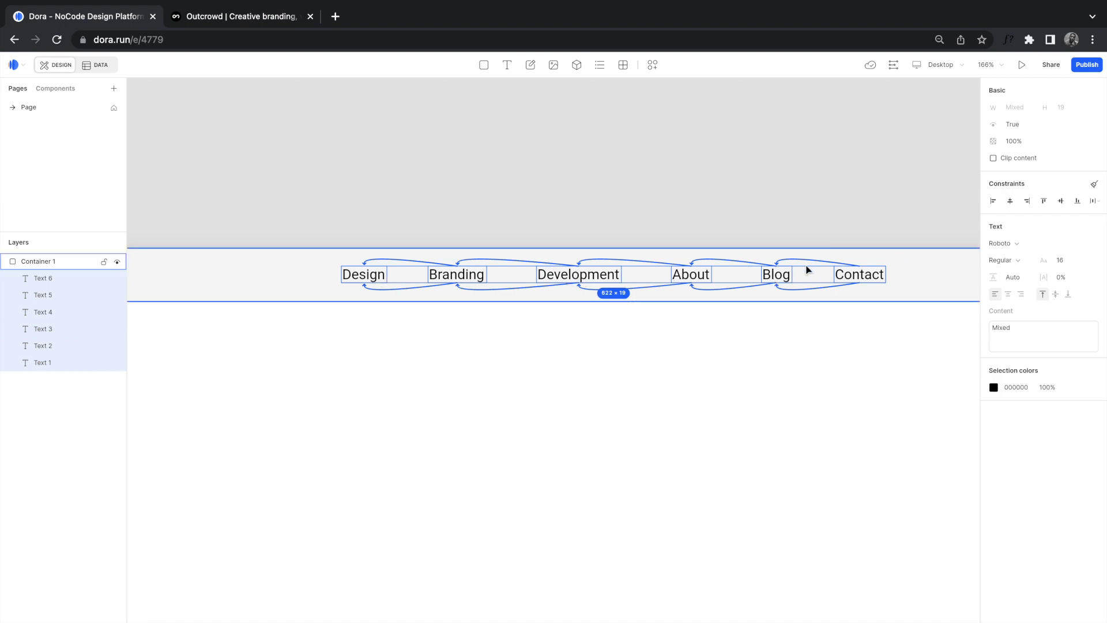
left_click(1094, 203)
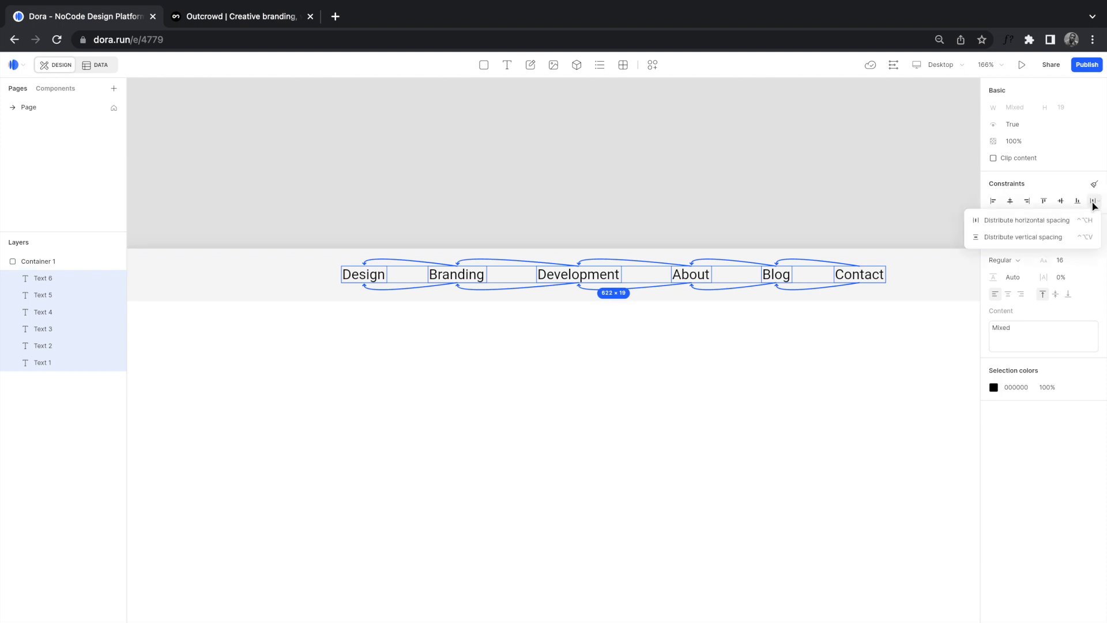
left_click(1051, 224)
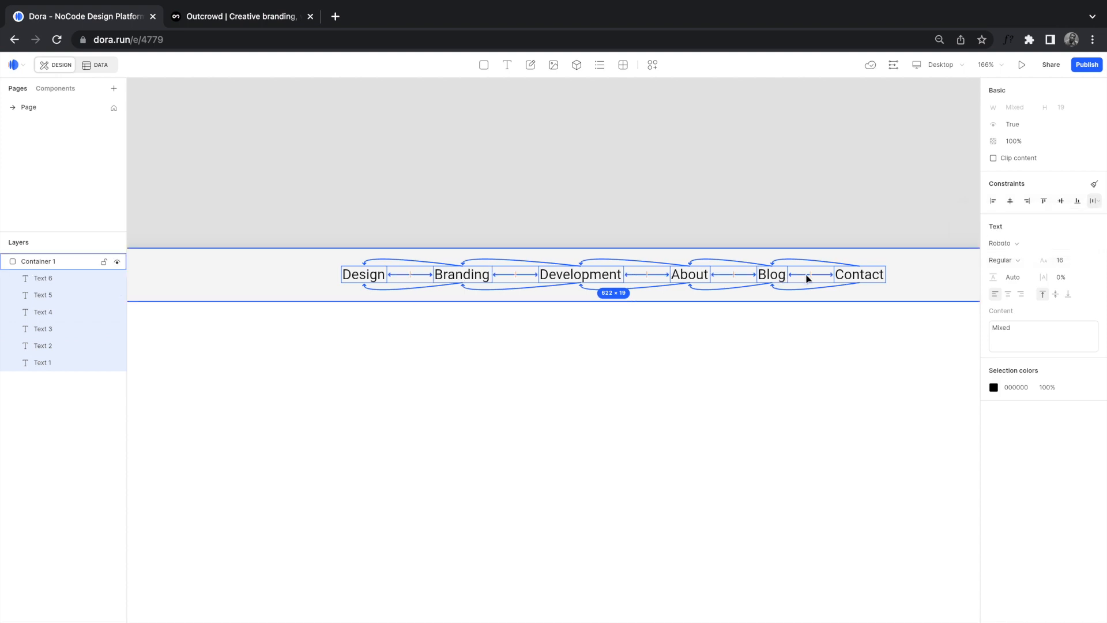
Step: Shrink the spacing between the nav links by dragging the gap between Design and Branding
scroll(410, 276, "up", 5)
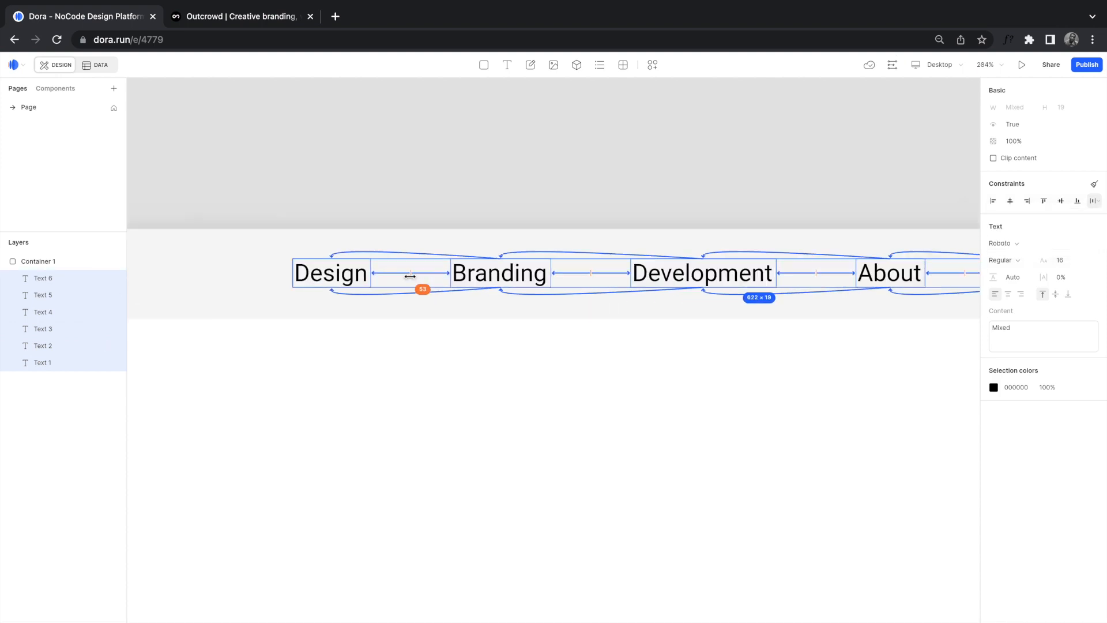
scroll(409, 276, "up", 2)
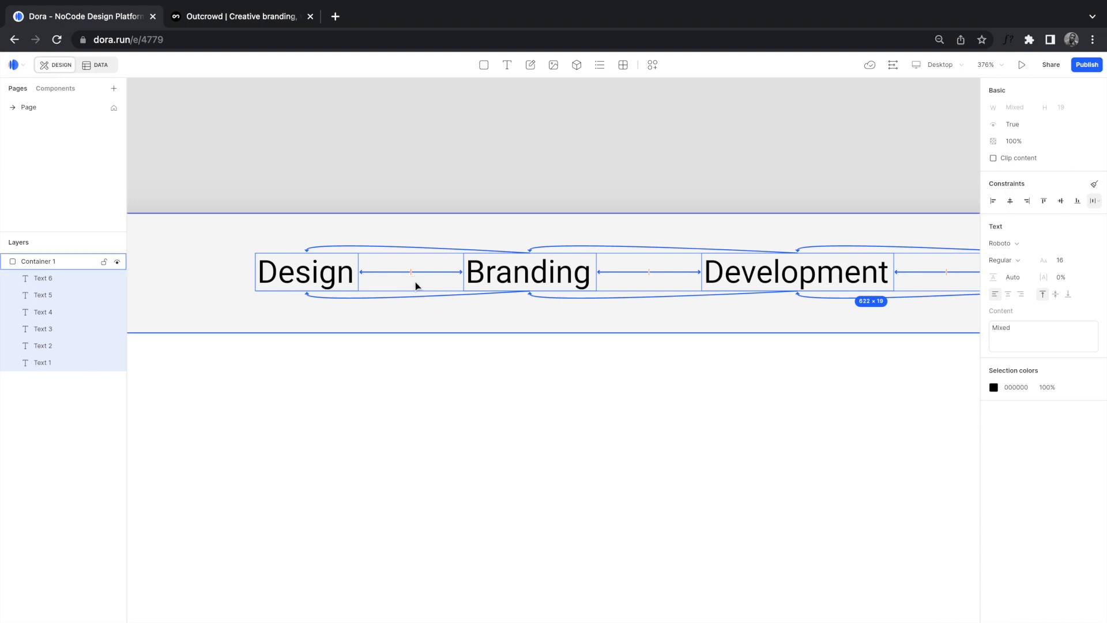
mouse_move(411, 273)
left_mouse_down()
mouse_move(383, 273)
mouse_move(407, 273)
mouse_move(399, 273)
left_mouse_up()
scroll(399, 273, "down", 5)
scroll(399, 273, "down", 2)
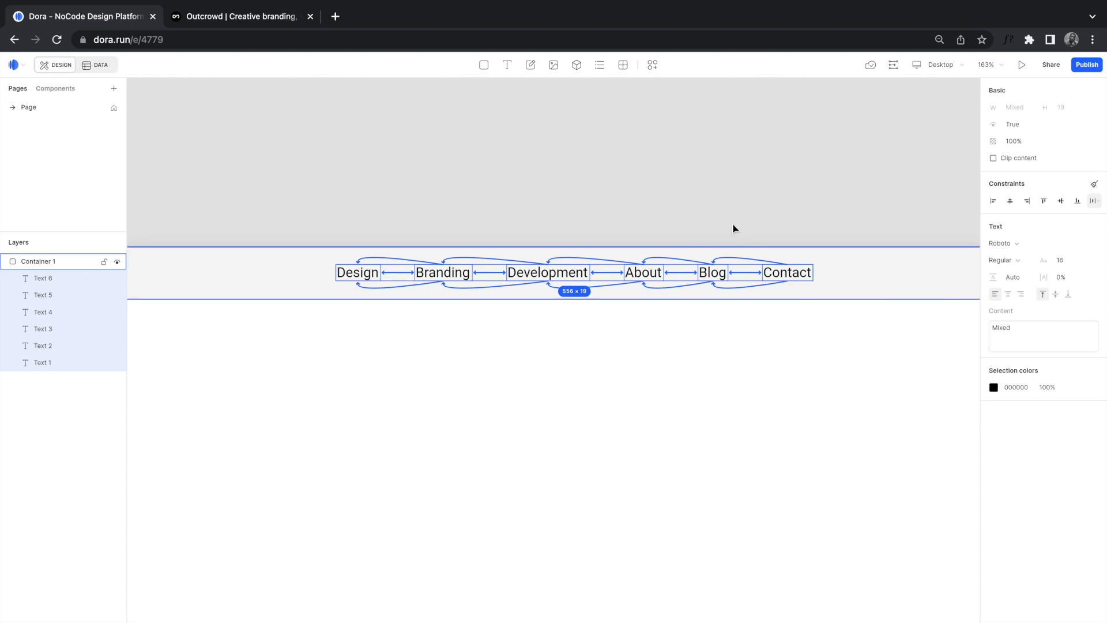
Step: Shift the row of nav links toward the right end of the header
left_click(799, 233)
left_click(797, 275)
left_click(798, 276)
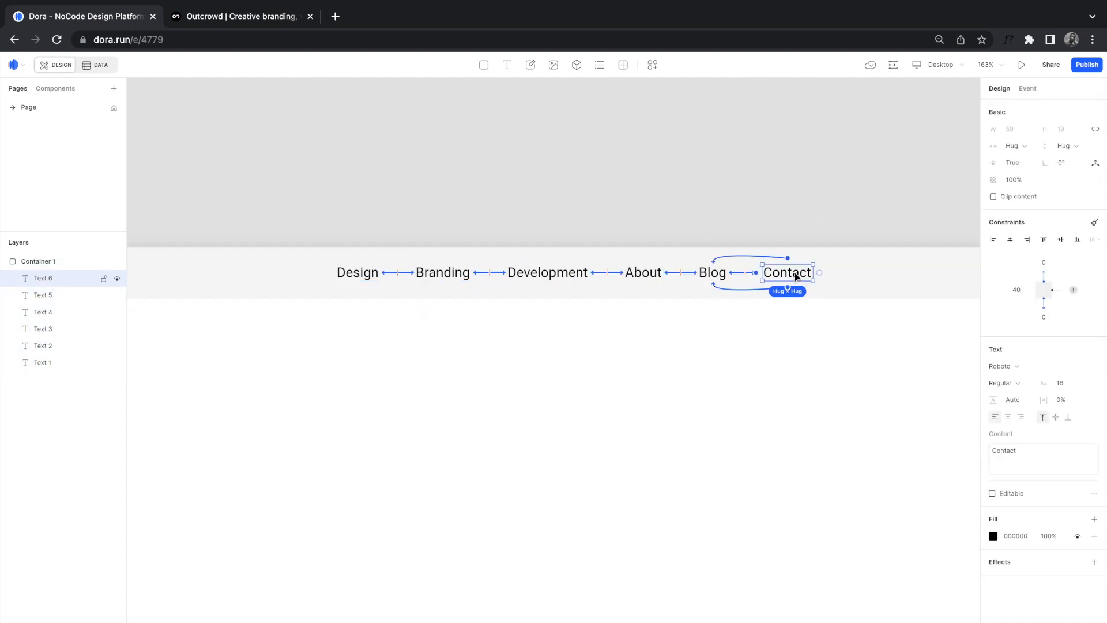
mouse_move(808, 272)
left_mouse_down()
mouse_move(787, 273)
mouse_move(826, 276)
mouse_move(812, 251)
mouse_move(817, 280)
mouse_move(810, 254)
mouse_move(807, 272)
left_mouse_up()
left_click(809, 323)
Step: Compare the header with the original Outcrowd site, then return to the Dora design
scroll(809, 323, "down", 5)
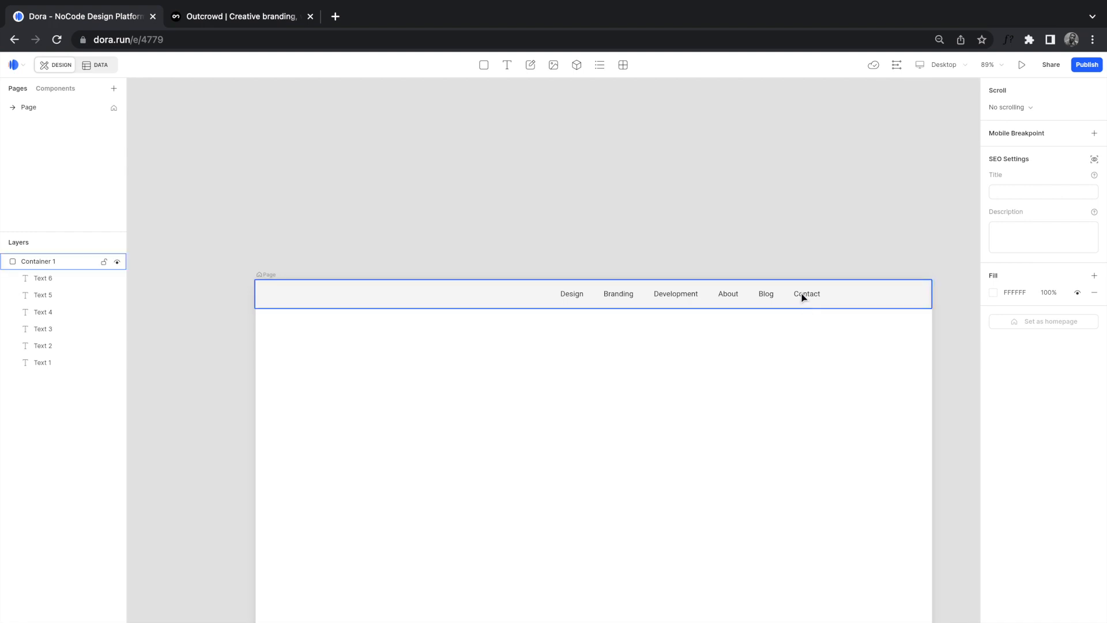
scroll(803, 298, "up", 6)
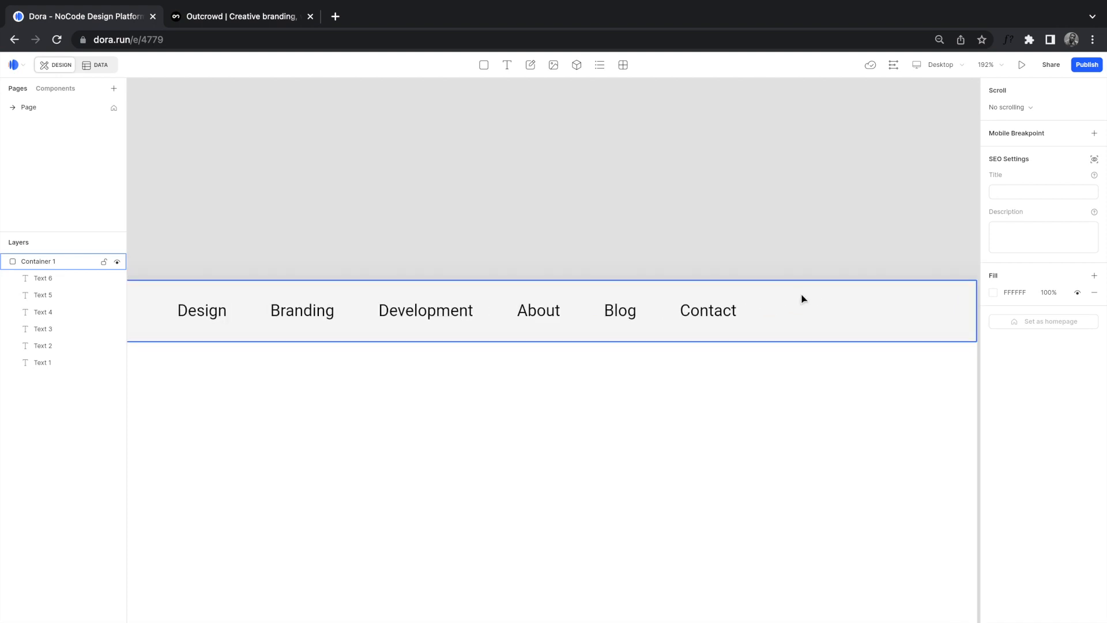
scroll(803, 298, "down", 6)
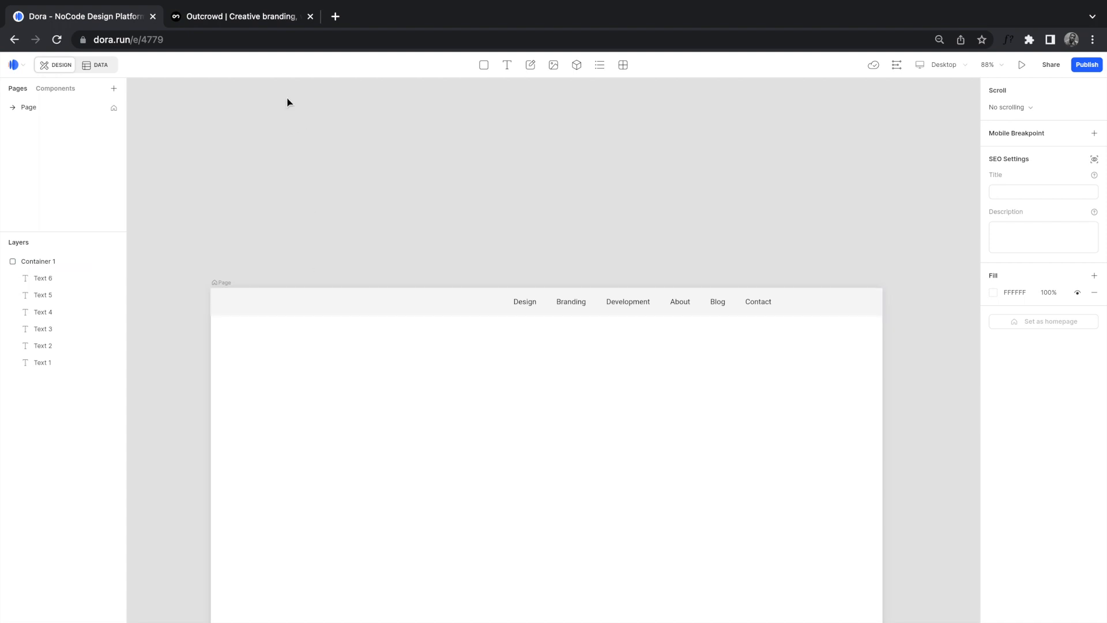
left_click(256, 17)
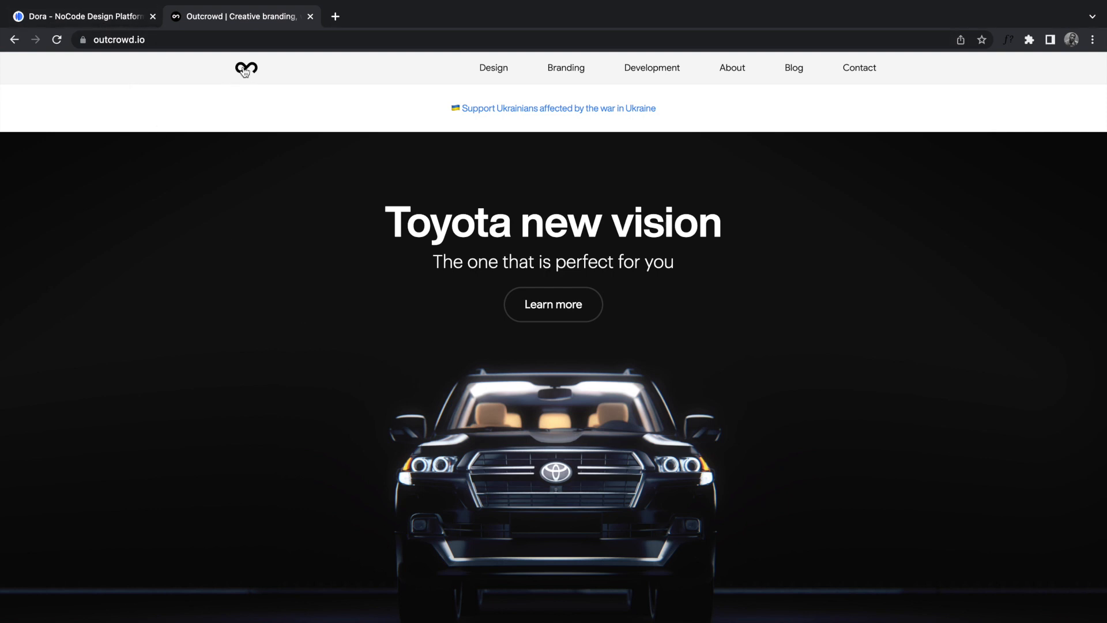
left_click(119, 22)
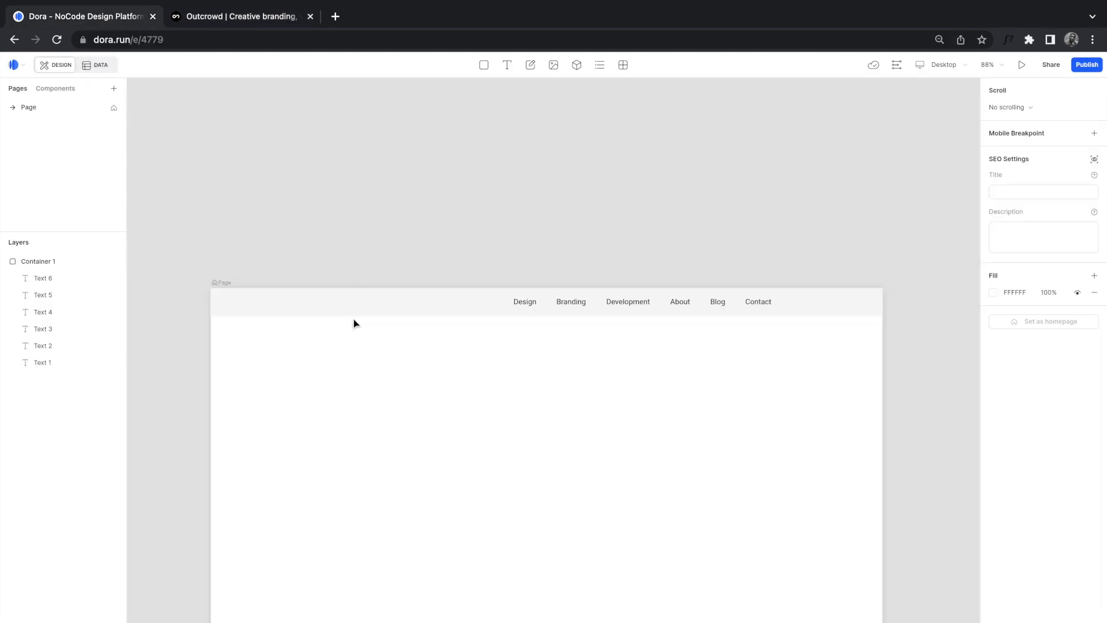
scroll(355, 323, "left", 1)
scroll(355, 322, "up", 3)
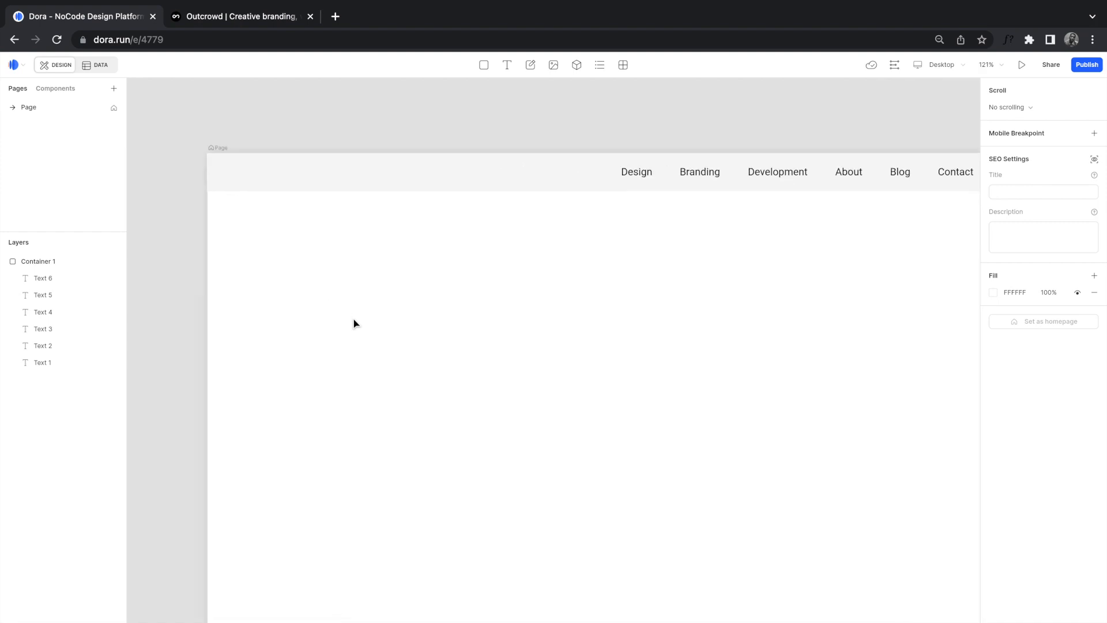
Step: Draw an image box at the header's left side and open its image source choices
left_click(553, 65)
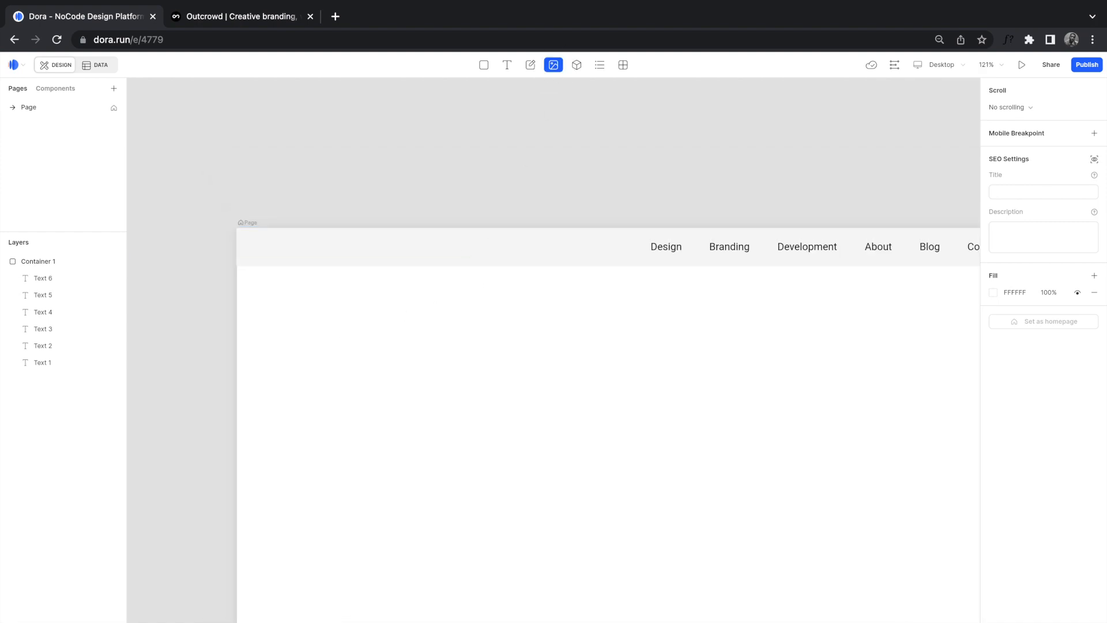
left_click_drag(359, 233, 433, 267)
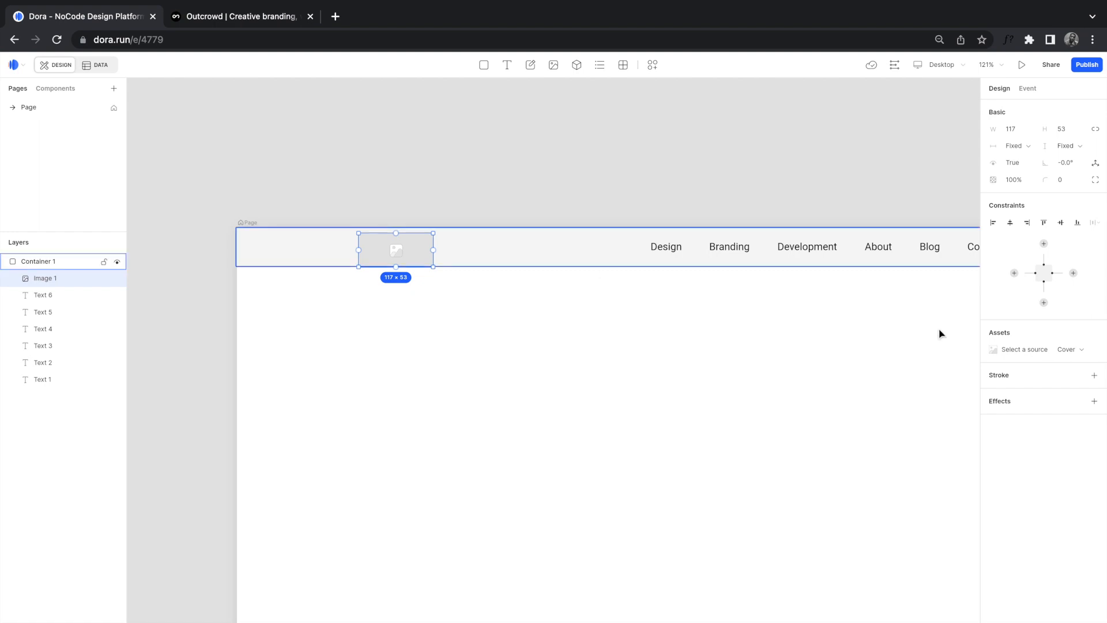
left_click(999, 356)
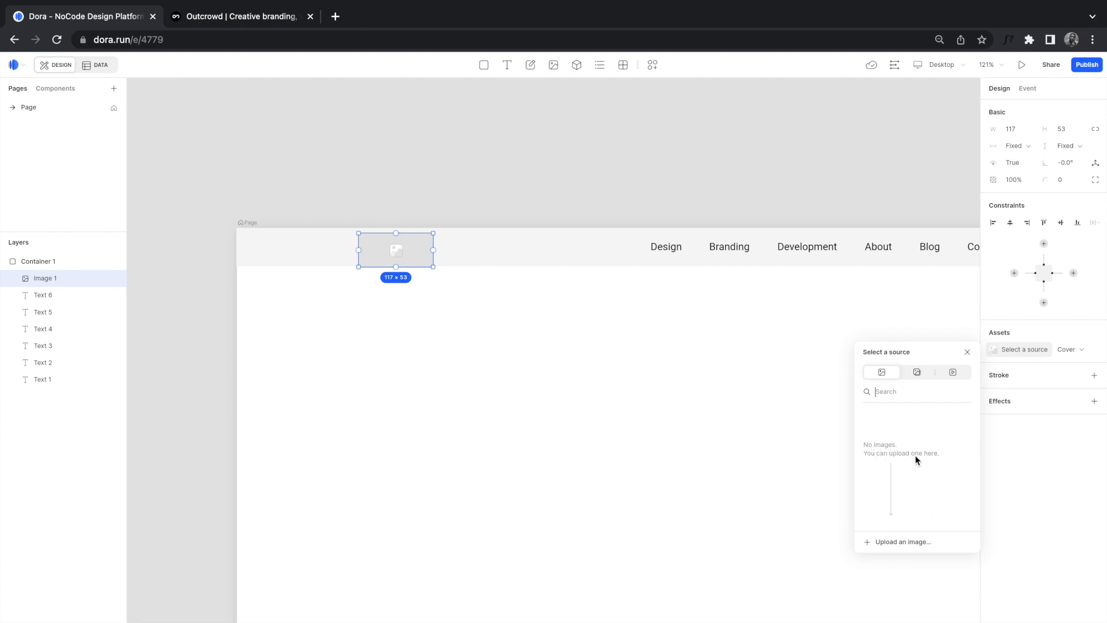
Step: Upload _logo.png from the HomePage > Outcrowd files folder
left_click(887, 543)
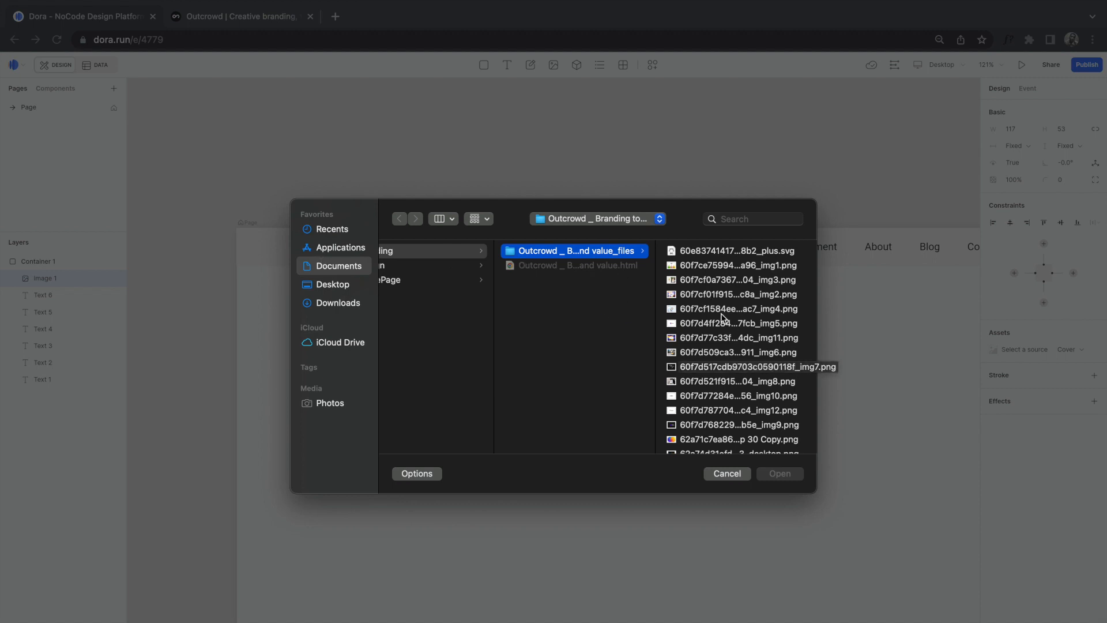
scroll(723, 355, "down", 5)
left_click(411, 255)
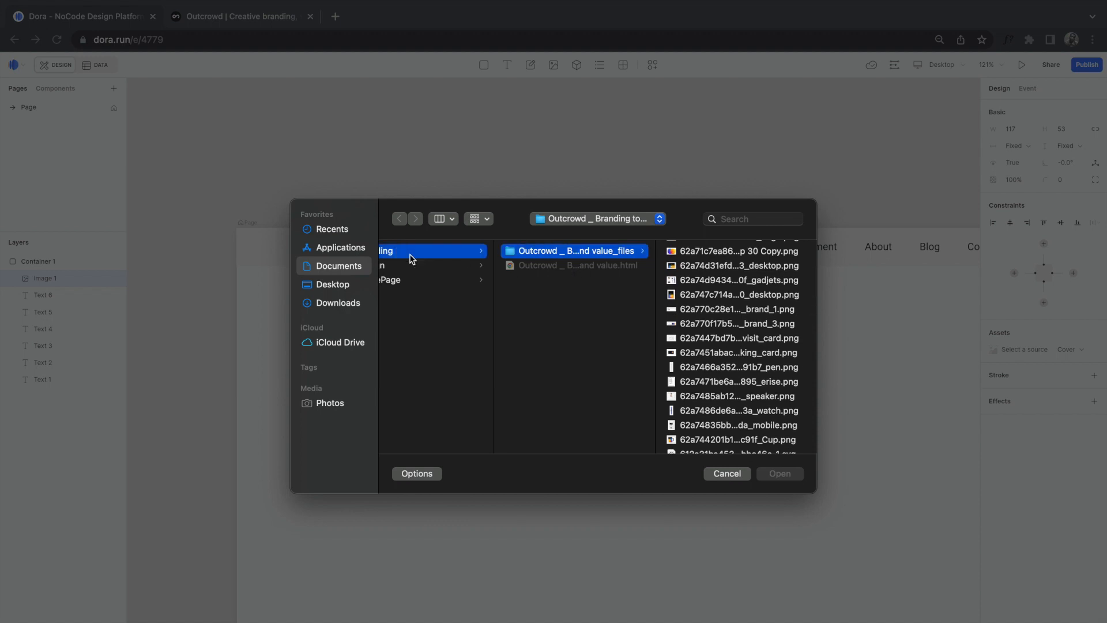
left_click(428, 280)
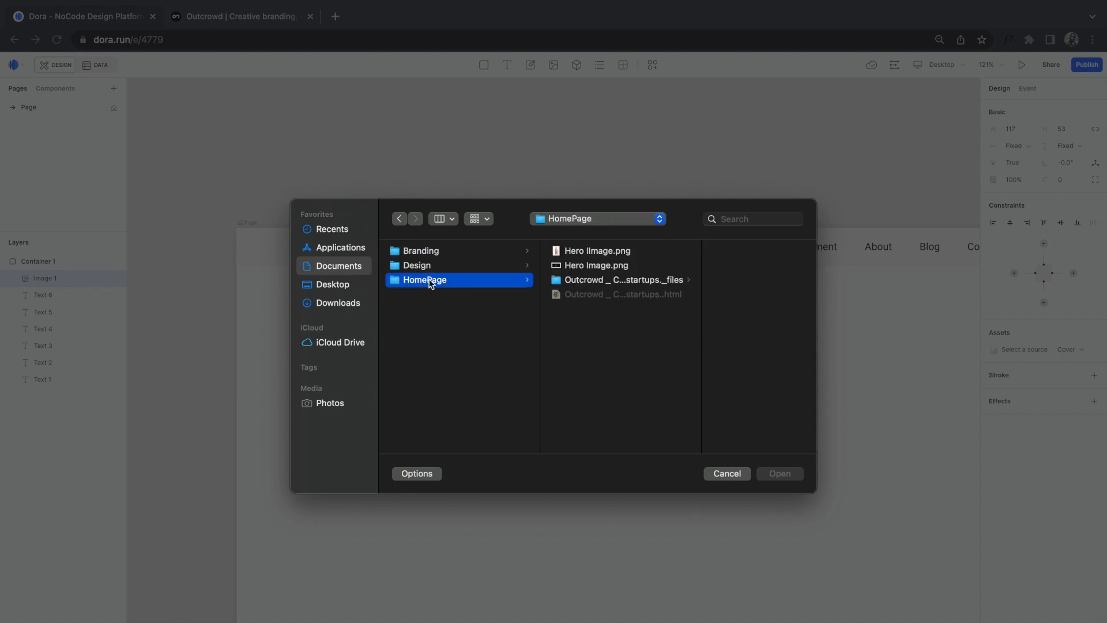
left_click(590, 279)
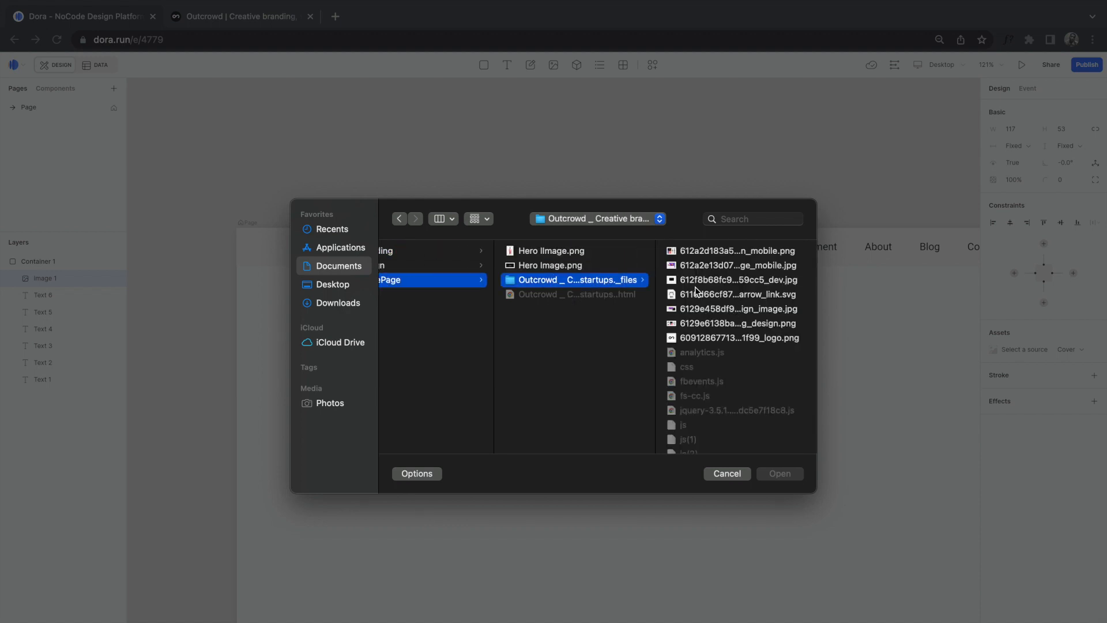
left_click(711, 337)
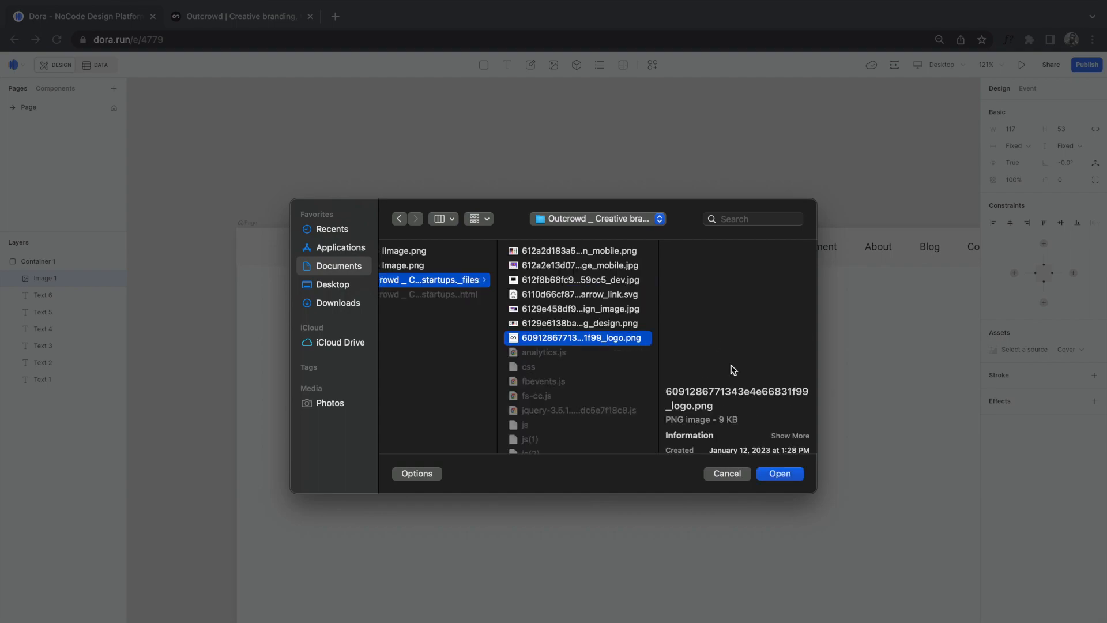
left_click(780, 473)
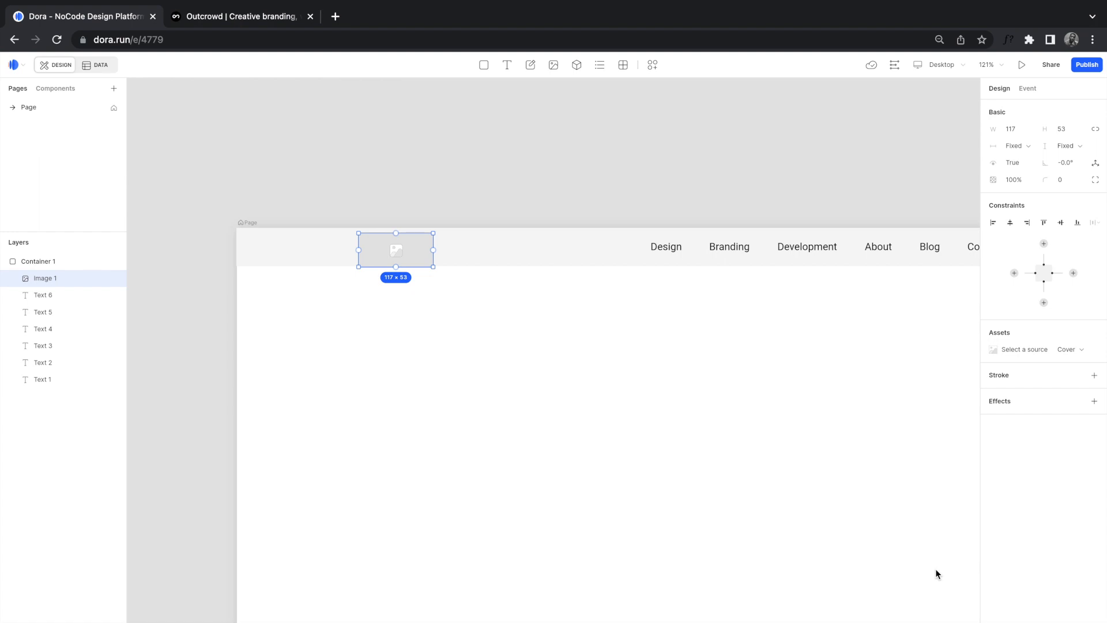
Step: Set the uploaded logo as the image source, then move and shrink it to 77 × 34
left_click(996, 349)
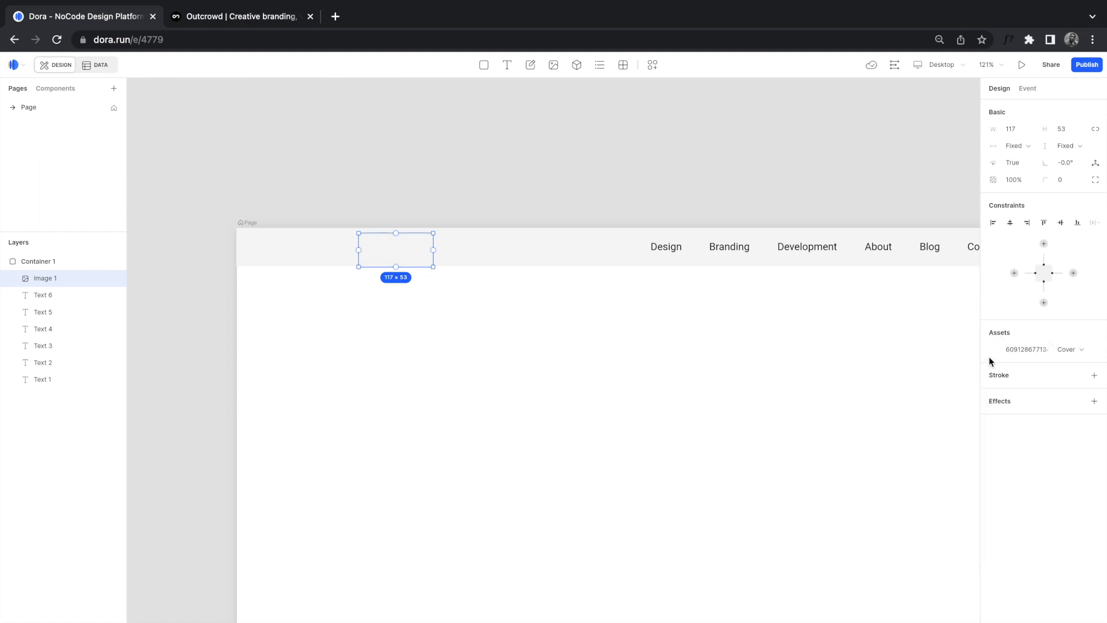
left_click(994, 355)
mouse_move(887, 413)
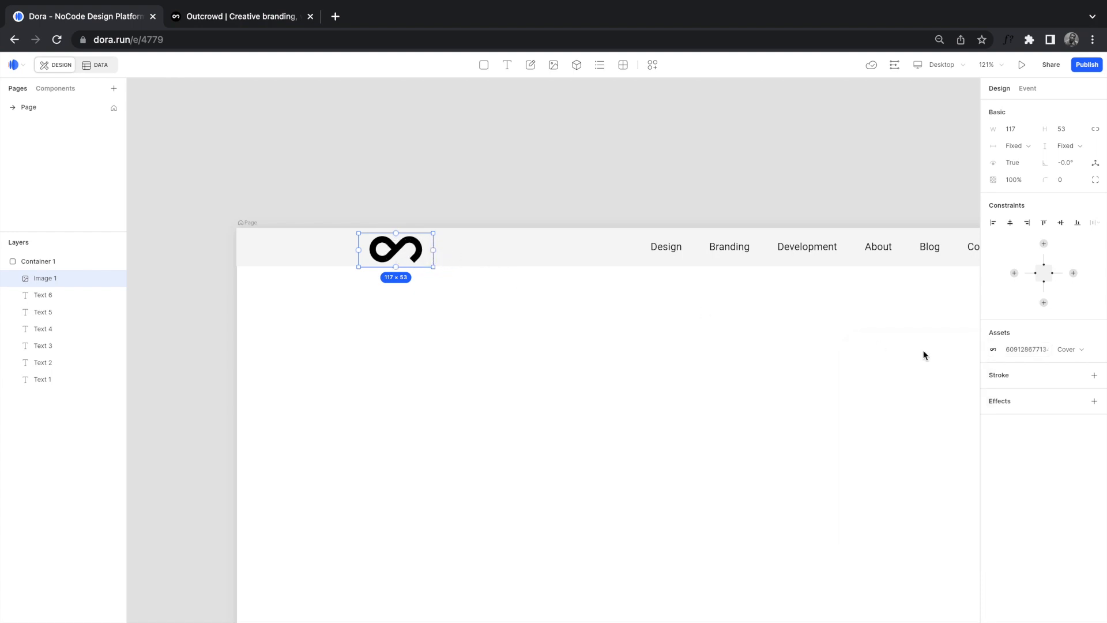
left_click_drag(395, 248, 444, 249)
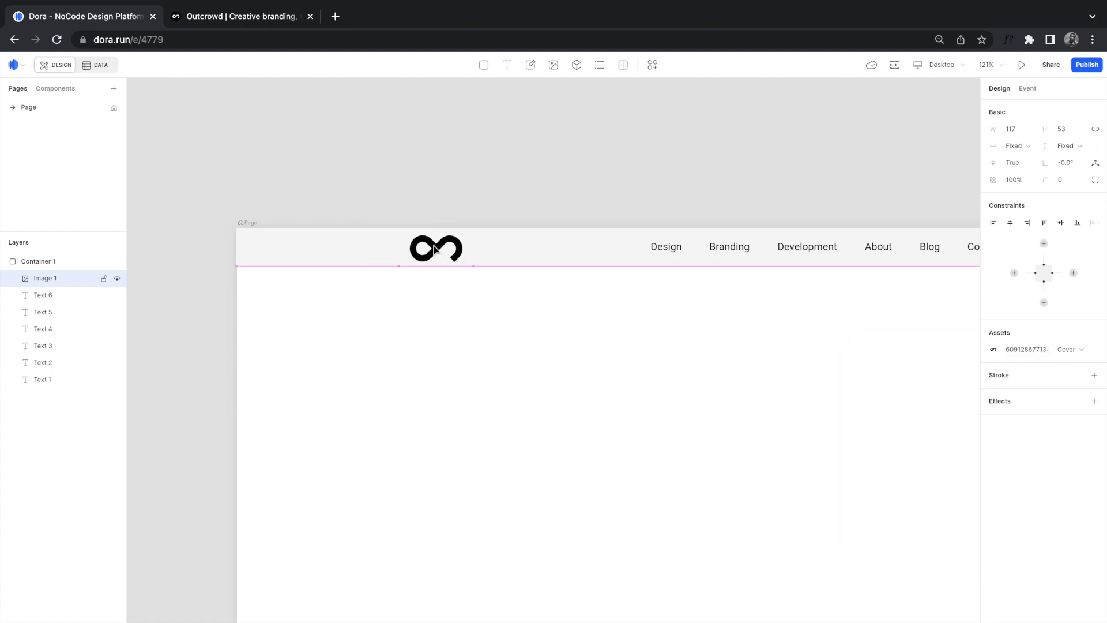
left_click_drag(475, 267, 437, 252)
Step: Frame the header, reselect the logo, and compare it with the Outcrowd site header
scroll(436, 254, "down", 5)
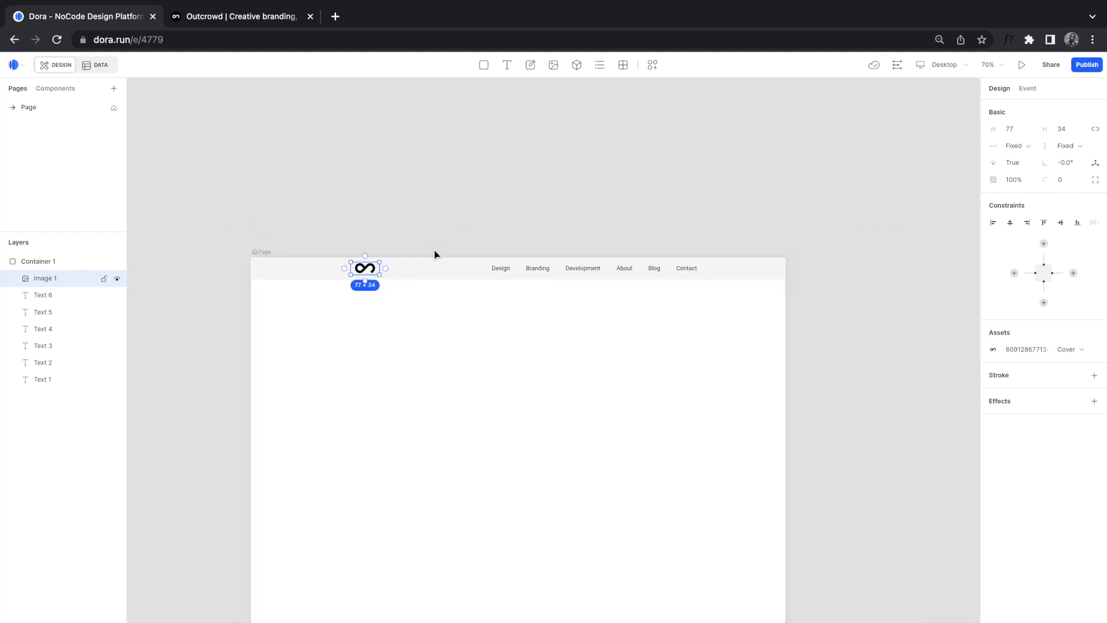
left_click(469, 269)
key("shift+2")
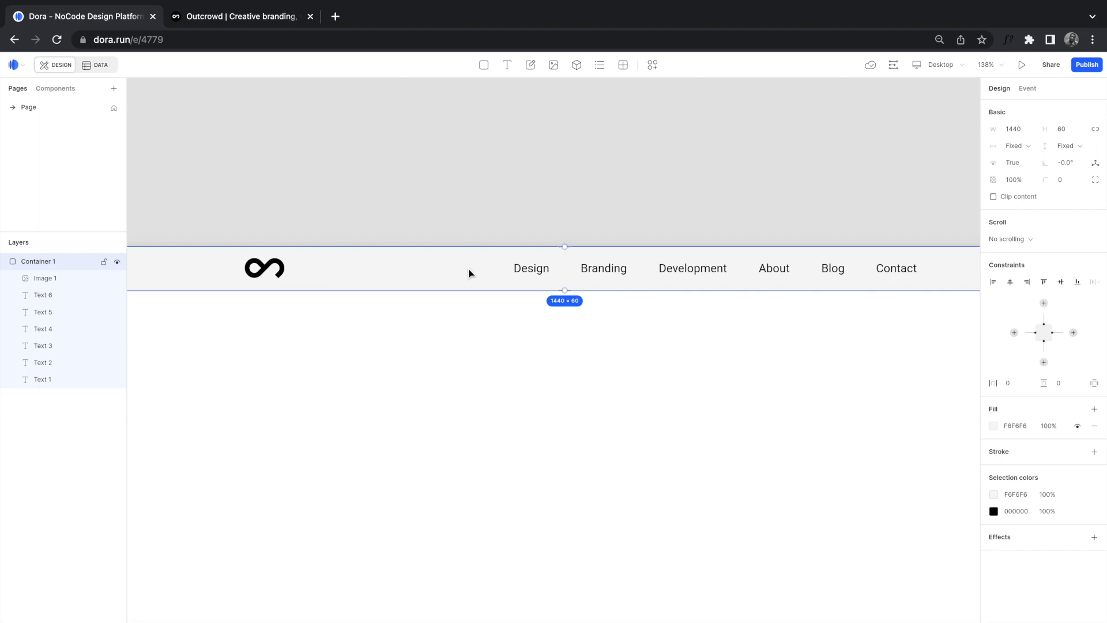
scroll(469, 269, "down", 1)
scroll(469, 272, "down", 5)
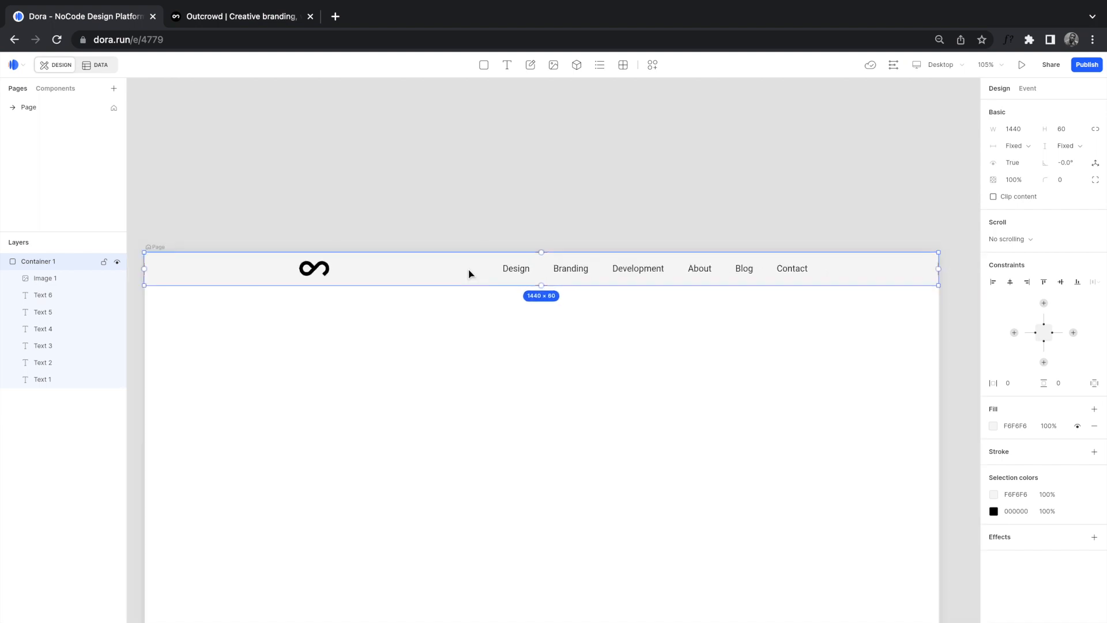
left_click(340, 269)
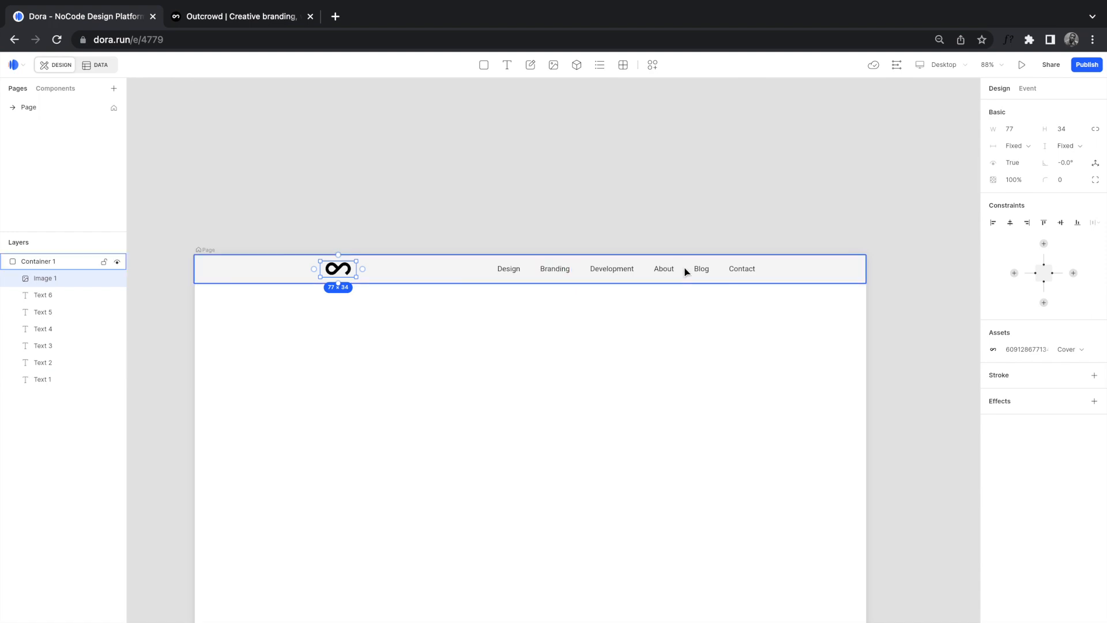
left_click(218, 17)
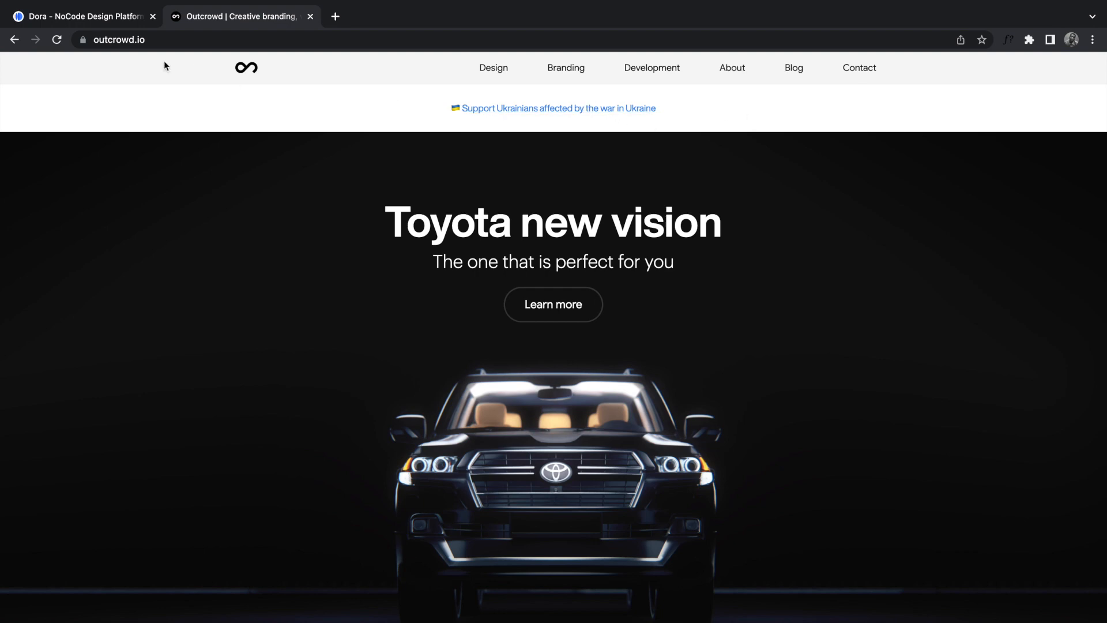
left_click(108, 20)
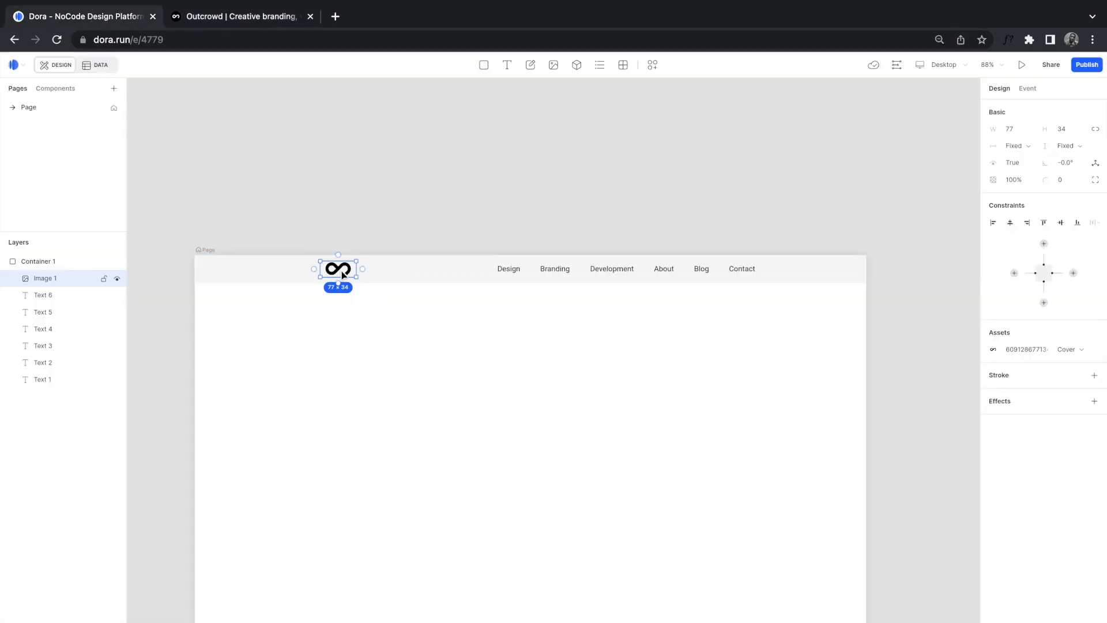
Step: Select the logo plus the Design through Contact links and wrap them in a container
left_click(509, 270, "shift")
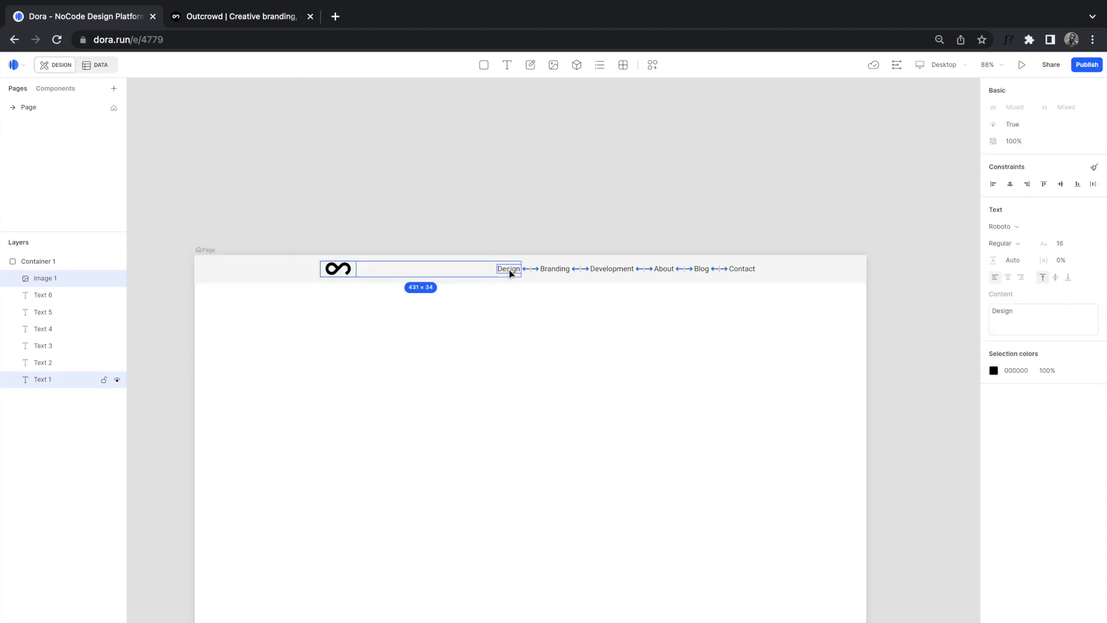
left_click(559, 272, "shift")
left_click(610, 270, "shift")
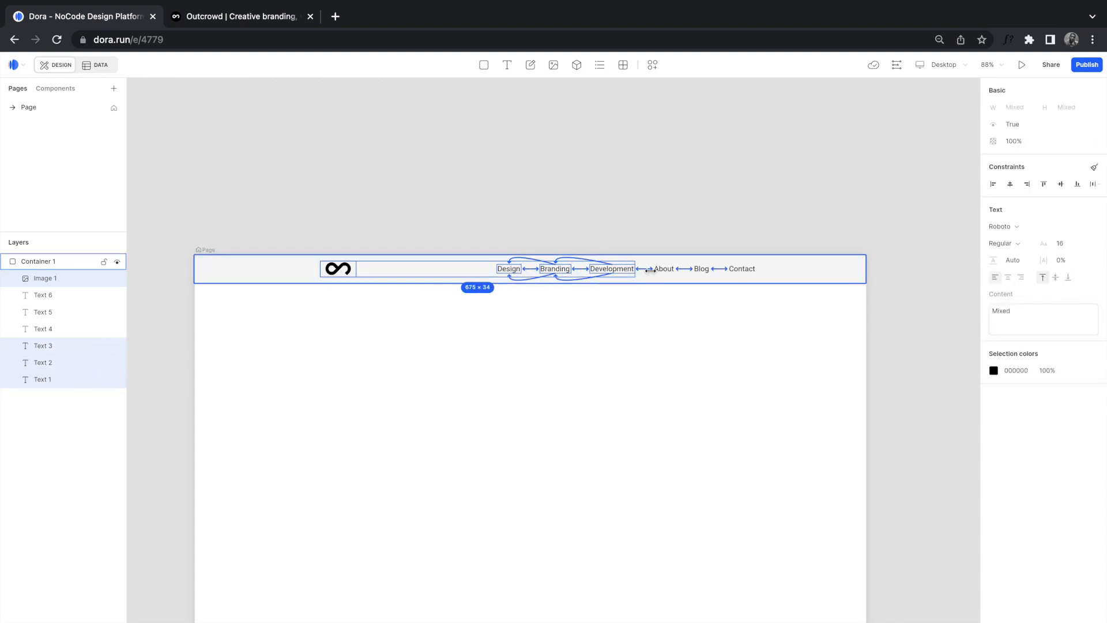
left_click(660, 269, "shift")
left_click(701, 271, "shift")
left_click(740, 271, "shift")
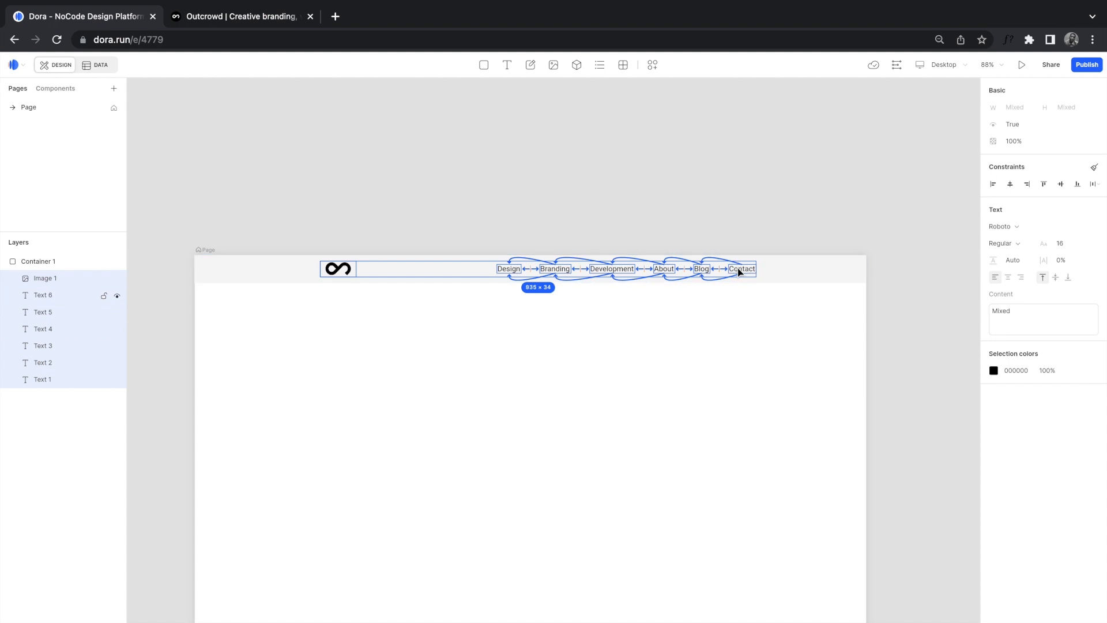
key("ctrl+g")
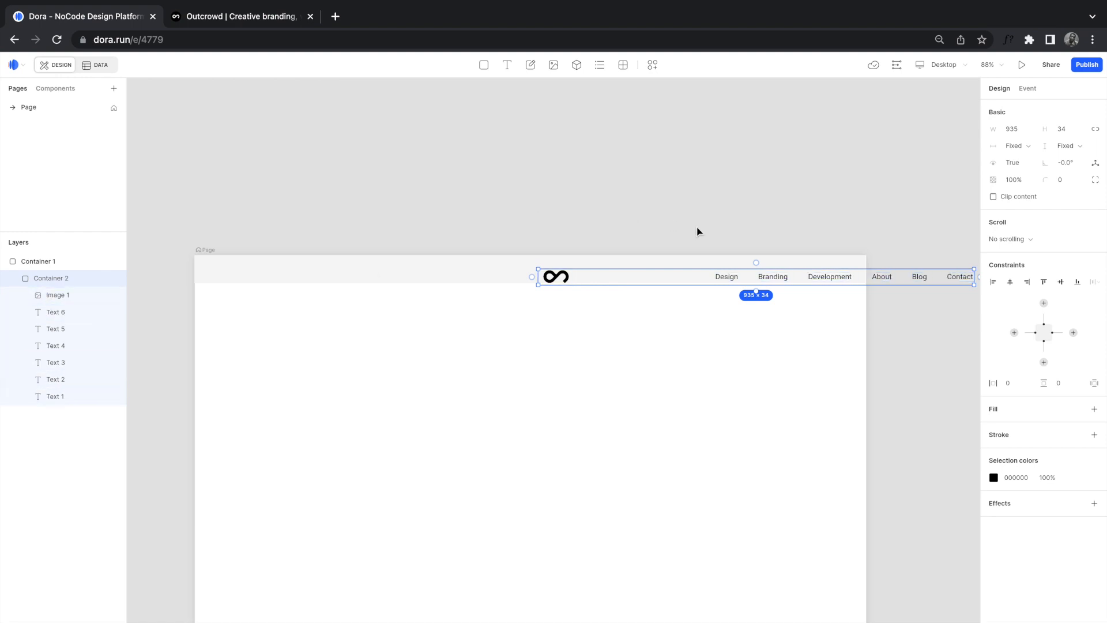
Step: Centre the new 935 × 34 container in the navbar and collapse it in Layers
left_click_drag(773, 279, 546, 275)
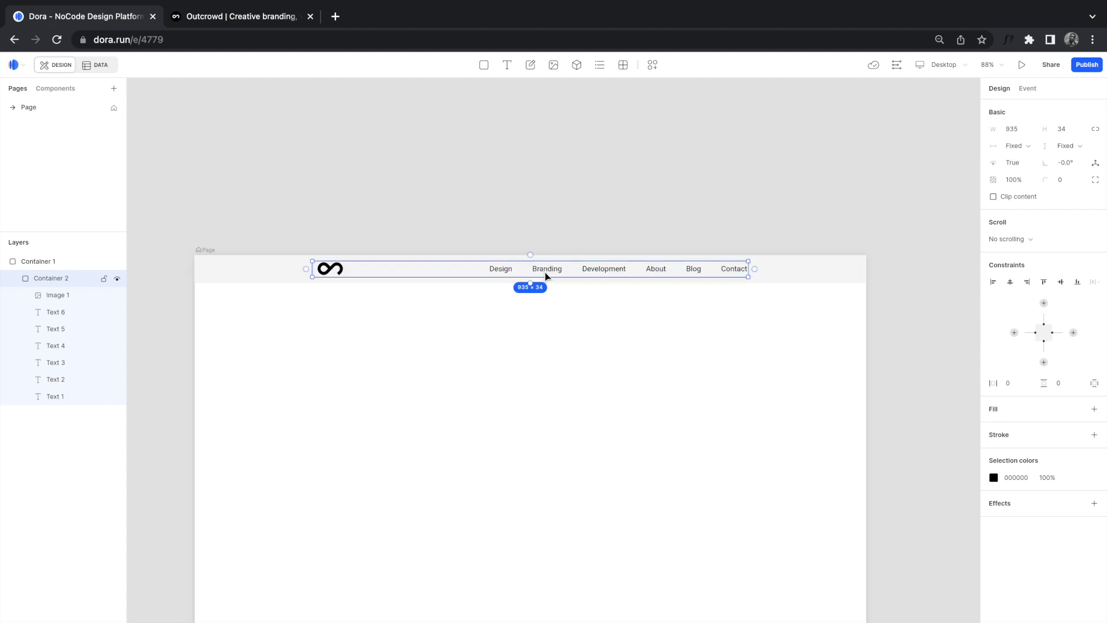
scroll(666, 488, "down", 2)
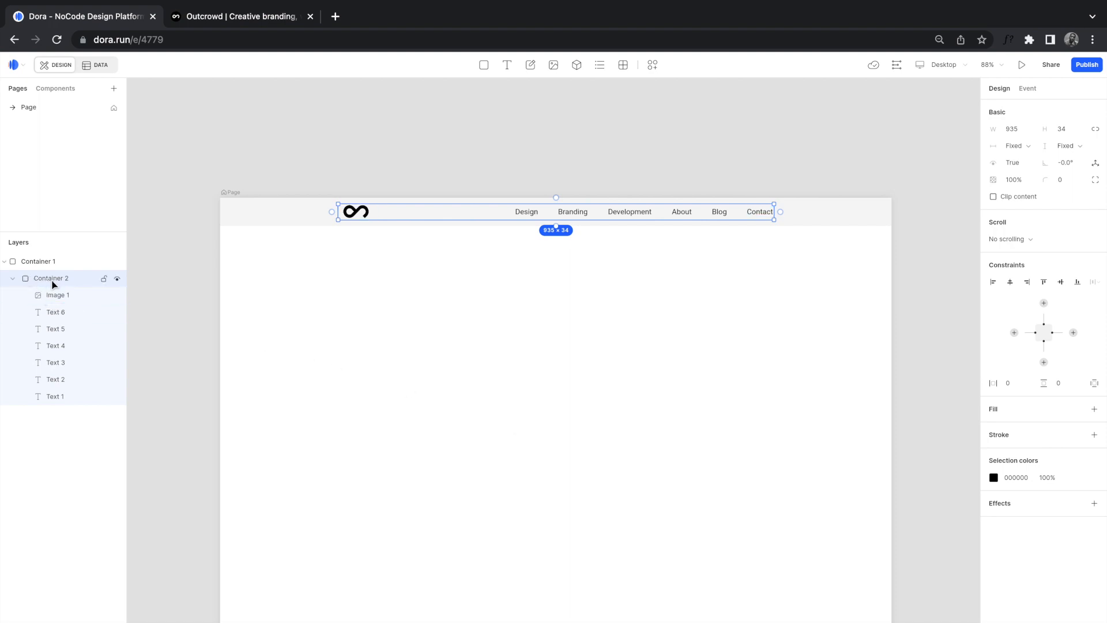
left_click(14, 280)
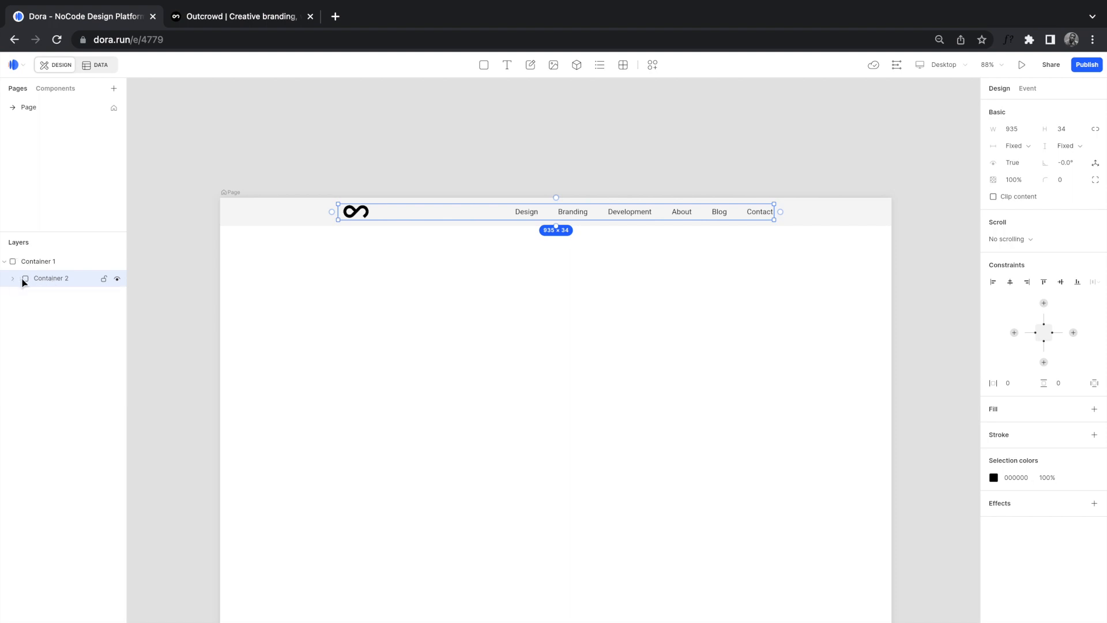
Step: Rename Container 2 to 'Navbar Items' in Layers
double_click(49, 280)
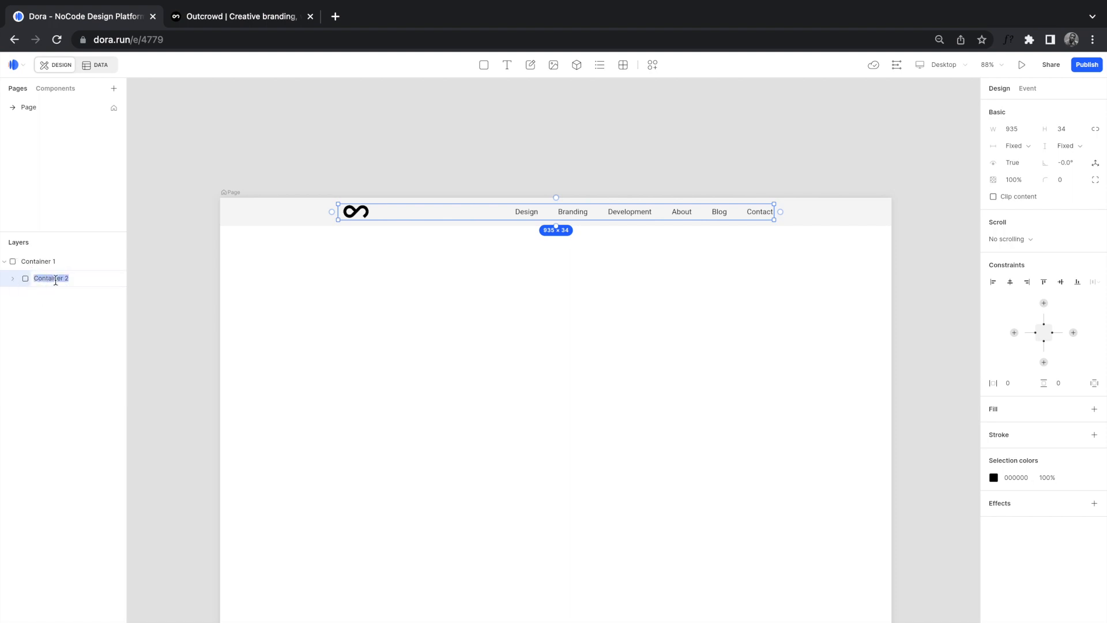
left_click(13, 279)
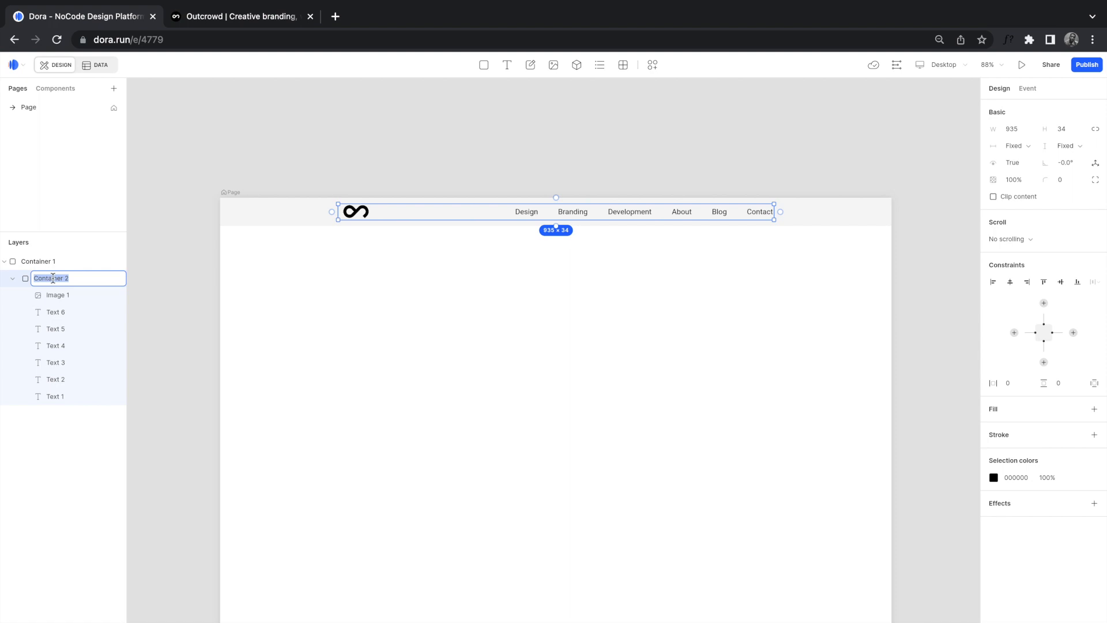
type("Navbar Items")
left_click(44, 261)
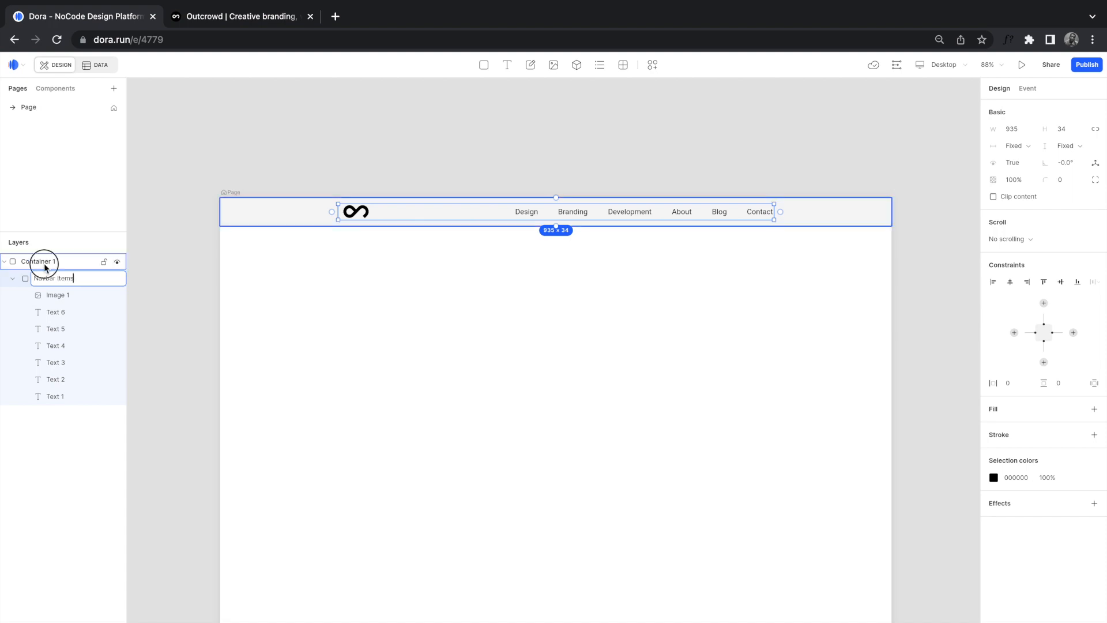
Step: Rename the outer bar Container 1 to 'Navbar' and collapse Navbar Items
right_click(43, 262)
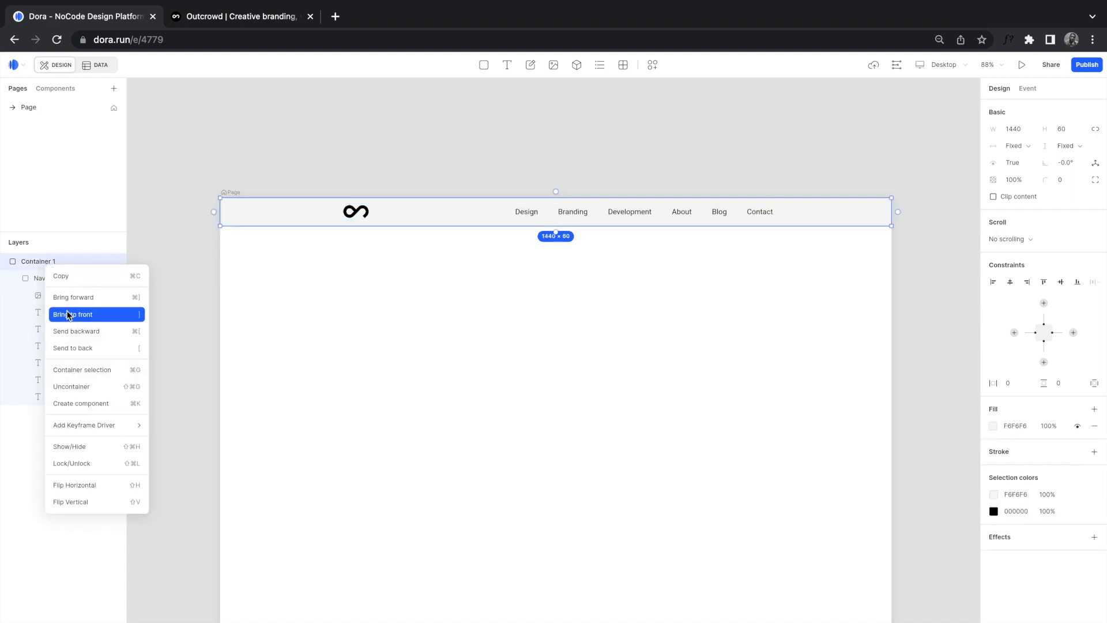
left_click(36, 266)
double_click(33, 262)
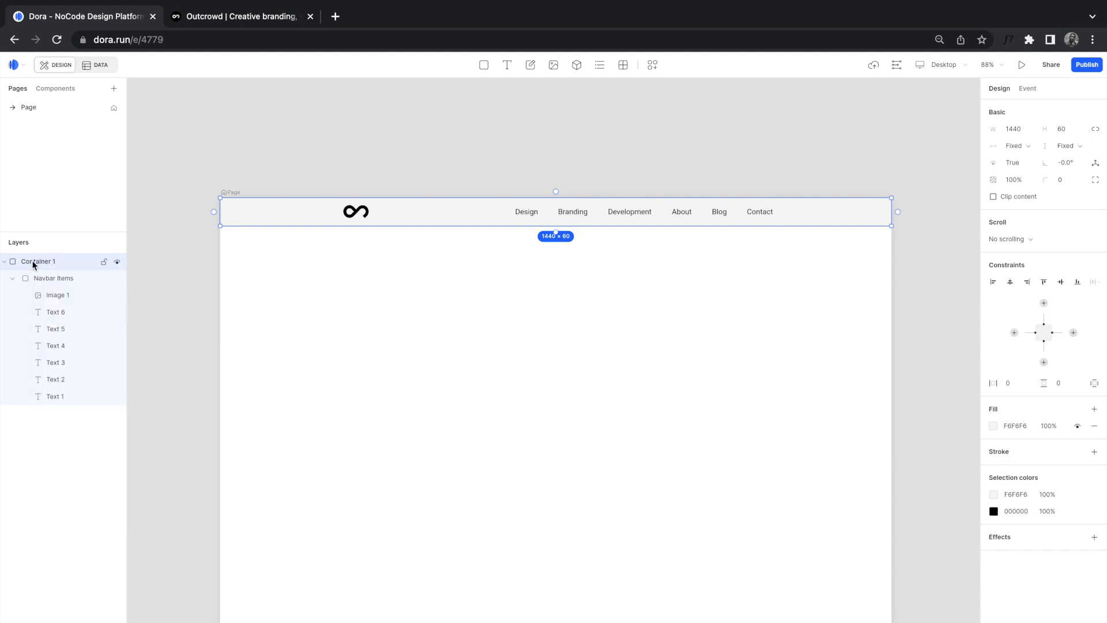
type("Navbar")
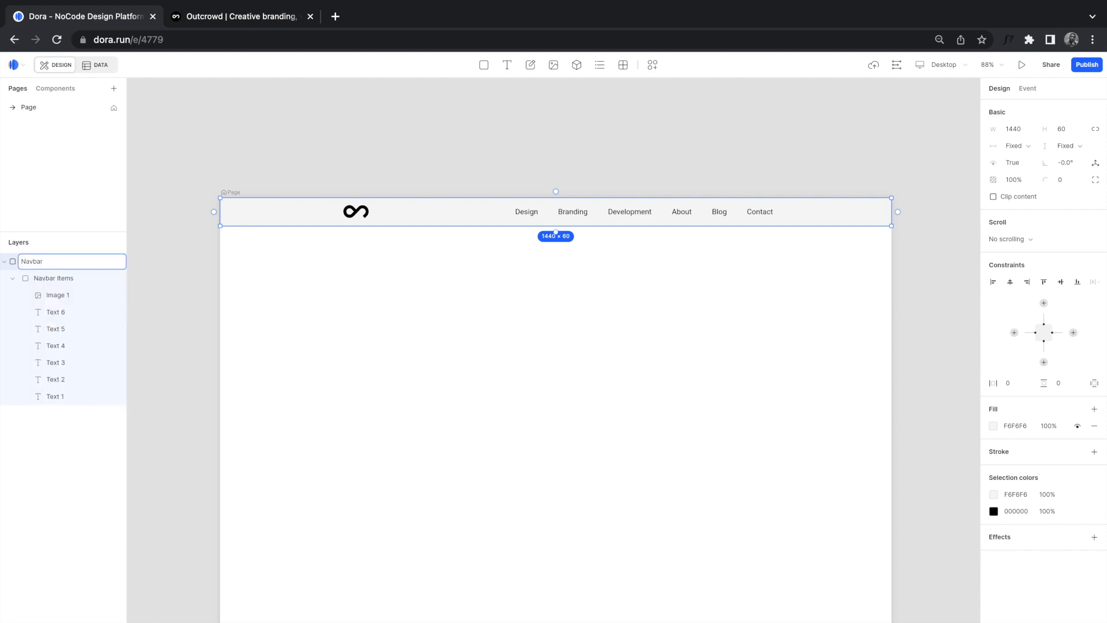
key("Return")
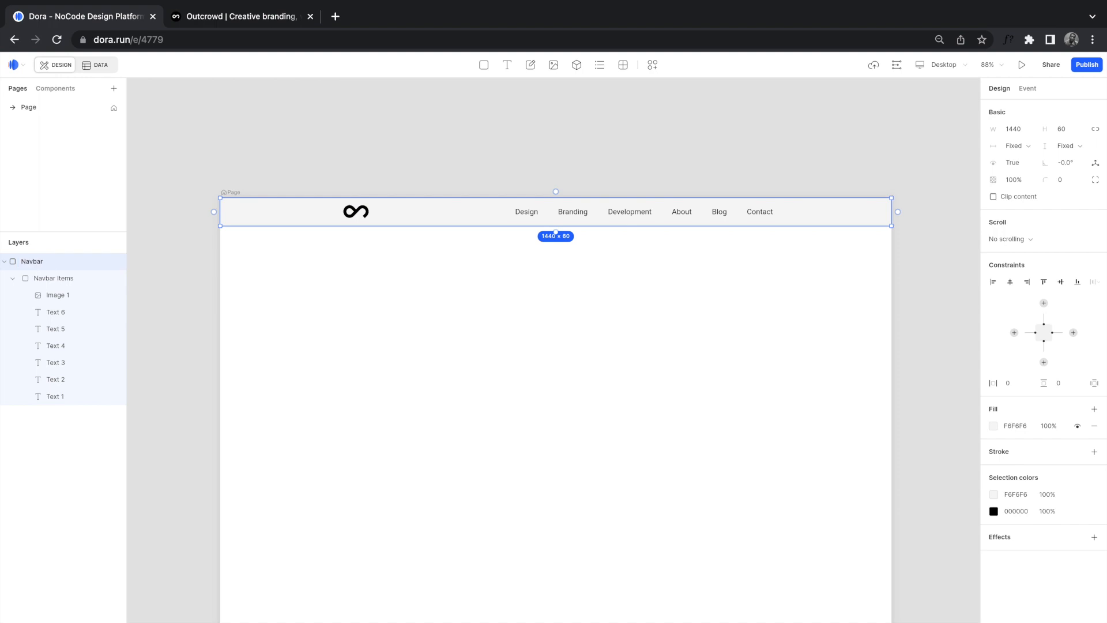
left_click(36, 265)
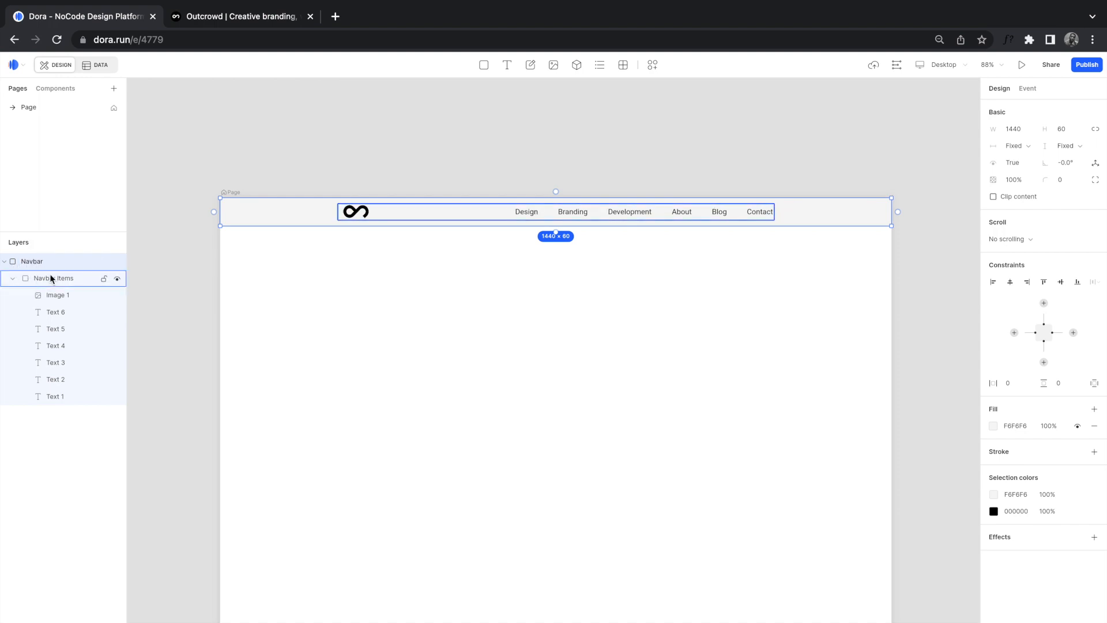
left_click(53, 278)
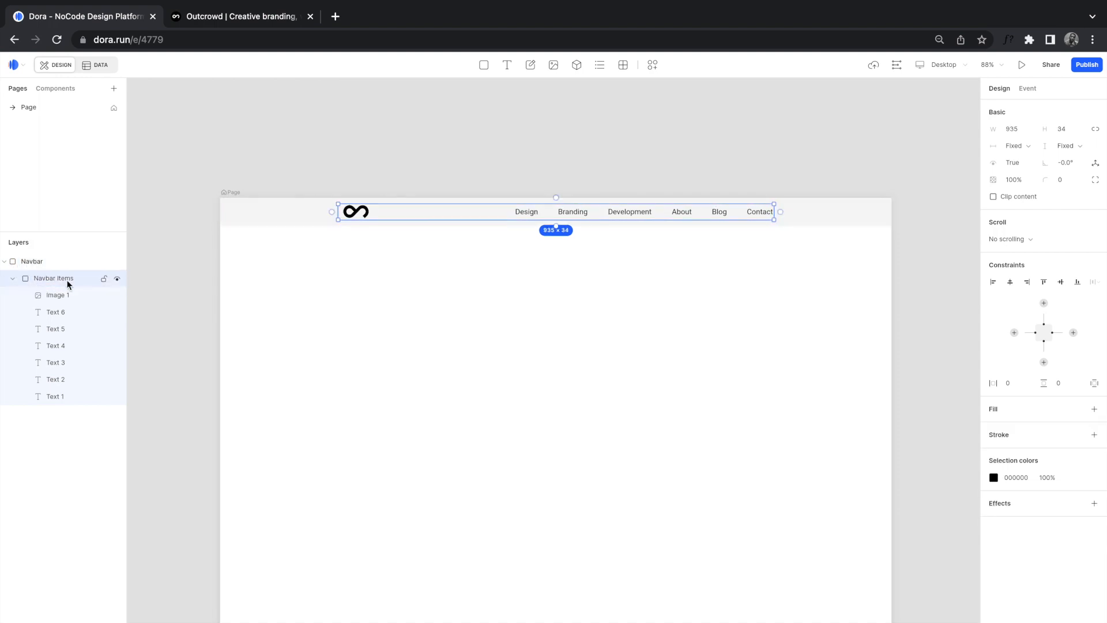
left_click(13, 280)
left_click(13, 279)
left_click(224, 19)
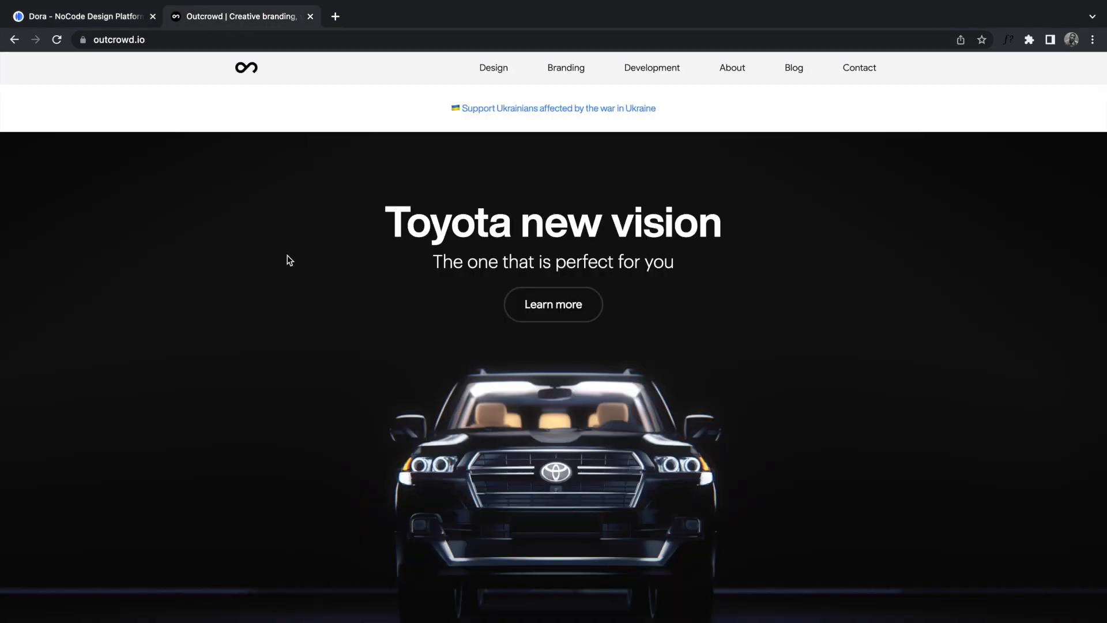
mouse_move(99, 2)
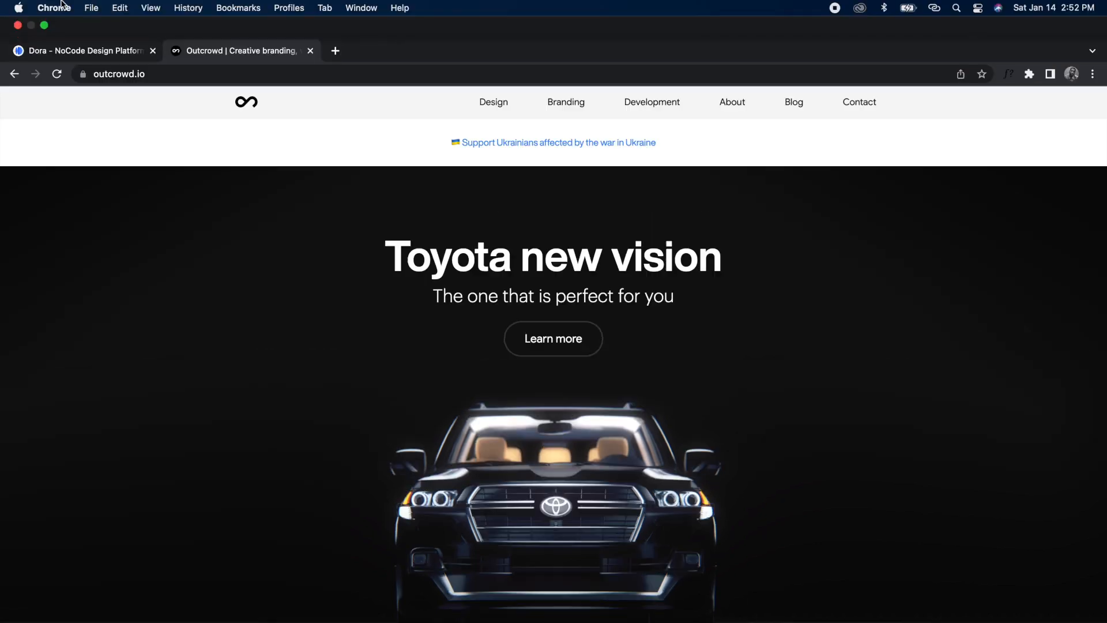
left_click(45, 26)
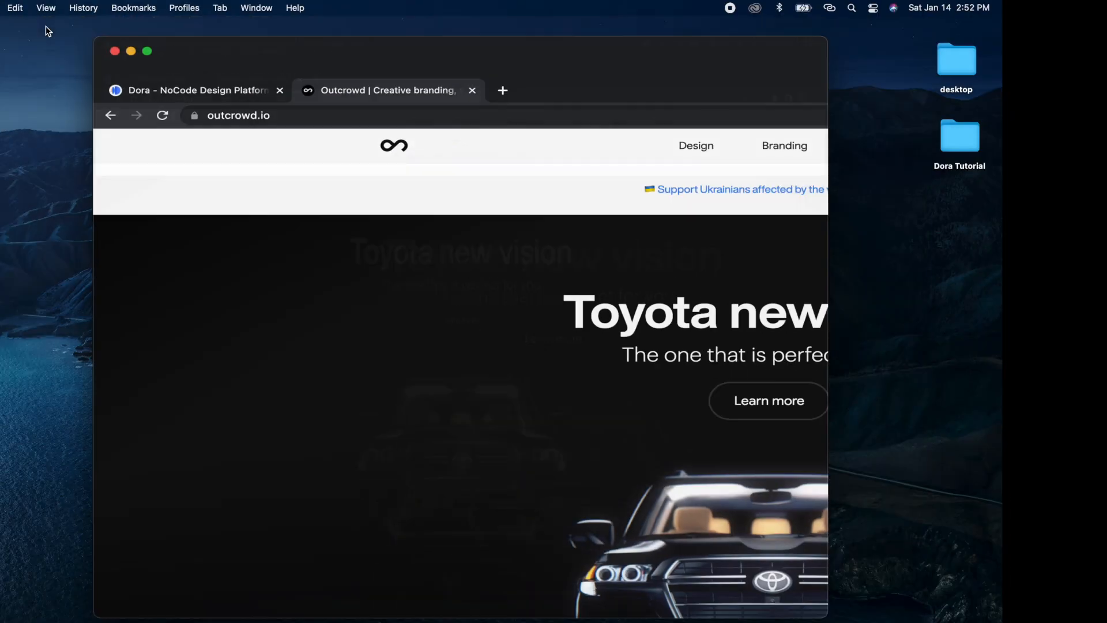
left_click_drag(728, 220, 1048, 230)
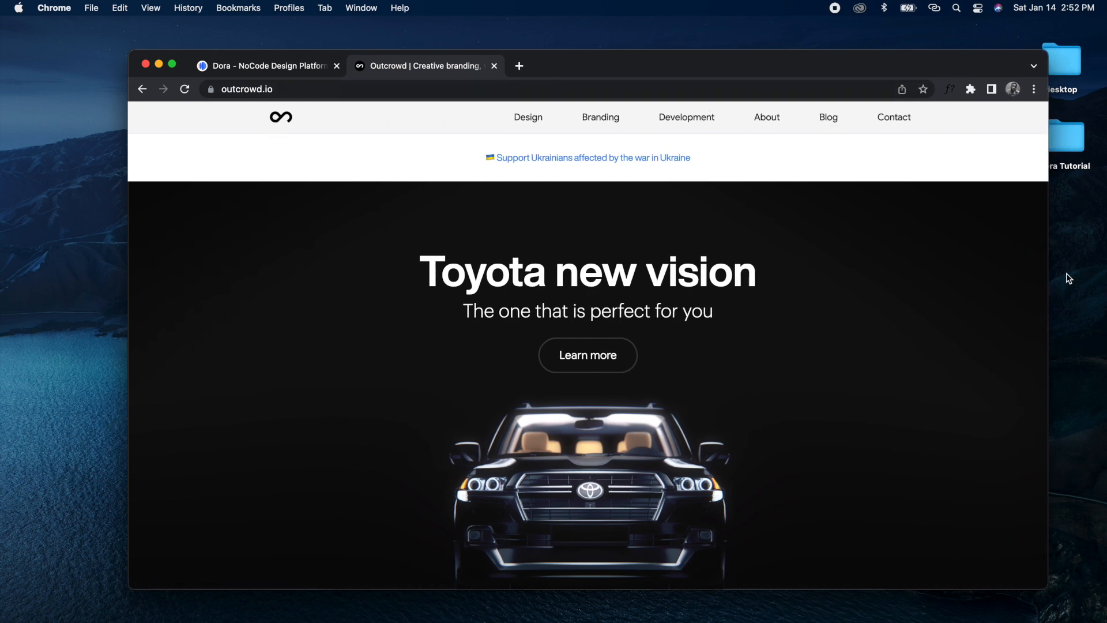
left_click_drag(1050, 274, 810, 288)
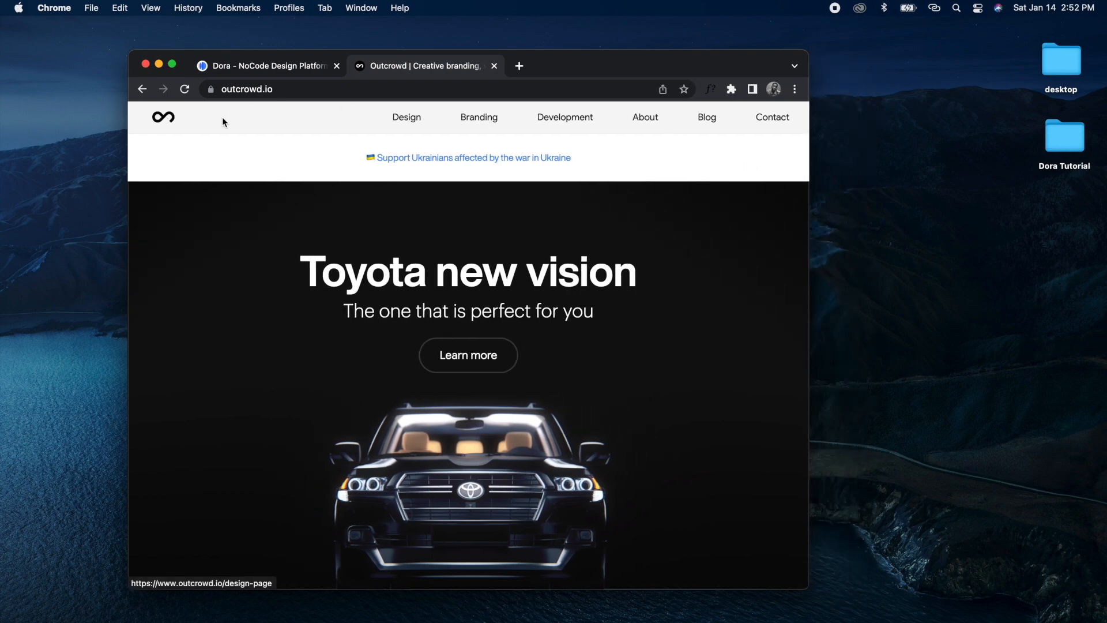
left_click(172, 64)
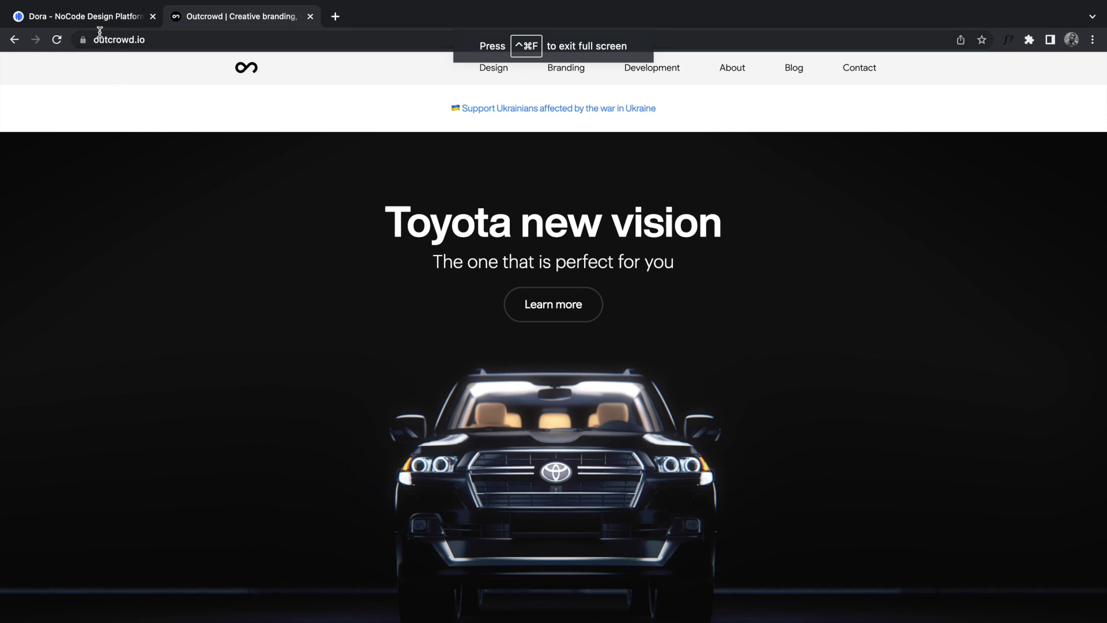
left_click(81, 18)
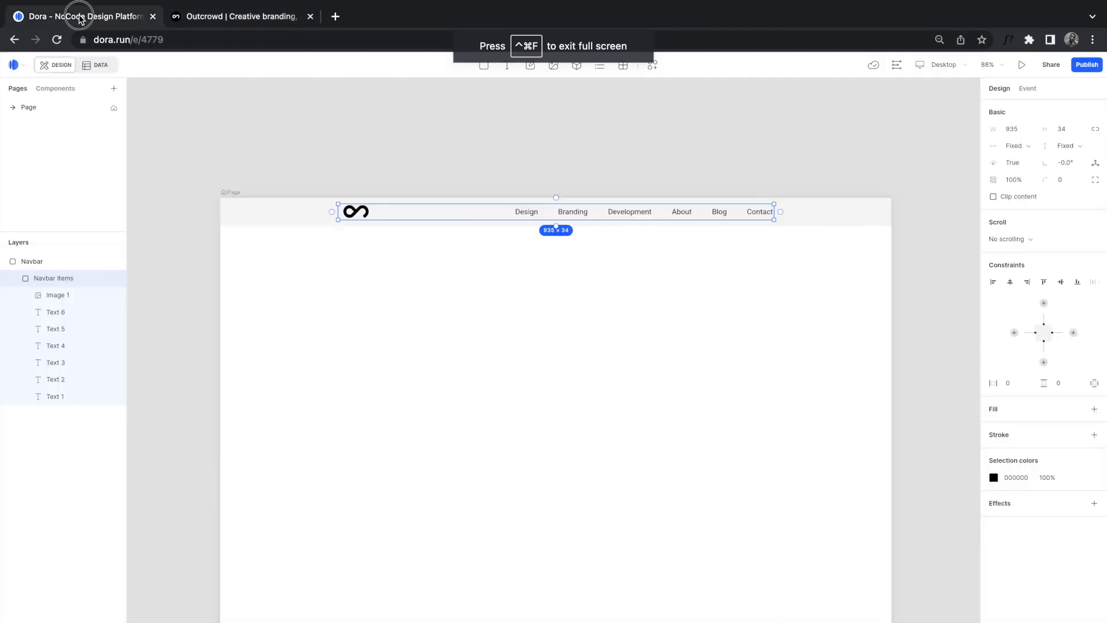
Step: Publish the page with the dora.run subdomain switched on and open the live site
left_click(820, 252)
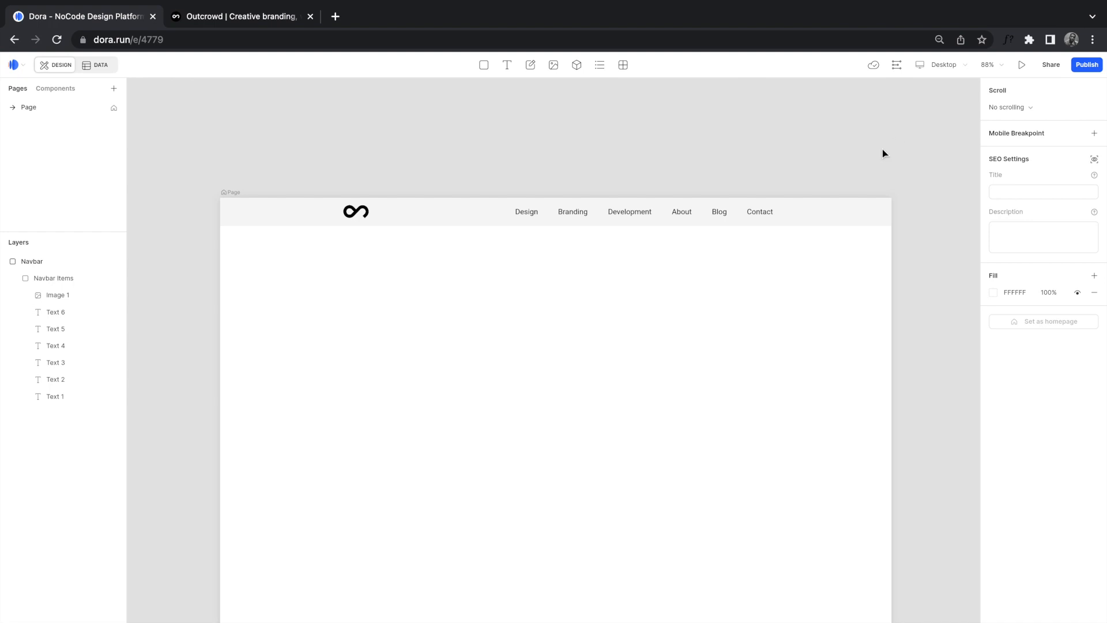
left_click(1087, 66)
left_click(923, 131)
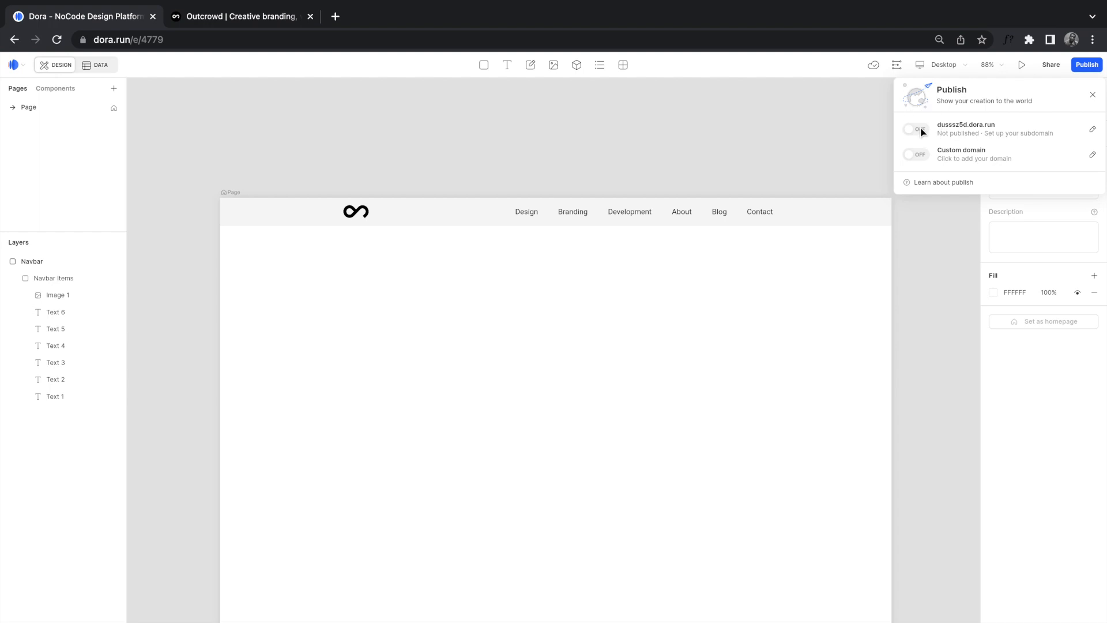
left_click(926, 131)
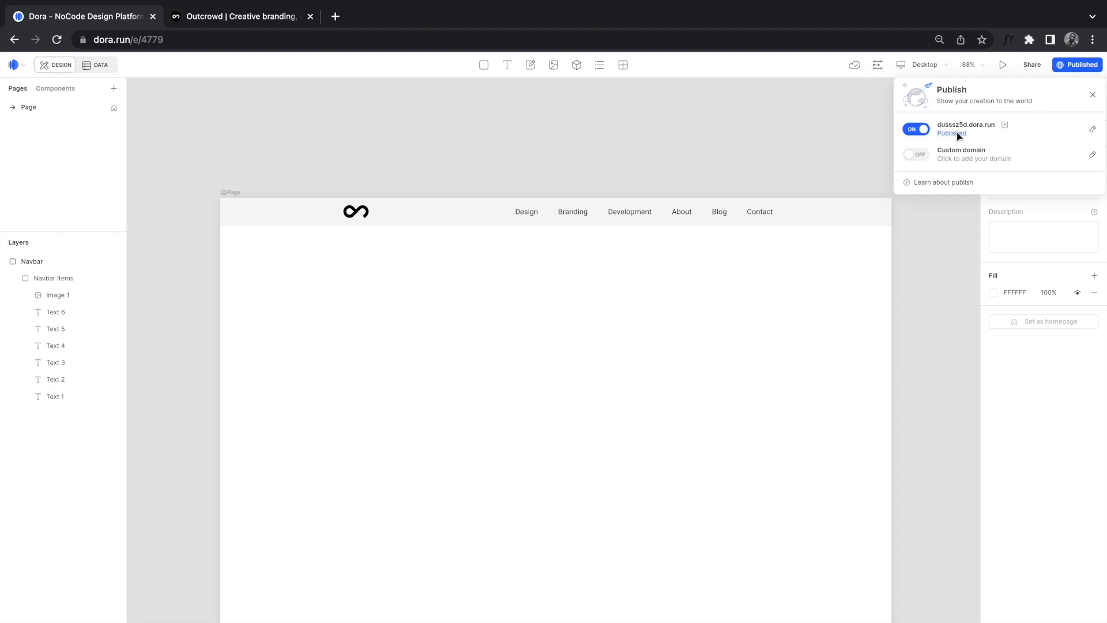
left_click(1004, 125)
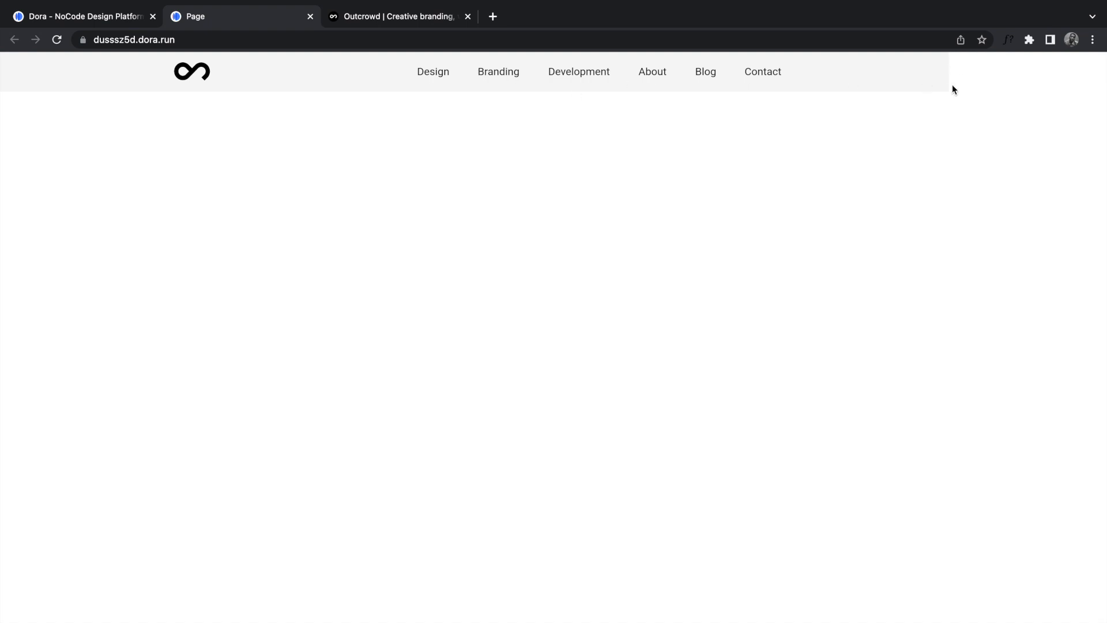
Step: Resize the Chrome window to watch the navbar reflow, then restore full screen on the Dora tab
mouse_move(297, 3)
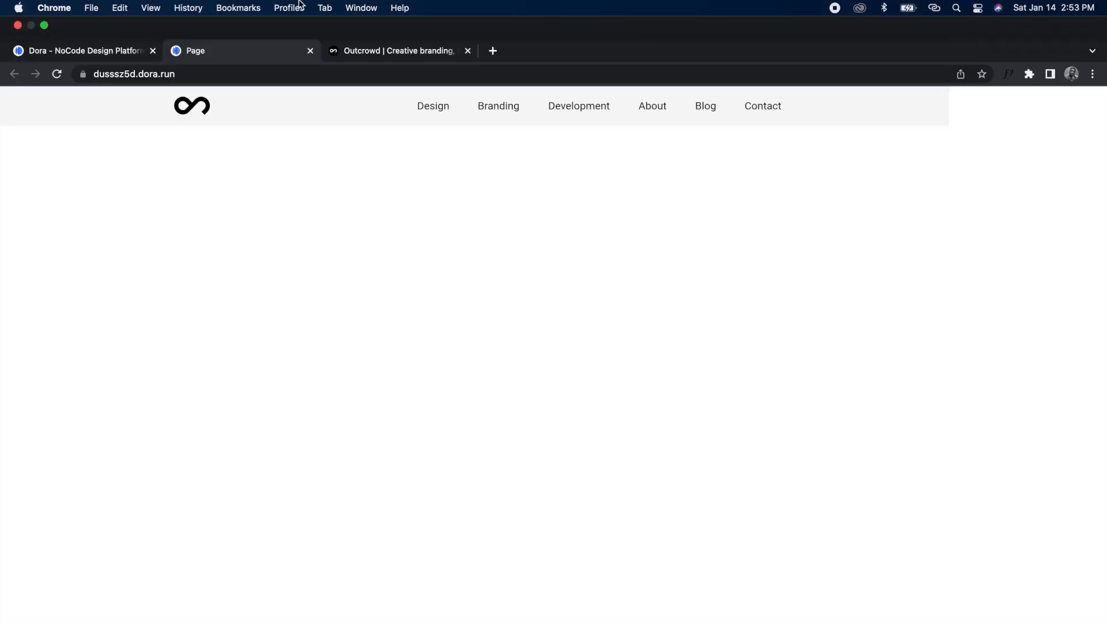
left_click(46, 26)
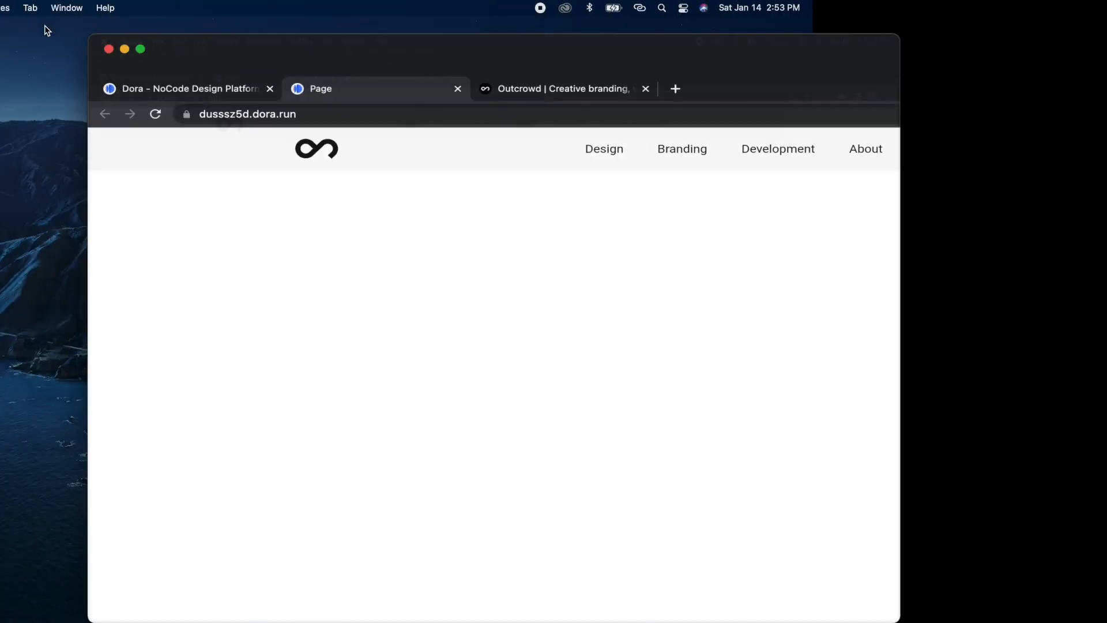
left_click_drag(808, 240, 707, 245)
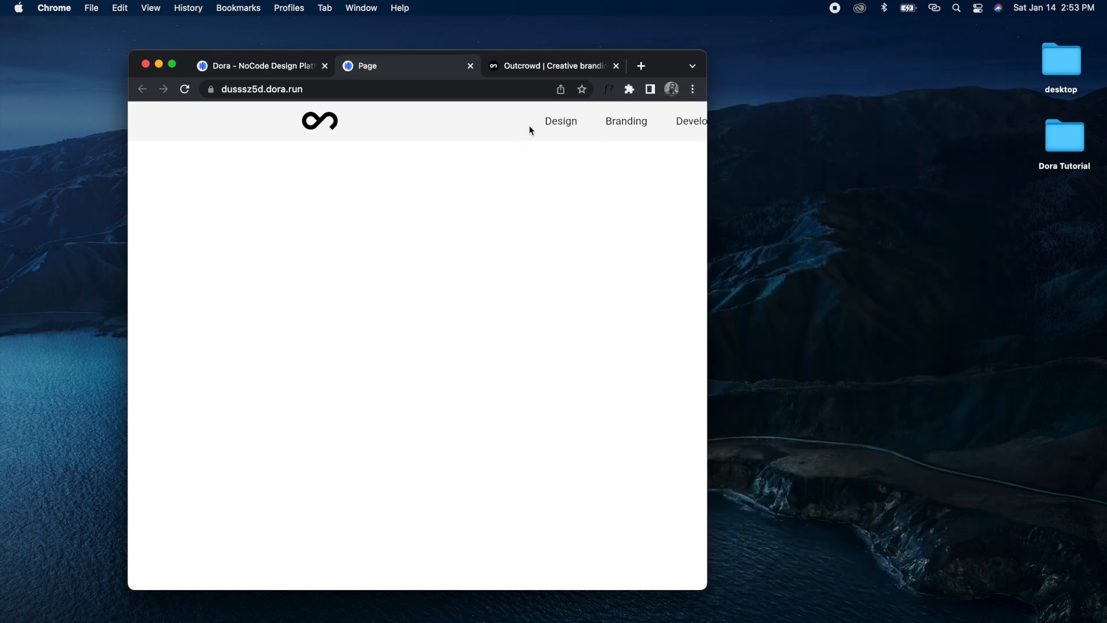
left_click_drag(706, 230, 951, 275)
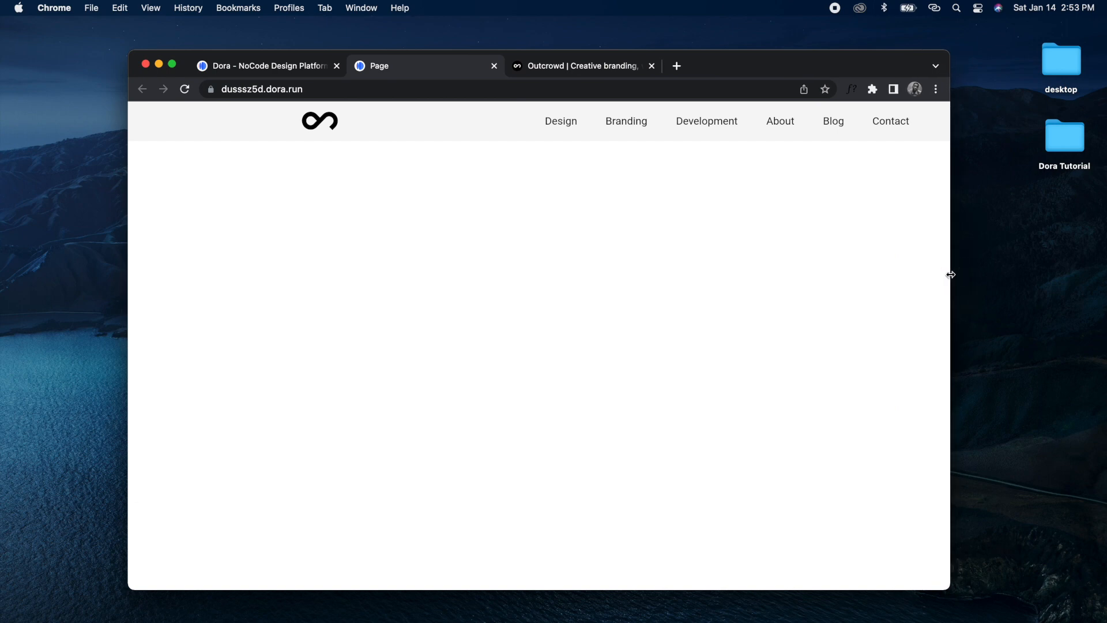
left_click(172, 64)
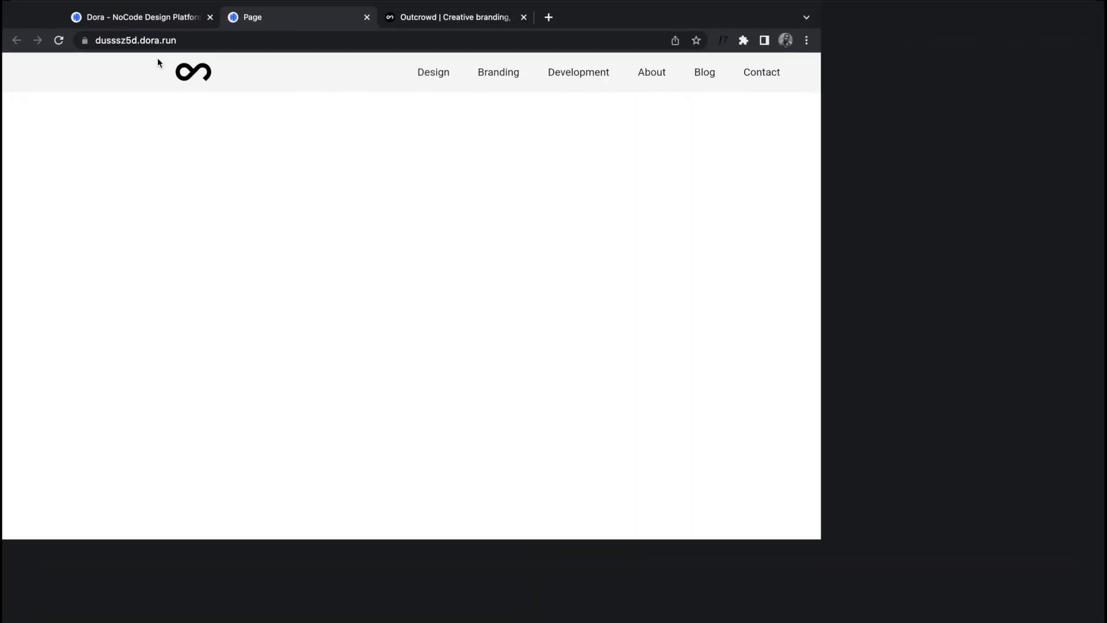
left_click(86, 16)
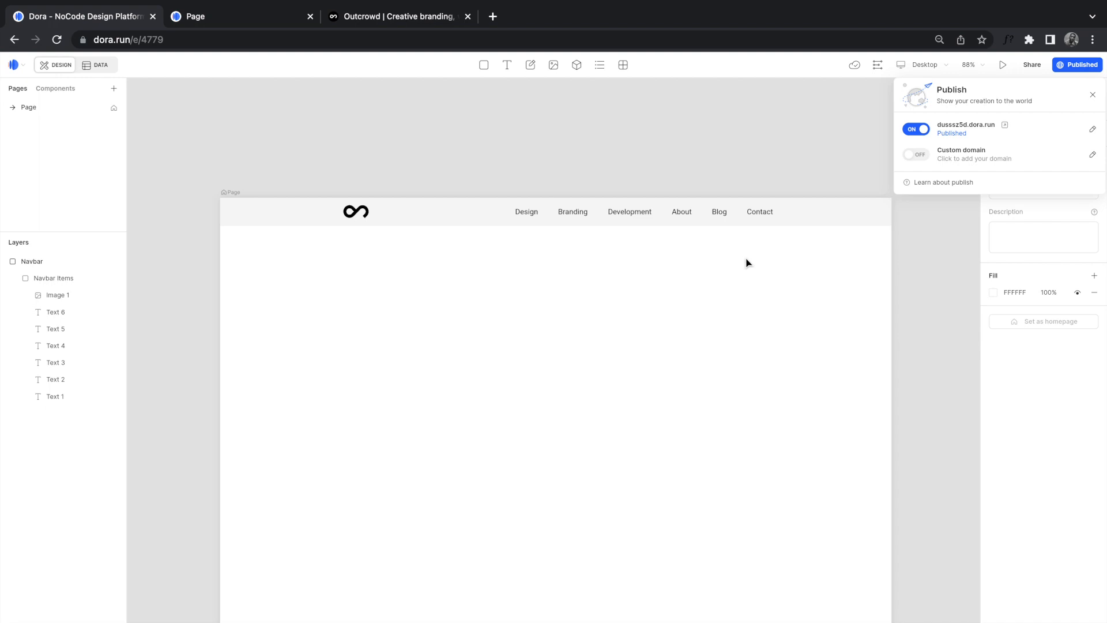
Step: Close the publish panel, select the whole Navbar and drag it above the page frame
left_click(826, 160)
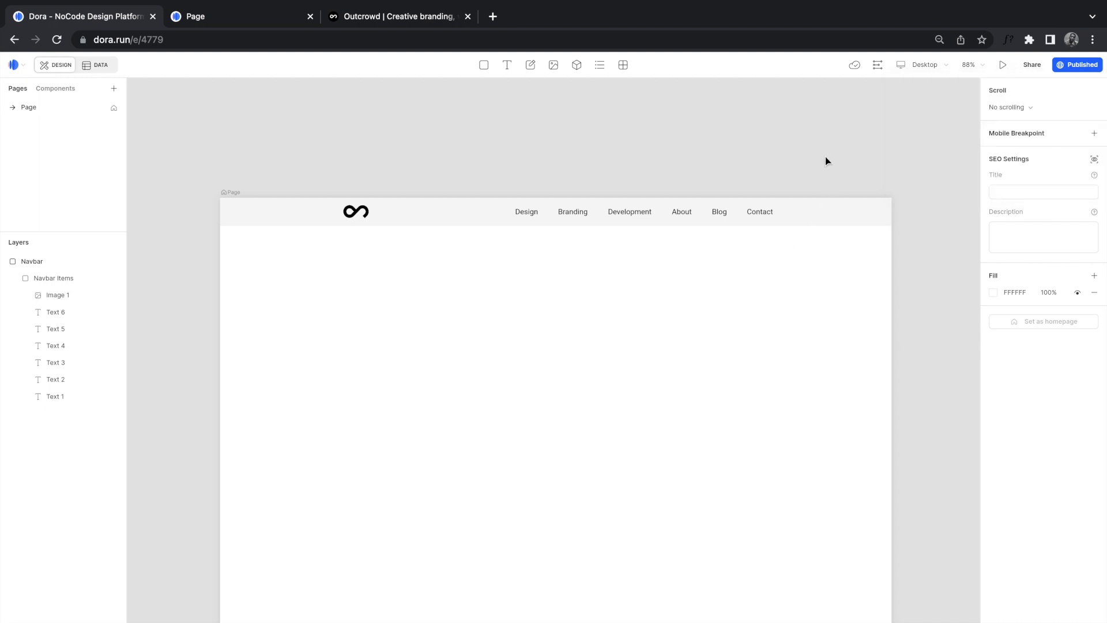
left_click(752, 209)
left_click(712, 215)
left_click(717, 215)
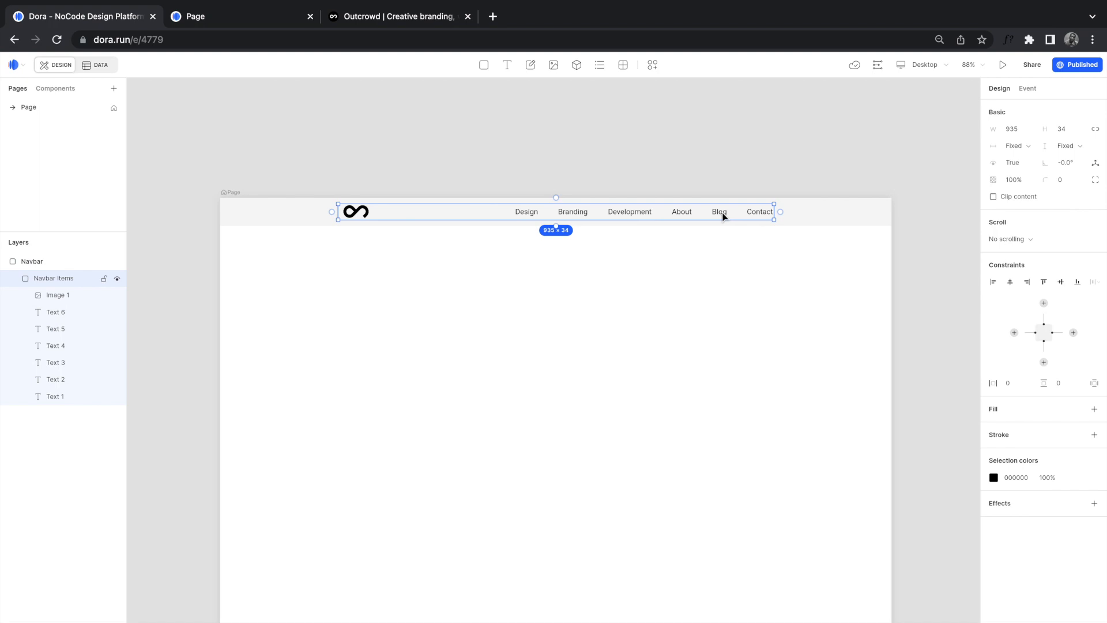
left_click(720, 214)
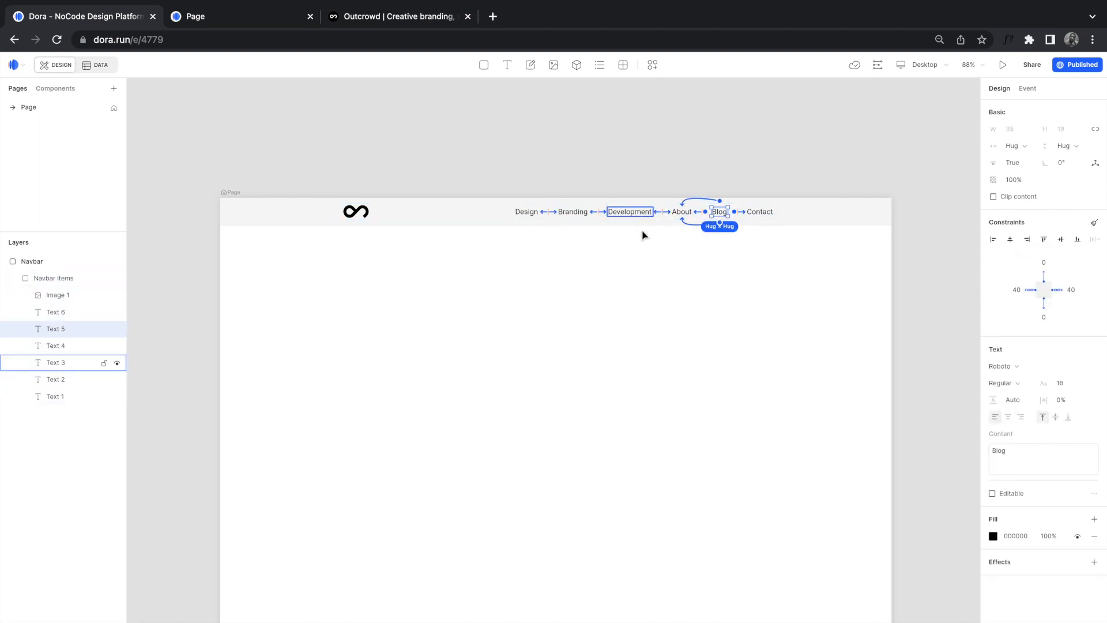
left_click(650, 255)
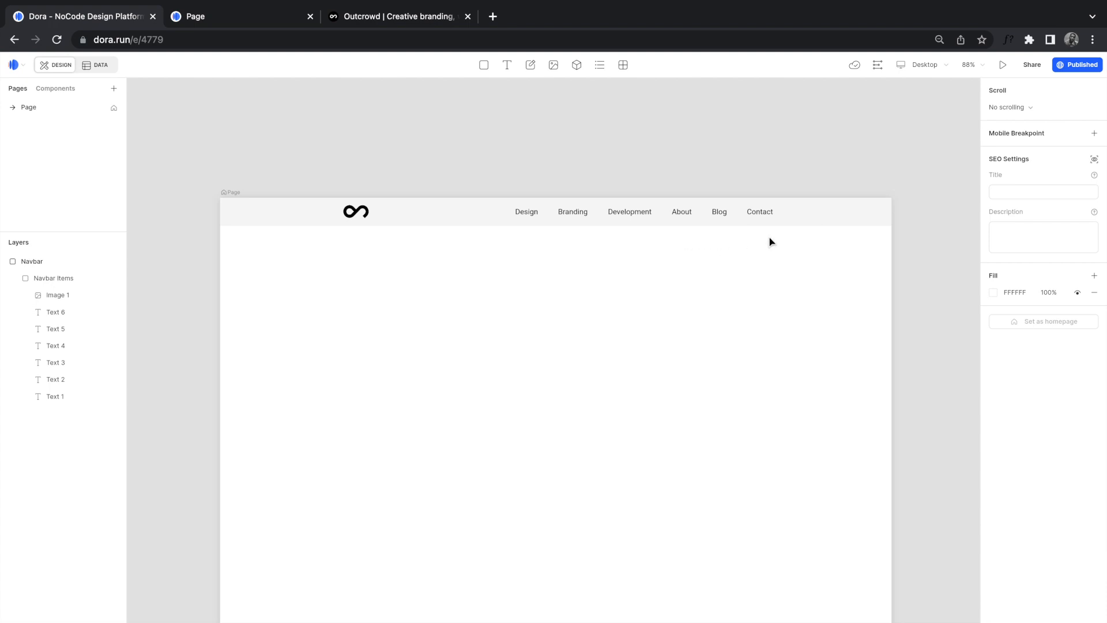
left_click(795, 223)
left_click_drag(799, 217, 799, 156)
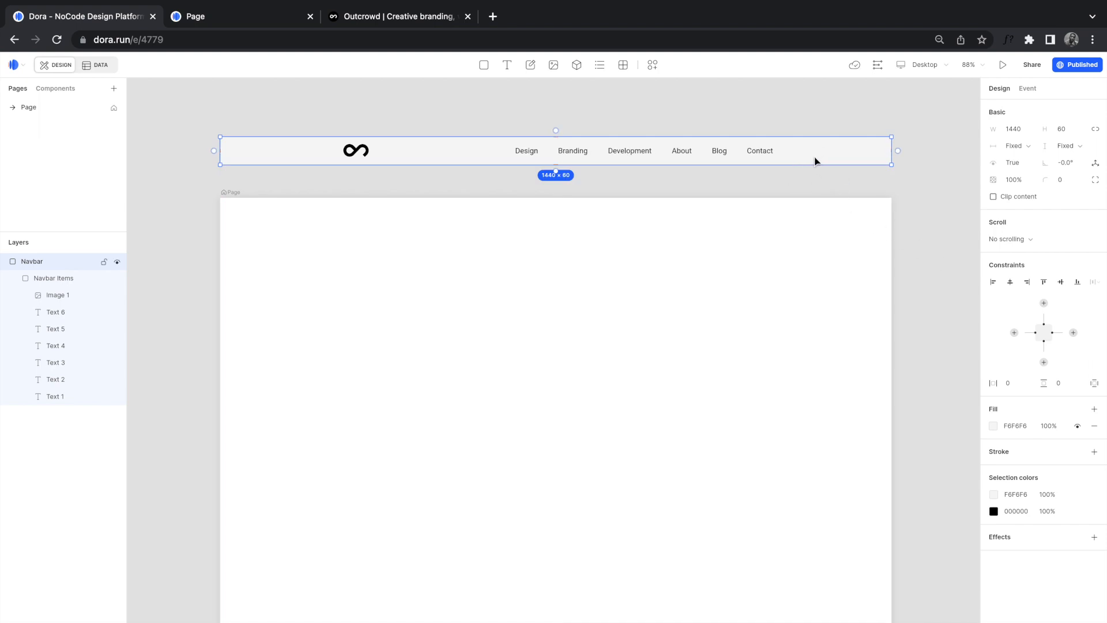
Step: Pin the Navbar to the left and right edges at 0 and return it to the page top
left_click(1014, 333)
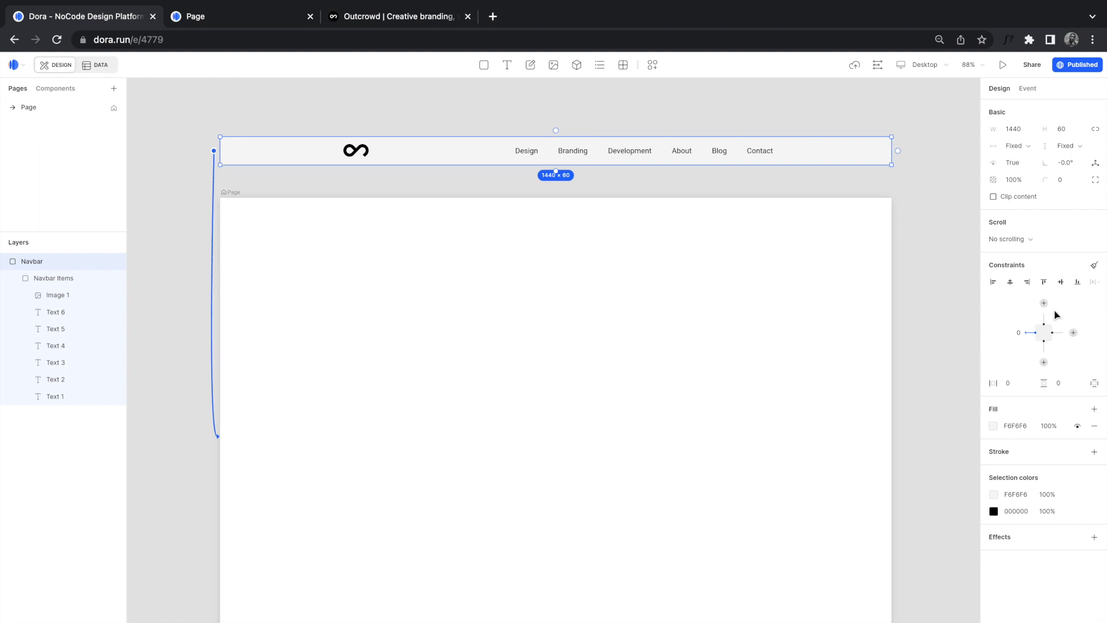
left_click(1074, 333)
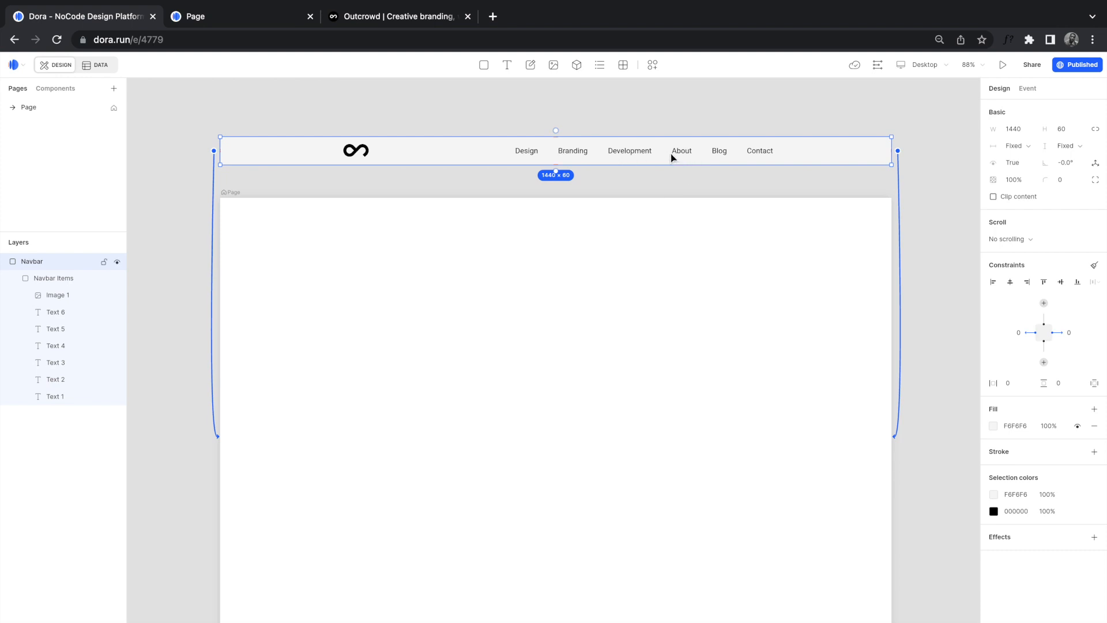
left_click_drag(671, 156, 800, 213)
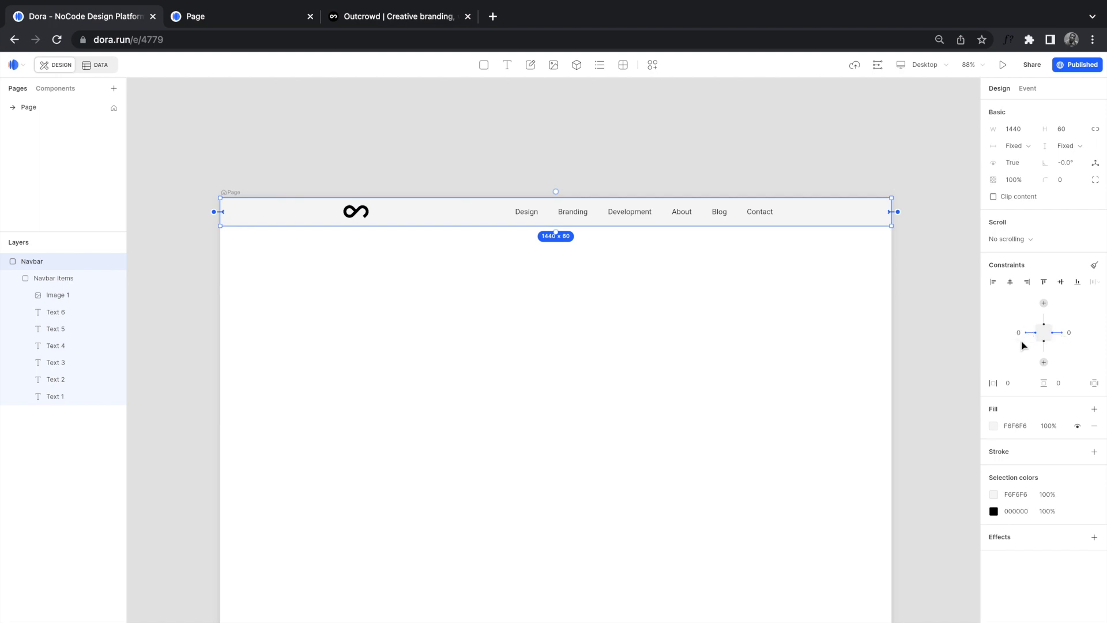
Step: Reload the published site to see the pinned navbar
left_click(920, 313)
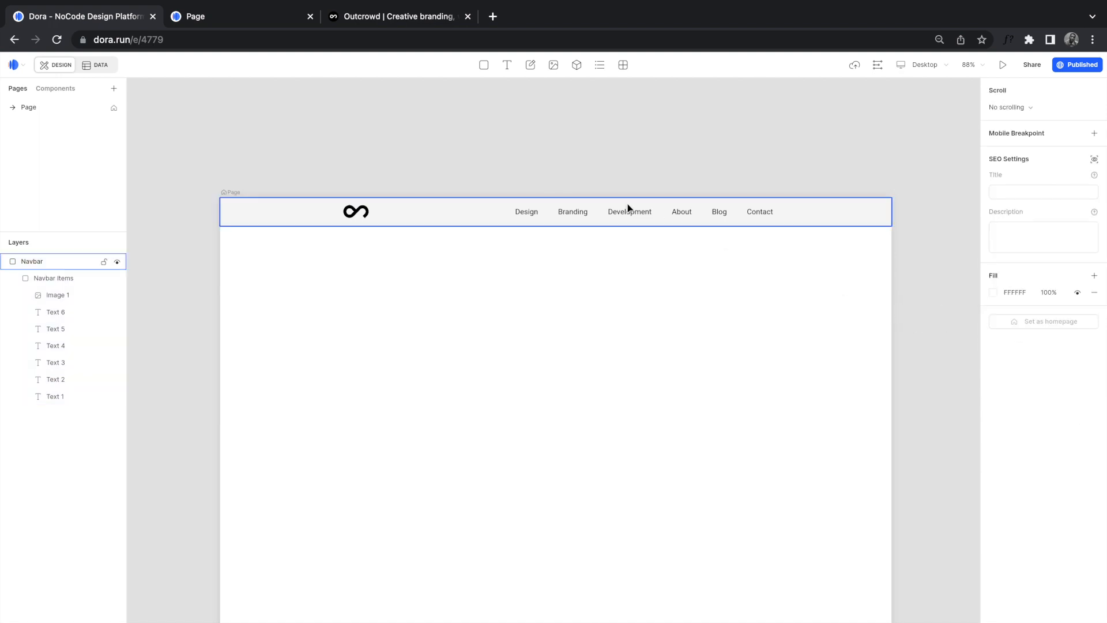
left_click(255, 21)
left_click(56, 40)
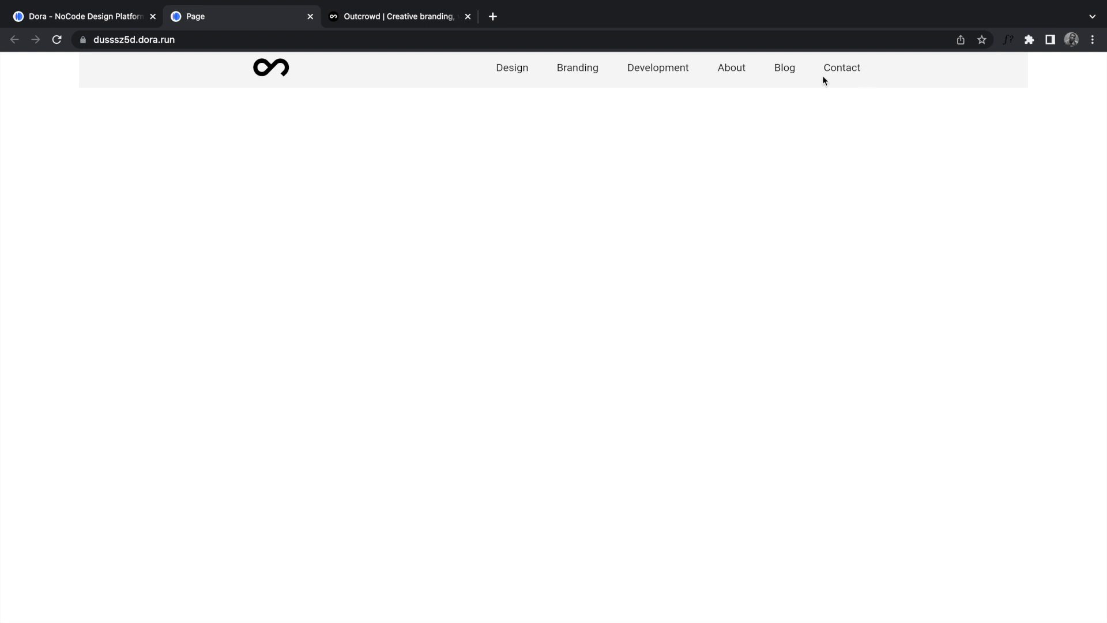
Step: Narrow the Chrome window to test the published navbar, then go full screen on the Dora tab
left_click(43, 25)
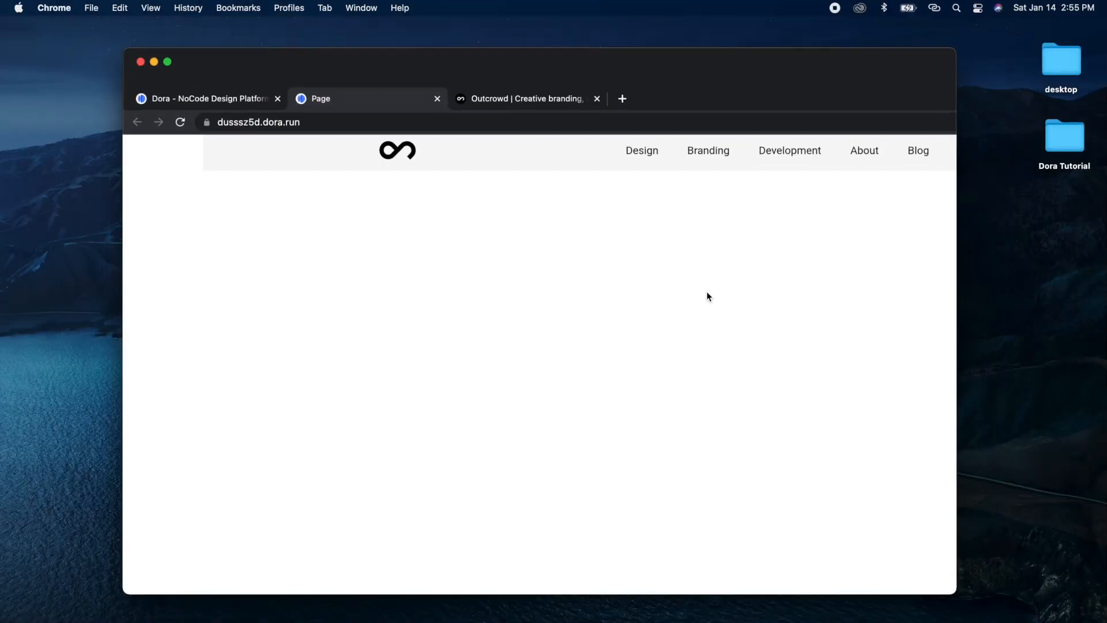
left_click_drag(949, 287, 1019, 300)
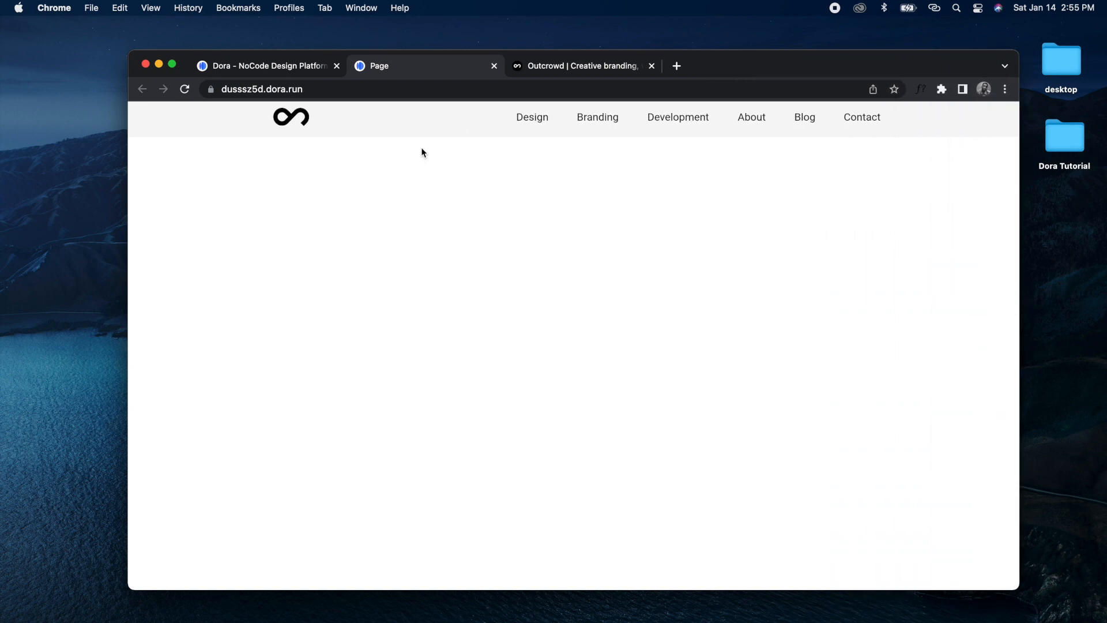
left_click(172, 63)
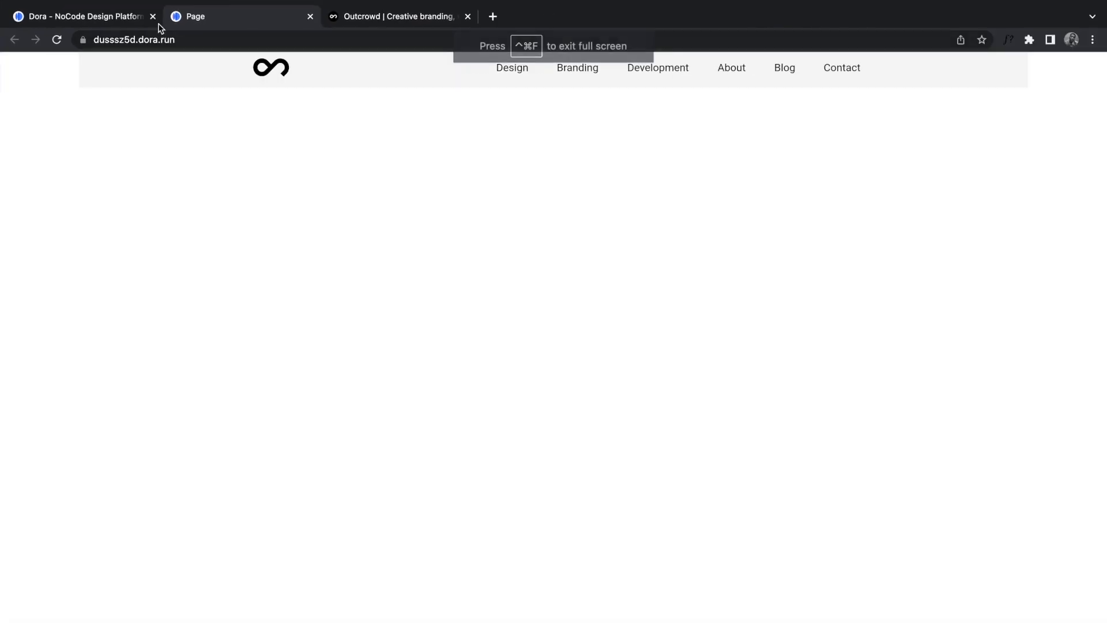
left_click(134, 20)
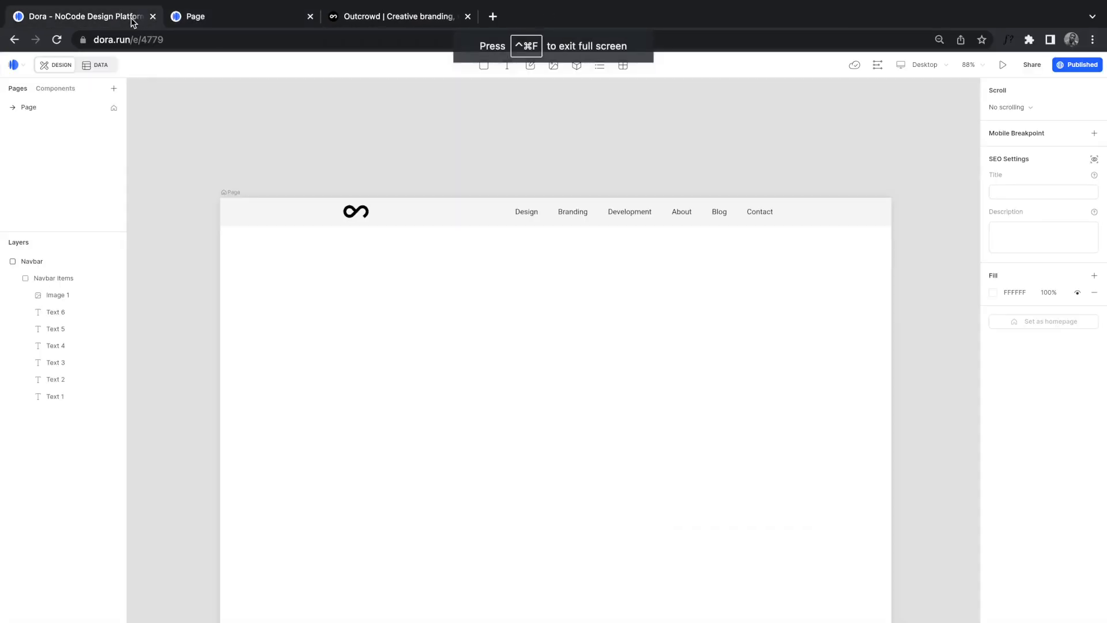
Step: Constrain the Navbar Items logo-and-links group to the navbar's left and right edges at 0
left_click(461, 224)
left_click(576, 212)
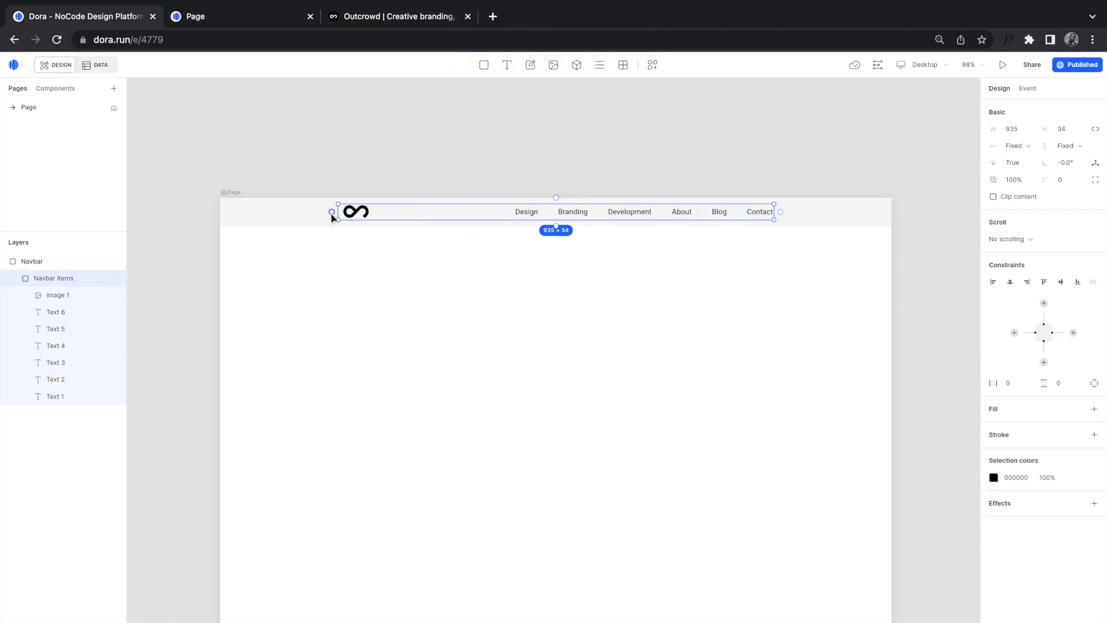
left_click(54, 263)
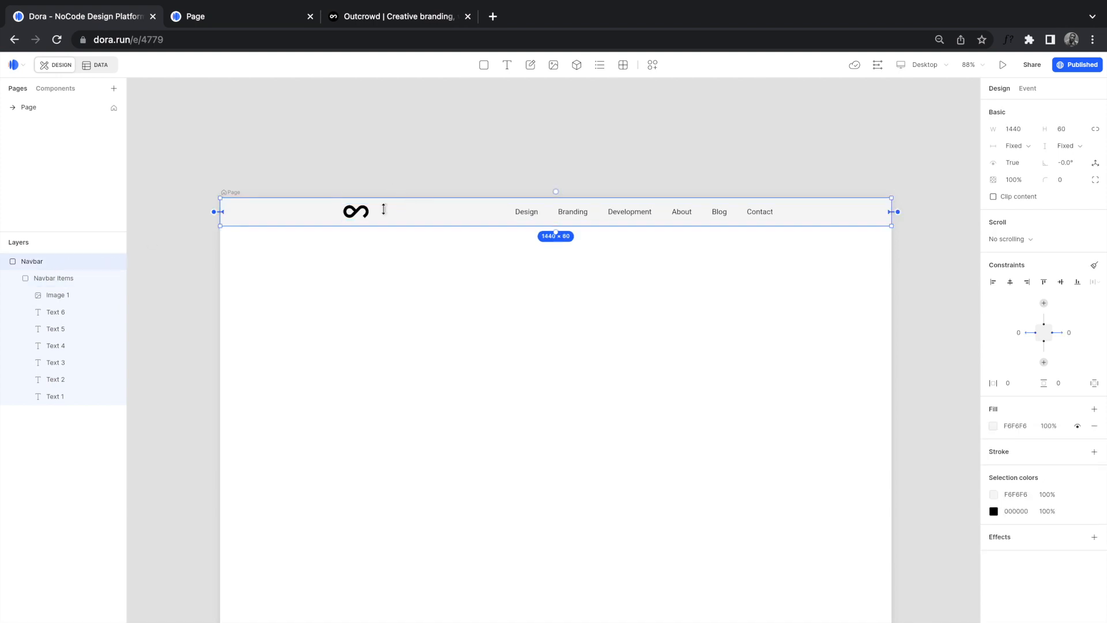
left_click(364, 214)
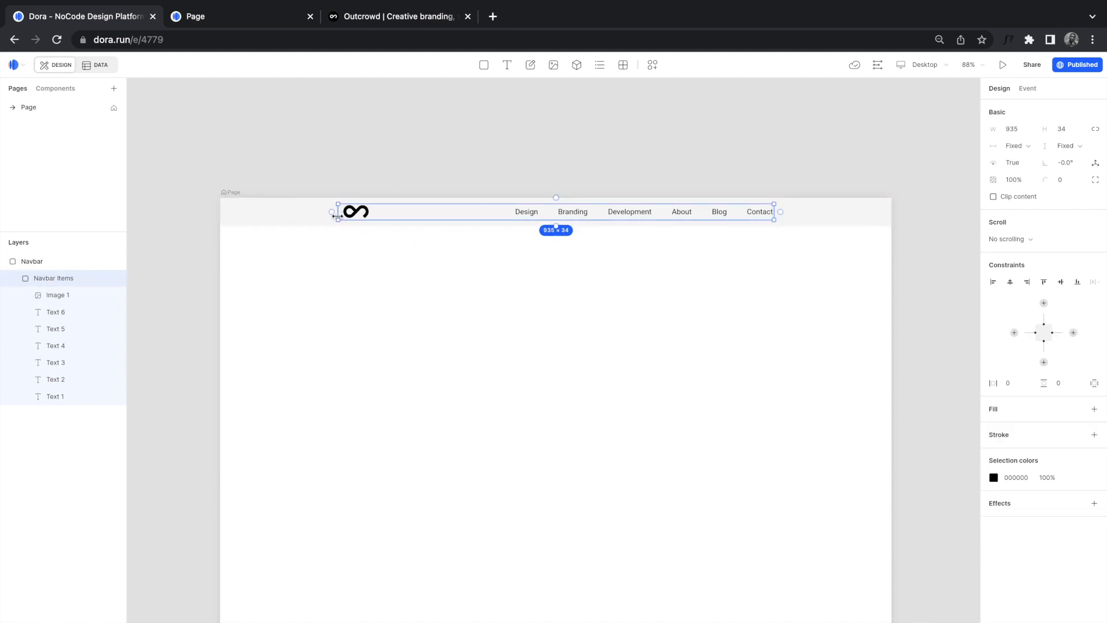
left_click(1014, 333)
left_click(1074, 333)
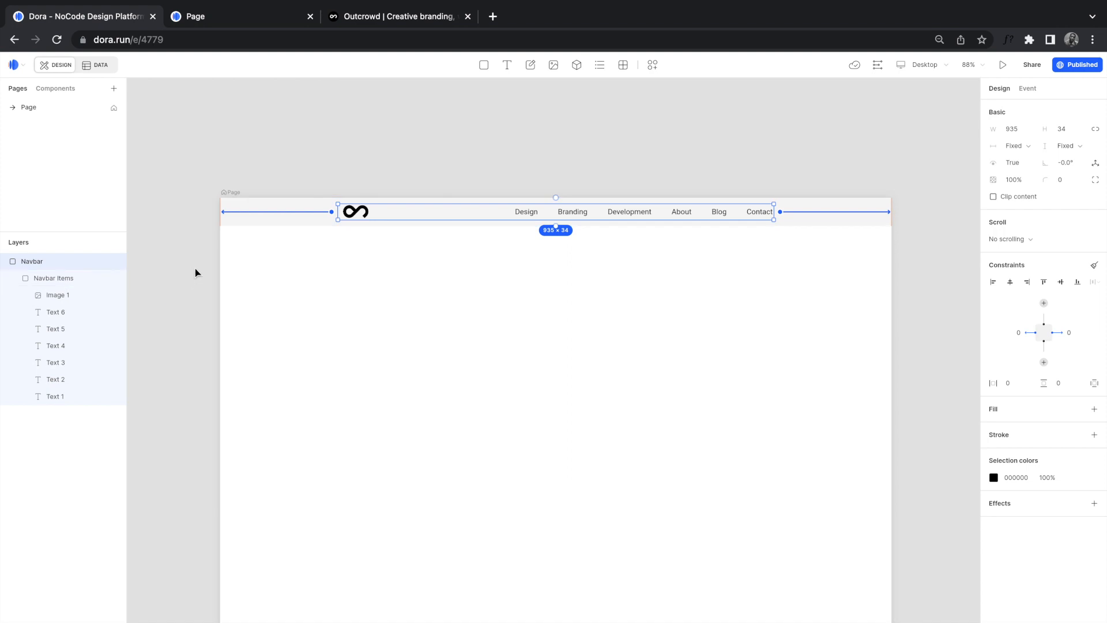
left_click(502, 313)
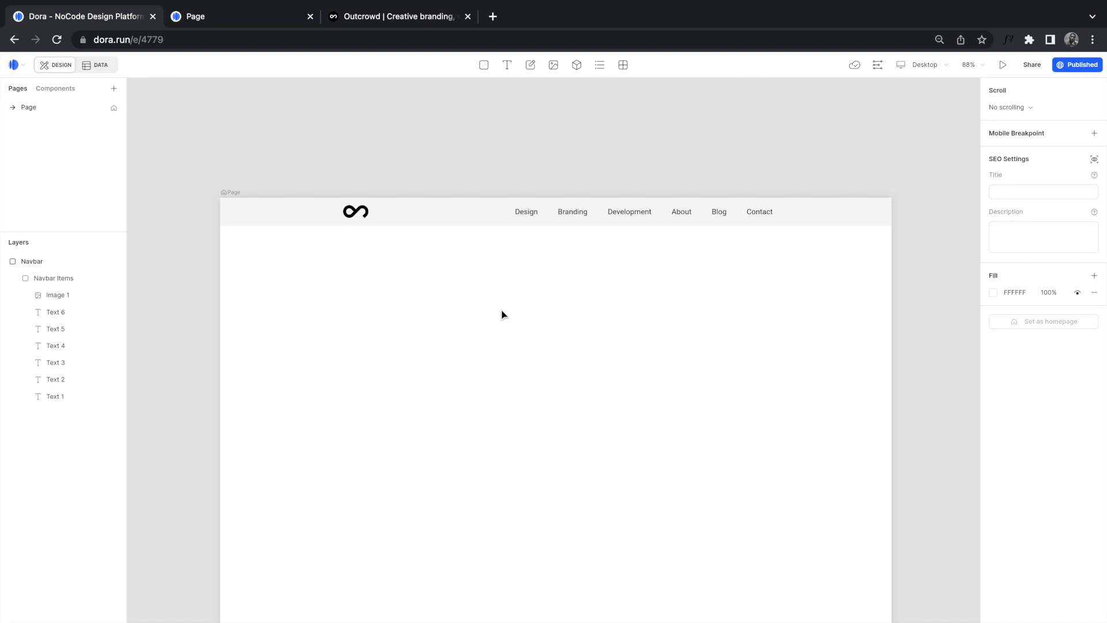
Step: Review the dark car hero on the Outcrowd reference site, then return to the Dora editor
left_click(364, 20)
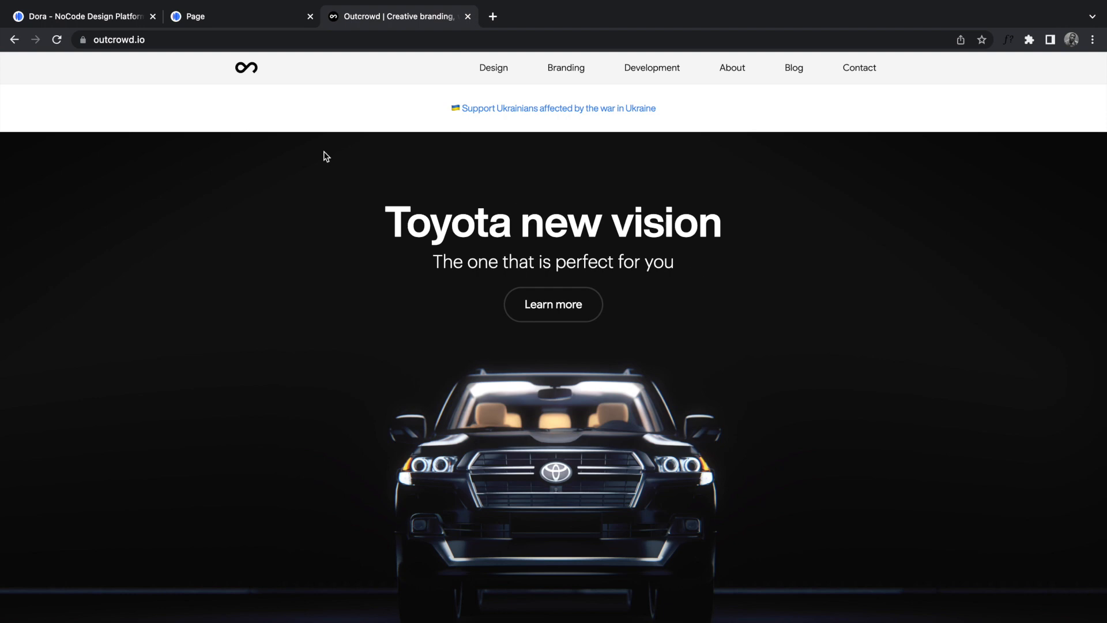
left_click(84, 22)
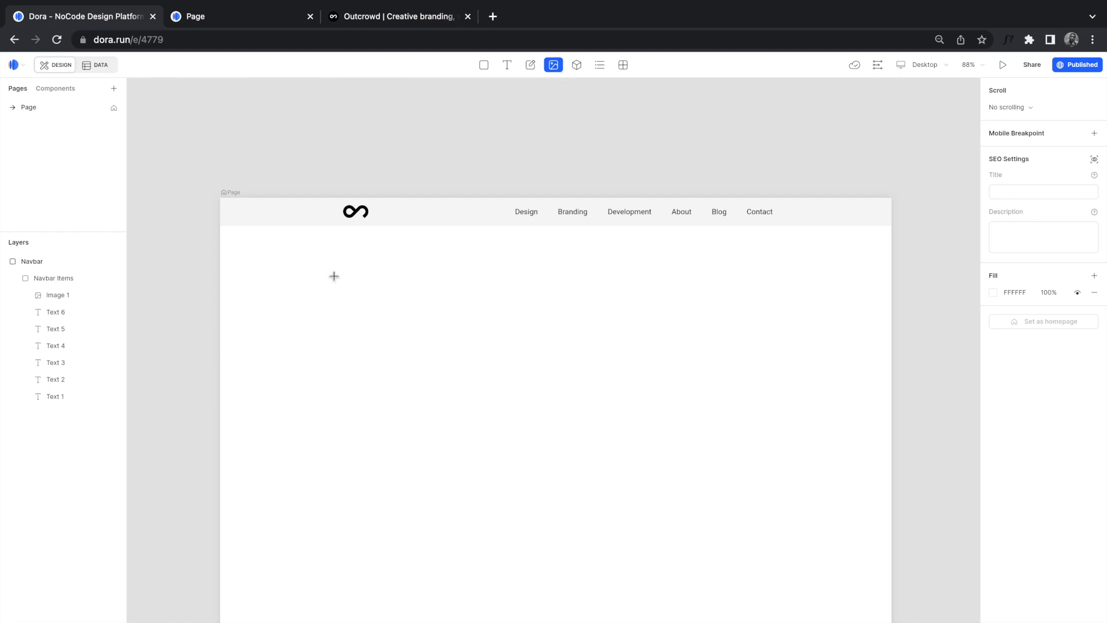
Step: Draw a 1442×960 image frame under the navbar and upload HomePage/Hero Image.png as its source
mouse_move(220, 228)
left_mouse_down()
mouse_move(637, 555)
mouse_move(762, 620)
mouse_move(890, 622)
left_mouse_up()
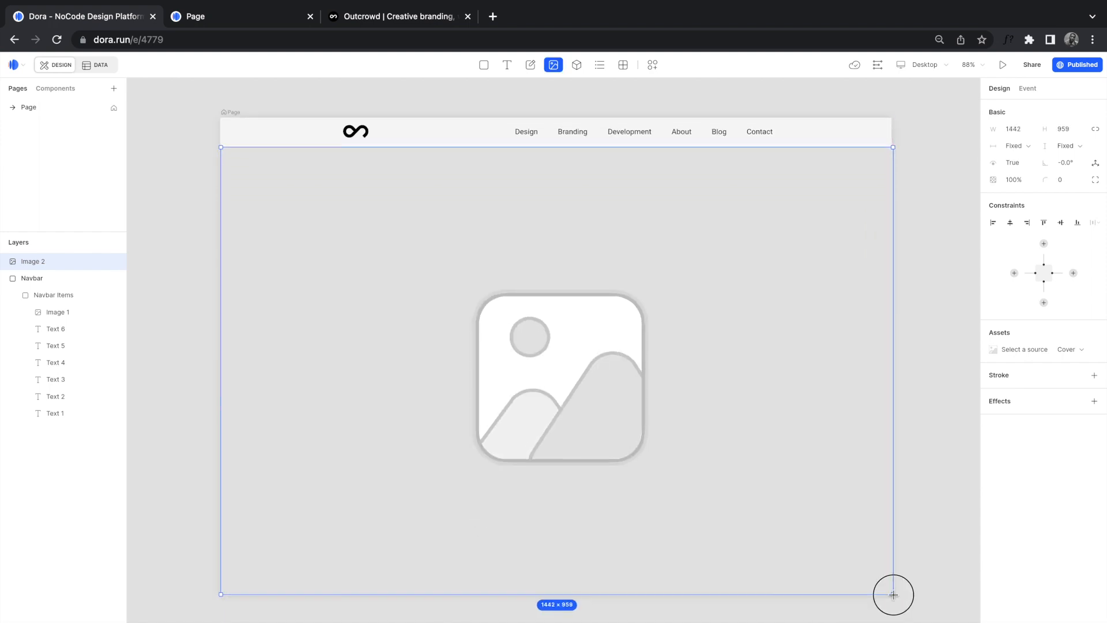
left_click_drag(893, 595, 893, 595)
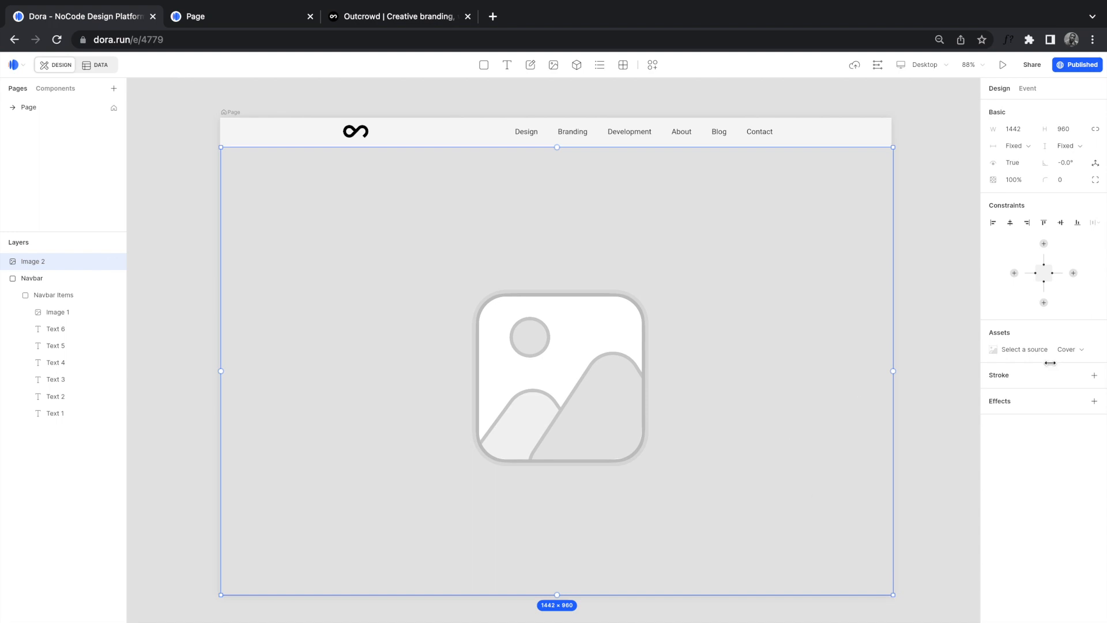
left_click(1006, 350)
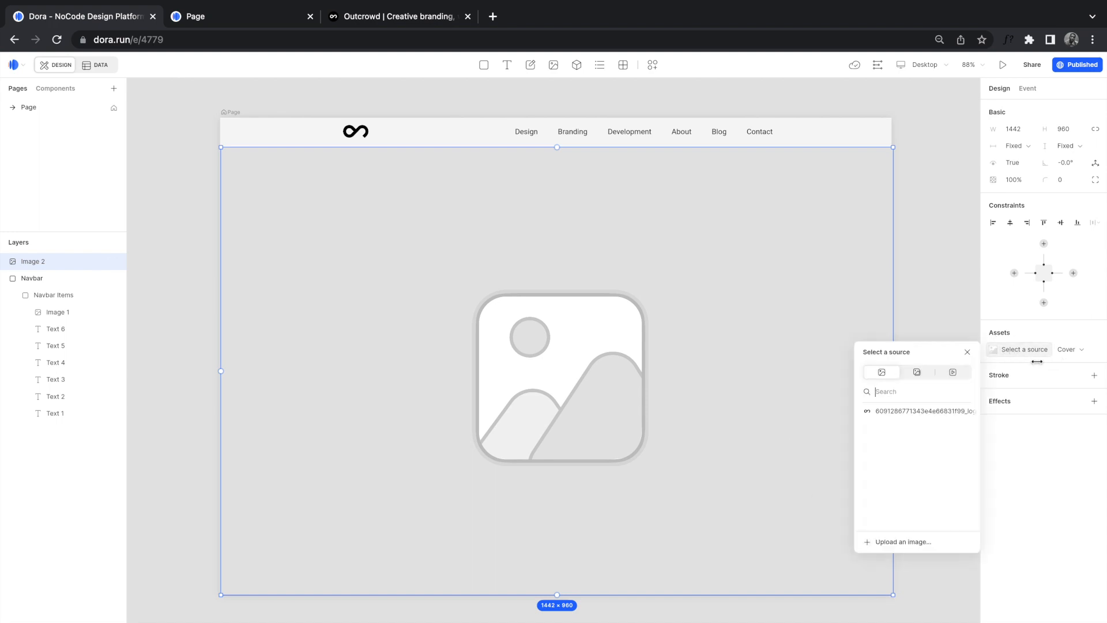
left_click(911, 544)
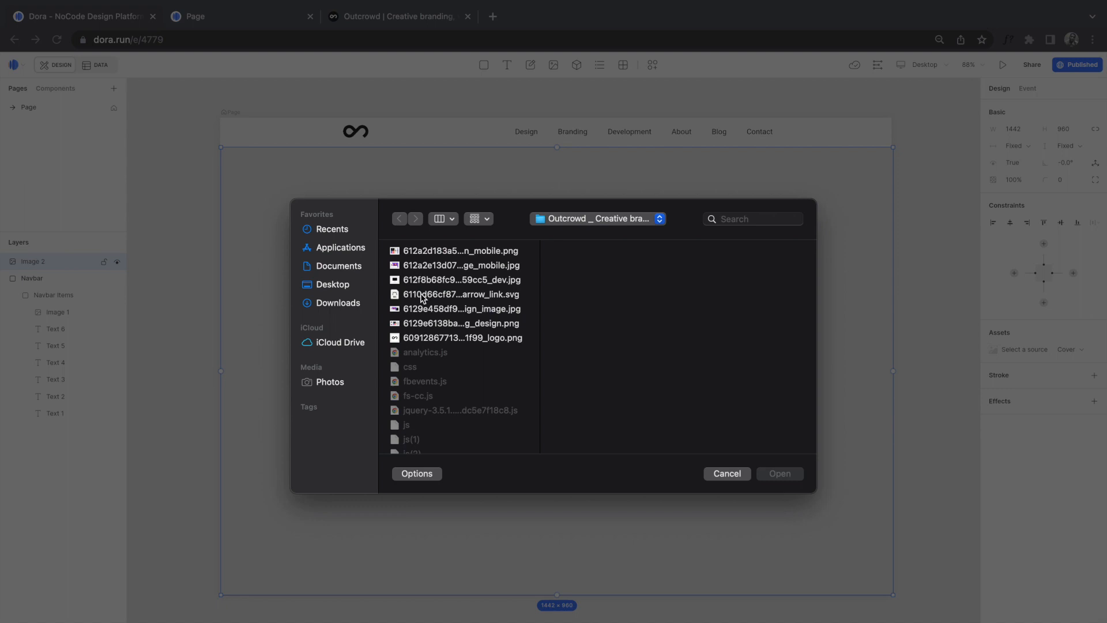
left_click(588, 280)
left_click(692, 266)
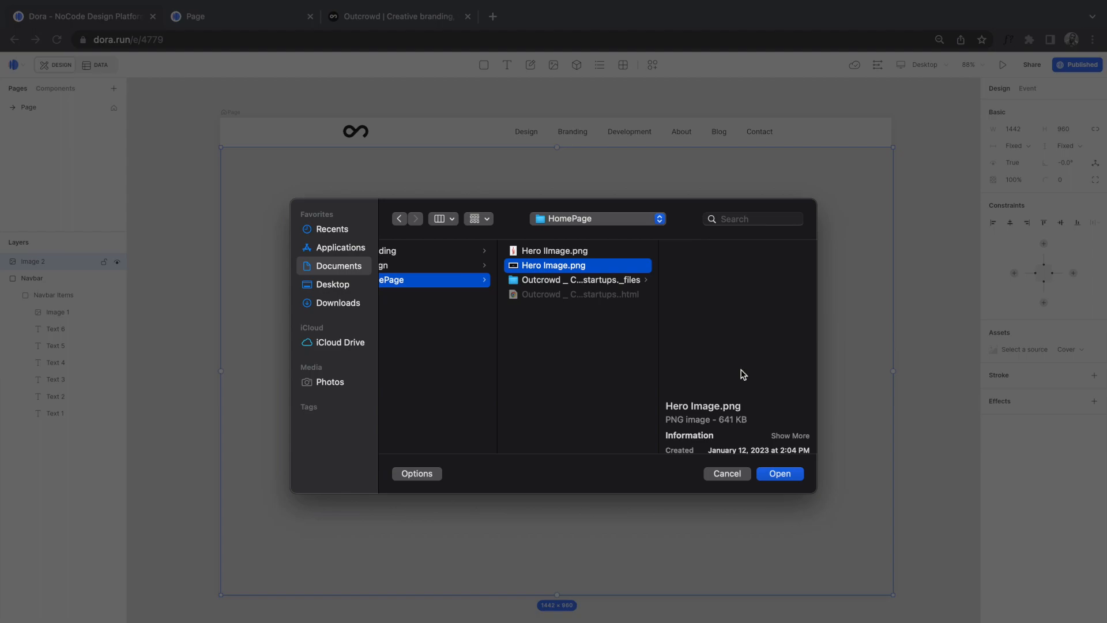
left_click(780, 474)
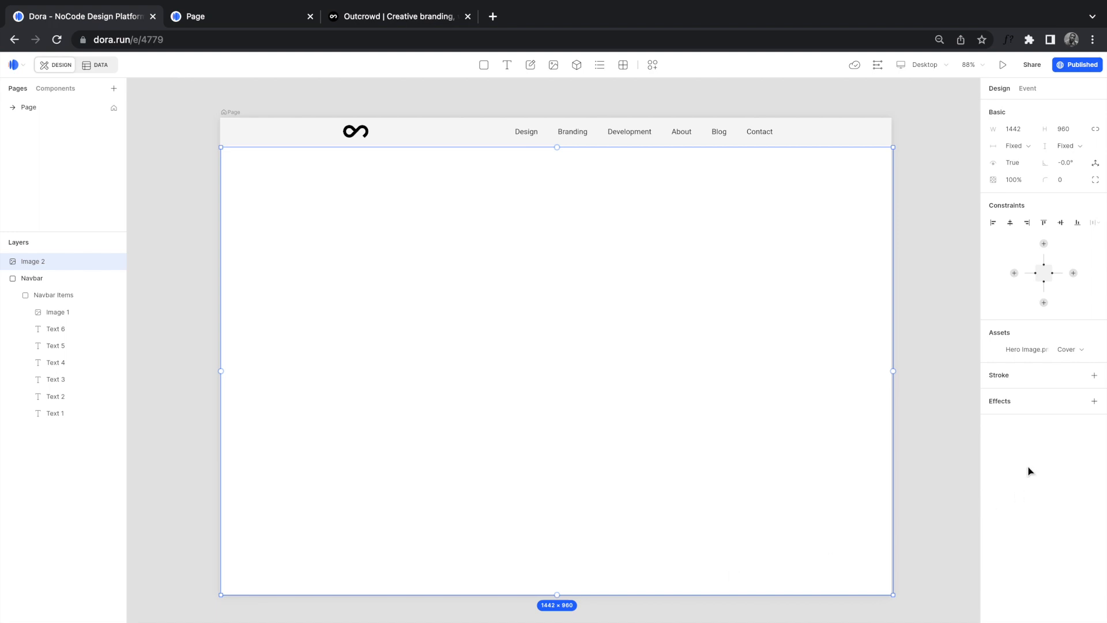
left_click(998, 351)
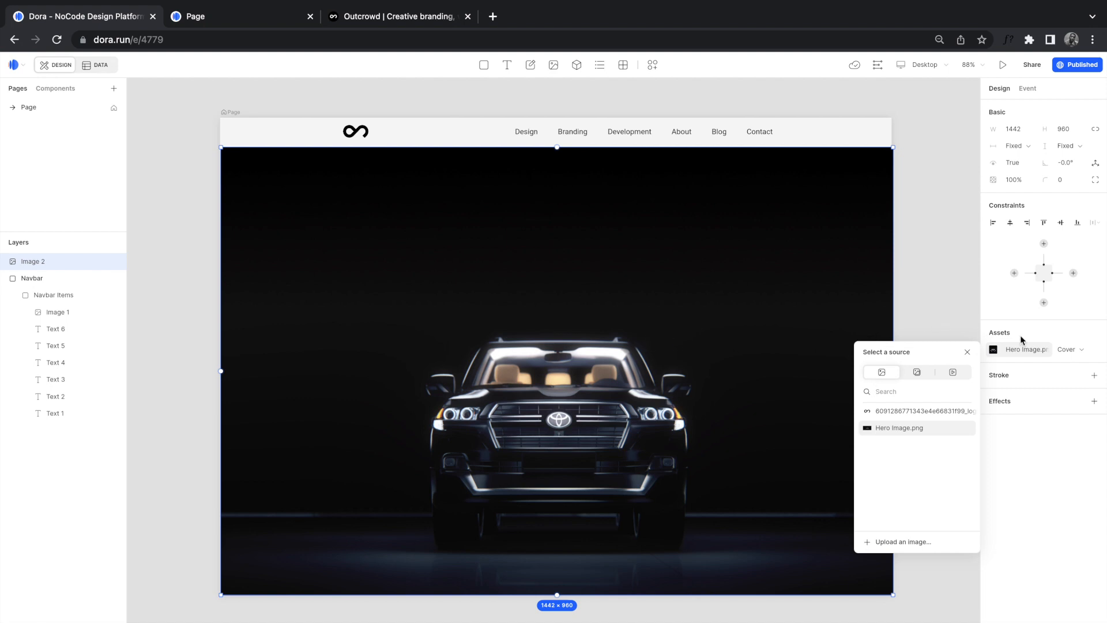
Step: Settle the car image on Contain fit after trying Fill and Cover, then shorten it to 1442 × 726
left_click(1067, 350)
left_click(1067, 350)
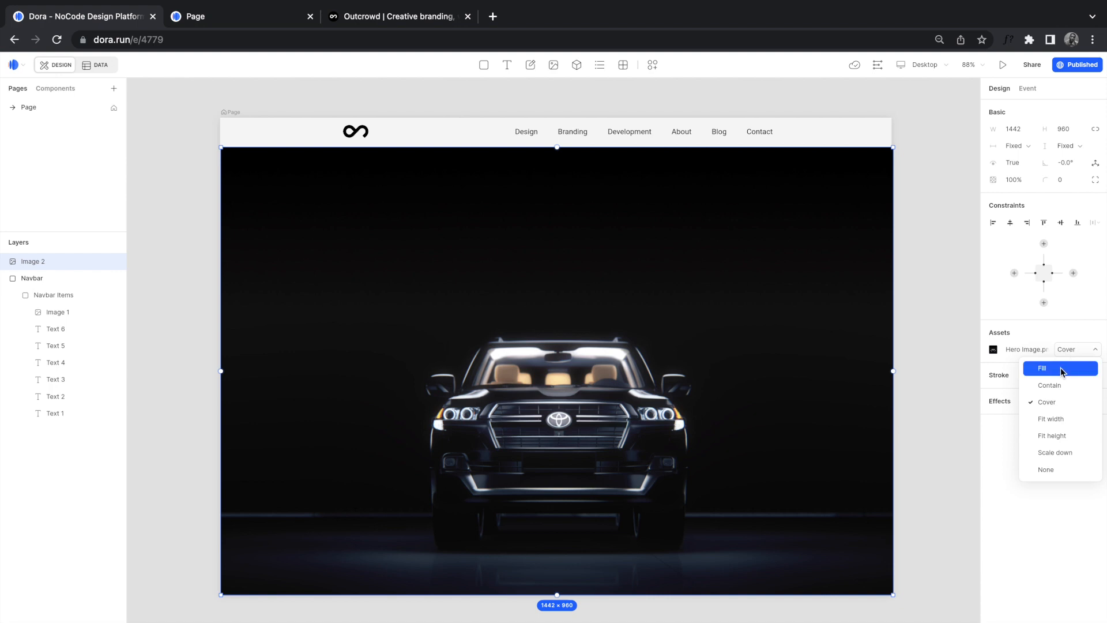
left_click(1061, 368)
left_click(1079, 353)
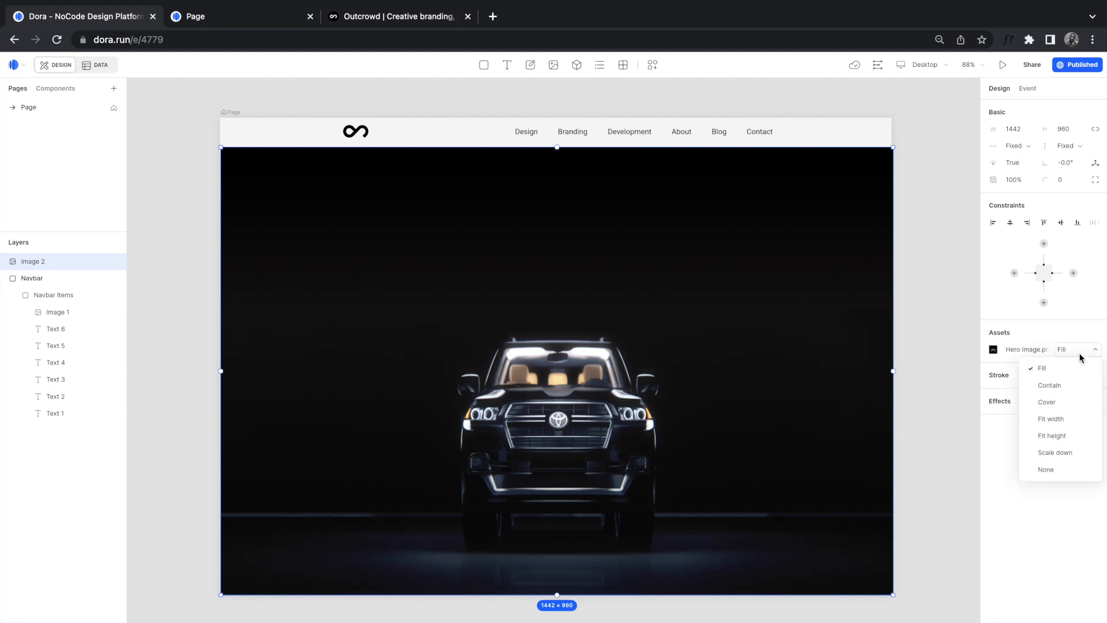
left_click(1072, 386)
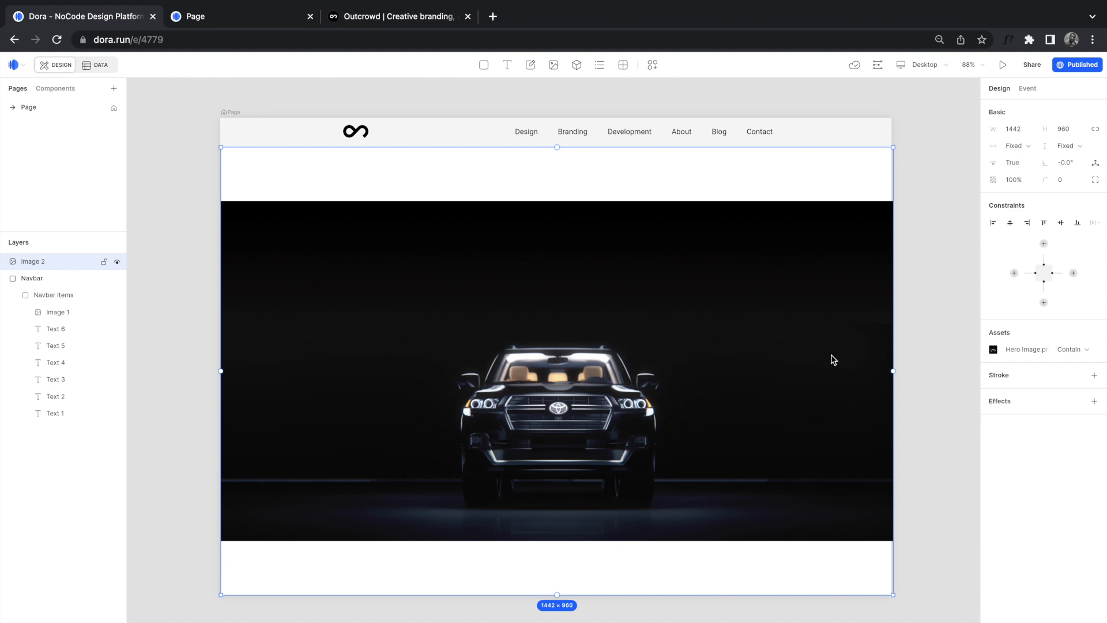
left_click(1065, 350)
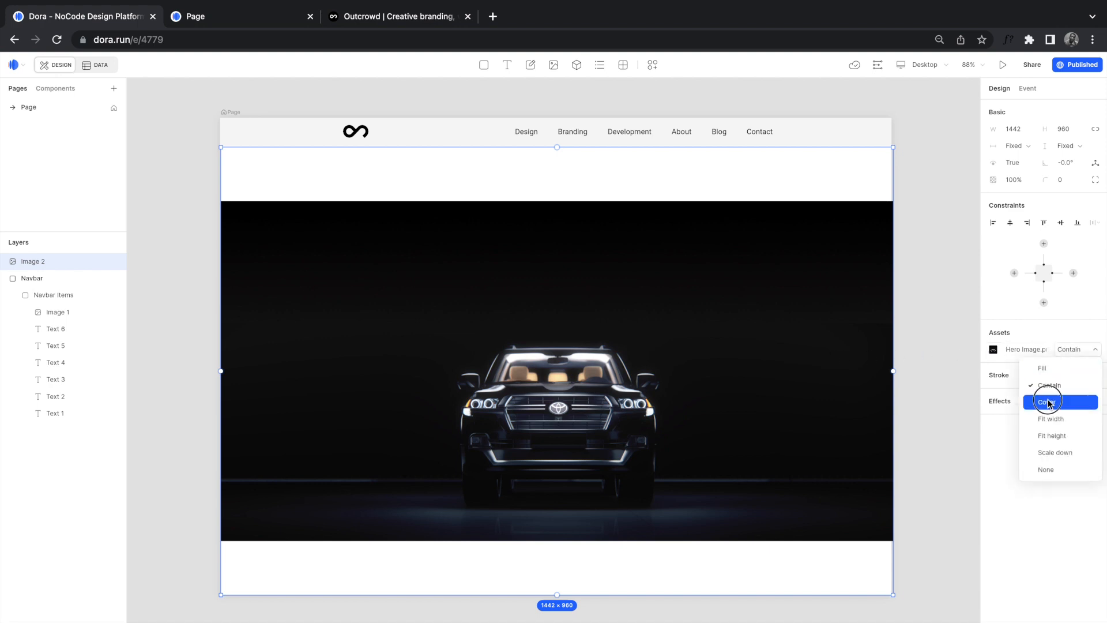
left_click(1047, 399)
left_click(1073, 348)
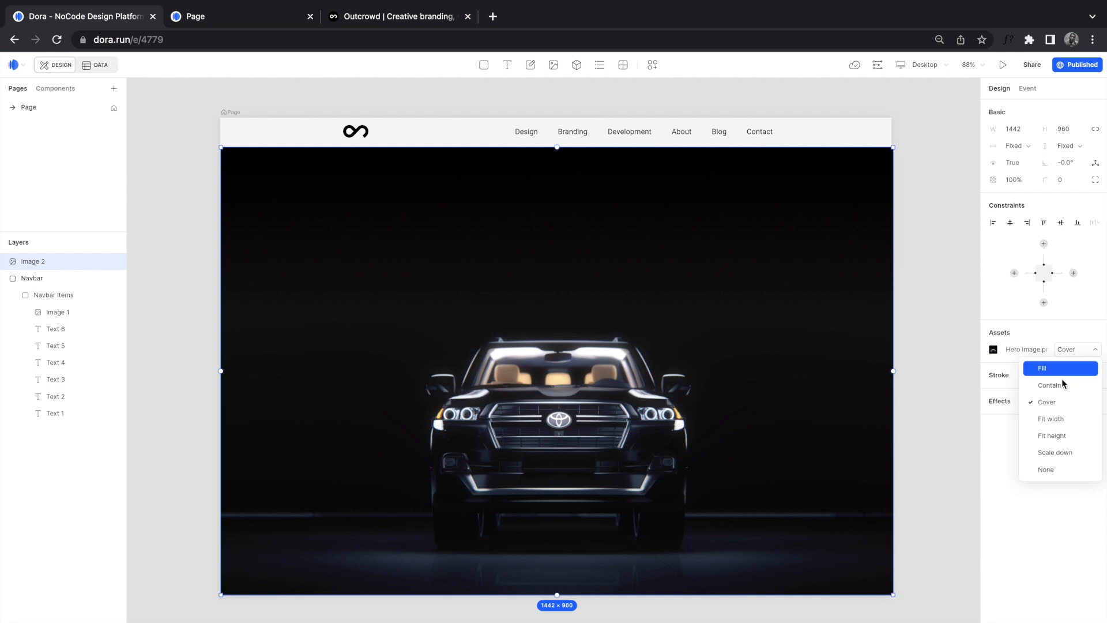
left_click(1060, 379)
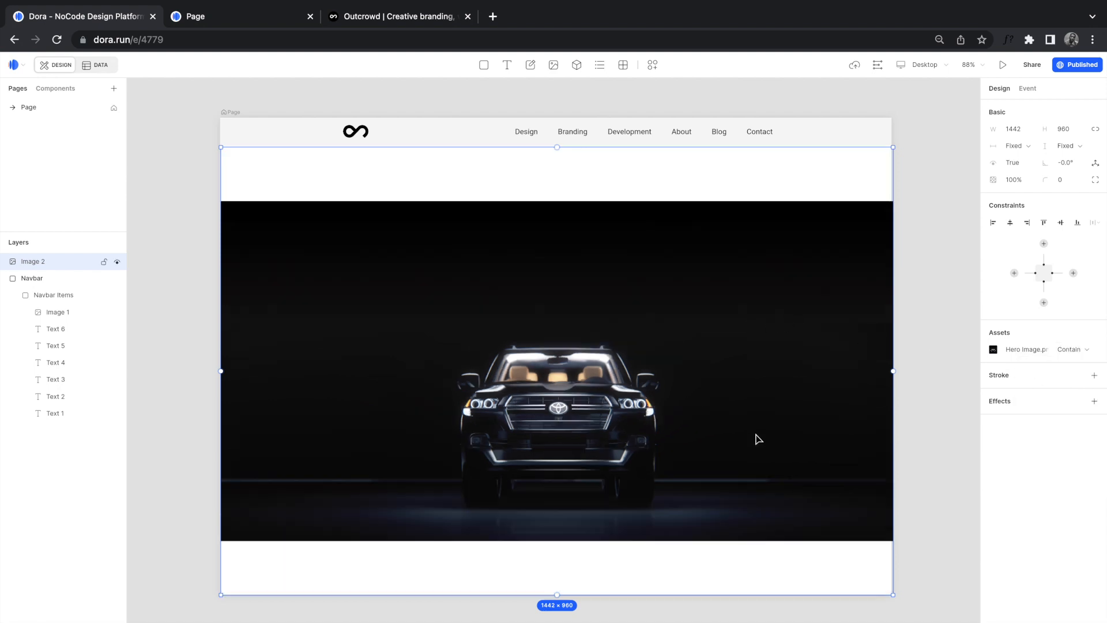
left_click_drag(581, 582, 588, 491)
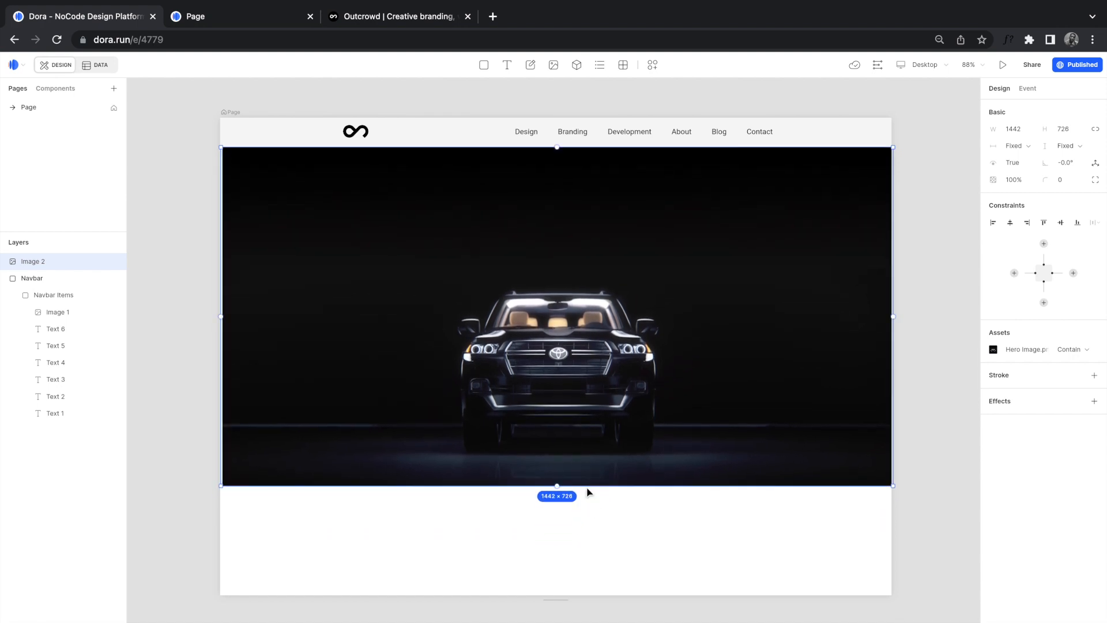
left_click(653, 519)
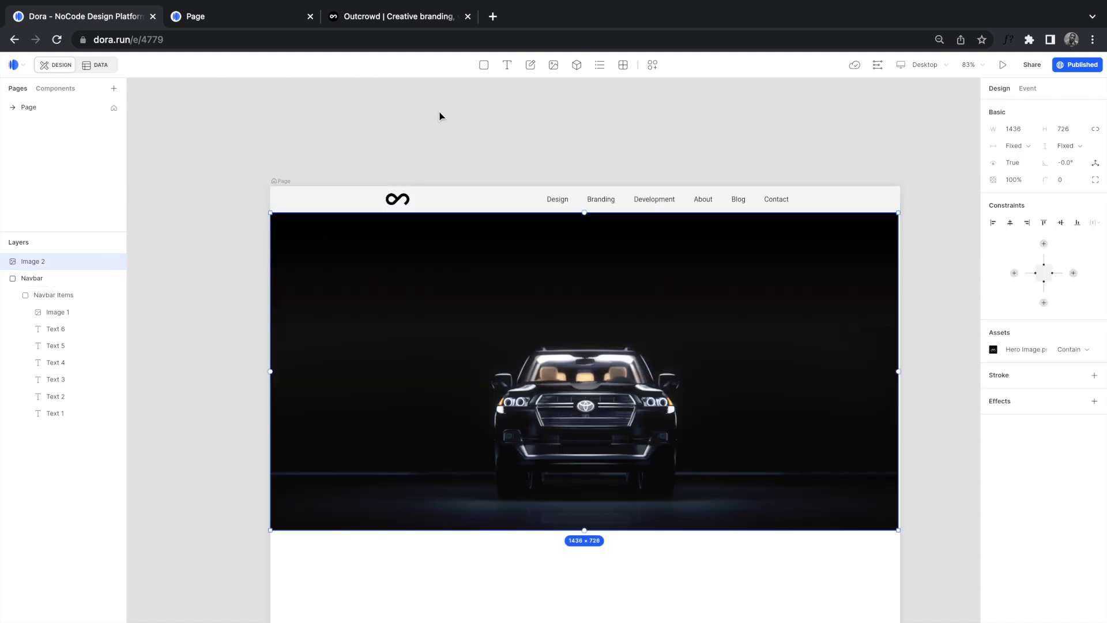
Step: Reload the published dora.run site to check the current hero image
left_click(438, 118)
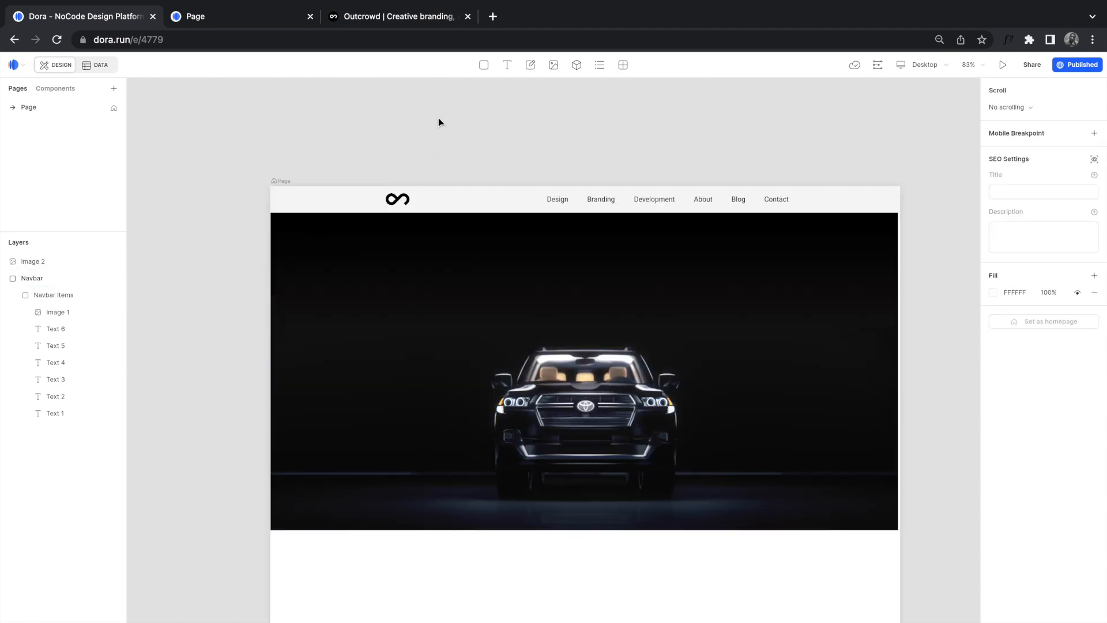
left_click(247, 17)
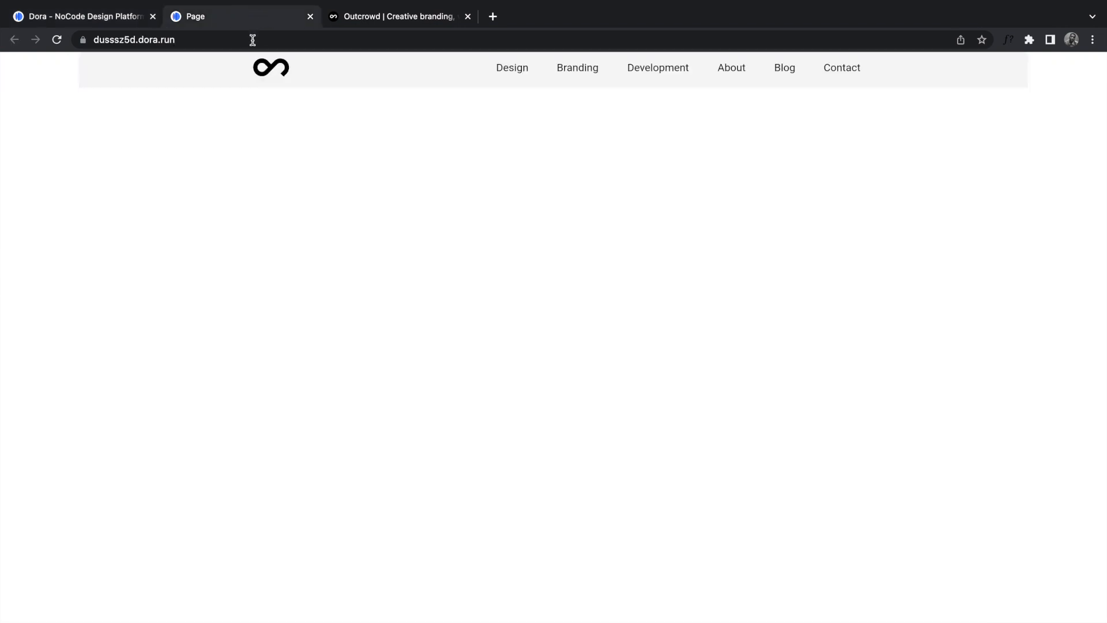
left_click(56, 40)
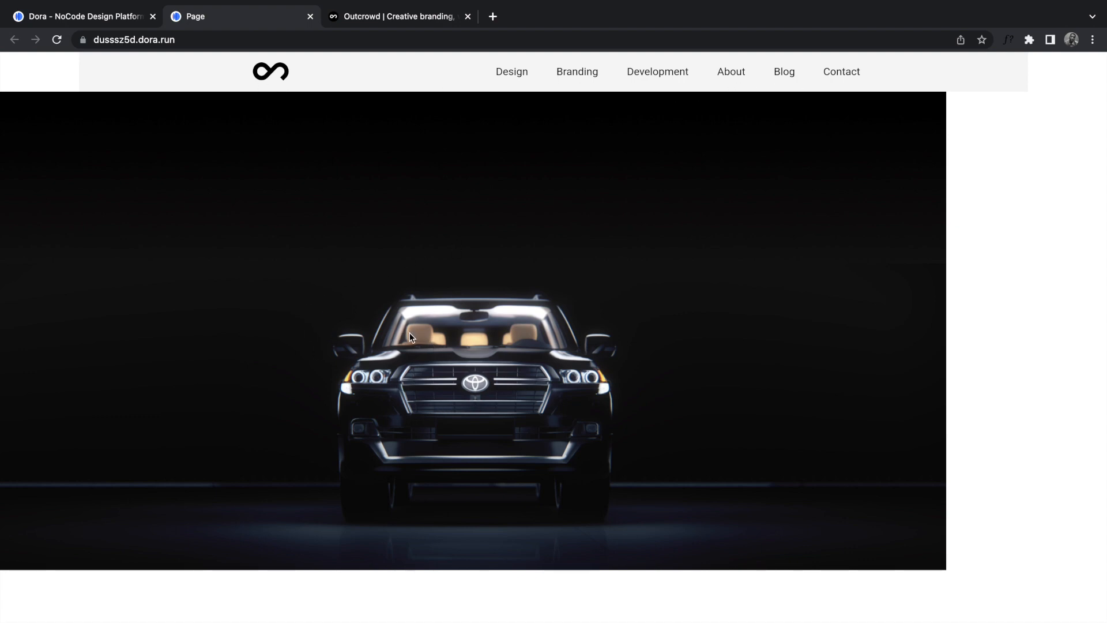
left_click(104, 23)
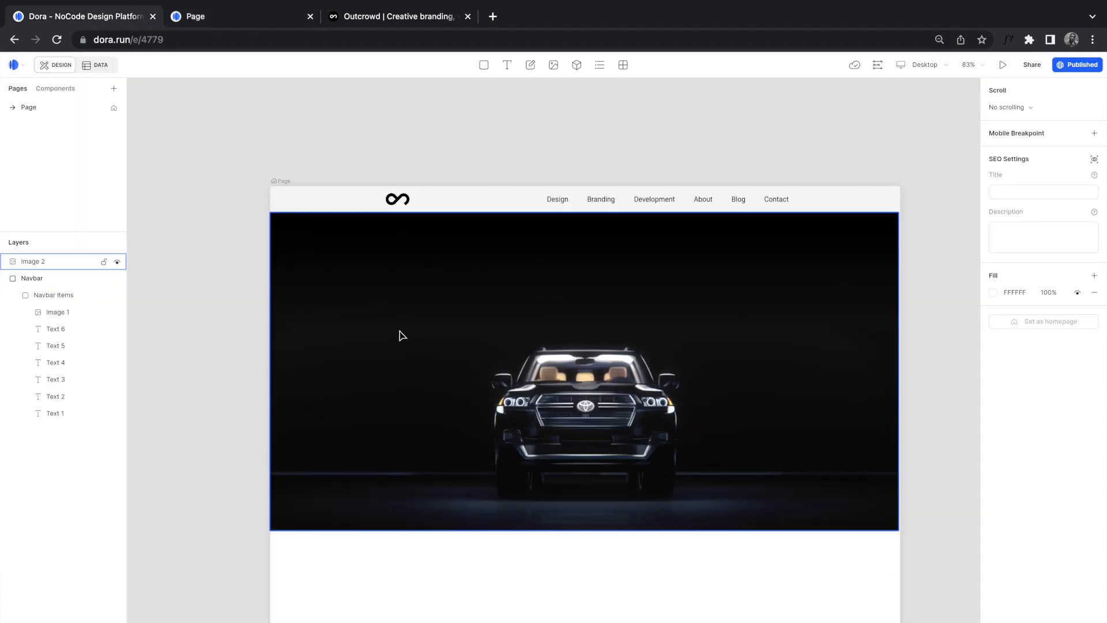
Step: Pin Image 2 to the left and right edges at 0 and reload the published site to confirm
left_click(488, 209)
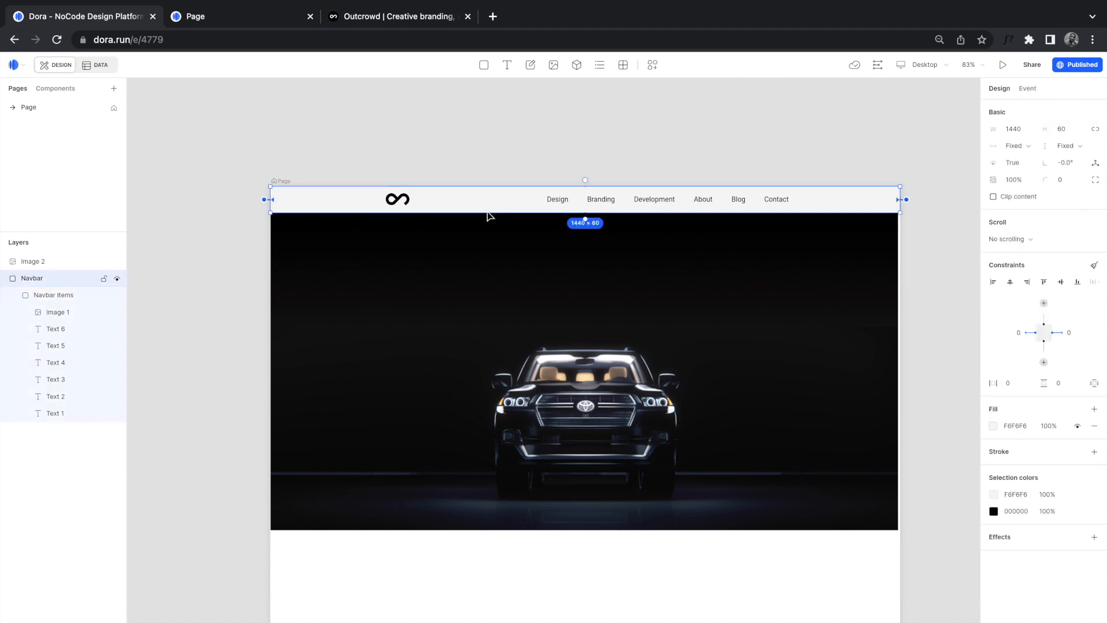
left_click(538, 323)
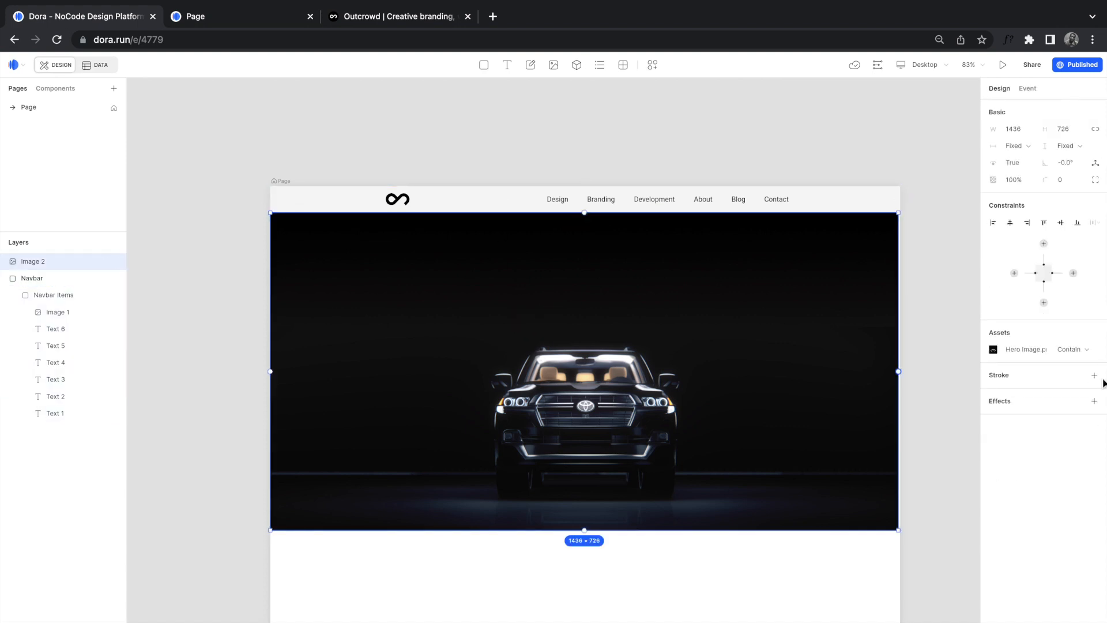
left_click(1073, 272)
left_click(247, 21)
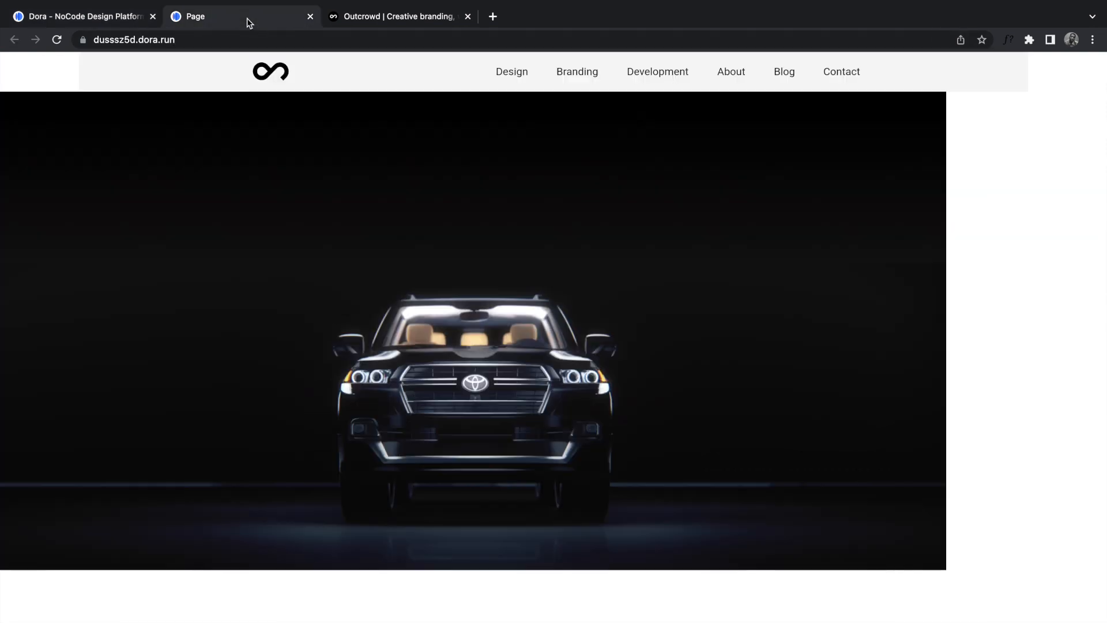
left_click(57, 39)
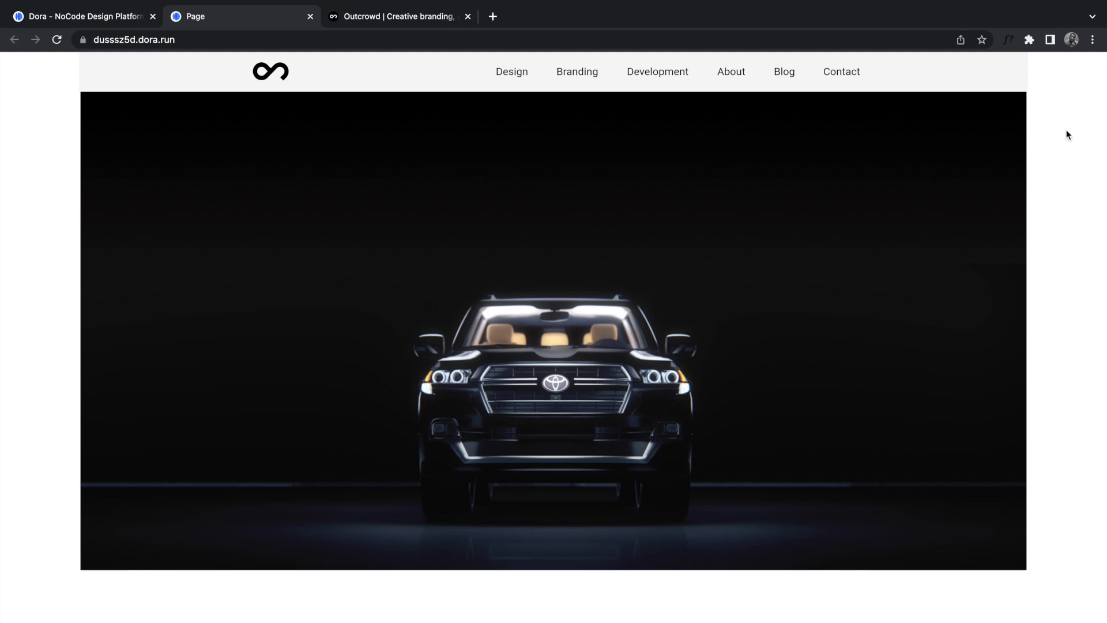
left_click(101, 14)
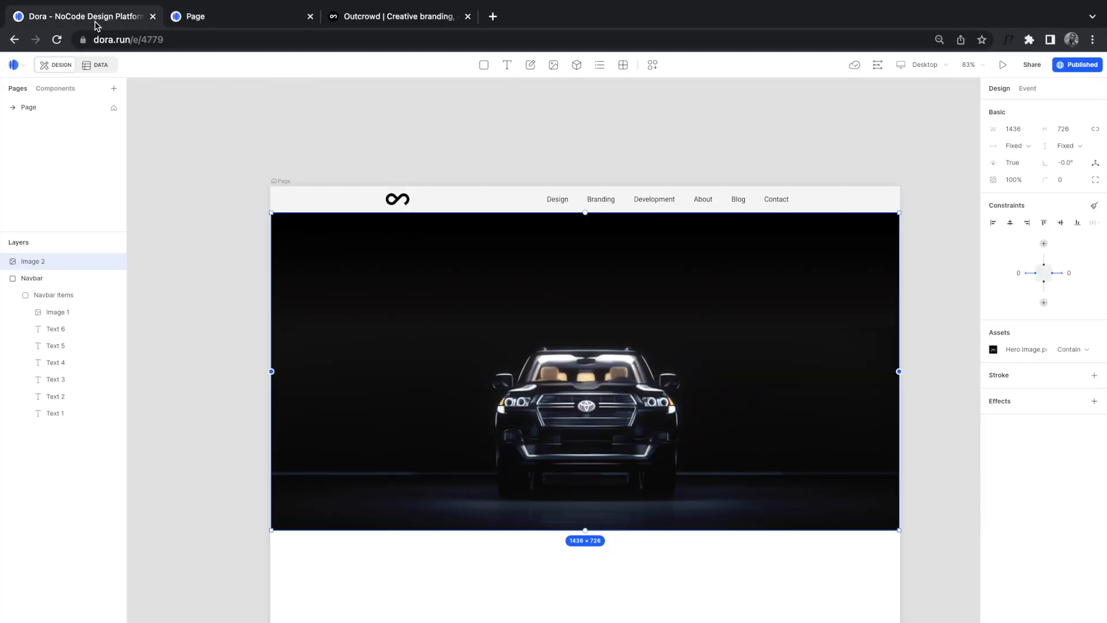
Step: Switch the editor preview to the MacBook Pro 16" device size, 1728 × 1117
left_click(925, 65)
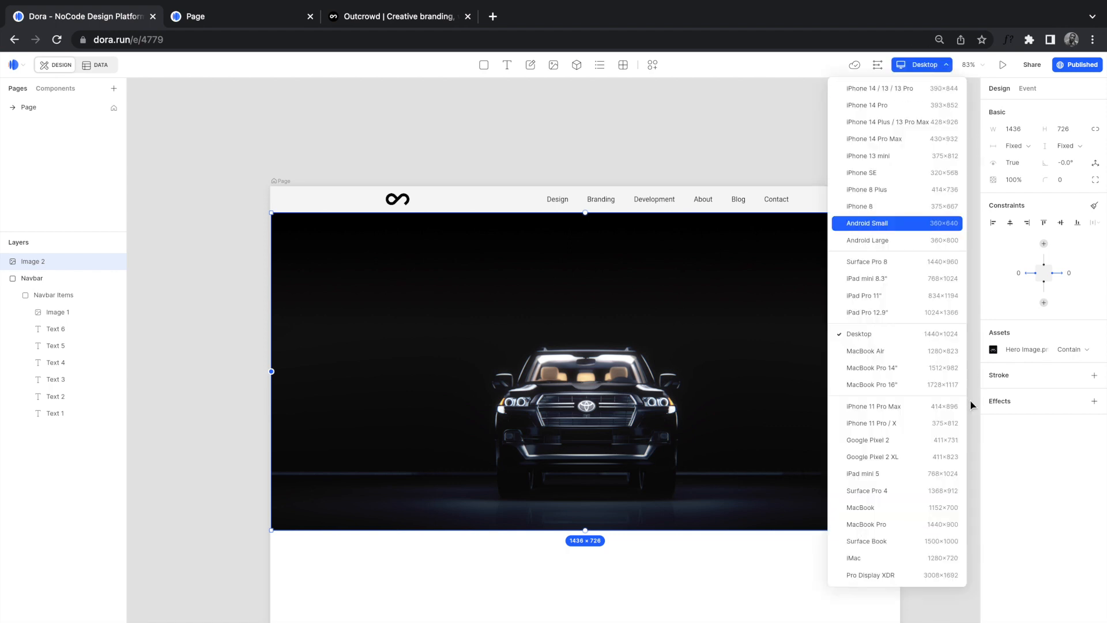
left_click(707, 118)
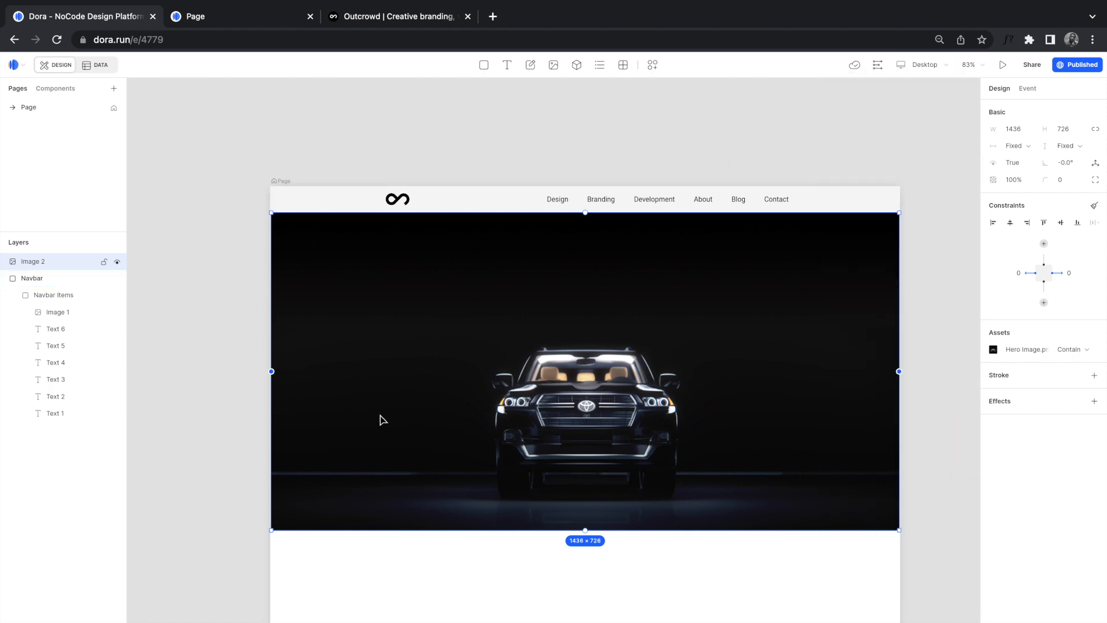
left_click(407, 178)
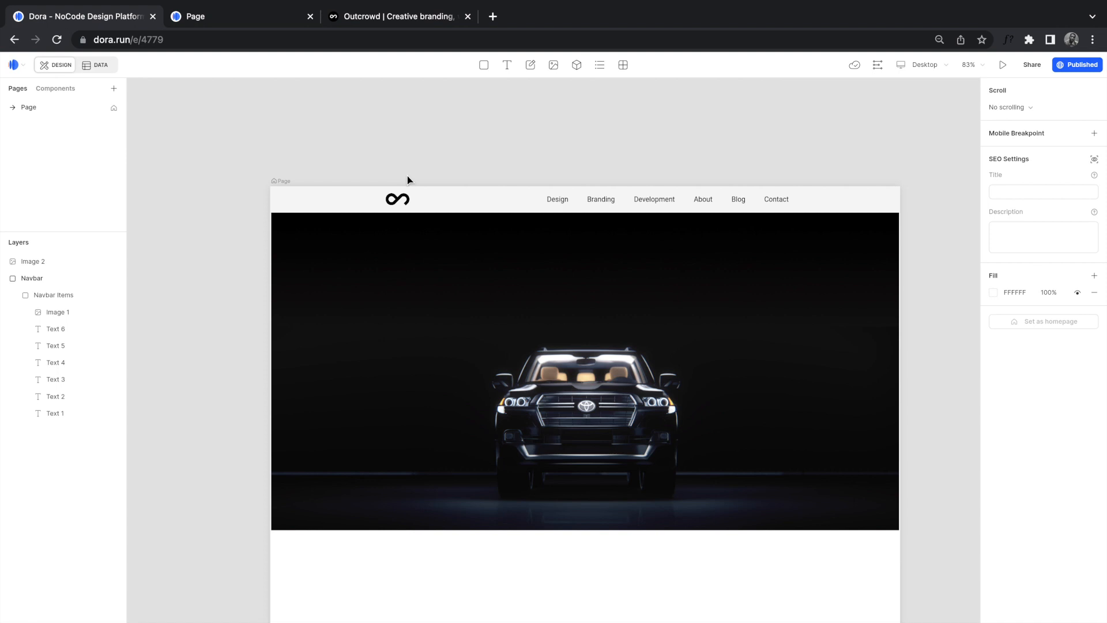
left_click(380, 237)
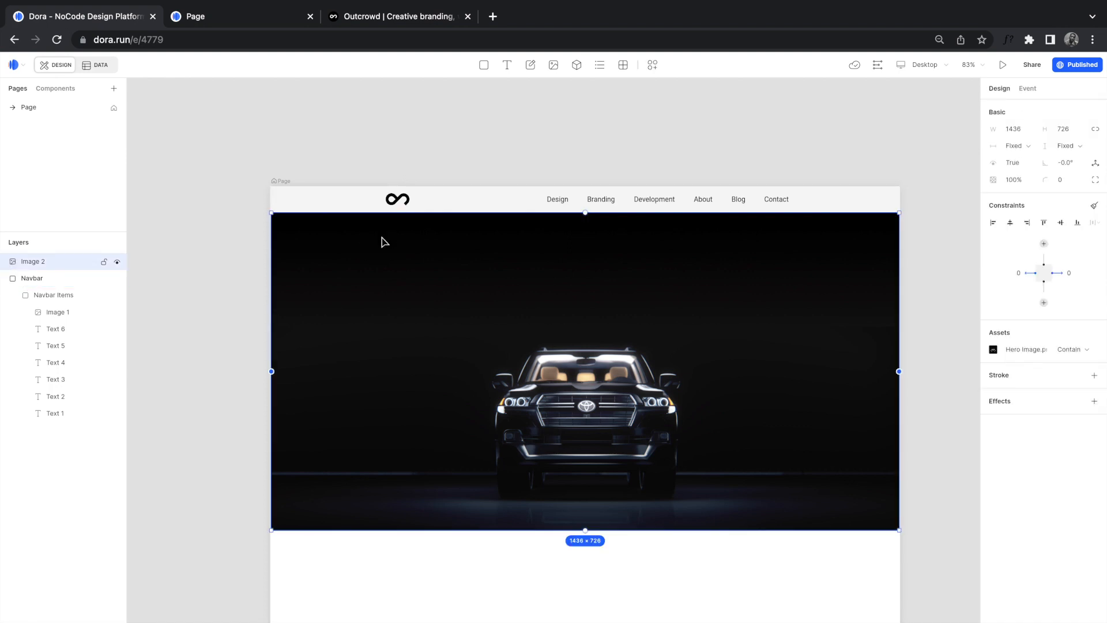
left_click(433, 145)
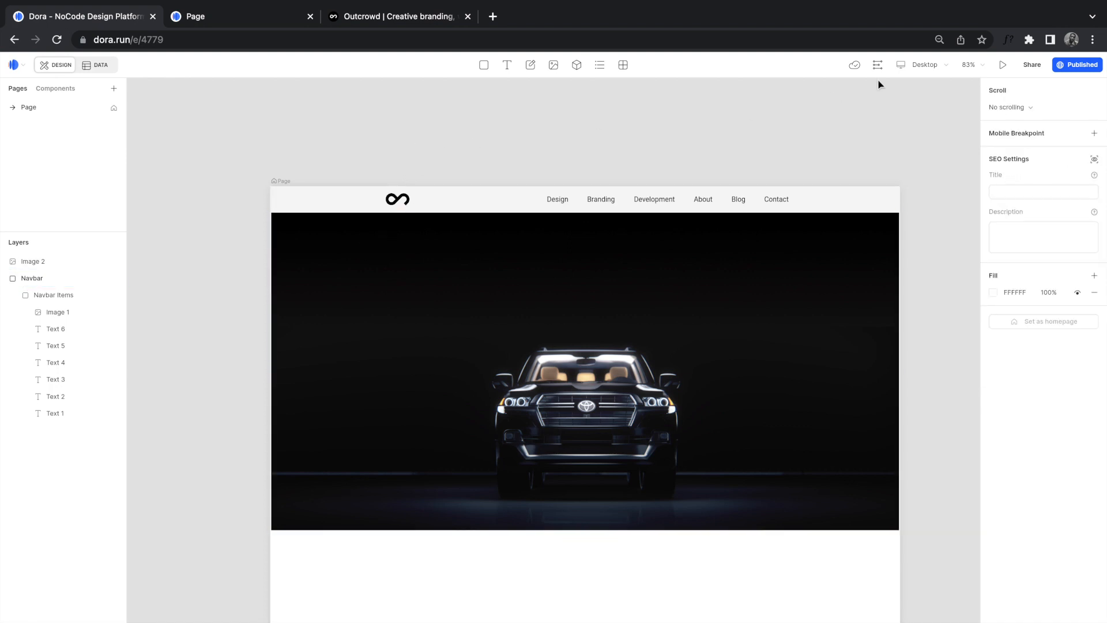
left_click(926, 65)
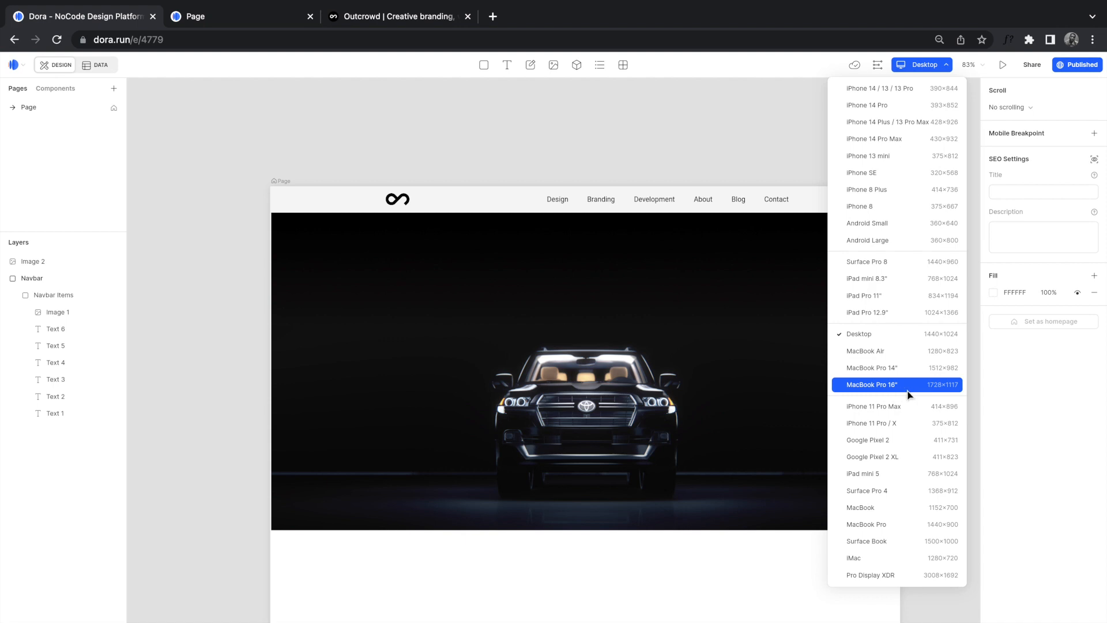
left_click(949, 391)
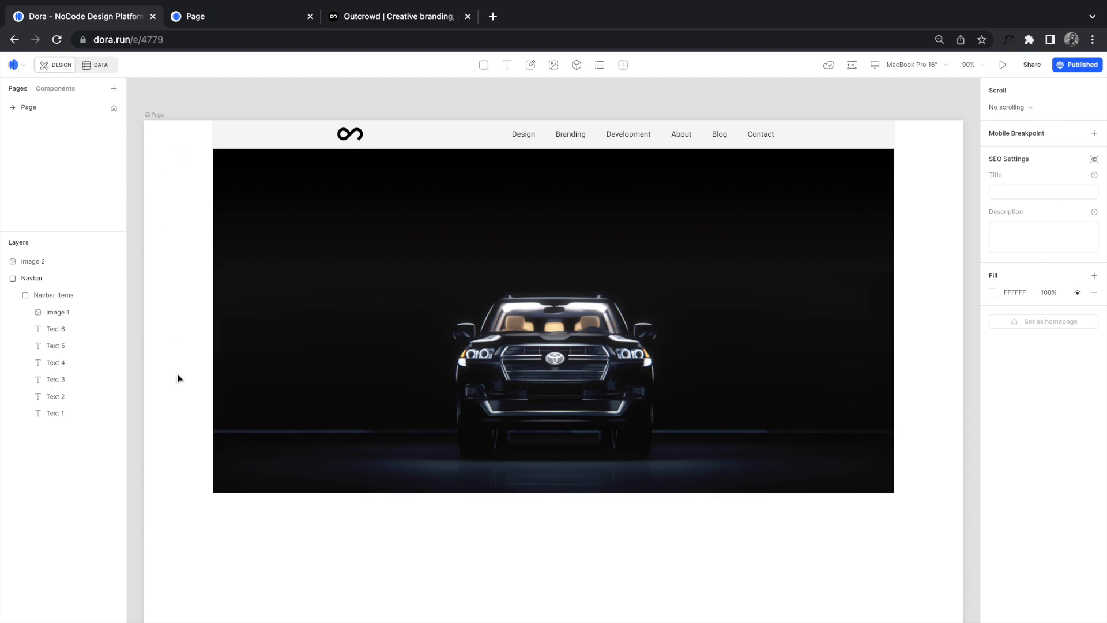
Step: Set the Navbar width to 1728
left_click(230, 22)
left_click(104, 22)
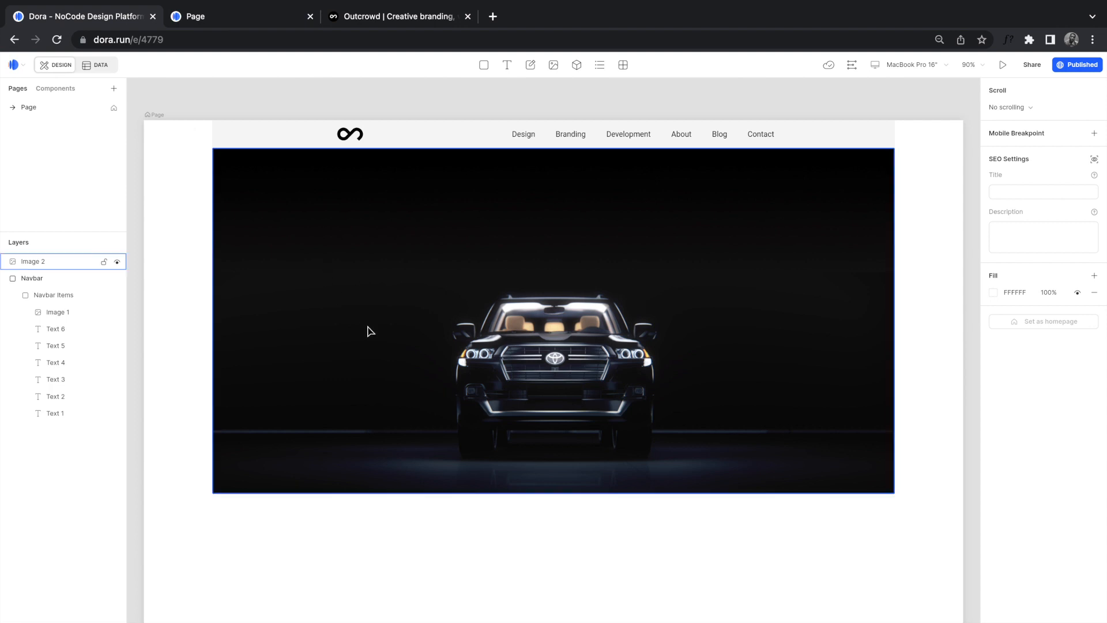
left_click(445, 137)
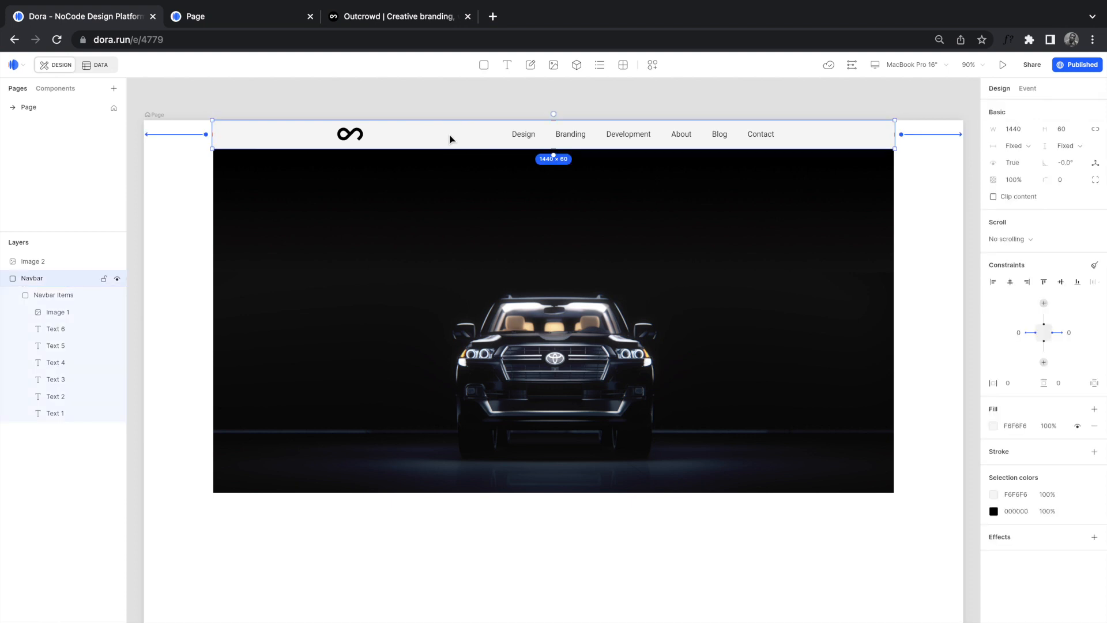
left_click(1024, 132)
type("1728")
key("Return")
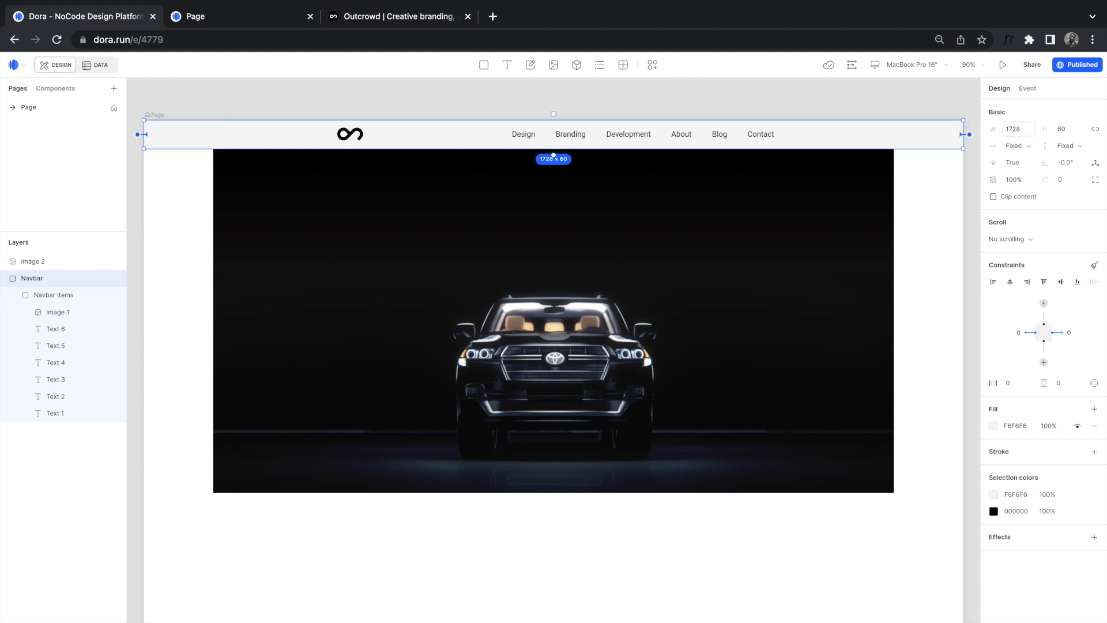
Step: Make Image 2 1728 wide with locked aspect for auto height, then reload the published site
left_click(621, 262)
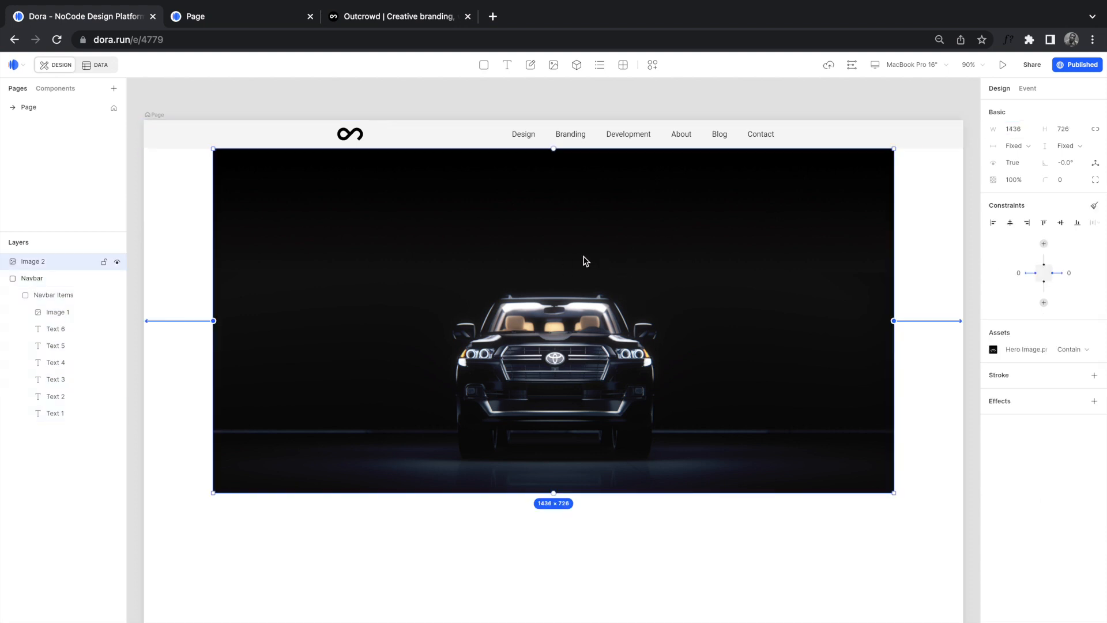
left_click(1096, 131)
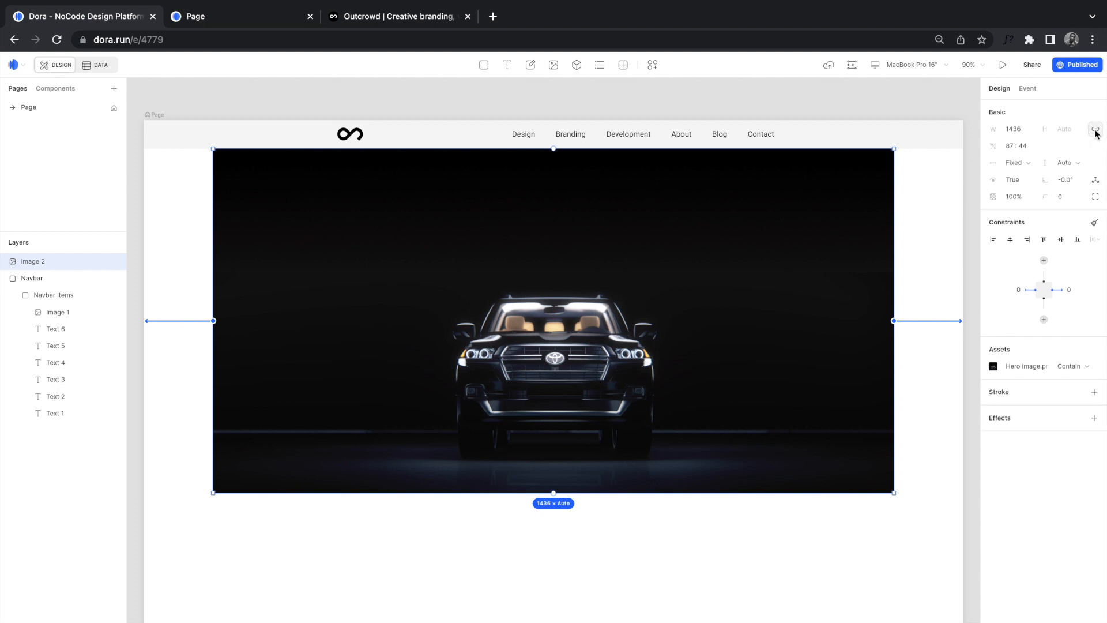
left_click(1011, 130)
type("1728")
key("Return")
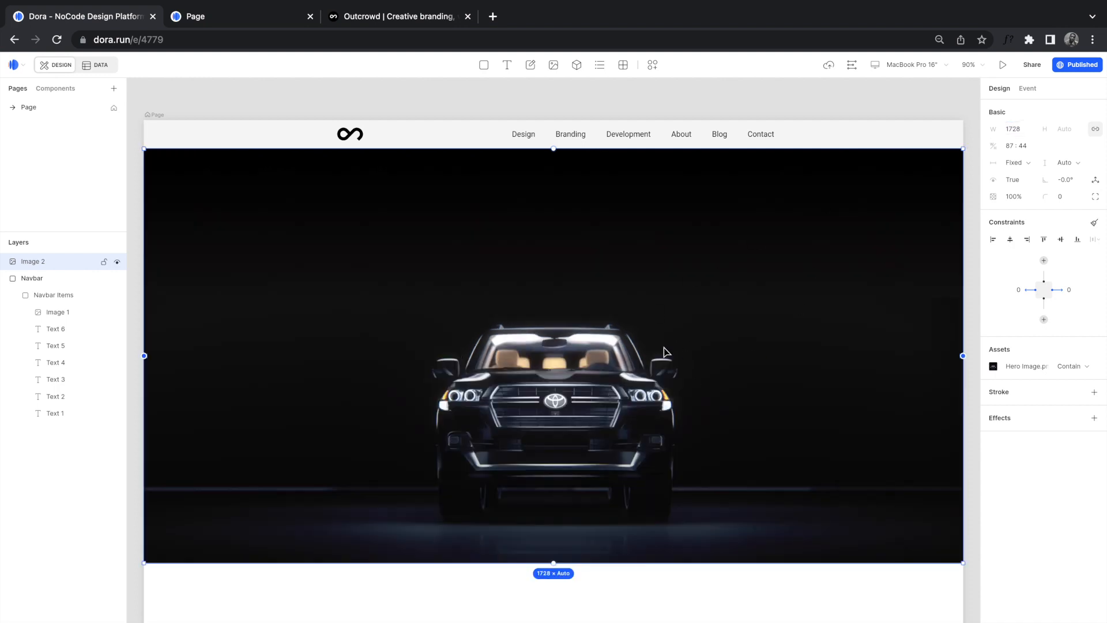
left_click(273, 21)
left_click(56, 39)
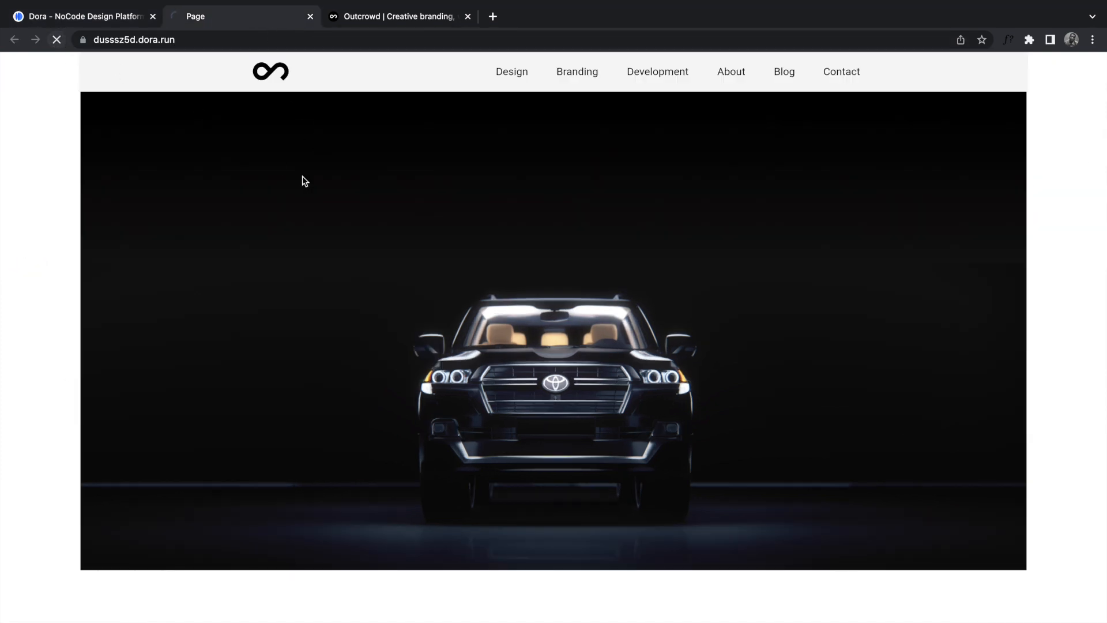
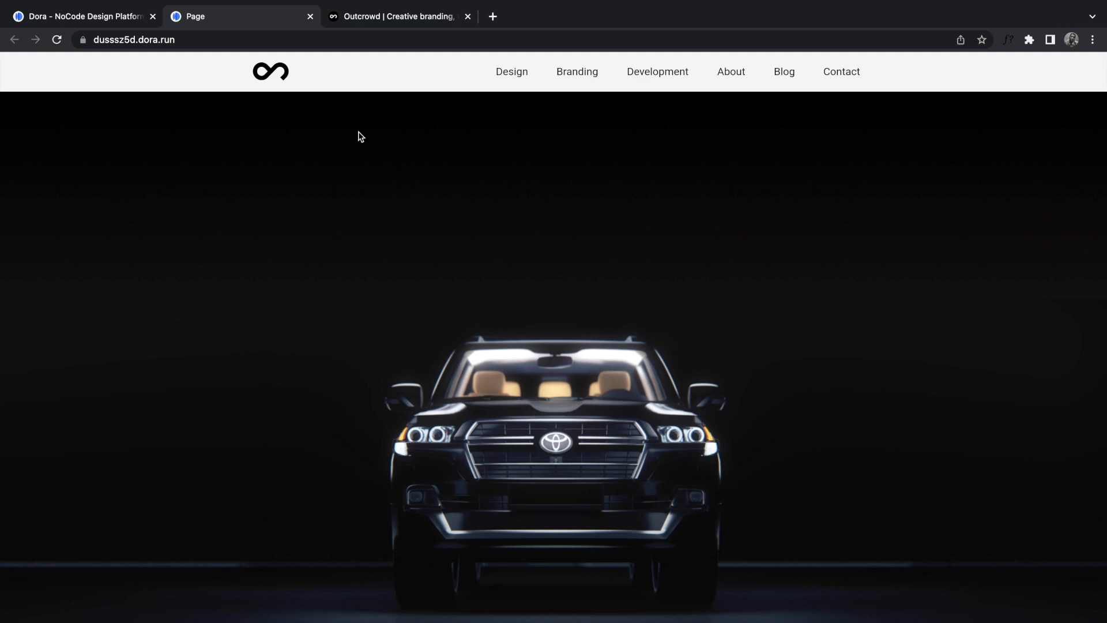
Step: Narrow the published page's browser window to test reflow, then return to the Dora editor
left_click(44, 25)
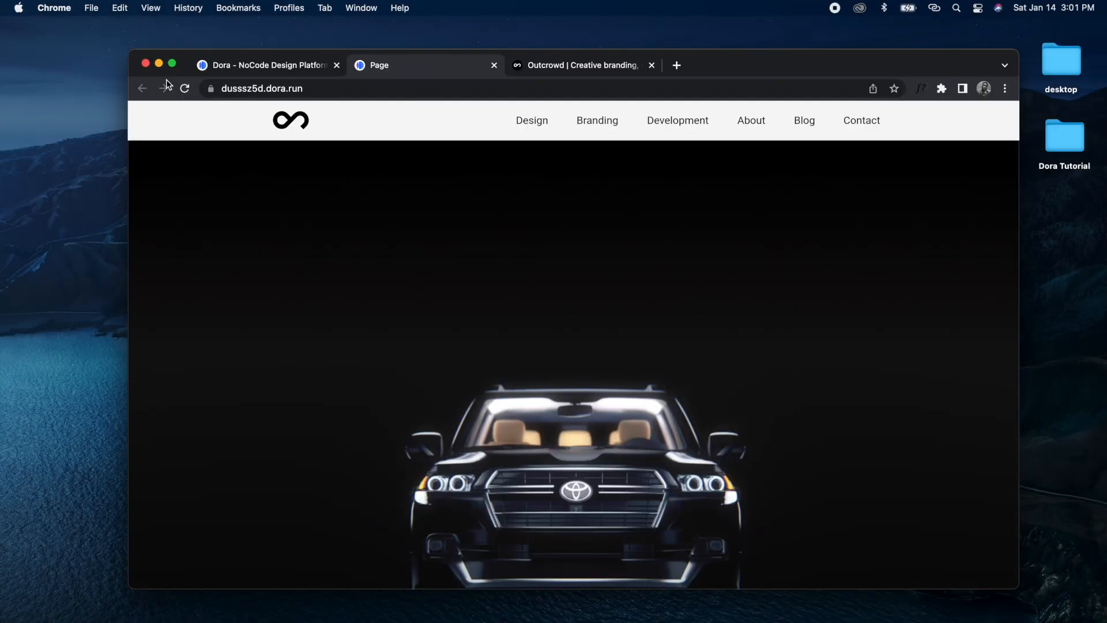
mouse_move(1019, 327)
left_mouse_down()
mouse_move(865, 328)
mouse_move(1016, 329)
left_mouse_up()
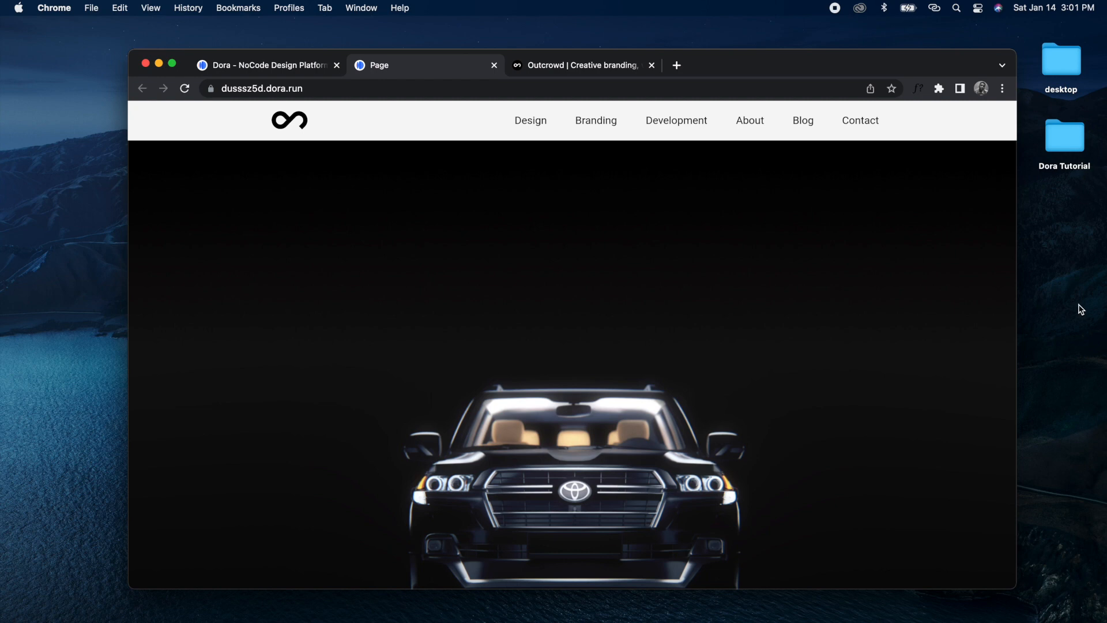
left_click_drag(1017, 320, 976, 323)
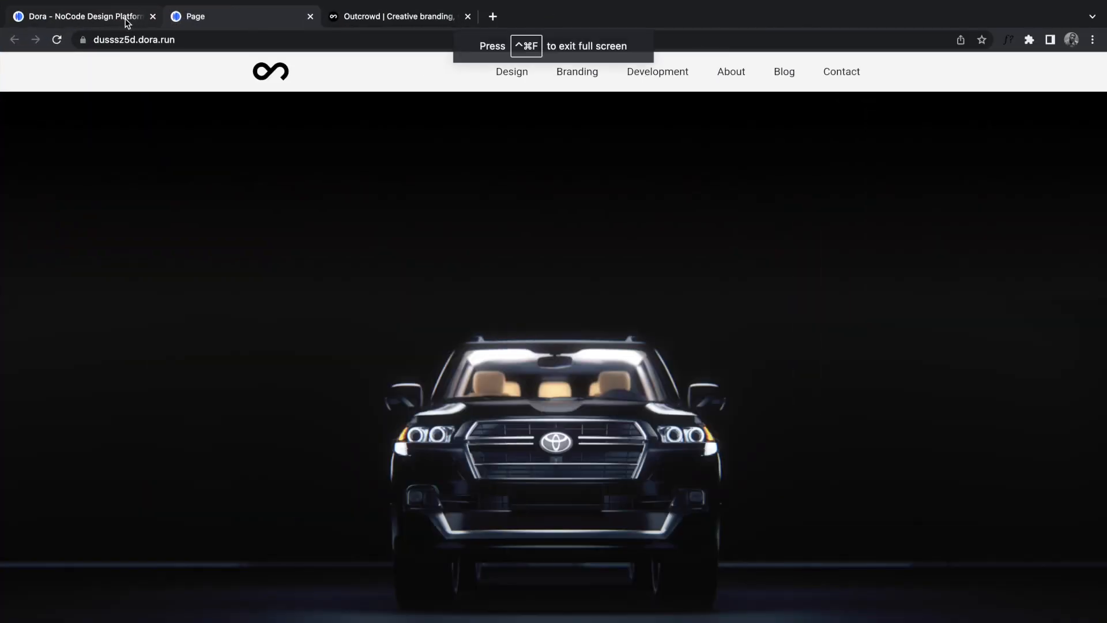
left_click(123, 19)
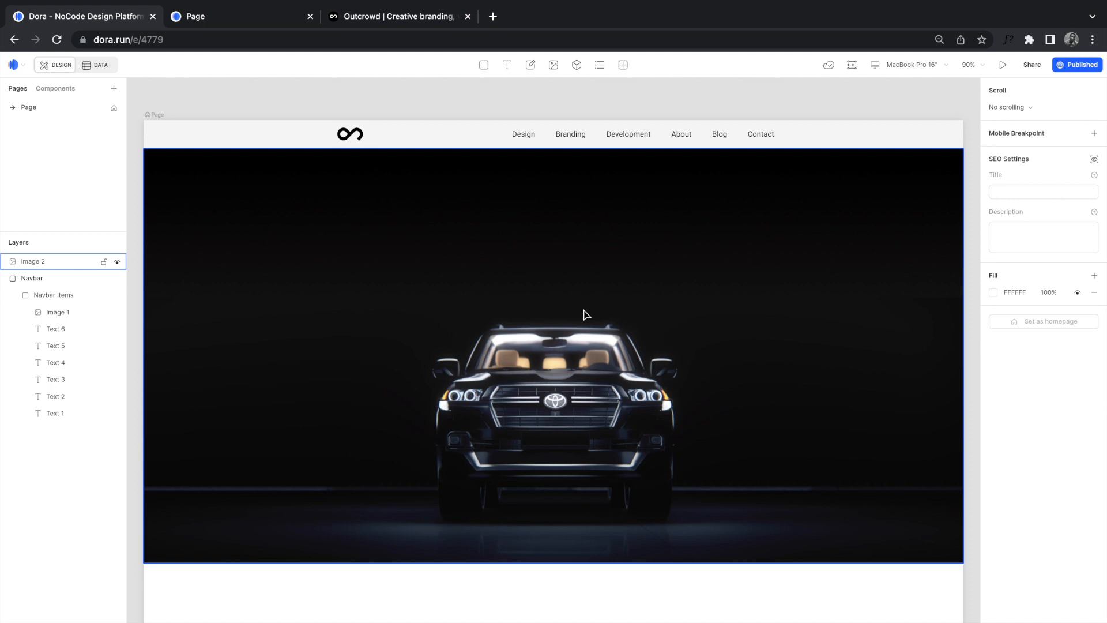
Step: Copy 'Toyota new vision' from the Outcrowd page and paste it as a new text layer on the hero
left_click(369, 16)
left_click_drag(386, 218, 714, 229)
key("super+c")
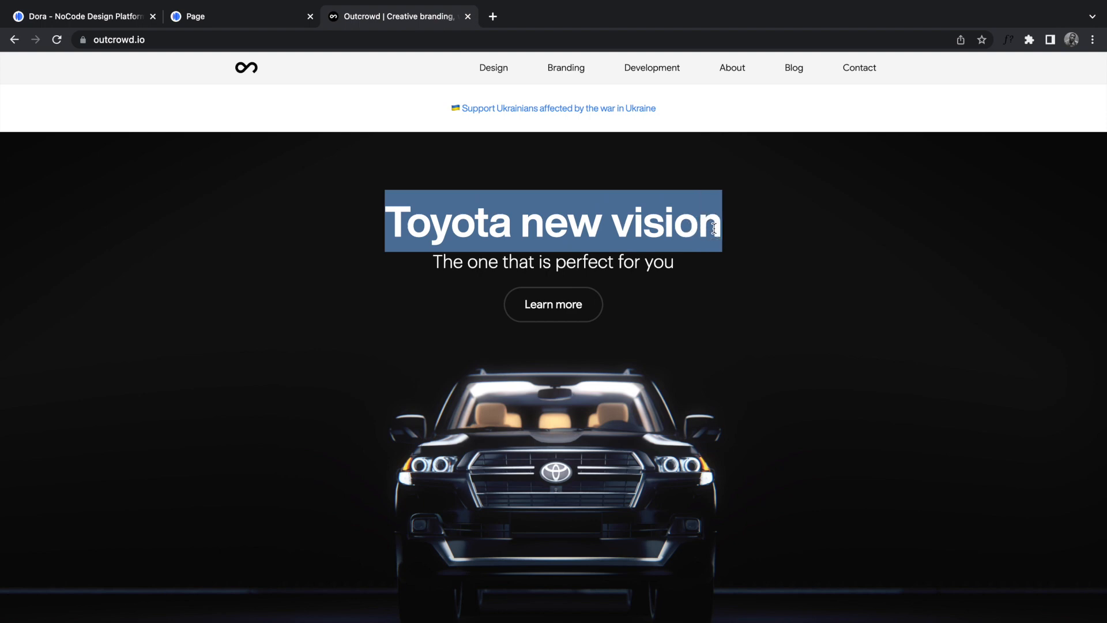
left_click(115, 18)
left_click(507, 64)
left_click(484, 216)
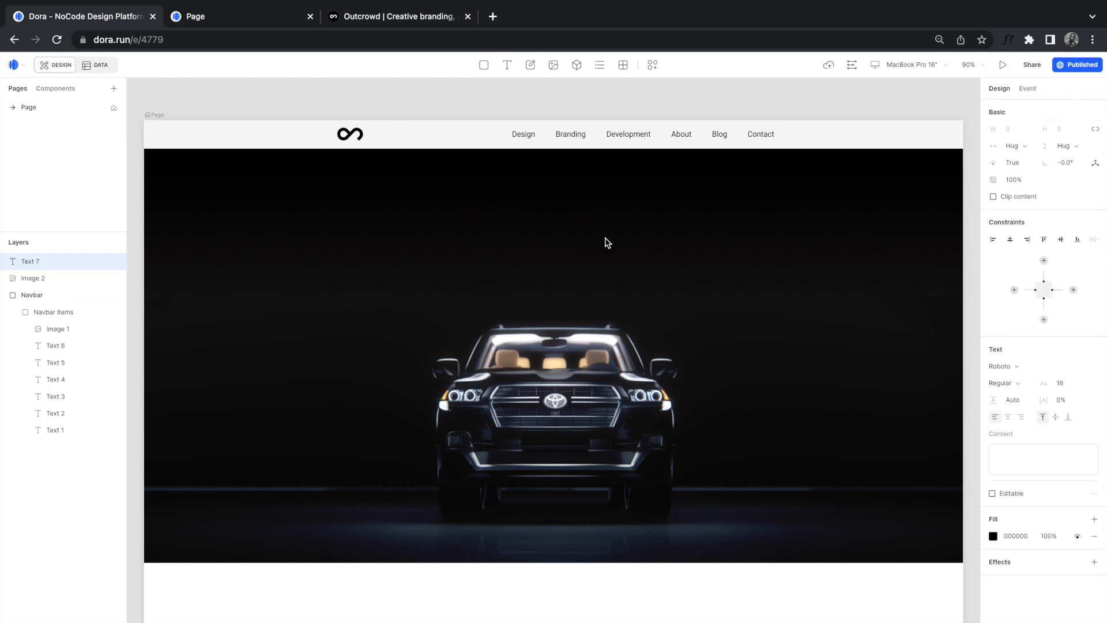
key("super+v")
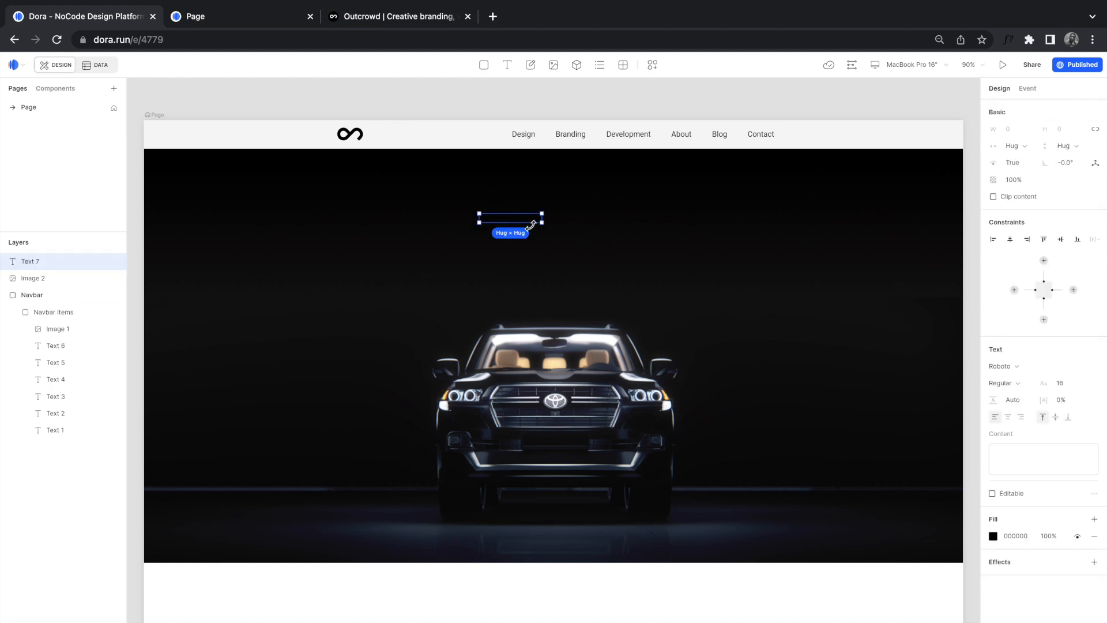
Step: Style the heading at size 80, Bold weight, with FFFFFF white fill
key("super+a")
left_click(1064, 384)
type("80")
key("Return")
left_click(1001, 383)
left_click(1028, 468)
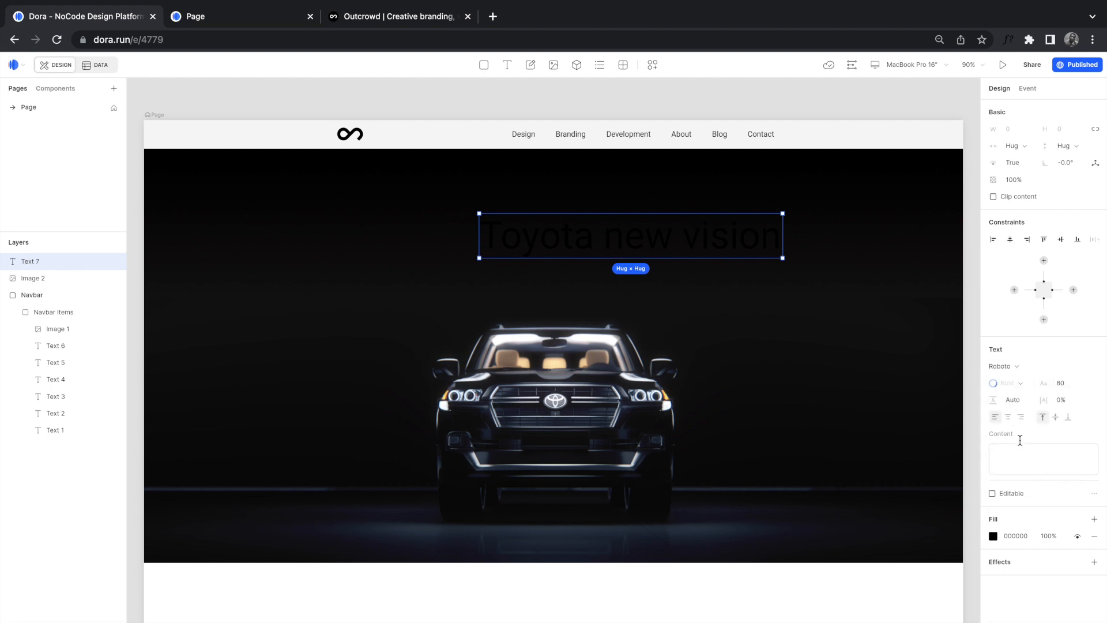
left_click(993, 536)
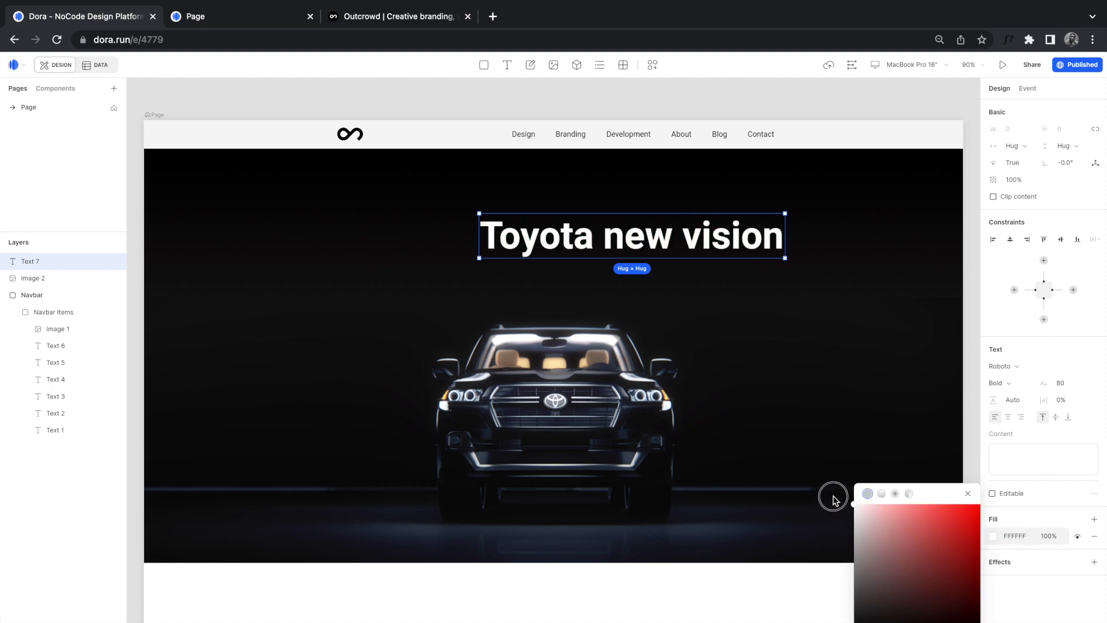
left_click(755, 347)
Step: Drag the Toyota heading up and left into position on the hero
left_click(692, 245)
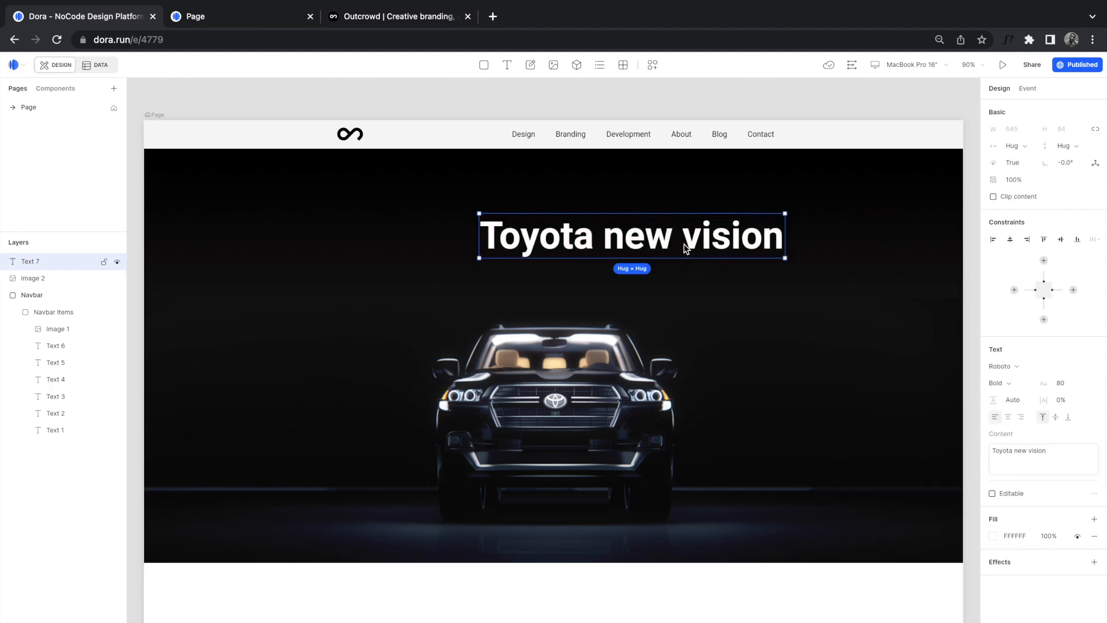
left_click_drag(700, 243, 637, 231)
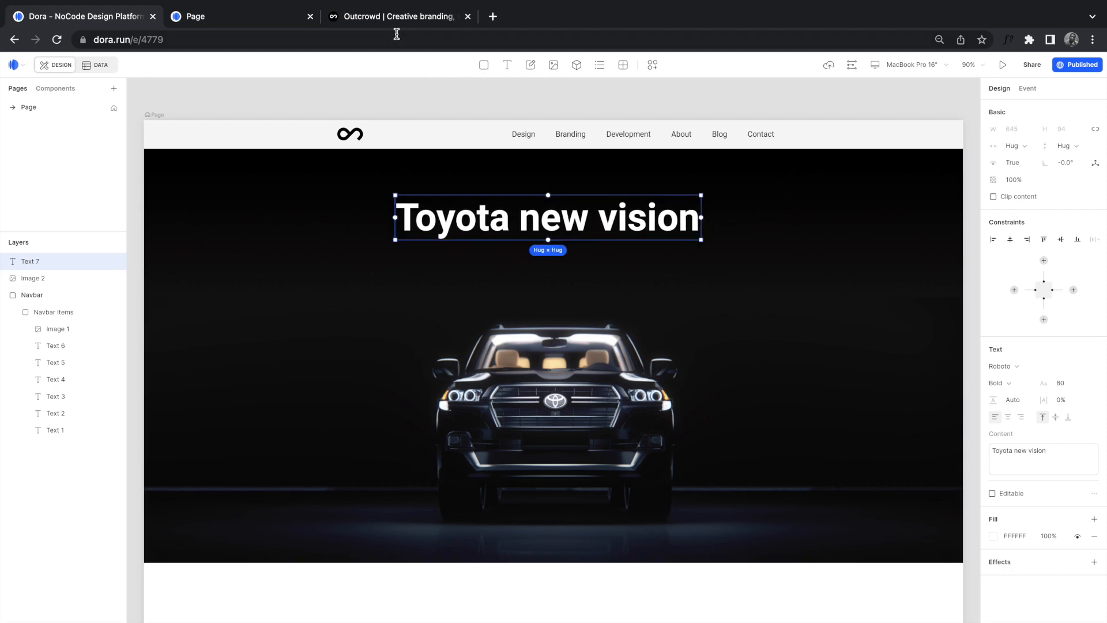
left_click(386, 18)
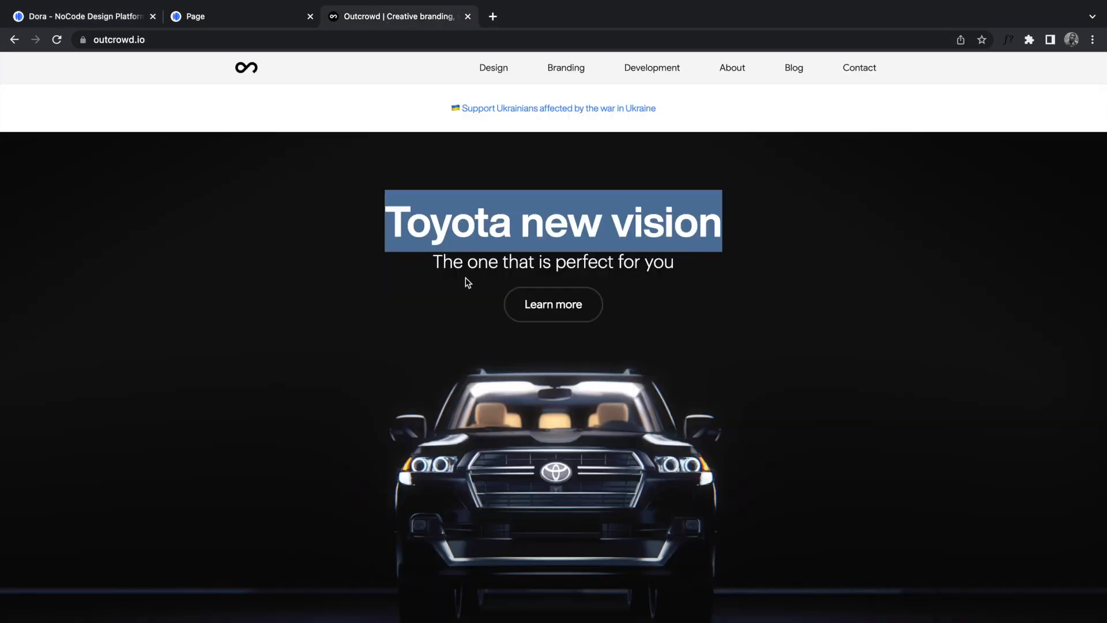
Step: Copy 'The one that is perfect for you' from Outcrowd and paste it as a text layer below the heading
left_click_drag(436, 258, 678, 271)
key("ctrl+c")
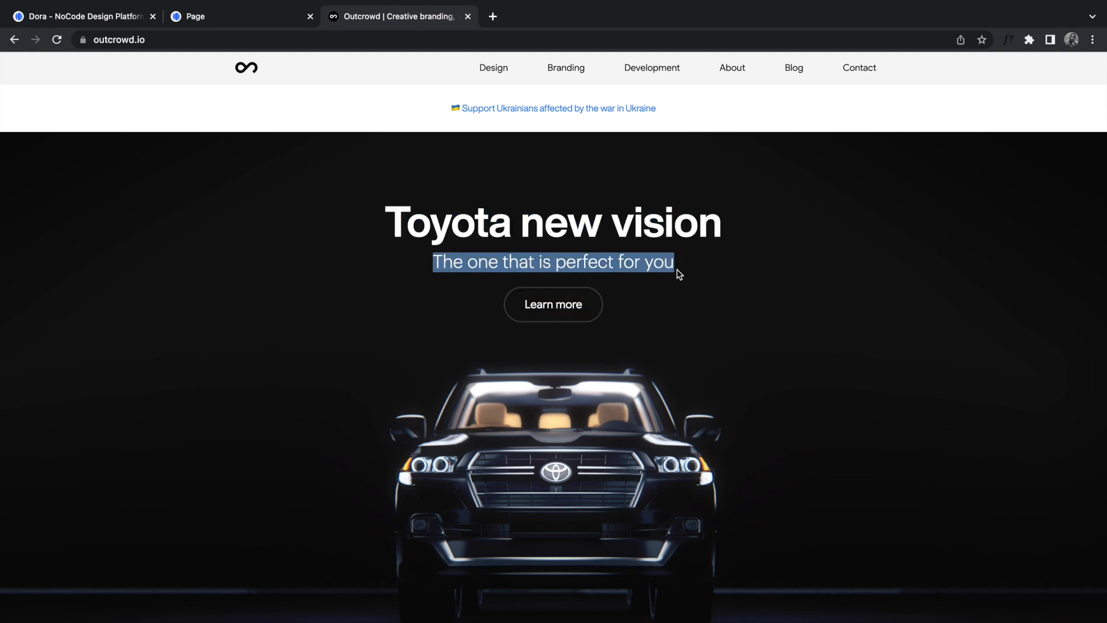
left_click(113, 17)
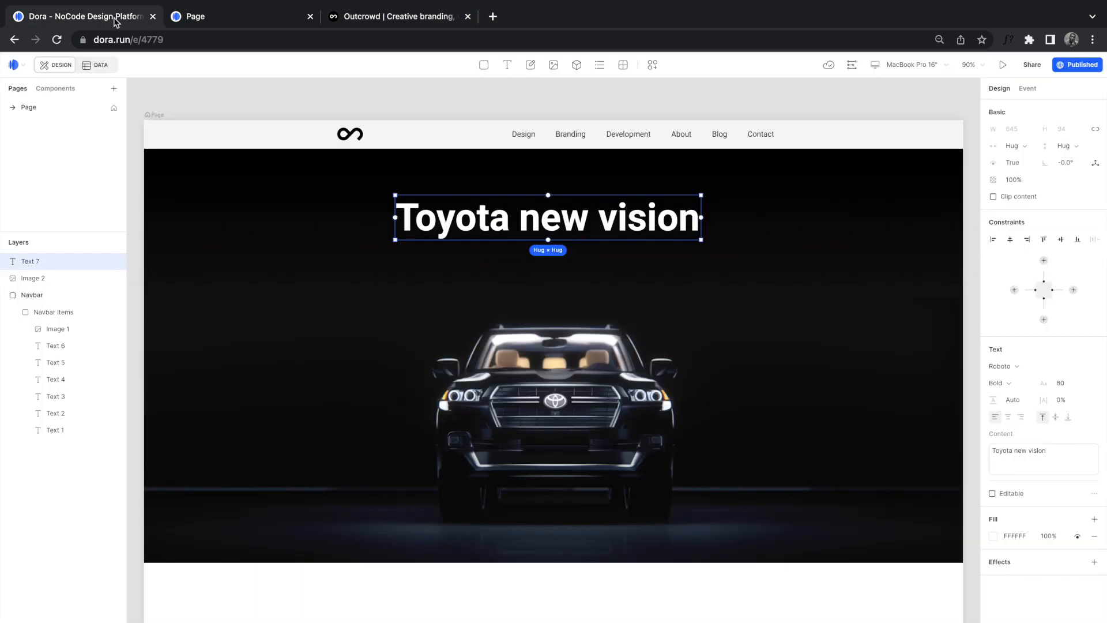
left_click(458, 283)
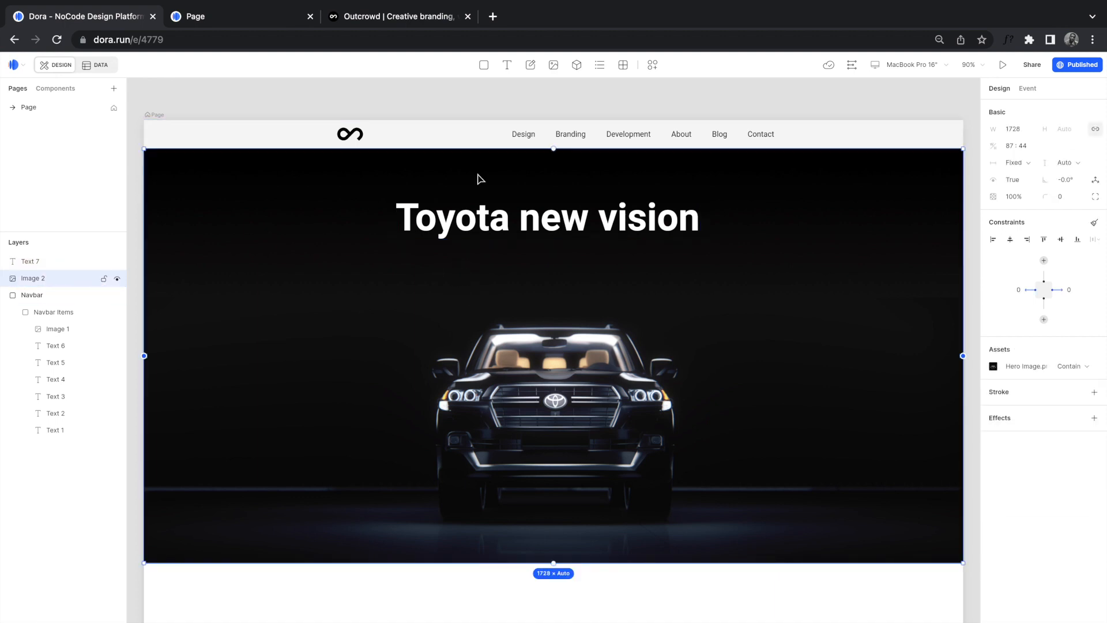
left_click(507, 65)
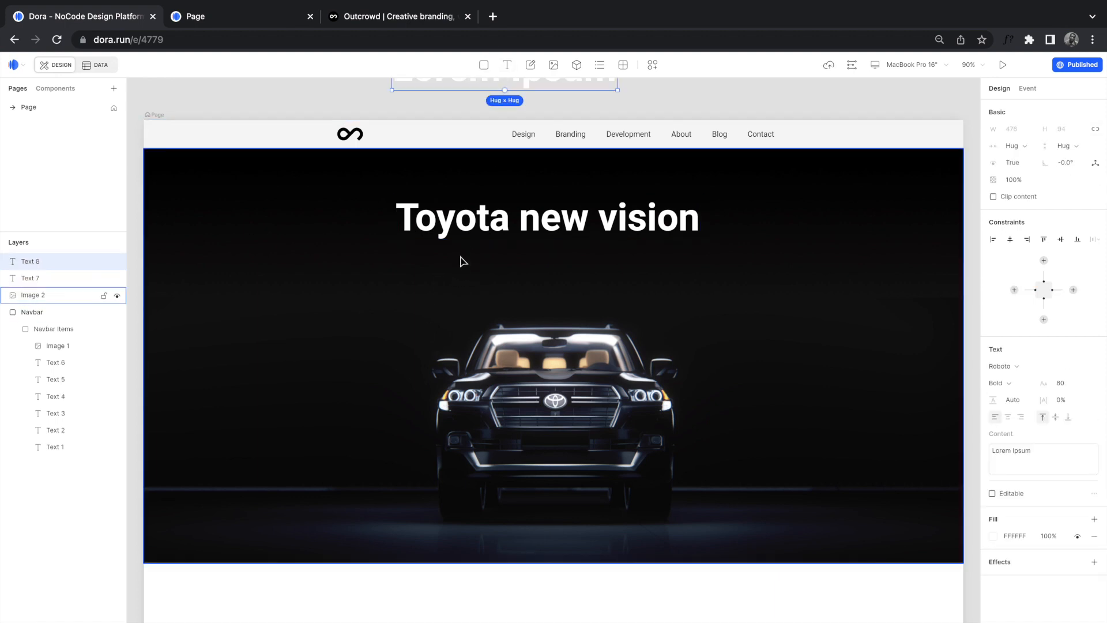
key("Delete")
key("t")
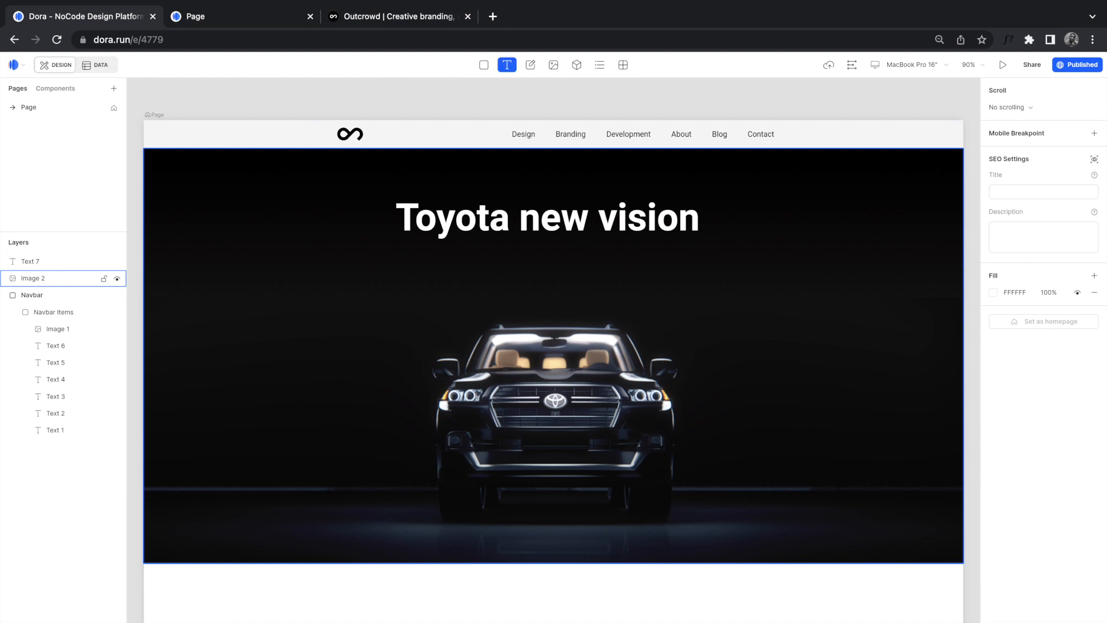
left_click(476, 258)
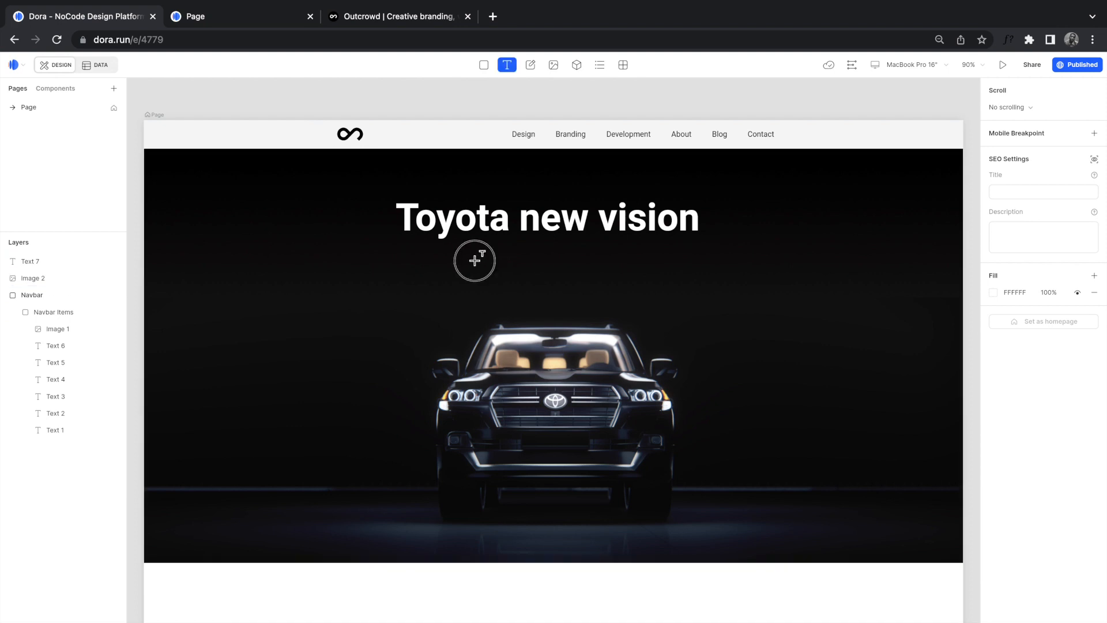
key("ctrl+v")
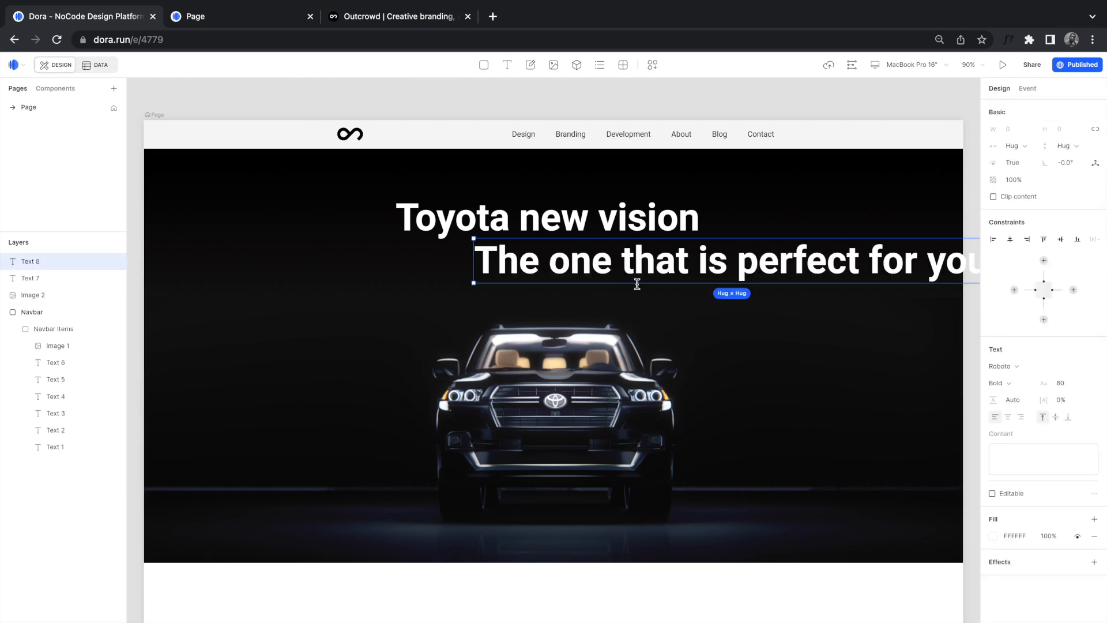
Step: Set the subtitle to font size 26 with Light weight
key("ctrl+a")
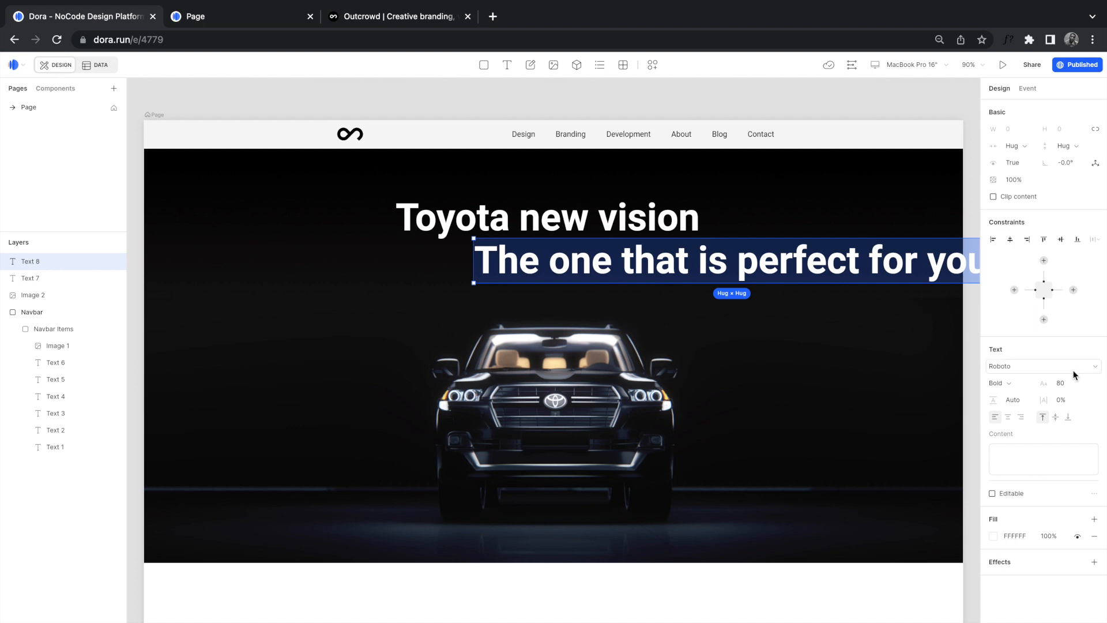
left_click(1066, 384)
type("26")
key("Return")
left_click(1013, 383)
left_click(1018, 418)
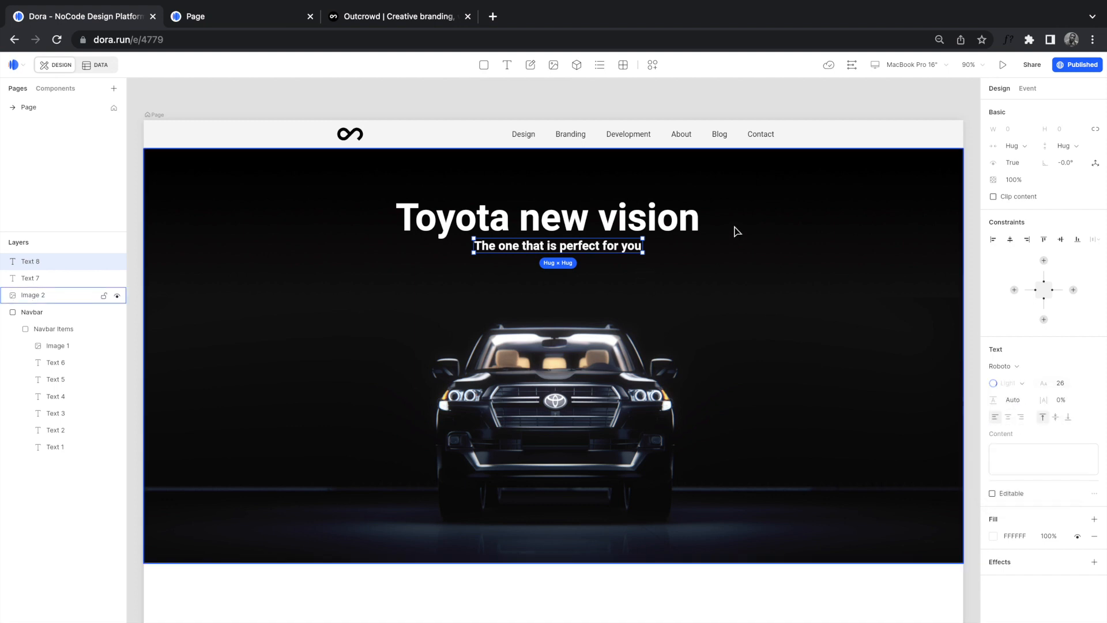
left_click(658, 221)
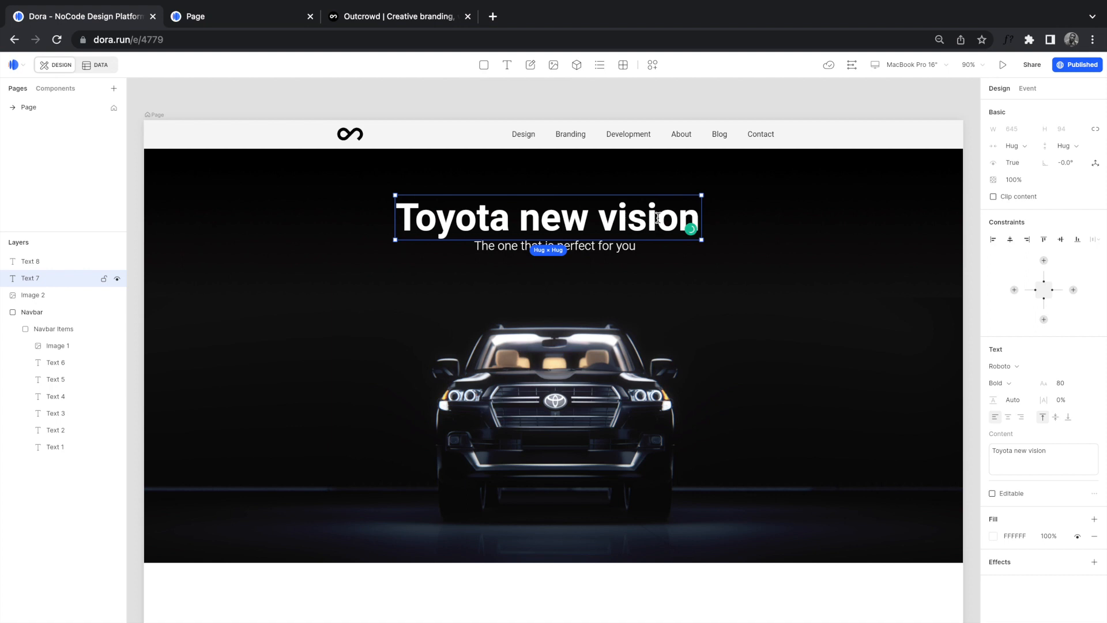
Step: Reduce the heading to size 68 and drag the heading and subtitle onto the centre guide
left_click(1062, 382)
key("Return")
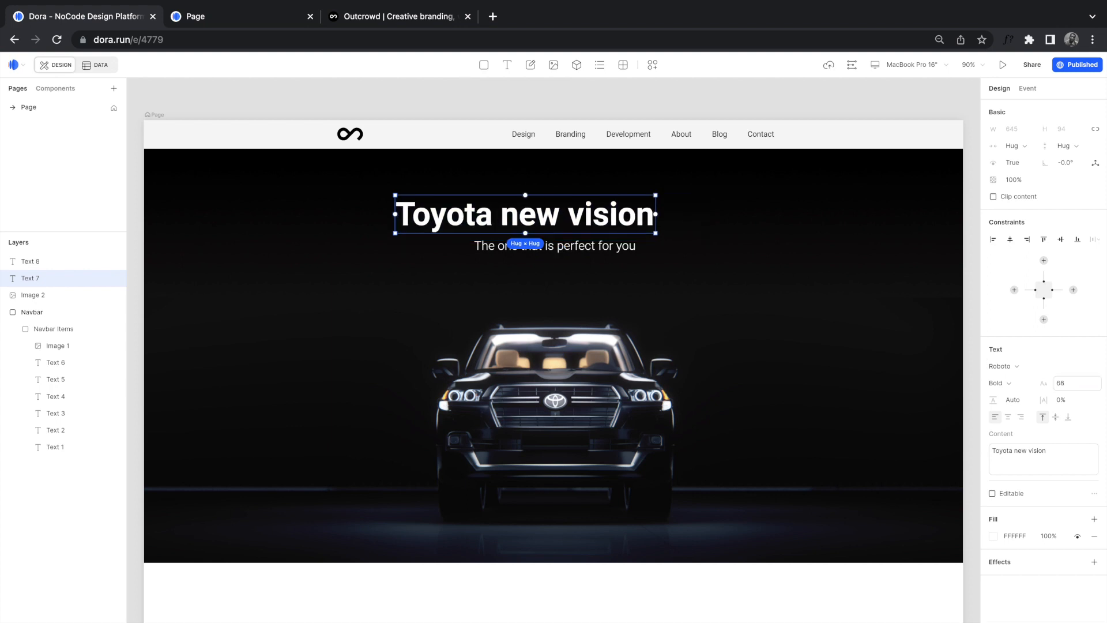
left_click(600, 215)
left_click_drag(600, 215, 621, 210)
left_click(601, 249)
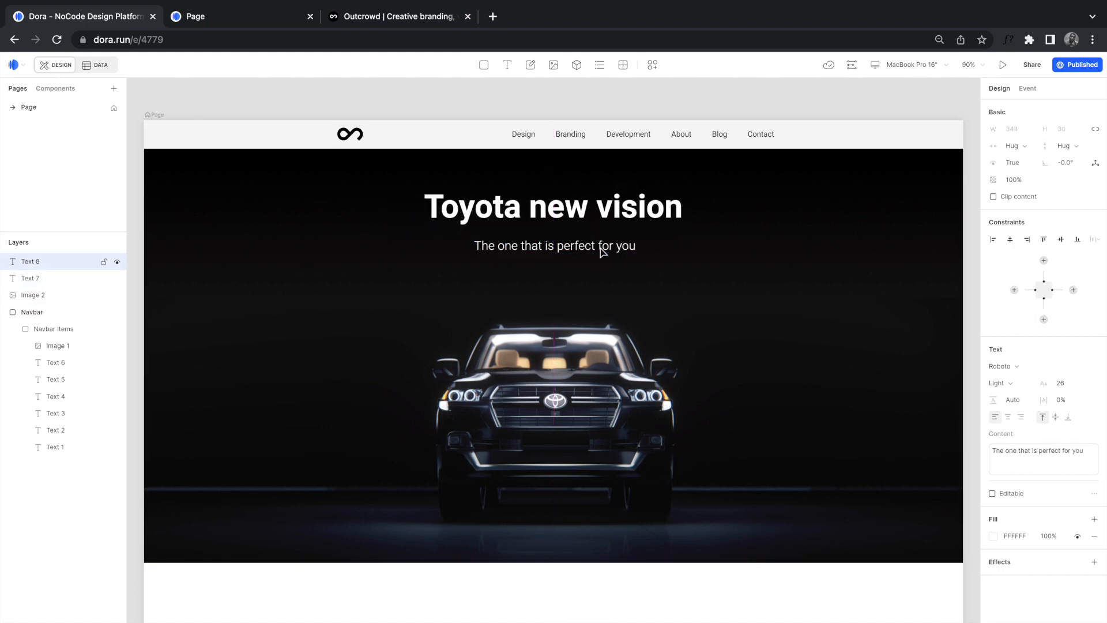
left_click_drag(588, 249, 584, 241)
Step: Align the heading and subtitle on their horizontal centres
left_click(592, 215)
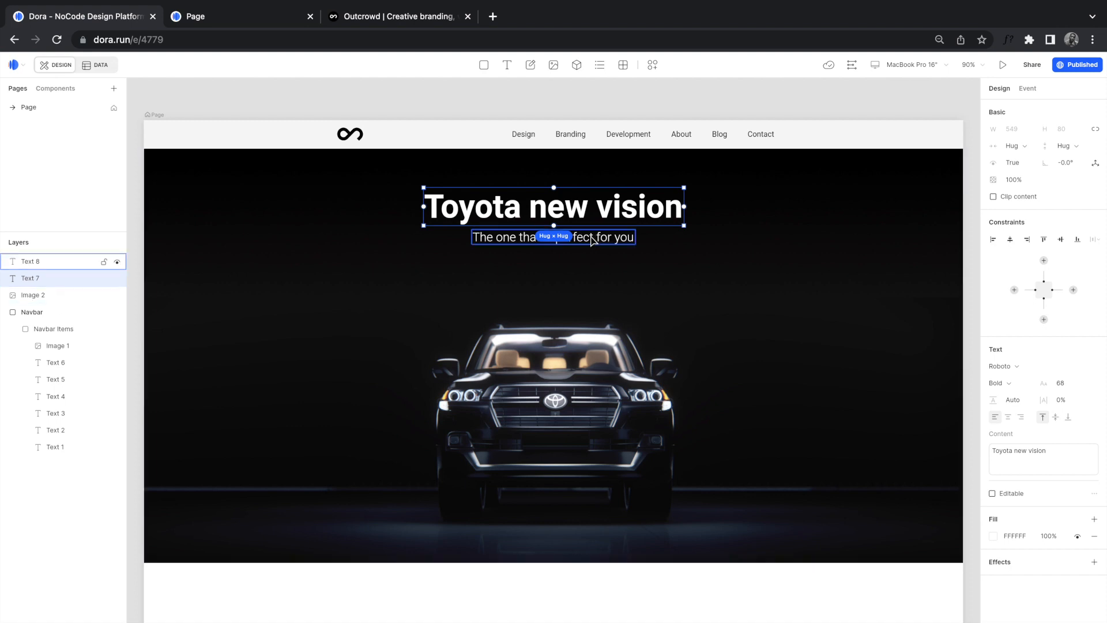
left_click(580, 239, "shift")
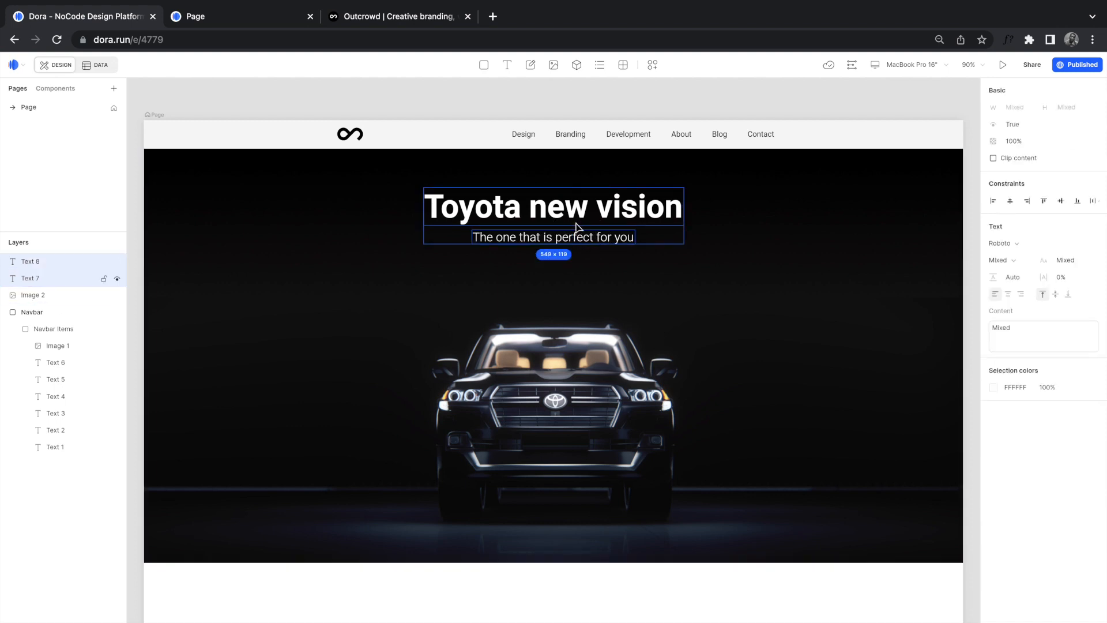
left_click(1010, 201)
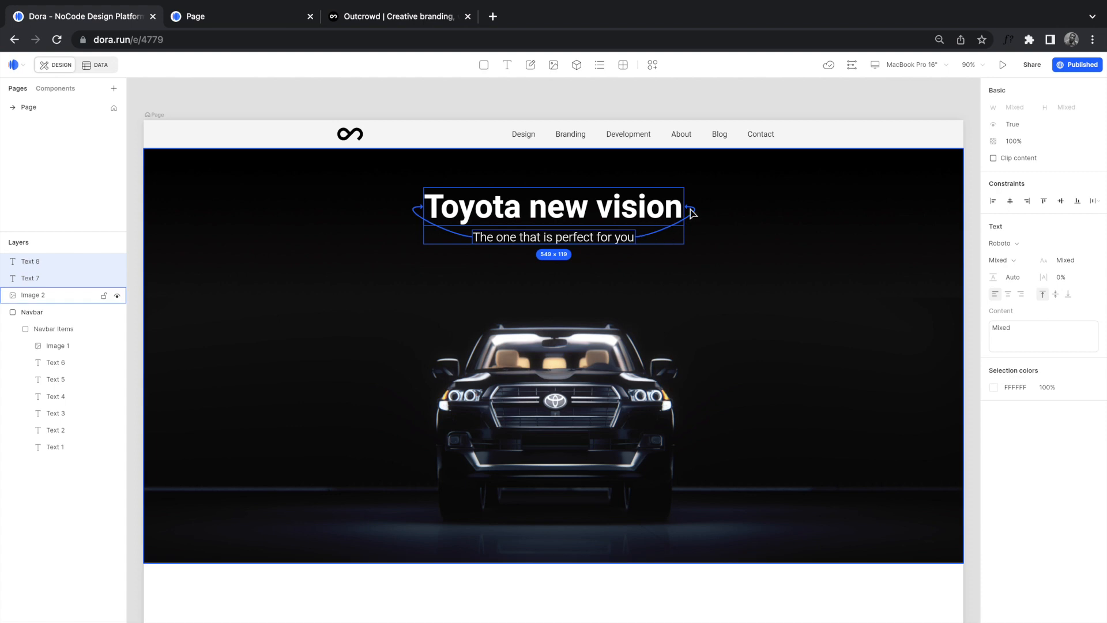
left_click(713, 257)
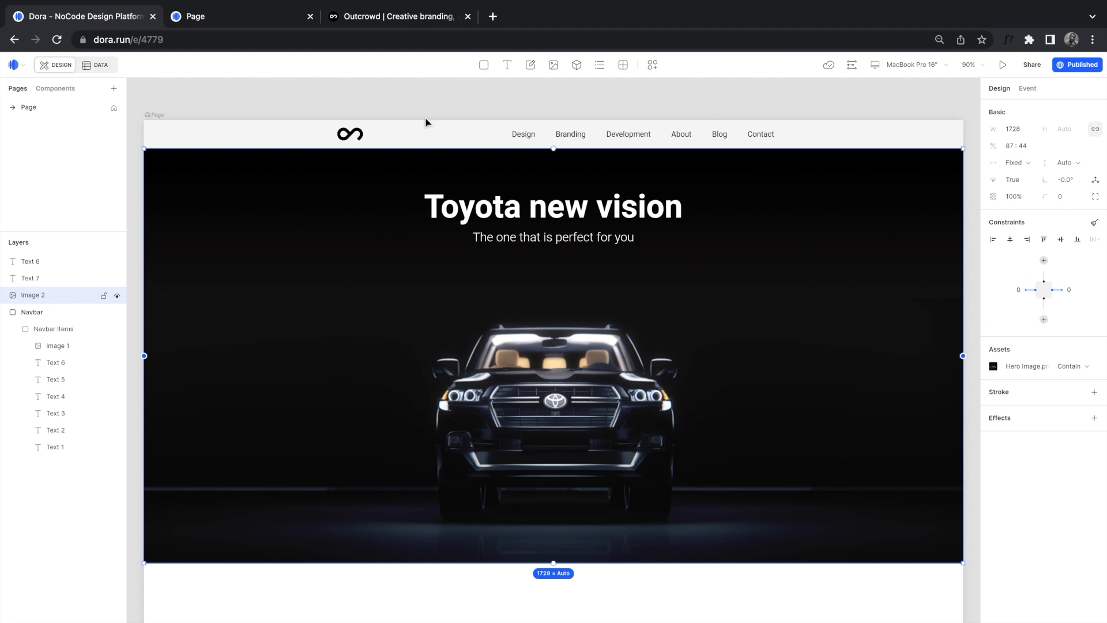
left_click(265, 18)
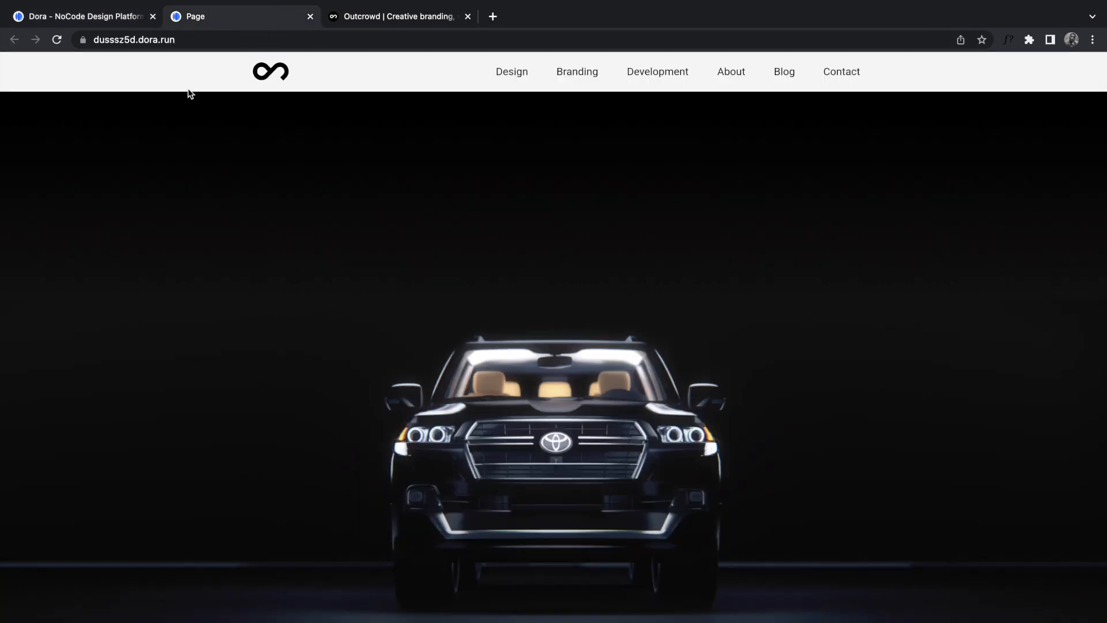
left_click(56, 41)
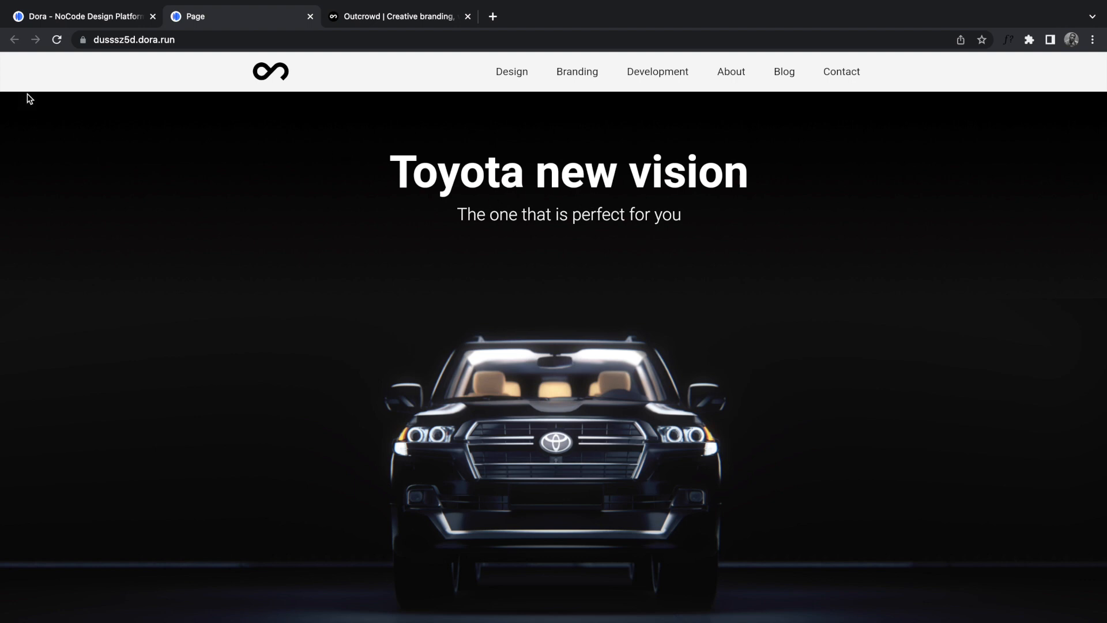
left_click(45, 25)
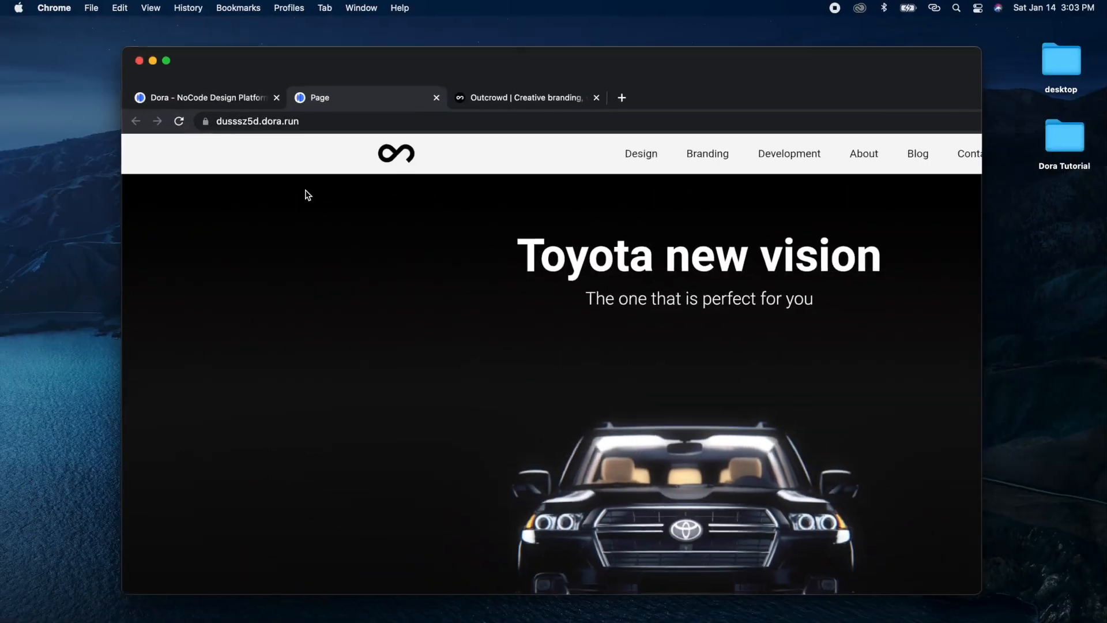
left_click_drag(974, 273, 857, 273)
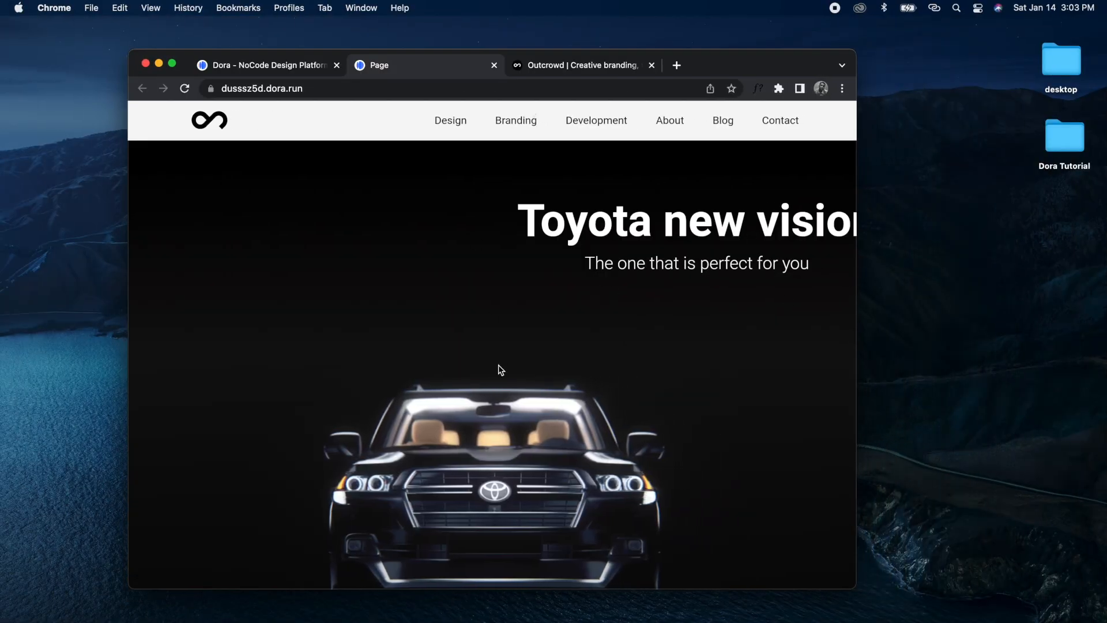
left_click_drag(855, 265, 901, 260)
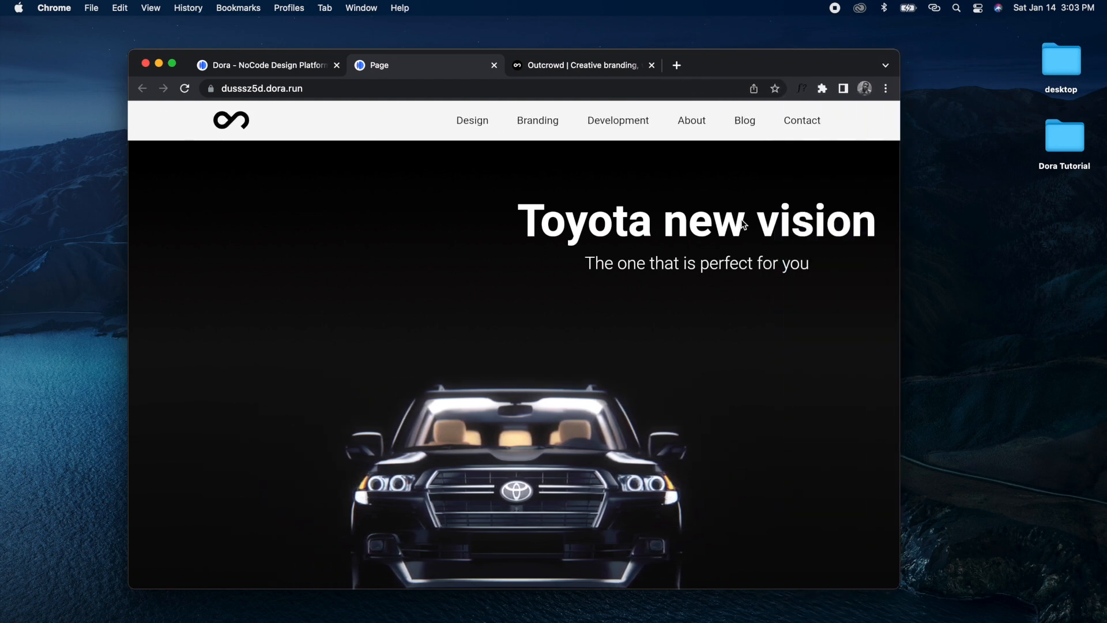
left_click(173, 67)
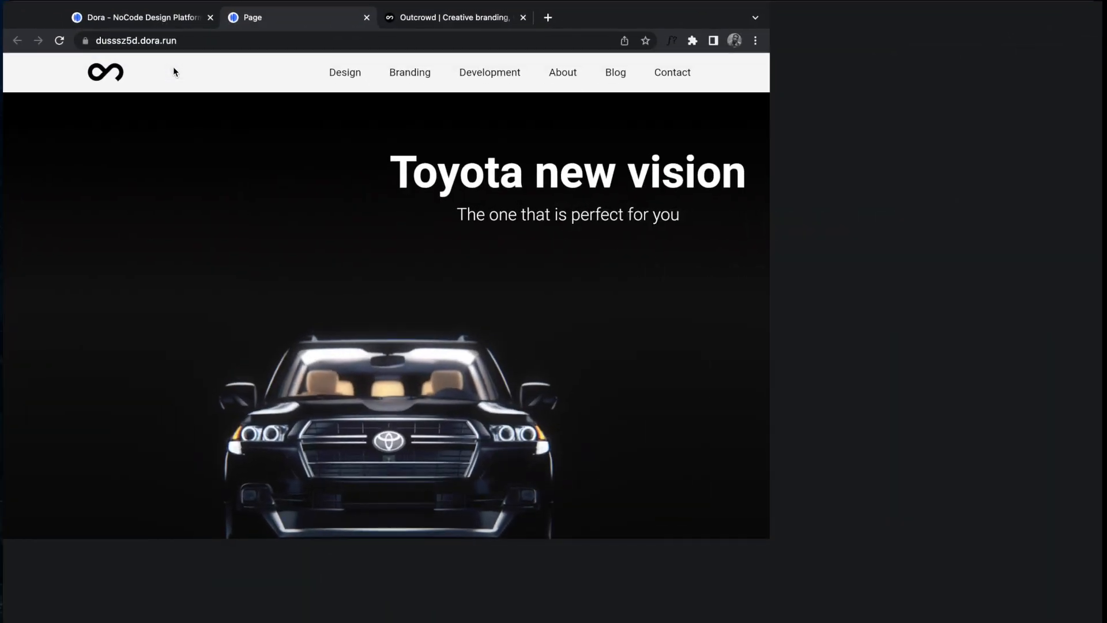
Step: Group Text 7 and Text 8 into Container 1 with left and right constraints enabled
left_click(90, 17)
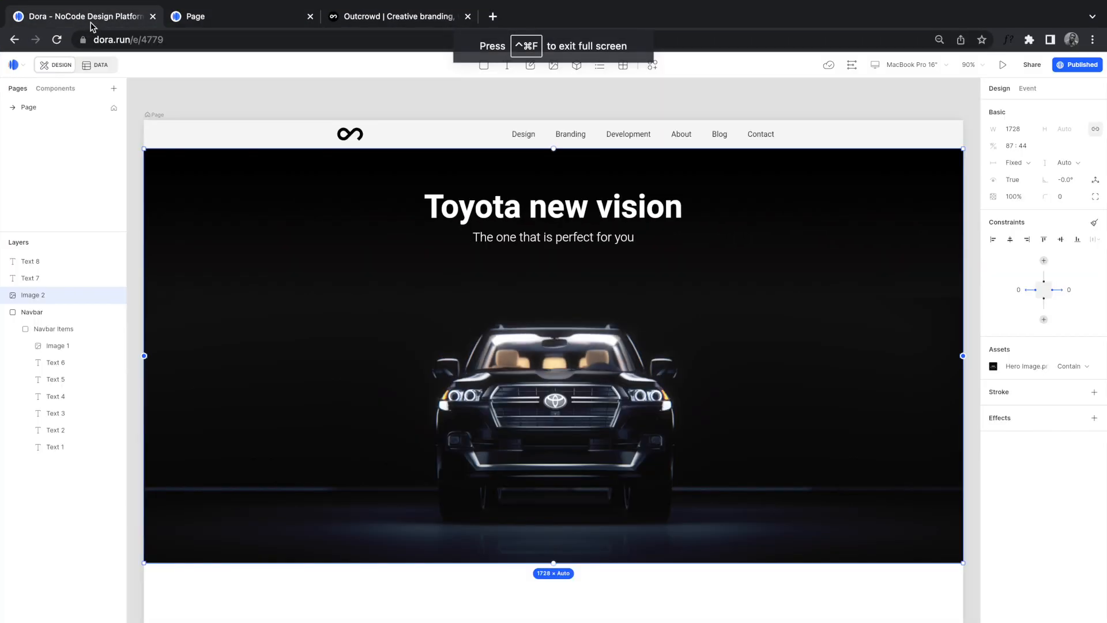
left_click(608, 207)
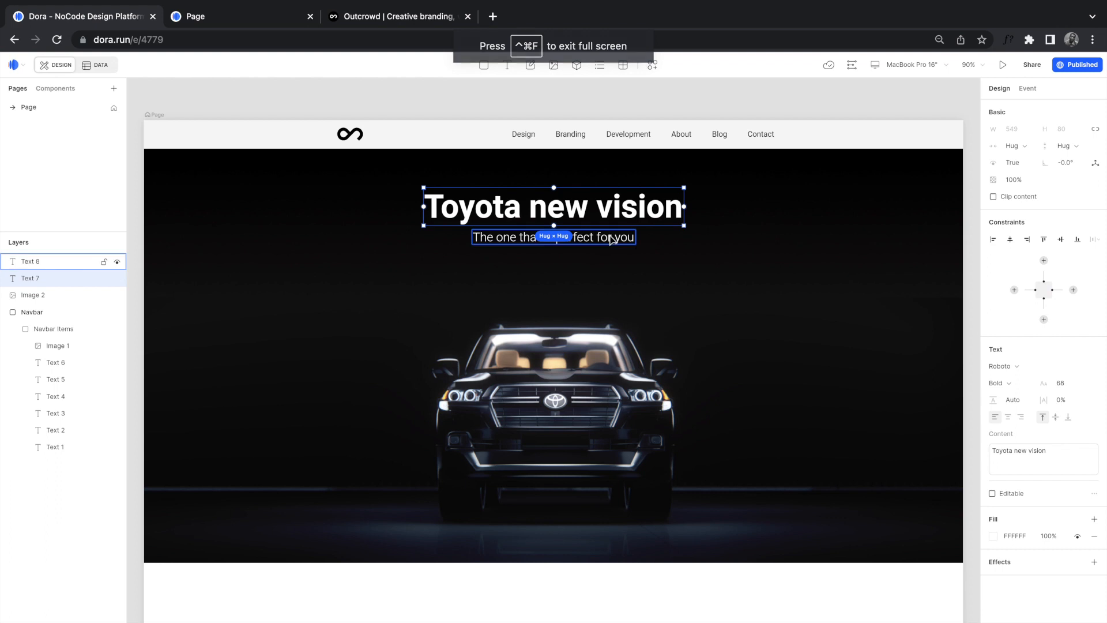
left_click(611, 236, "shift")
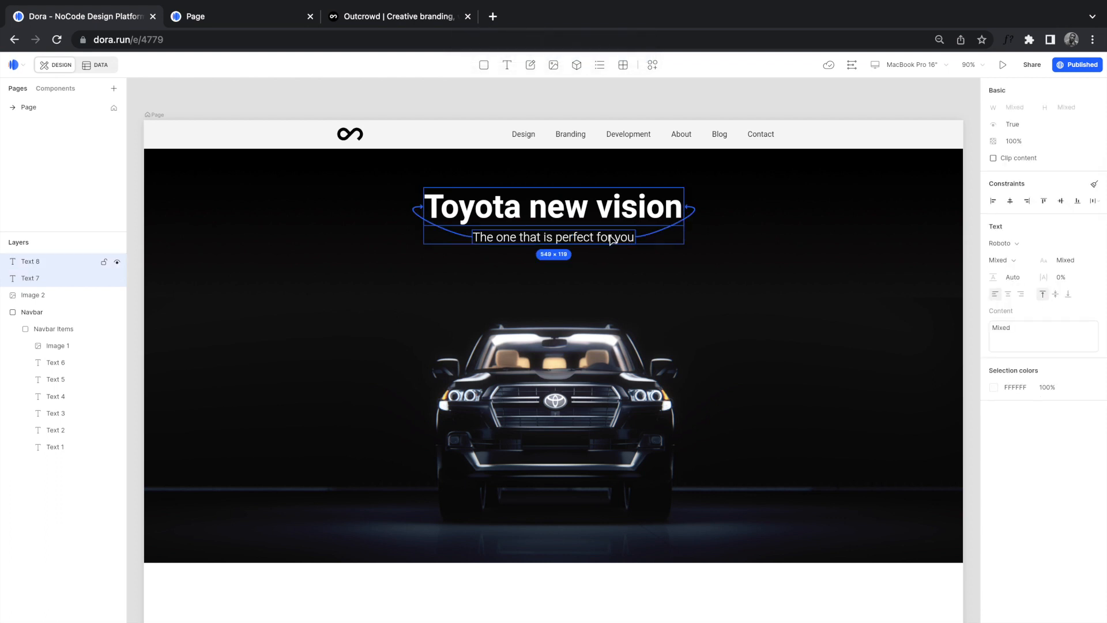
key("super+g")
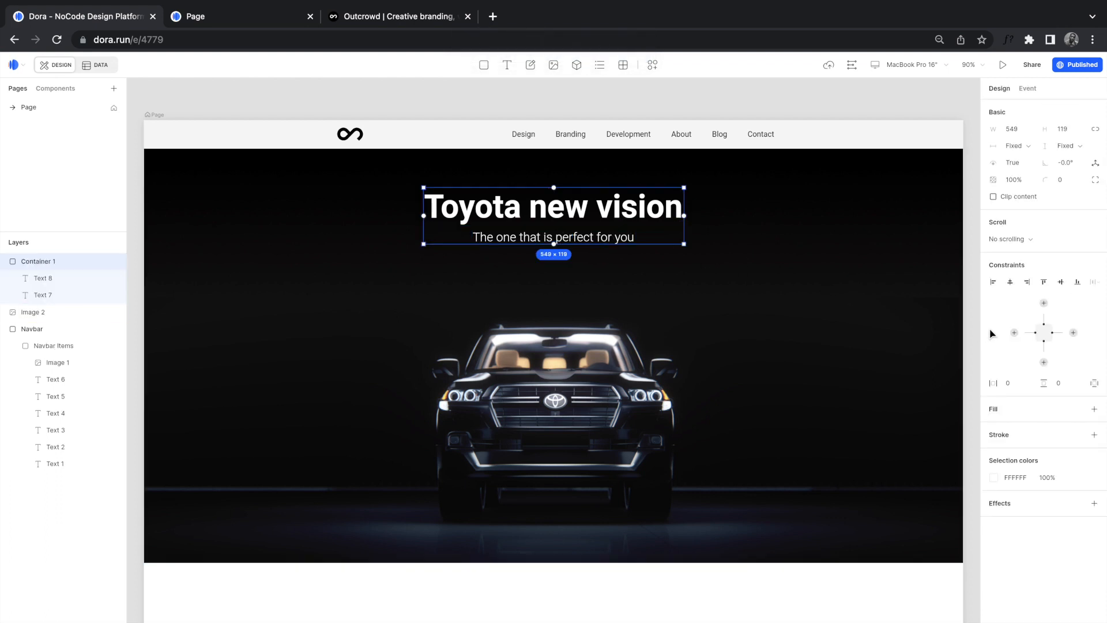
left_click(1014, 333)
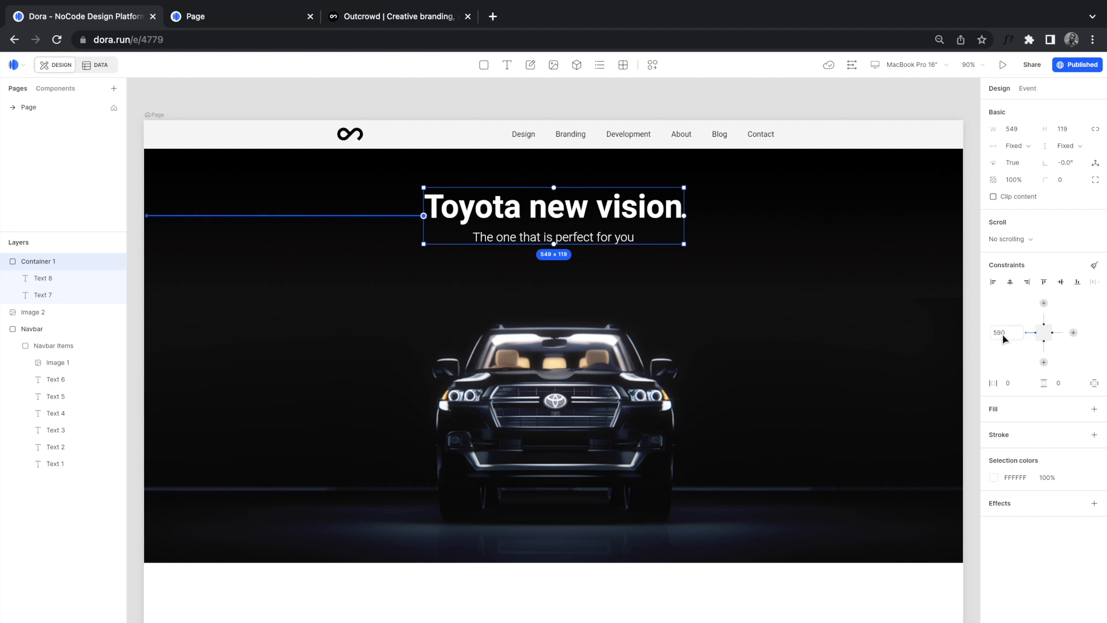
left_click(1073, 333)
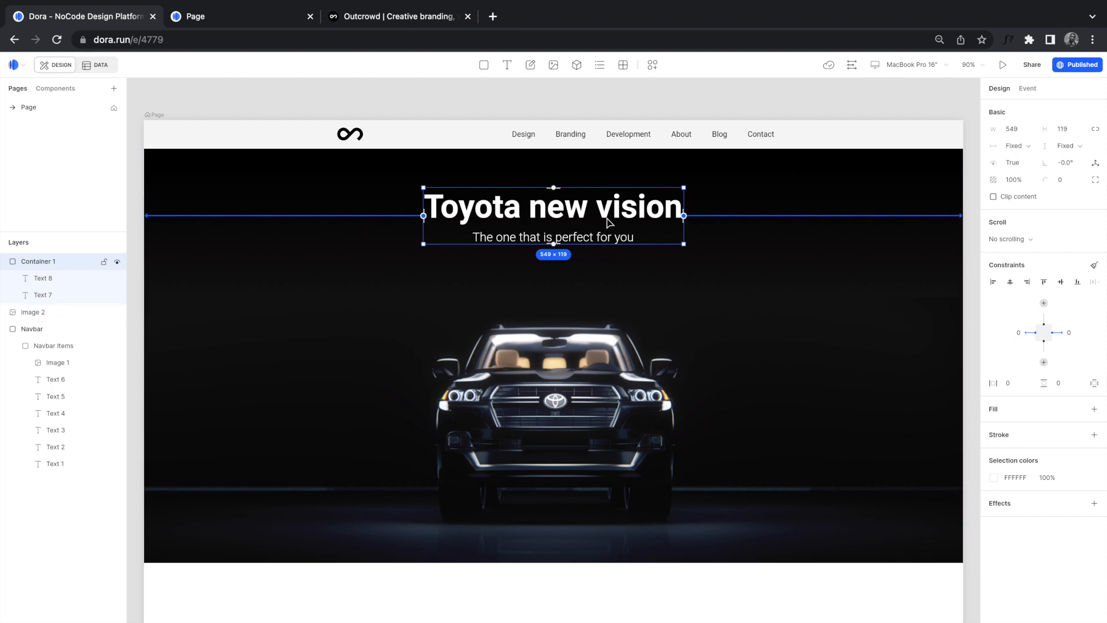
Step: Reload the published page and resize the window to confirm the hero text stays centred
left_click(235, 17)
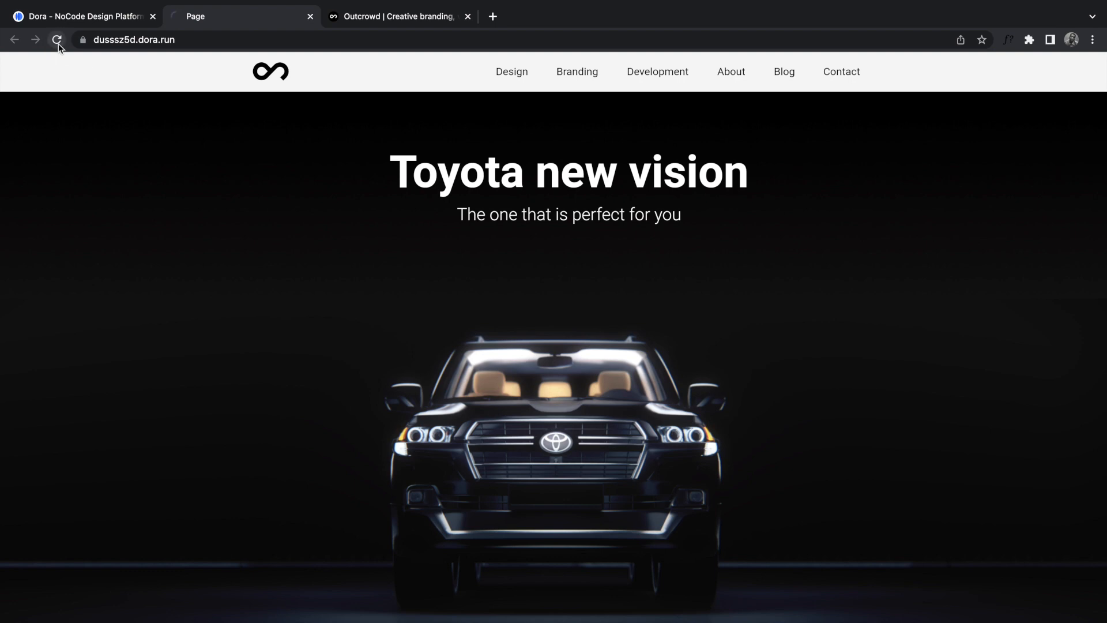
left_click(57, 40)
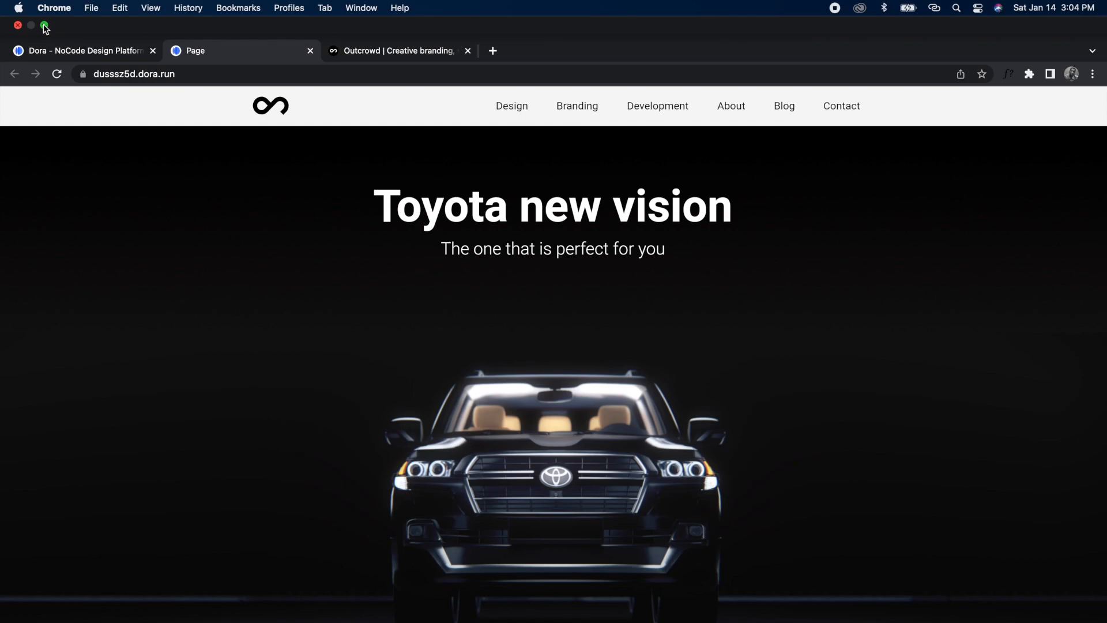
left_click(45, 27)
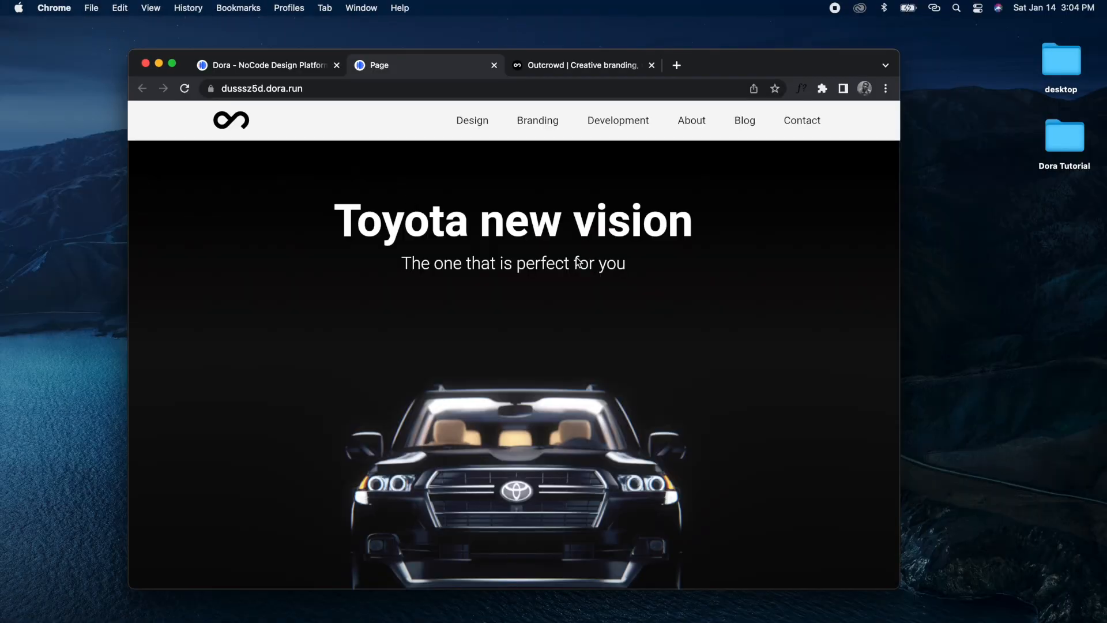
left_click_drag(902, 282, 1086, 288)
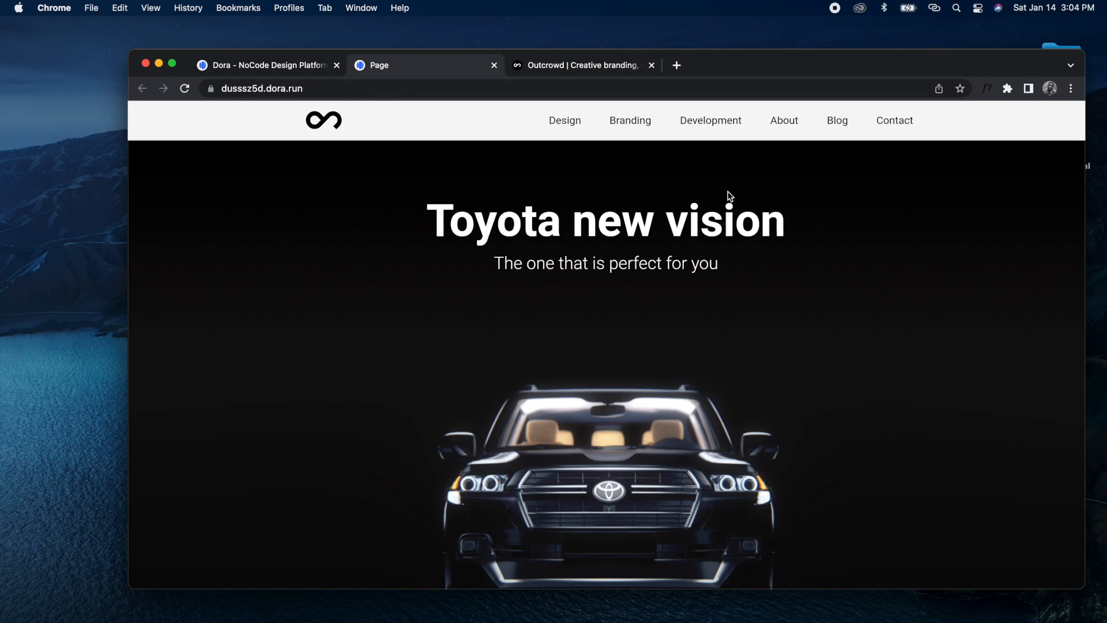
left_click(172, 63)
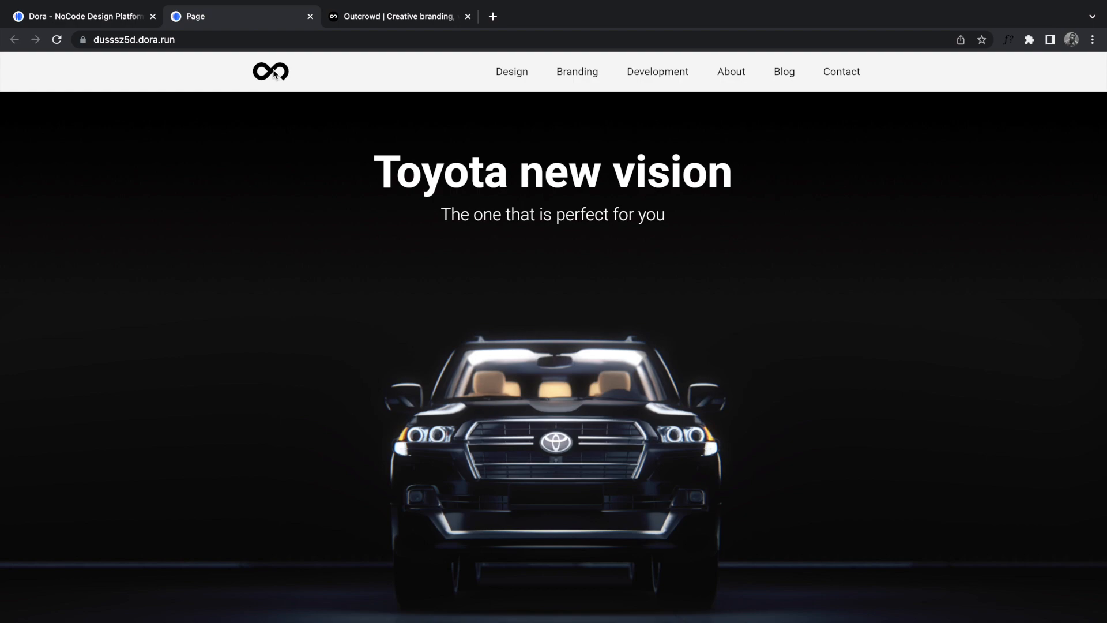
mouse_move(81, 30)
left_click(44, 23)
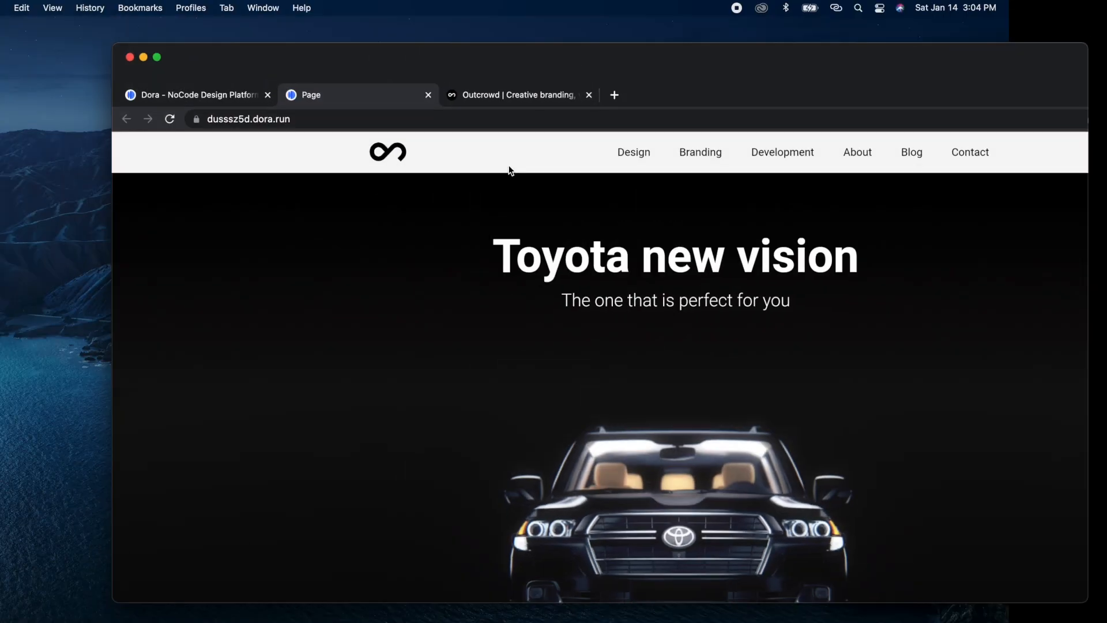
left_click_drag(1084, 265, 805, 267)
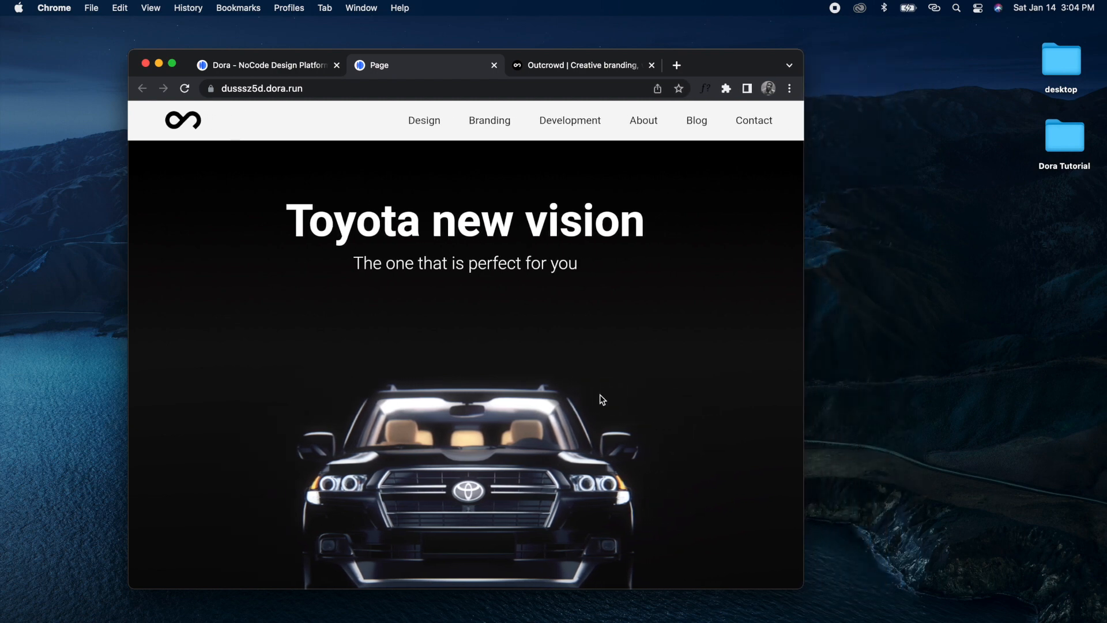
left_click_drag(804, 366, 1024, 371)
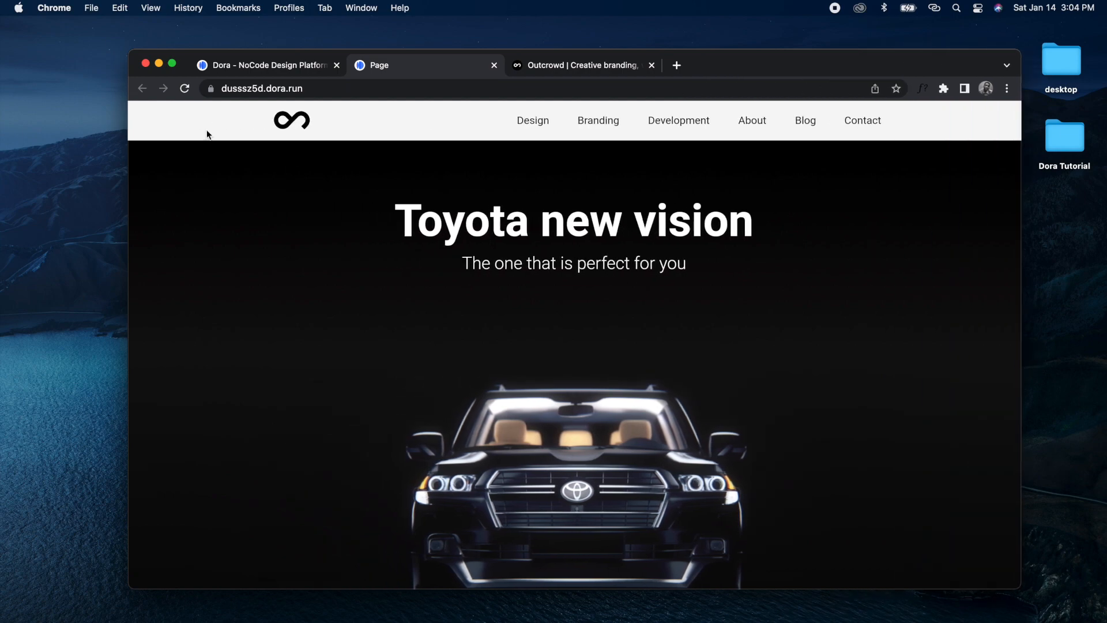
left_click(172, 64)
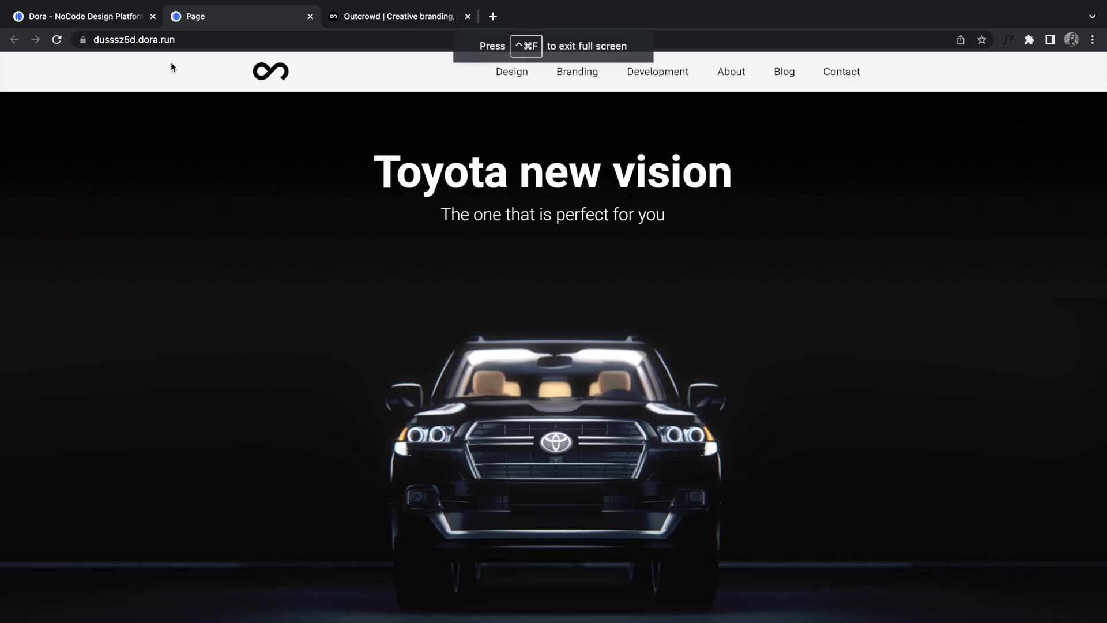
Step: Check the published page and the Outcrowd Learn more button for reference
left_click(109, 23)
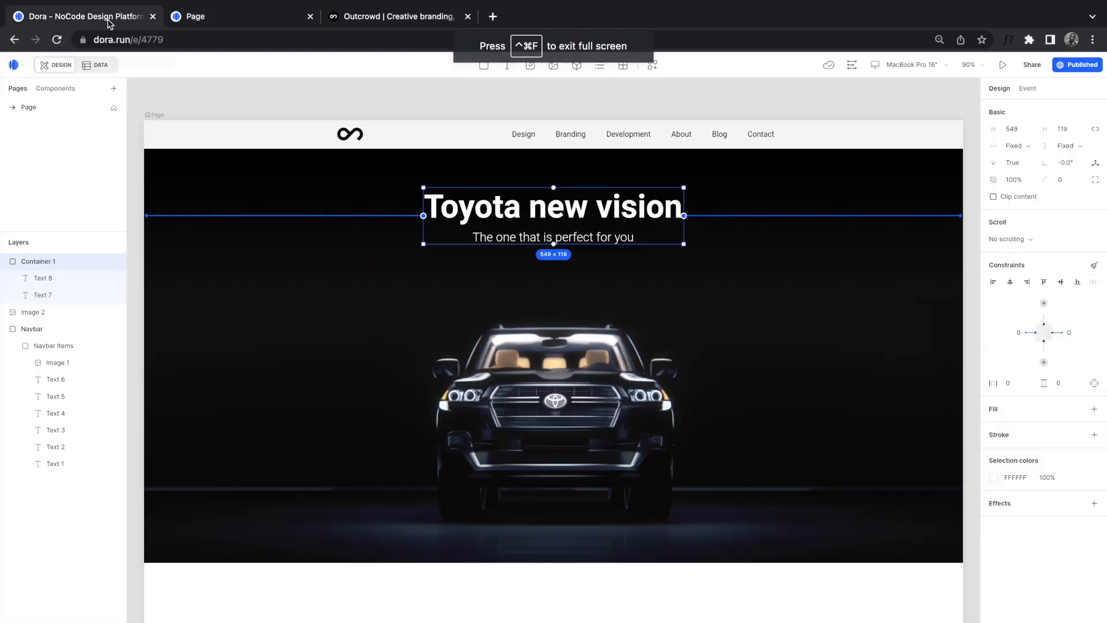
left_click(420, 280)
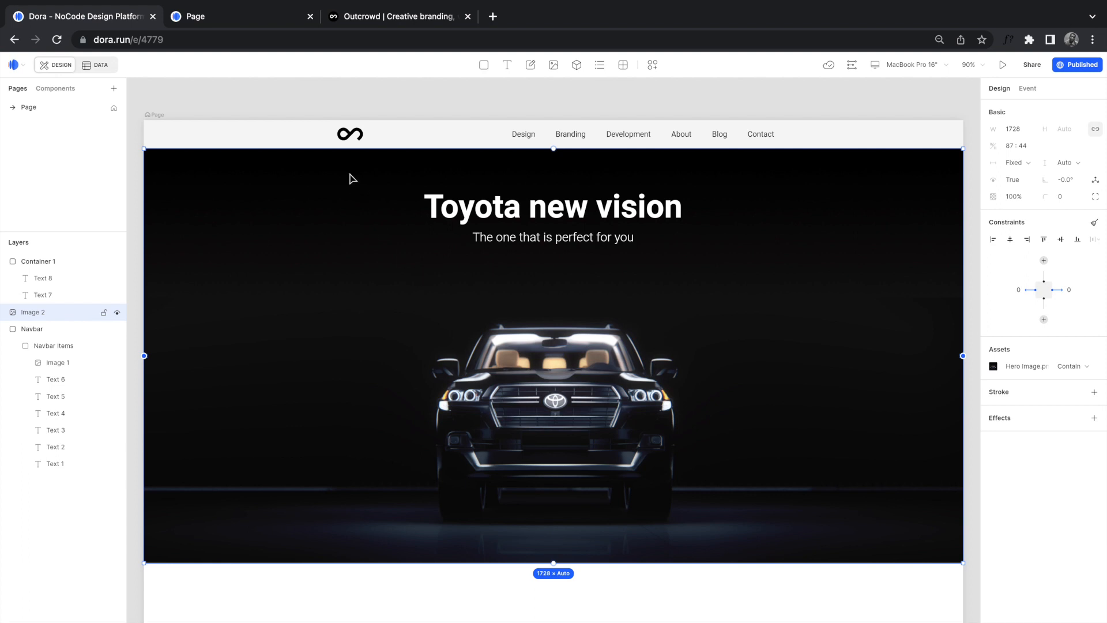
left_click(252, 25)
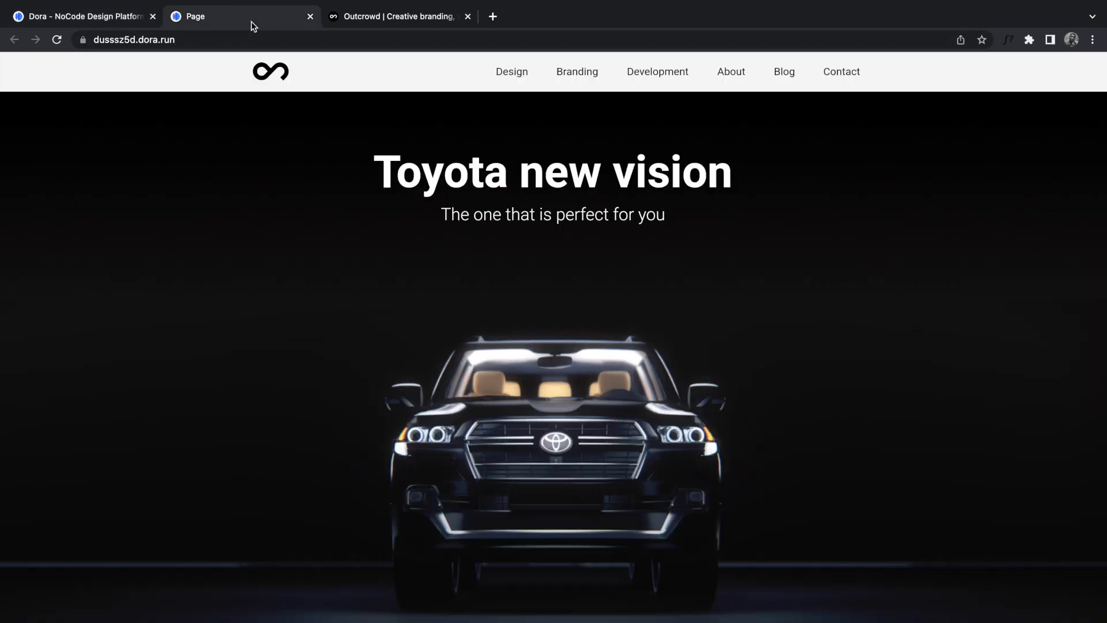
left_click(353, 20)
left_click(720, 324)
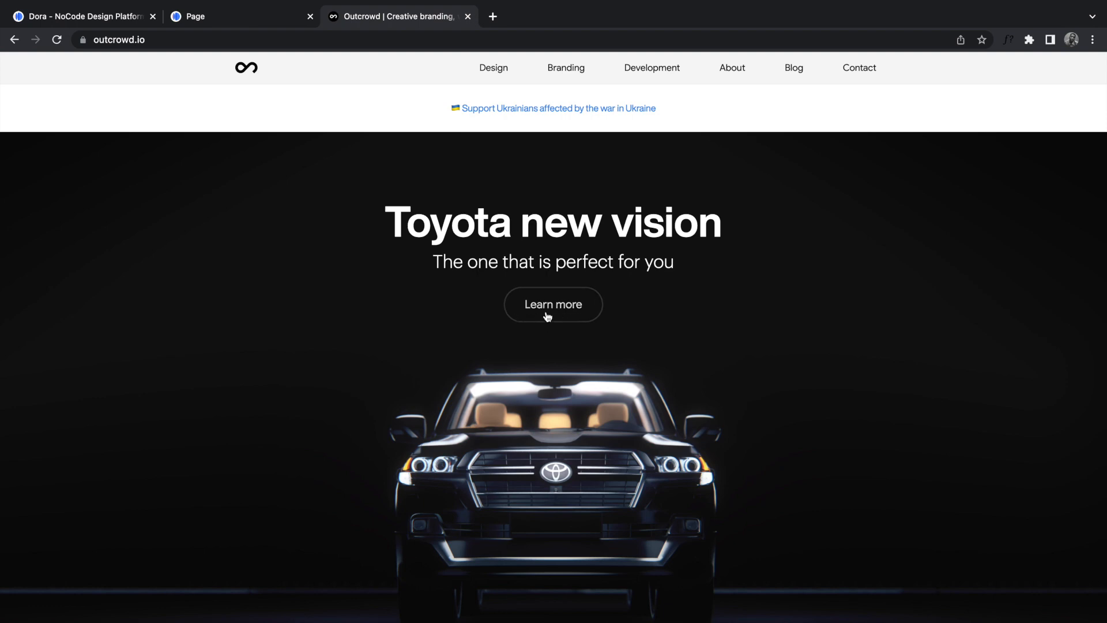
left_click(97, 17)
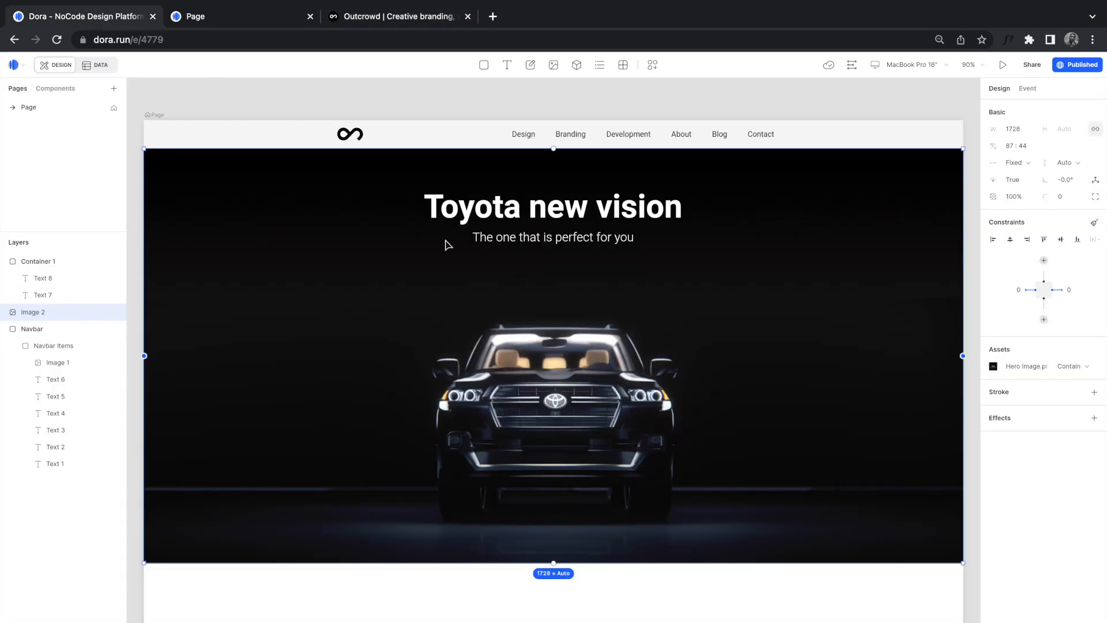
Step: Draw a button rectangle below the subtitle with a 100 corner radius
left_click(484, 65)
left_click_drag(508, 266, 598, 292)
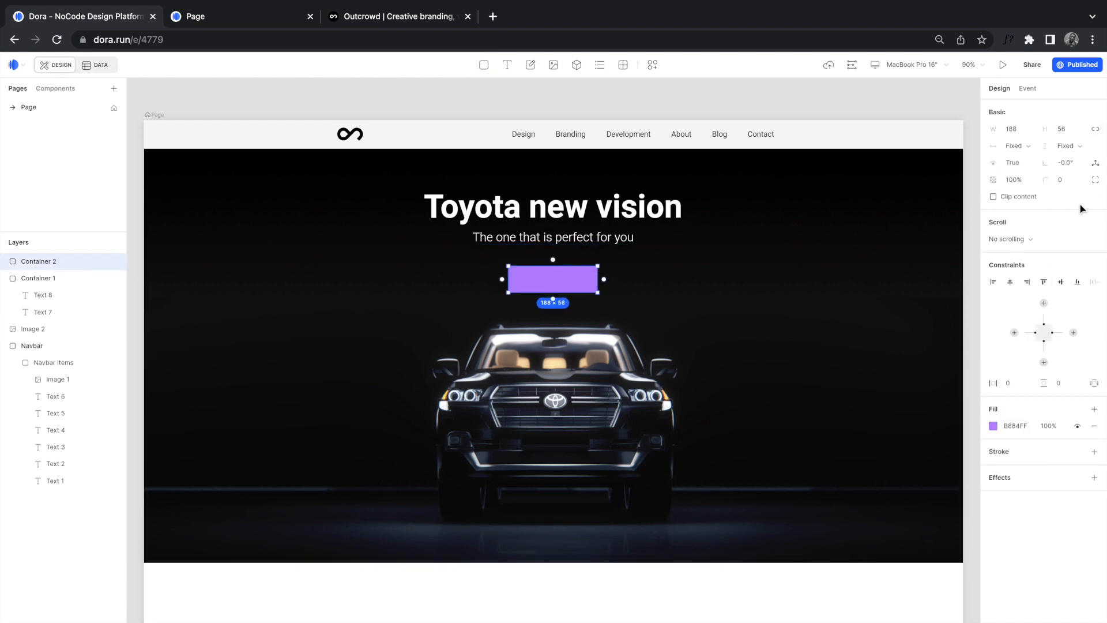
left_click(1062, 181)
key("Return")
left_click(368, 19)
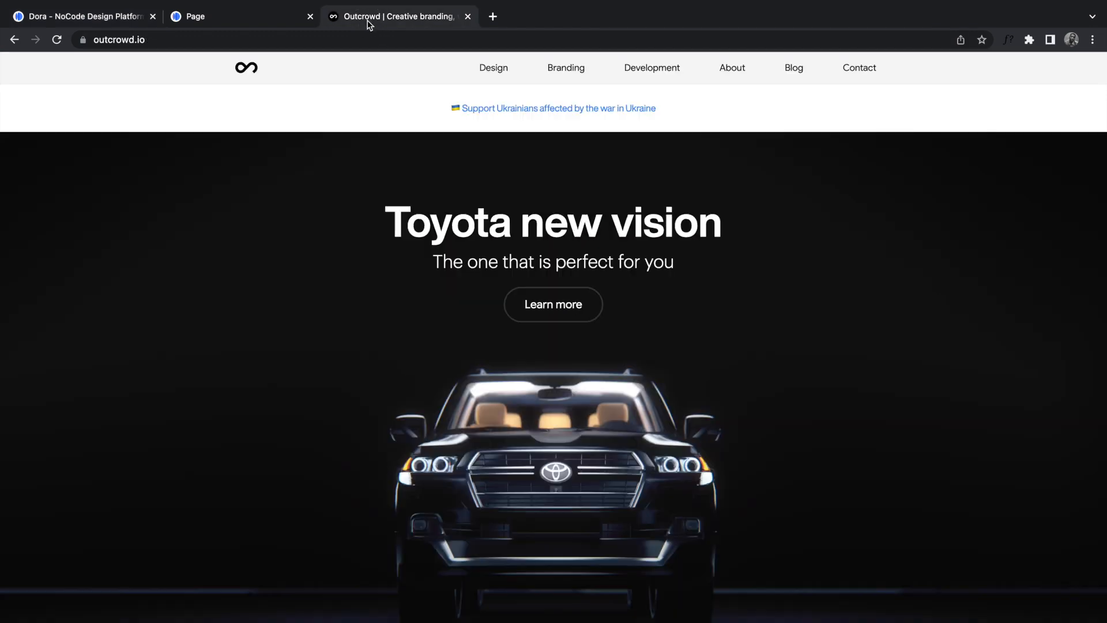
left_click(106, 22)
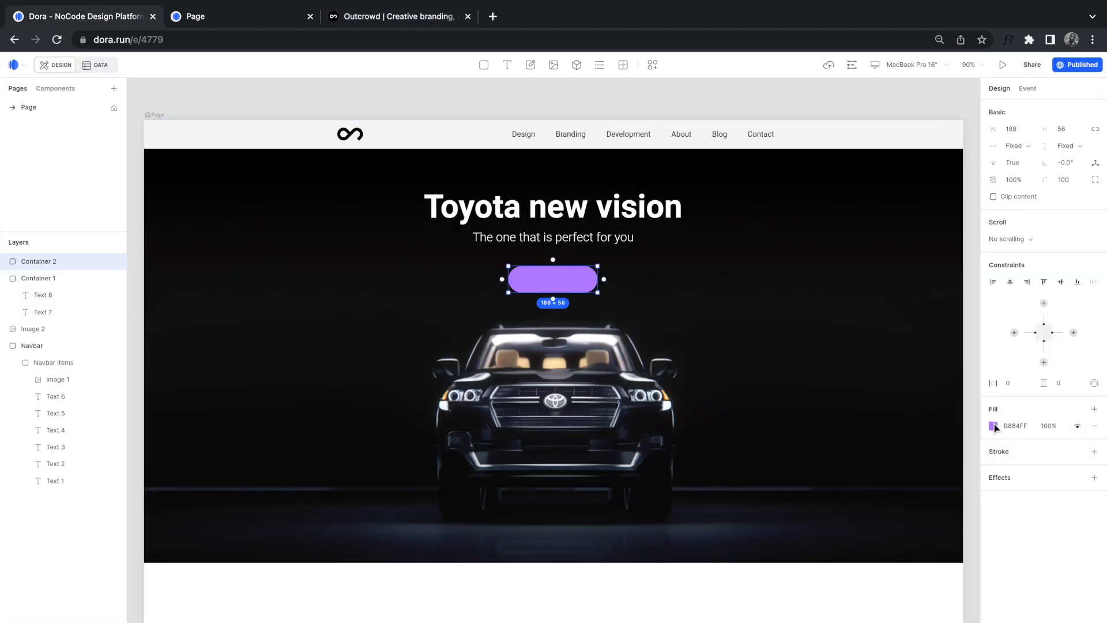
Step: Remove the pill's purple fill and give it an FFFFFF white stroke
left_click(1093, 428)
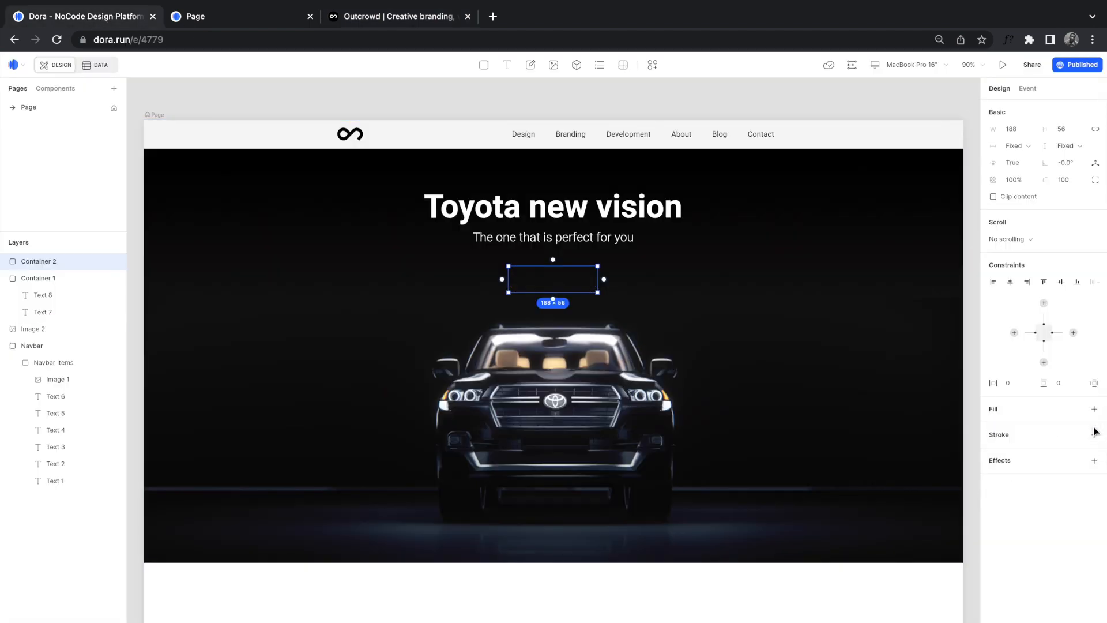
left_click(1094, 436)
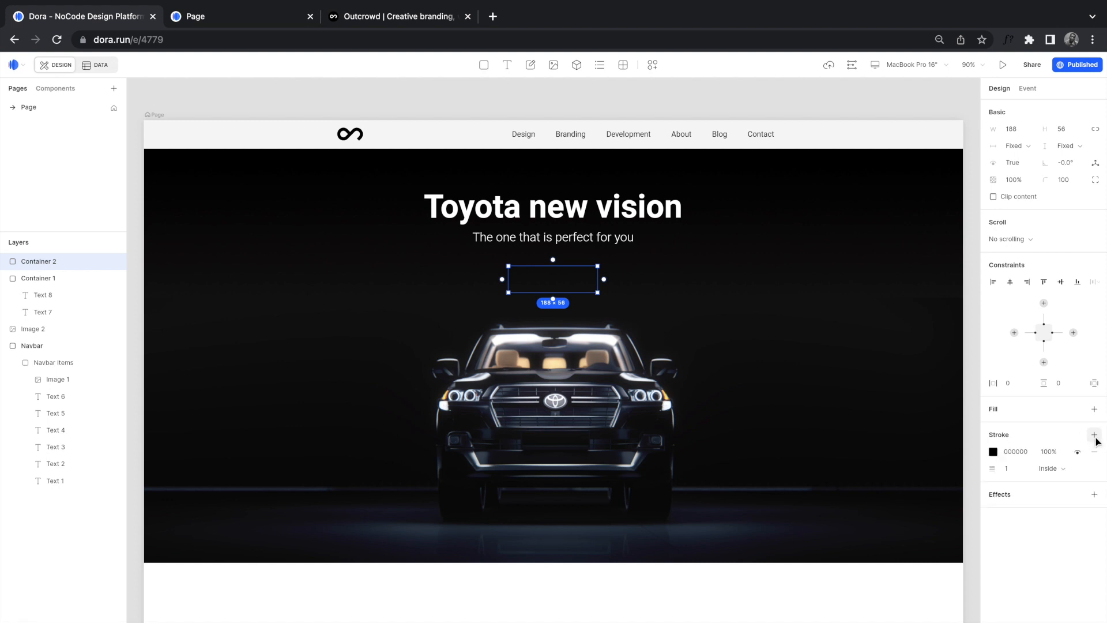
left_click(992, 452)
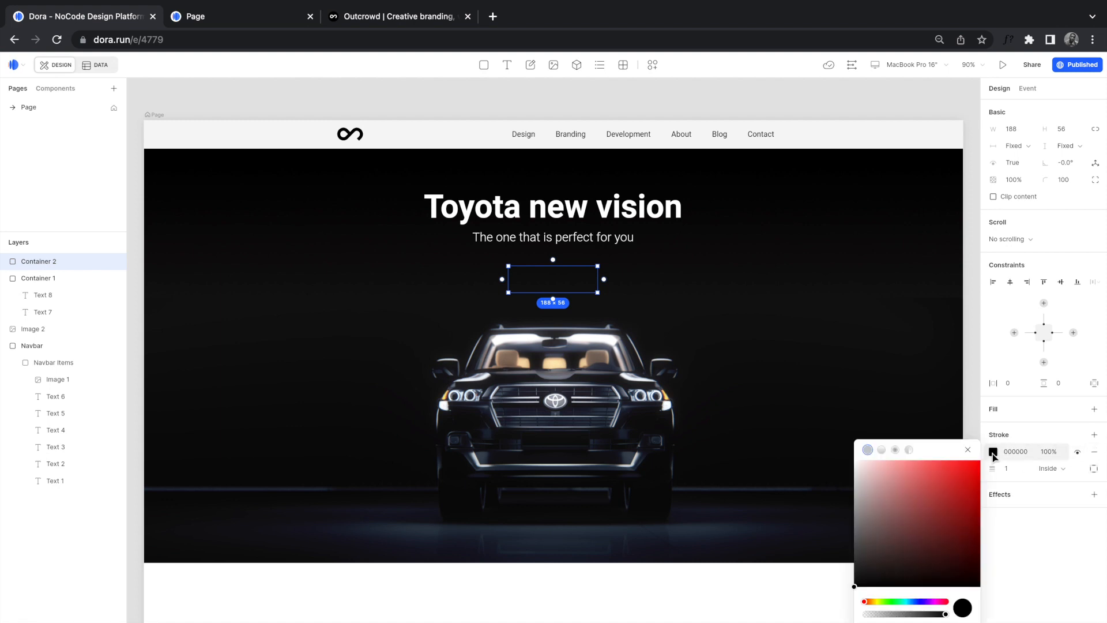
left_click_drag(855, 478, 845, 432)
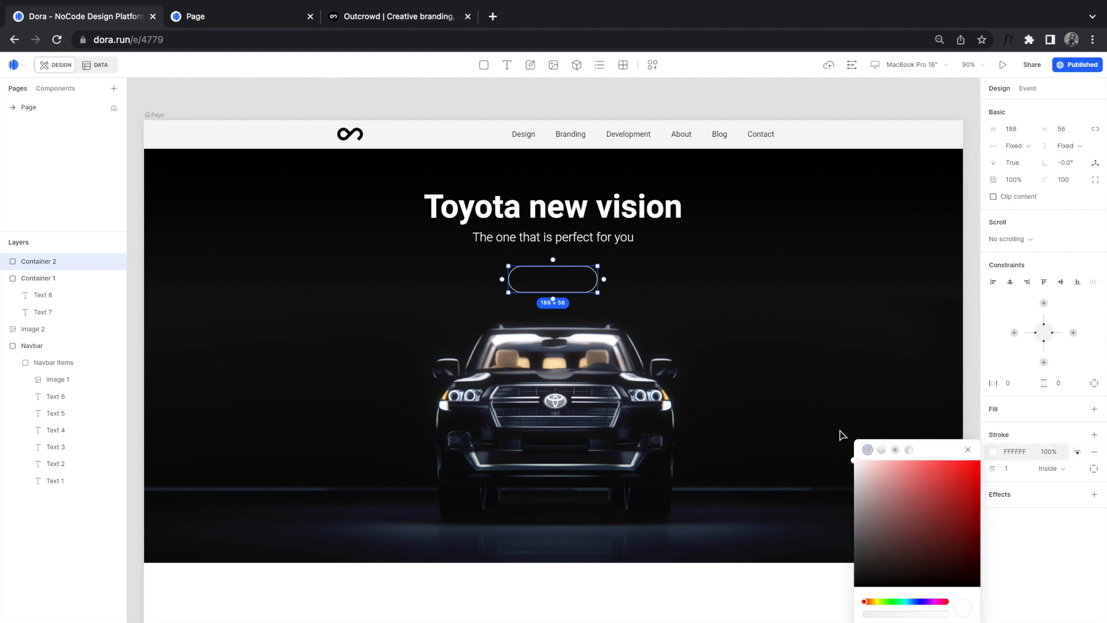
left_click(710, 321)
scroll(557, 290, "up", 10)
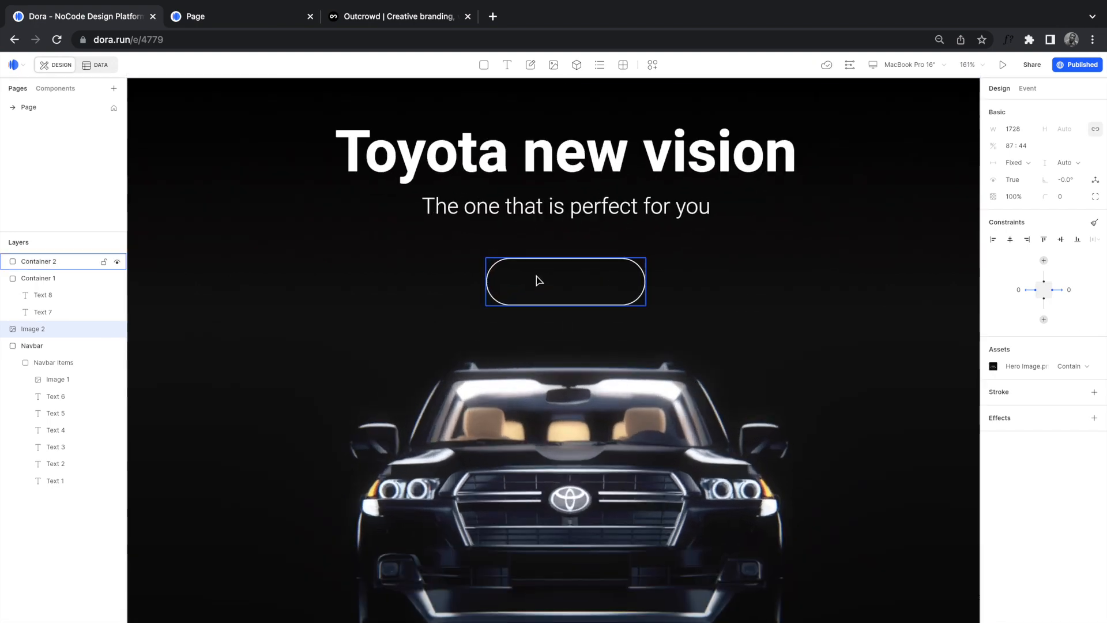
scroll(539, 281, "up", 2)
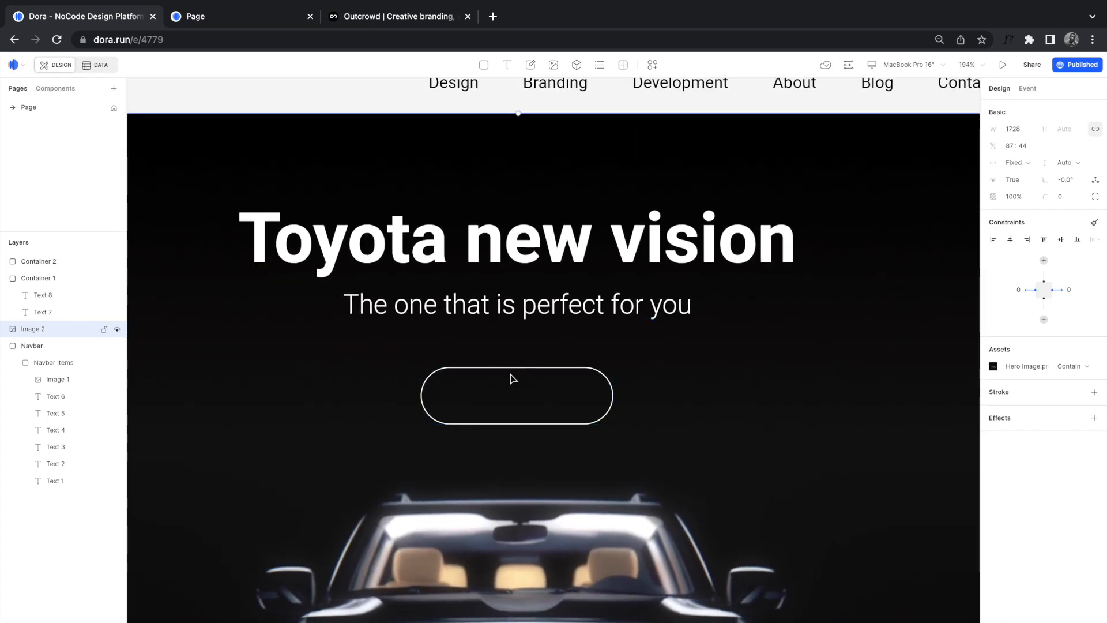
Step: Add a 'Learn More' text layer inside the pill at font size 18
left_click(500, 408)
key("t")
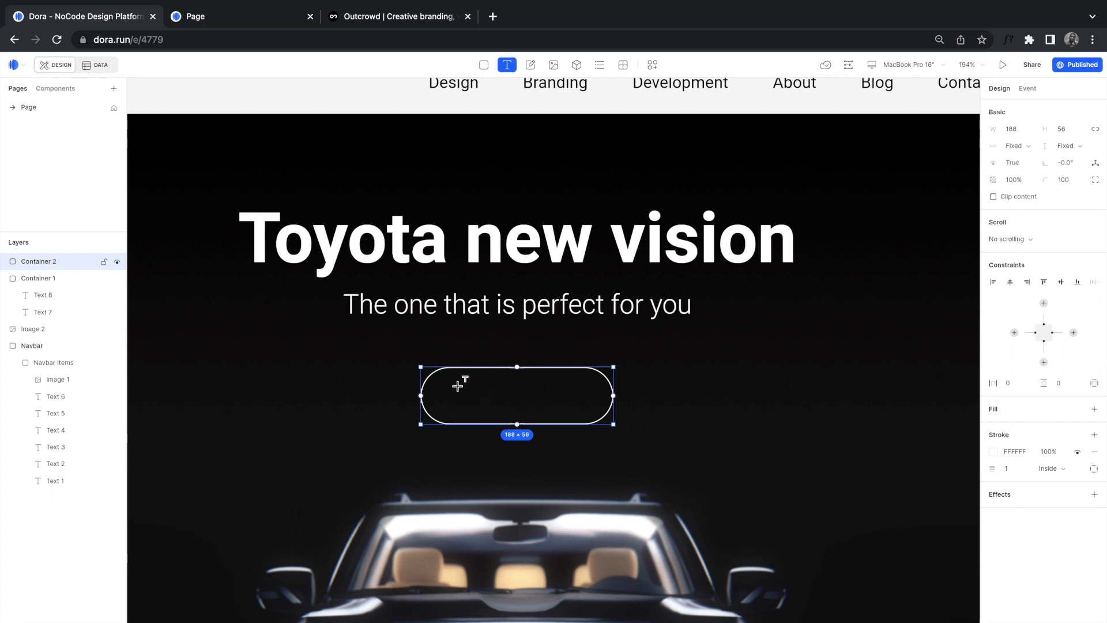
left_click(456, 398)
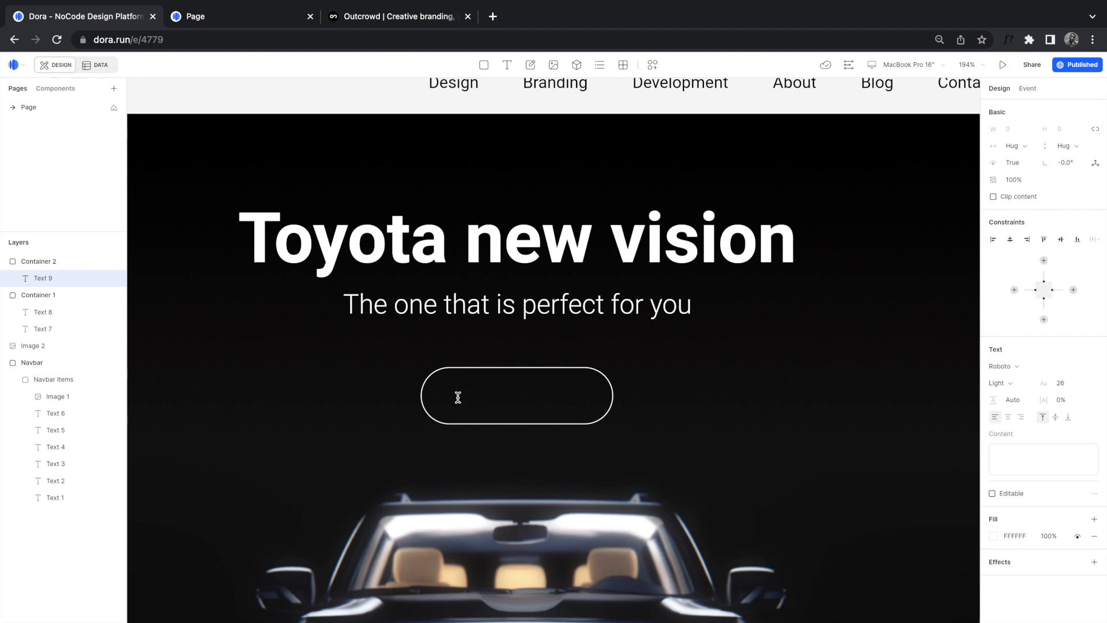
type("Le")
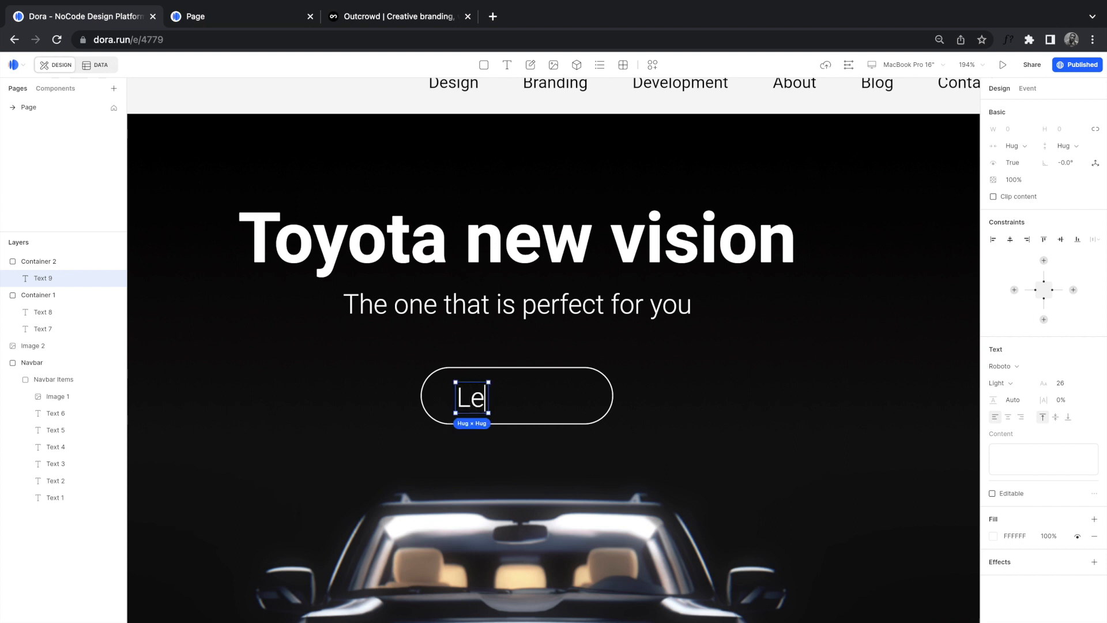
type("arn More")
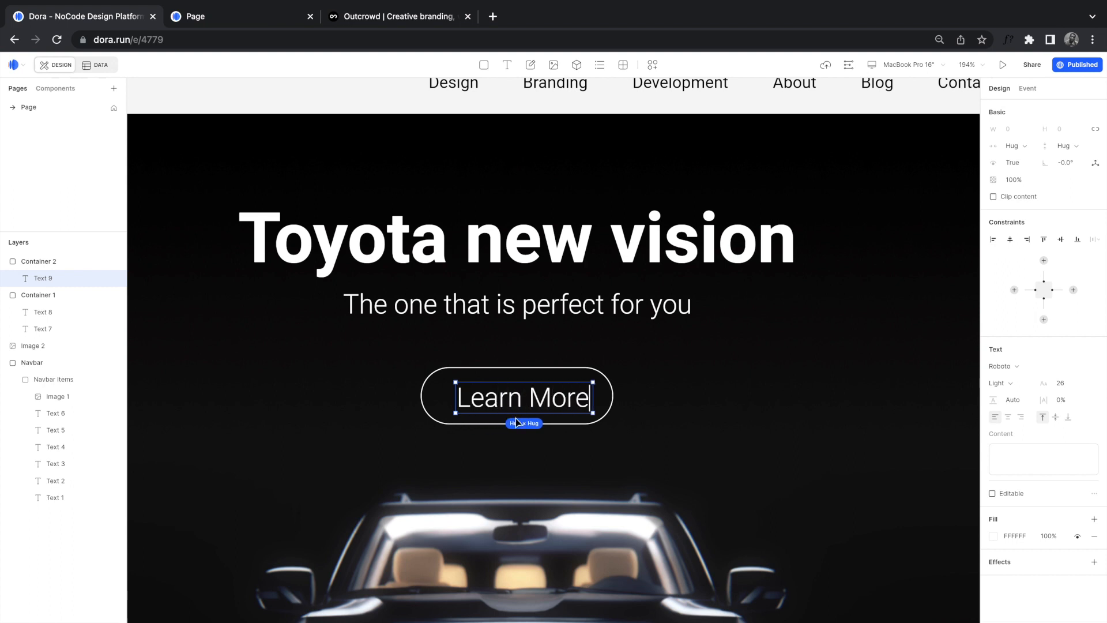
key("super+a")
left_click(1065, 384)
key("Return")
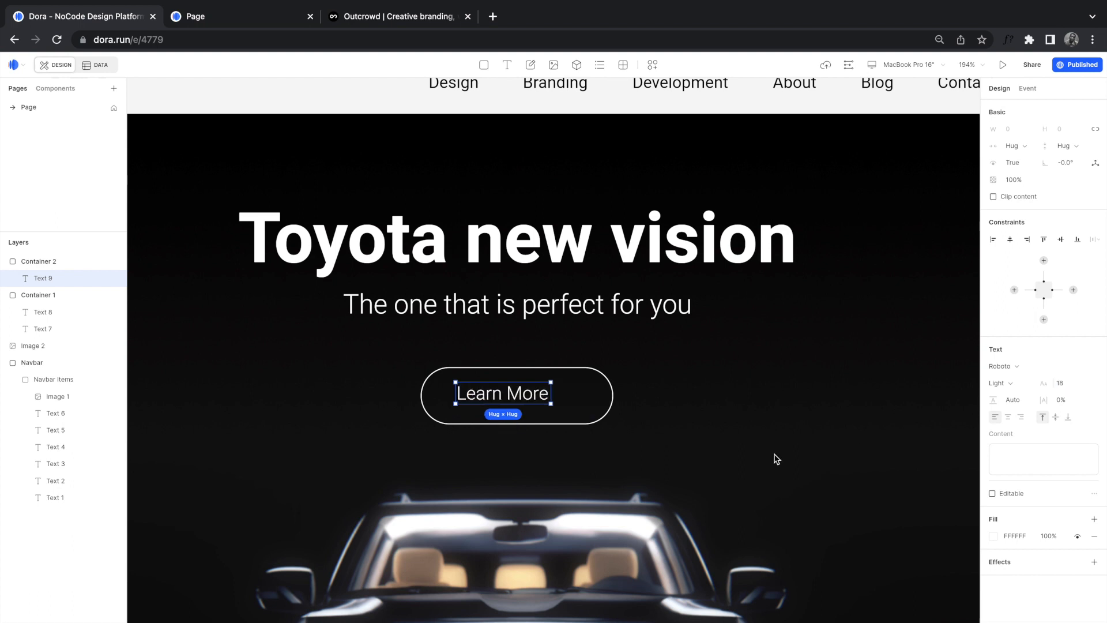
Step: Centre the Learn More text in the button and pin its top, left, bottom and right constraints
left_click(516, 397)
left_click_drag(515, 393, 527, 398)
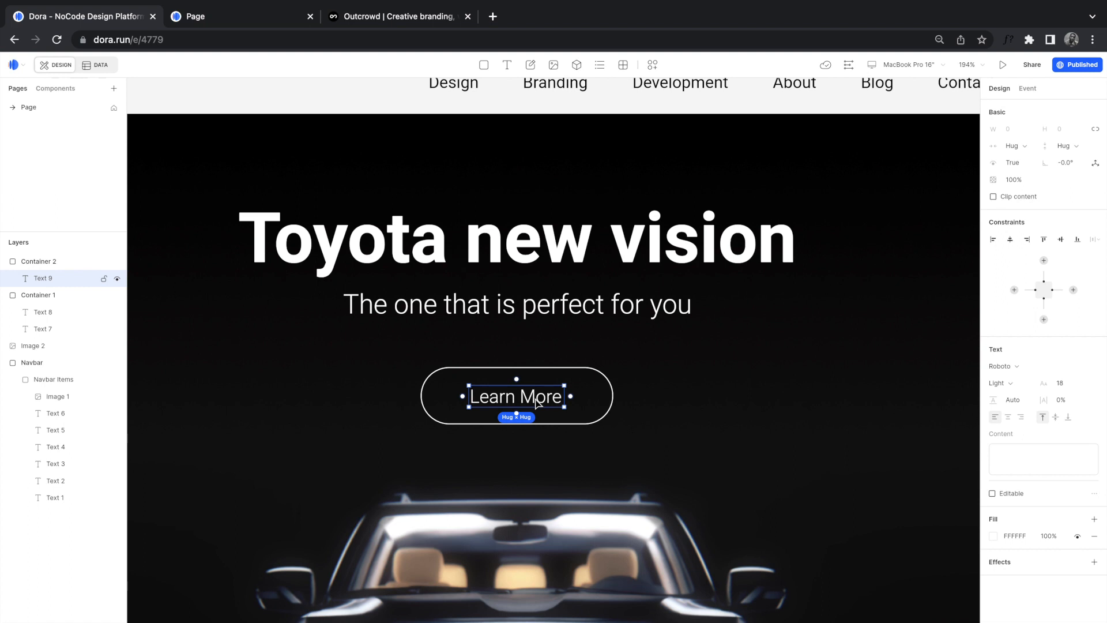
left_click(1043, 261)
left_click(1015, 289)
left_click(1043, 319)
left_click(1072, 290)
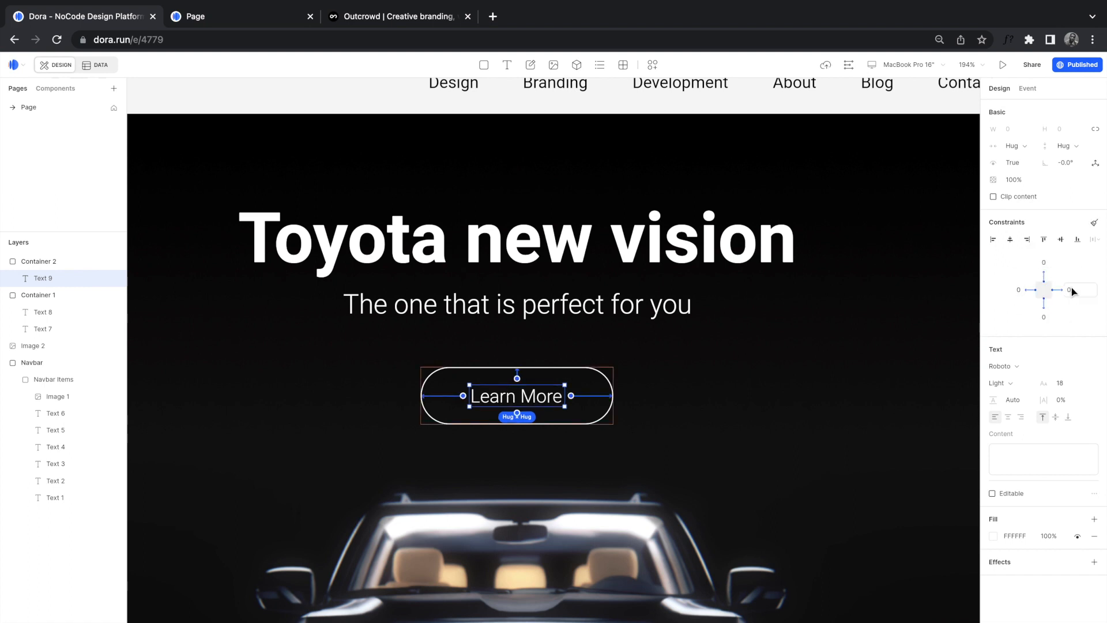
left_click(635, 403)
scroll(636, 403, "down", 10)
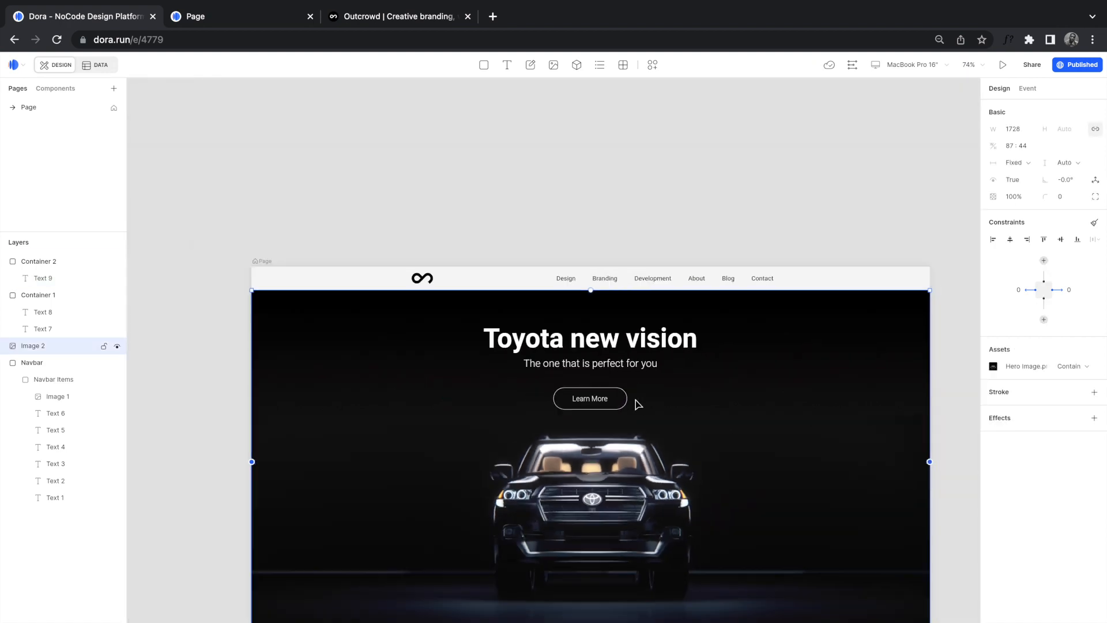
Step: Nudge the Learn More button up two steps and the subtitle up one, closer to the heading
scroll(639, 403, "down", 3)
left_click(579, 327)
key("Up")
key("Up")
key("Up")
key("Up")
key("Up")
key("Up")
key("Up")
key("Up")
key("Up")
key("Up")
key("Up")
key("Up")
key("Up")
key("Up")
key("Up")
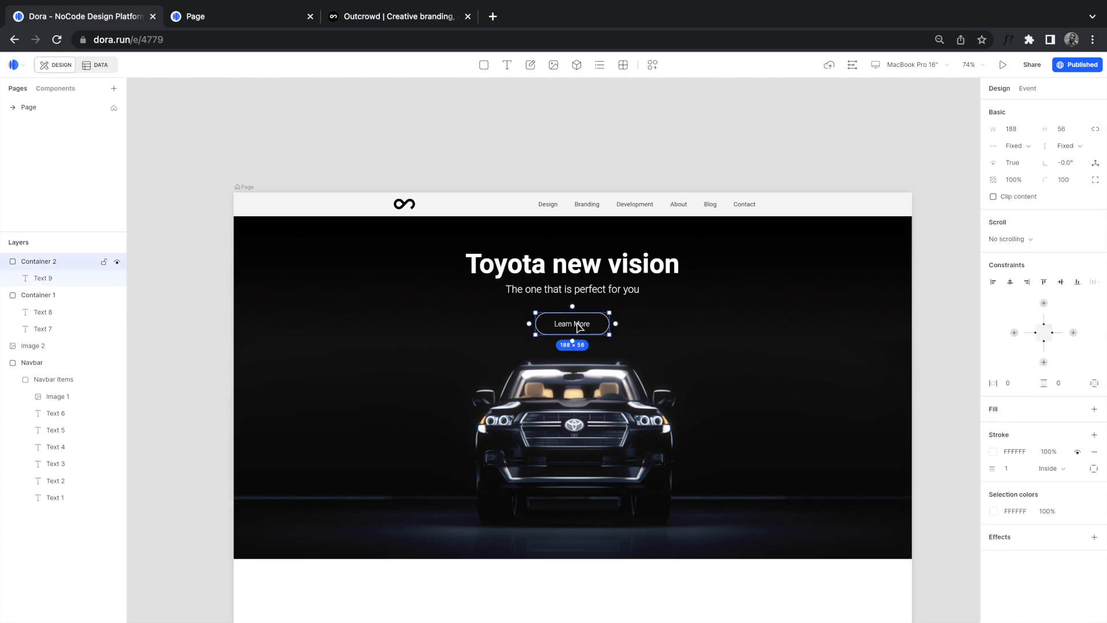
key("Up")
key("Up")
key("Up")
key("Up")
key("Up")
key("Up")
key("Up")
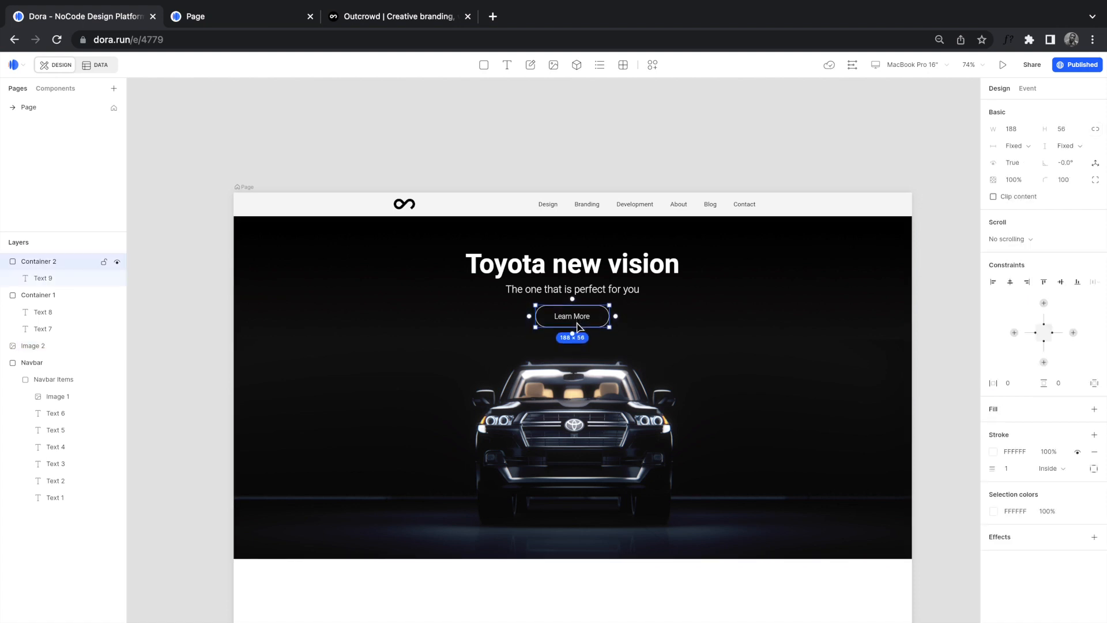
left_click(607, 295)
left_click(607, 296)
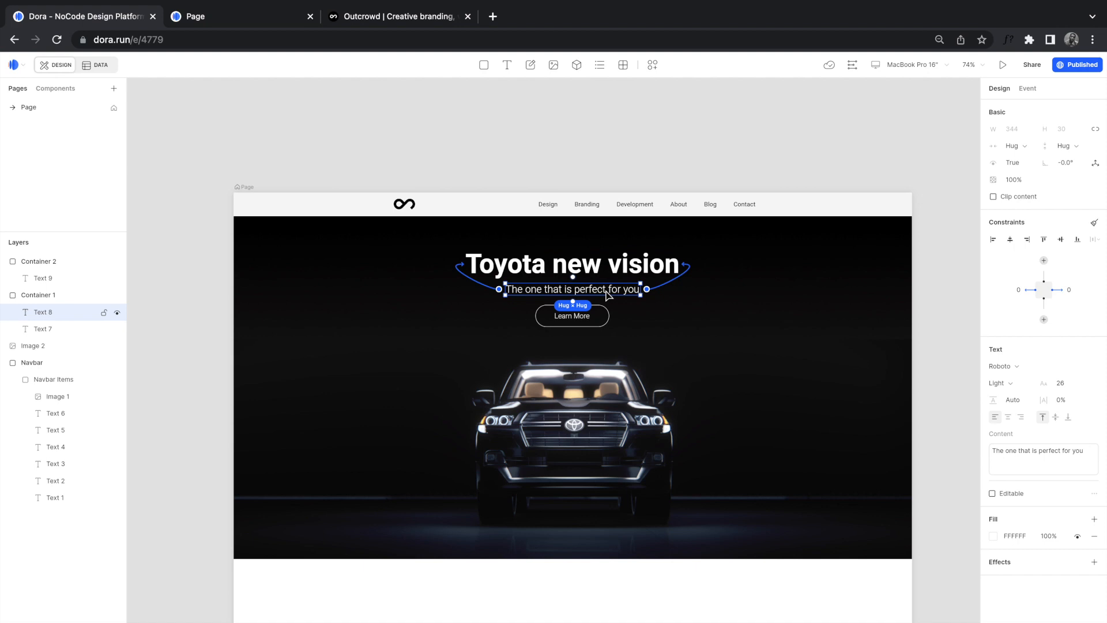
key("Up")
key("Up")
key("Up")
key("Up")
key("Up")
key("Up")
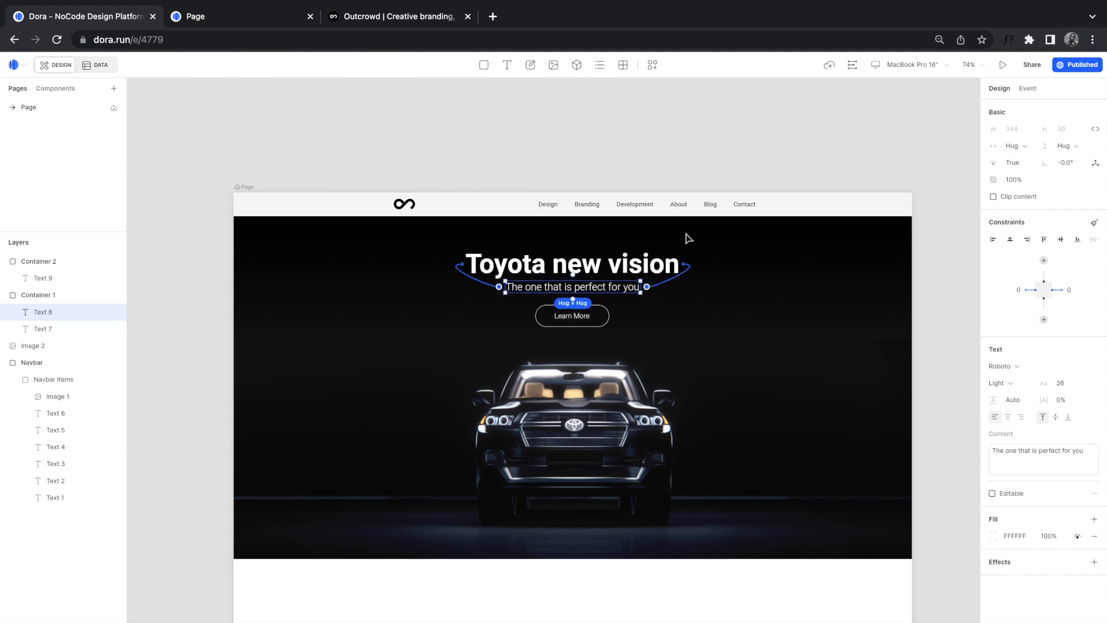
left_click(685, 176)
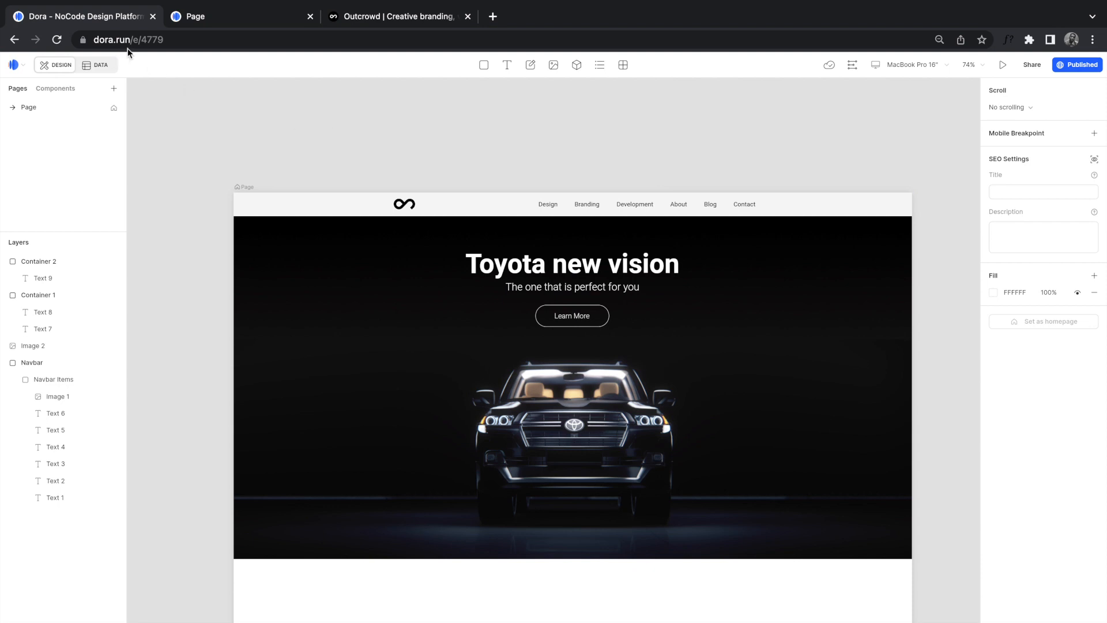
left_click(201, 18)
Step: Reload the published hero, compare it with the Outcrowd original, and return to the Dora editor
left_click(55, 41)
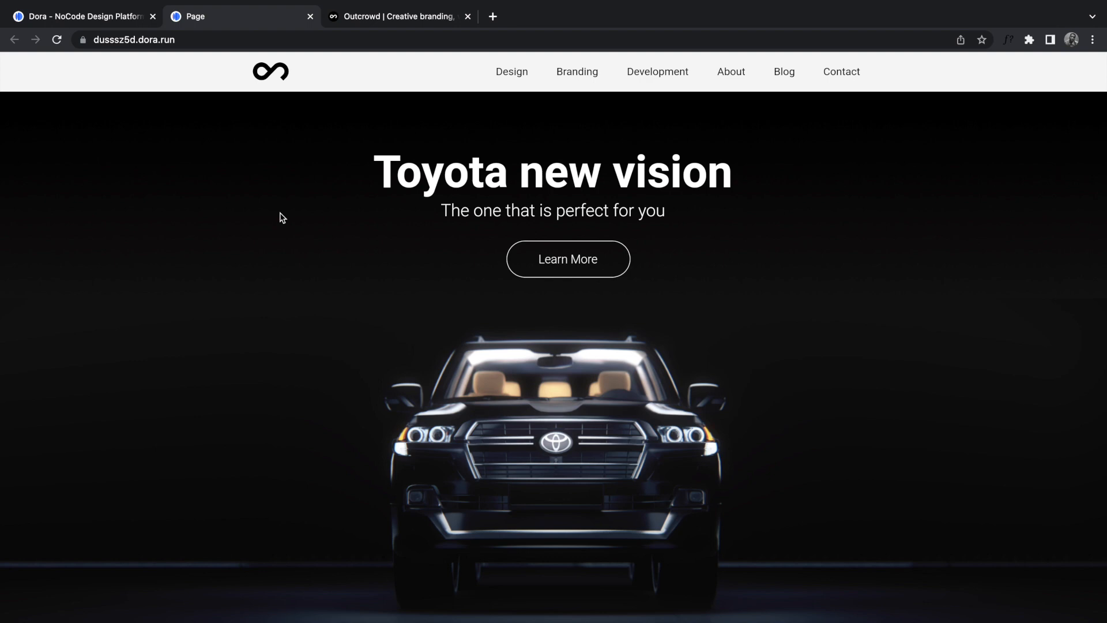
left_click(343, 14)
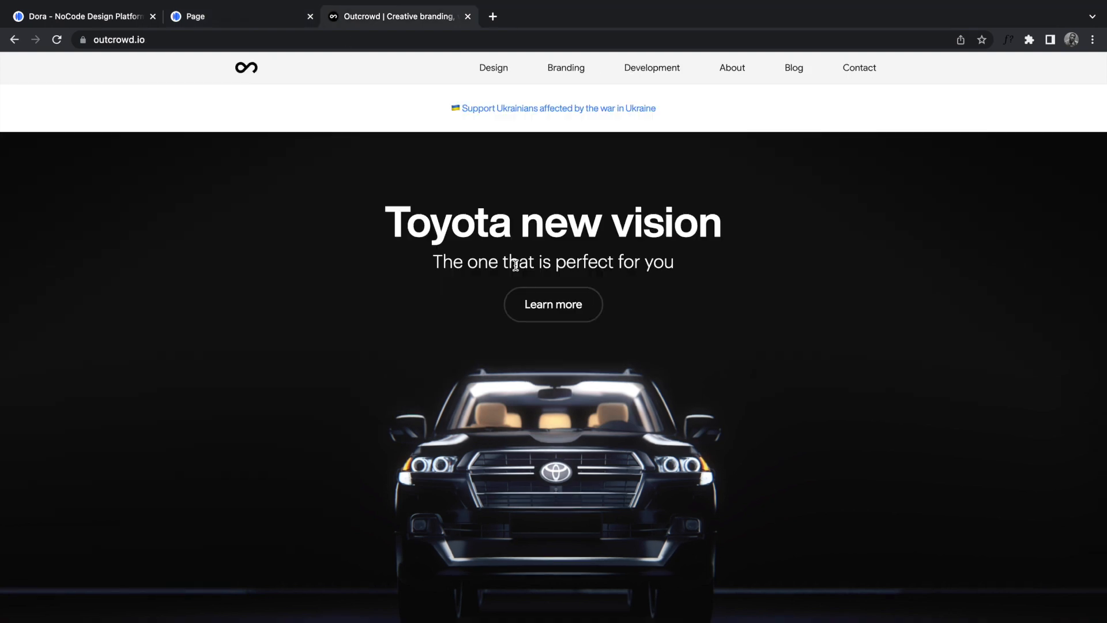
left_click(223, 20)
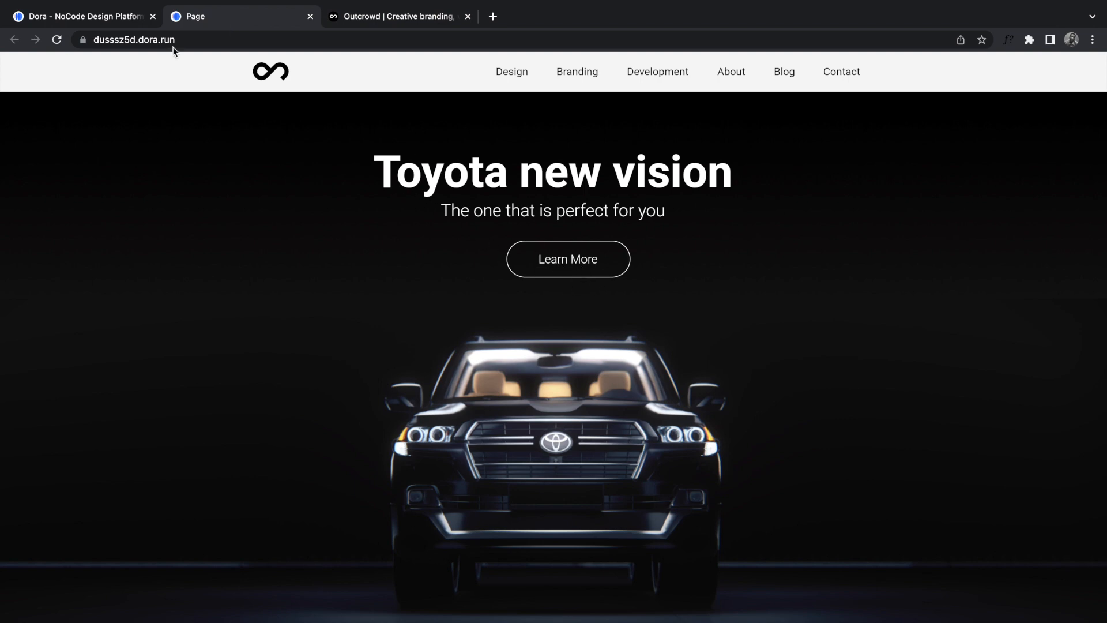
left_click(109, 18)
left_click(551, 281)
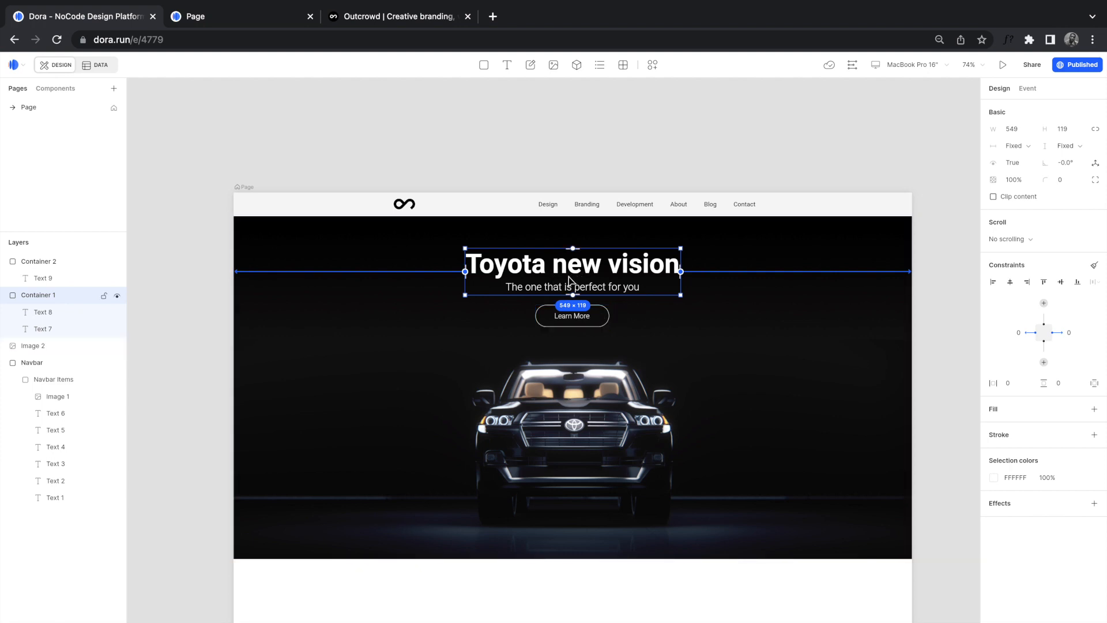
Step: Rename Container 1 to 'Hero Text' and Container 2 to 'Button'
double_click(40, 295)
type("Herop Text")
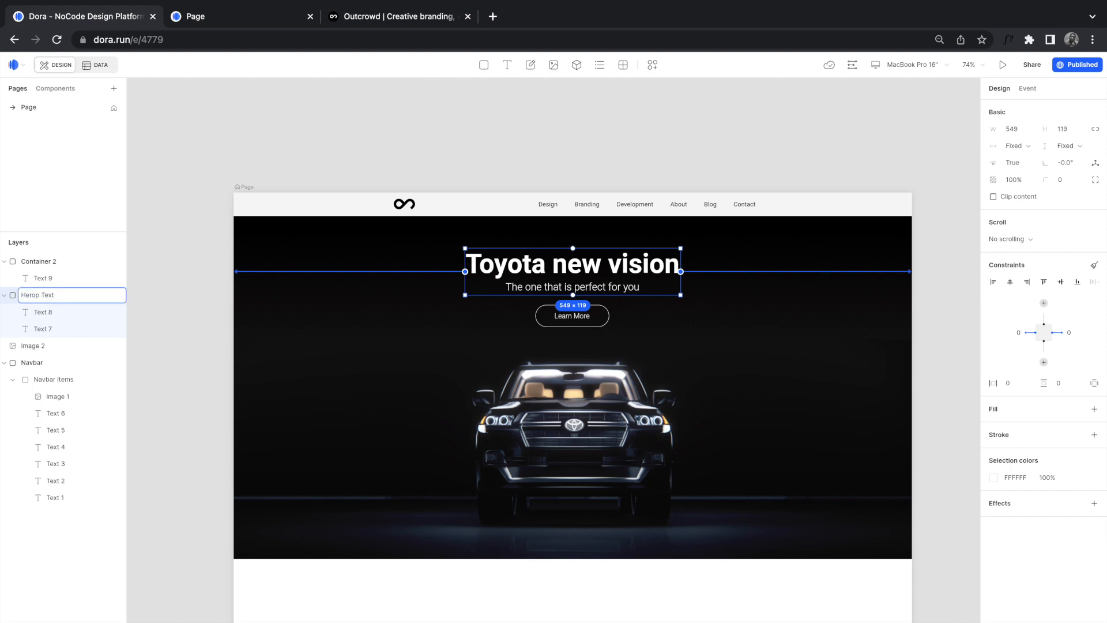
key("Return")
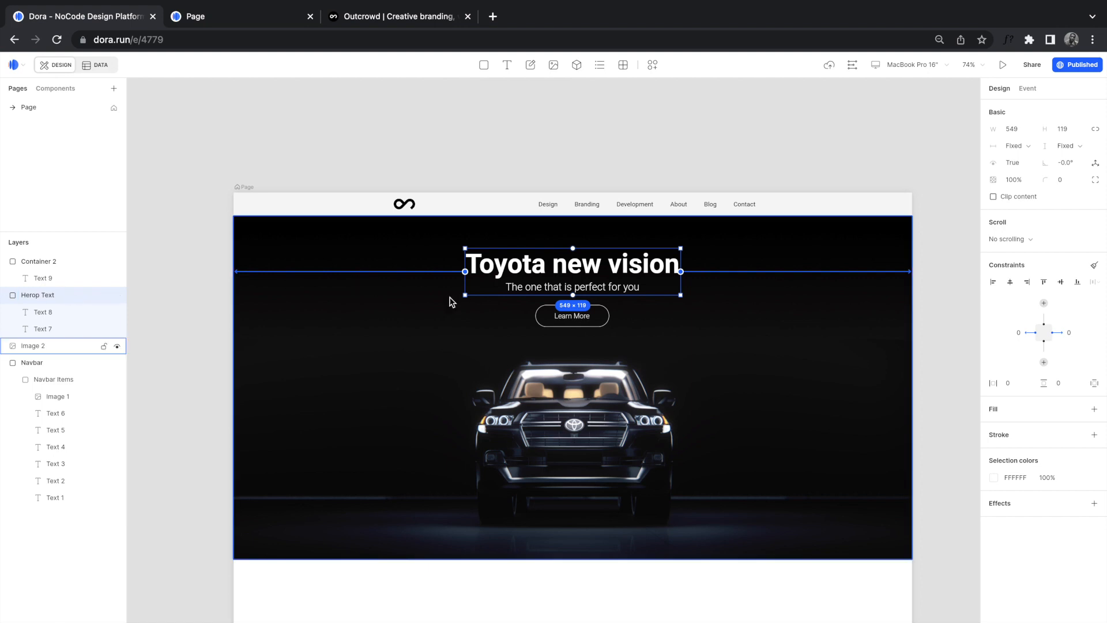
left_click(591, 317)
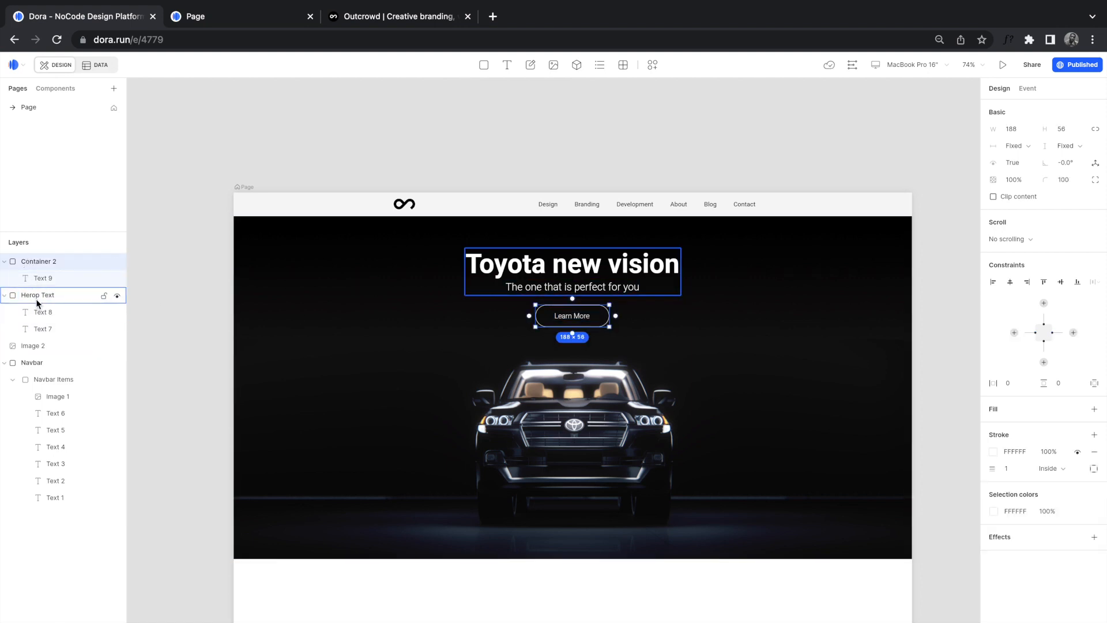
left_click(5, 262)
double_click(43, 262)
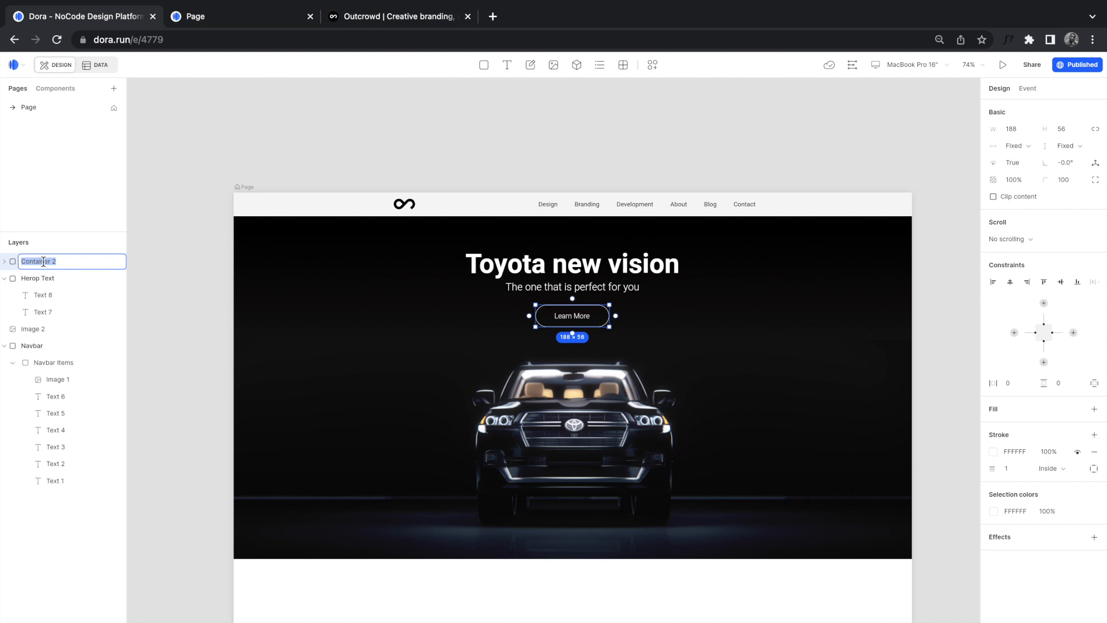
type("L")
type("utton")
left_click(191, 266)
left_click(29, 262)
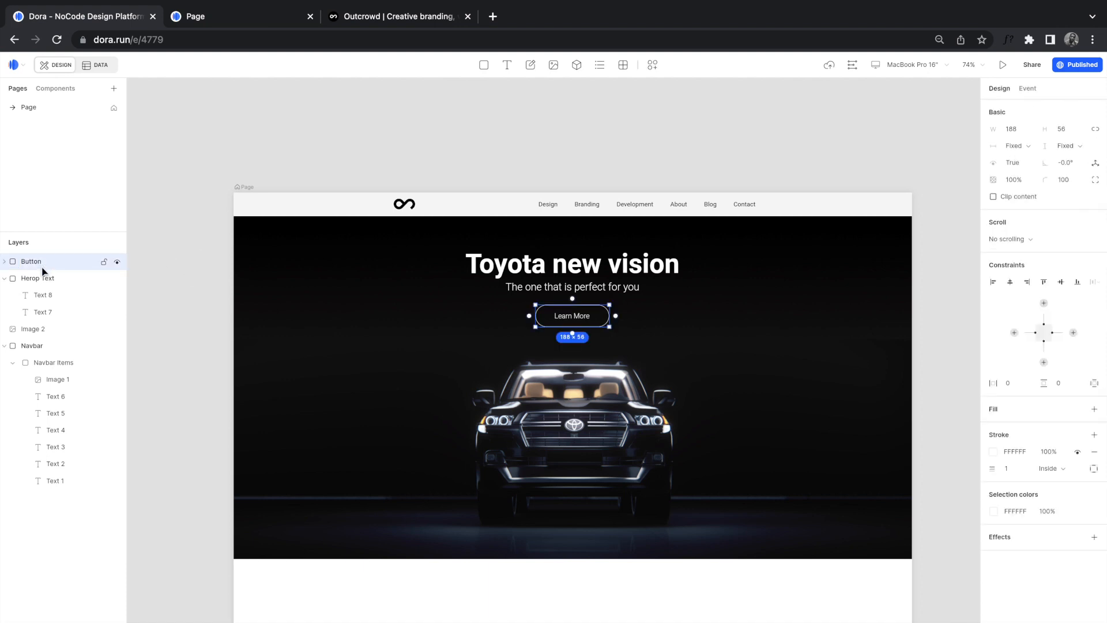
double_click(38, 281)
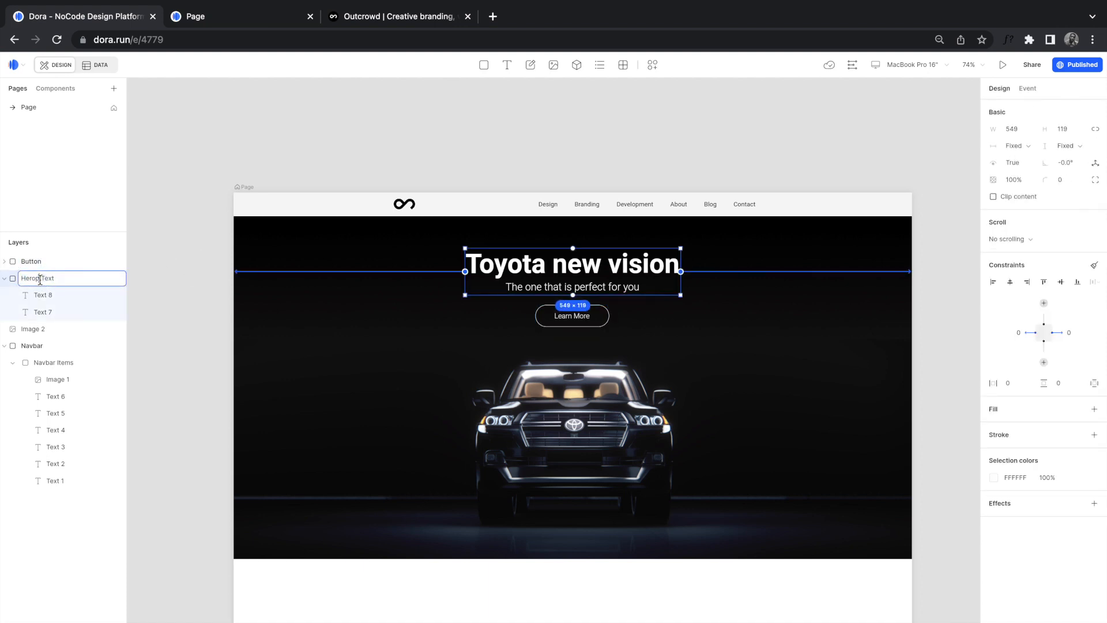
left_click(39, 262)
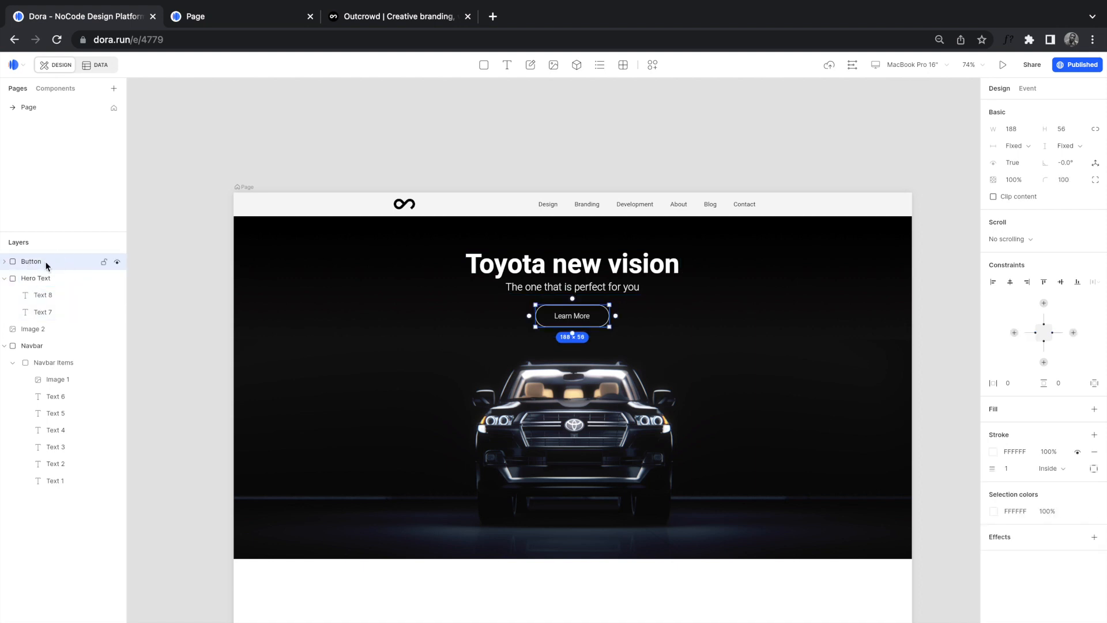
Step: Move Button into Hero Text below Text 7 and make Hero Text taller to fit it
left_click_drag(36, 265, 42, 322)
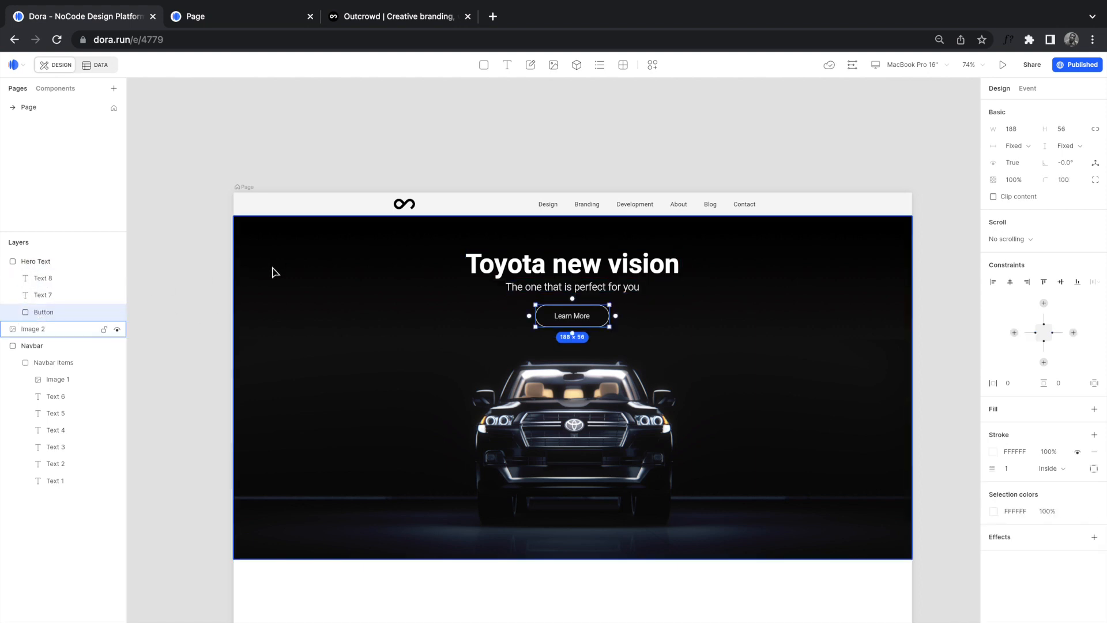
left_click(21, 267)
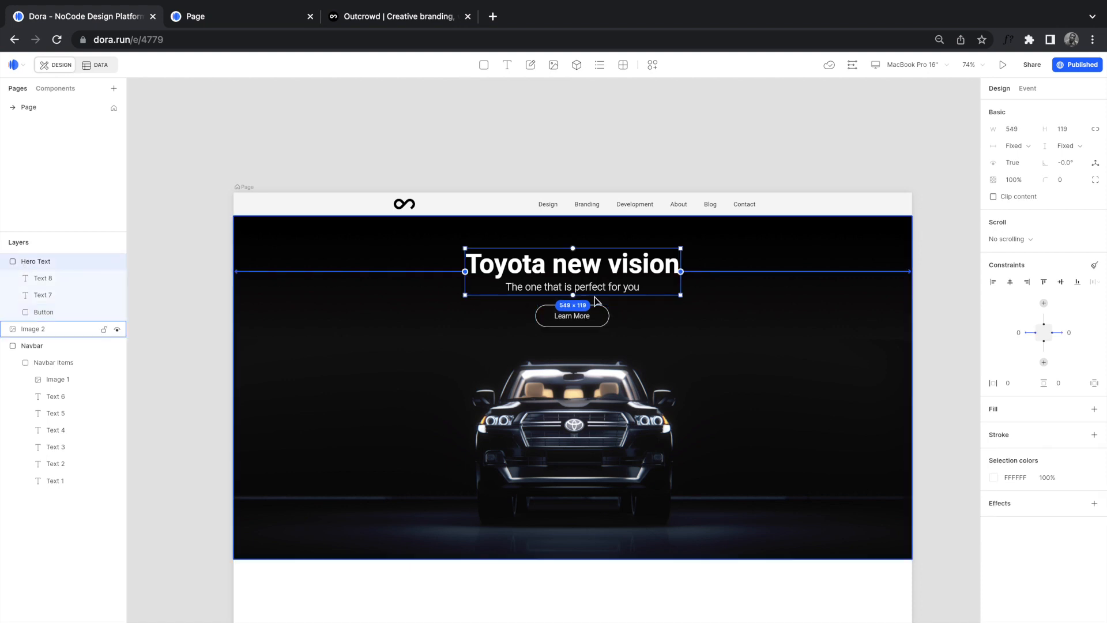
left_click_drag(640, 295, 640, 335)
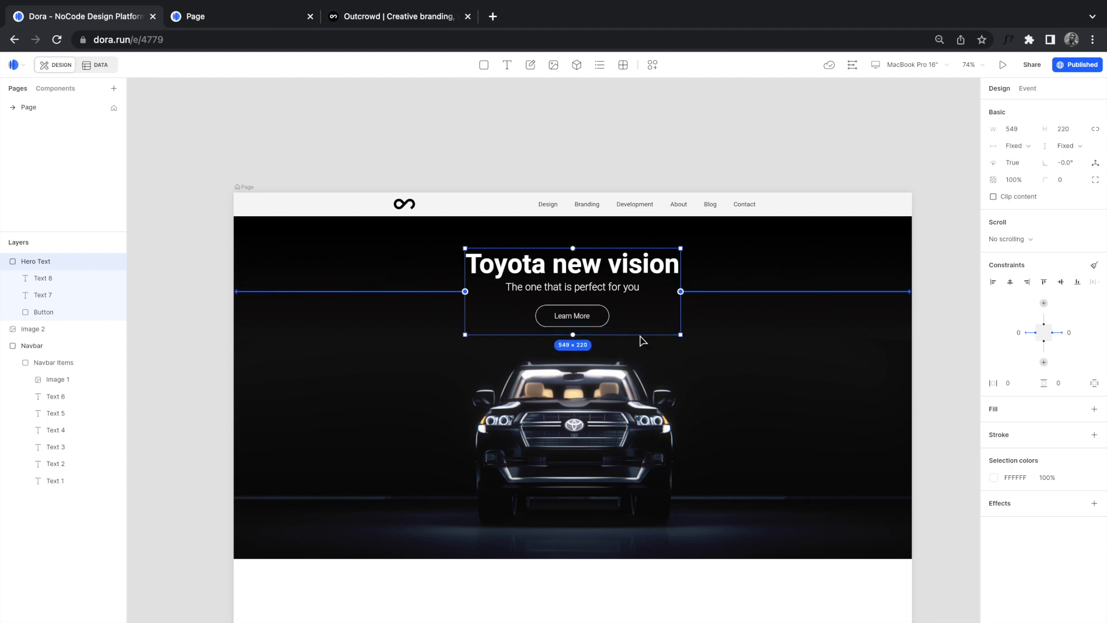
left_click(542, 176)
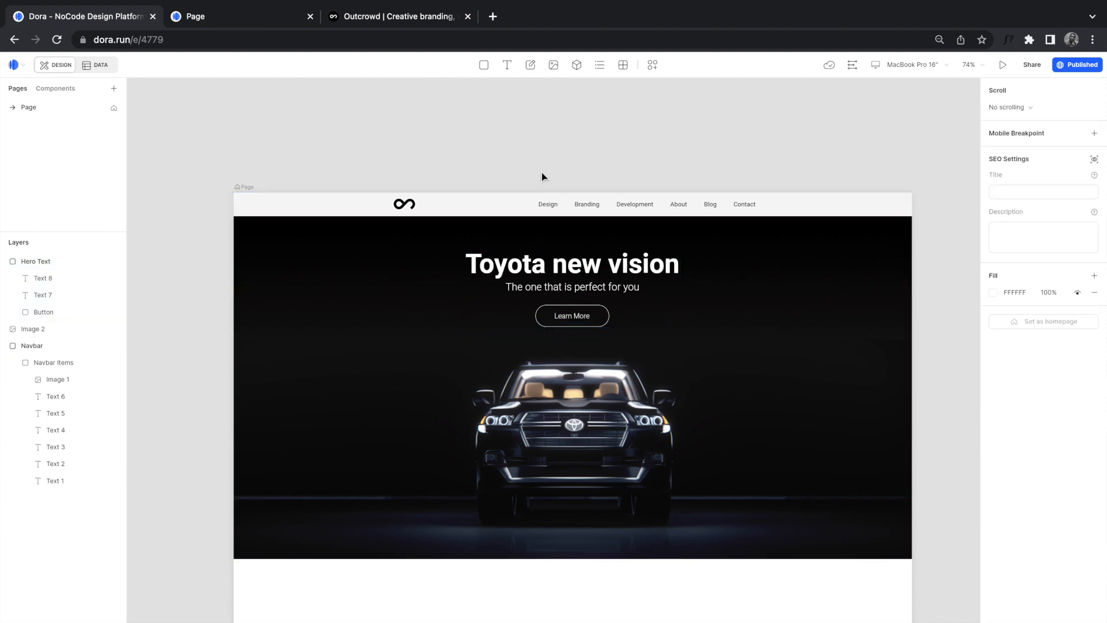
left_click(242, 23)
Step: Reload the published Toyota page and check that its hero stays centred at a narrower window width
left_click(57, 39)
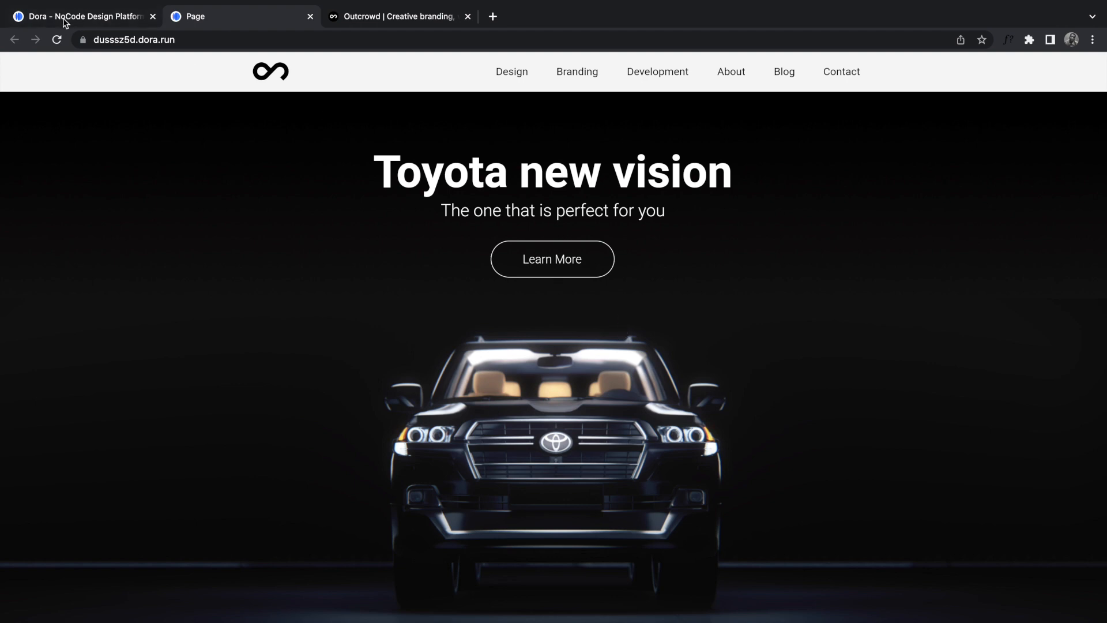
left_click(46, 26)
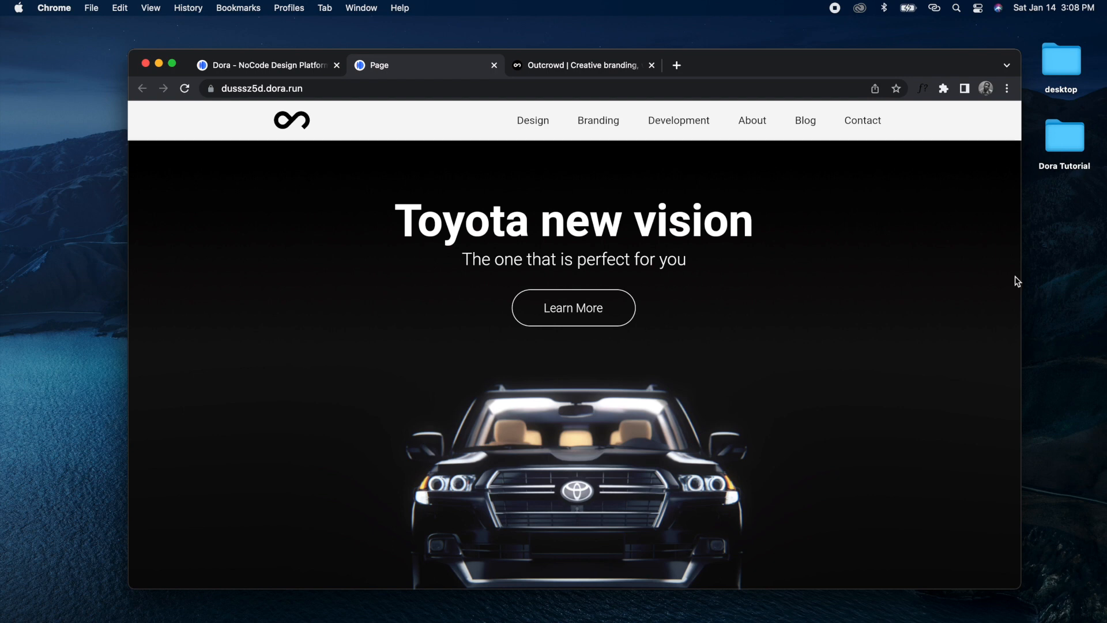
mouse_move(1022, 277)
left_mouse_down()
mouse_move(850, 279)
mouse_move(1036, 280)
mouse_move(823, 282)
mouse_move(1028, 287)
mouse_move(870, 288)
mouse_move(1018, 288)
left_mouse_up()
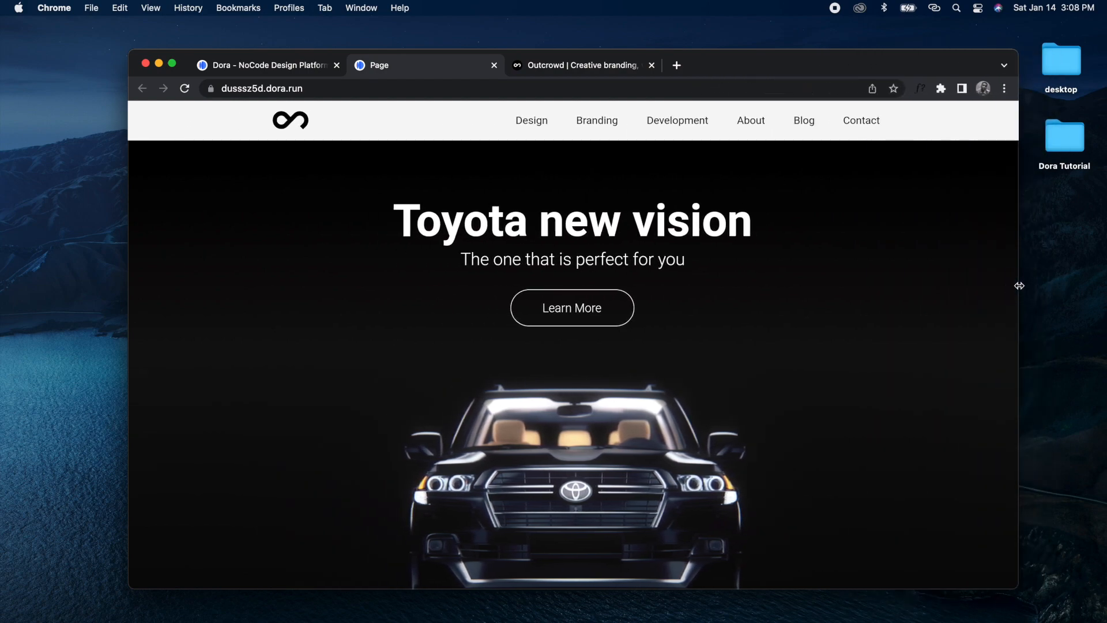
left_click(171, 63)
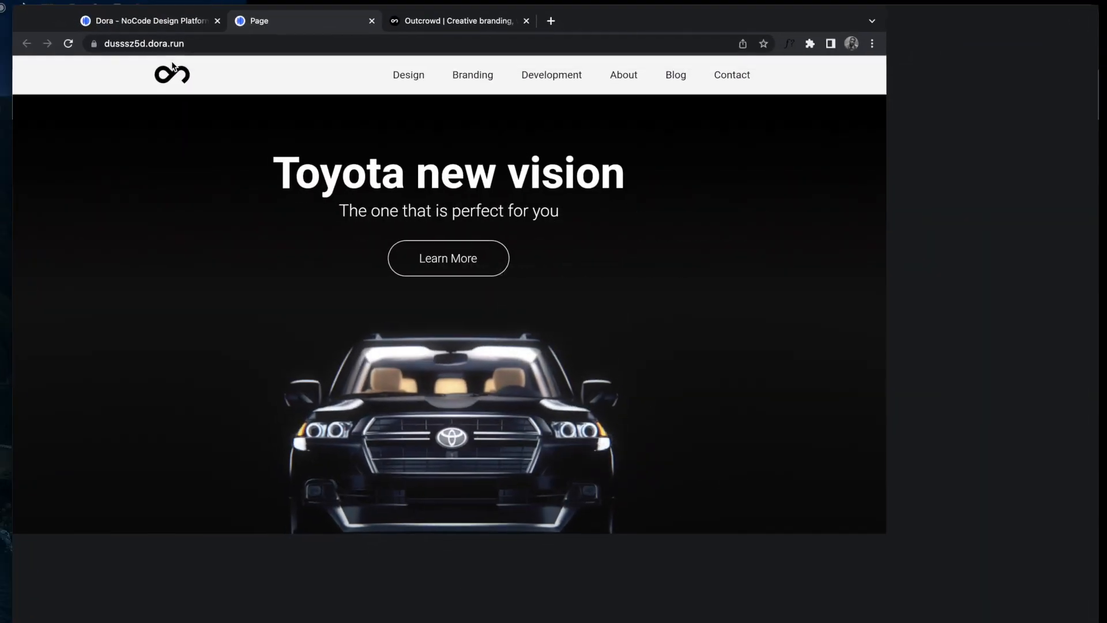
left_click(91, 17)
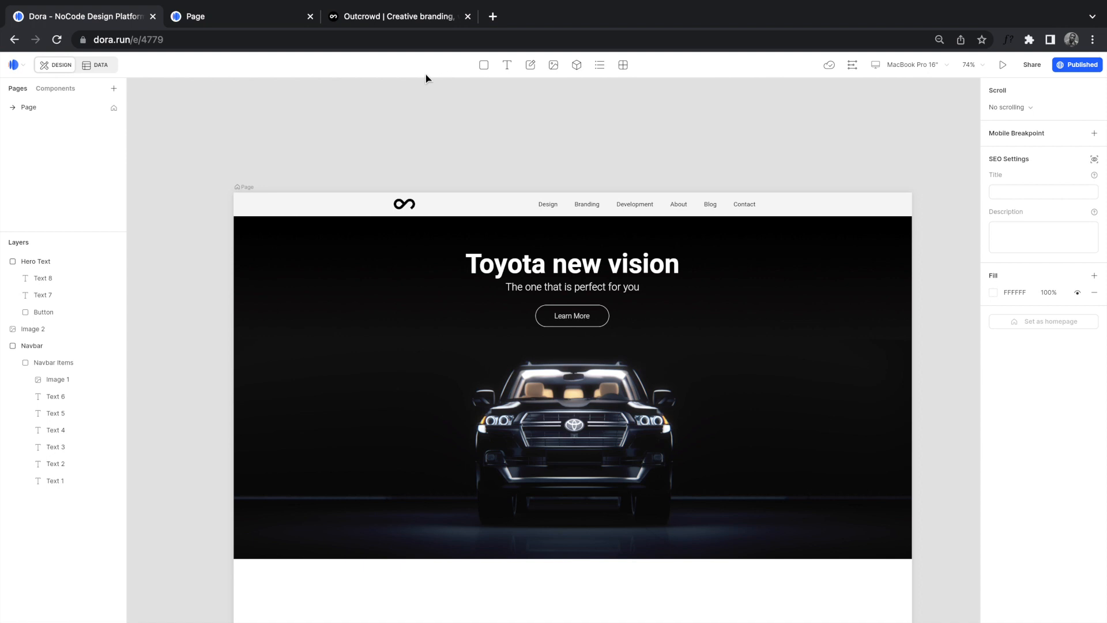
left_click(383, 21)
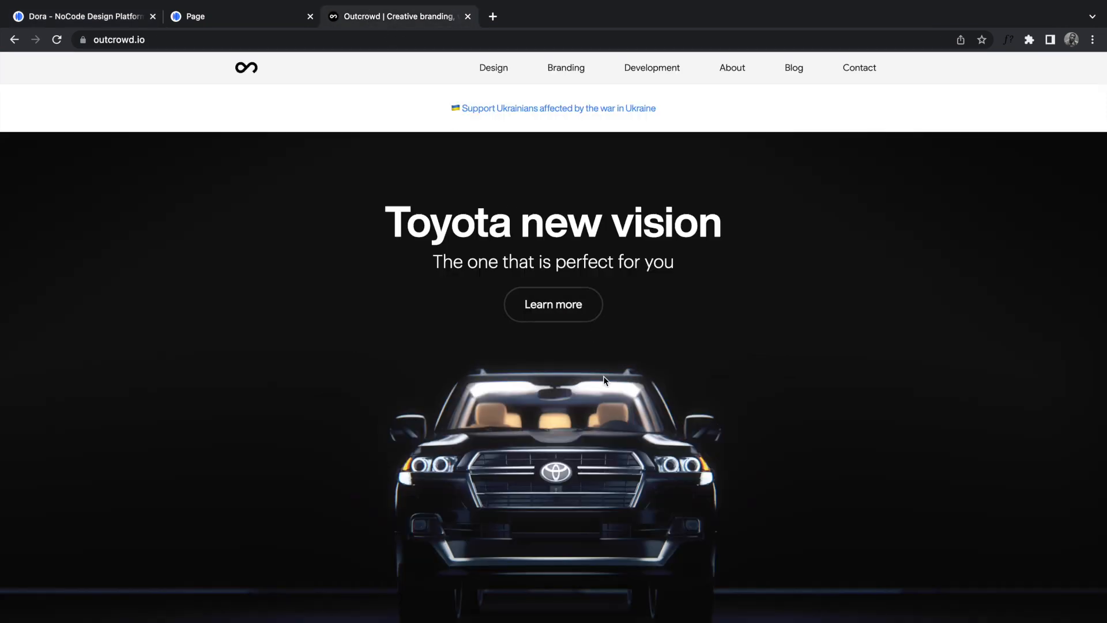
scroll(606, 381, "down", 3)
scroll(605, 381, "down", 5)
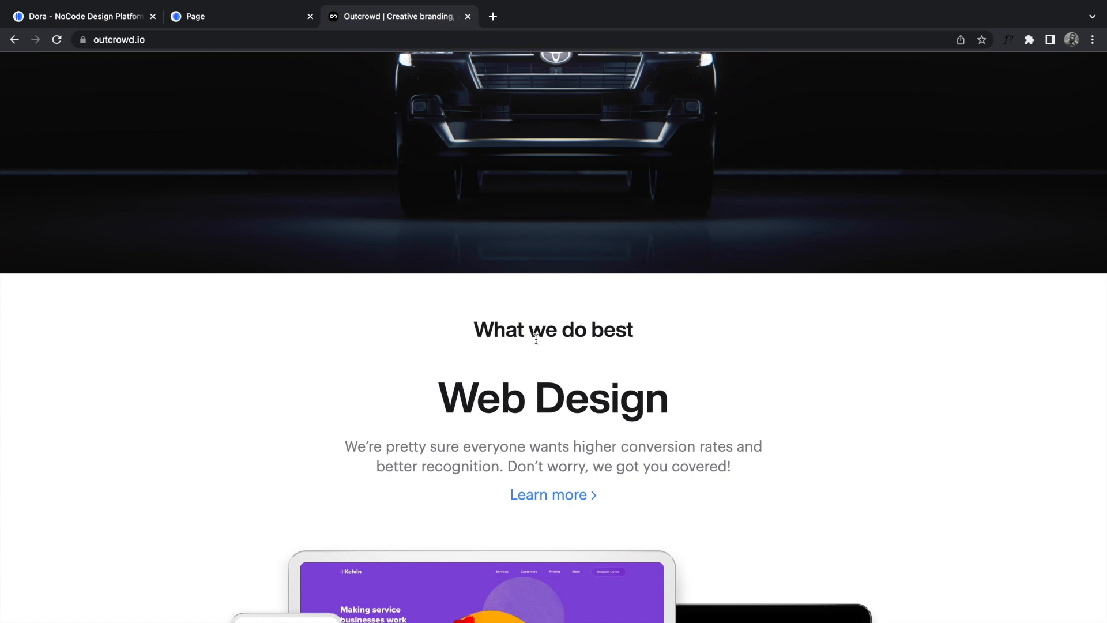
scroll(535, 341, "down", 4)
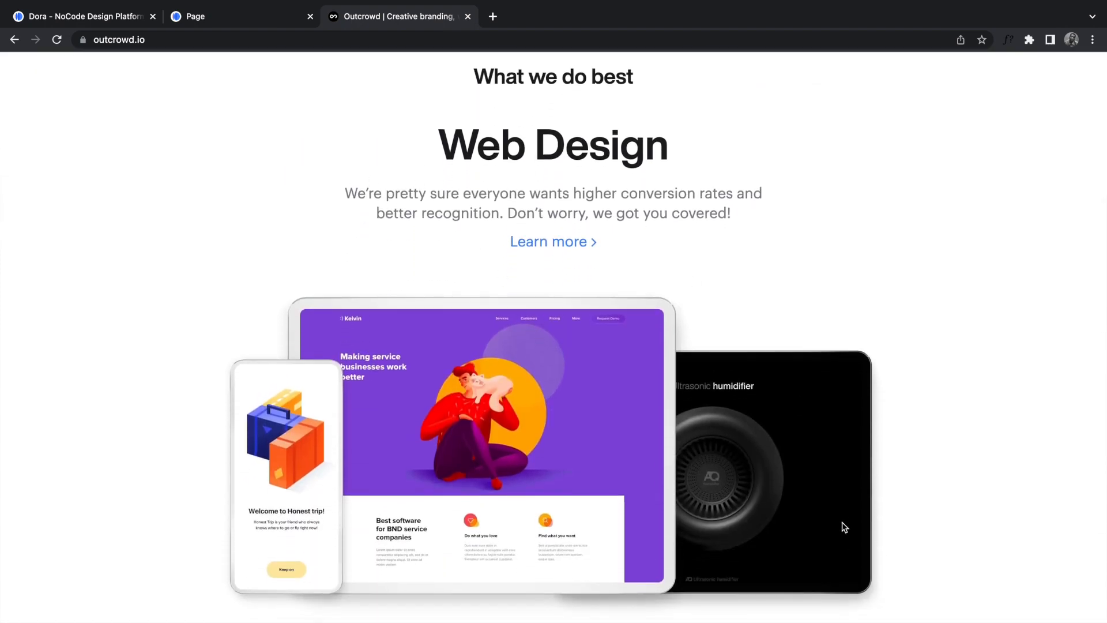
scroll(842, 522, "down", 9)
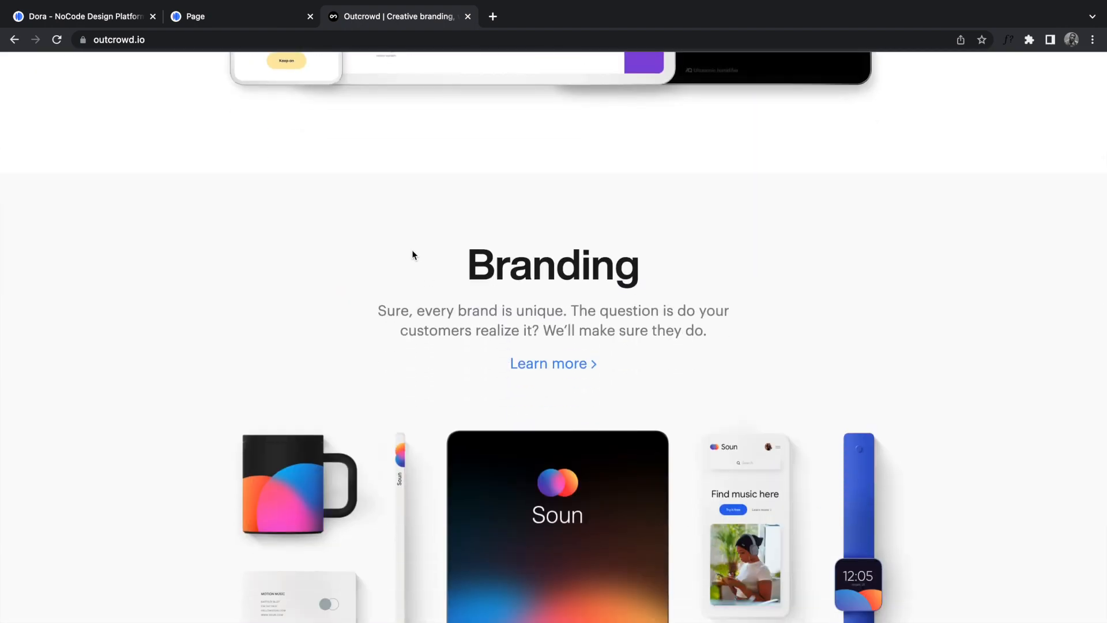
scroll(414, 250, "down", 1)
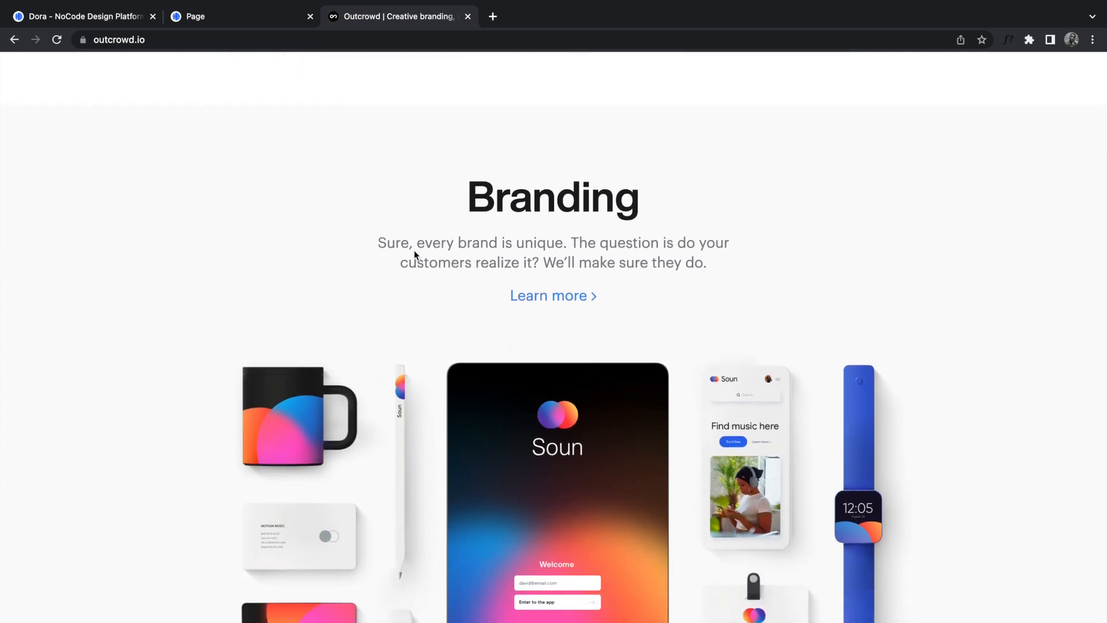
scroll(414, 250, "up", 7)
scroll(414, 254, "up", 4)
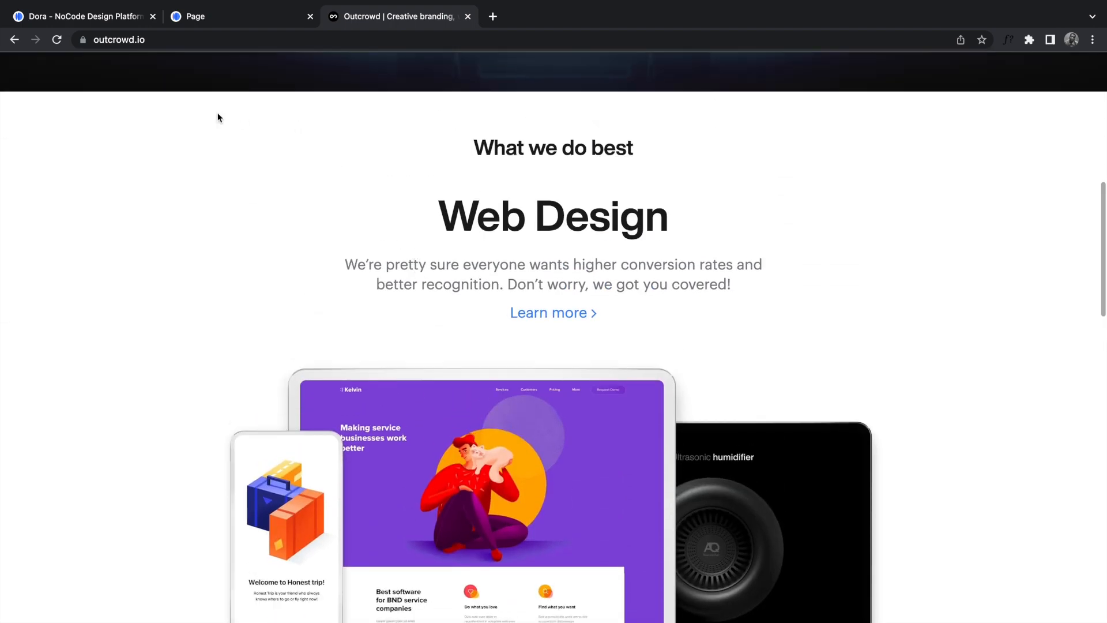
left_click(122, 17)
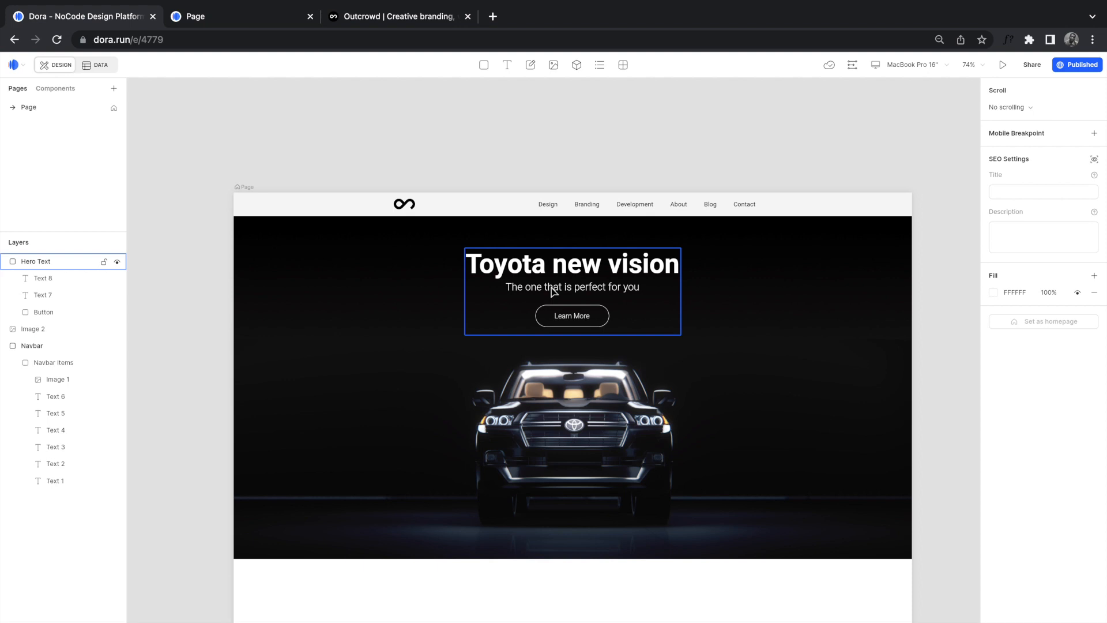
Step: Drag the page frame's bottom edge so it scrolls vertically, extending its height to about 3050
scroll(553, 291, "down", 5)
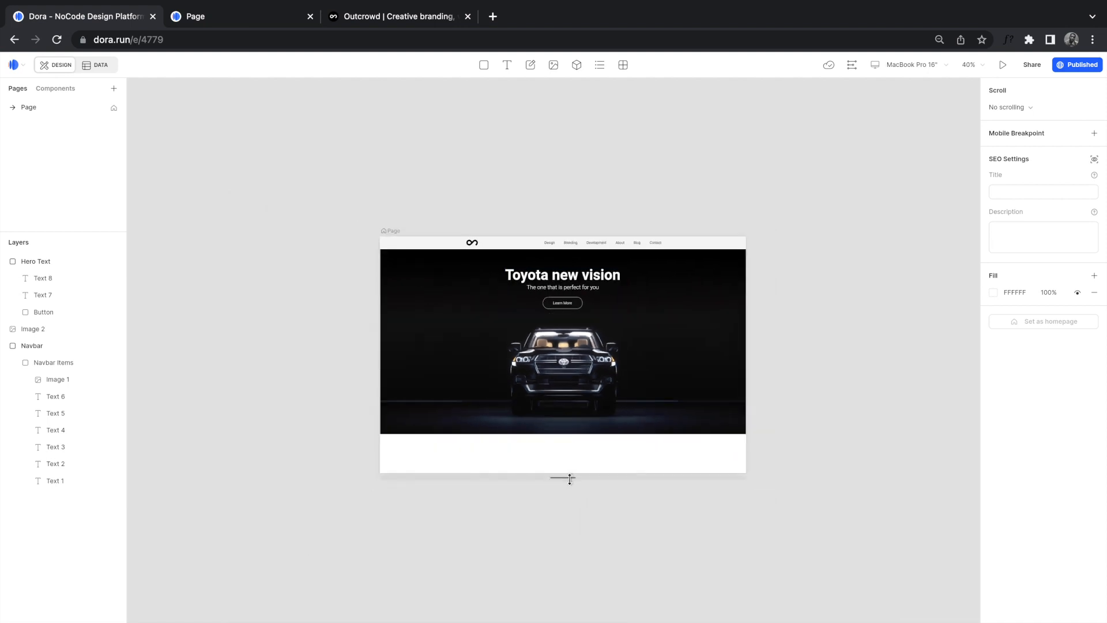
scroll(570, 479, "up", 10)
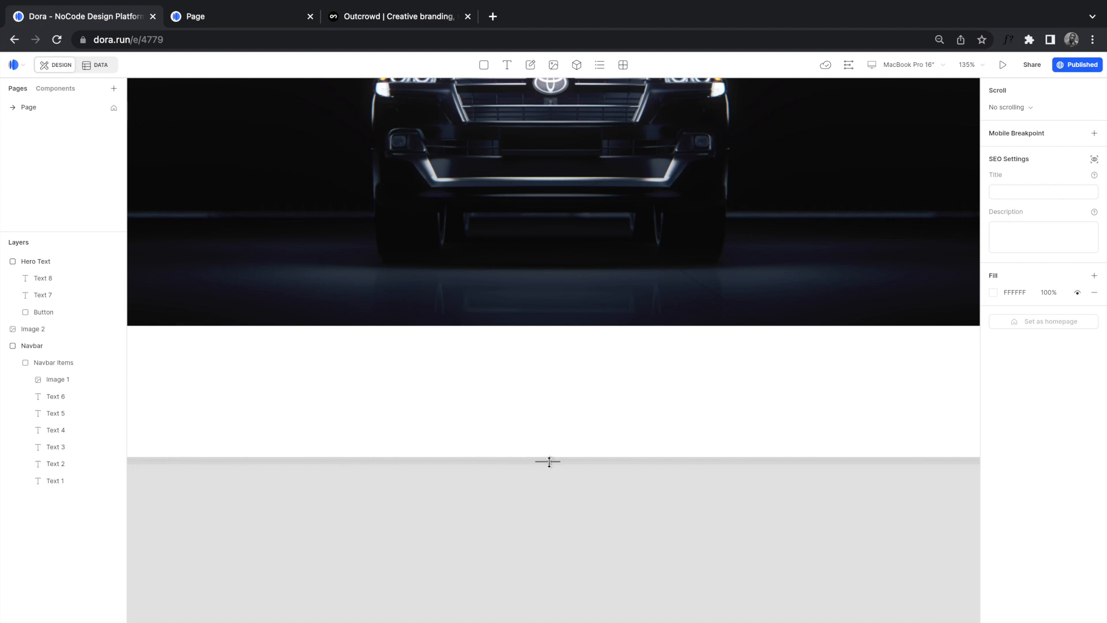
left_click_drag(549, 461, 551, 519)
scroll(551, 516, "down", 15)
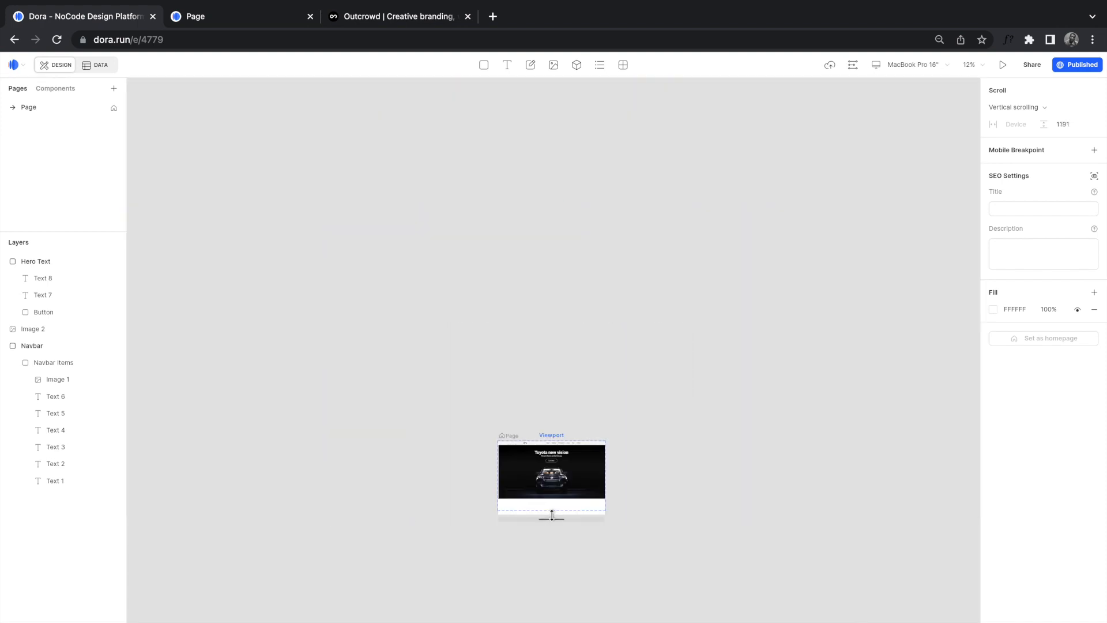
scroll(552, 517, "up", 8)
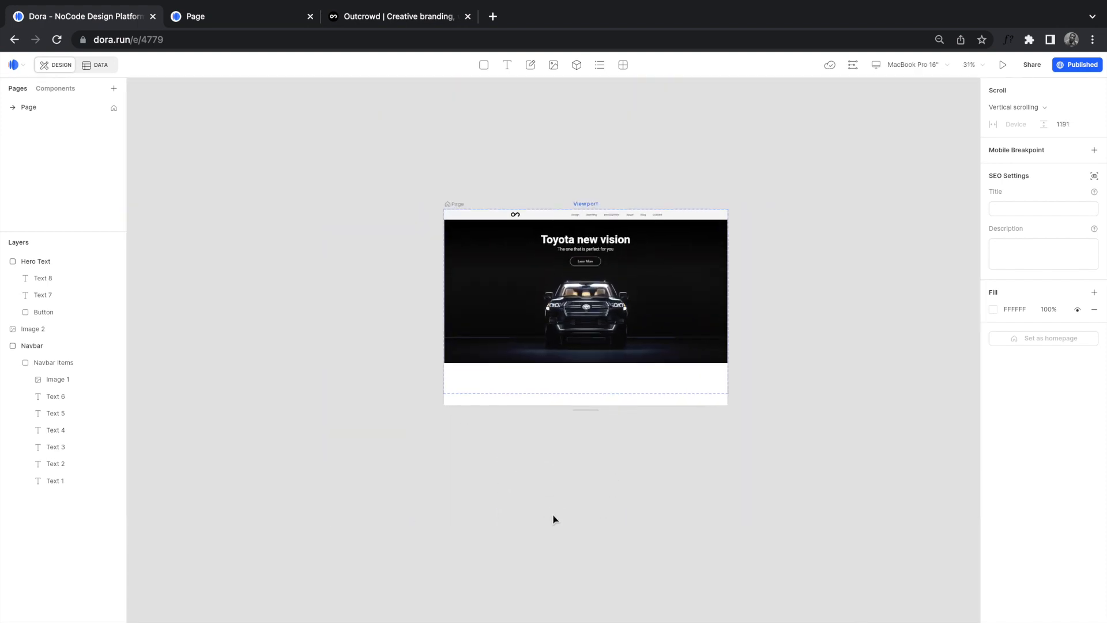
scroll(553, 519, "down", 4)
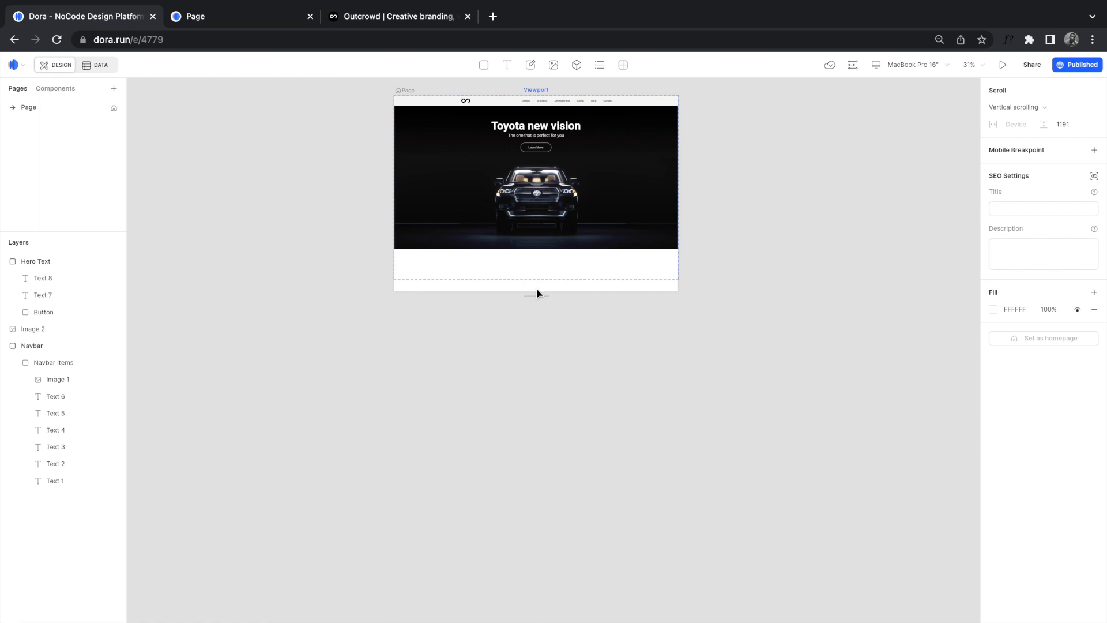
left_click_drag(536, 293, 547, 599)
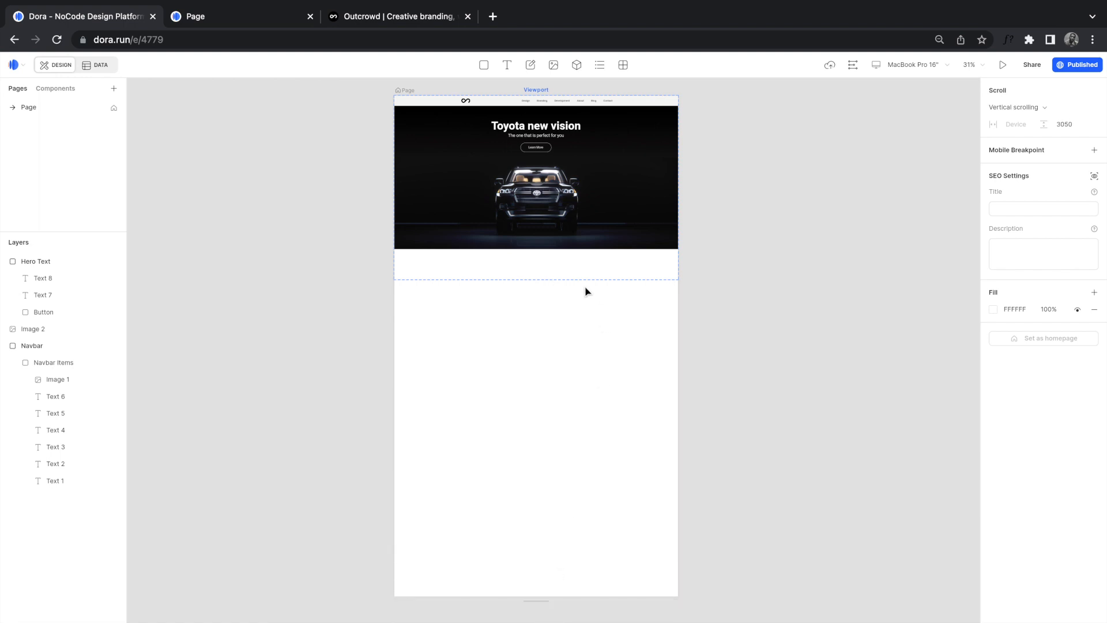
left_click(383, 20)
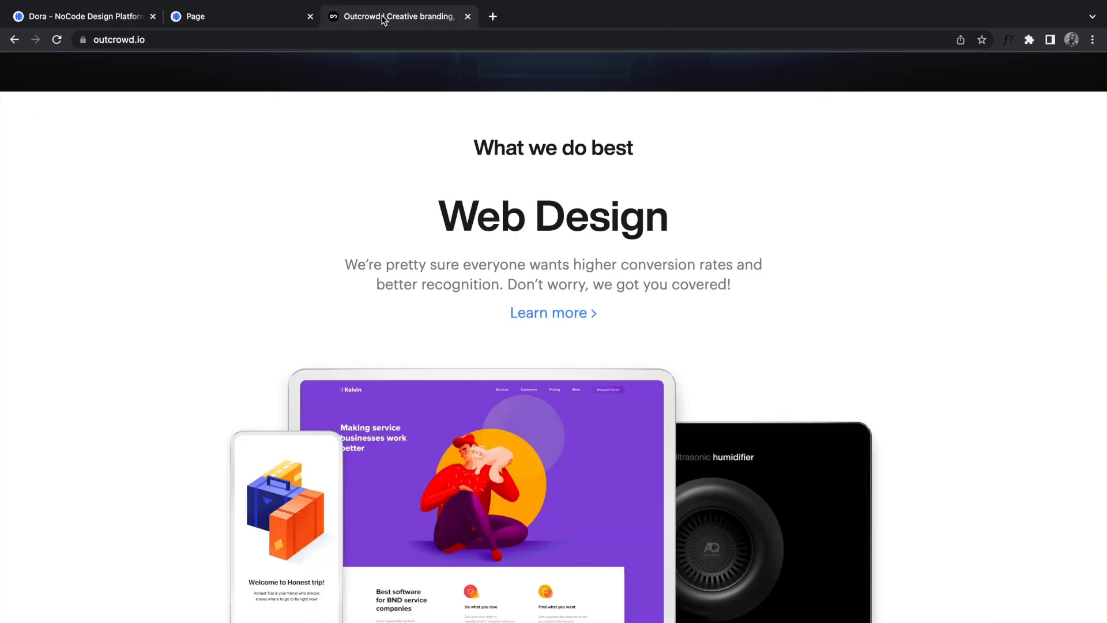
Step: Copy the 'What we do best' heading text from the Outcrowd page for use in Dora
left_click_drag(470, 149, 645, 158)
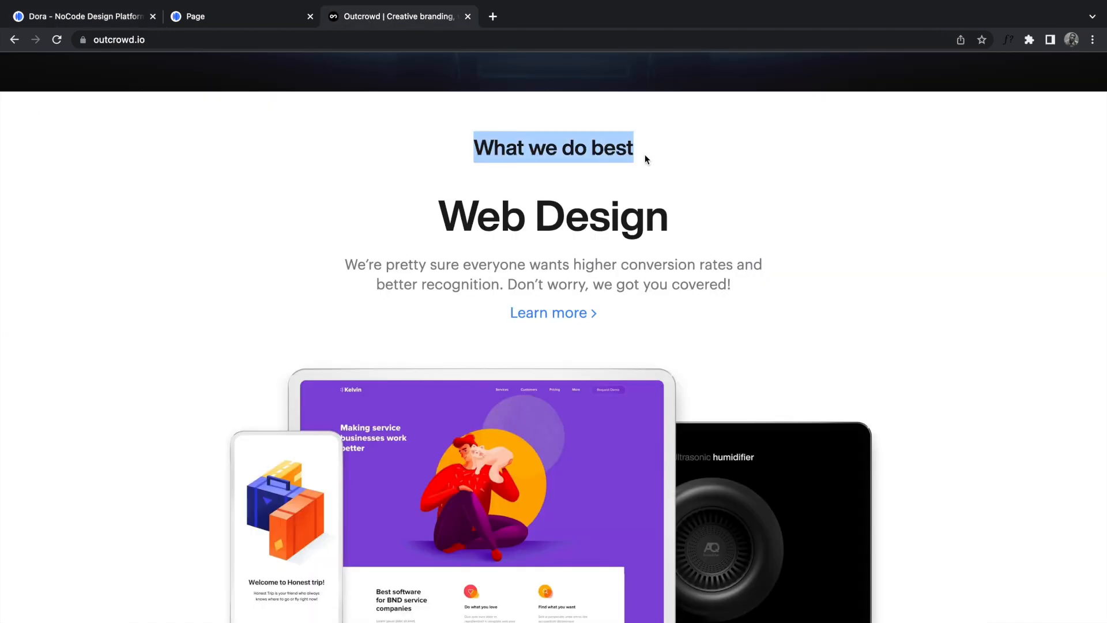
left_click(91, 18)
key("t")
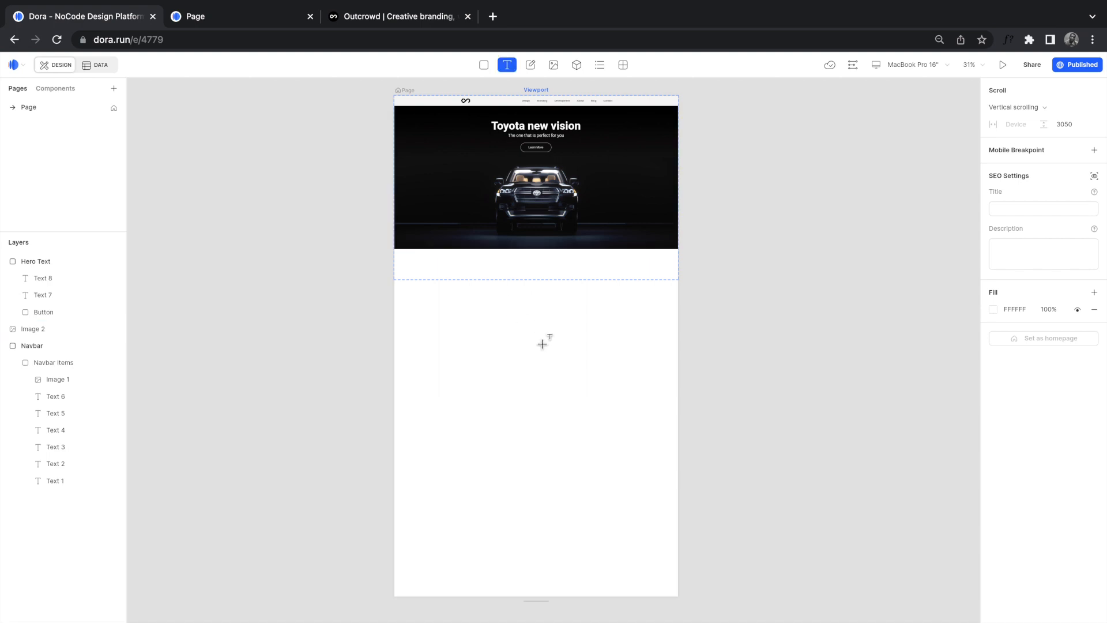
Step: Place the 'What we do best' text in black, size 42, Medium weight, centred under the hero
left_click(515, 294)
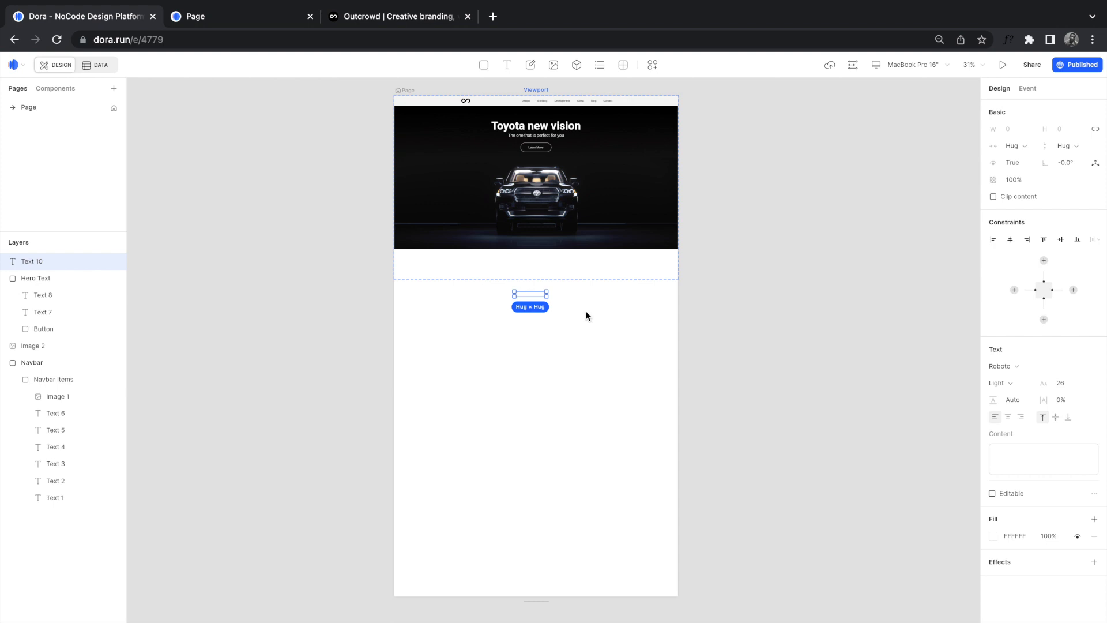
left_click(997, 464)
left_click(993, 536)
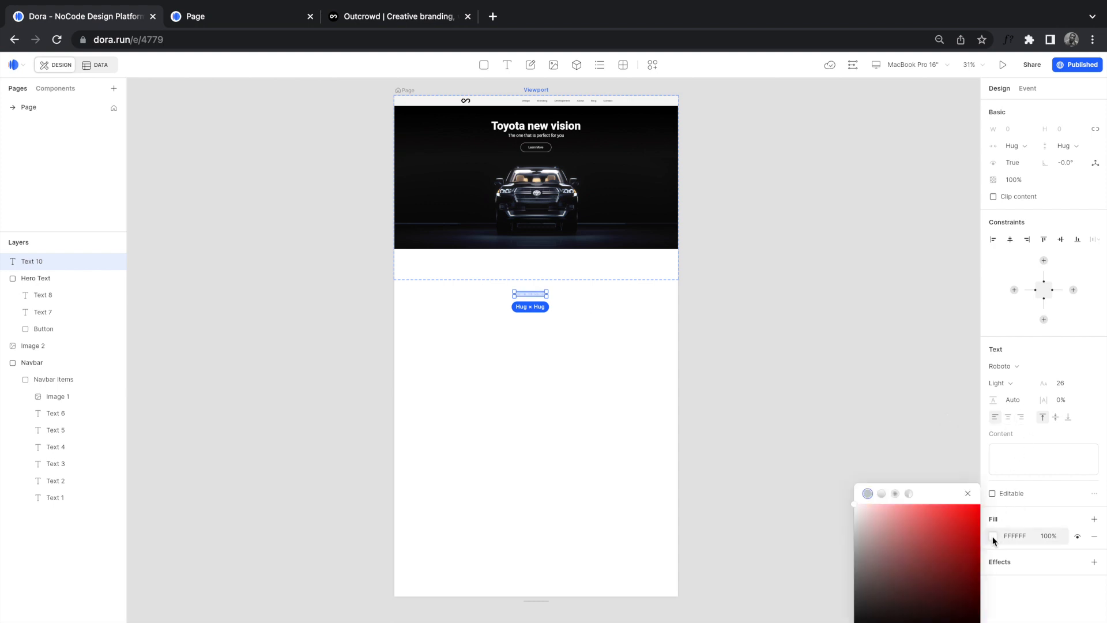
left_click_drag(872, 602, 855, 622)
left_click(1067, 383)
type("42")
key("Return")
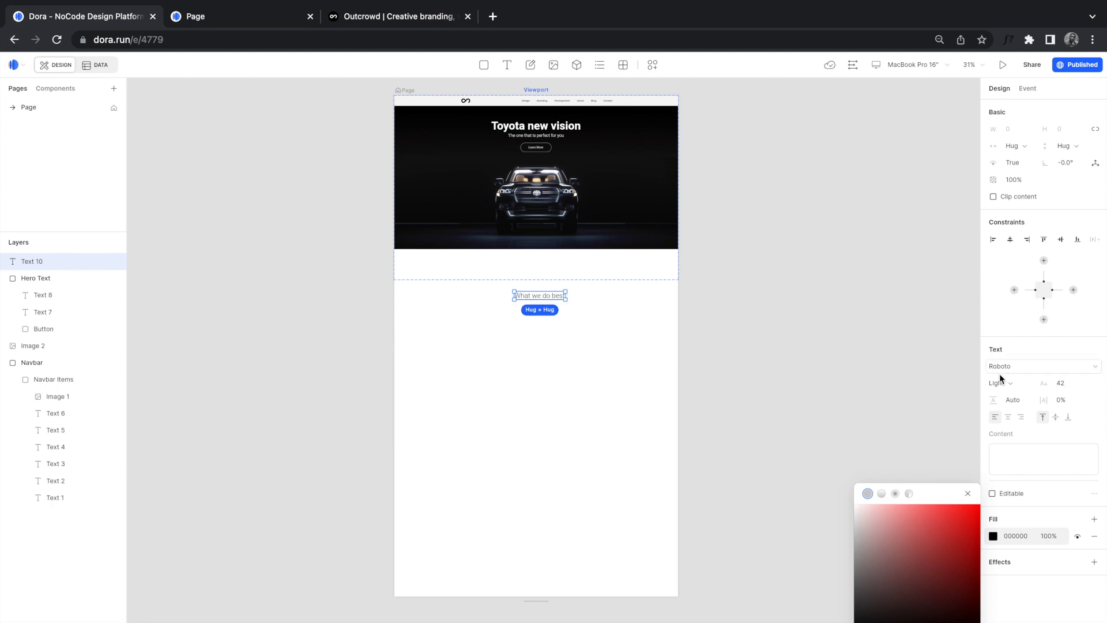
left_click(1000, 383)
left_click(1021, 448)
scroll(524, 301, "up", 5)
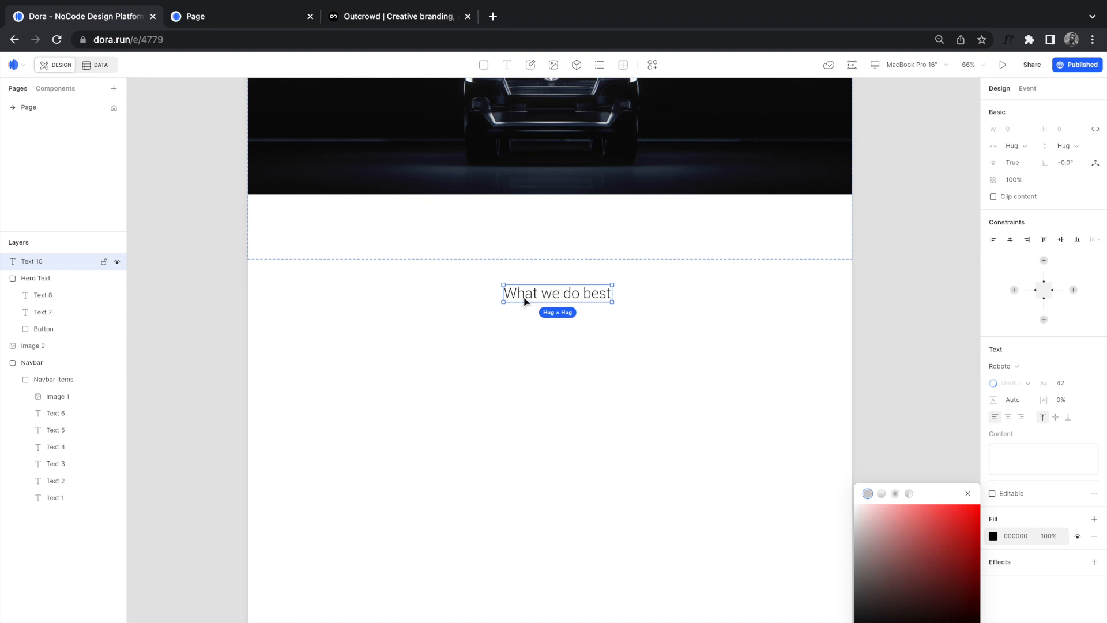
left_click_drag(564, 326, 558, 262)
Step: Copy the 'Web Design' heading text from the Outcrowd reference page
left_click(370, 17)
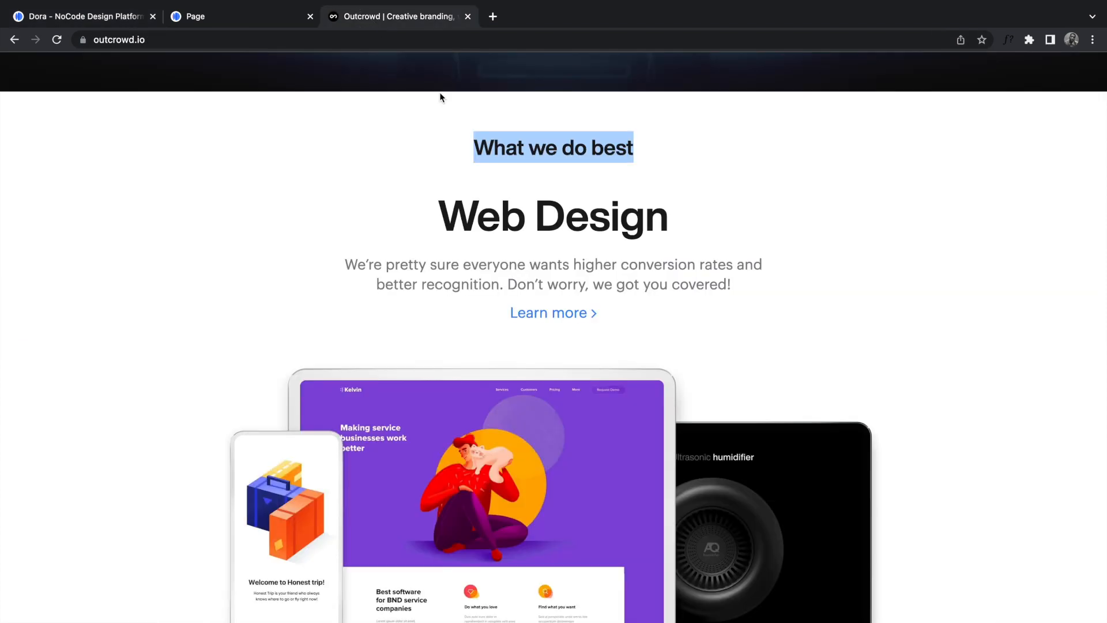
left_click_drag(444, 219, 662, 228)
key("ctrl+c")
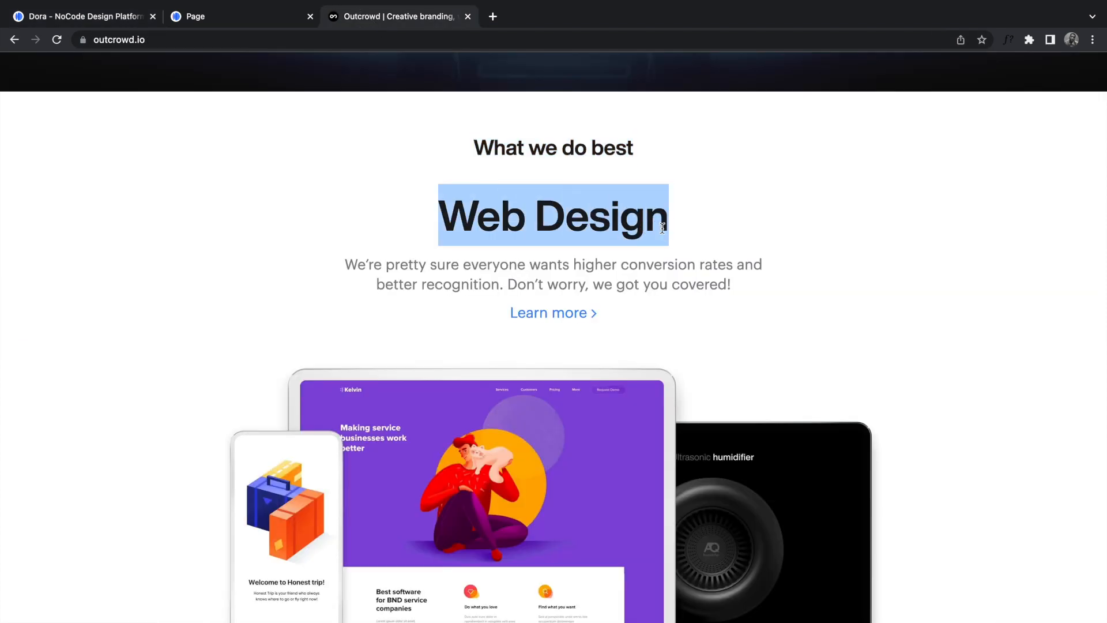
left_click(69, 23)
left_click(501, 358)
Step: Paste 'Web Design' as a size-68 Bold heading centred below 'What we do best'
key("t")
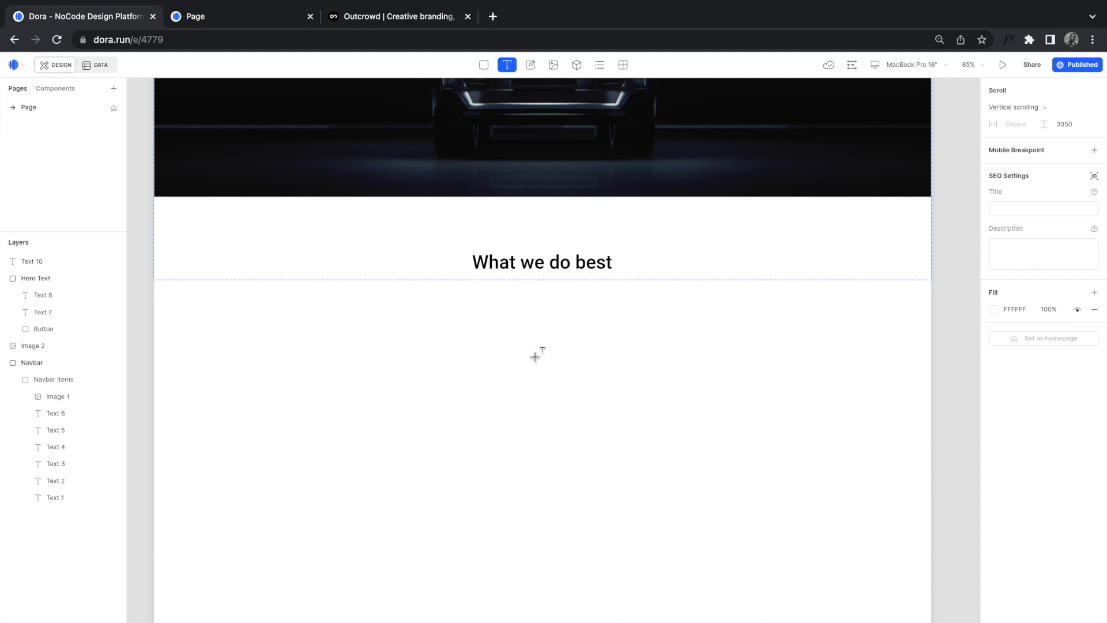
left_click(472, 322)
key("ctrl+v")
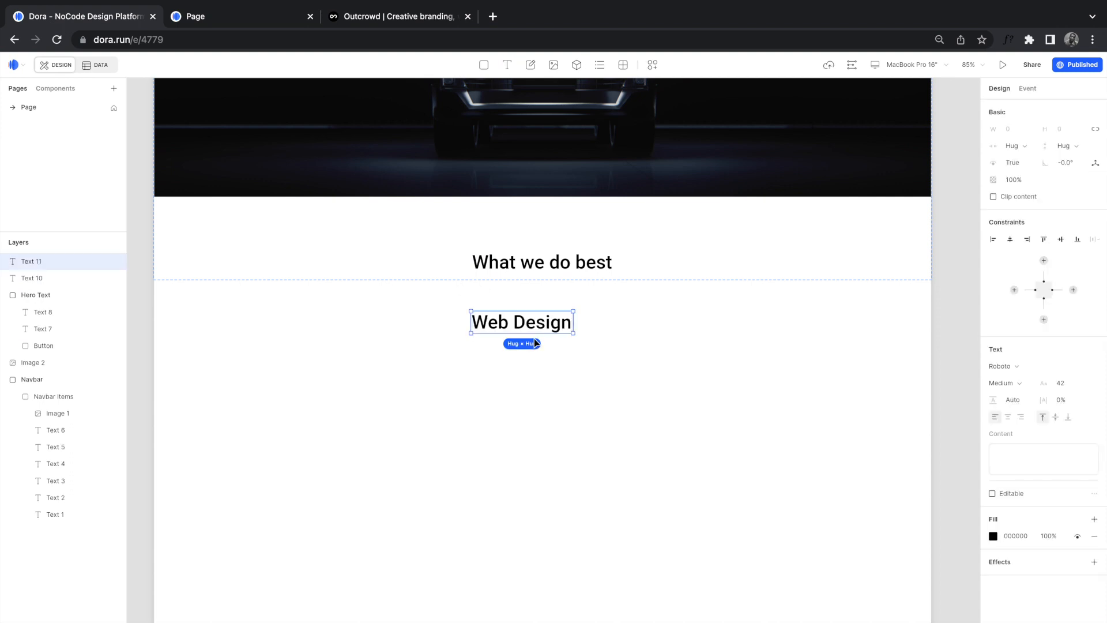
key("ctrl+a")
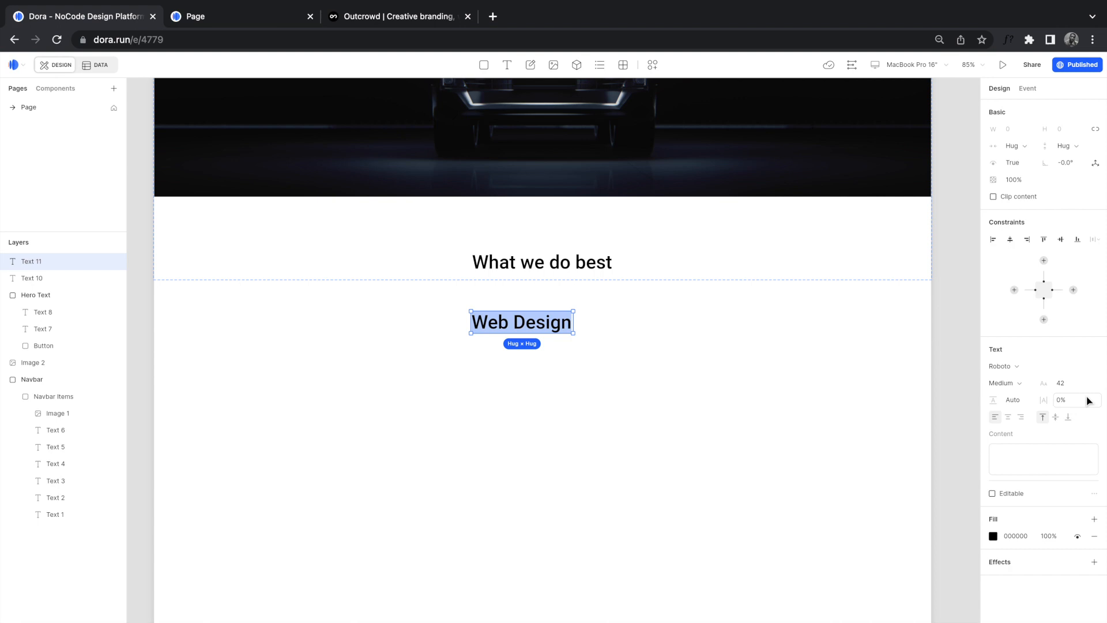
left_click(1071, 384)
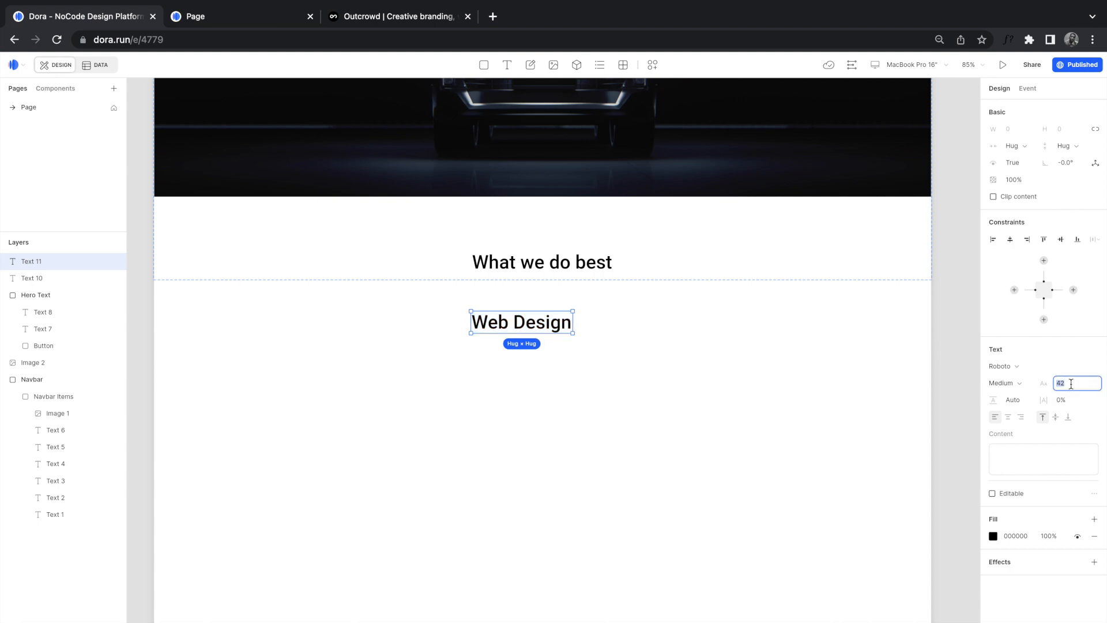
type("68")
key("Return")
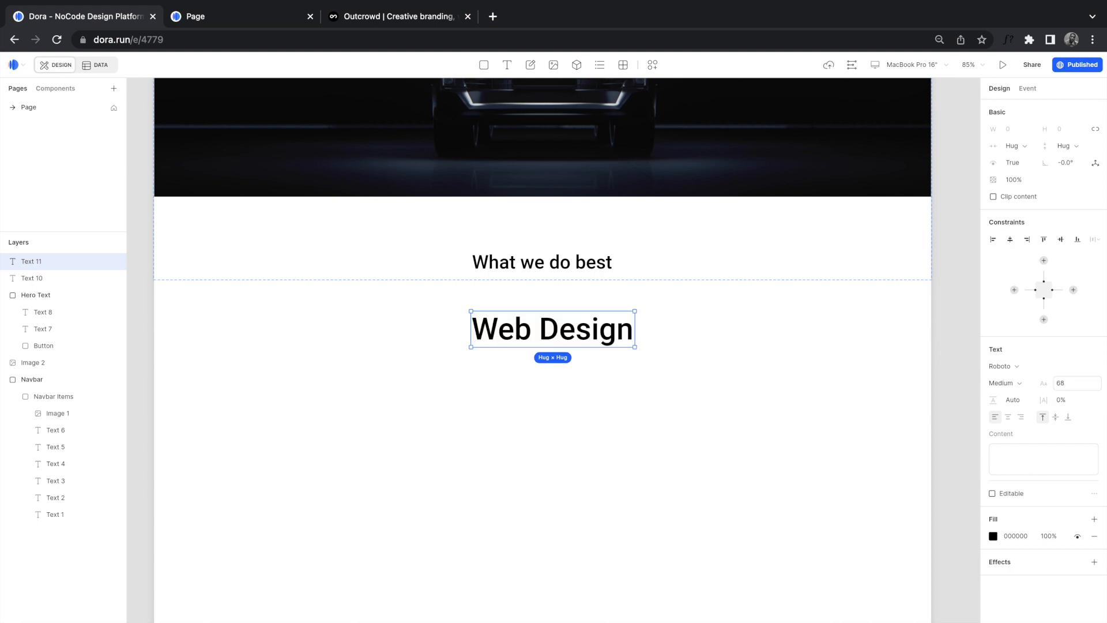
left_click(1010, 383)
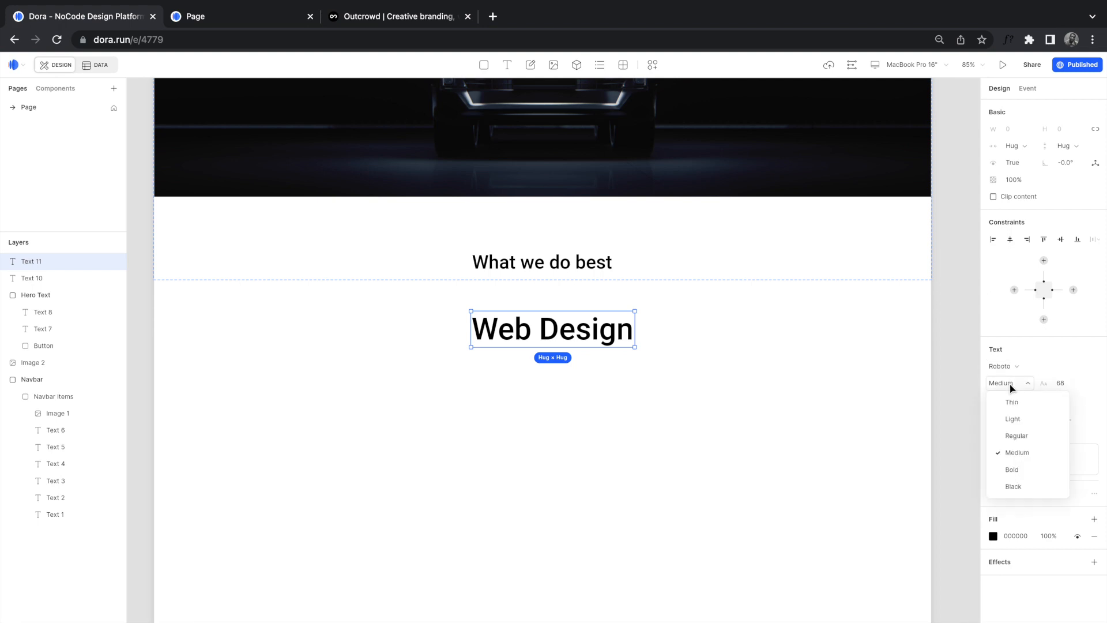
left_click(1011, 469)
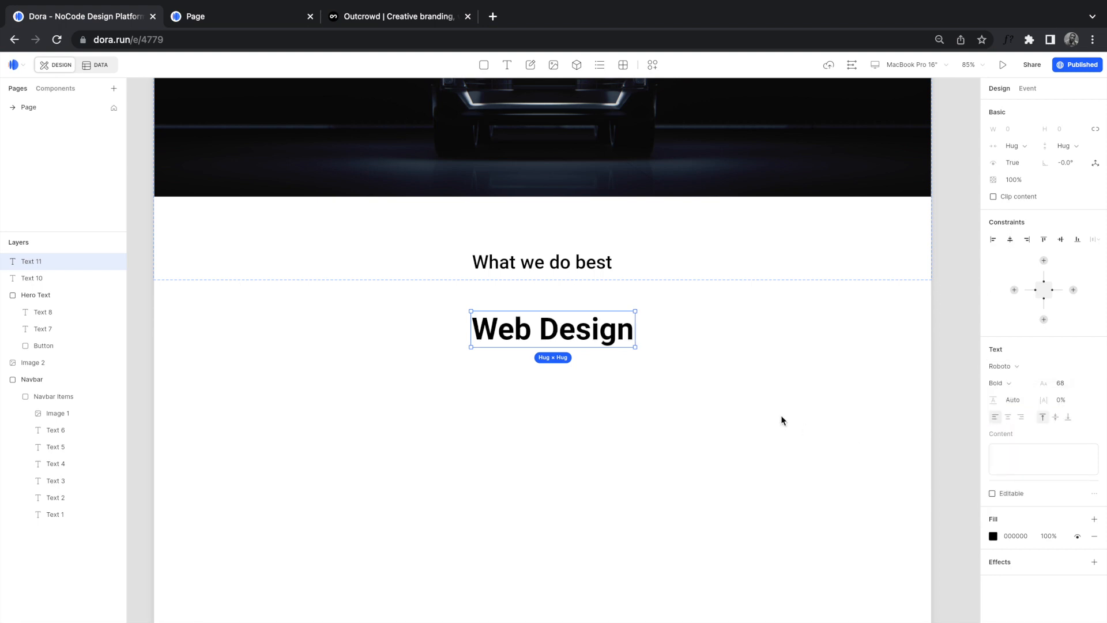
left_click_drag(588, 333, 578, 322)
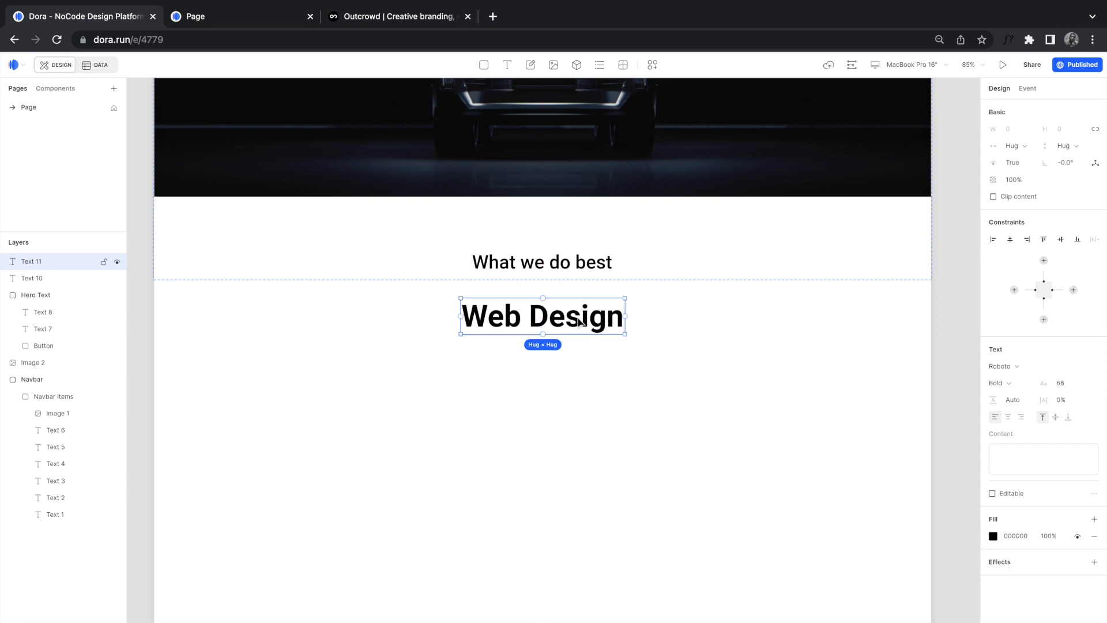
Step: Copy the description paragraph under Outcrowd's Web Design heading
left_click(387, 23)
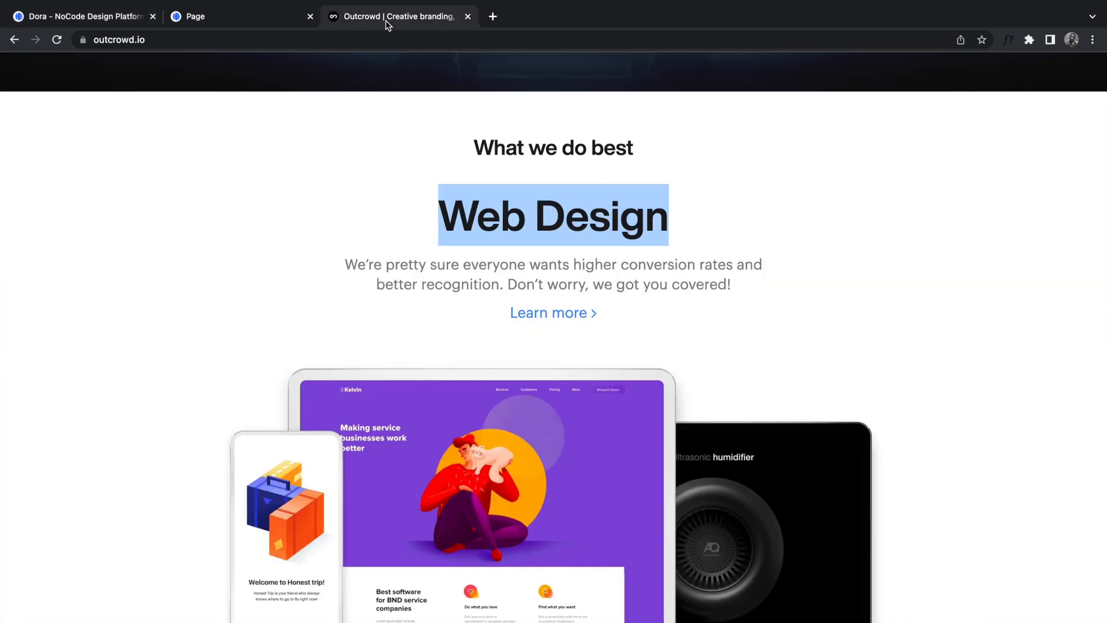
left_click(115, 19)
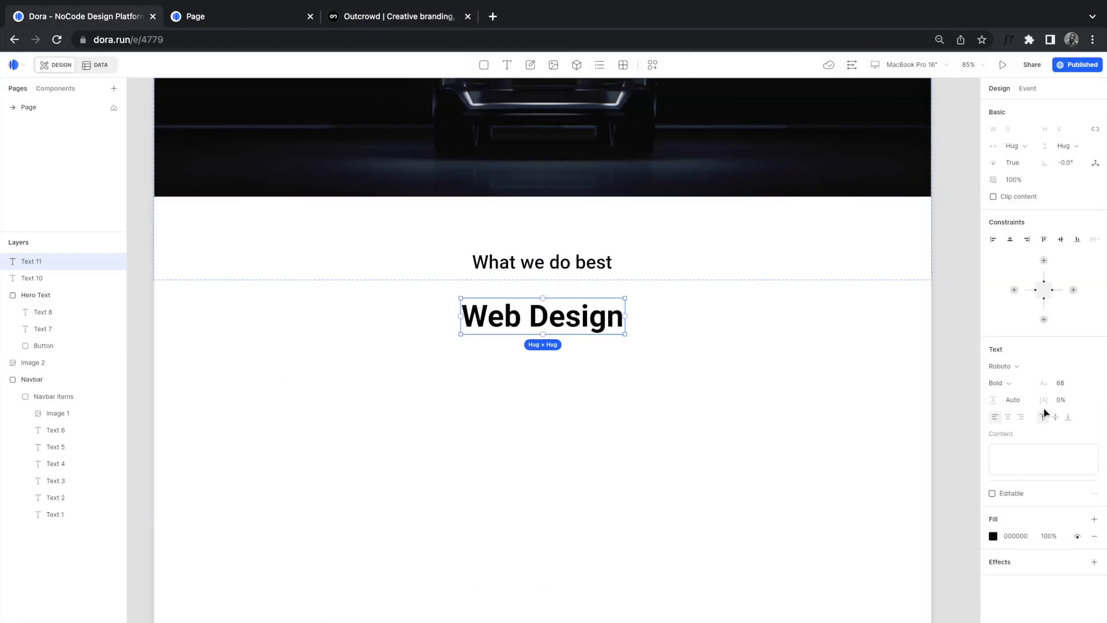
left_click(385, 19)
left_click_drag(346, 264, 739, 291)
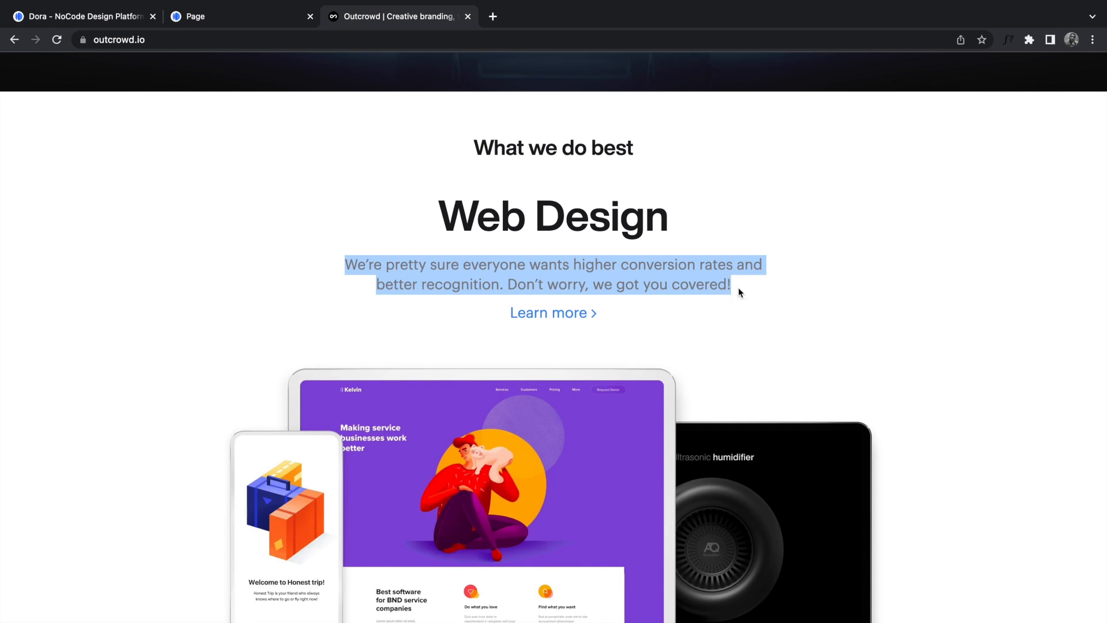
left_click(121, 21)
Step: Paste the description paragraph as a new text layer at size 24, Medium weight, grey fill
key("t")
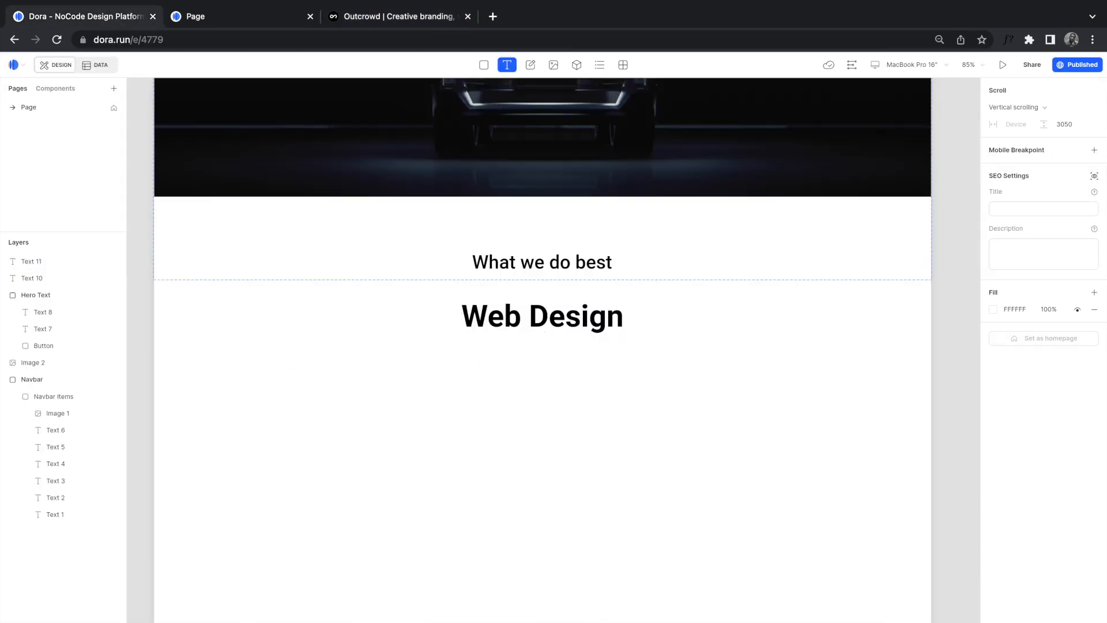
left_click(435, 351)
key("ctrl+v")
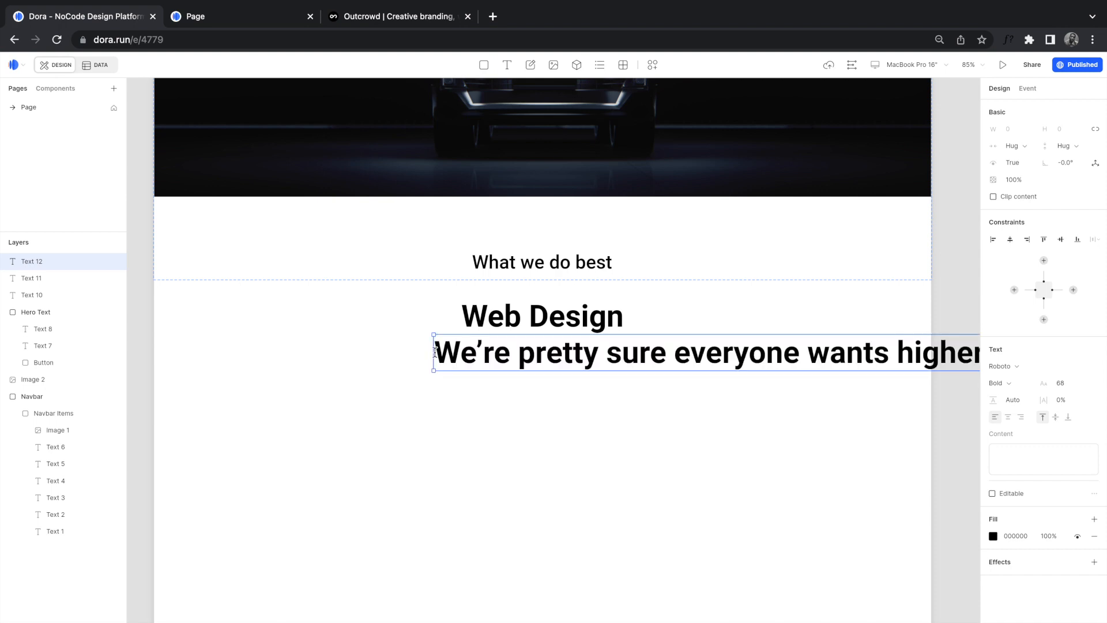
key("ctrl+a")
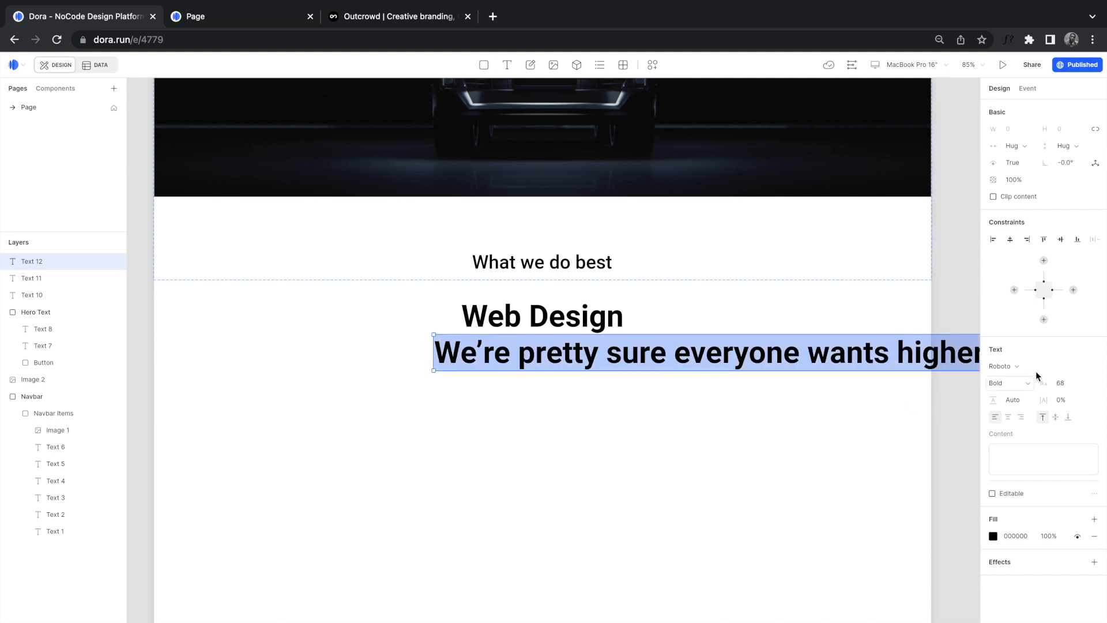
left_click(1064, 383)
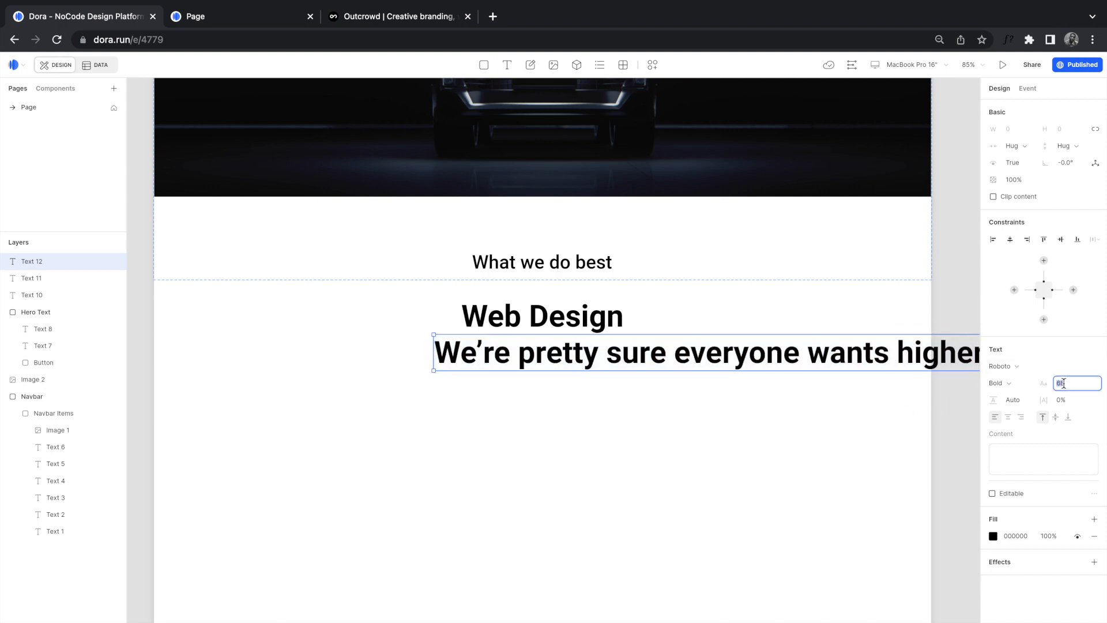
type("24")
key("Return")
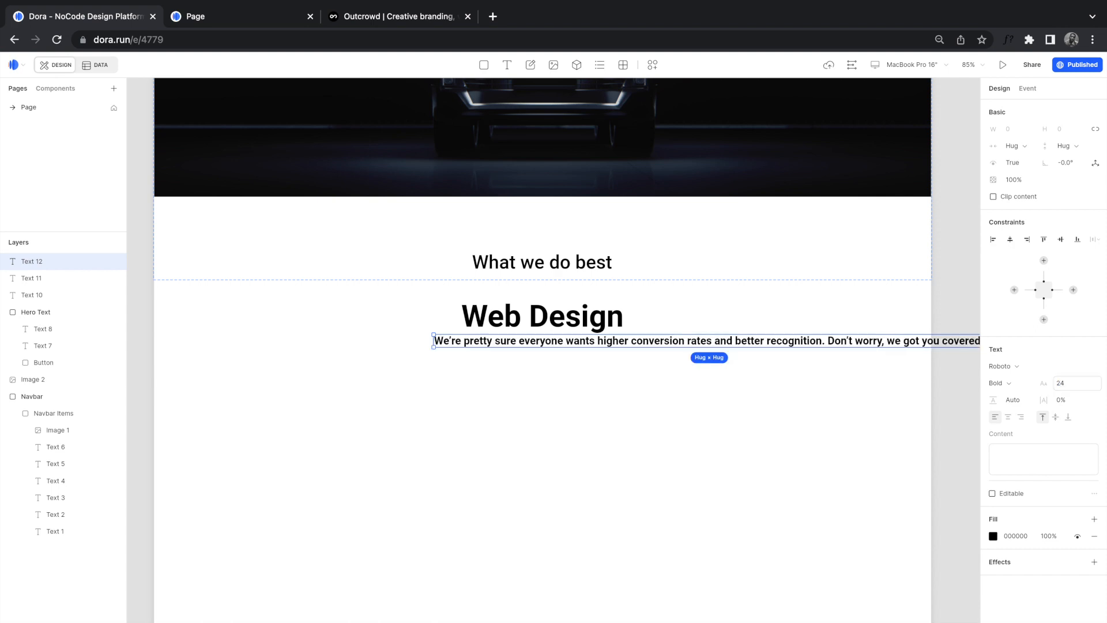
left_click(1006, 382)
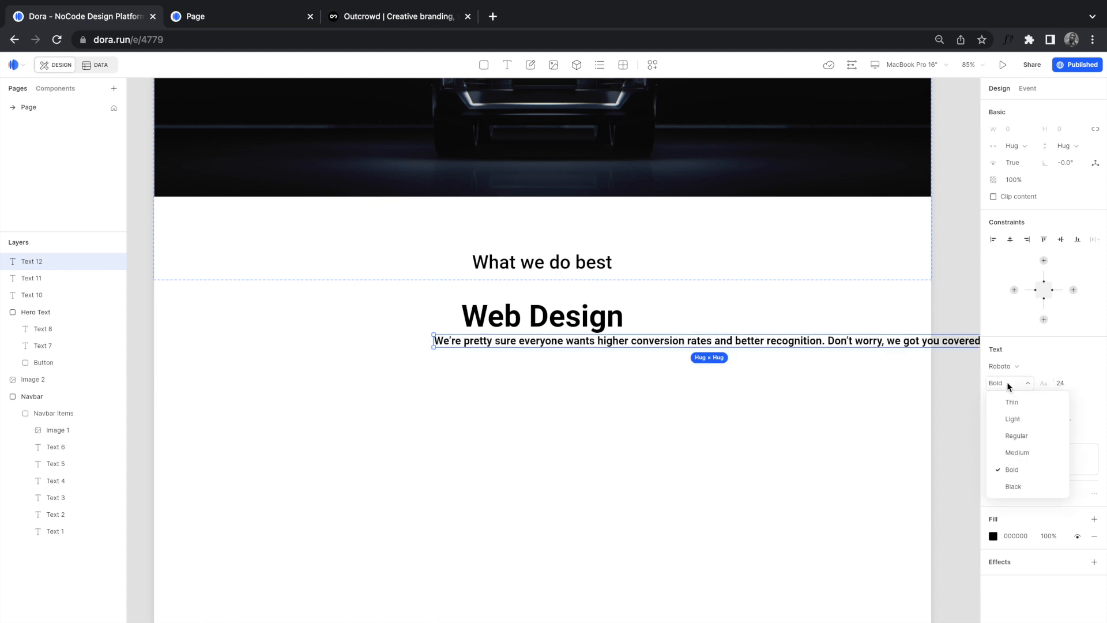
left_click(1016, 453)
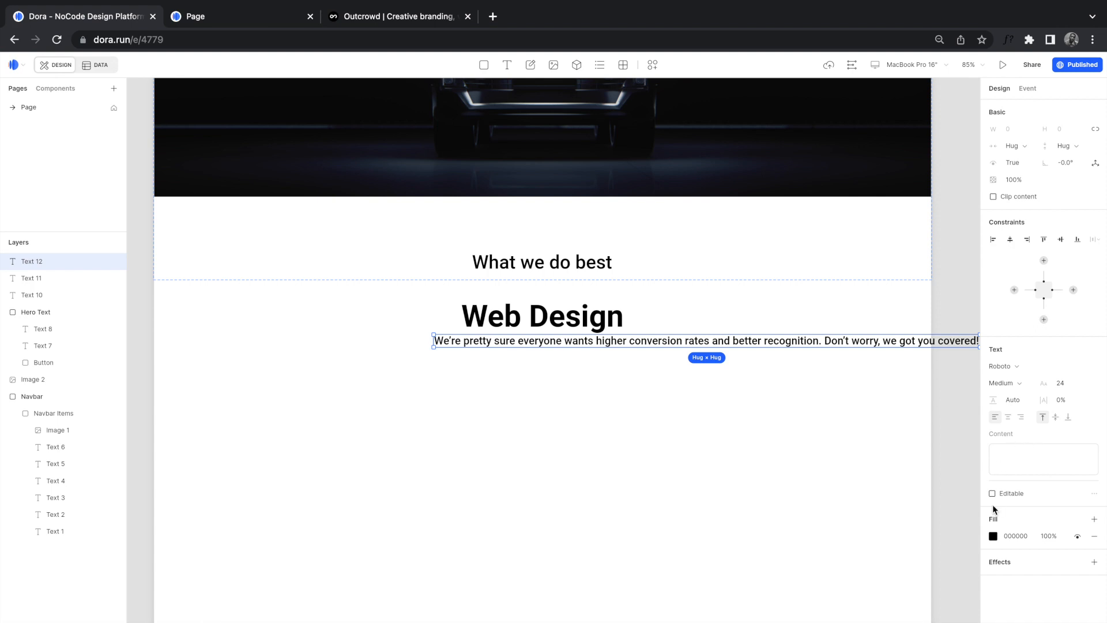
left_click(993, 535)
left_click_drag(858, 576, 852, 575)
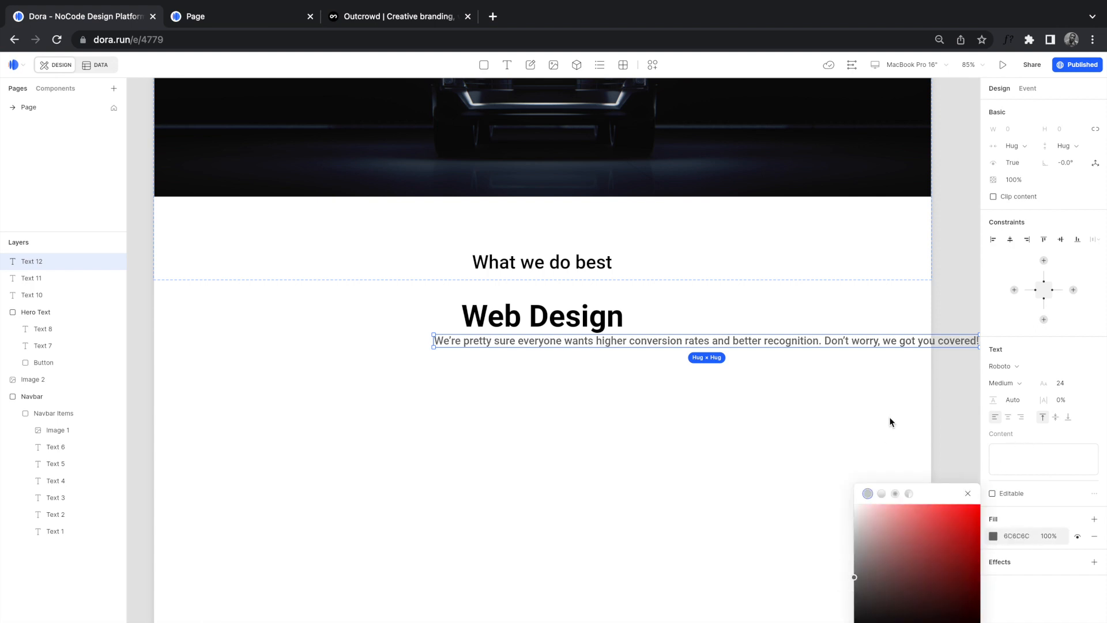
Step: Give the paragraph a Fixed width, trying 200, 400 and 1000 before settling on 800
scroll(921, 376, "up", 1)
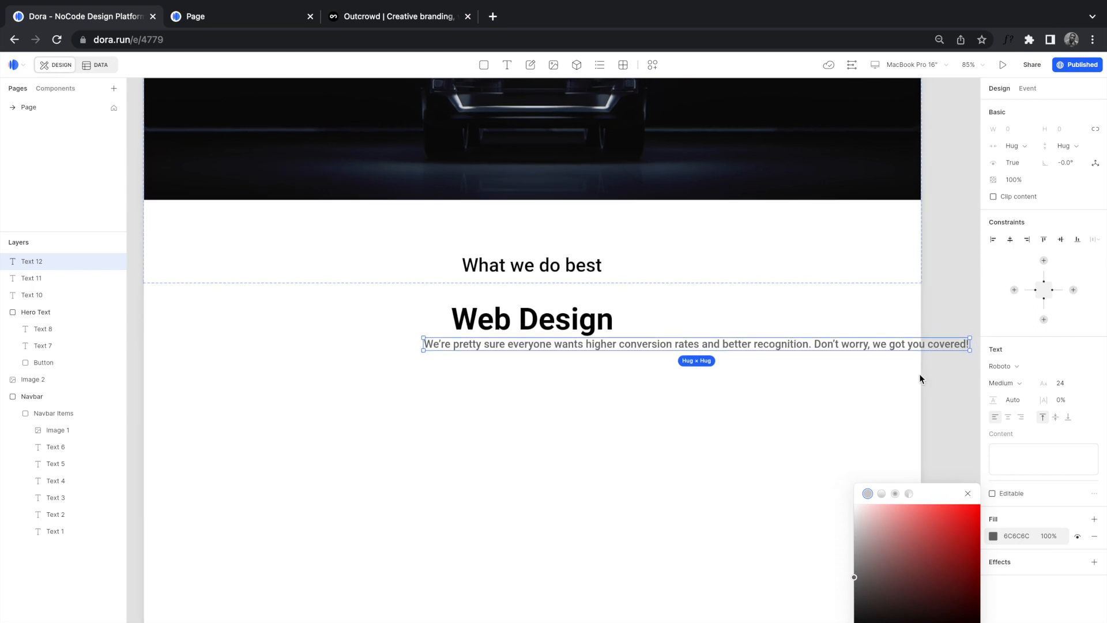
left_click(1020, 149)
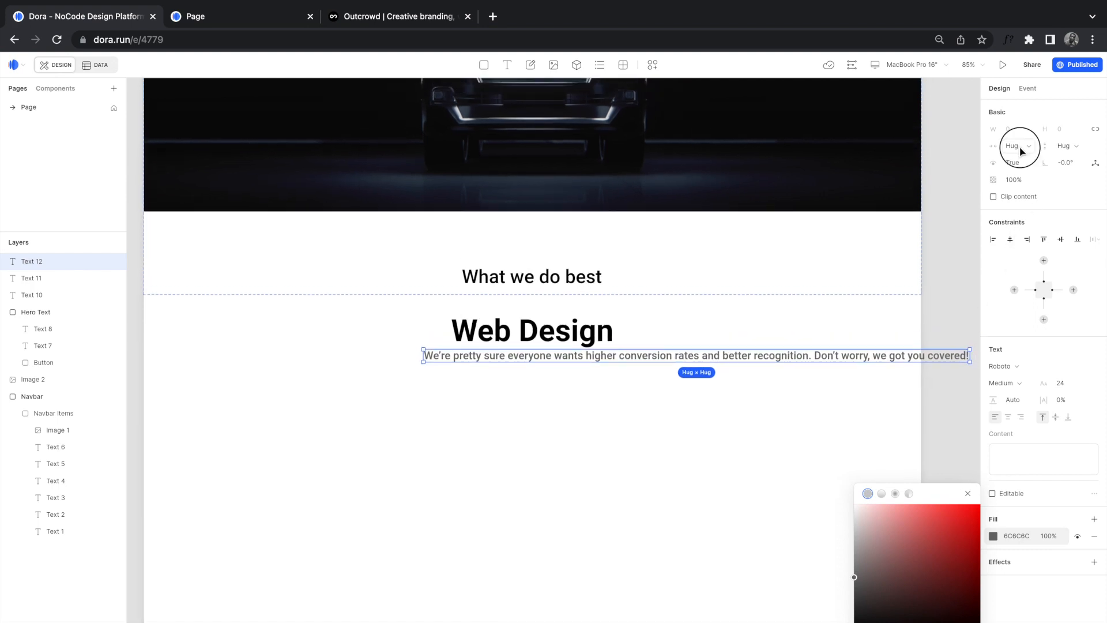
left_click(1027, 164)
left_click(1017, 128)
type("200")
key("Return")
left_click(1028, 130)
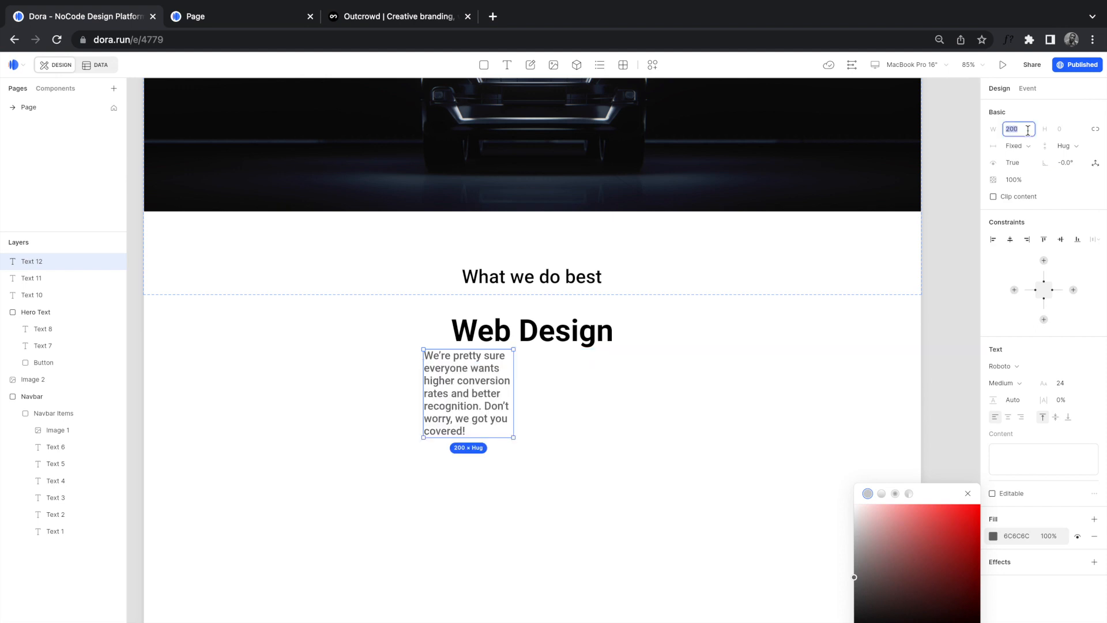
key("Return")
left_click(1025, 128)
type("10")
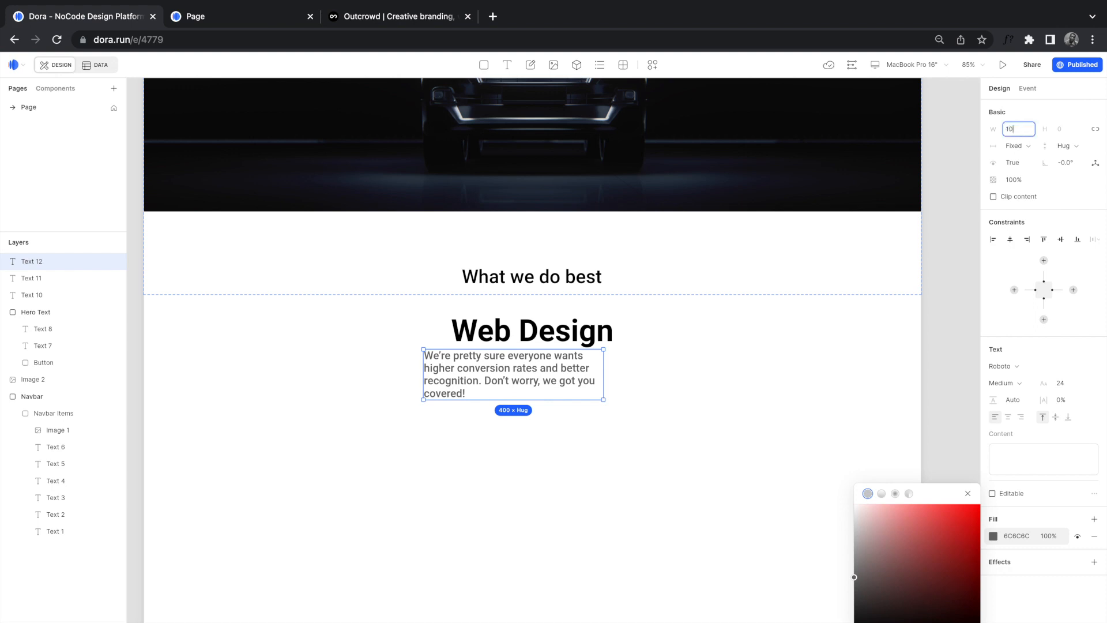
type("00")
key("Return")
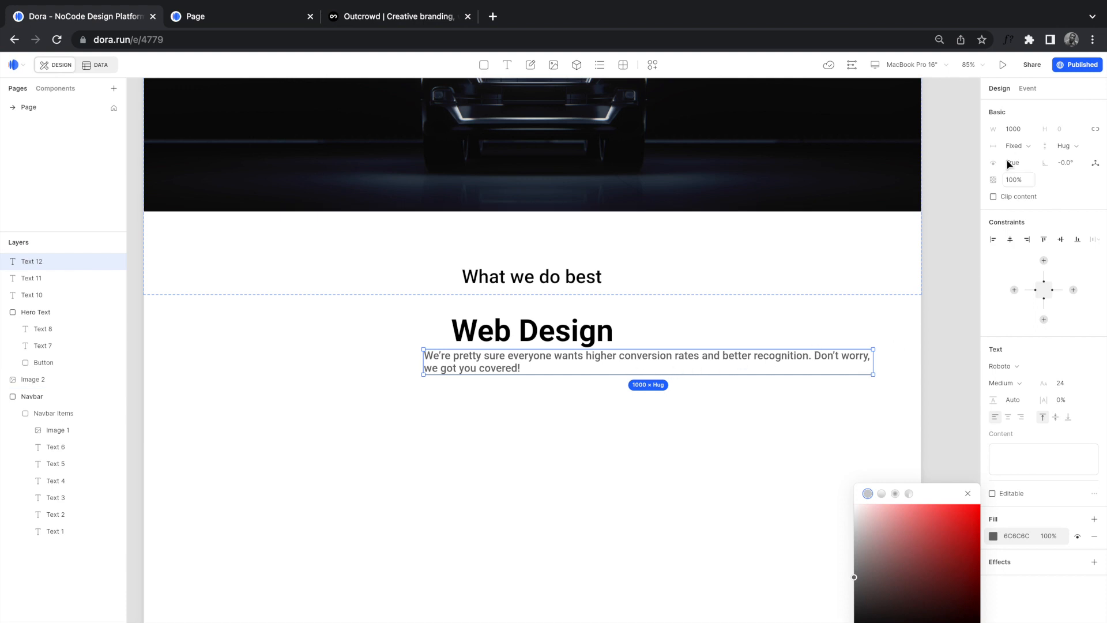
left_click(1020, 129)
type("800")
key("Return")
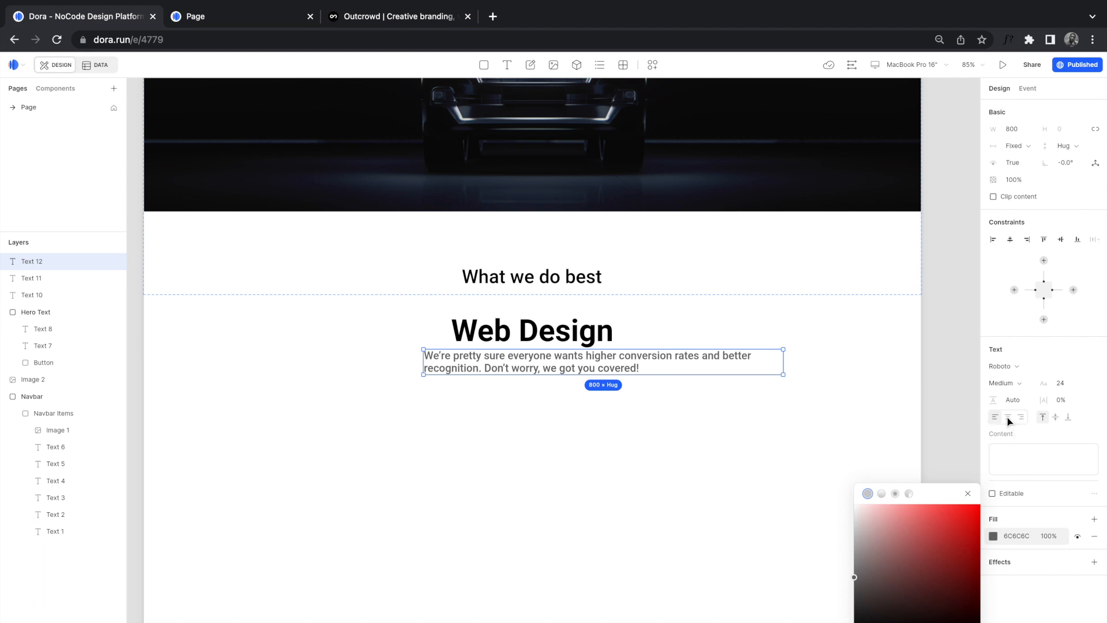
left_click(966, 447)
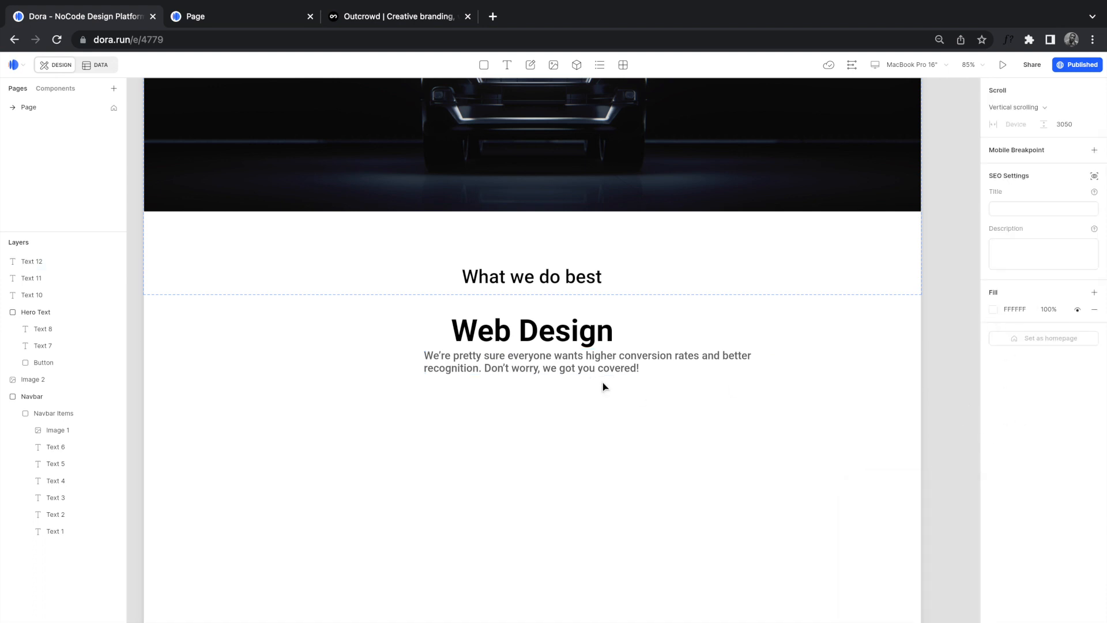
Step: Centre-align the paragraph text and move it onto the centre line under Web Design
left_click(584, 370)
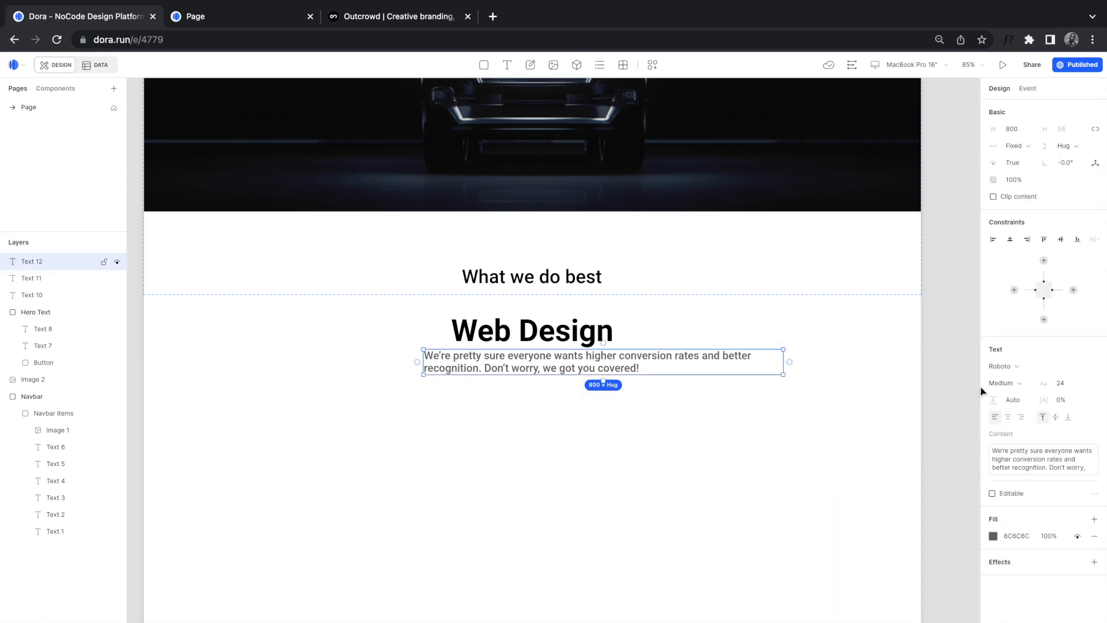
left_click(1008, 417)
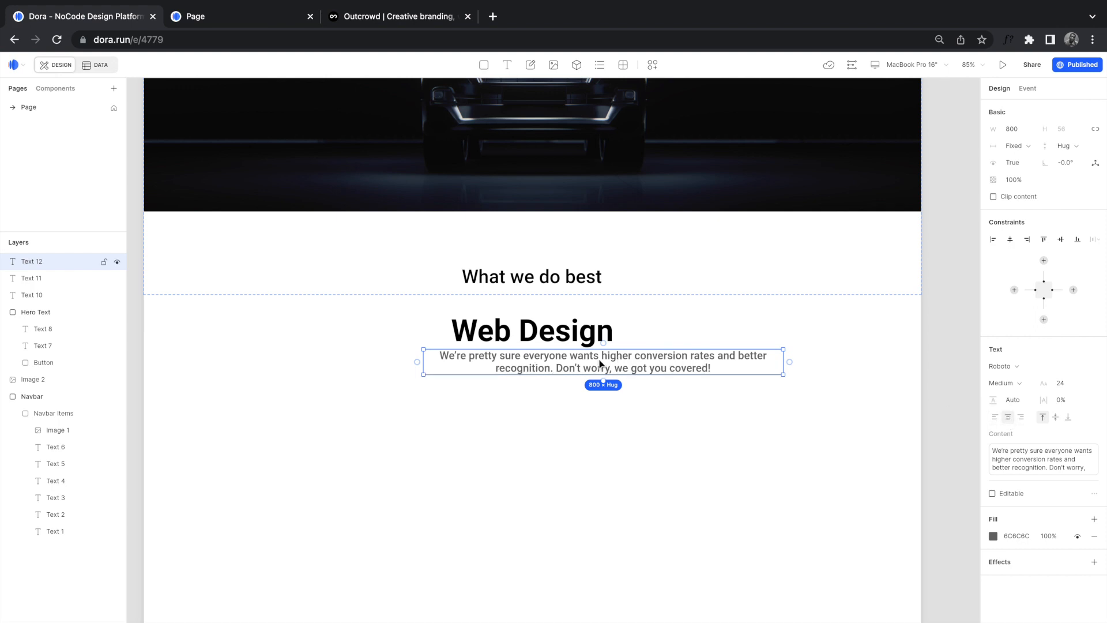
left_click_drag(642, 365, 572, 372)
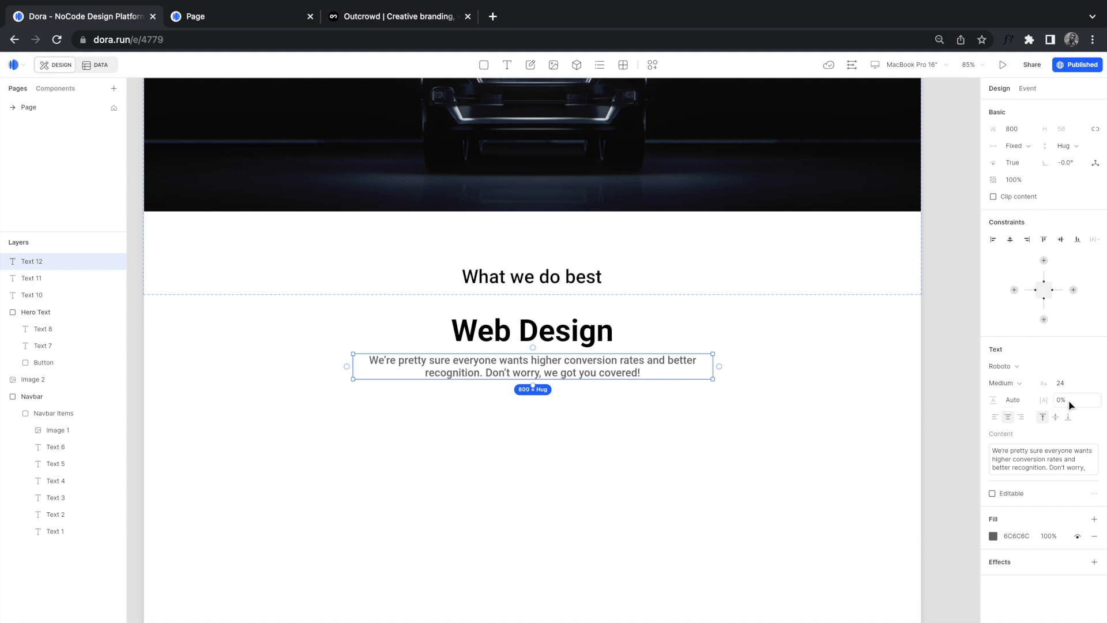
Step: Set the paragraph's line height to 32 after trying 36
left_click(1017, 401)
left_click(1027, 401)
type("36")
key("Return")
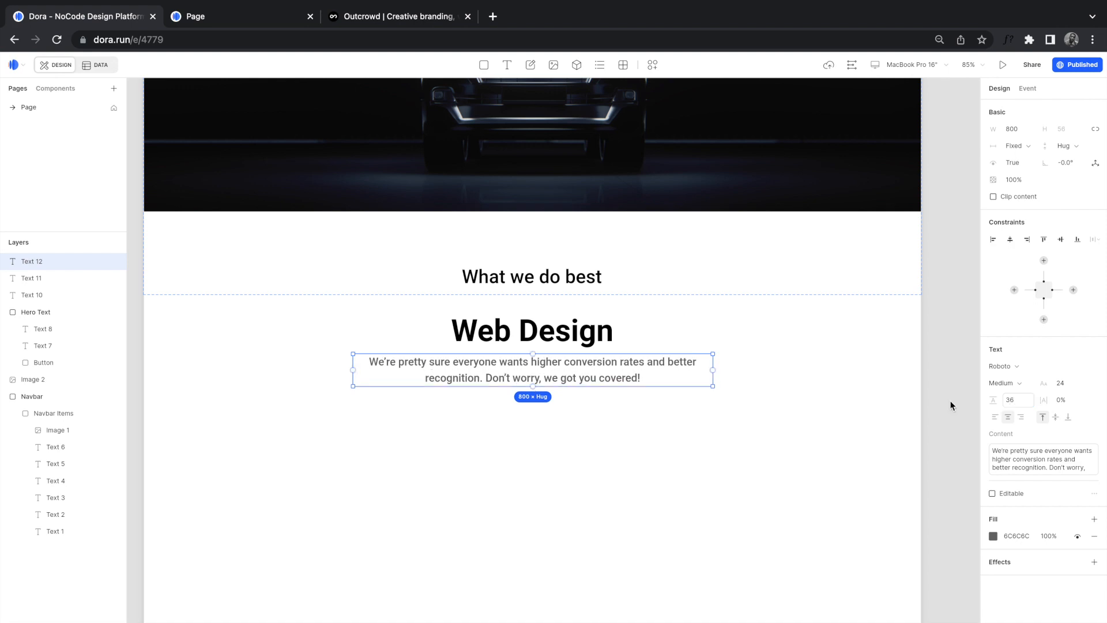
left_click(1014, 402)
left_click(1015, 403)
type("32")
key("Return")
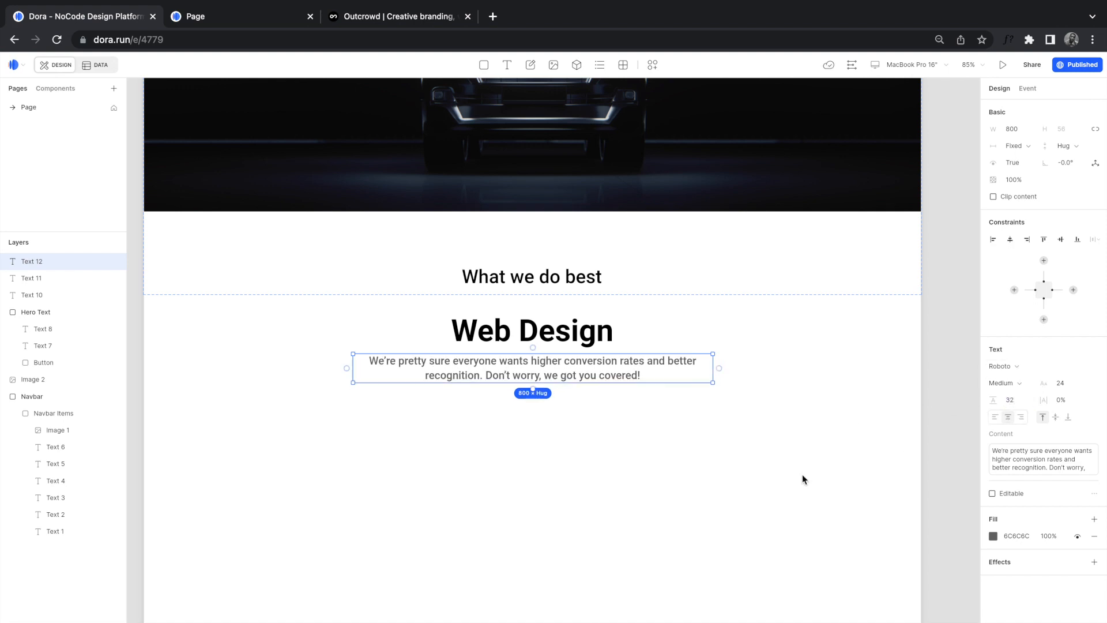
left_click(803, 479)
left_click(374, 20)
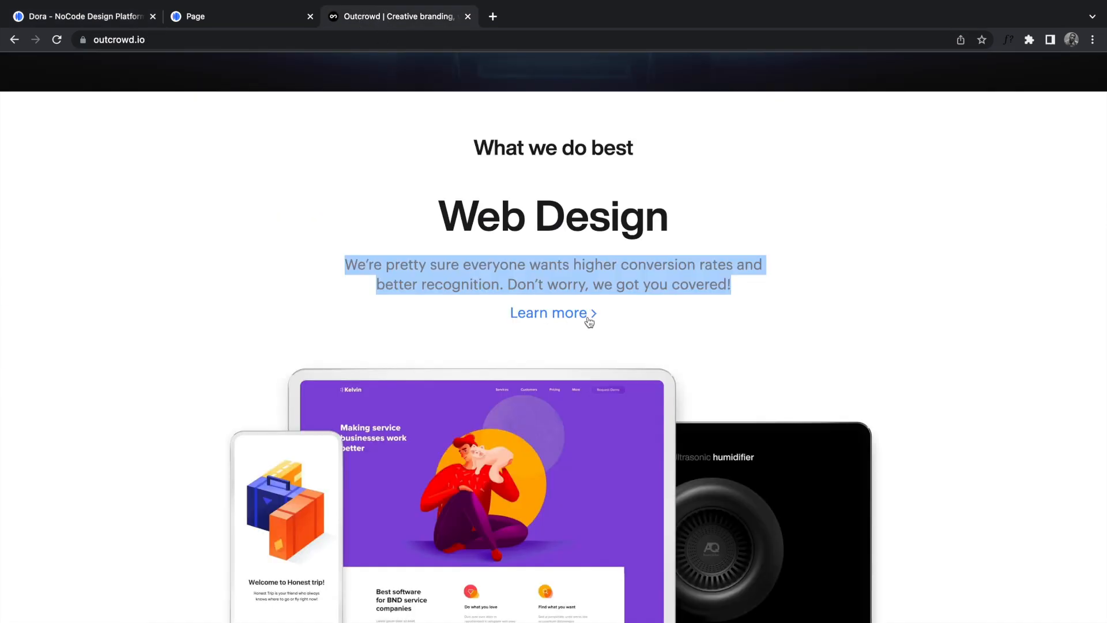
Step: Paste a copy of the Learn More button and give its label blue 1B5FA2 fill and Medium weight
left_click(124, 22)
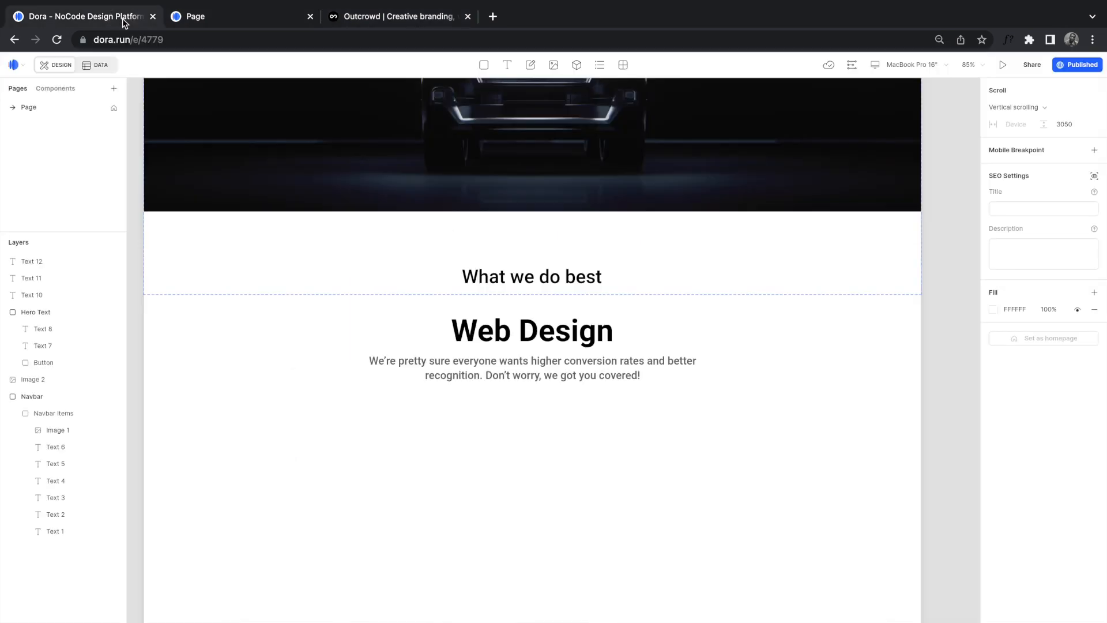
scroll(471, 264, "up", 5)
scroll(470, 264, "up", 3)
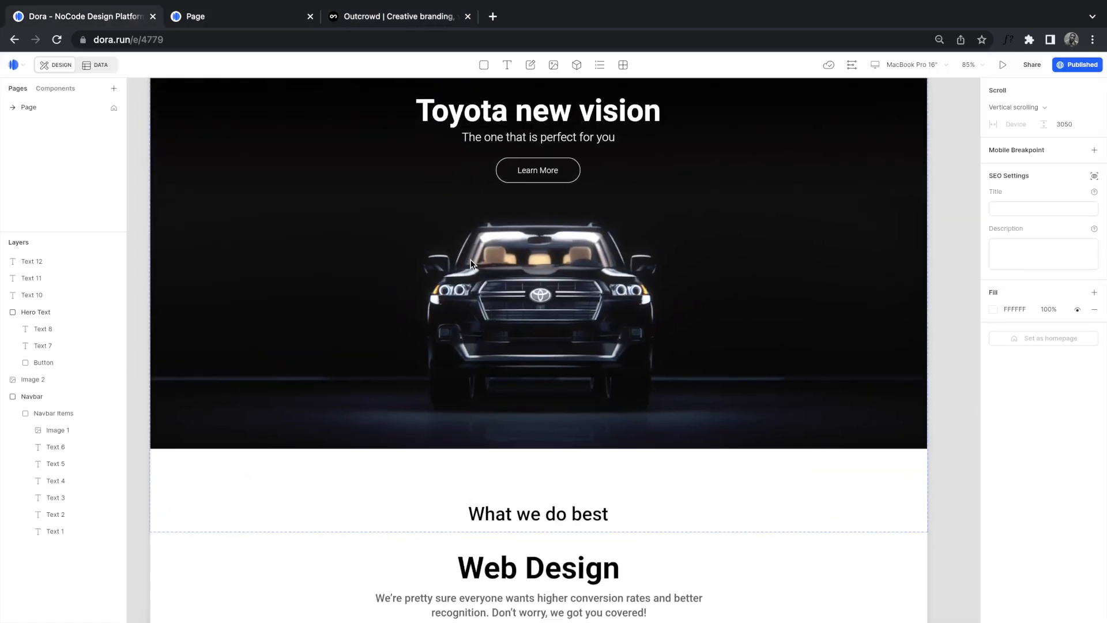
left_click(527, 183)
left_click(530, 192)
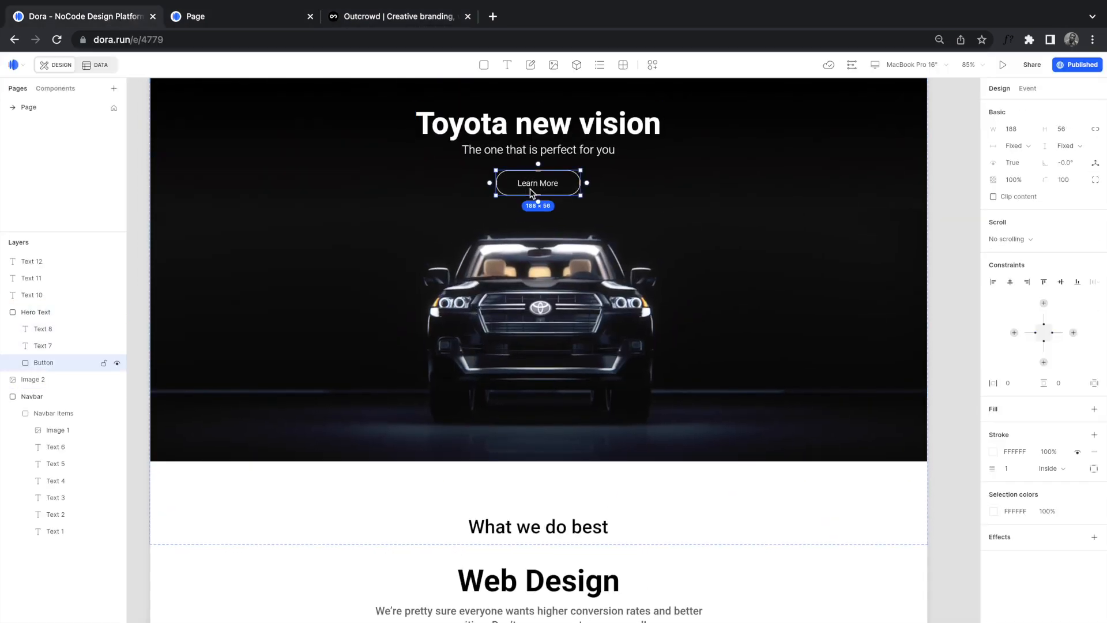
scroll(583, 375, "down", 7)
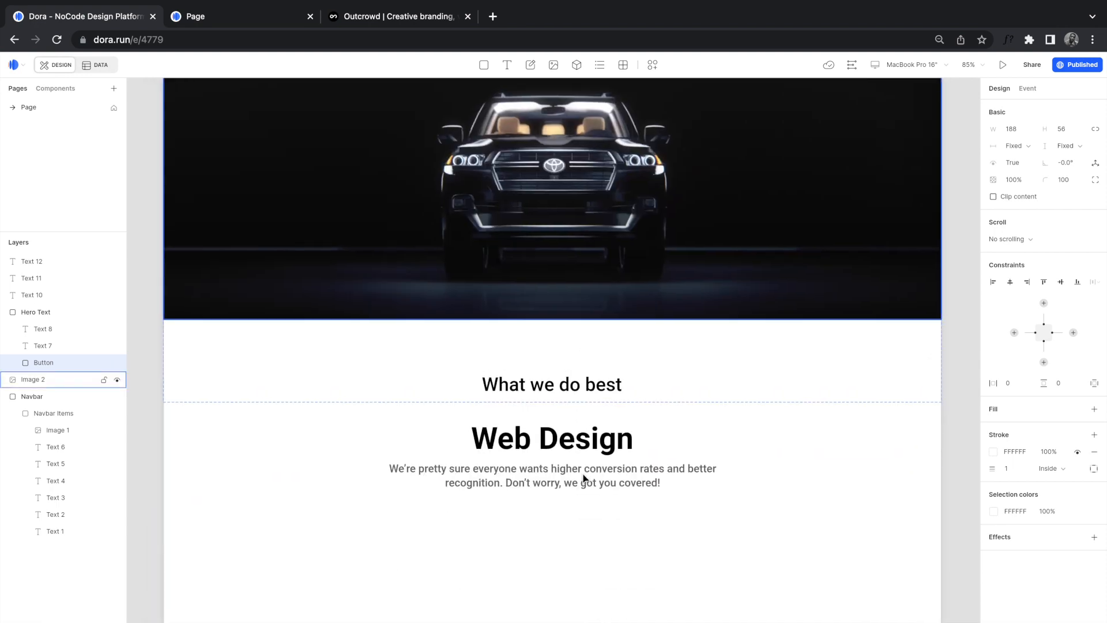
left_click(574, 502)
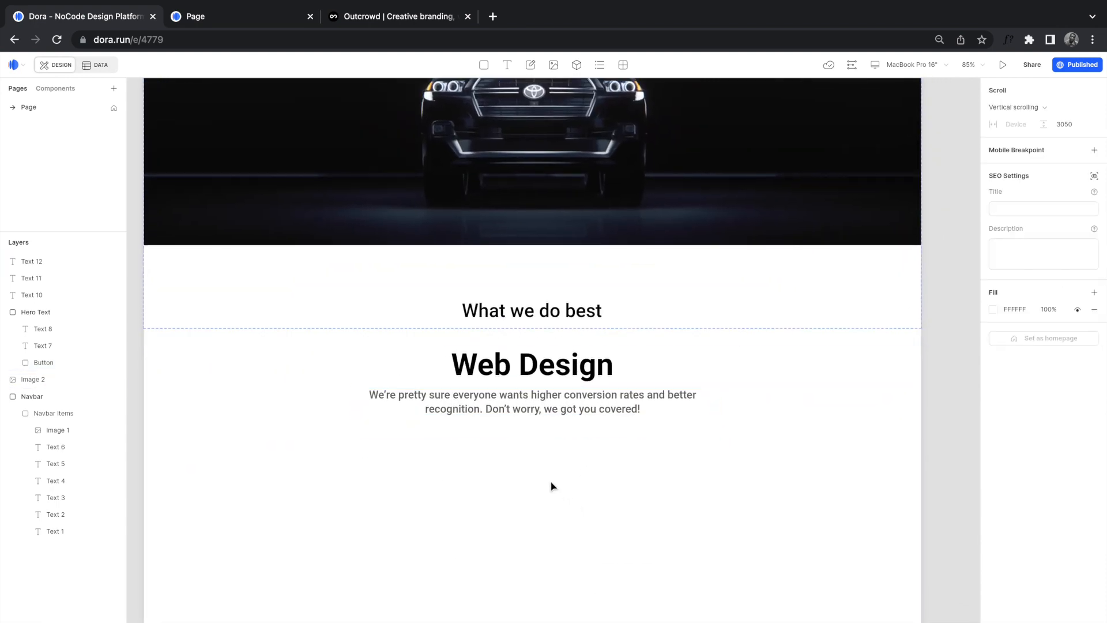
key("ctrl+v")
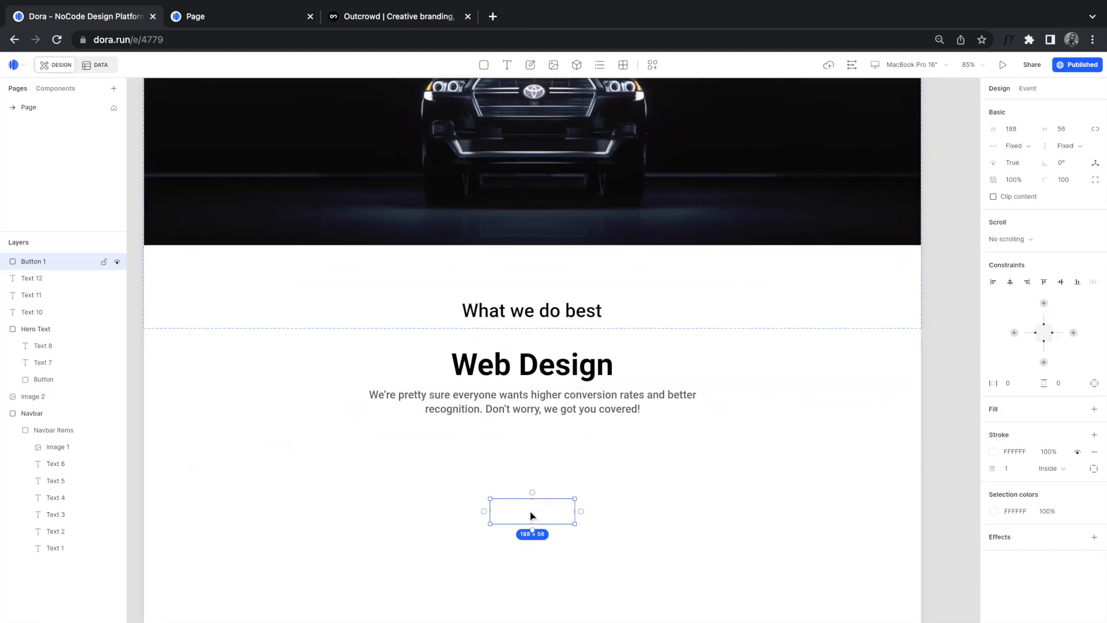
key("ctrl+v")
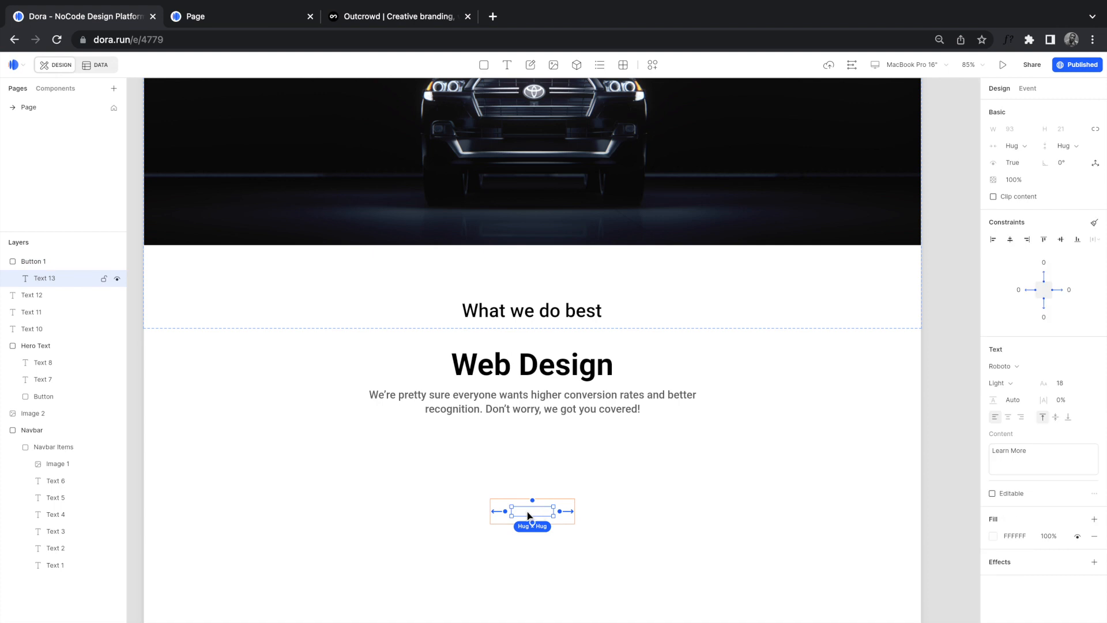
left_click(994, 536)
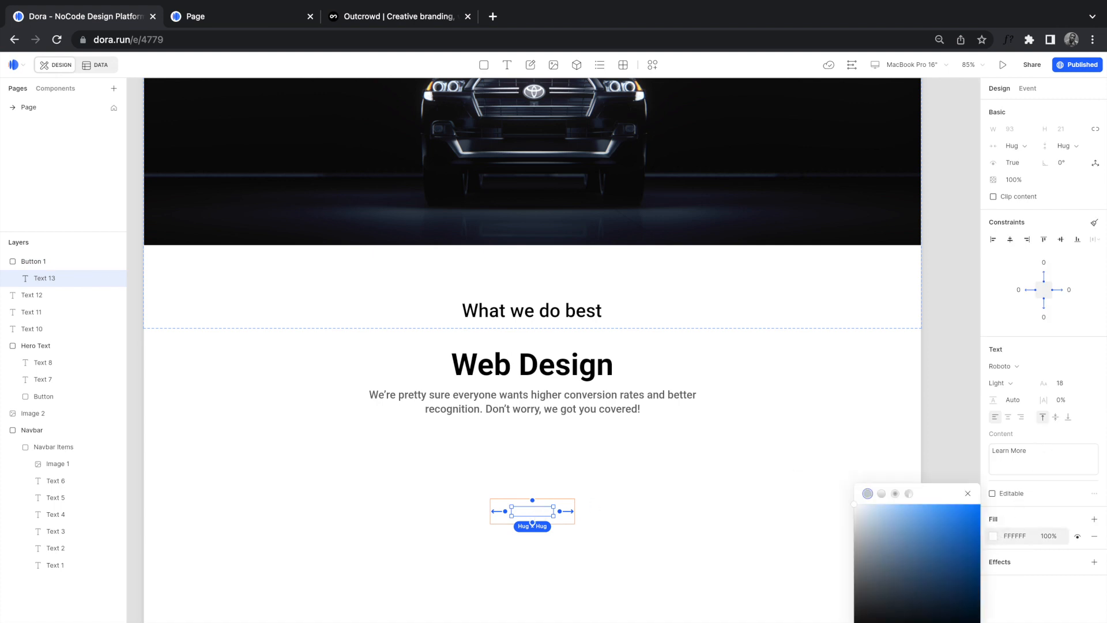
left_click_drag(920, 536, 960, 550)
left_click(1019, 383)
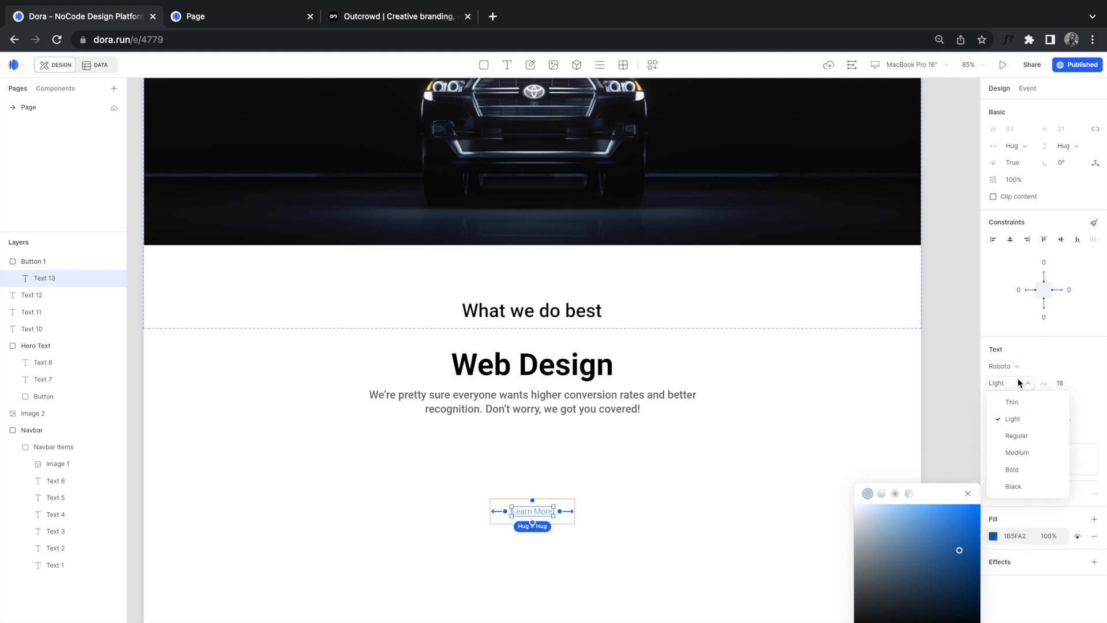
left_click(1020, 453)
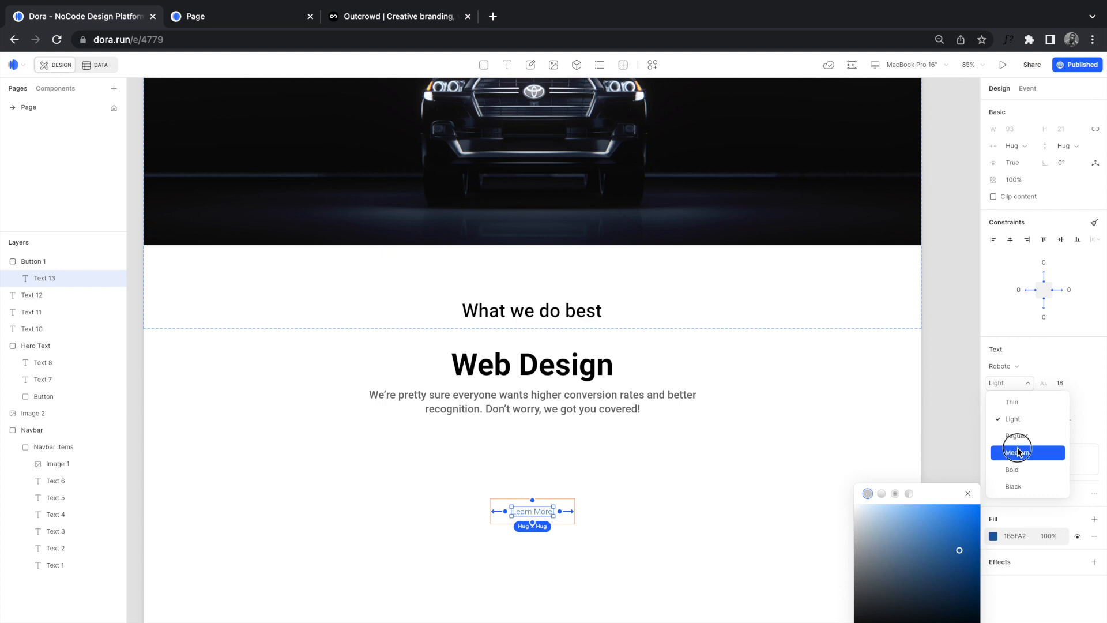
Step: Move the button up, centred under the paragraph, and set the Learn More label to size 24
left_click(597, 519)
left_click_drag(544, 514, 538, 448)
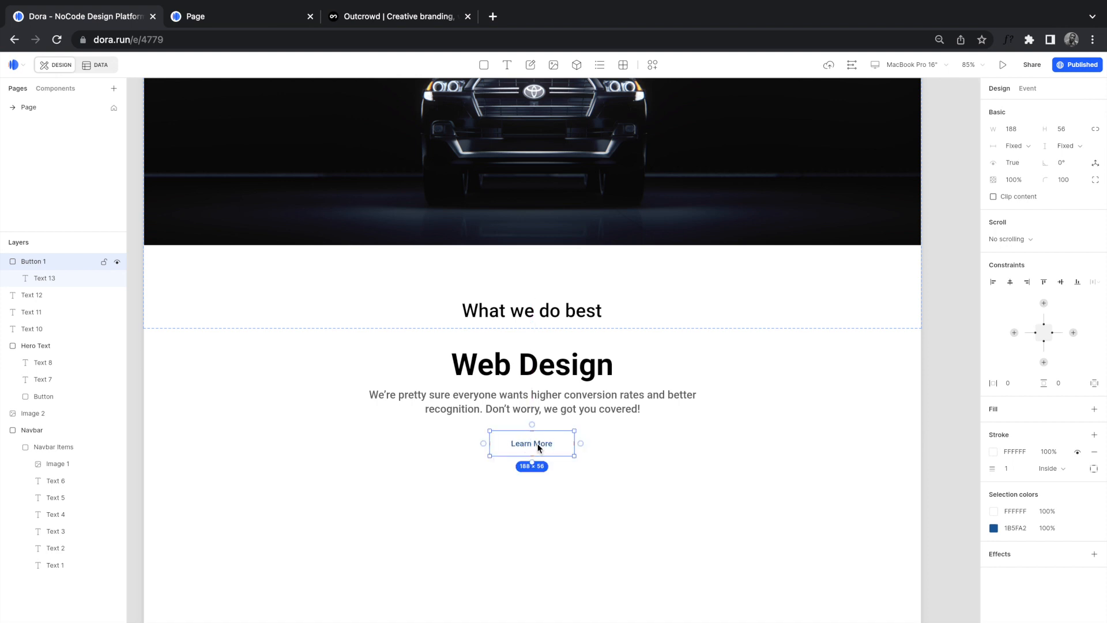
left_click(538, 448)
double_click(545, 444)
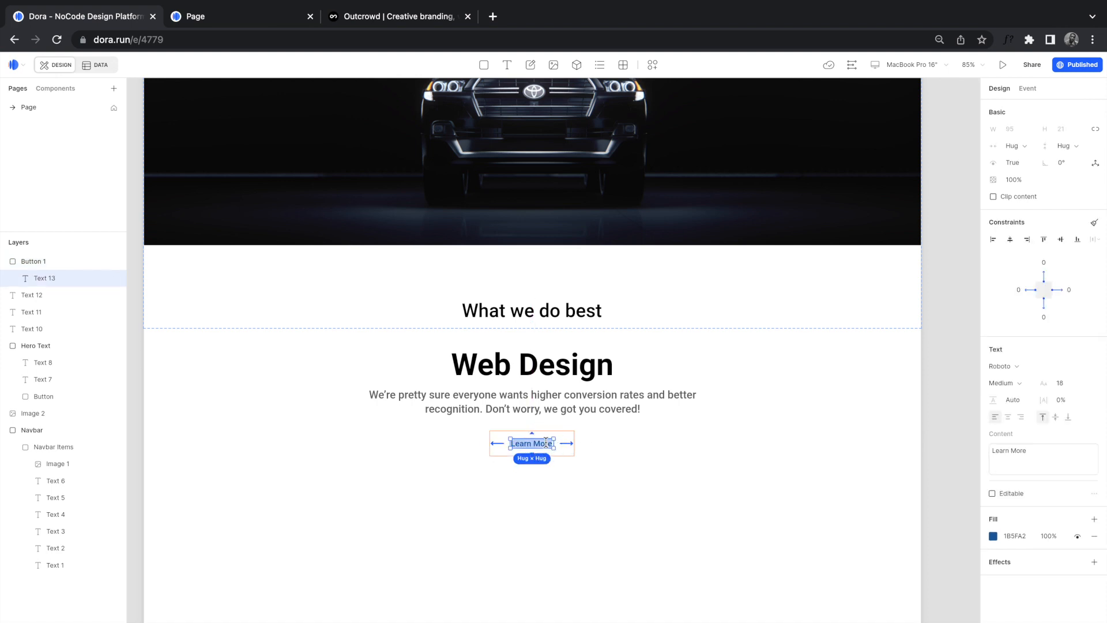
scroll(546, 443, "up", 5)
left_click(1059, 384)
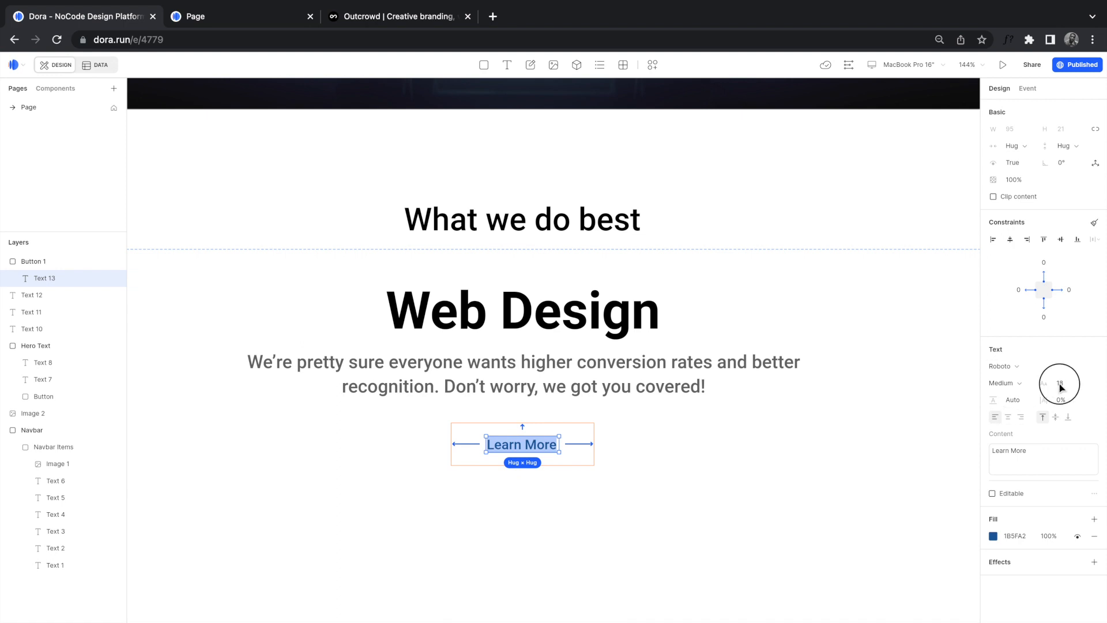
type("24")
key("Return")
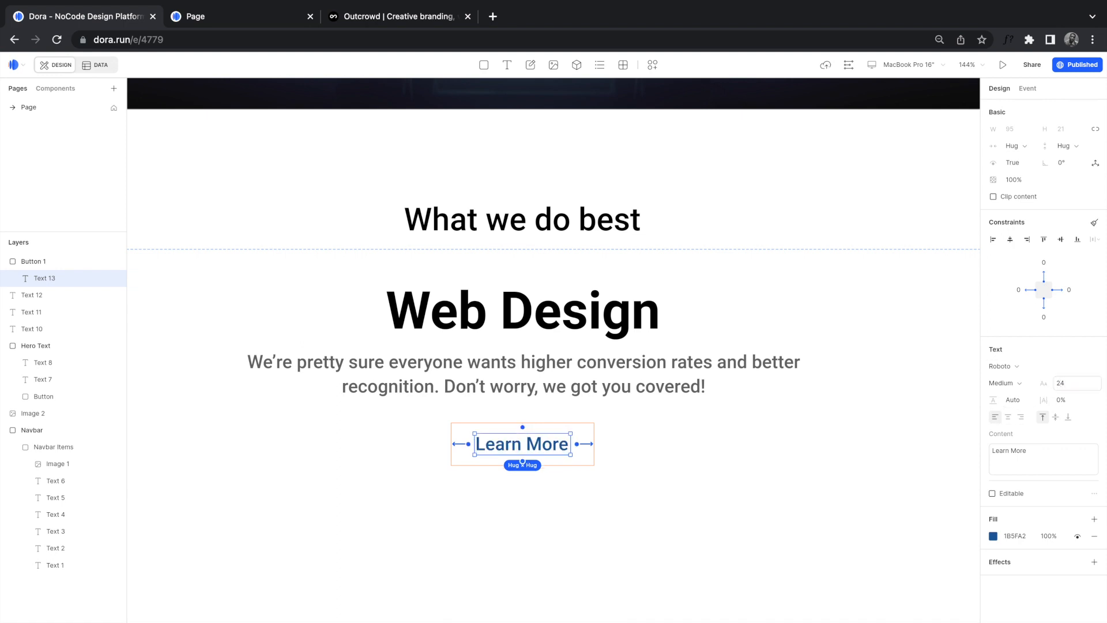
Step: Compare against Outcrowd's Web Design section with its Learn more link and device mockups
left_click(717, 479)
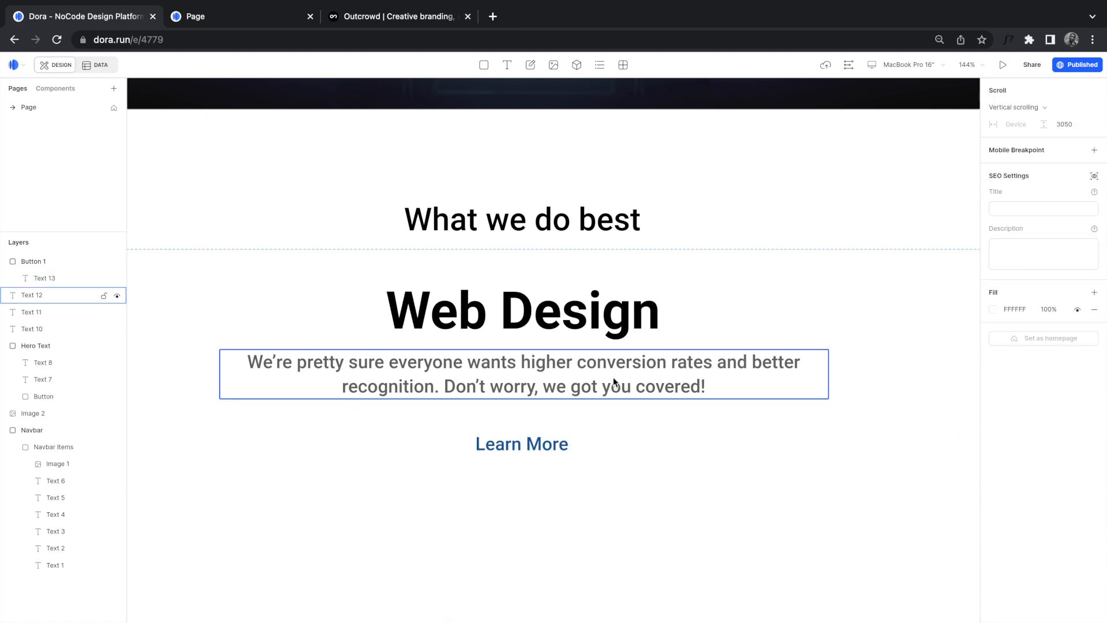
left_click(383, 16)
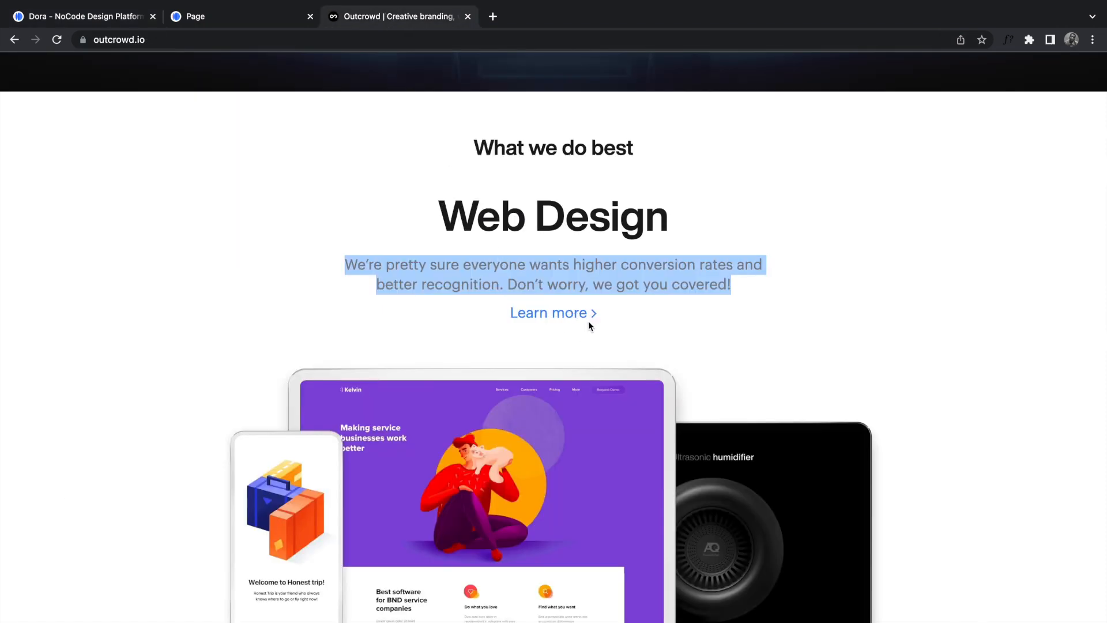
left_click(386, 172)
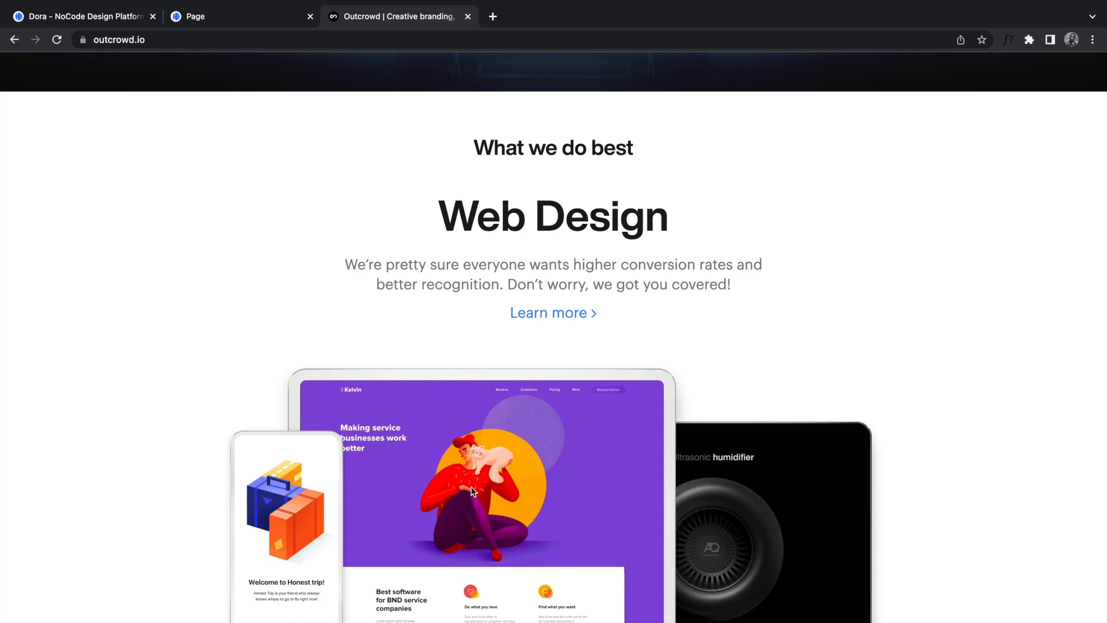
scroll(472, 491, "down", 2)
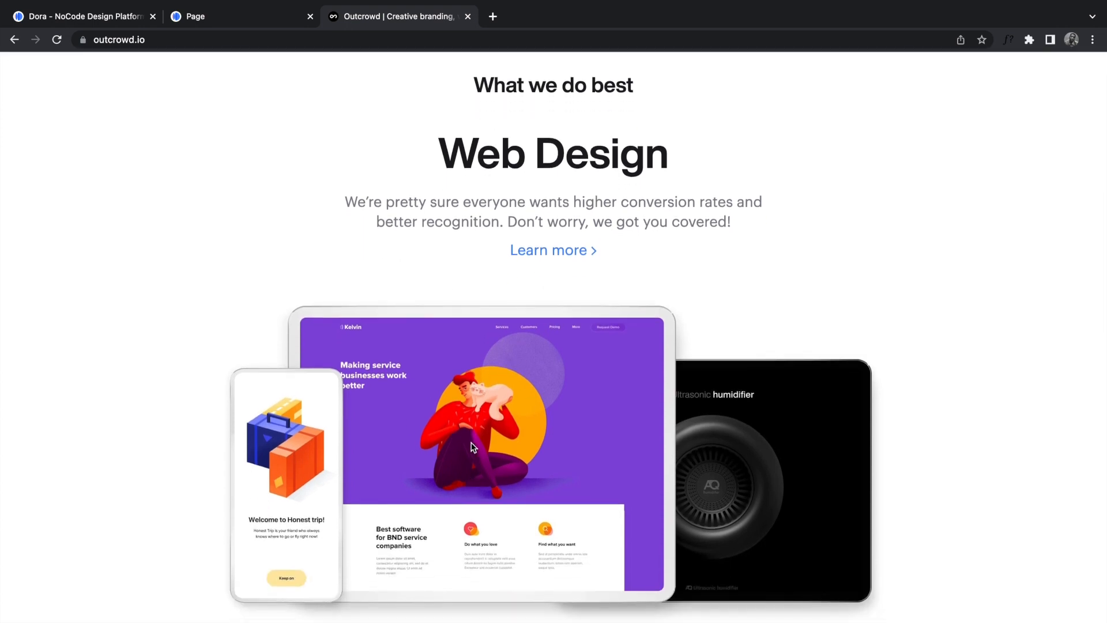
left_click(127, 19)
Step: Try a '>' arrow after the Learn More label, delete it again, then select the Web Design paragraph
left_click(558, 443)
double_click(559, 443)
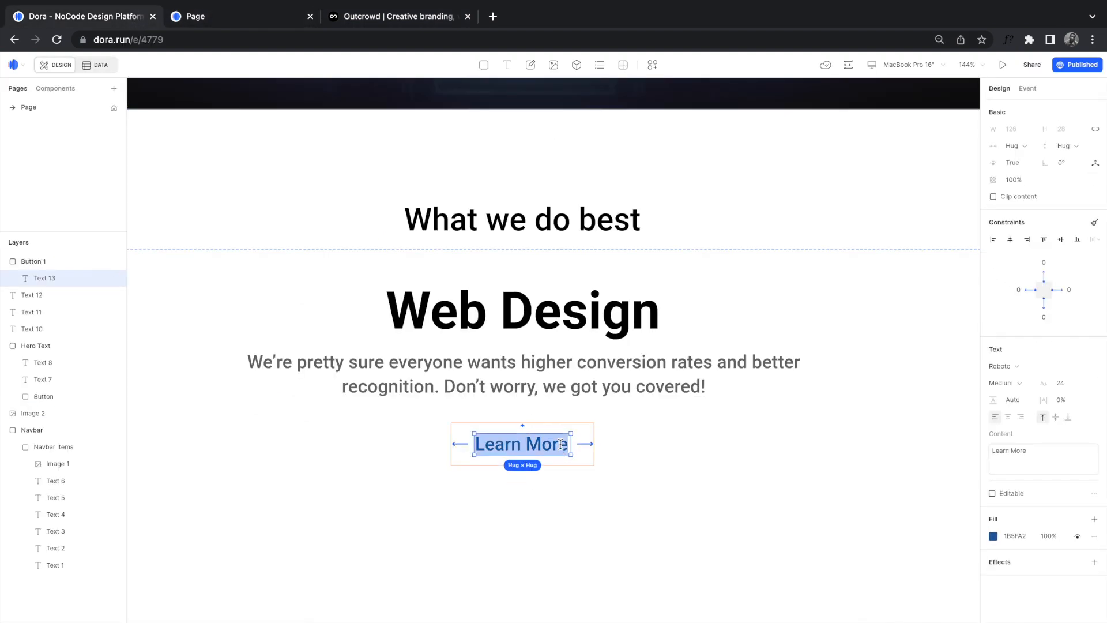
left_click(568, 443)
type(">")
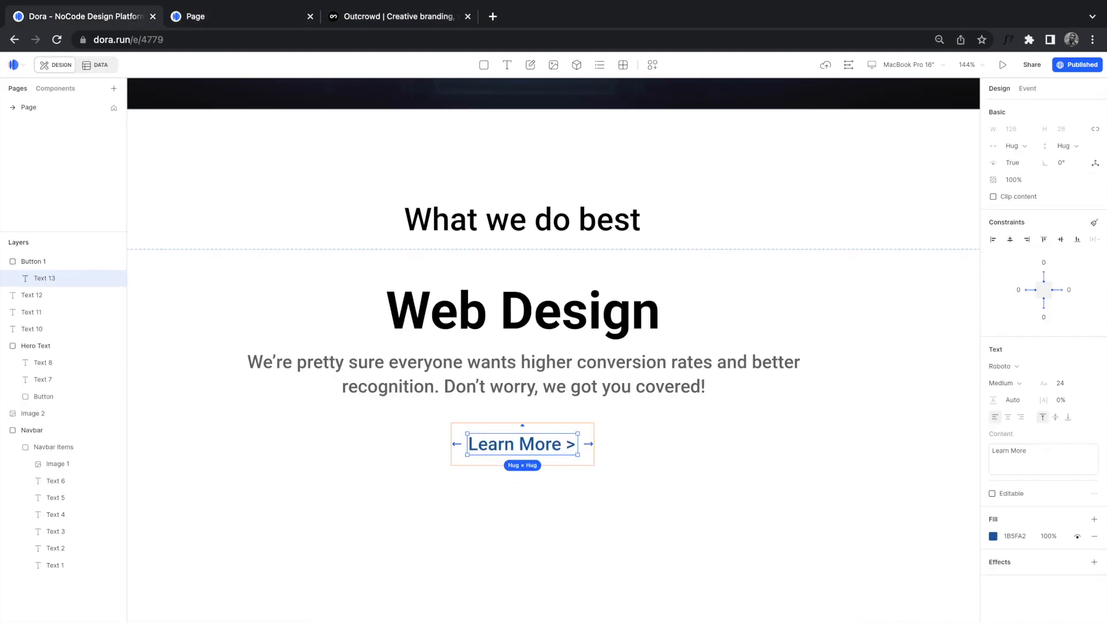
key("BackSpace")
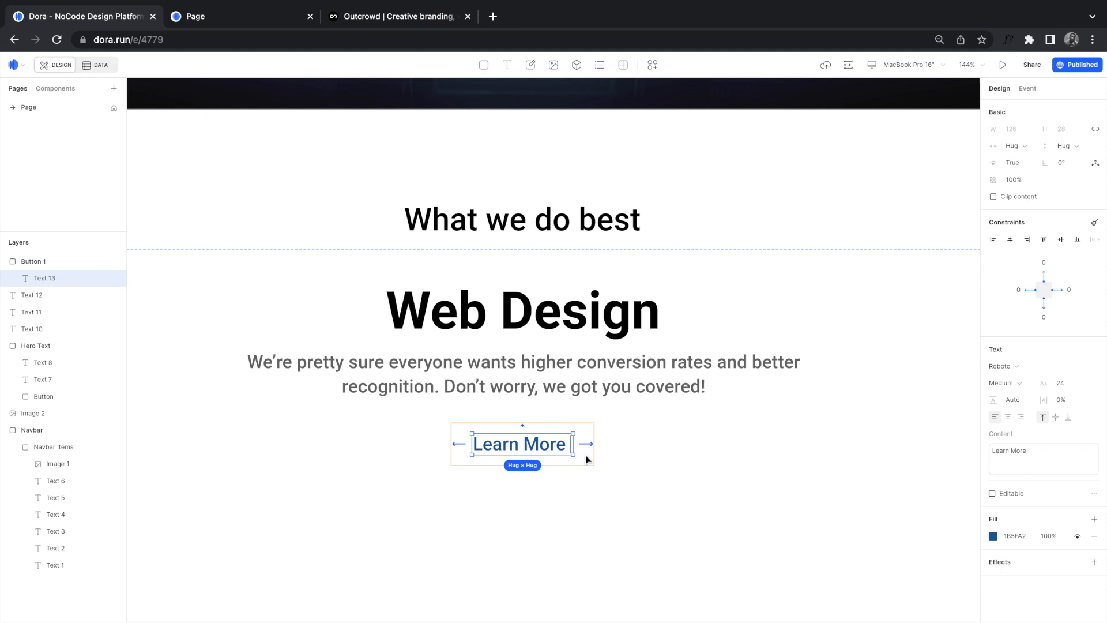
left_click(571, 487)
left_click(542, 456)
scroll(542, 456, "down", 3)
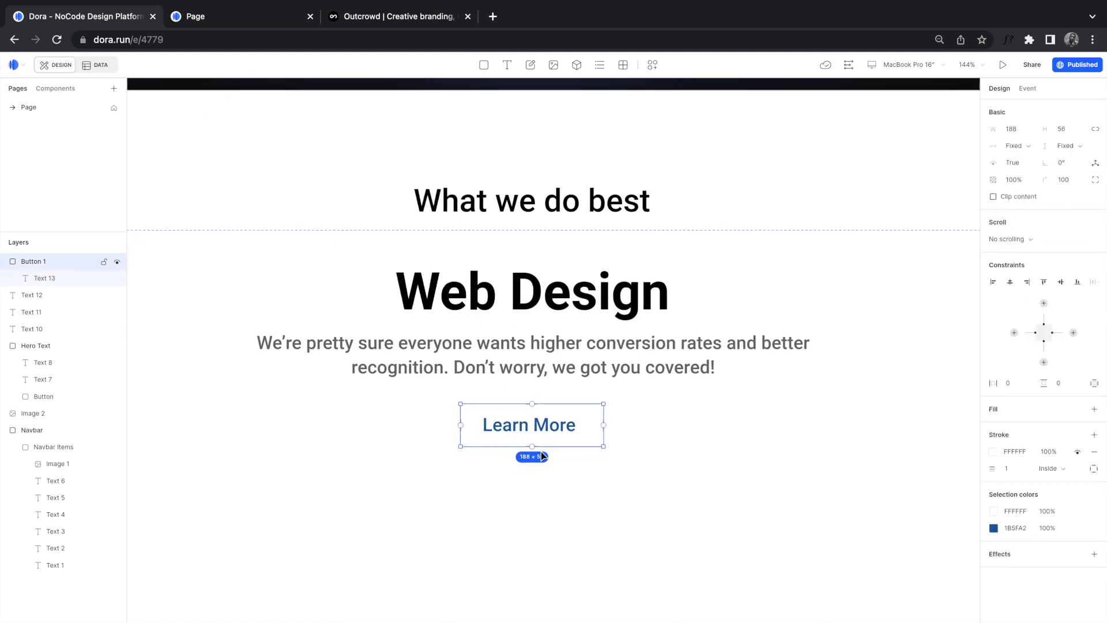
scroll(537, 462, "down", 5)
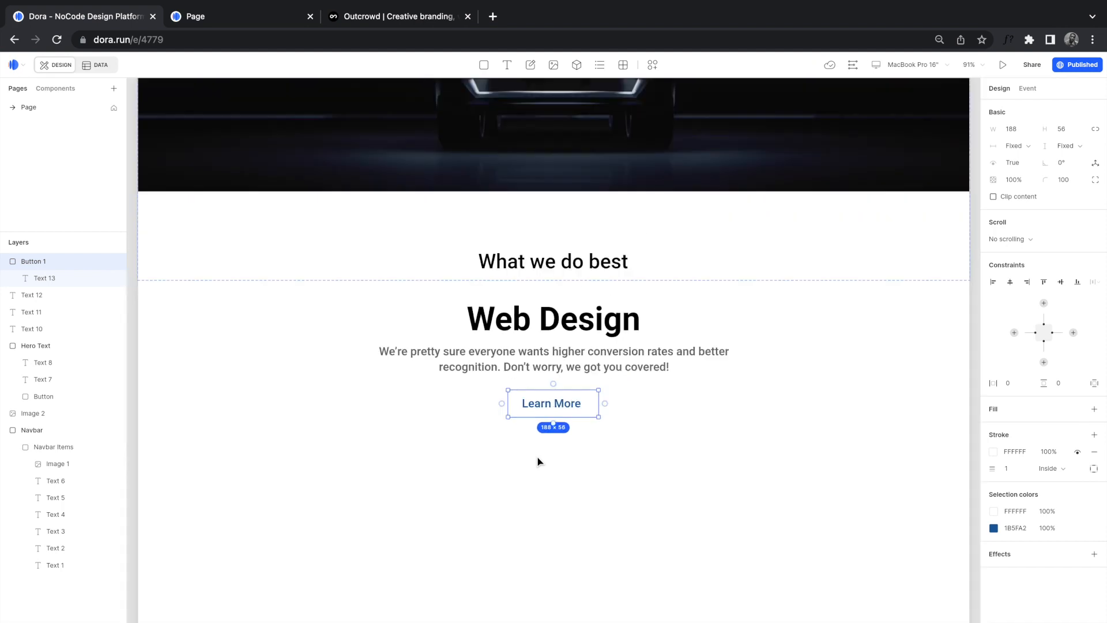
left_click(541, 468)
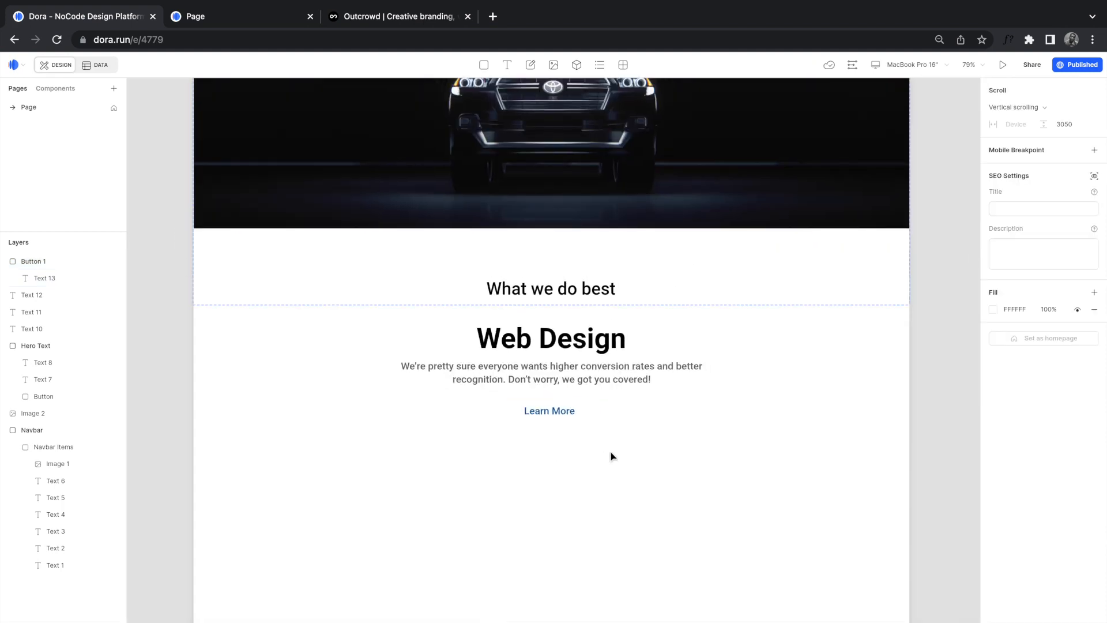
left_click(600, 376)
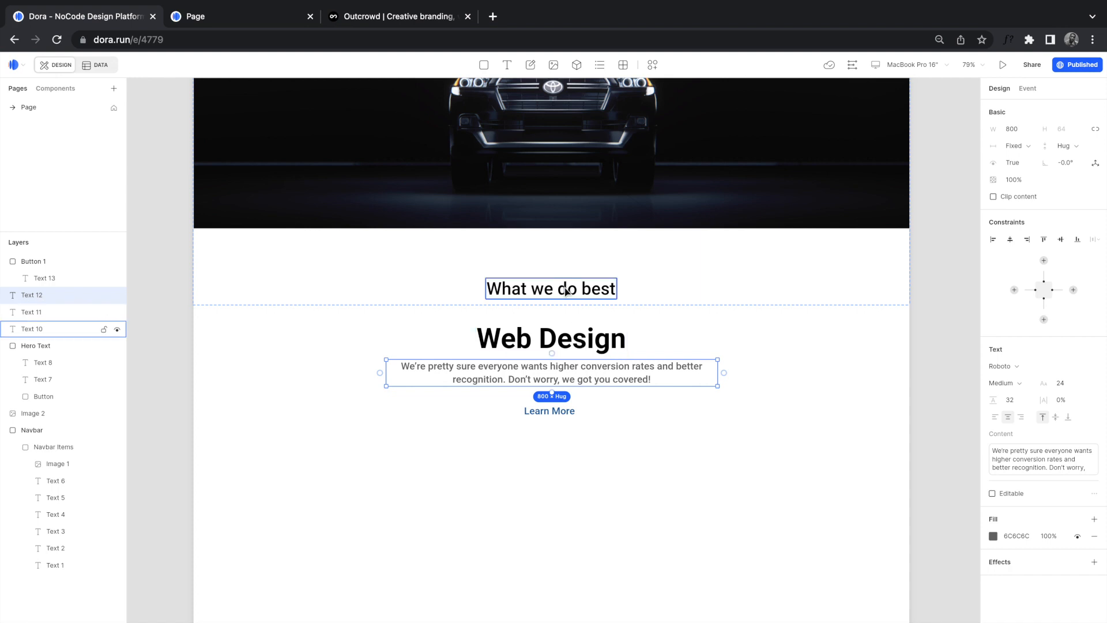
Step: Group the Web Design heading, paragraph and Learn More button into one container
left_click(570, 340)
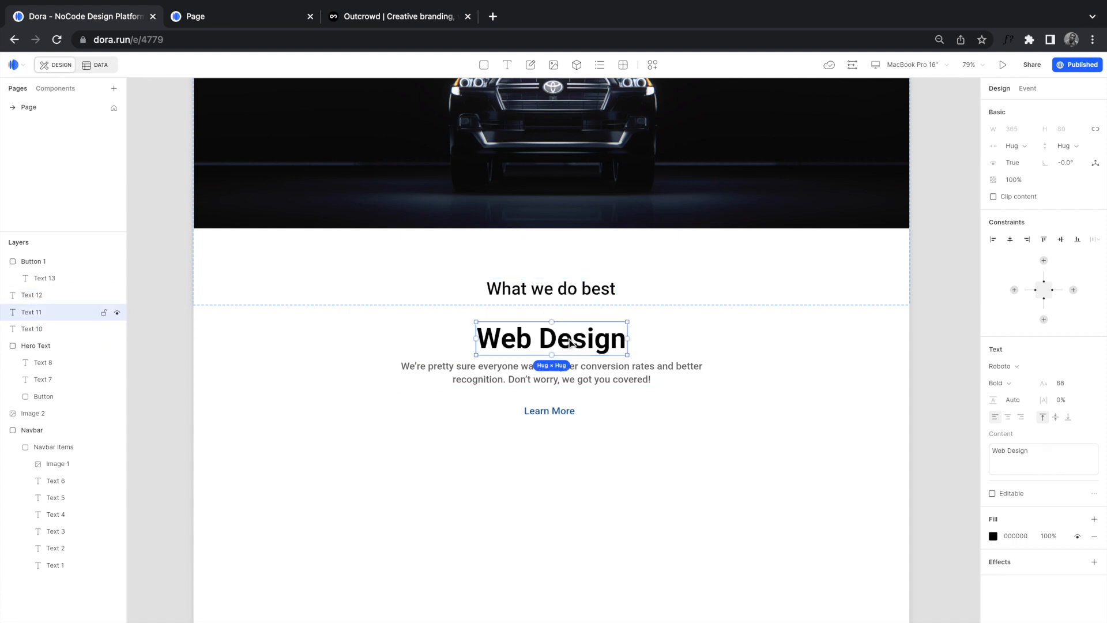
left_click(578, 376, "shift")
left_click(566, 412, "shift")
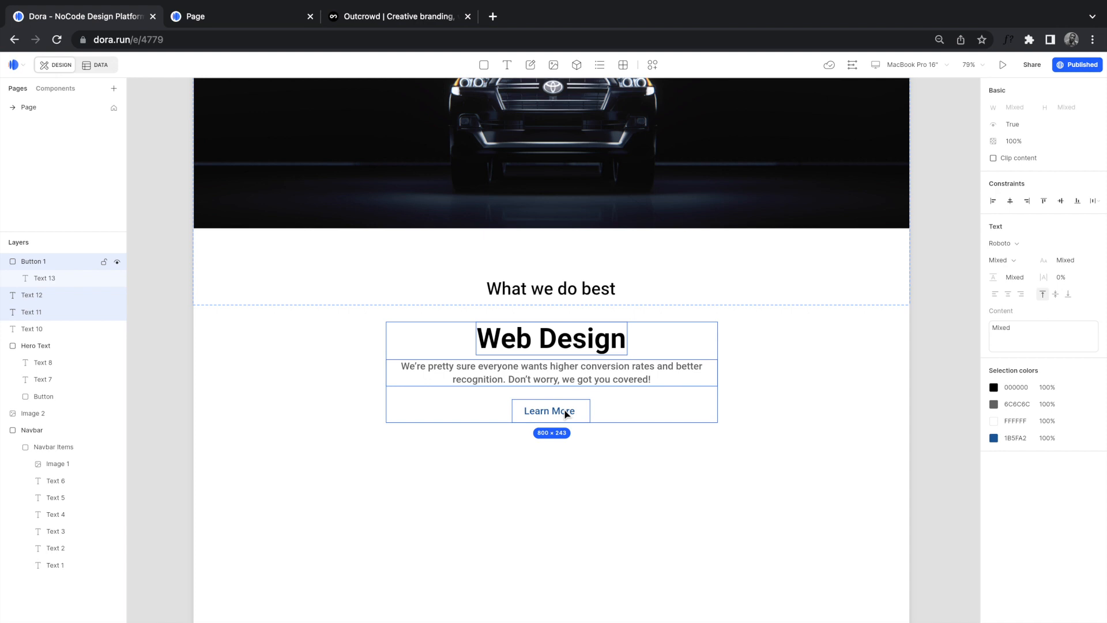
key("ctrl+alt+g")
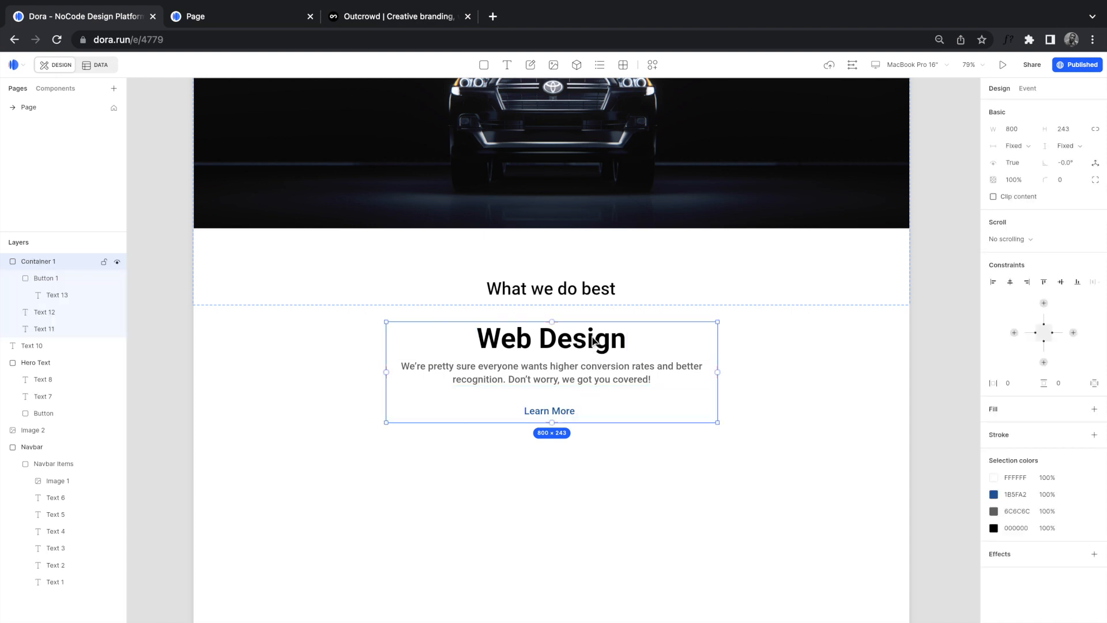
Step: Pin the new 800×243 container to left and right edges, then revisit the Outcrowd reference
left_click(1014, 332)
left_click(1074, 334)
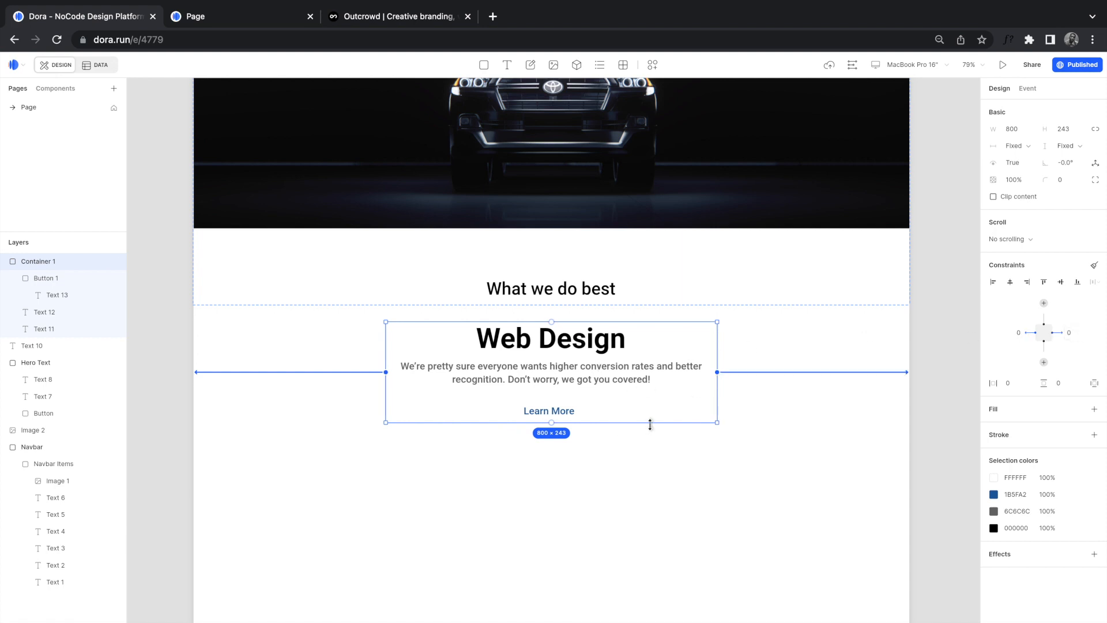
left_click(626, 462)
scroll(625, 462, "down", 3)
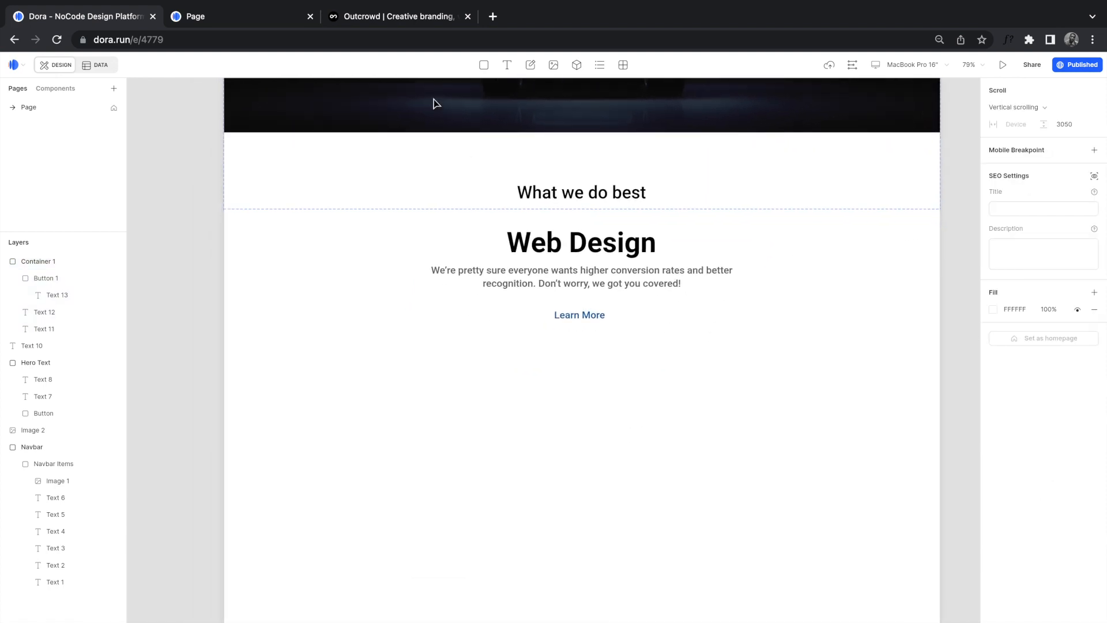
left_click(397, 17)
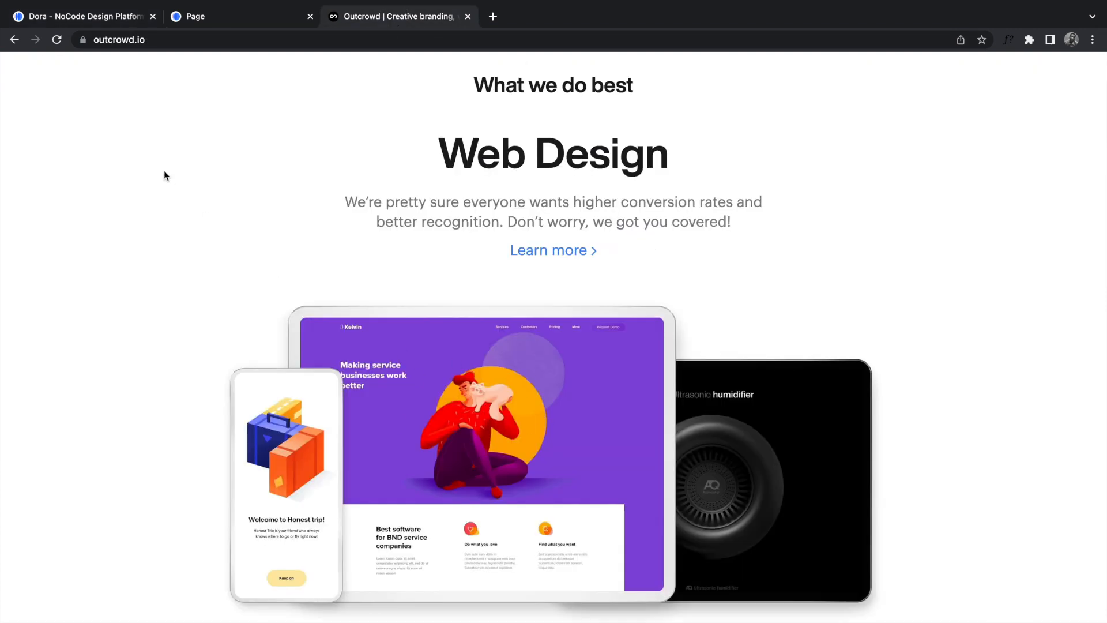
Step: Back in Dora, draw an 898×549 image box below the Web Design container and choose its source
left_click(88, 18)
left_click(553, 64)
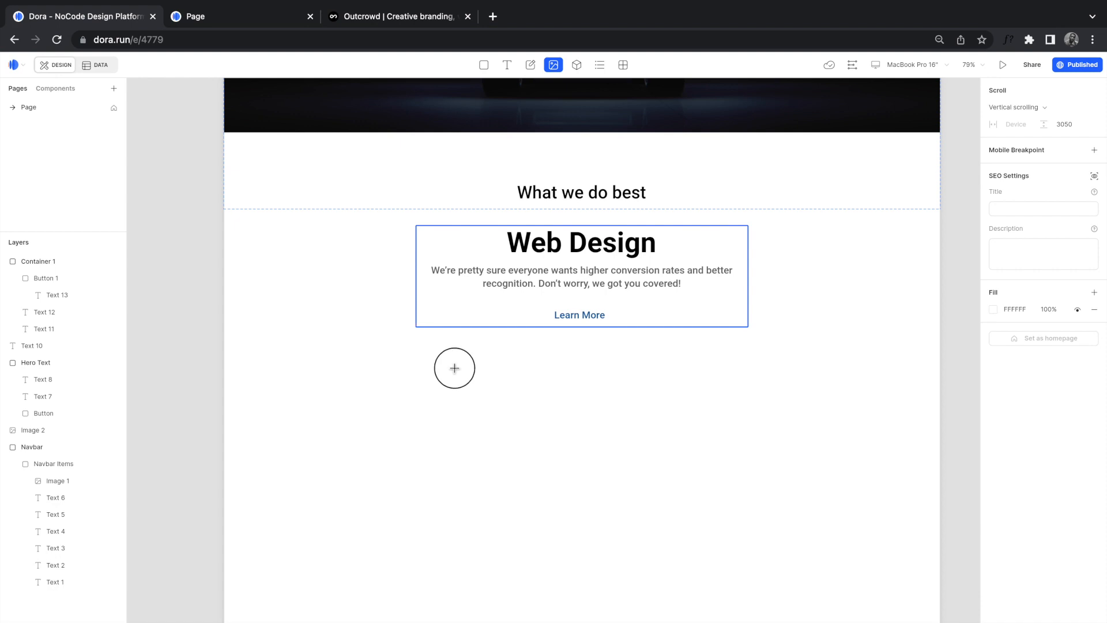
left_click_drag(418, 349, 790, 576)
left_click_drag(659, 465, 643, 457)
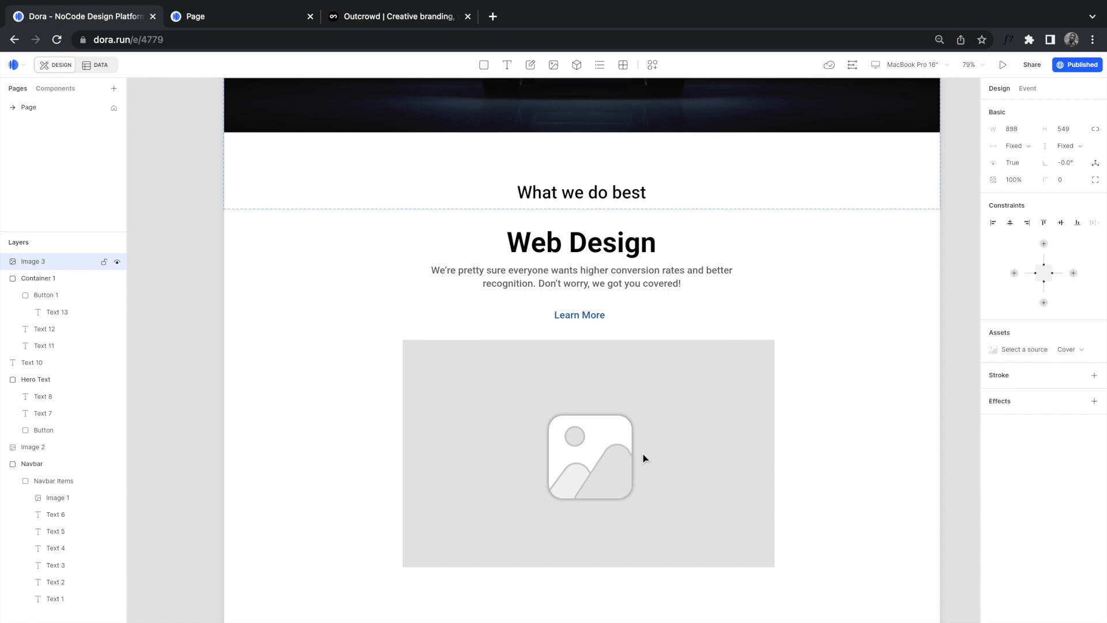
left_click(994, 350)
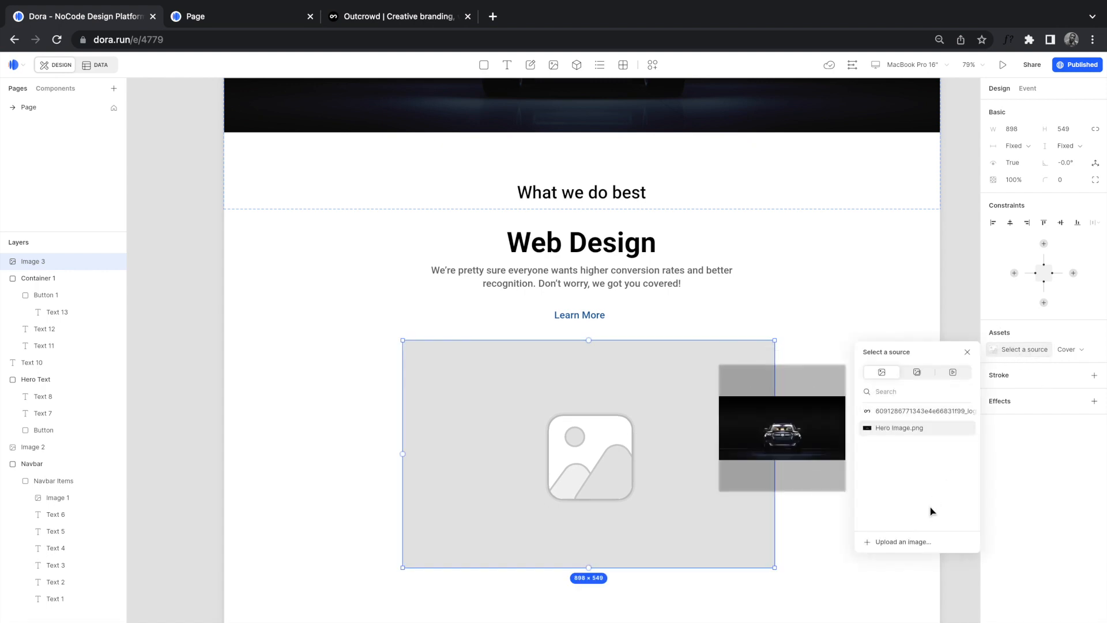
Step: Upload the mobile mockup image from the saved Outcrowd page files folder into Image 3
left_click(895, 541)
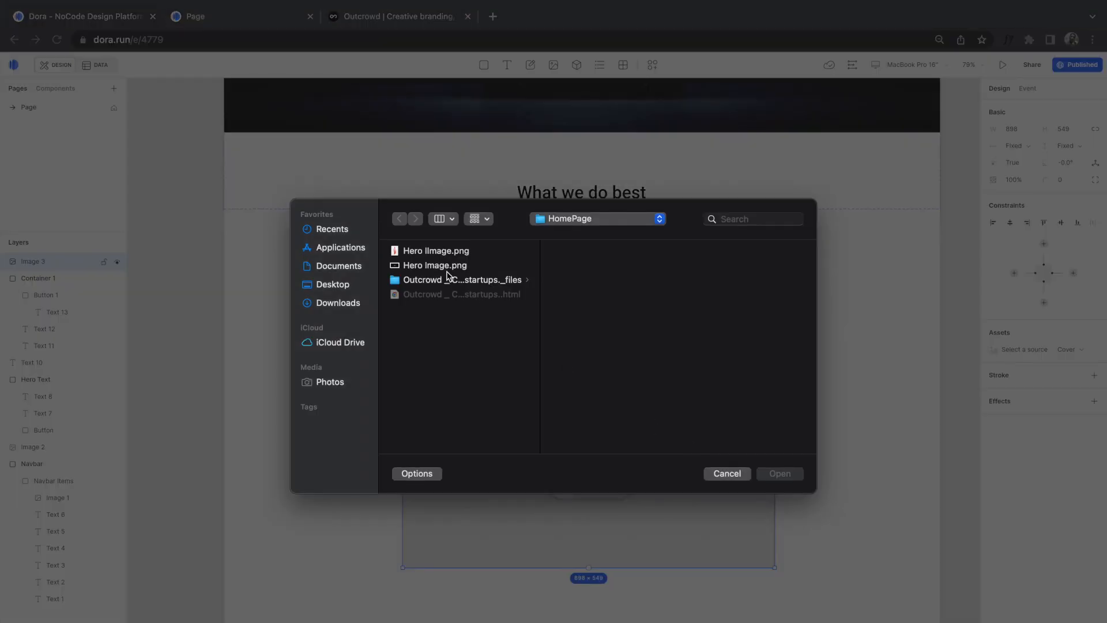
left_click(413, 280)
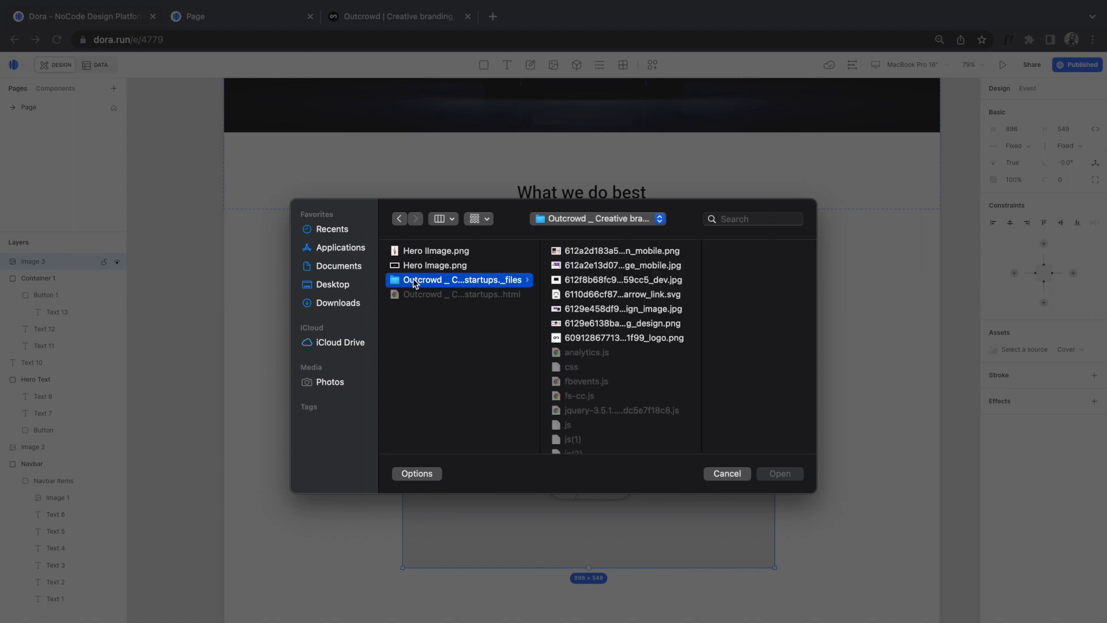
left_click(584, 266)
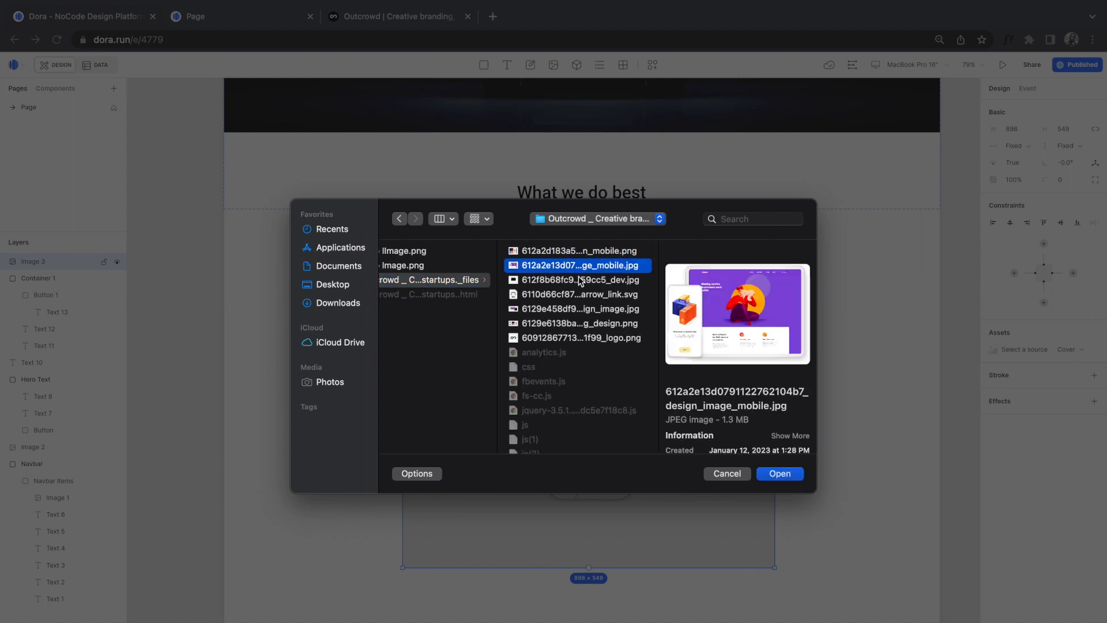
left_click(790, 475)
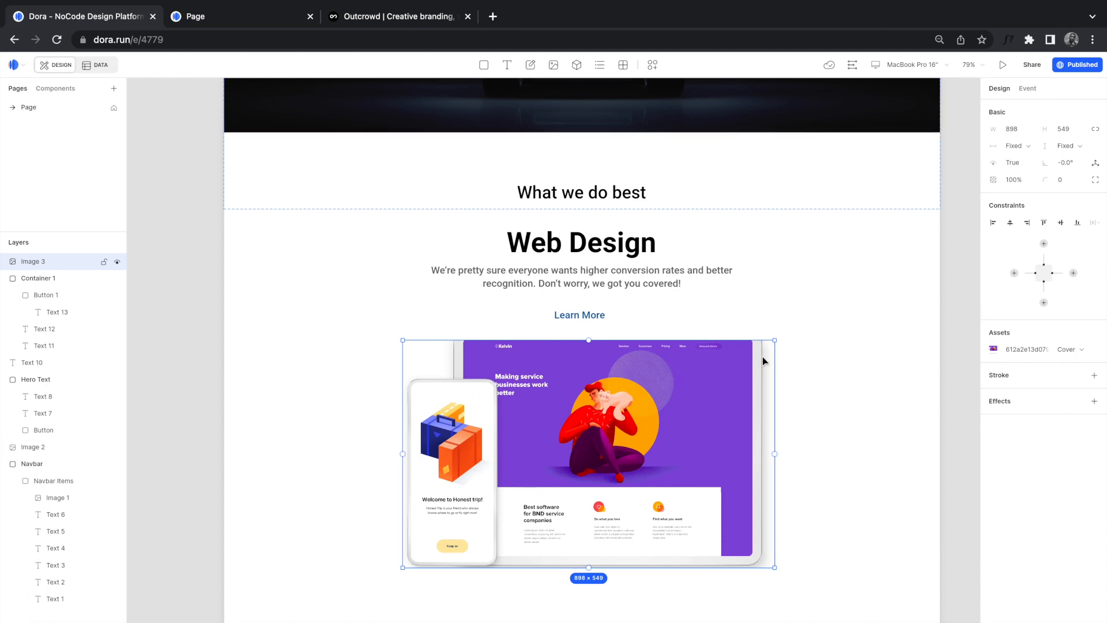
Step: Set the mockup's fit to Contain, enlarge it to 998×610 and centre it
left_click(1074, 353)
left_click(1054, 385)
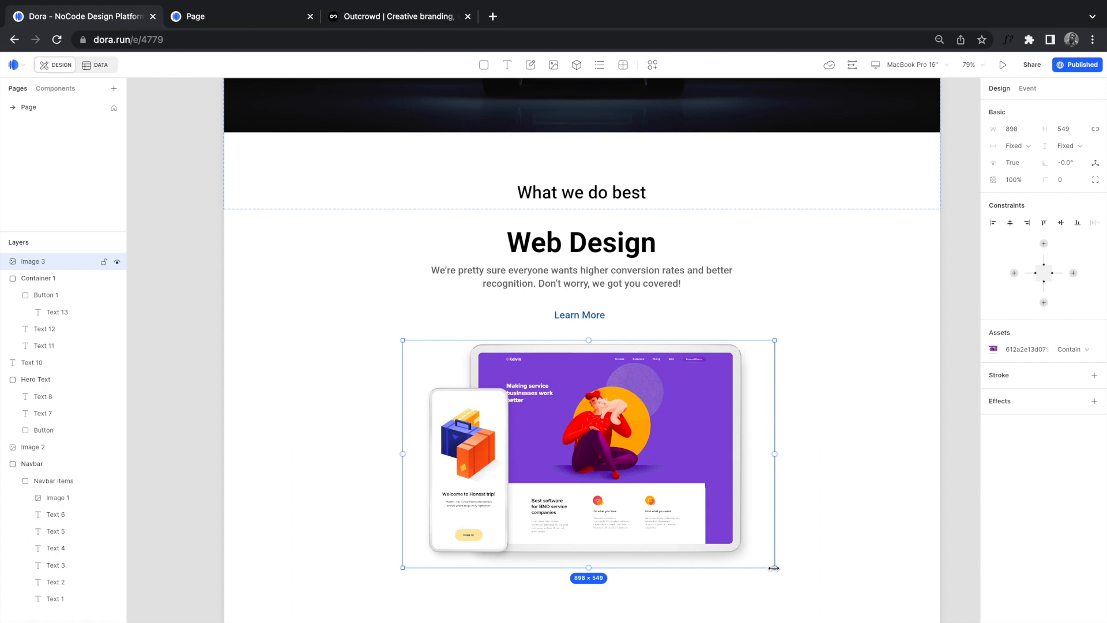
left_click_drag(776, 568, 817, 594)
left_click_drag(703, 516, 680, 515)
left_click(810, 531)
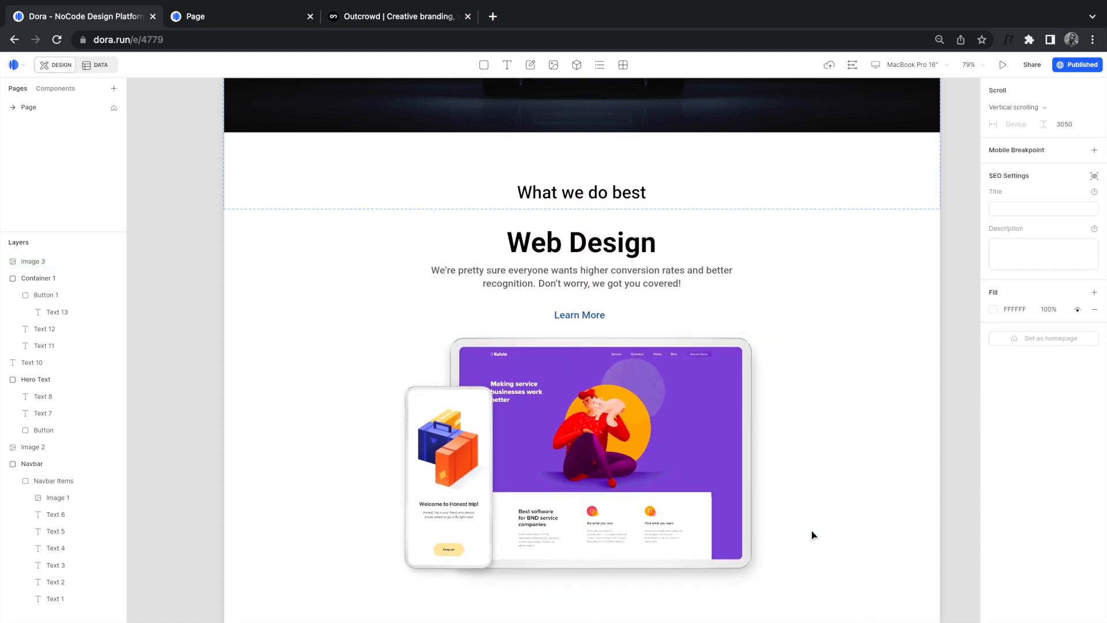
Step: Stretch Container 1 left and down to 1049×911 so it covers the device mockup image
scroll(811, 534, "down", 3)
scroll(812, 535, "down", 5)
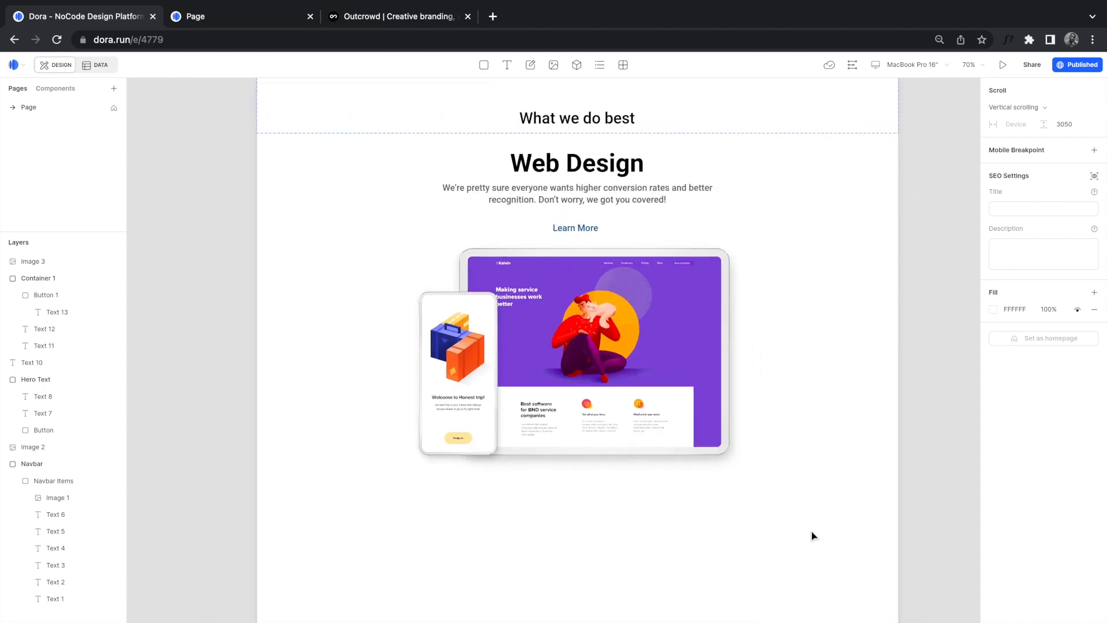
scroll(813, 536, "up", 5)
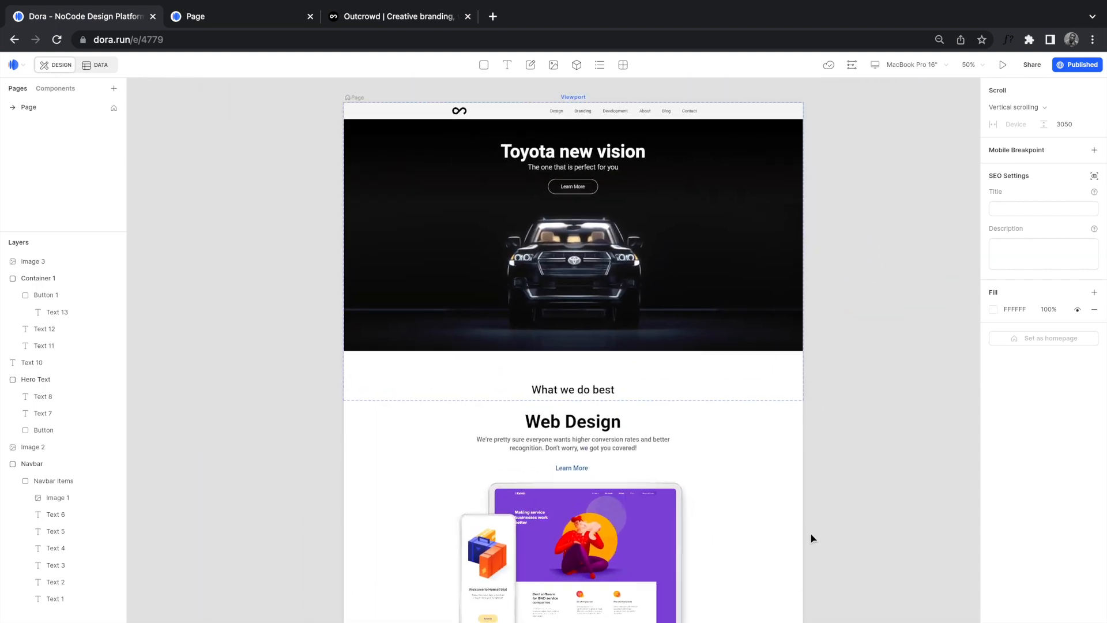
scroll(811, 539, "down", 5)
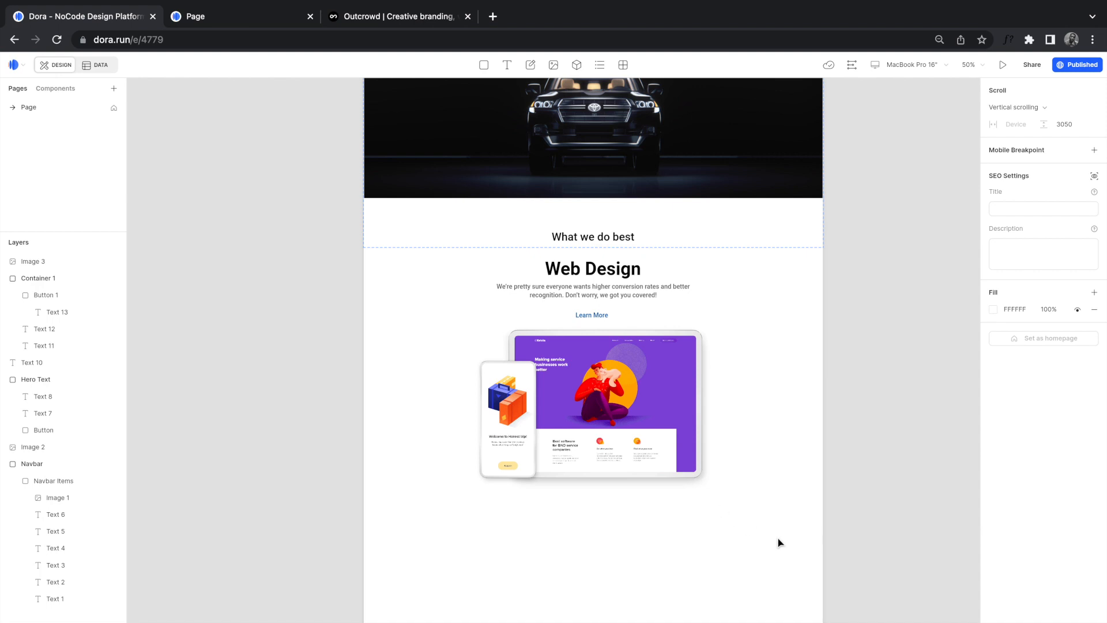
left_click(640, 399)
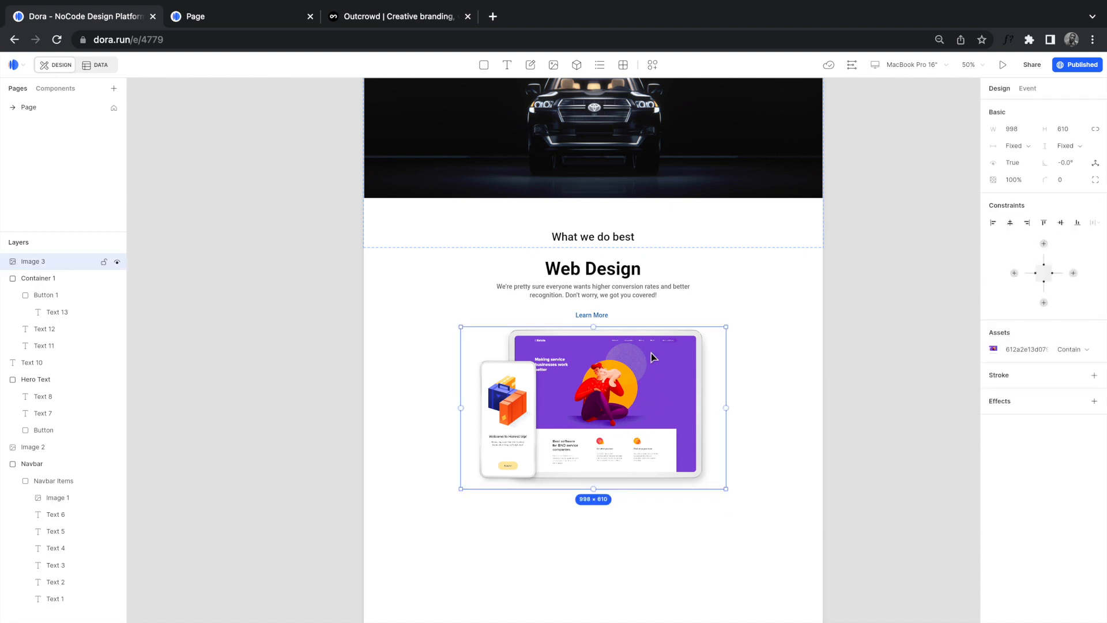
left_click(508, 302)
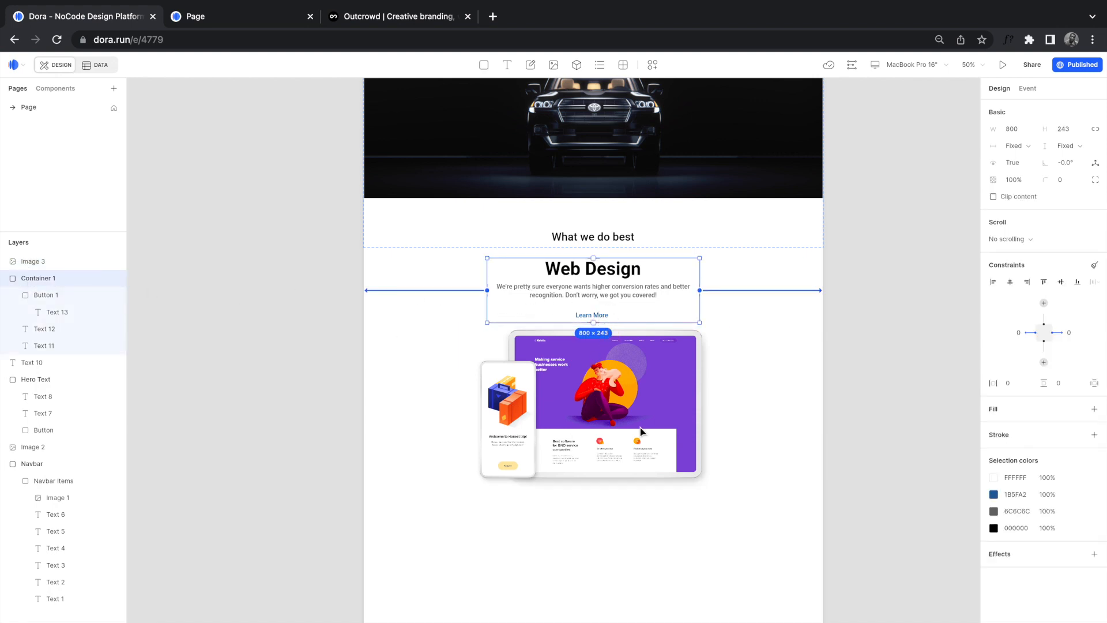
left_click_drag(488, 281, 451, 276)
left_click_drag(671, 324, 675, 500)
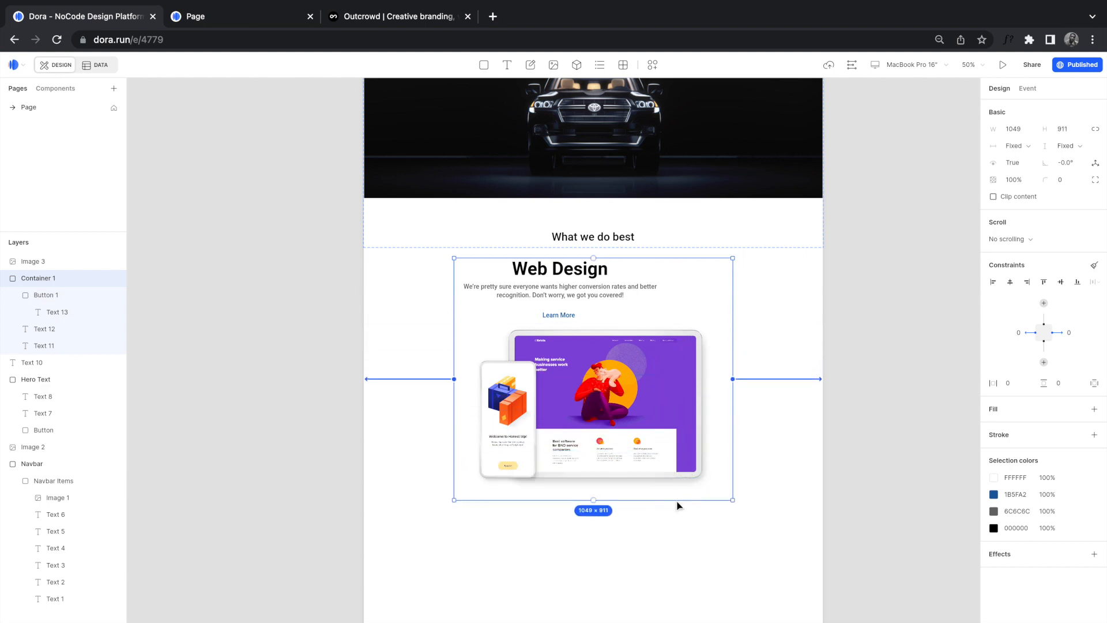
left_click(636, 399)
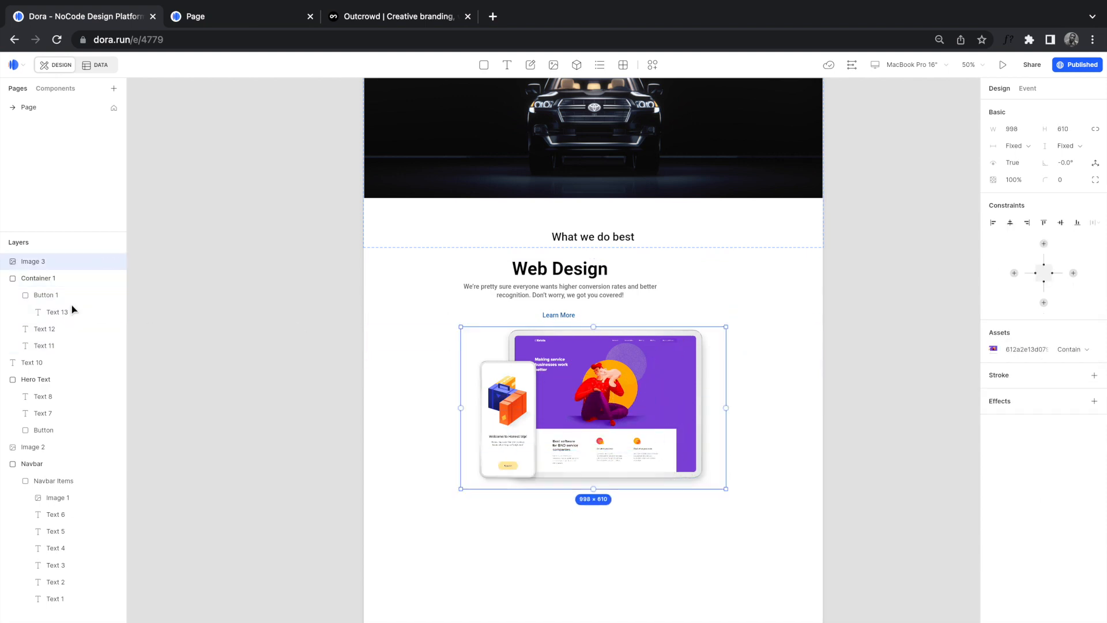
left_click(12, 295)
Step: Move Image 3 into Container 1 and pin the Learn More button left and right
left_click_drag(27, 267, 30, 329)
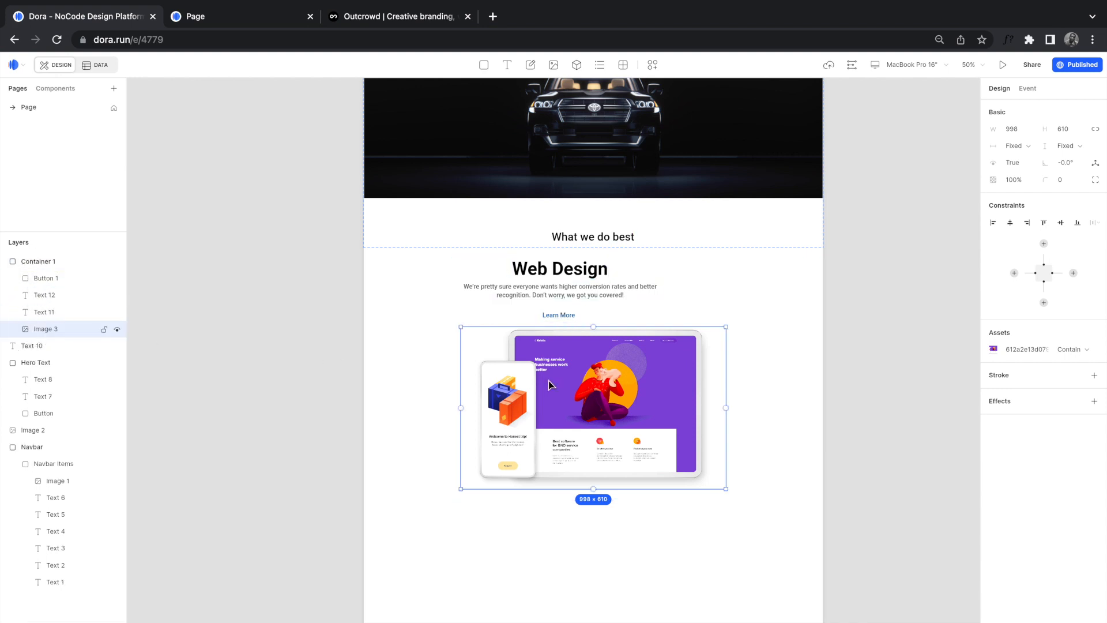
left_click(675, 298)
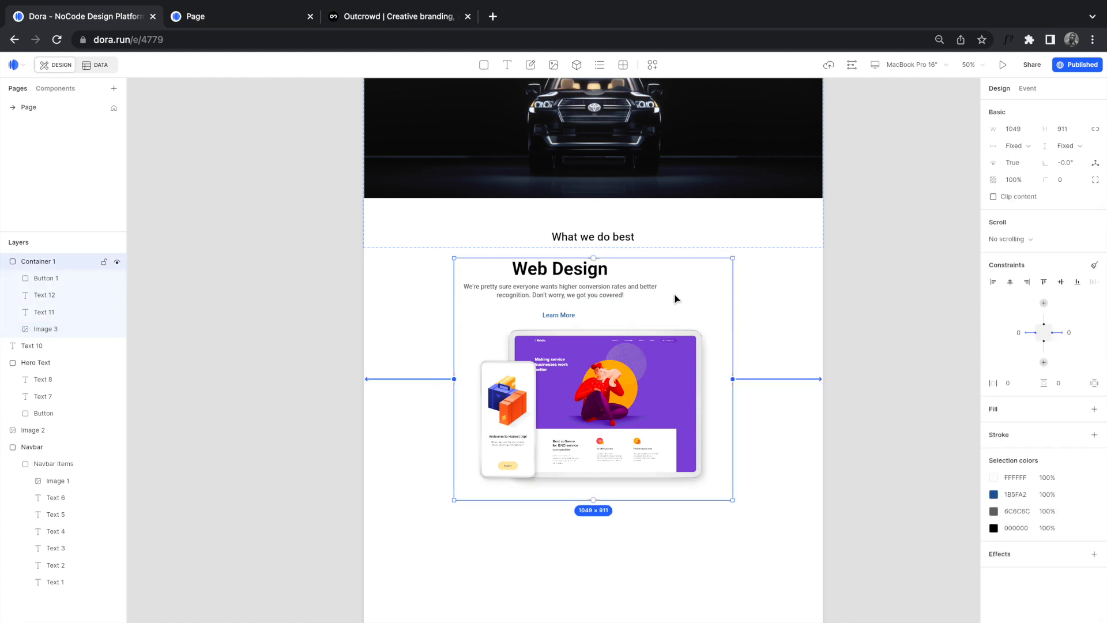
left_click(52, 280)
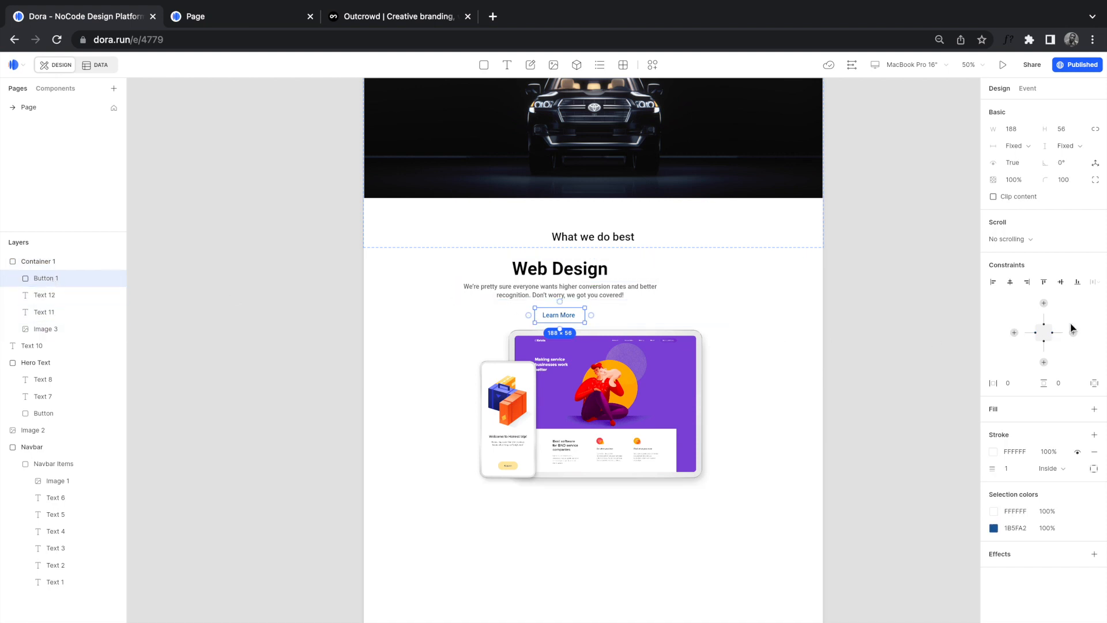
left_click(1014, 333)
left_click(1072, 333)
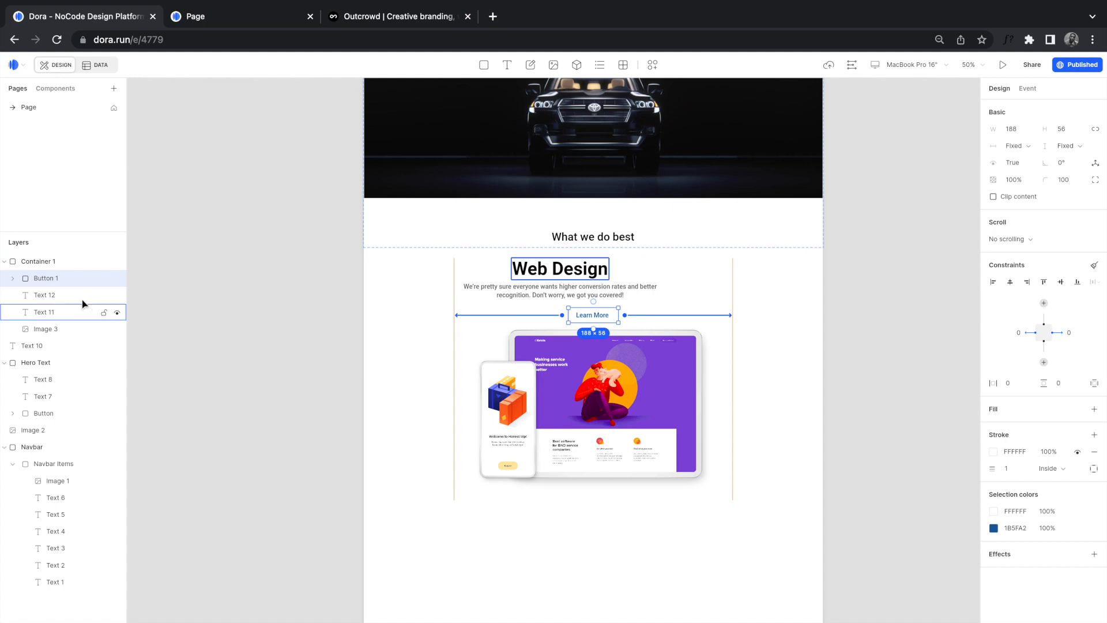
Step: Pin paragraph Text 12, the Web Design heading and the mockup image to both sides
left_click(66, 298)
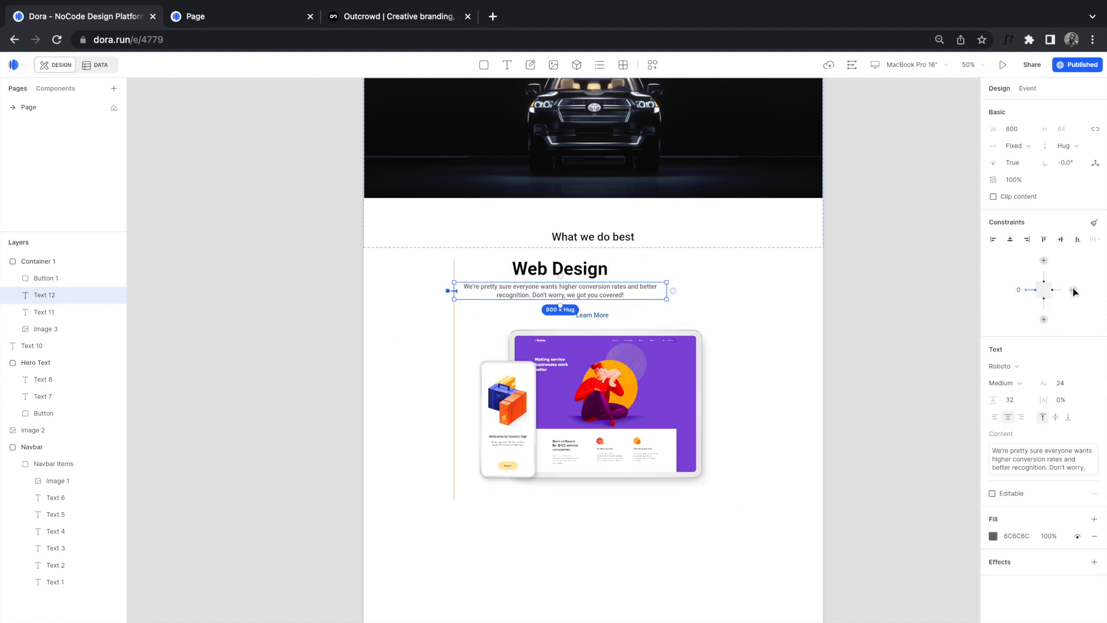
left_click(1074, 289)
left_click(66, 313)
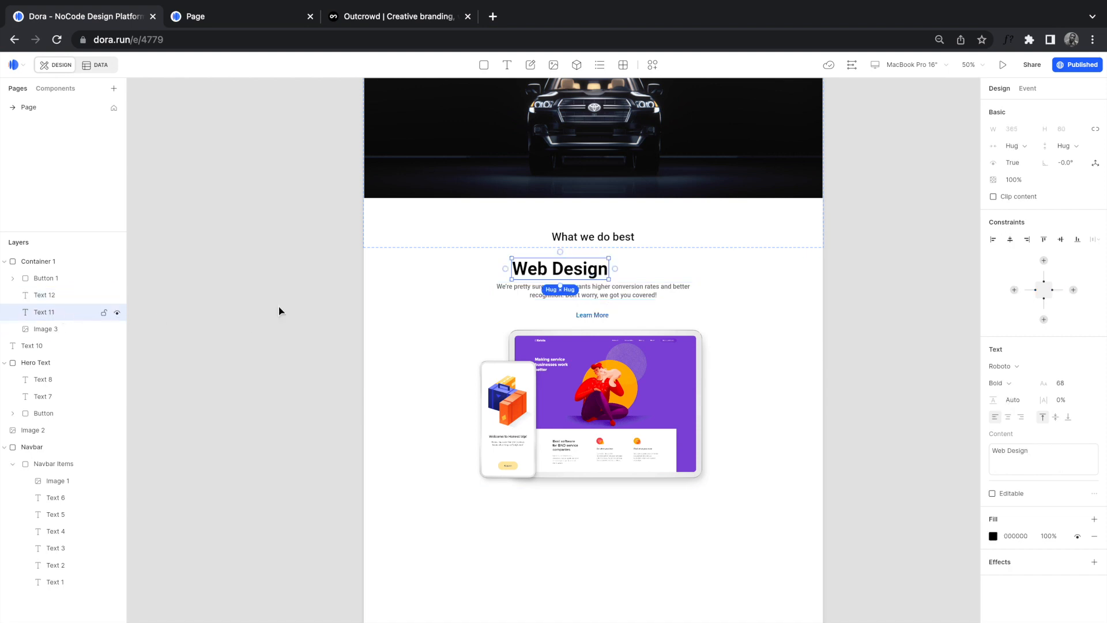
left_click(1073, 289)
left_click(554, 405)
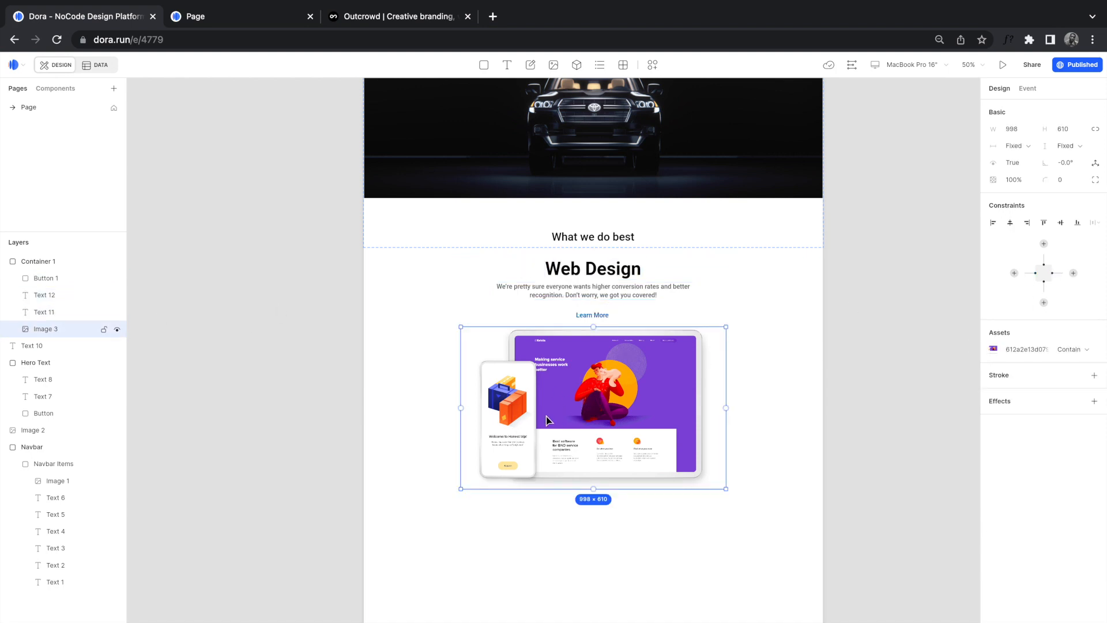
left_click(1014, 273)
left_click(1073, 273)
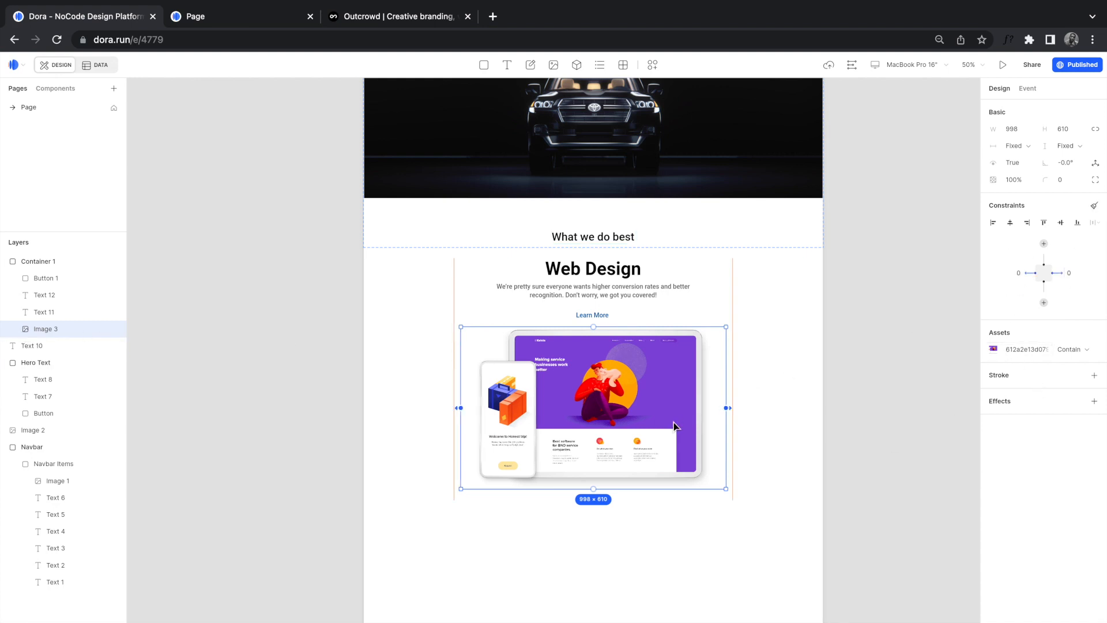
Step: Confirm Contain fit on the mockup image, then switch to the published page tab
scroll(685, 455, "up", 5)
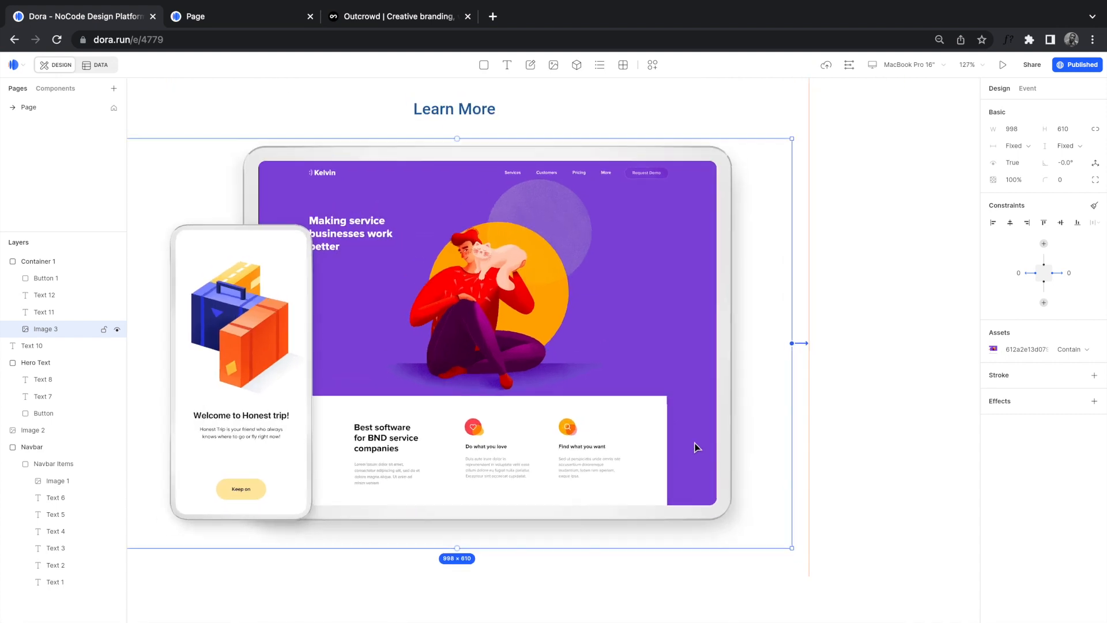
scroll(488, 408, "left", 3)
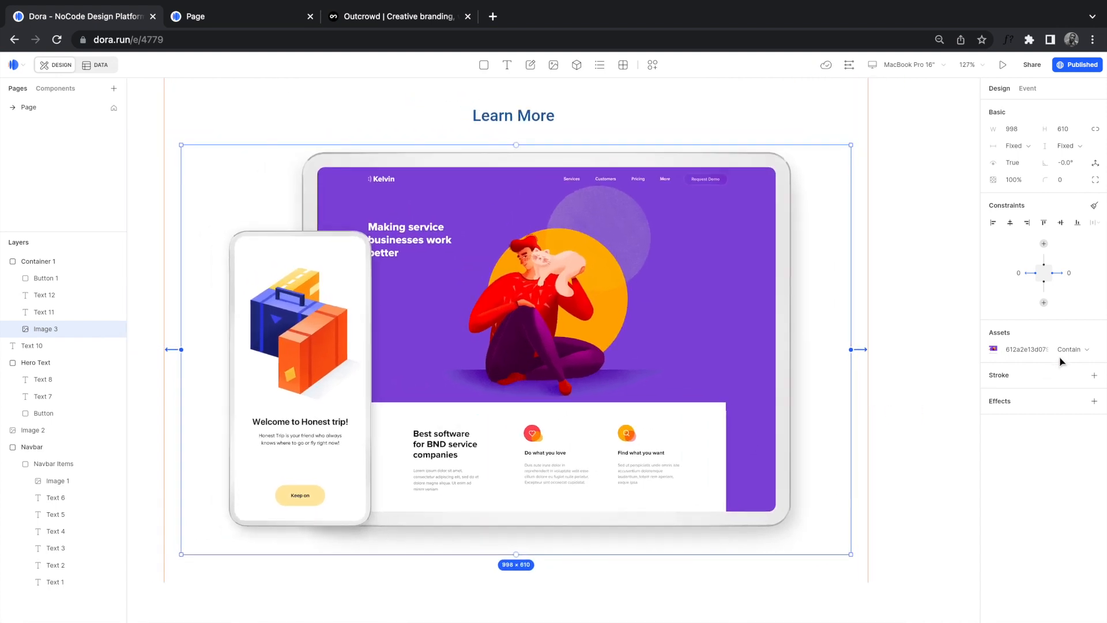
left_click(1074, 349)
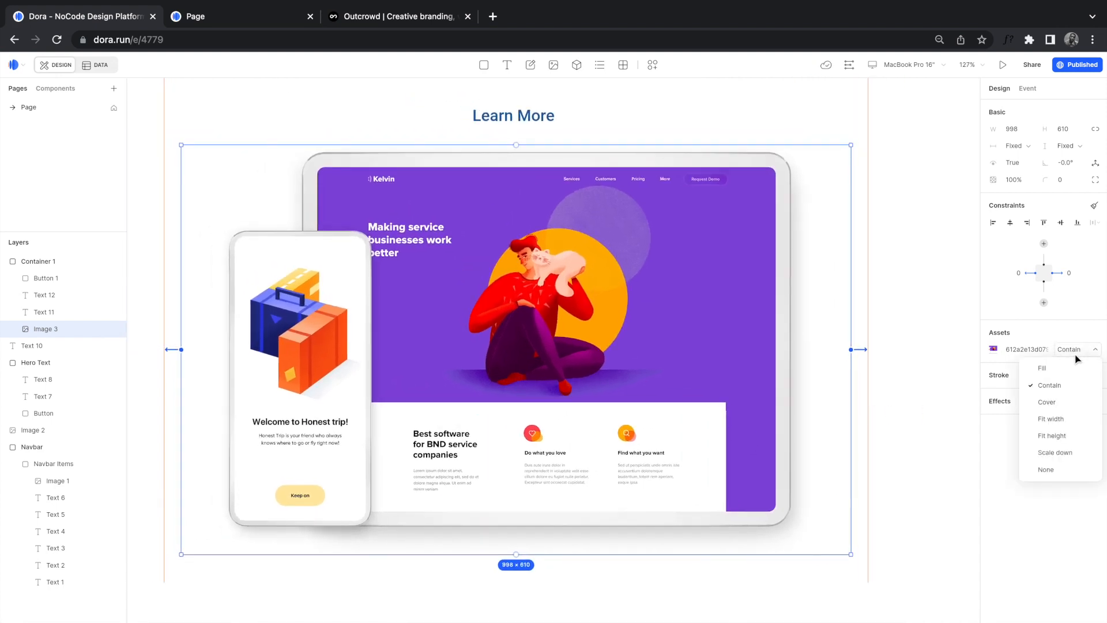
left_click(1051, 389)
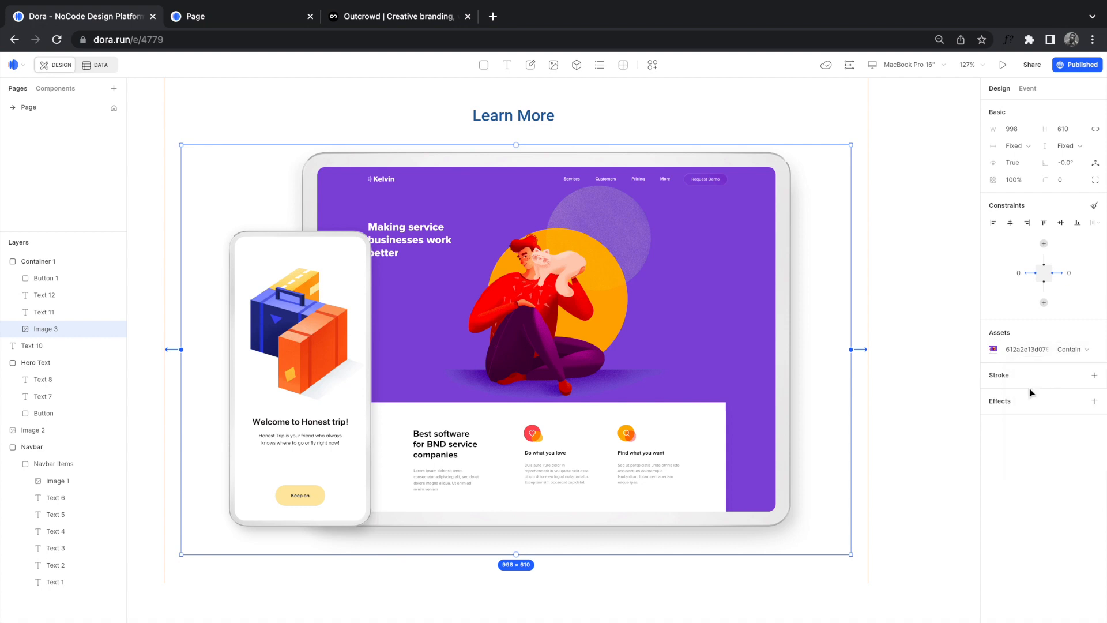
scroll(772, 379, "down", 10)
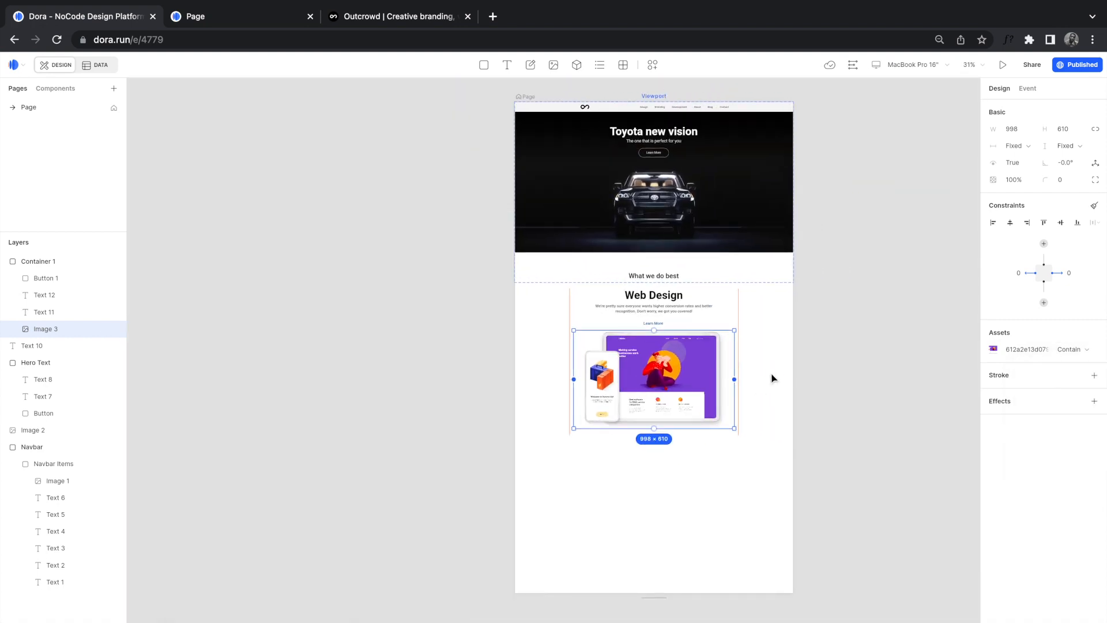
left_click(767, 375)
scroll(703, 329, "up", 3)
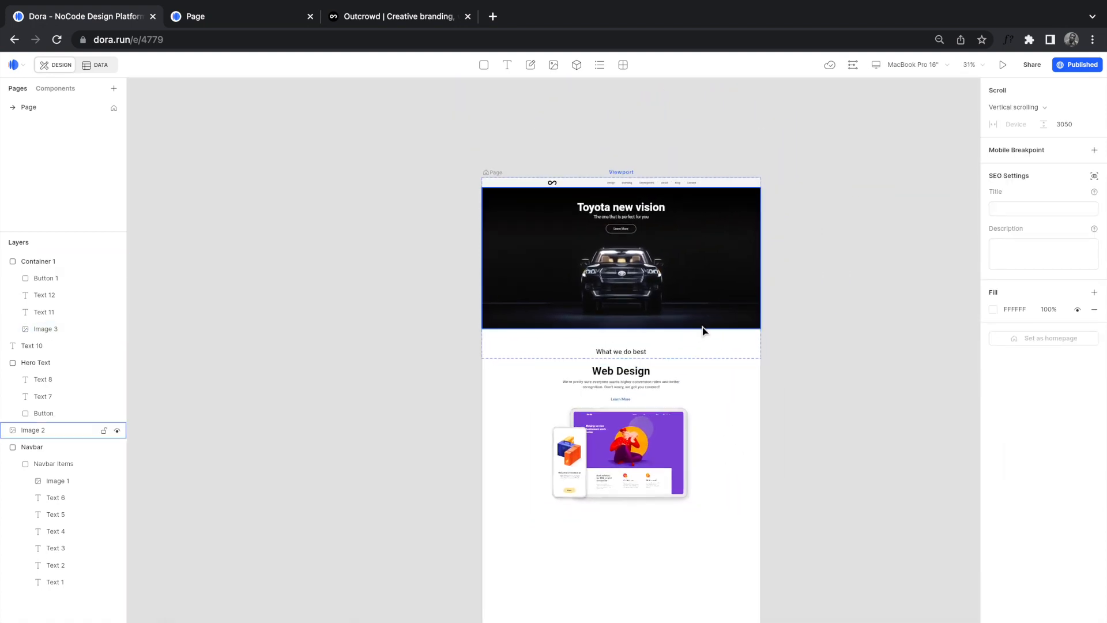
scroll(702, 327, "up", 5)
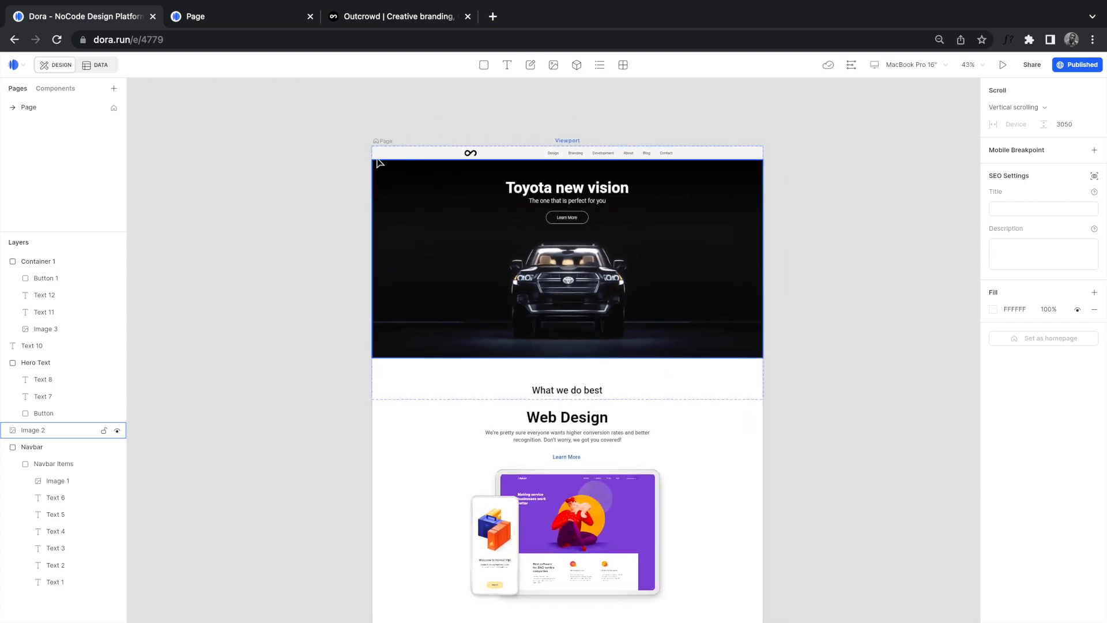
left_click(269, 26)
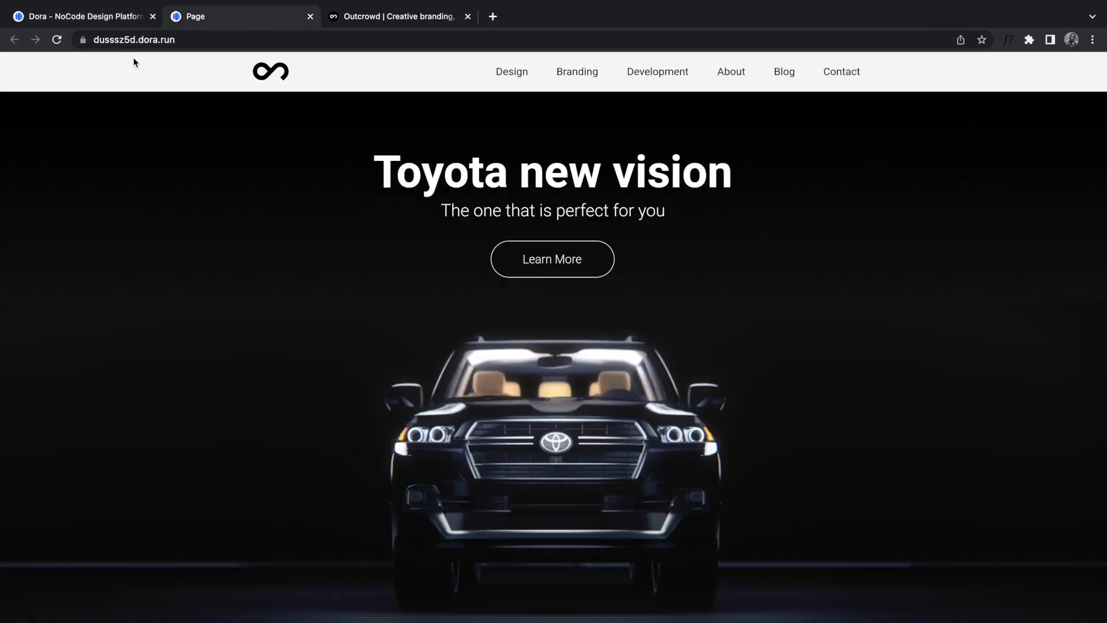
Step: Reload the published page and scroll through the hero and Web Design section
left_click(57, 40)
mouse_move(73, 3)
left_click(45, 26)
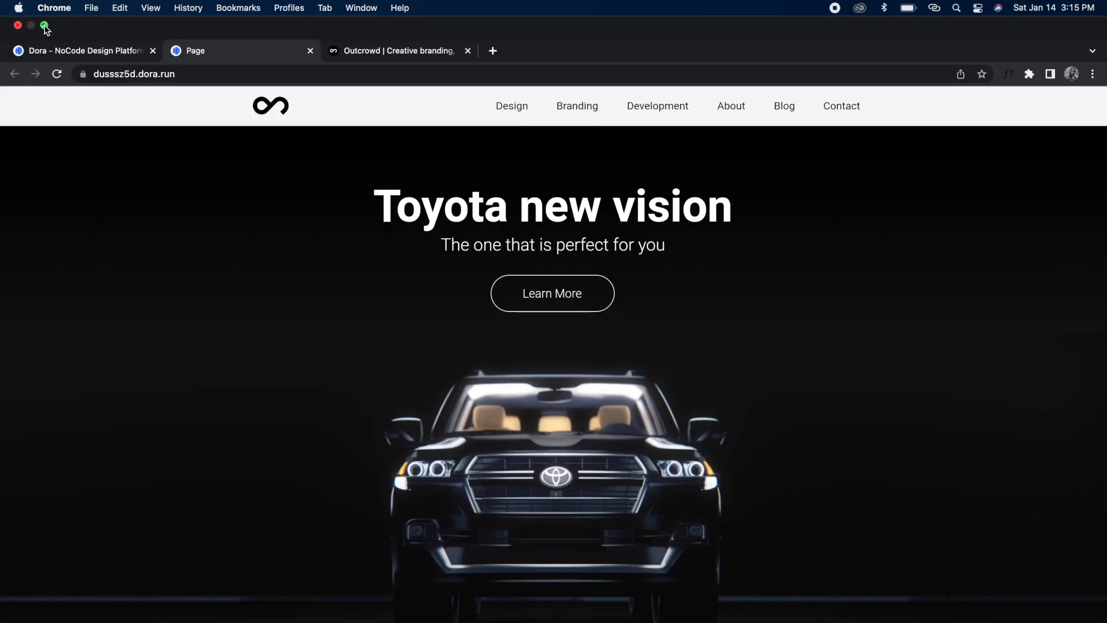
scroll(730, 362, "down", 10)
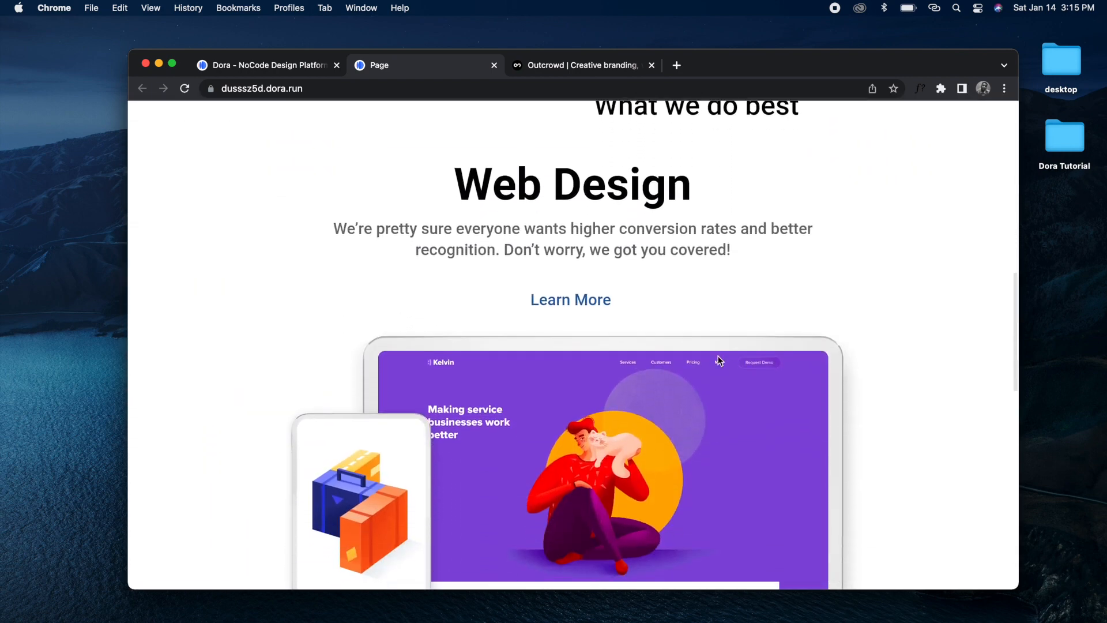
scroll(788, 267, "up", 2)
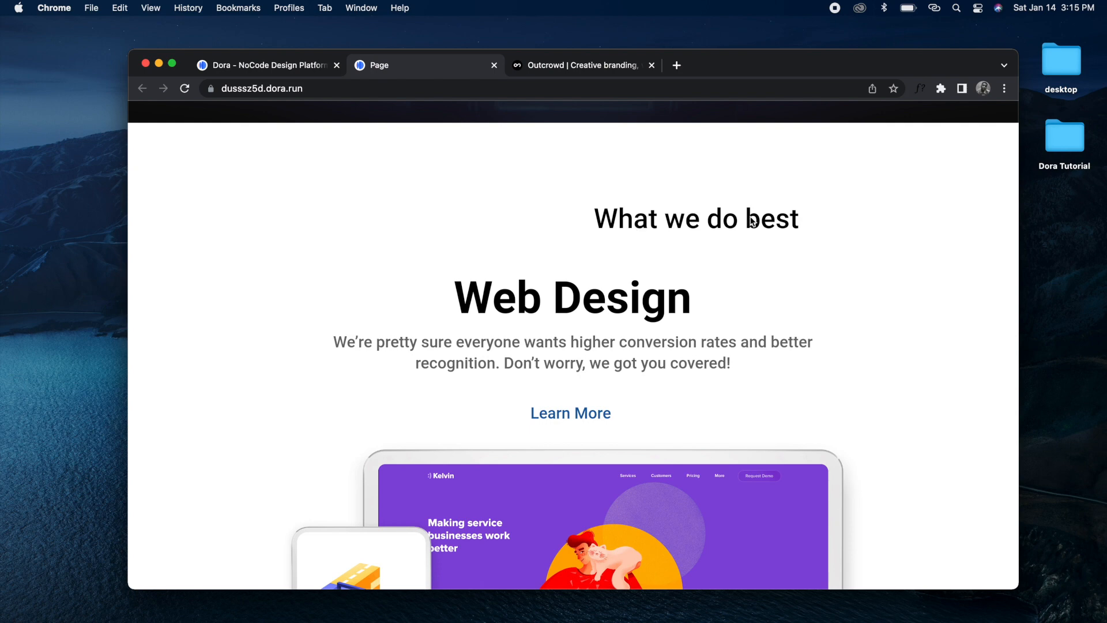
scroll(761, 398, "down", 2)
scroll(760, 398, "up", 1)
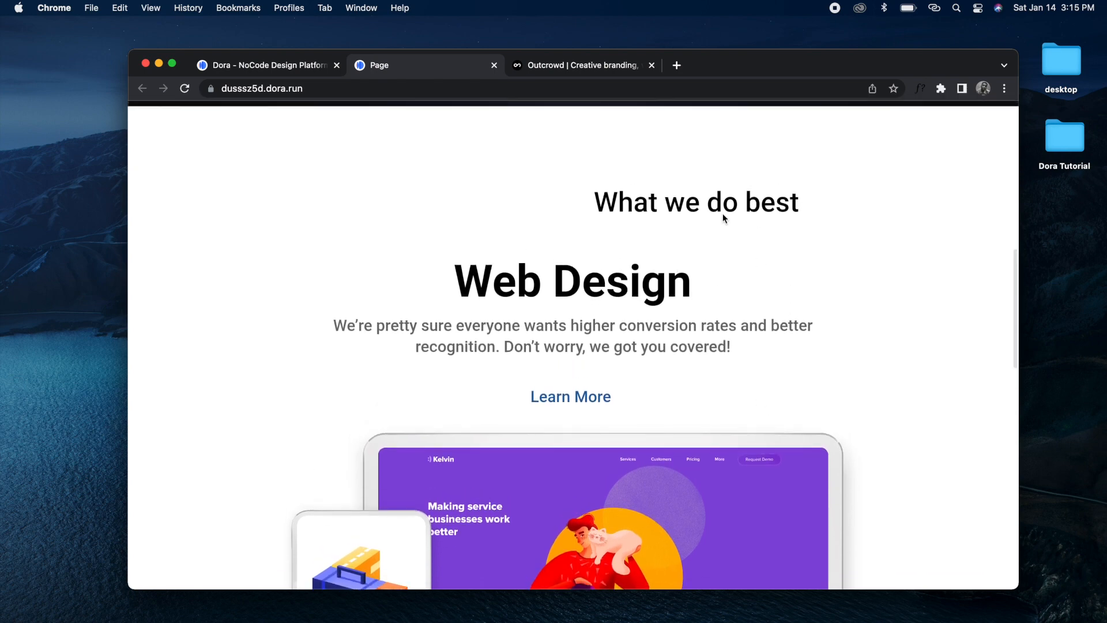
scroll(723, 218, "down", 10)
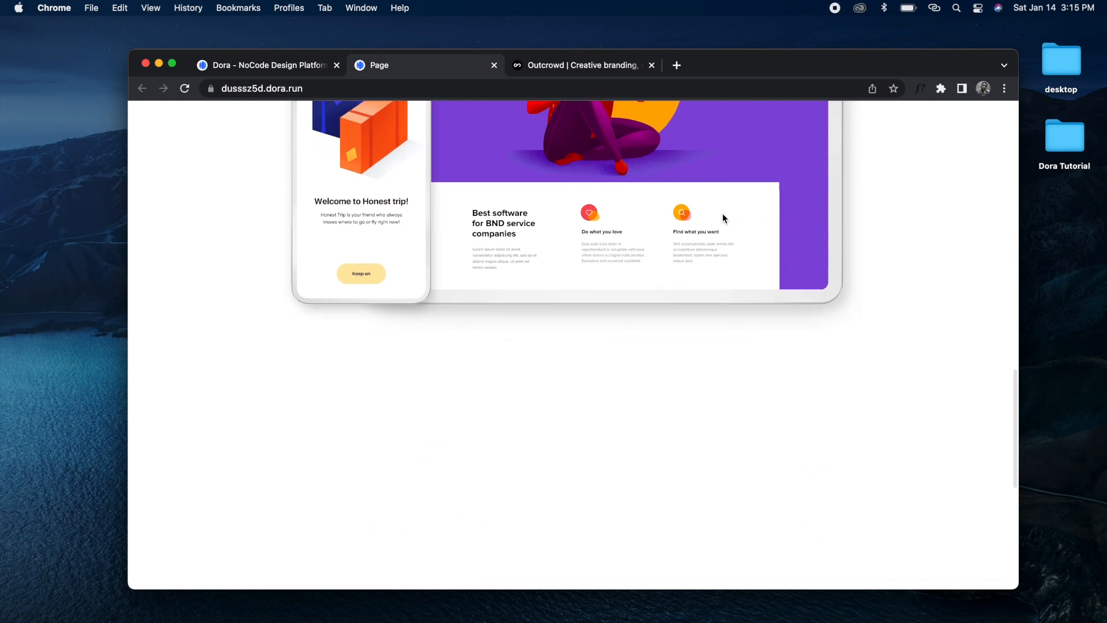
scroll(723, 218, "up", 10)
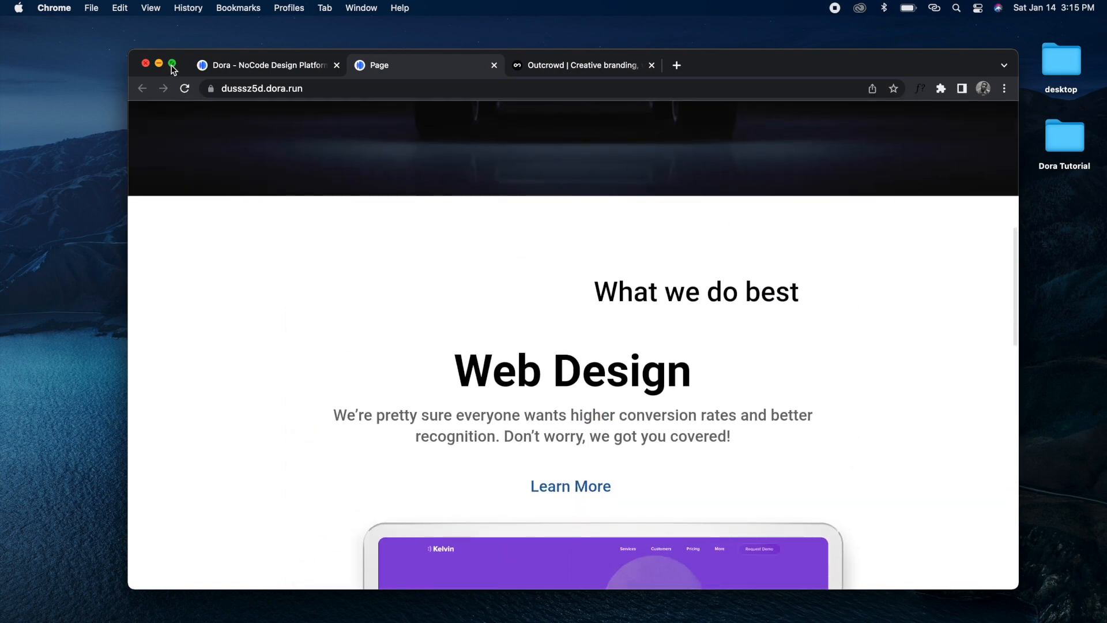
Step: Review the published page in full screen, then return to the Dora editor
left_click(172, 63)
scroll(509, 321, "up", 4)
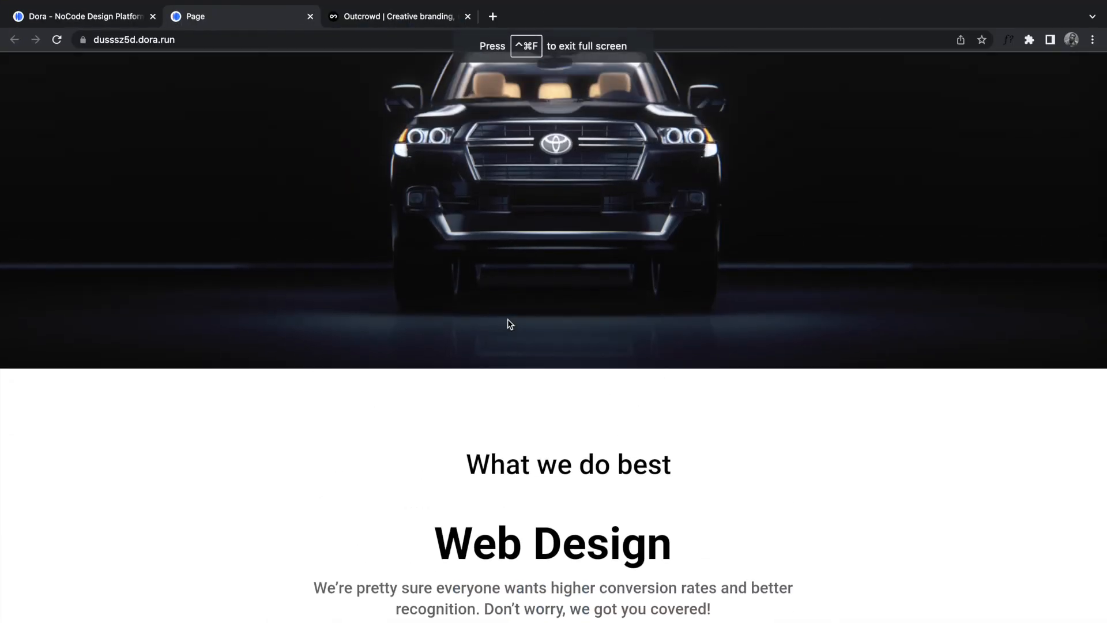
scroll(509, 324, "up", 5)
scroll(507, 319, "down", 10)
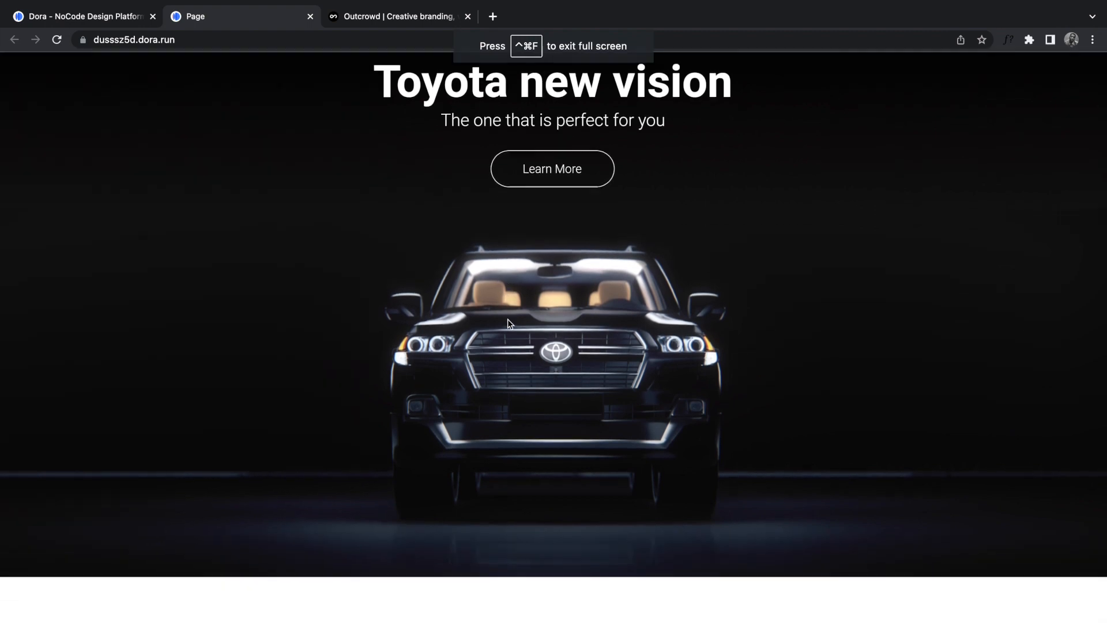
scroll(507, 320, "up", 15)
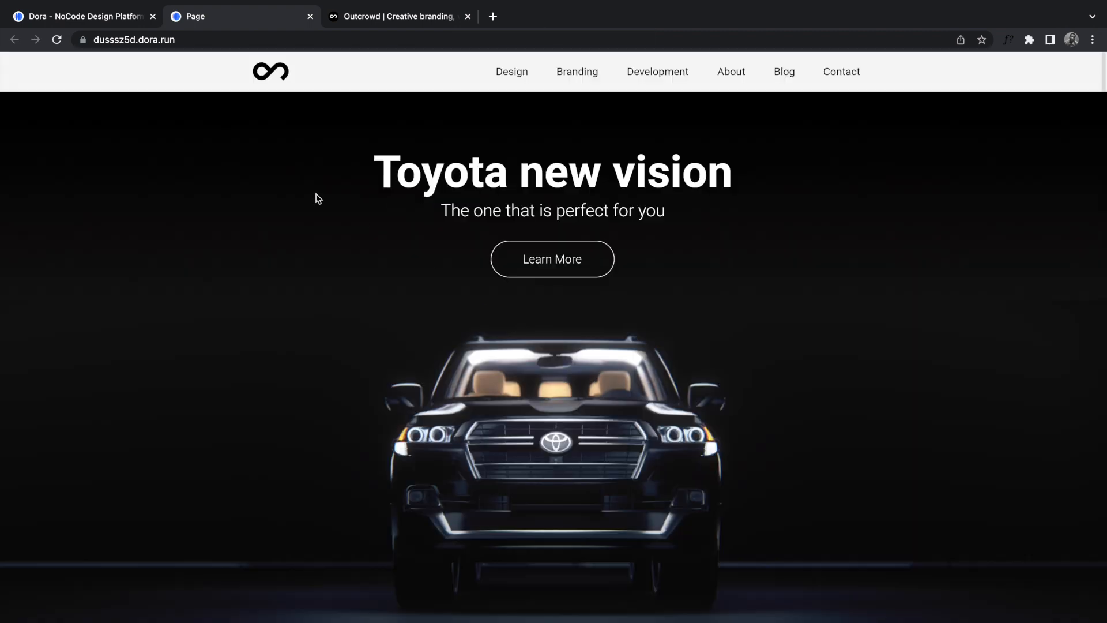
left_click(112, 16)
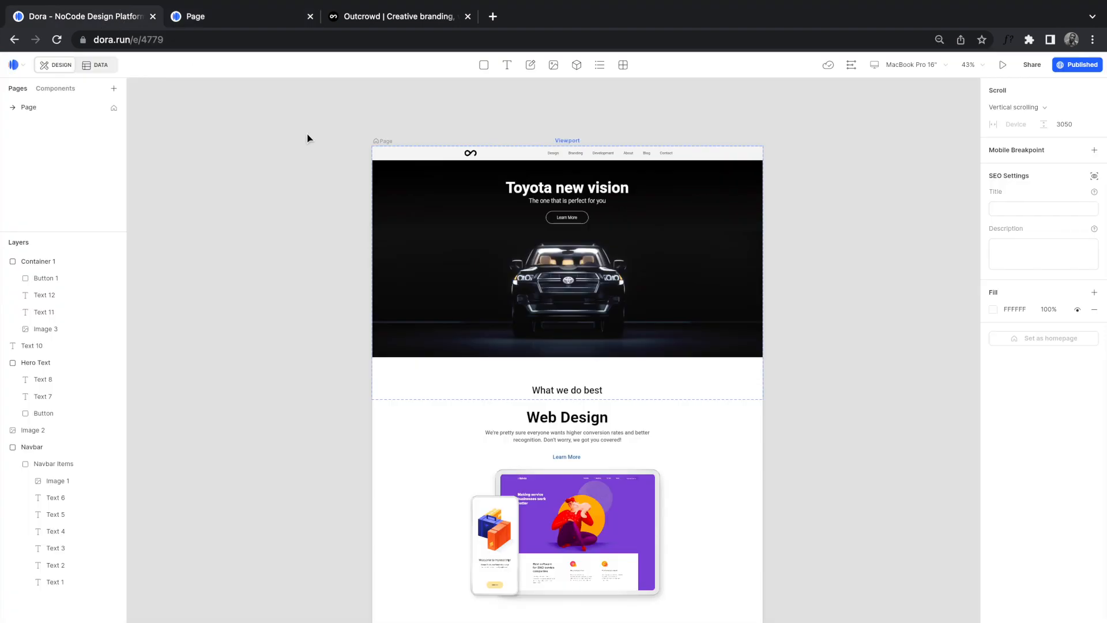
Step: Pin the 'What we do best' heading (Text 10) to the right and left edges at 0
left_click(576, 390)
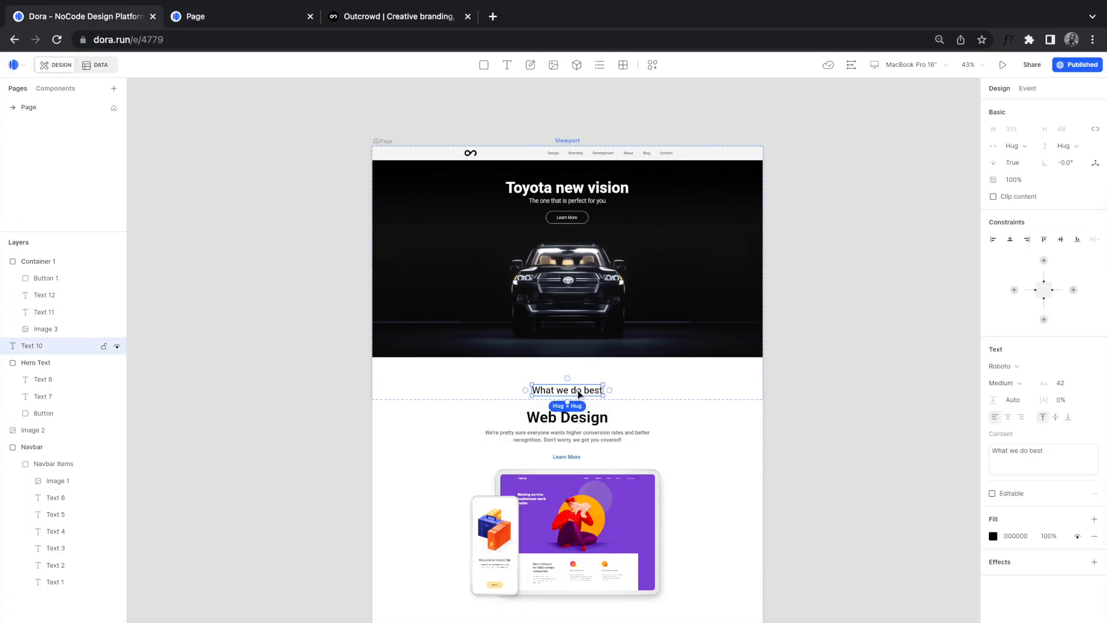
left_click(1073, 289)
left_click(1014, 290)
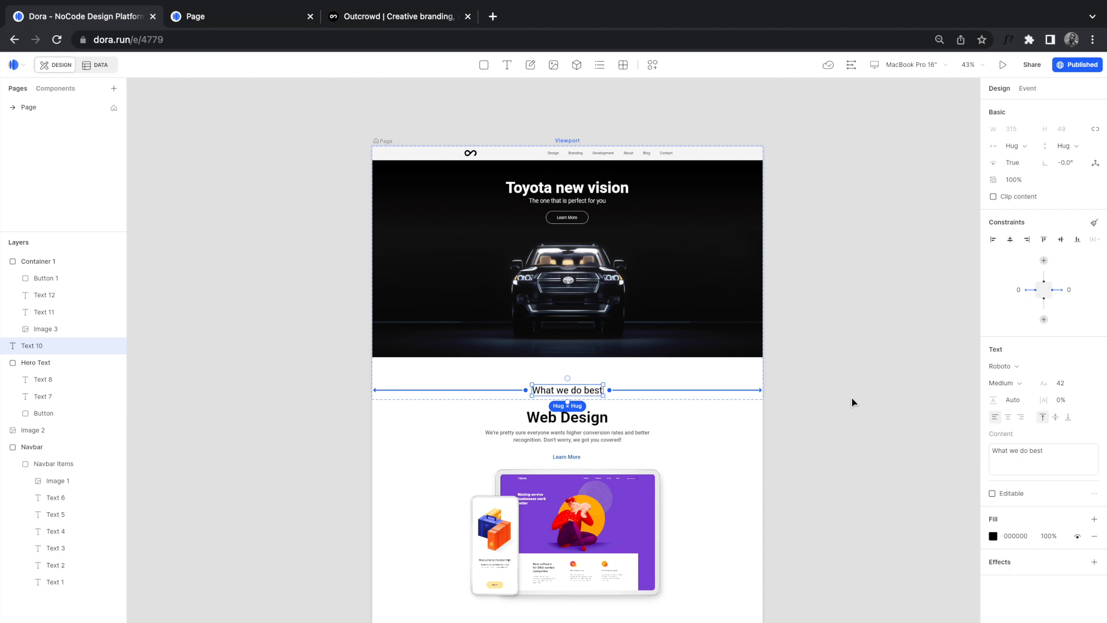
scroll(632, 496, "down", 1)
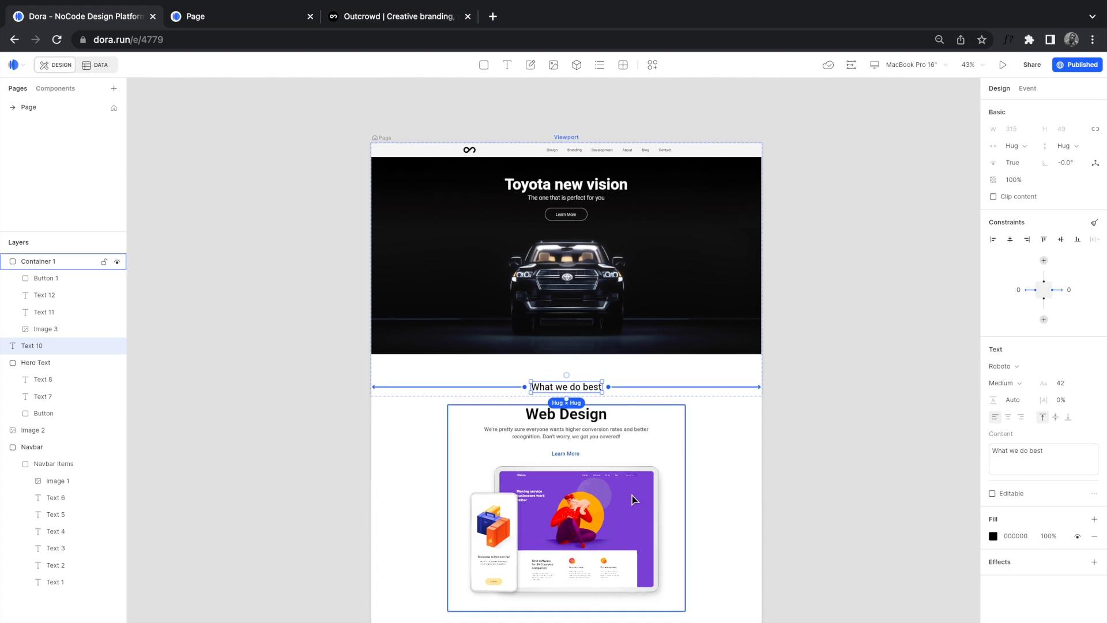
scroll(632, 496, "down", 2)
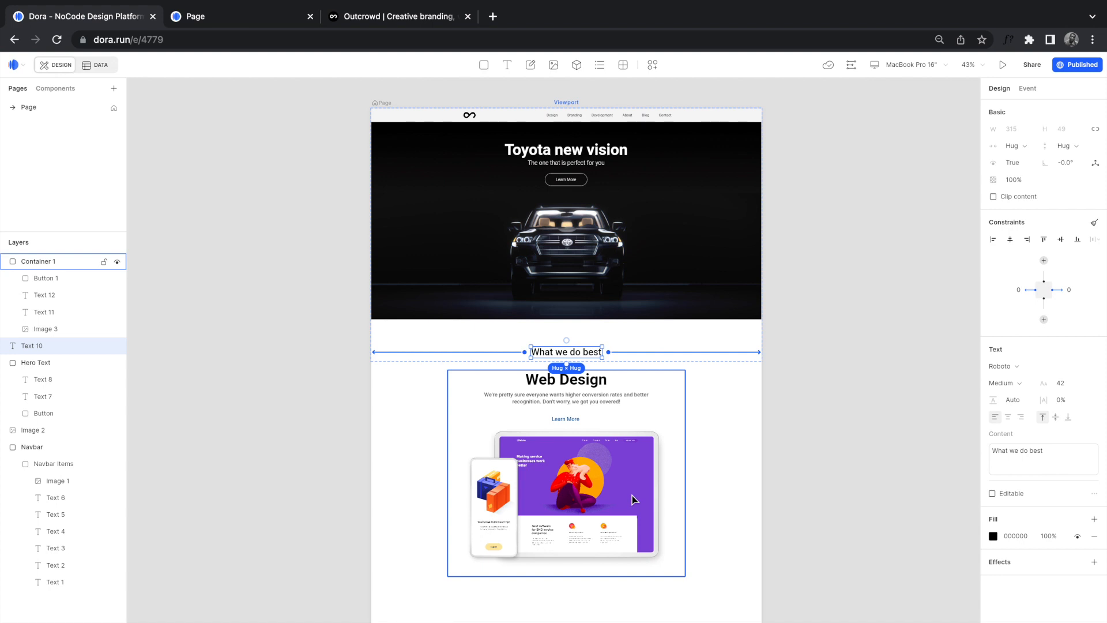
scroll(632, 496, "down", 4)
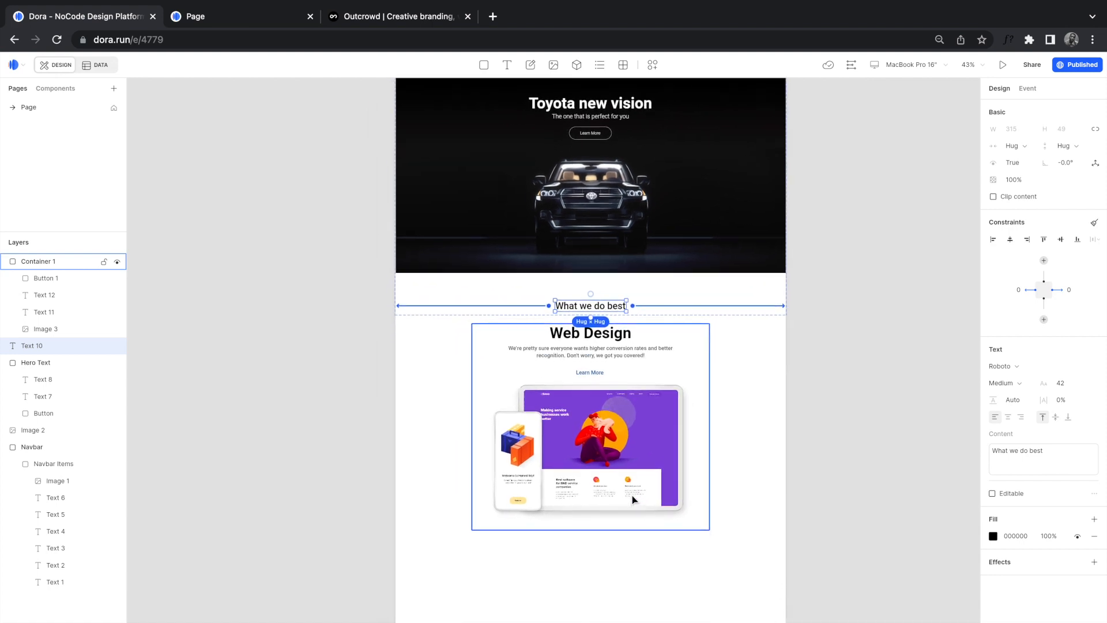
scroll(633, 499, "down", 1)
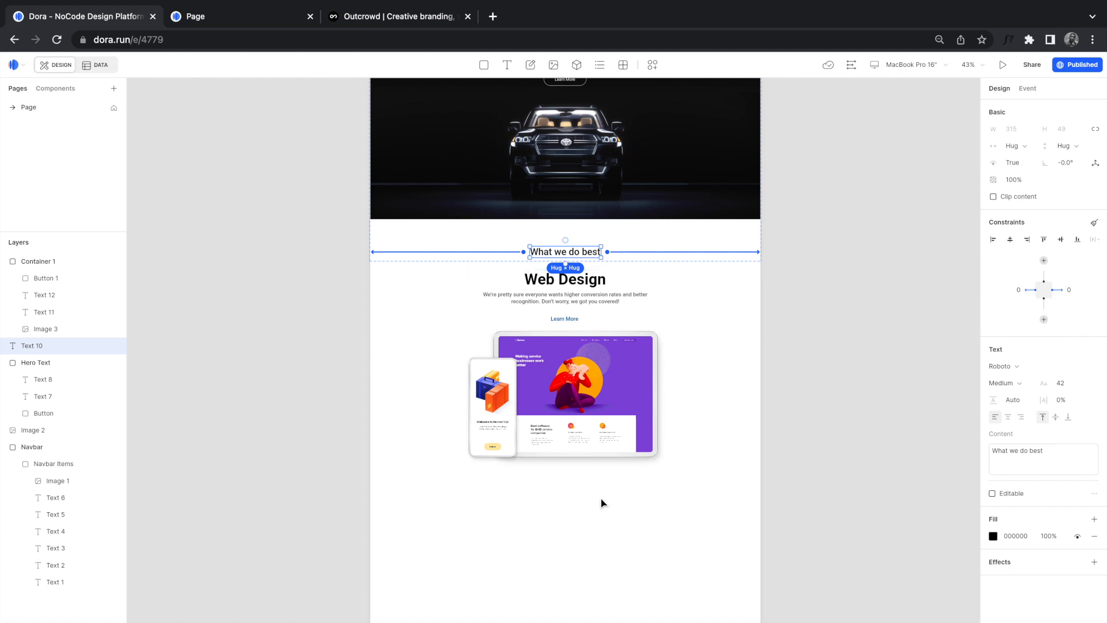
left_click(600, 513)
scroll(598, 449, "up", 3)
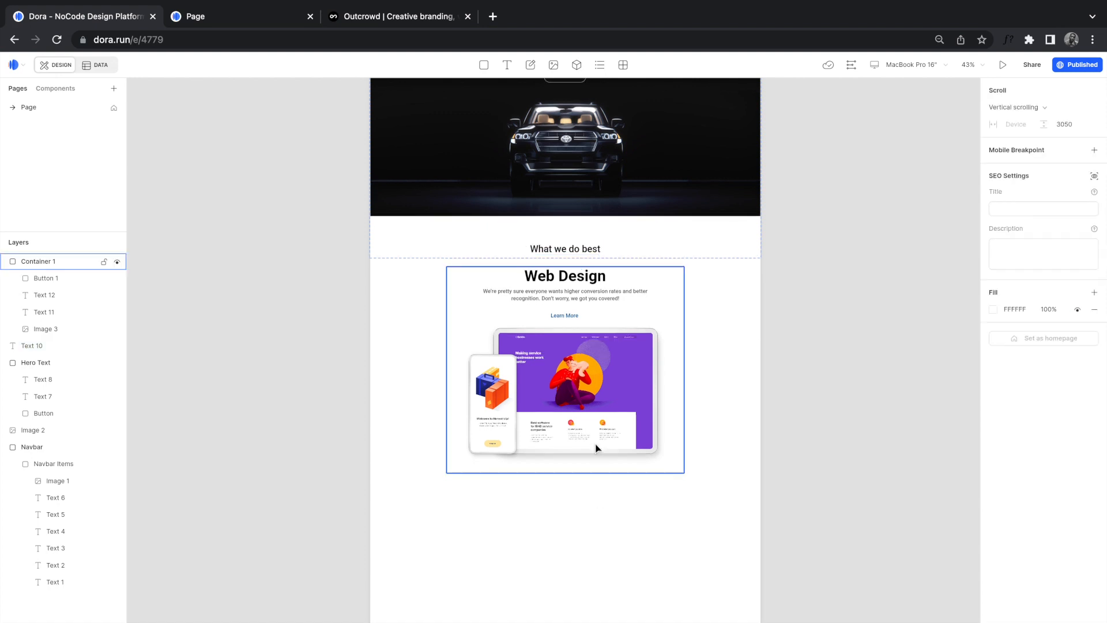
scroll(598, 450, "up", 1)
scroll(669, 391, "down", 1)
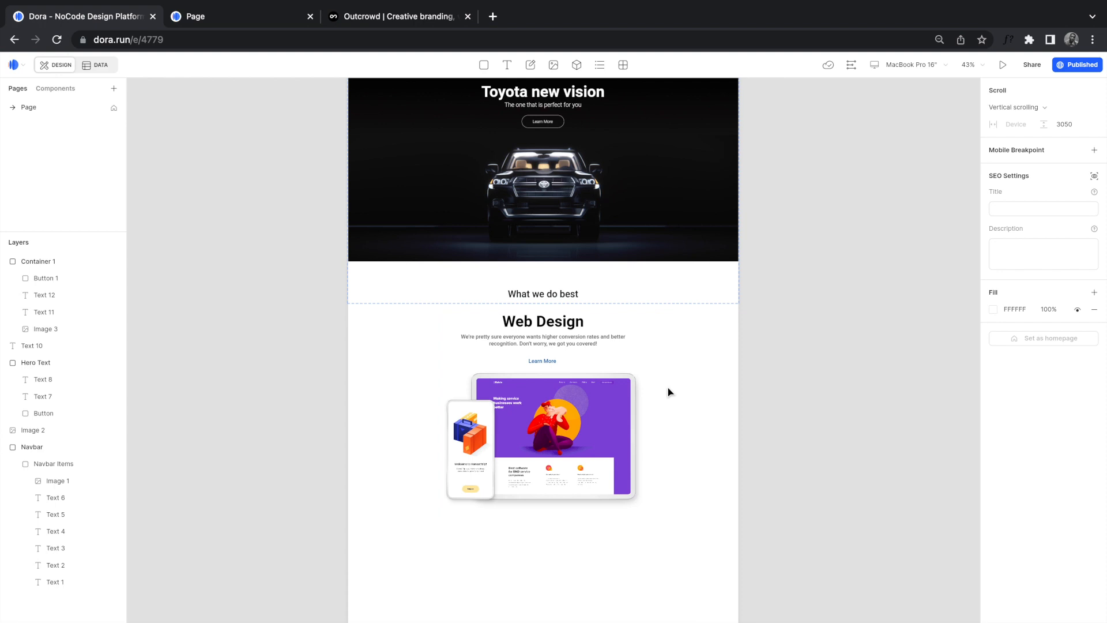
left_click(378, 22)
scroll(534, 295, "up", 4)
scroll(534, 299, "up", 3)
scroll(534, 299, "down", 15)
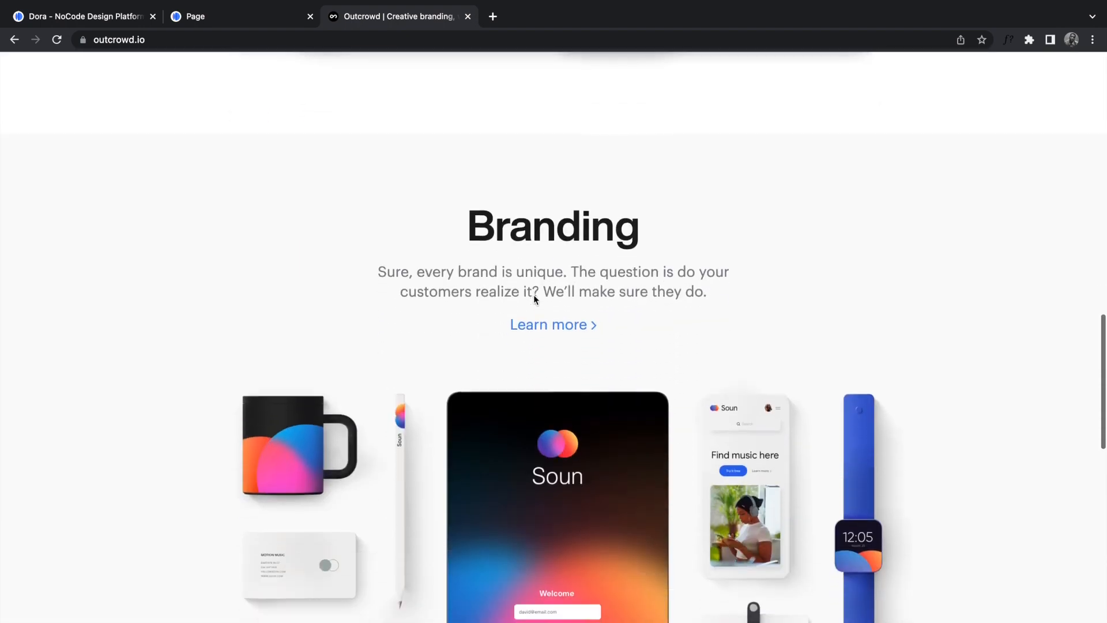
scroll(511, 445, "down", 2)
scroll(509, 444, "down", 10)
scroll(486, 539, "down", 9)
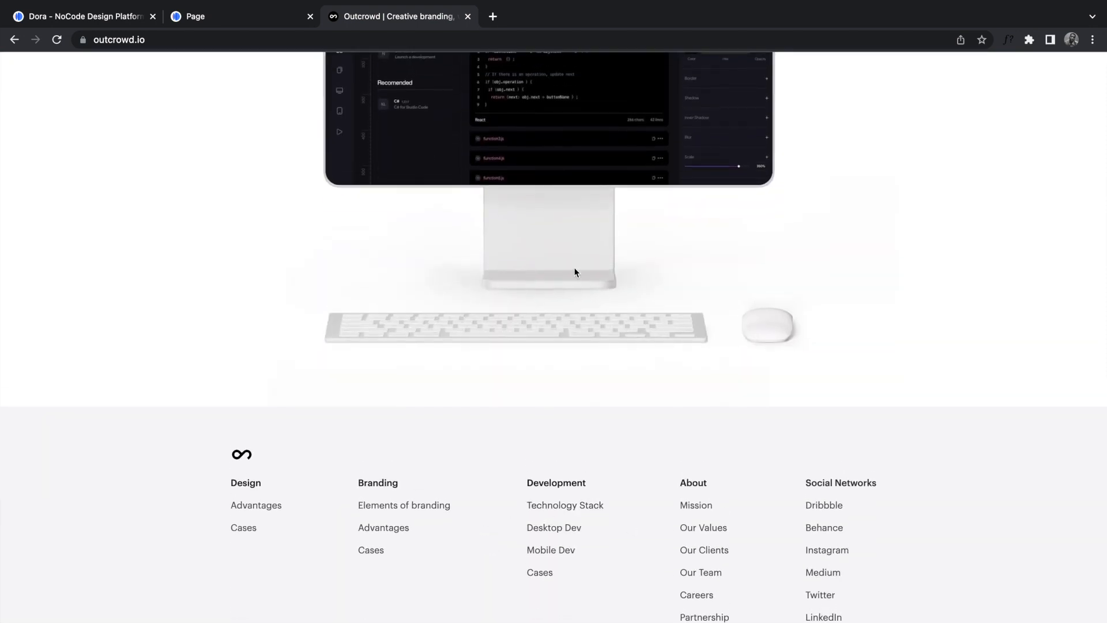
scroll(575, 271, "up", 8)
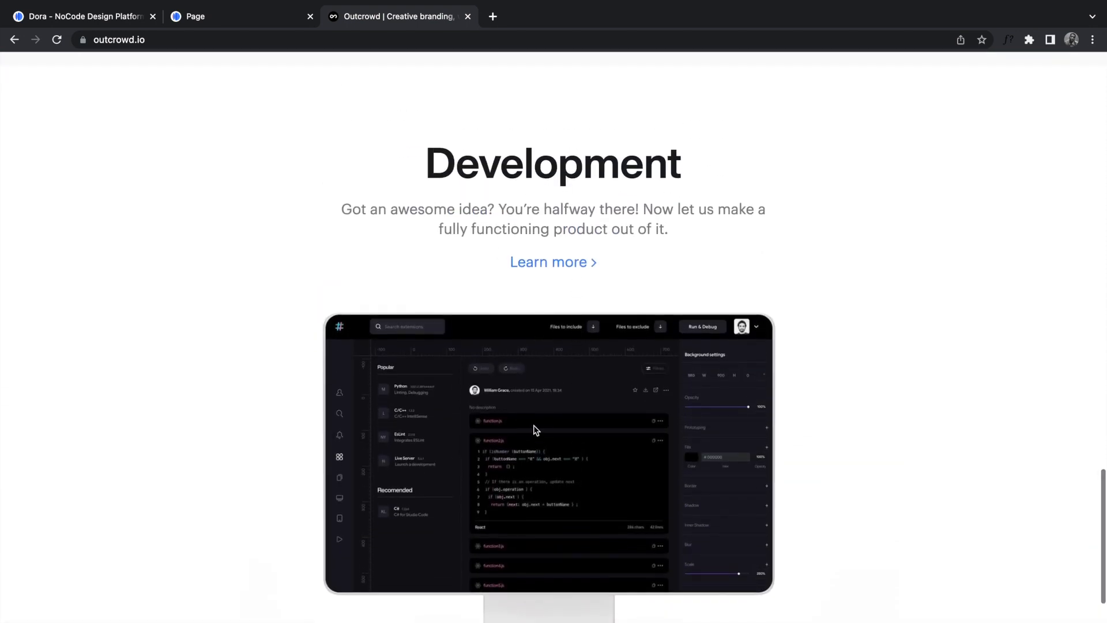
scroll(573, 330, "up", 12)
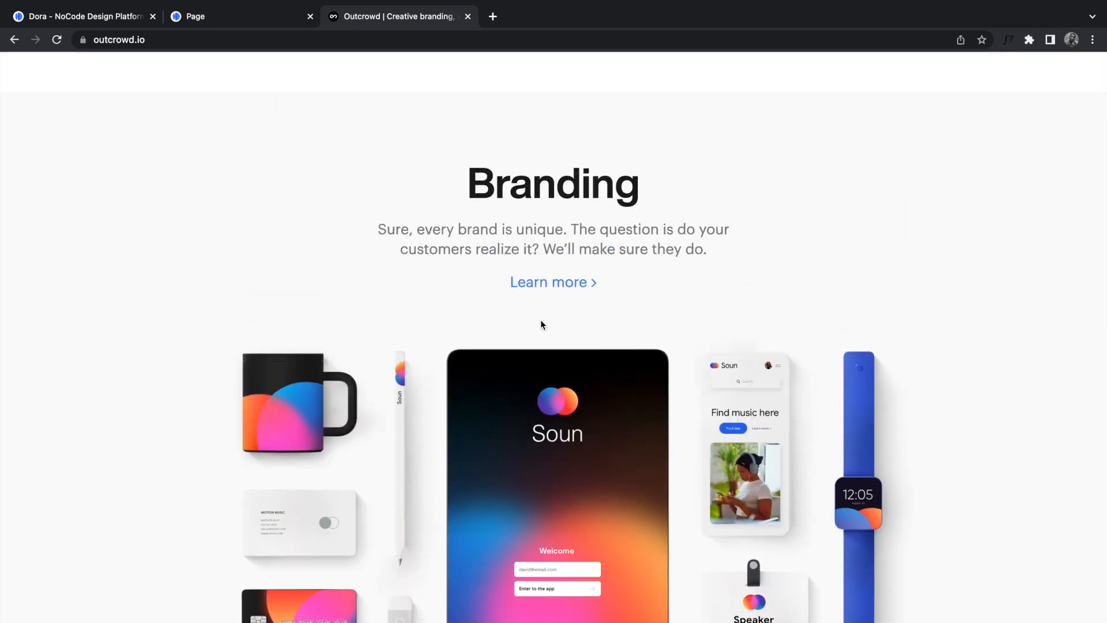
scroll(541, 323, "up", 10)
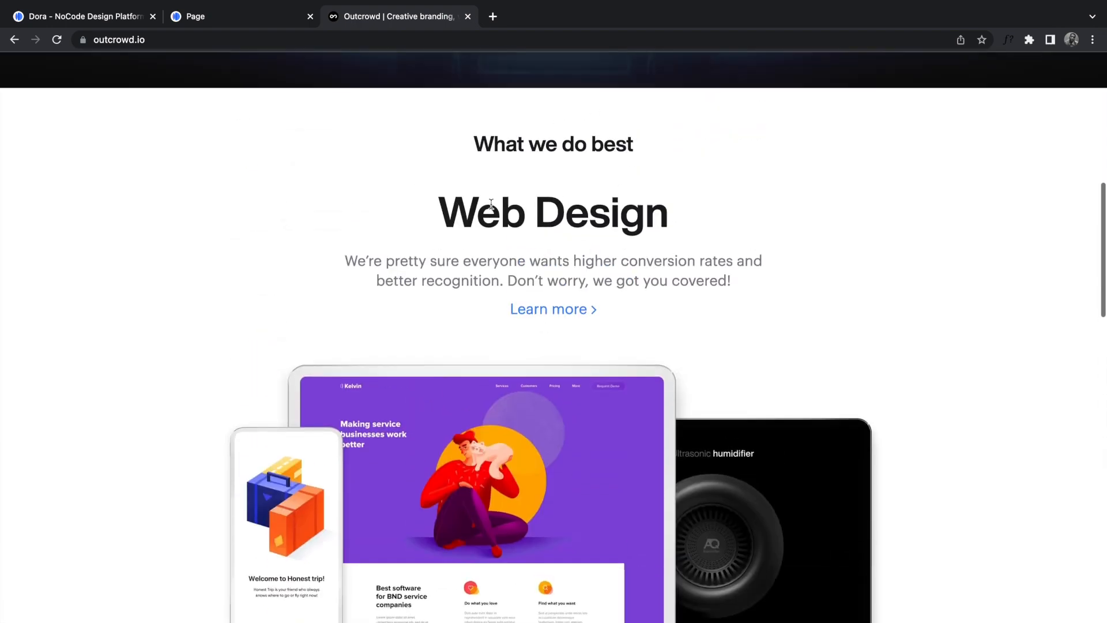
scroll(560, 479, "down", 5)
scroll(560, 478, "up", 4)
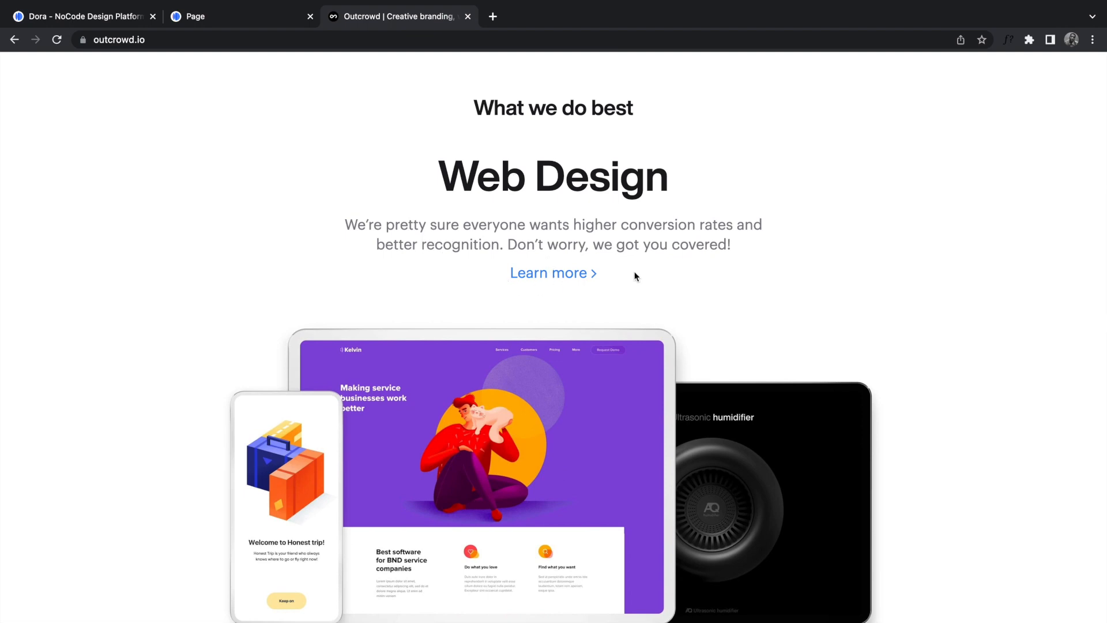
scroll(623, 473, "down", 7)
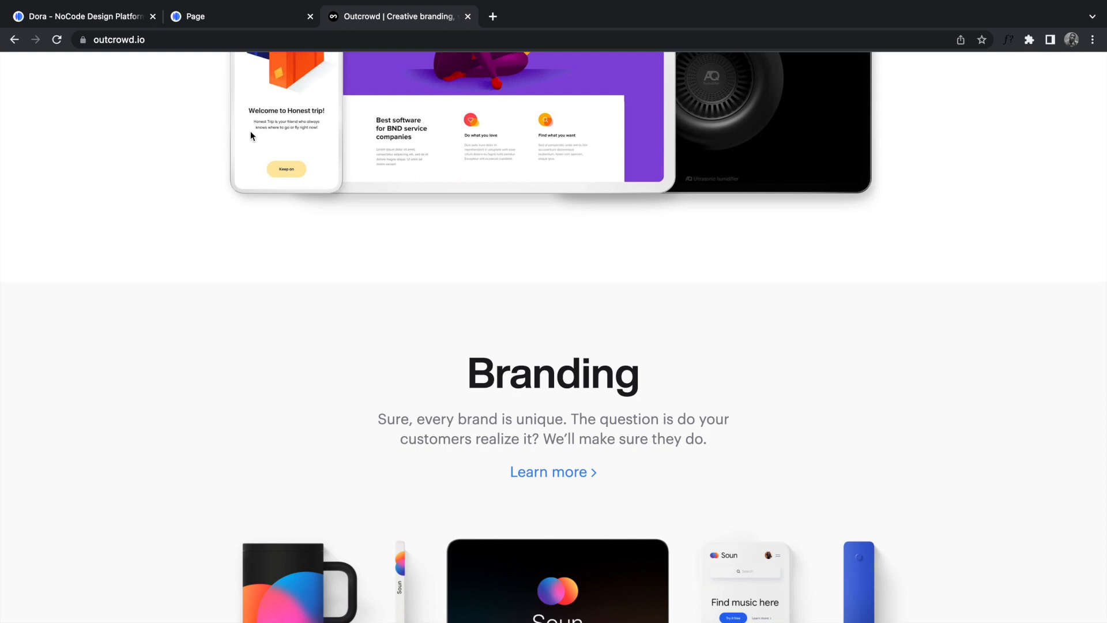
left_click(115, 19)
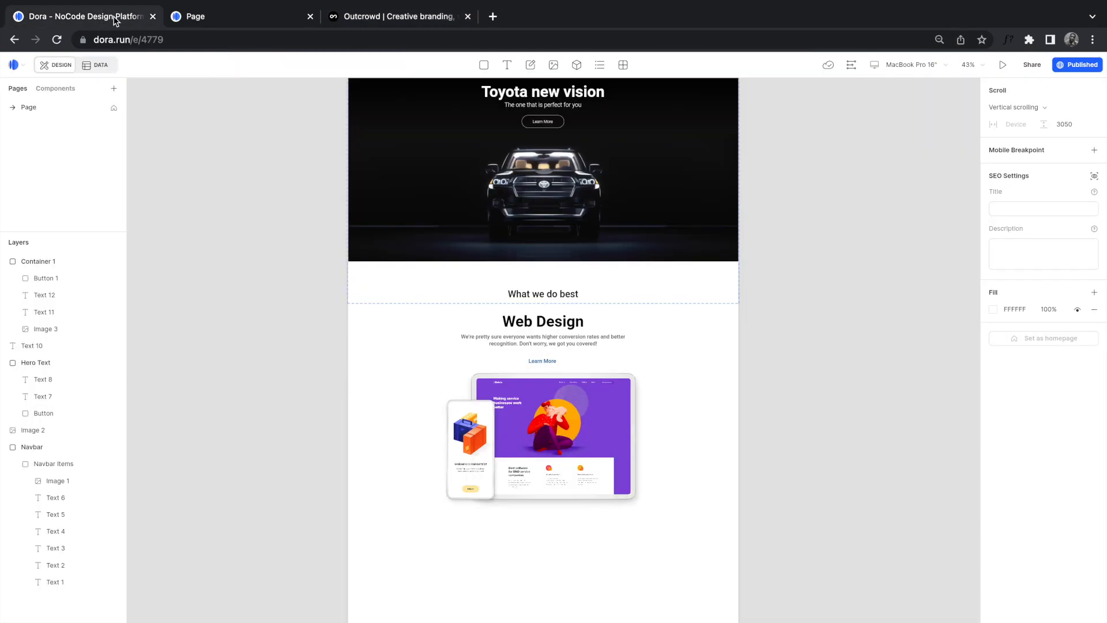
Step: Select the 1049 × 911 Container 1 framing the Web Design section
scroll(284, 338, "down", 3)
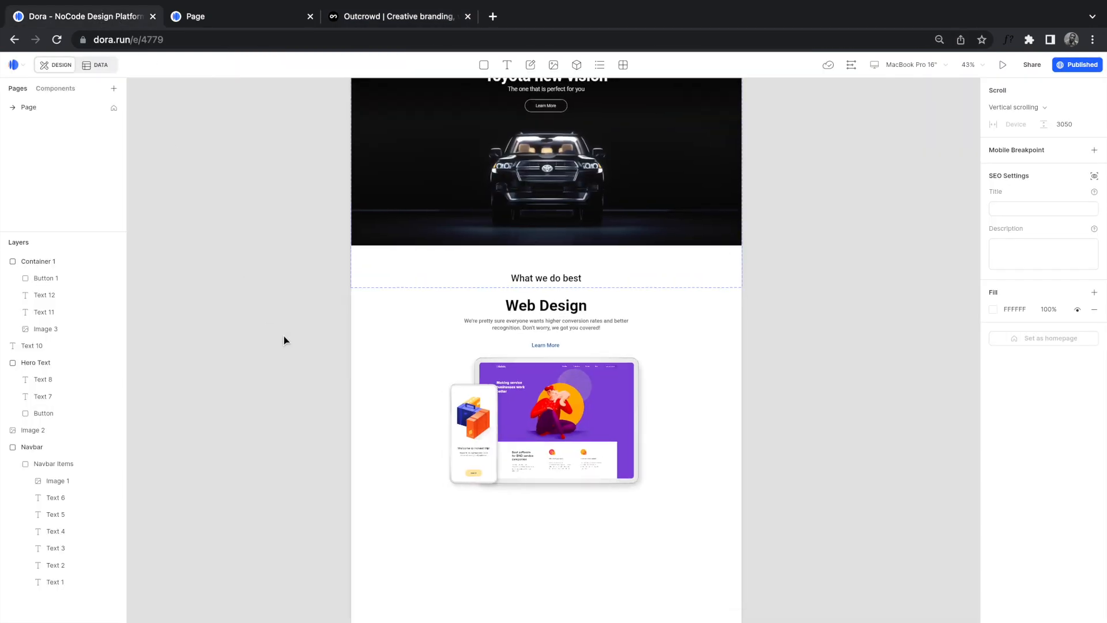
scroll(284, 339, "right", 1)
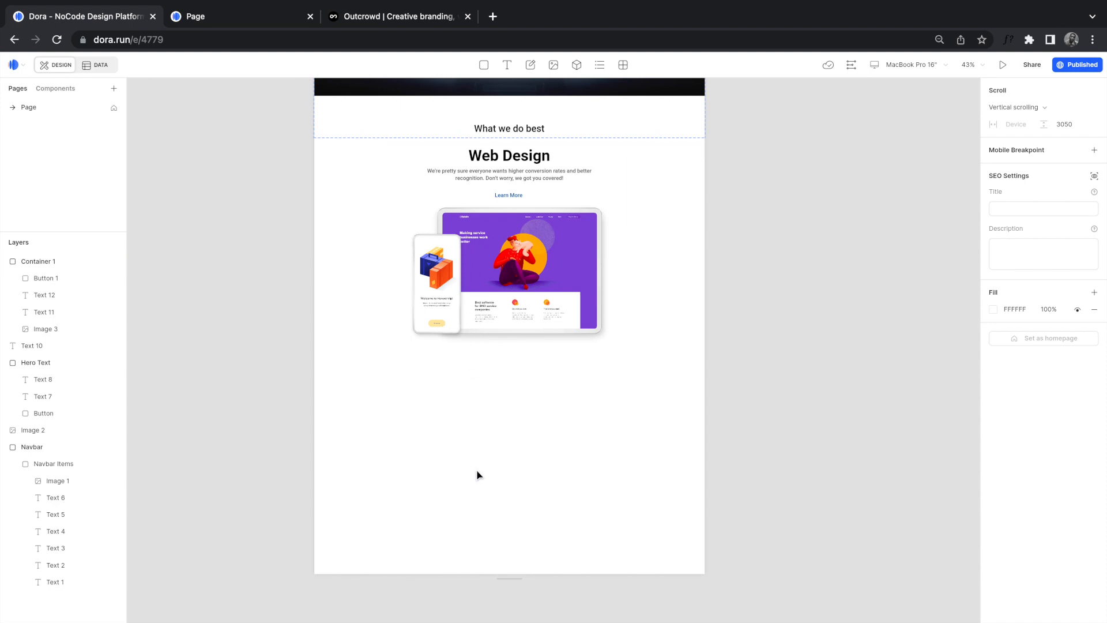
left_click(526, 194)
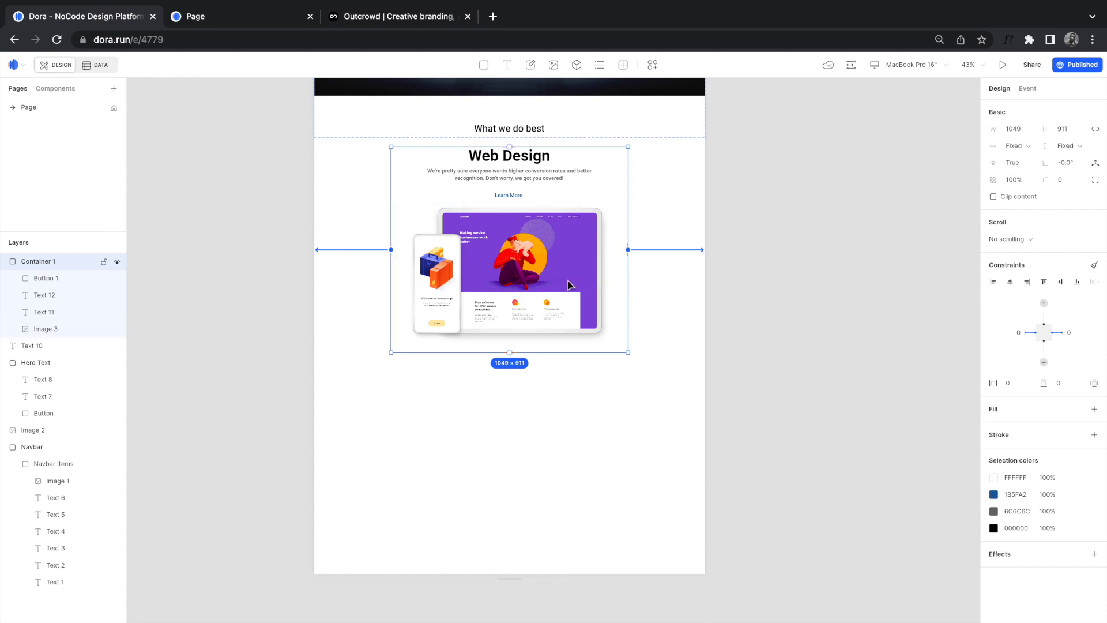
Step: Rename the Container 1 layer to 'Web Design', correcting a typo along the way
double_click(39, 262)
type("Web bDes")
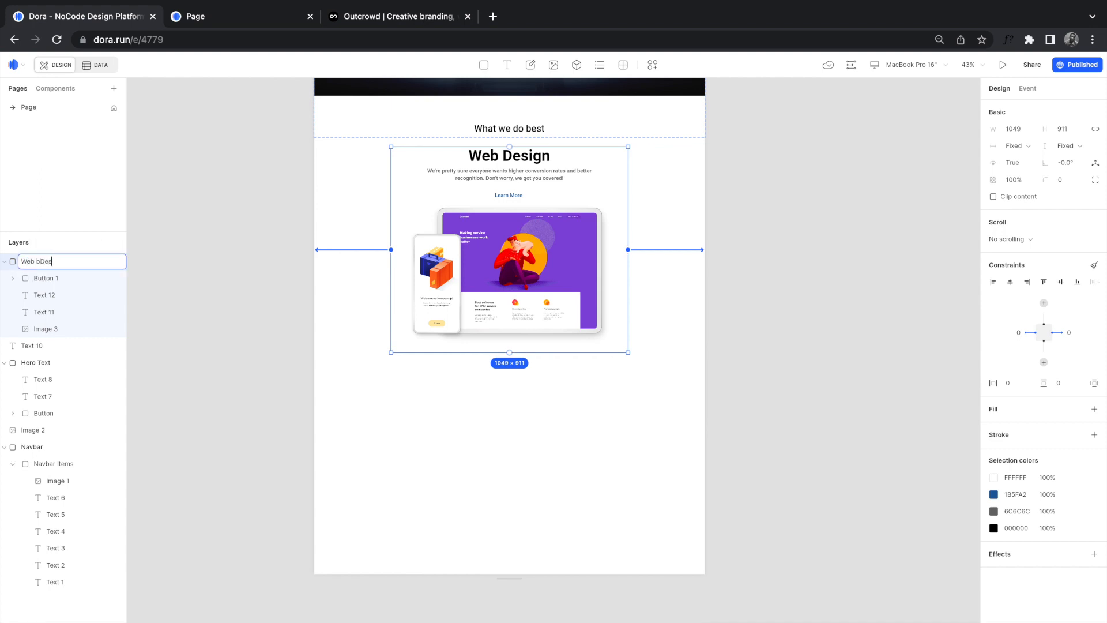
key("BackSpace")
key("BackSpace")
key("BackSpace")
key("BackSpace")
key("BackSpace")
type("Design")
key("Return")
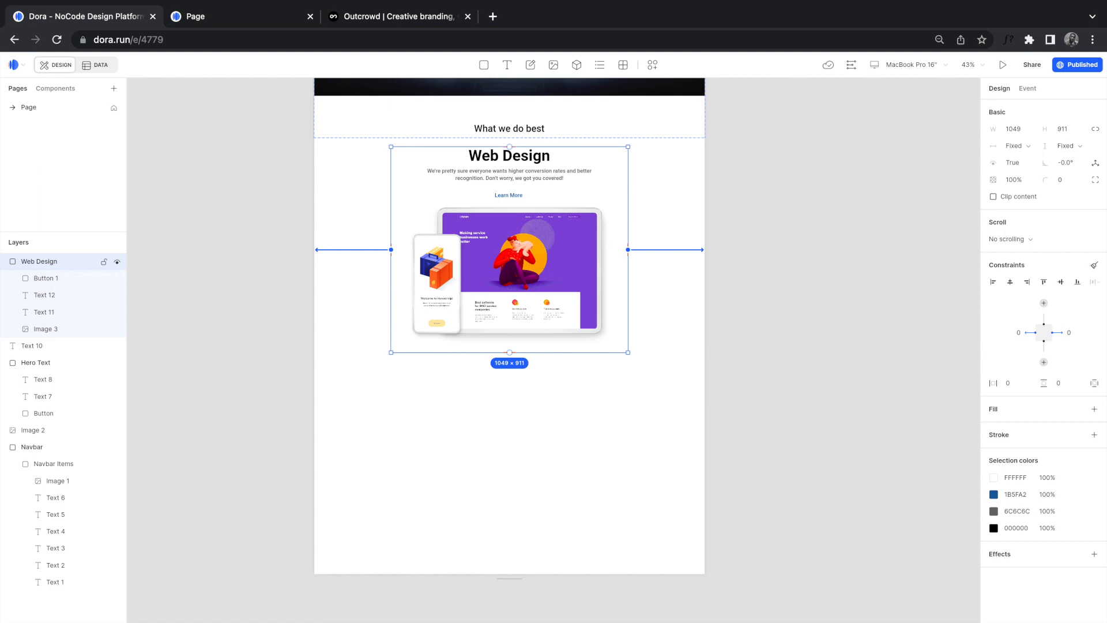
Step: Duplicate the Web Design section, drag the page's bottom edge lower, then delete the duplicate
left_click_drag(536, 250, 536, 468)
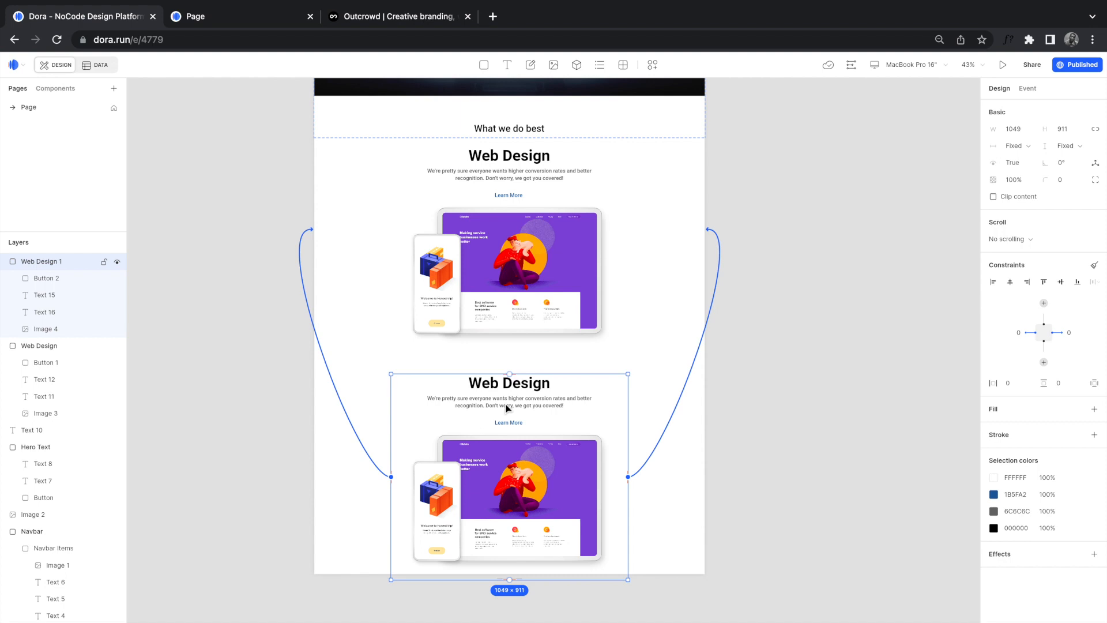
scroll(666, 458, "down", 3)
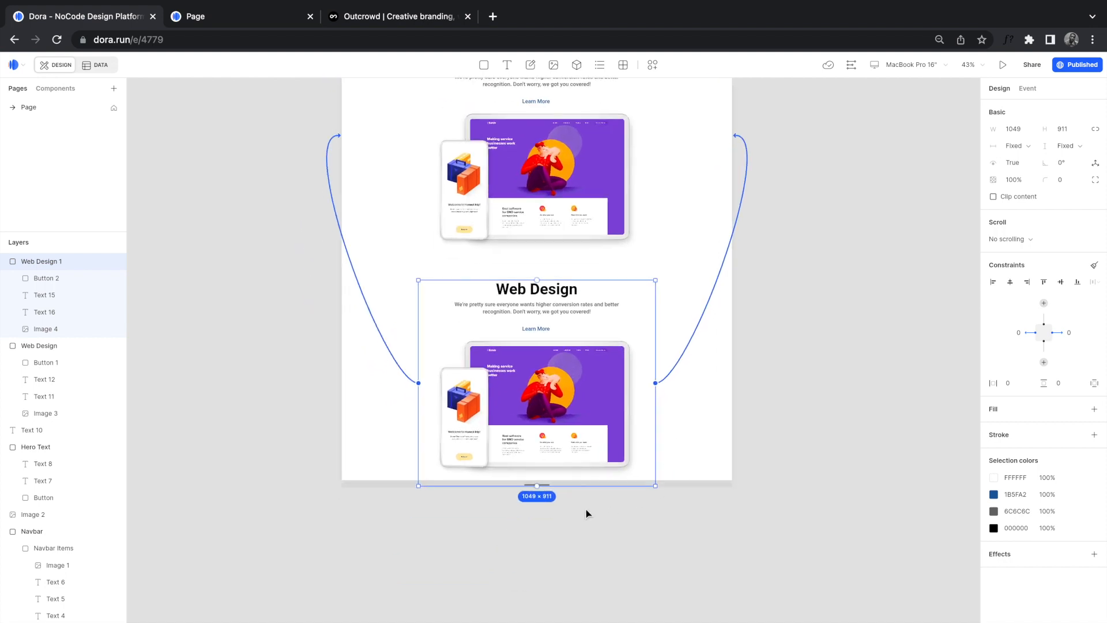
left_click_drag(540, 491, 546, 566)
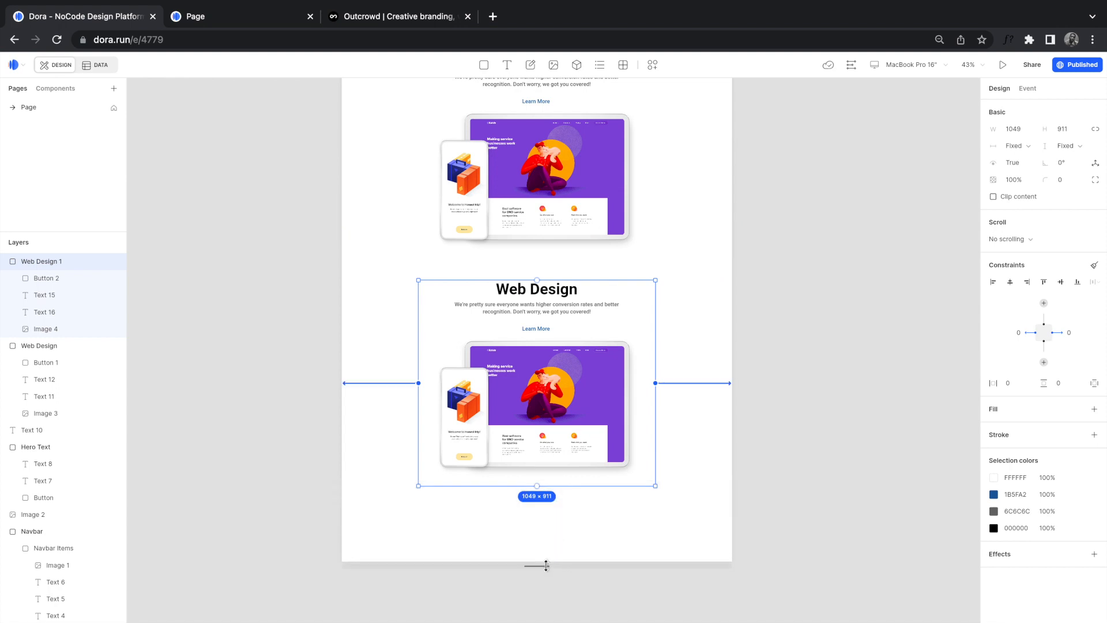
scroll(545, 565, "up", 3)
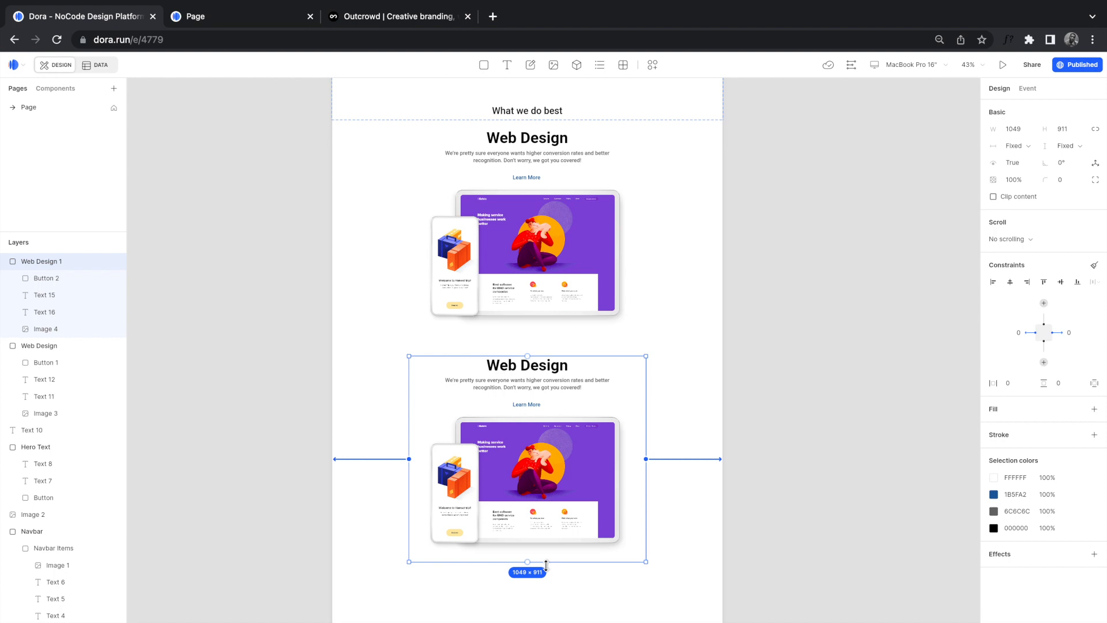
key("Delete")
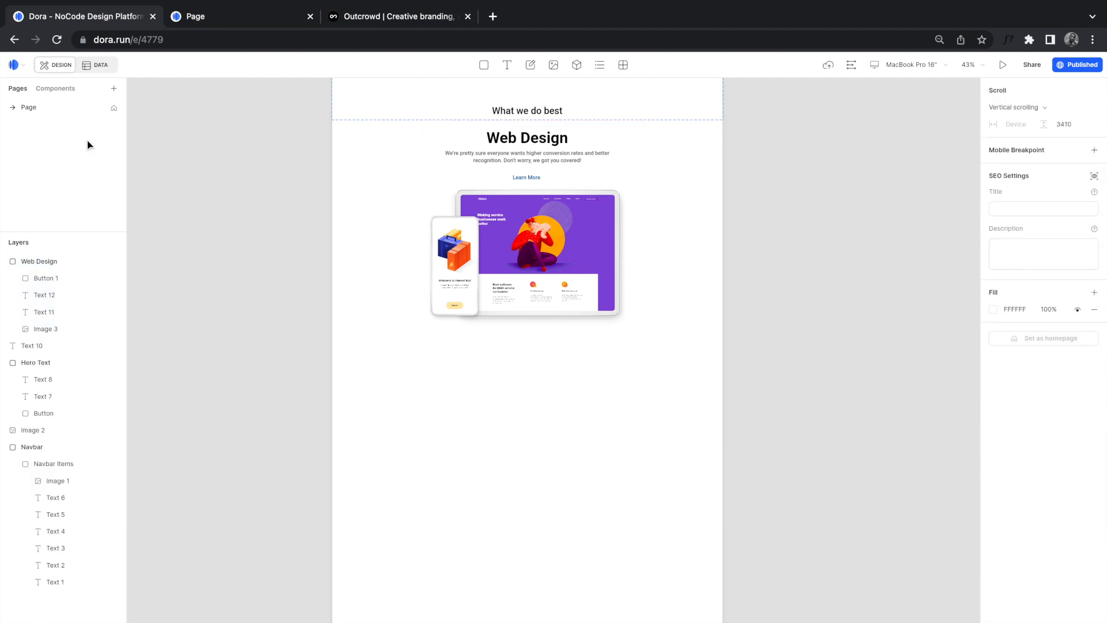
Step: Add a component named 'what we do' and paste the Web Design section into its Default state
left_click(50, 93)
left_click(114, 90)
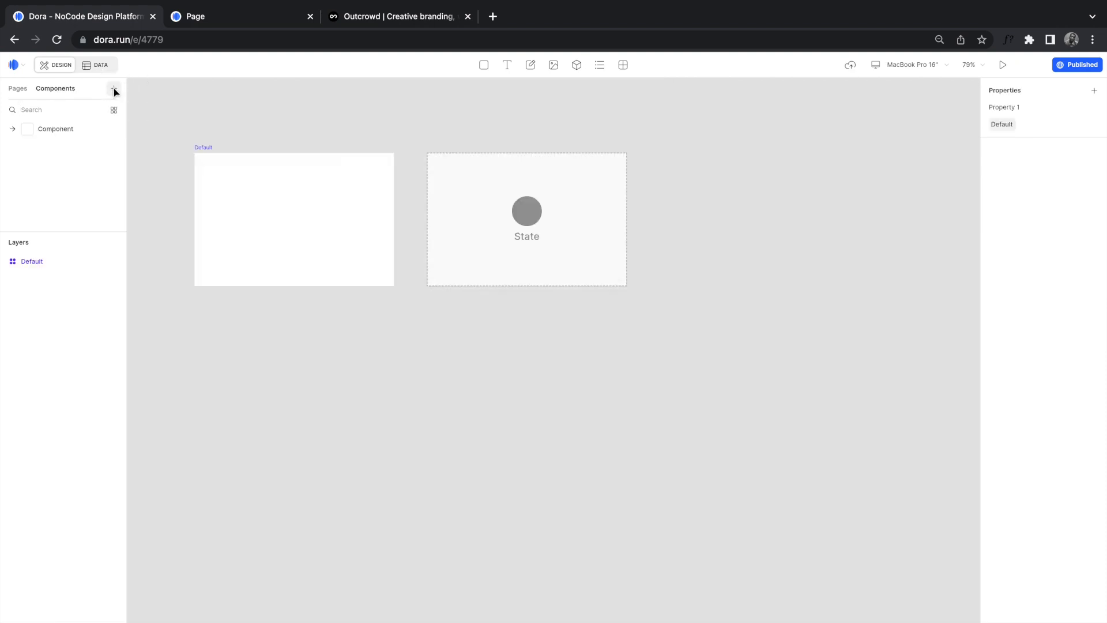
right_click(57, 128)
left_click(69, 138)
type("what we do")
key("Return")
left_click(277, 179)
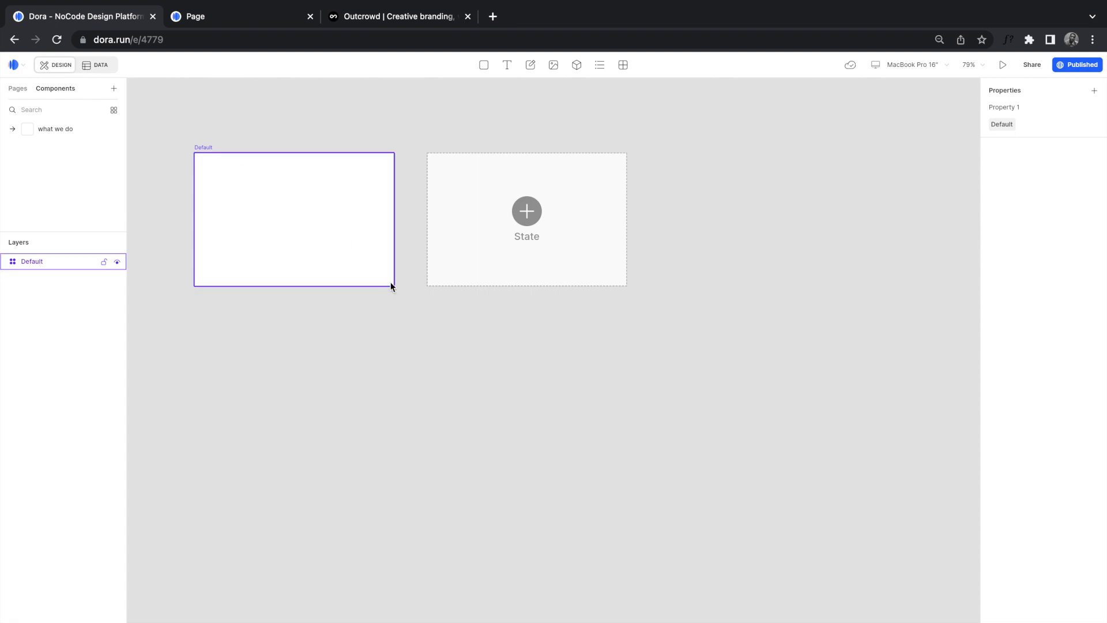
key("ctrl+v")
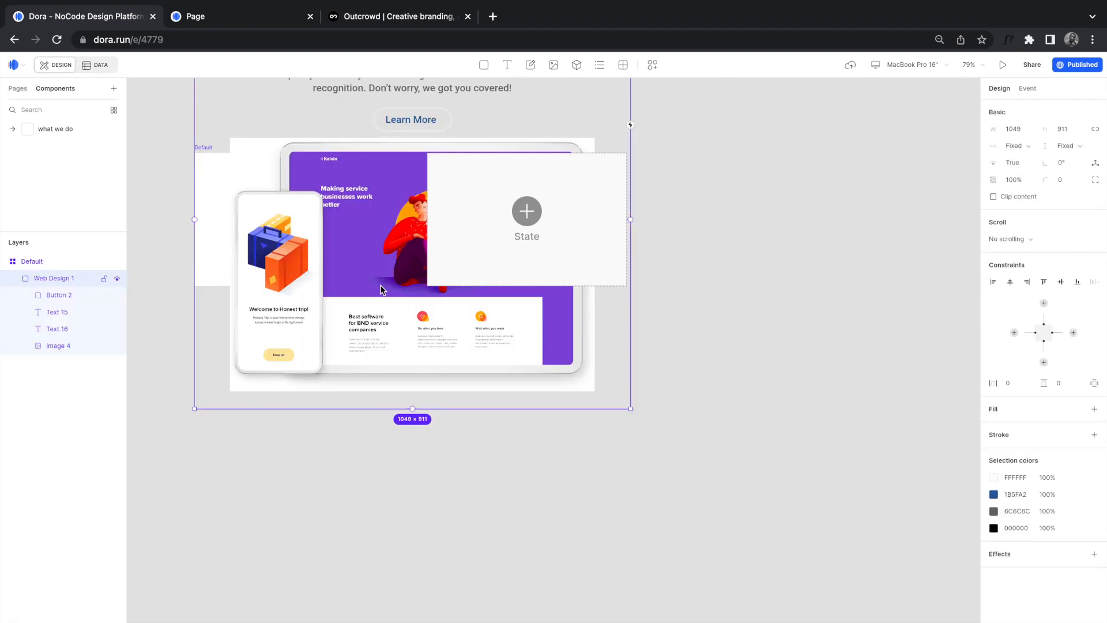
Step: Move the pasted Web Design section to the right of the Default frame
left_click_drag(383, 192, 767, 452)
left_click(209, 158)
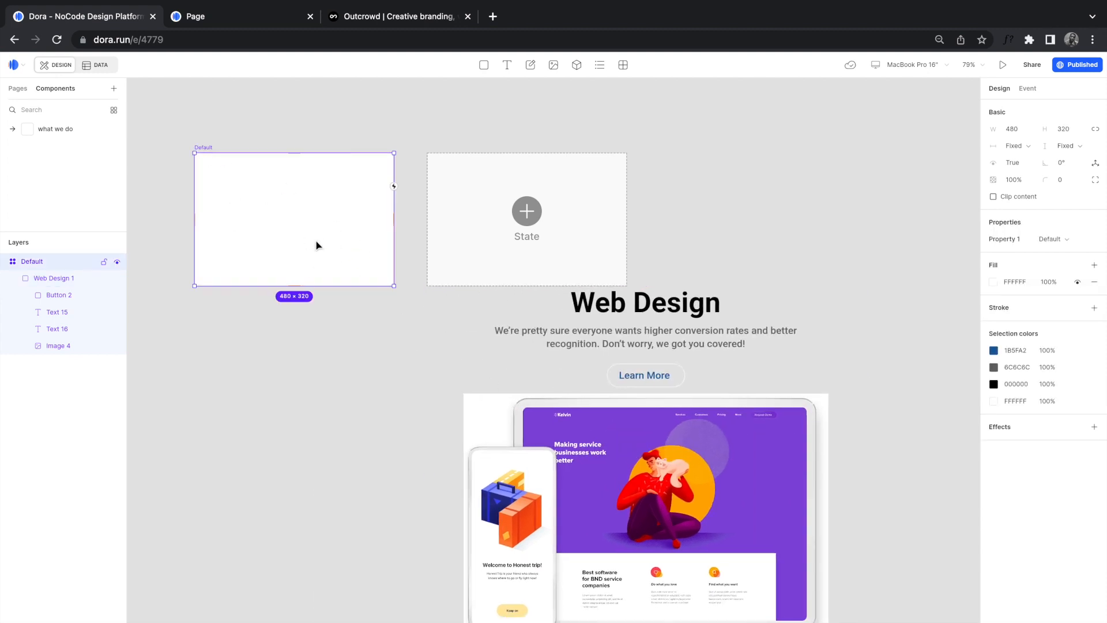
scroll(316, 245, "left", 1)
scroll(232, 217, "left", 3)
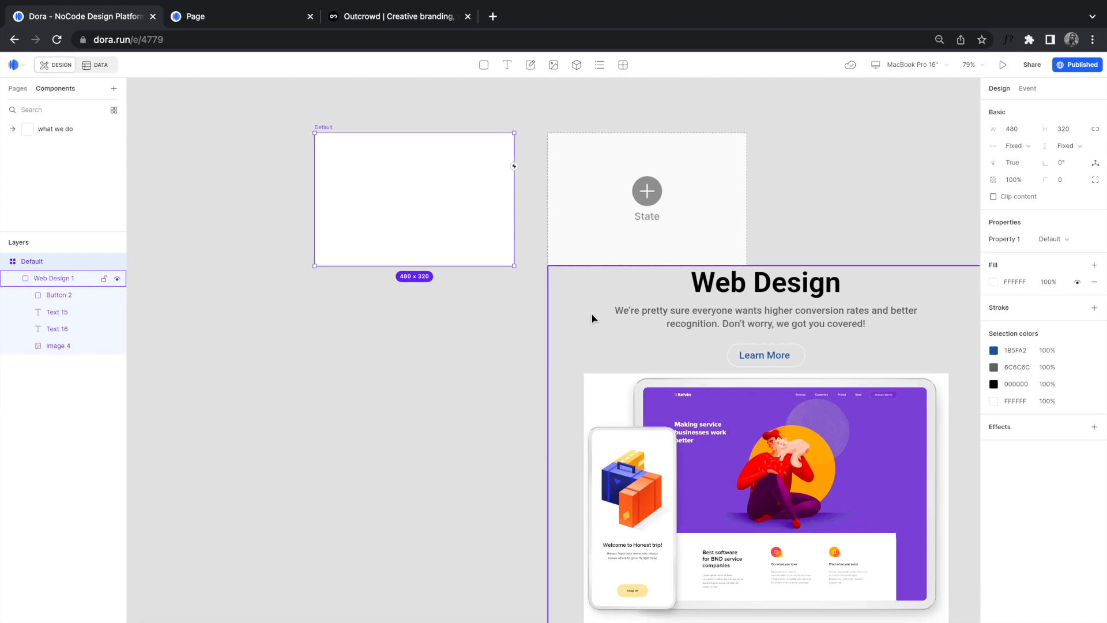
scroll(592, 314, "down", 10)
left_click_drag(633, 302, 731, 254)
scroll(528, 280, "up", 12)
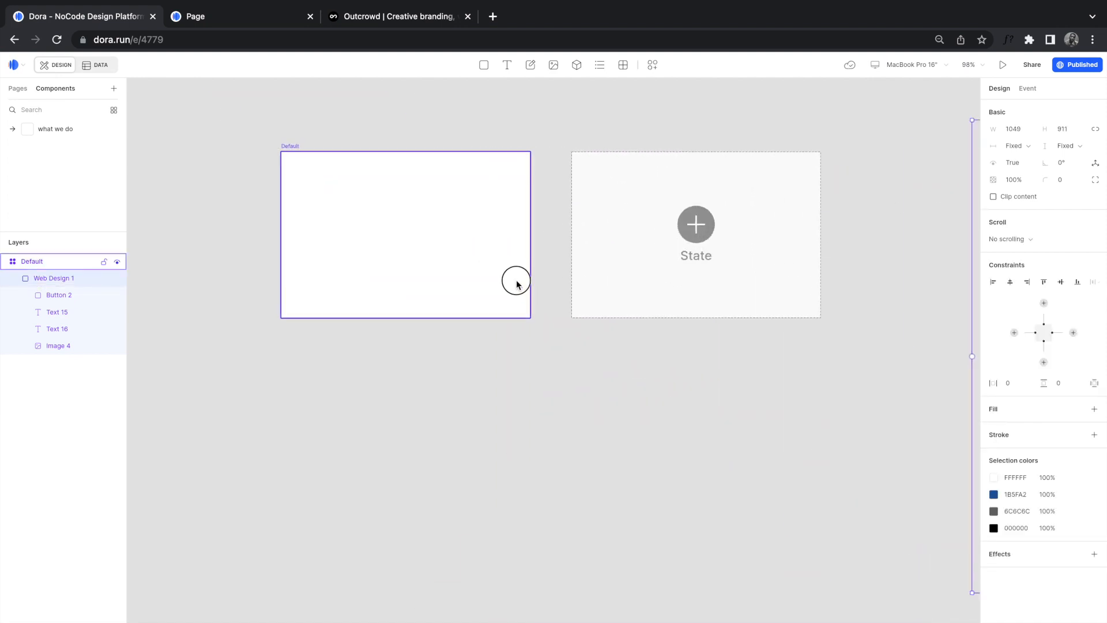
Step: Resize the Default frame by its handles to 574 × 615
left_click(517, 280)
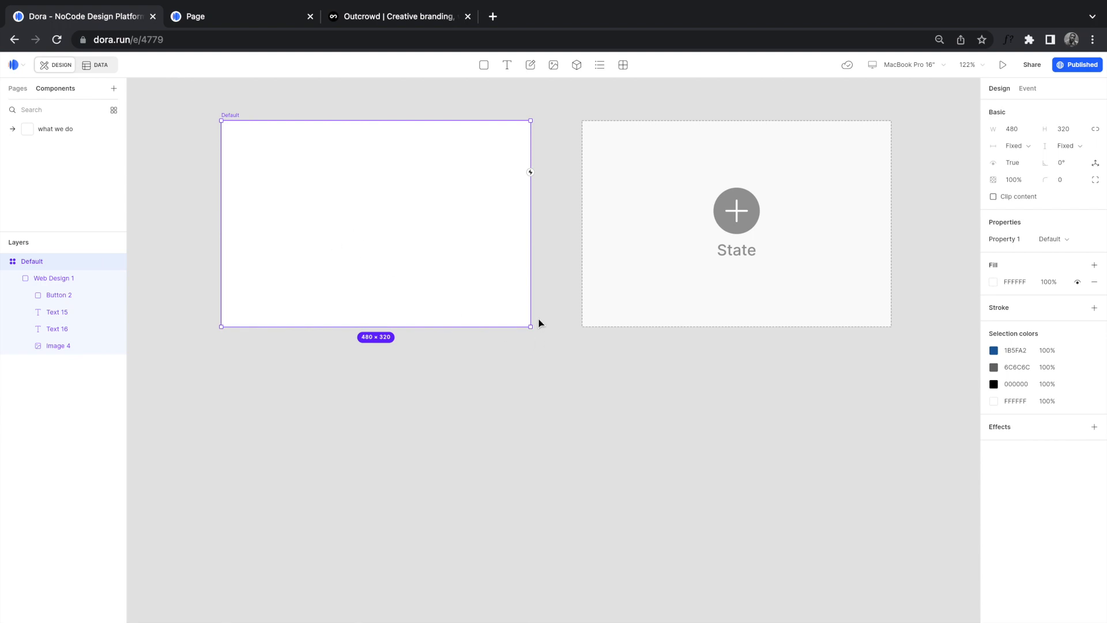
left_click_drag(531, 327, 591, 396)
left_click_drag(523, 395, 533, 516)
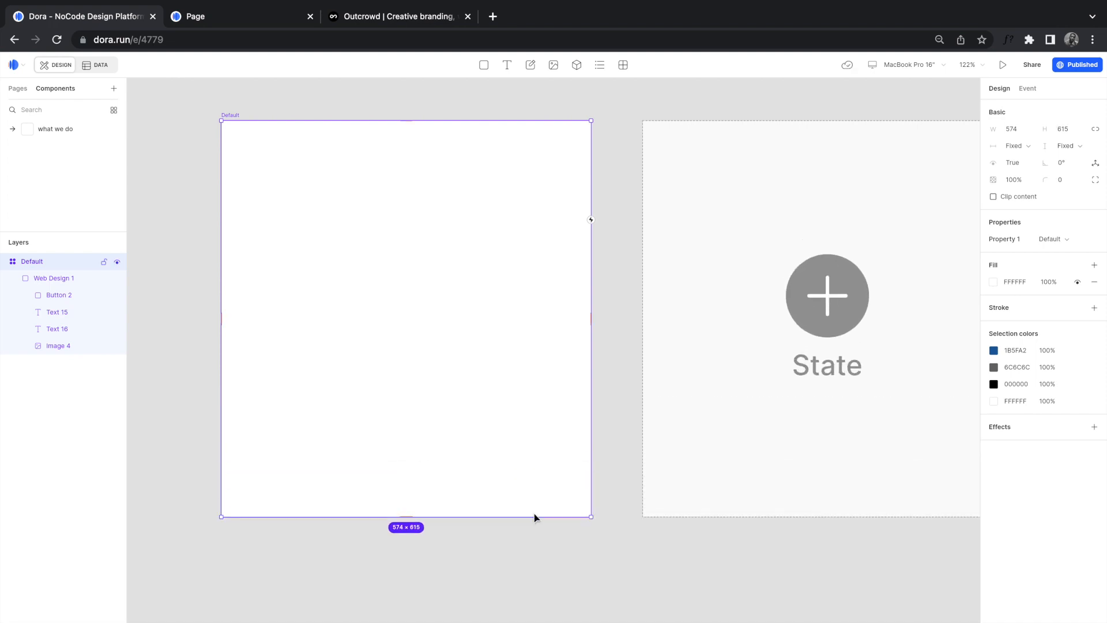
scroll(534, 517, "down", 5)
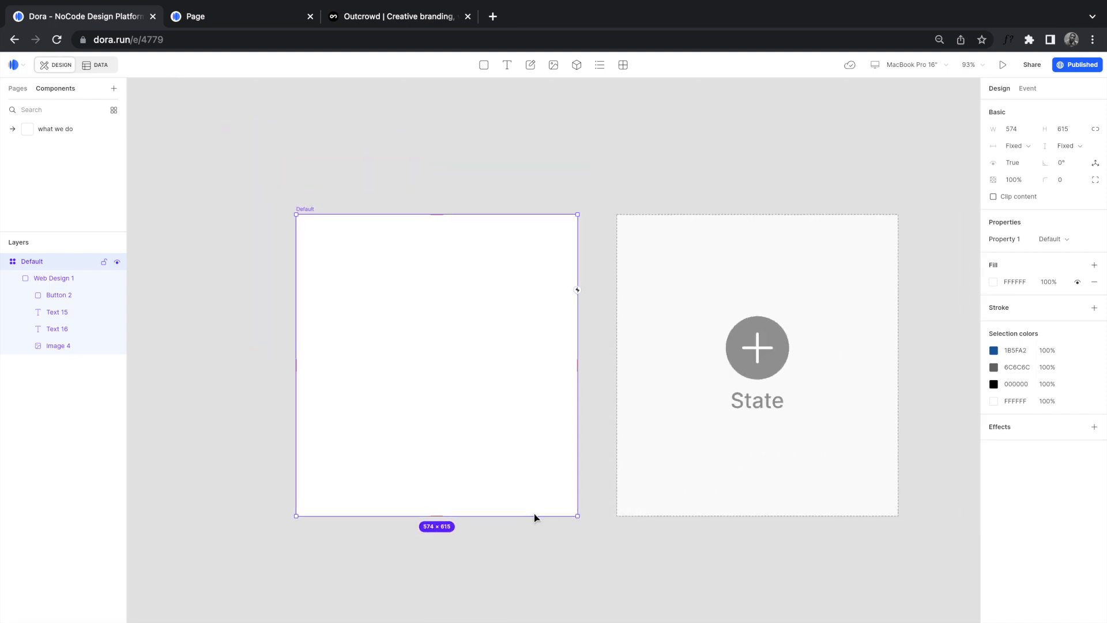
scroll(528, 511, "right", 2)
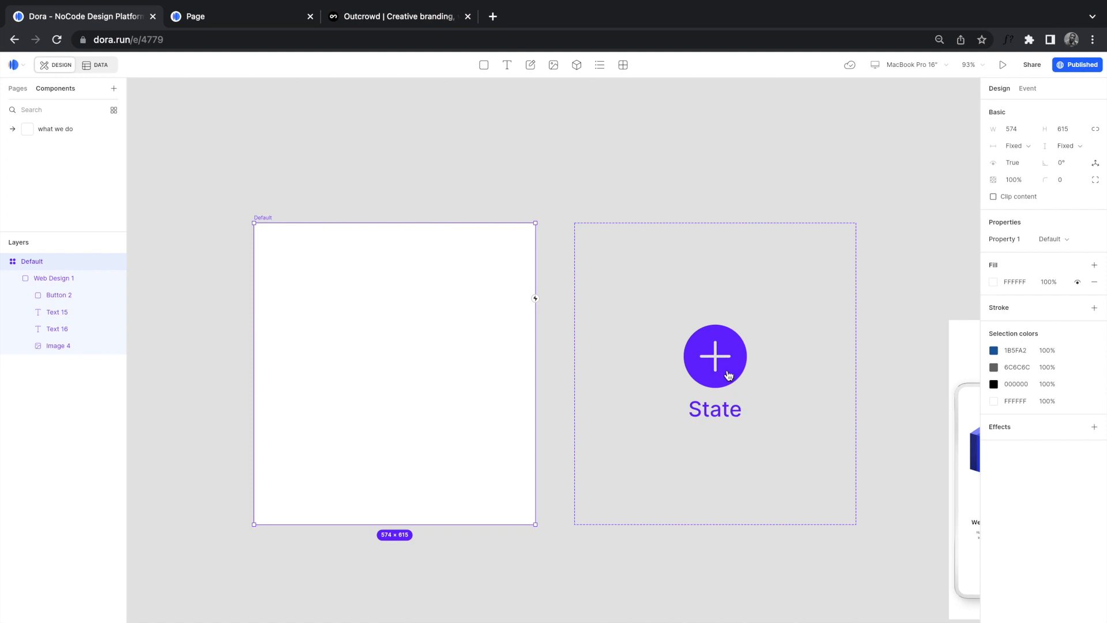
scroll(727, 376, "down", 5)
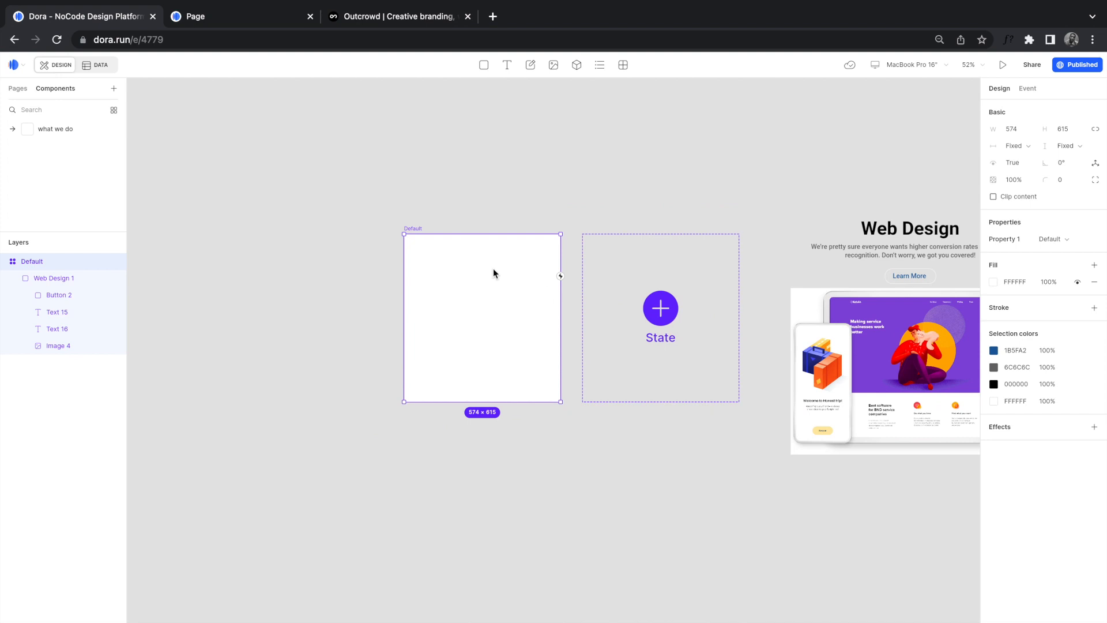
scroll(749, 363, "right", 4)
scroll(749, 363, "down", 2)
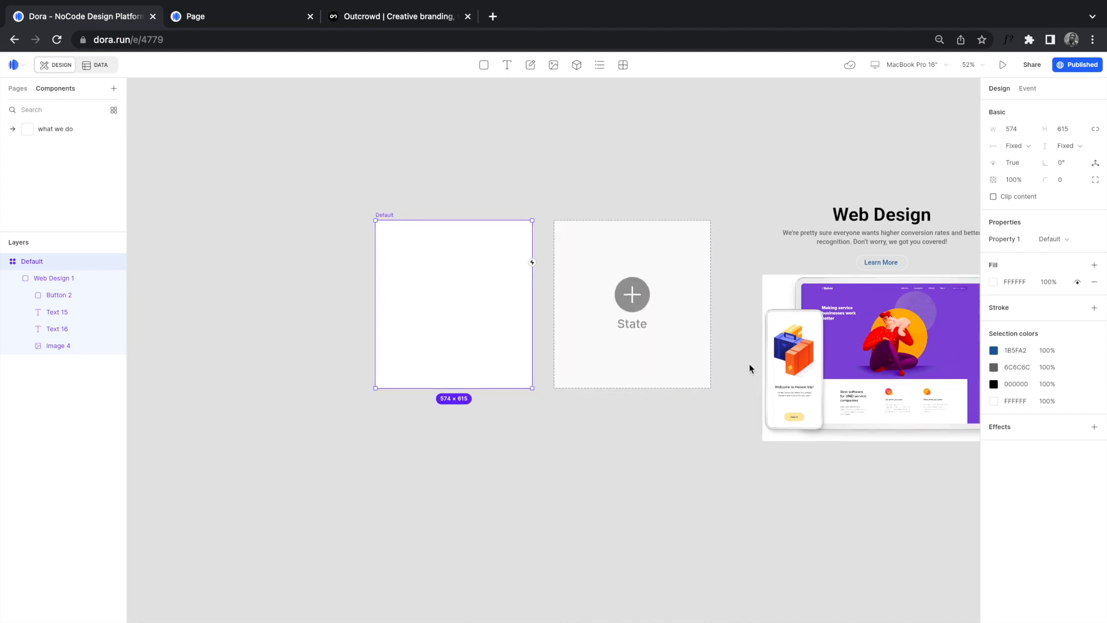
Step: Move Web Design 1 into the Default frame, aligned top-left, resizing the frame around it
left_click(766, 176)
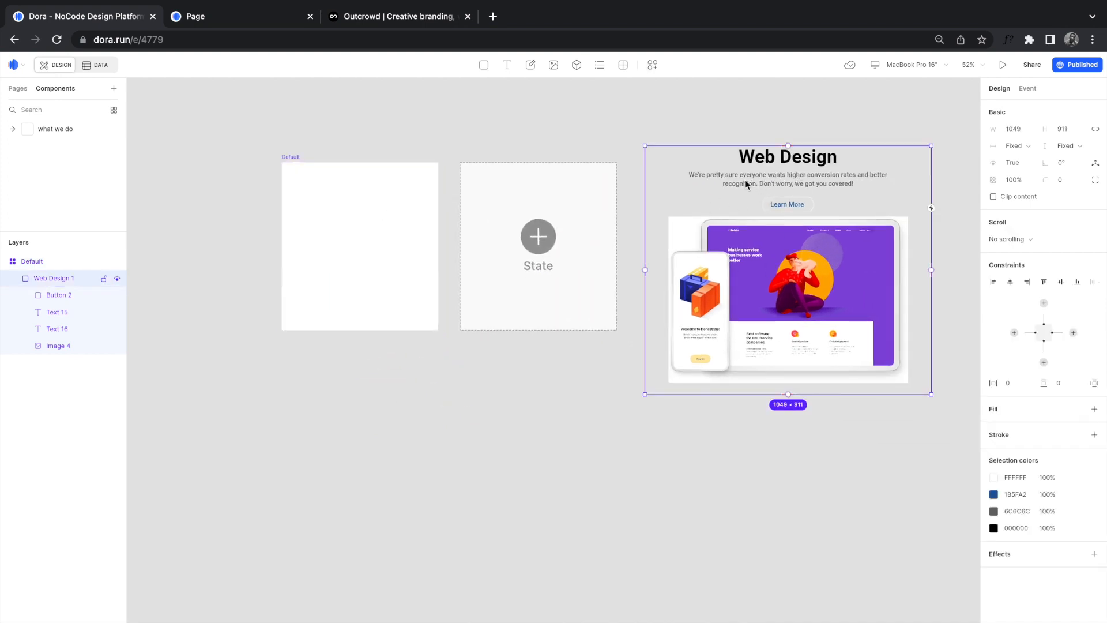
left_click(285, 156)
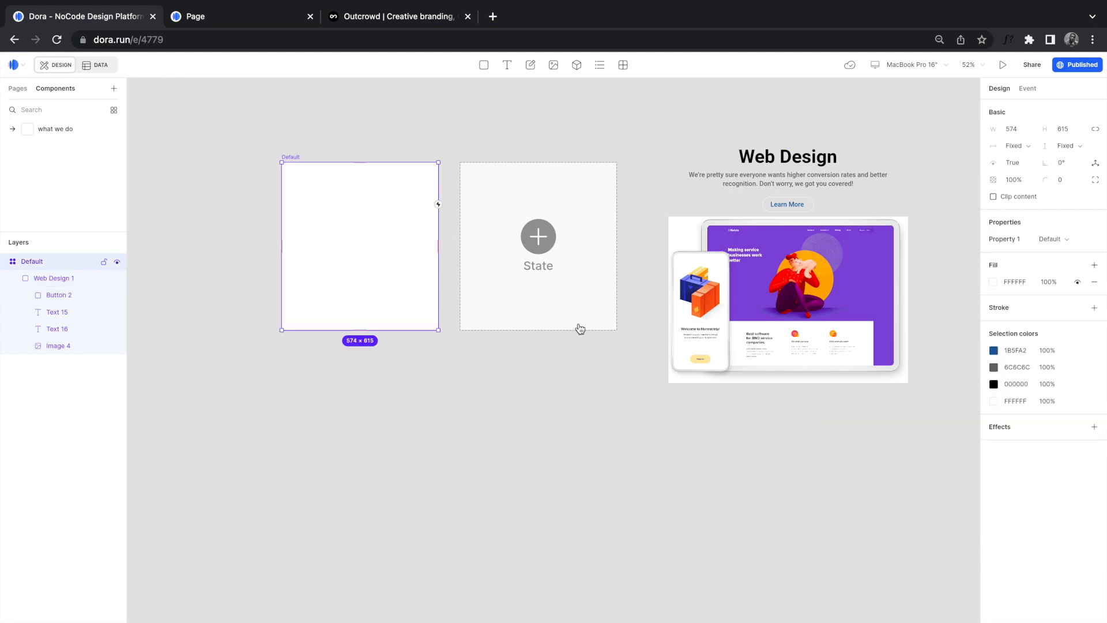
left_click(735, 289)
left_click_drag(815, 203, 573, 527)
left_click(289, 154)
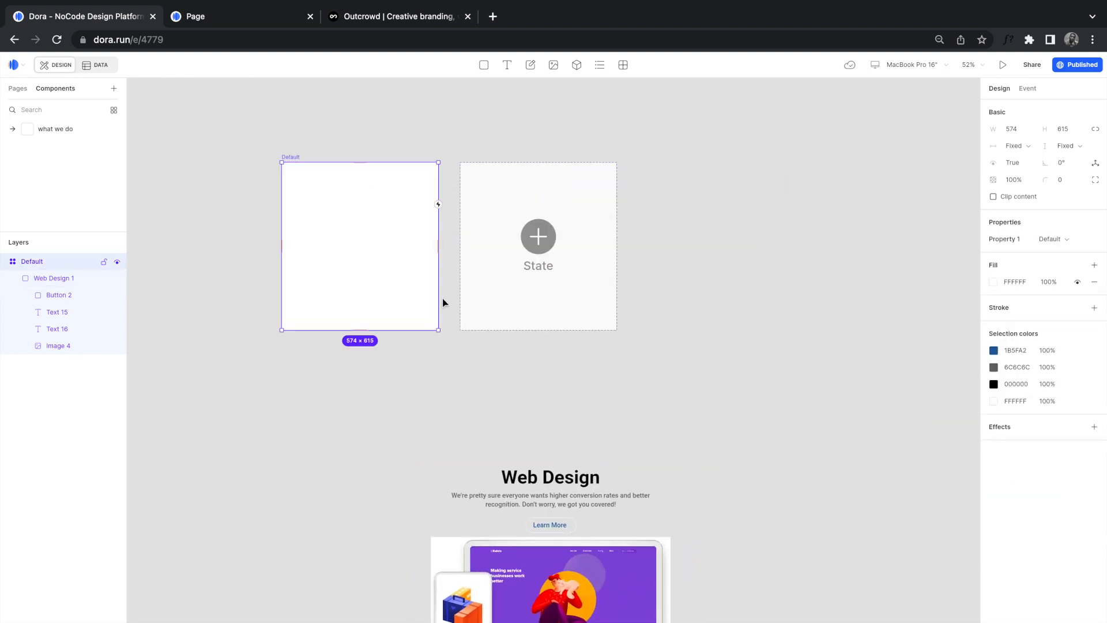
left_click_drag(436, 331, 597, 500)
left_click(572, 572)
left_click_drag(572, 572, 504, 338)
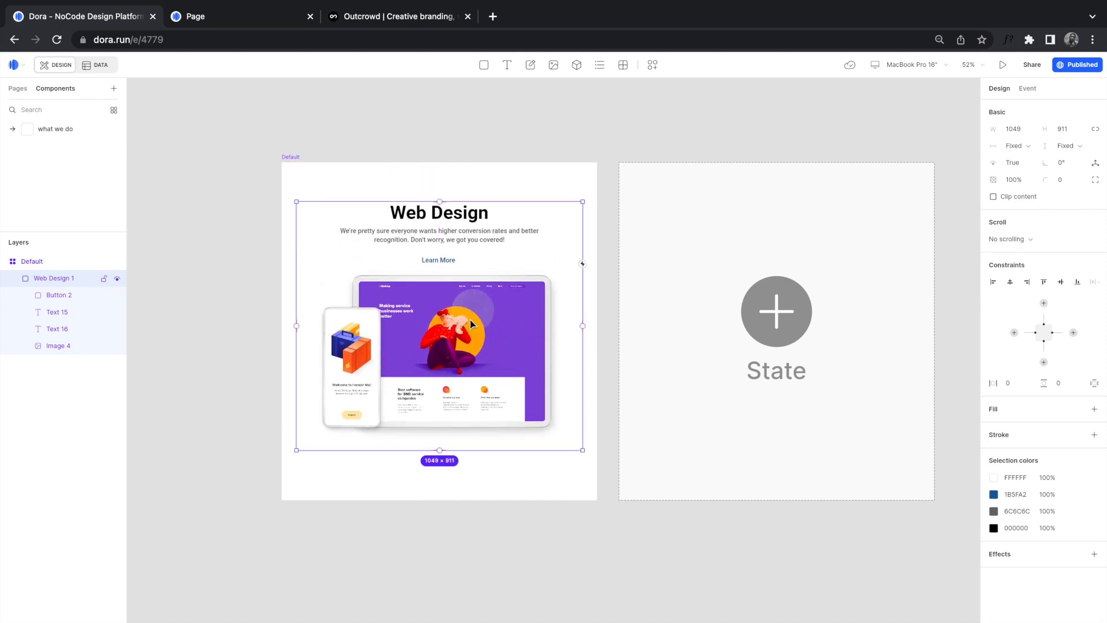
left_click_drag(449, 302, 438, 275)
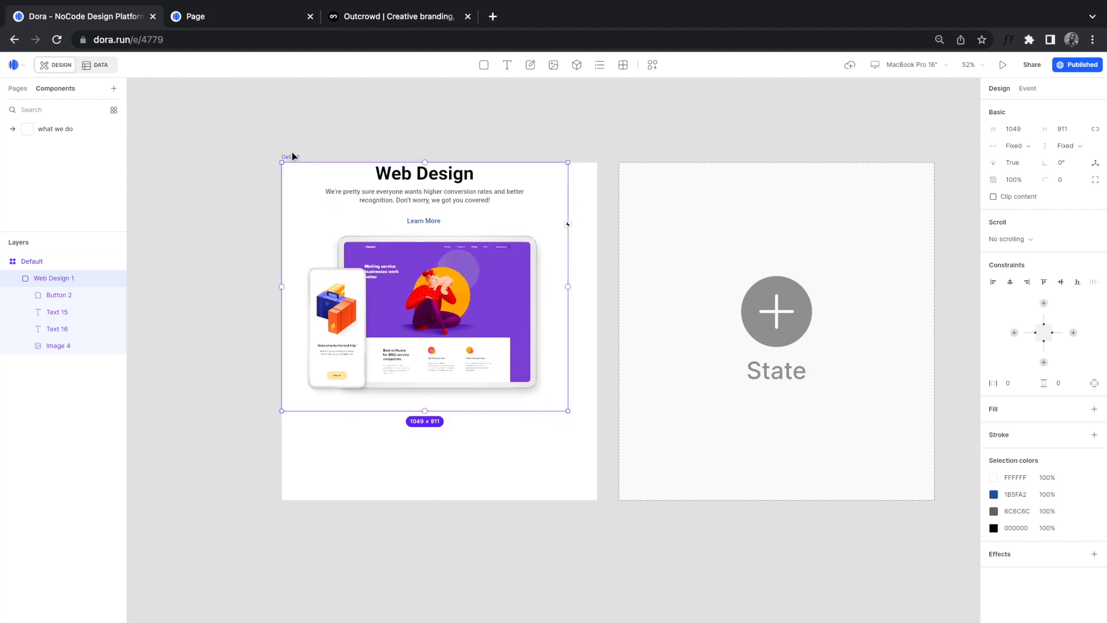
left_click(571, 473)
left_click_drag(597, 499, 586, 424)
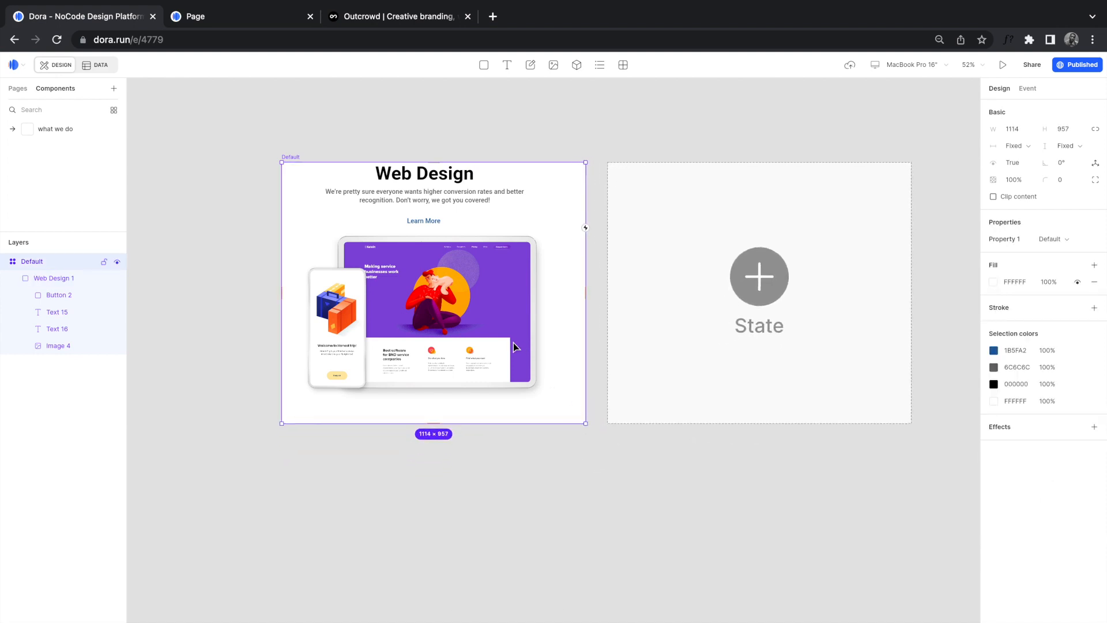
Step: Set the Default frame to exactly W 1049 and H 911 in the Design panel
left_click(448, 325)
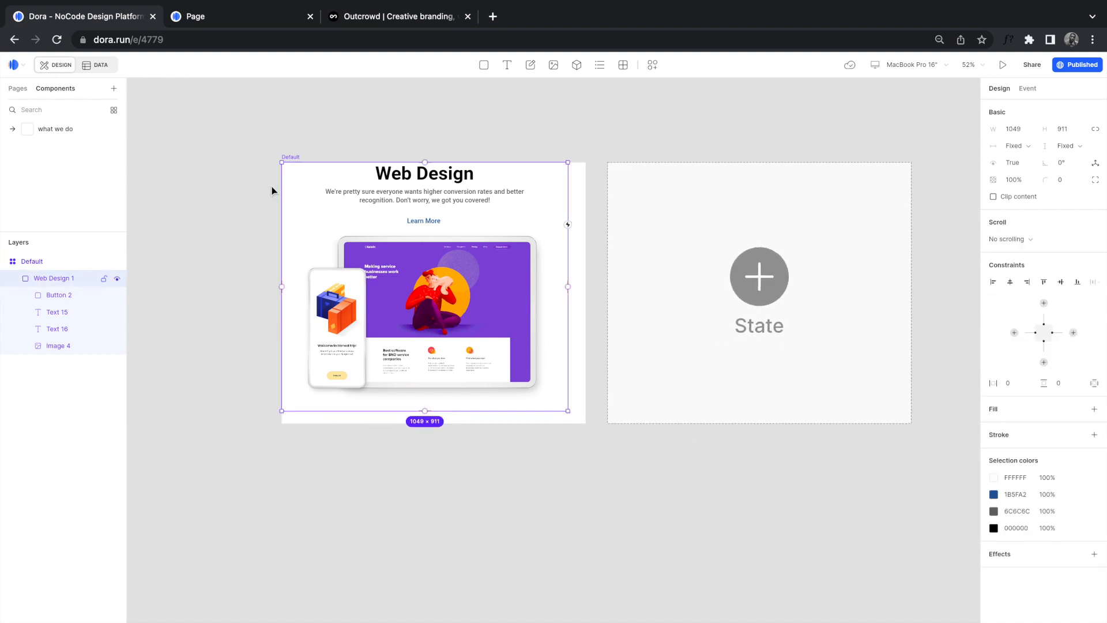
left_click(343, 135)
left_click(454, 261)
left_click(332, 149)
left_click(294, 158)
left_click(1018, 128)
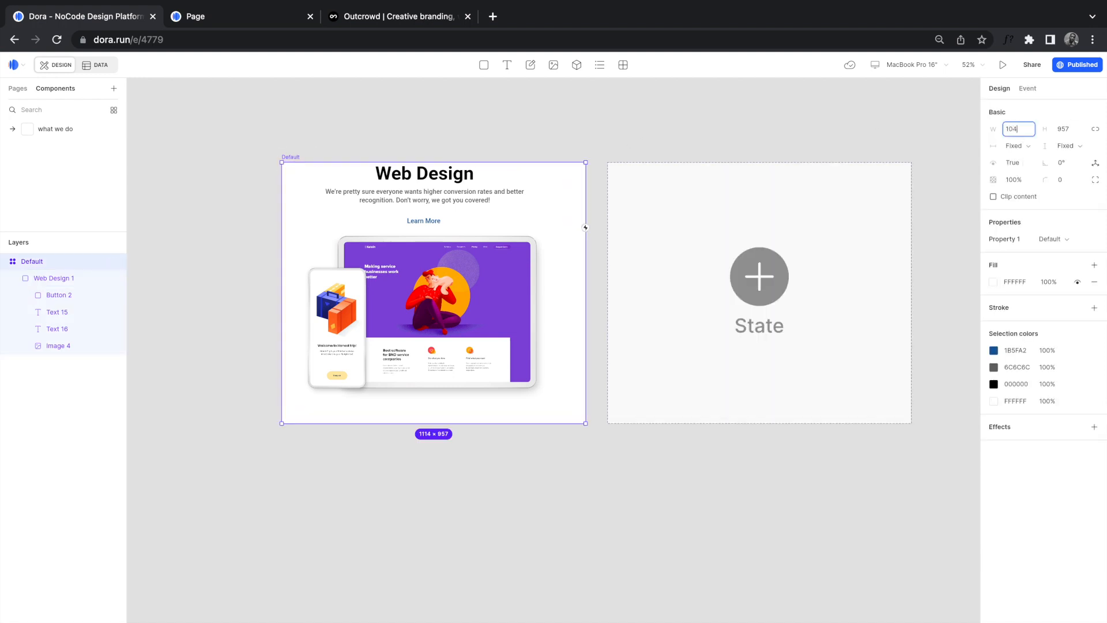
type("1049")
left_click(1070, 128)
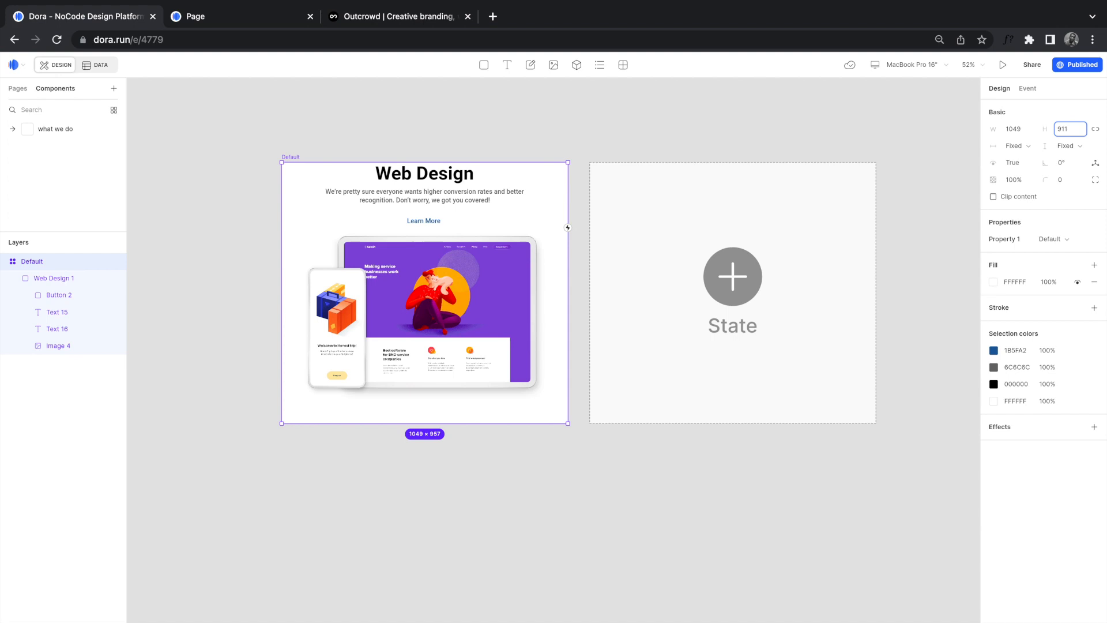
key("Return")
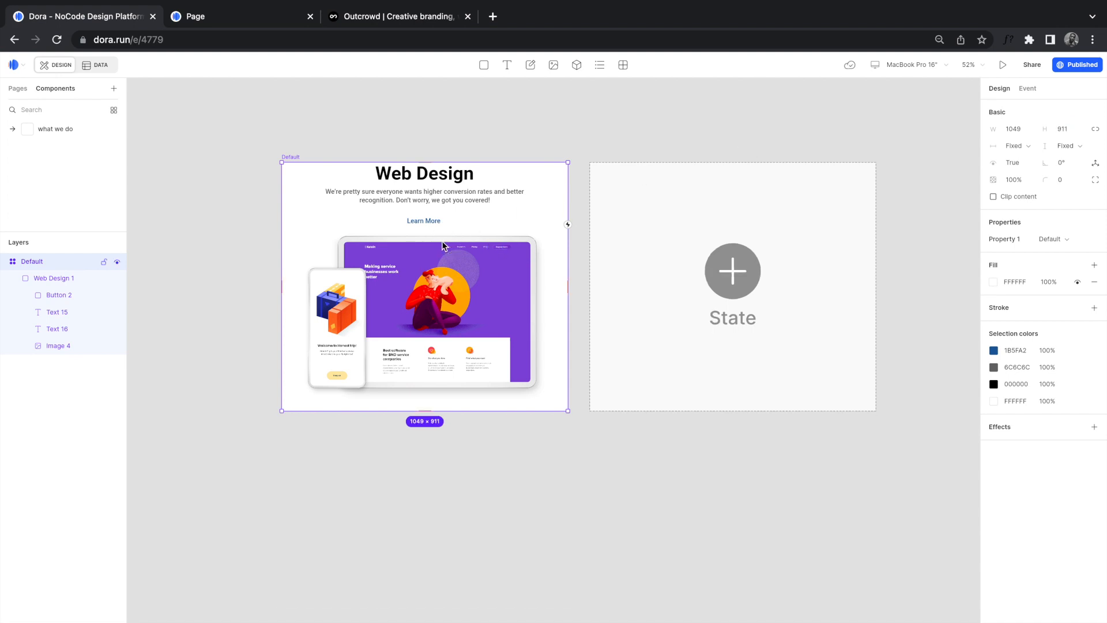
left_click(421, 244)
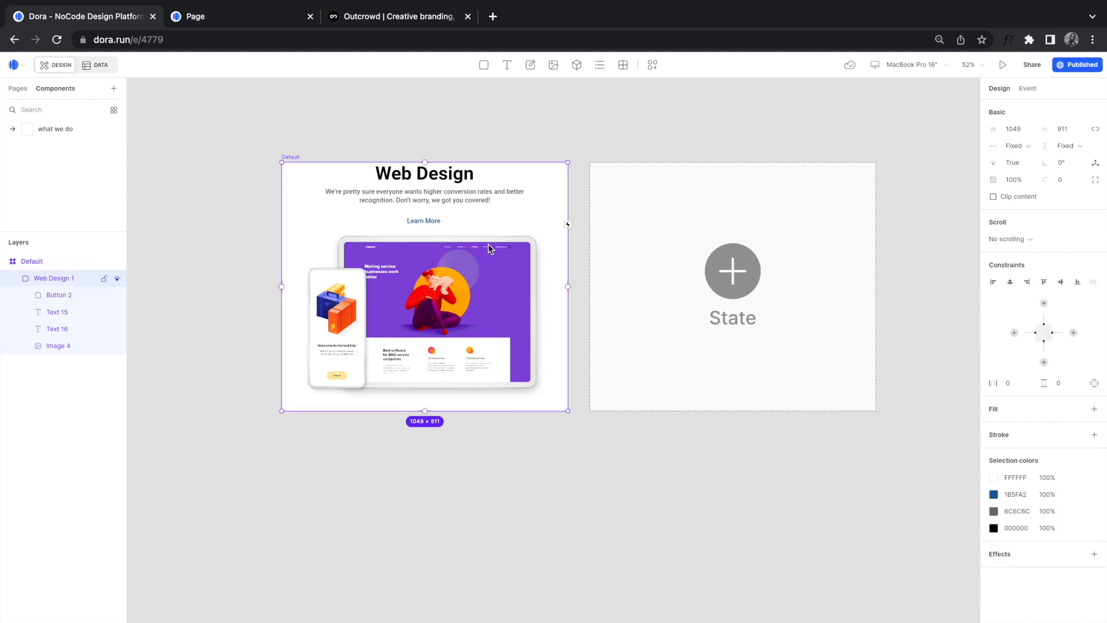
left_click(213, 240)
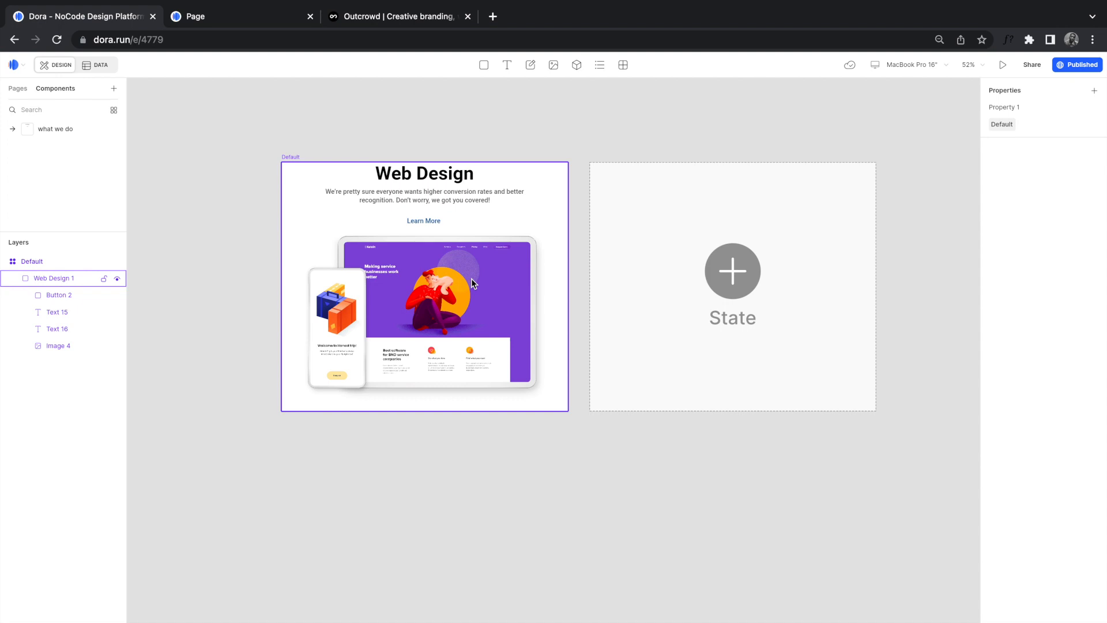
Step: On the landing page, drag a 'what we do' instance from Components below the Web Design section
left_click(17, 90)
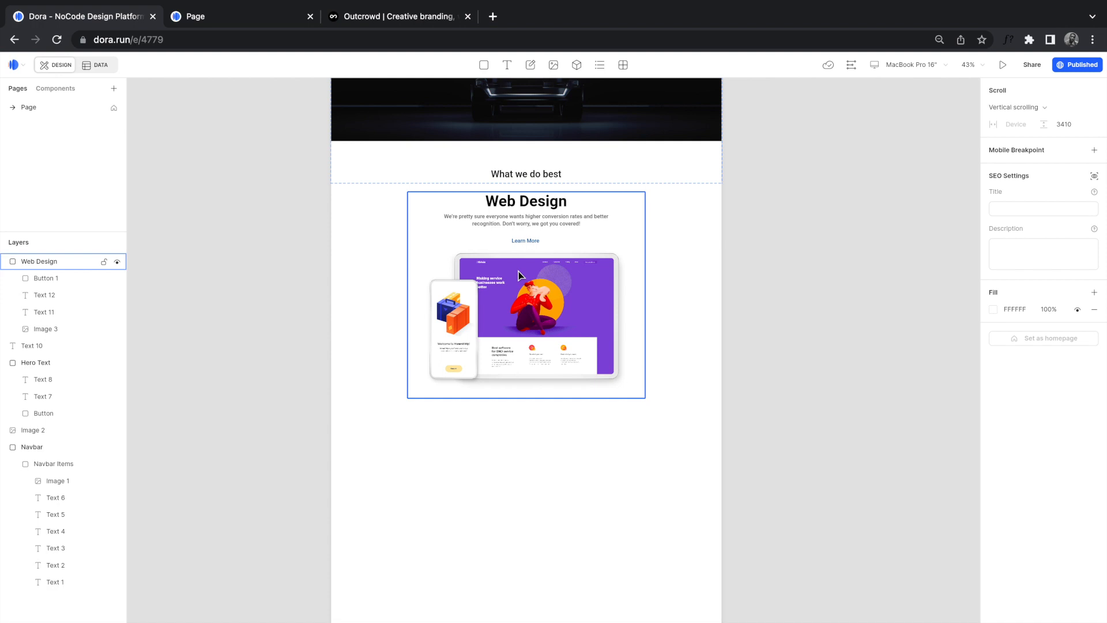
scroll(518, 272, "down", 1)
scroll(518, 272, "down", 5)
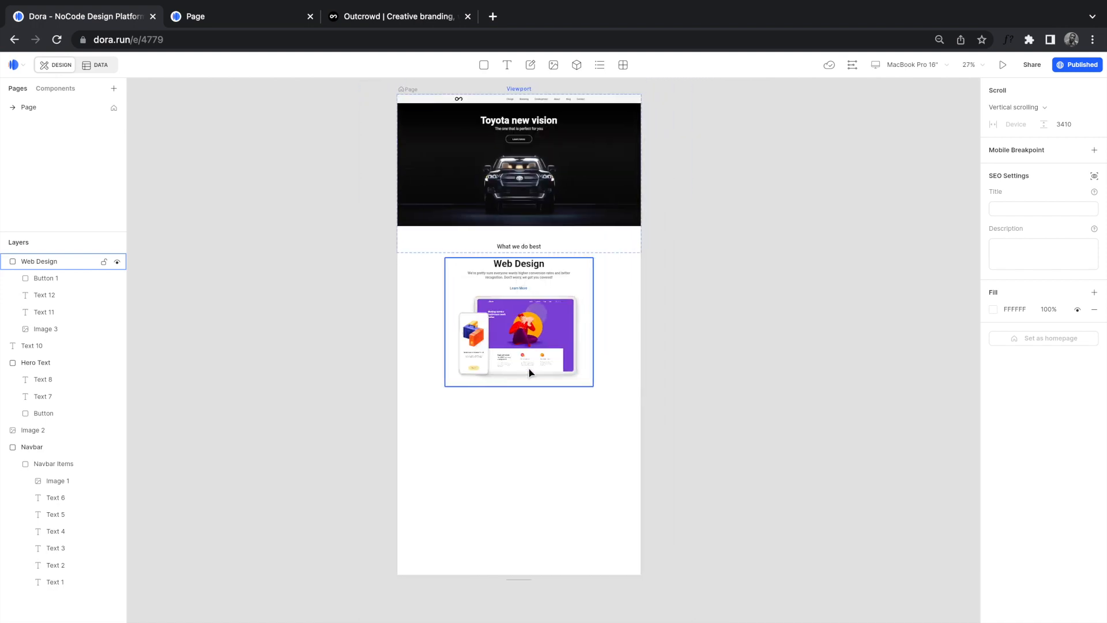
left_click(53, 89)
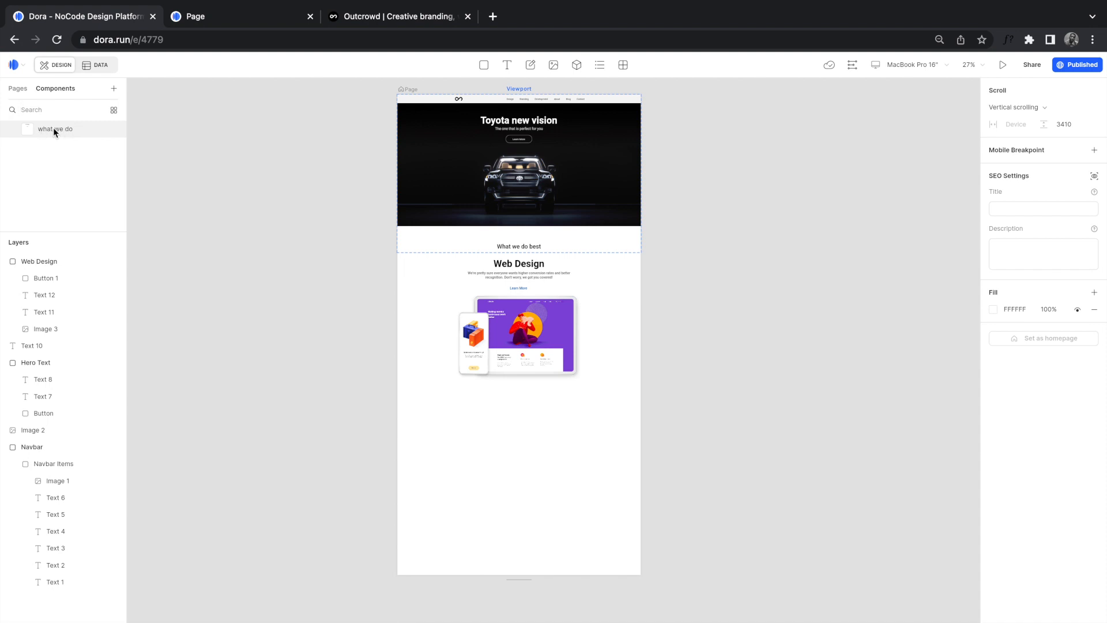
left_click_drag(53, 128, 270, 301)
left_click_drag(283, 339, 290, 341)
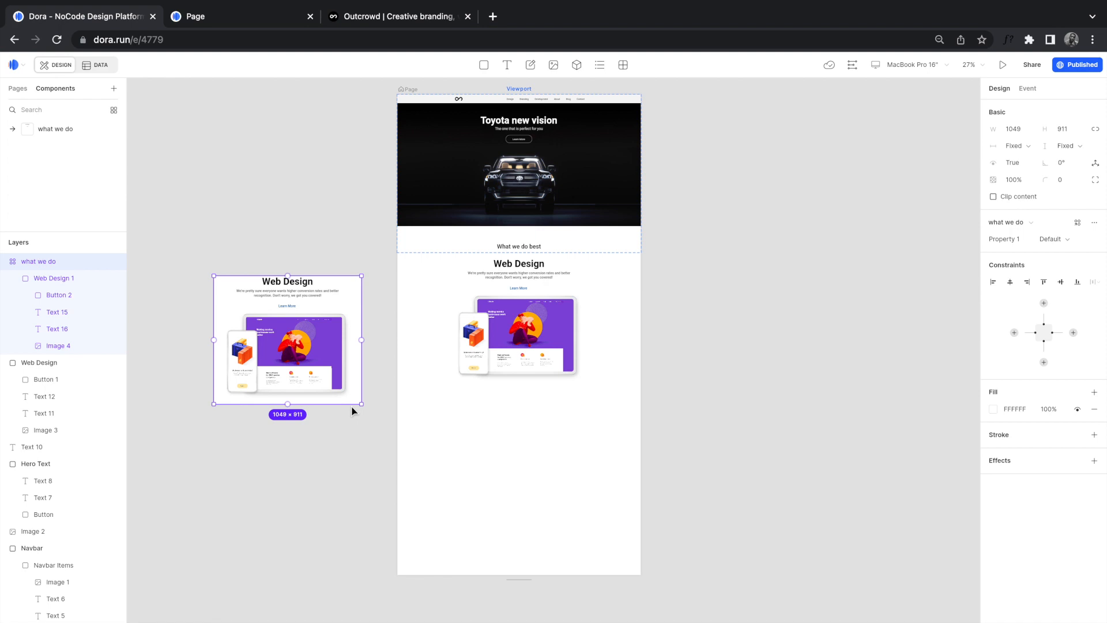
left_click_drag(281, 344, 502, 476)
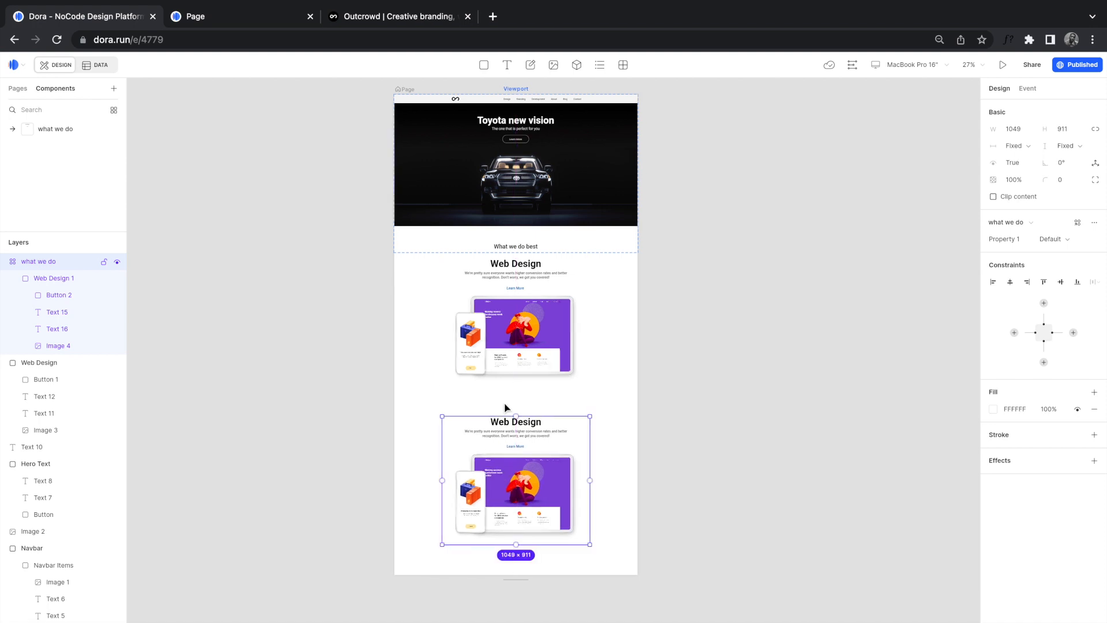
scroll(506, 405, "up", 3)
scroll(517, 435, "up", 2)
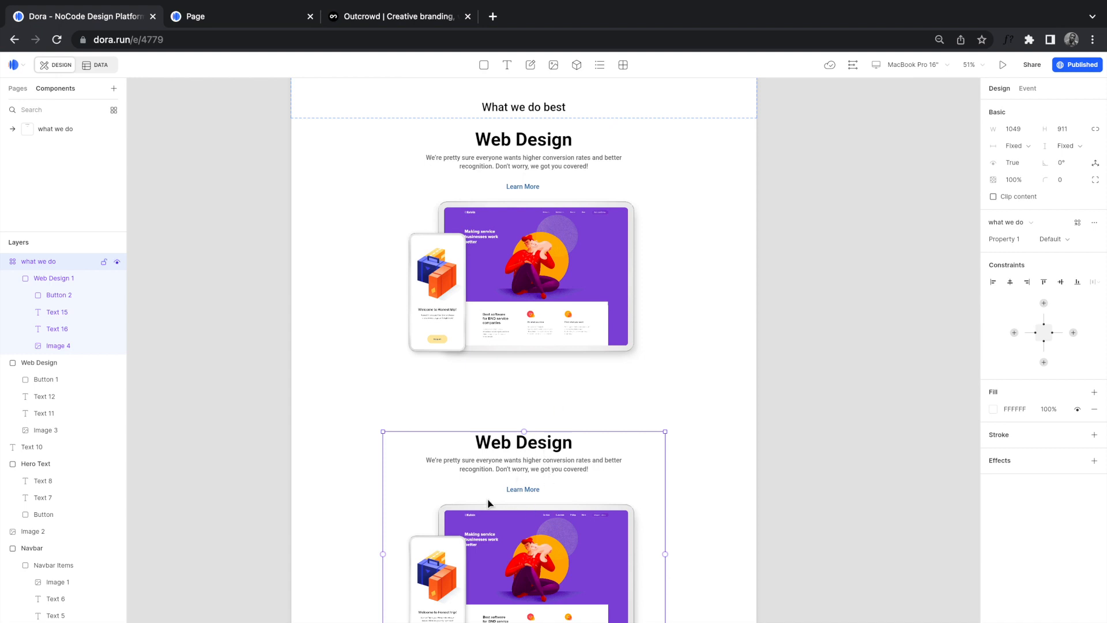
Step: Delete the original Web Design section, move the 'what we do' instance up, and pin it left and right
left_click(545, 231)
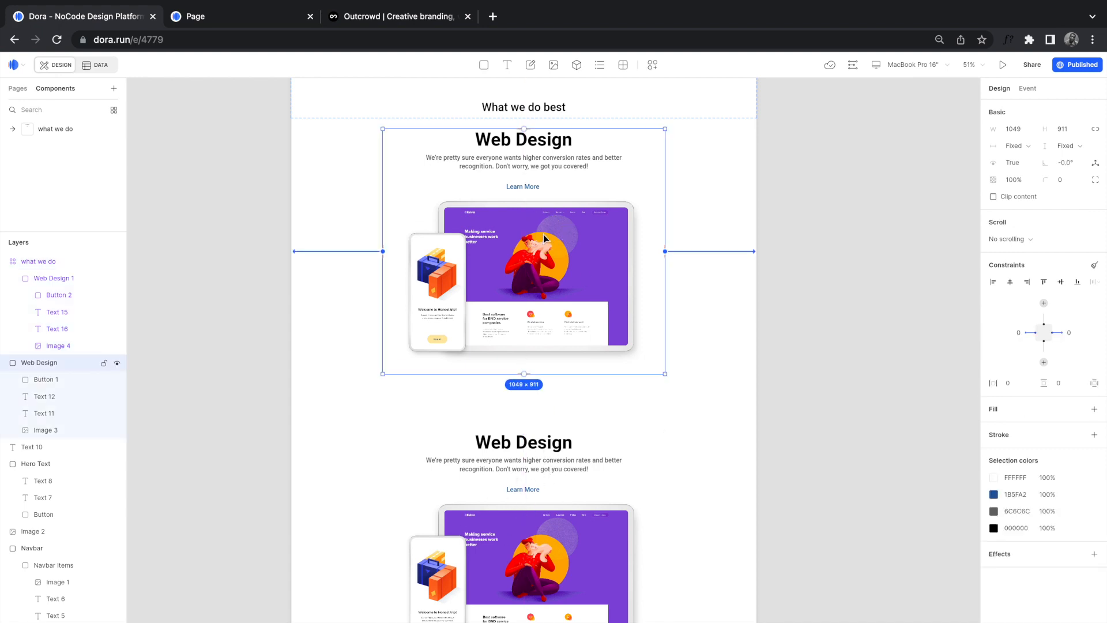
key("Delete")
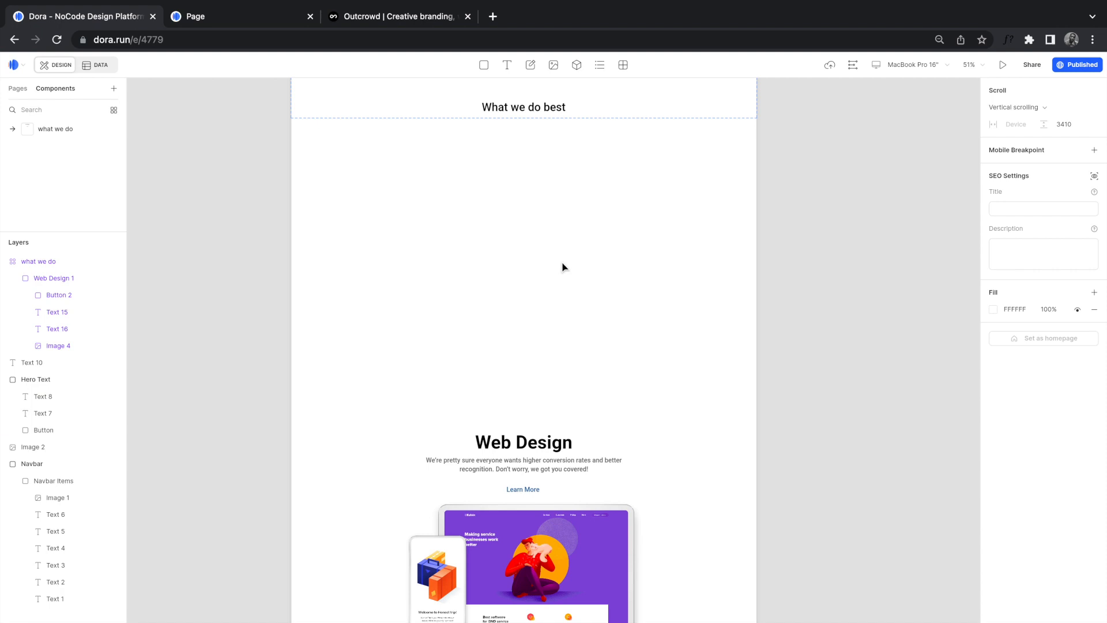
left_click(557, 502)
left_click_drag(544, 555, 548, 255)
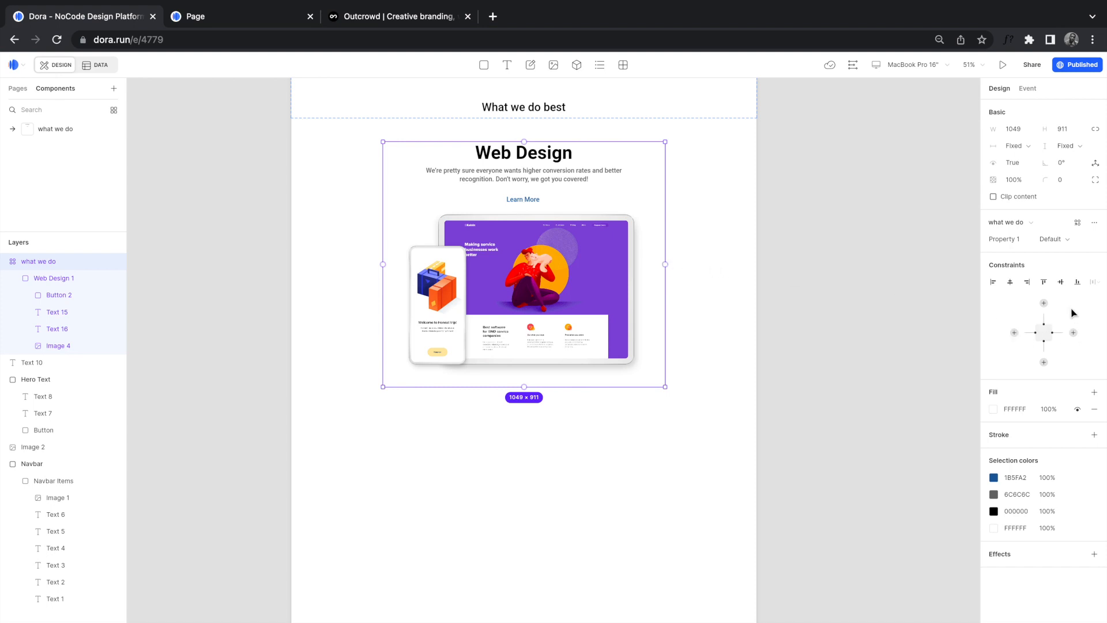
left_click(1010, 283)
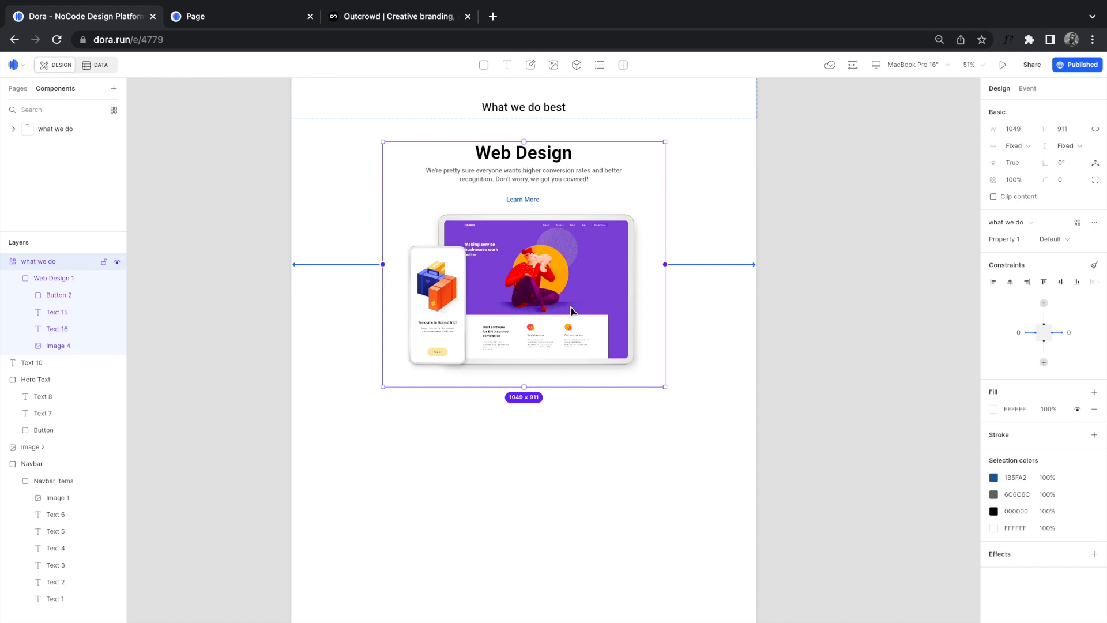
Step: Make the page taller and duplicate the 'what we do' section below the original
scroll(500, 350, "down", 5)
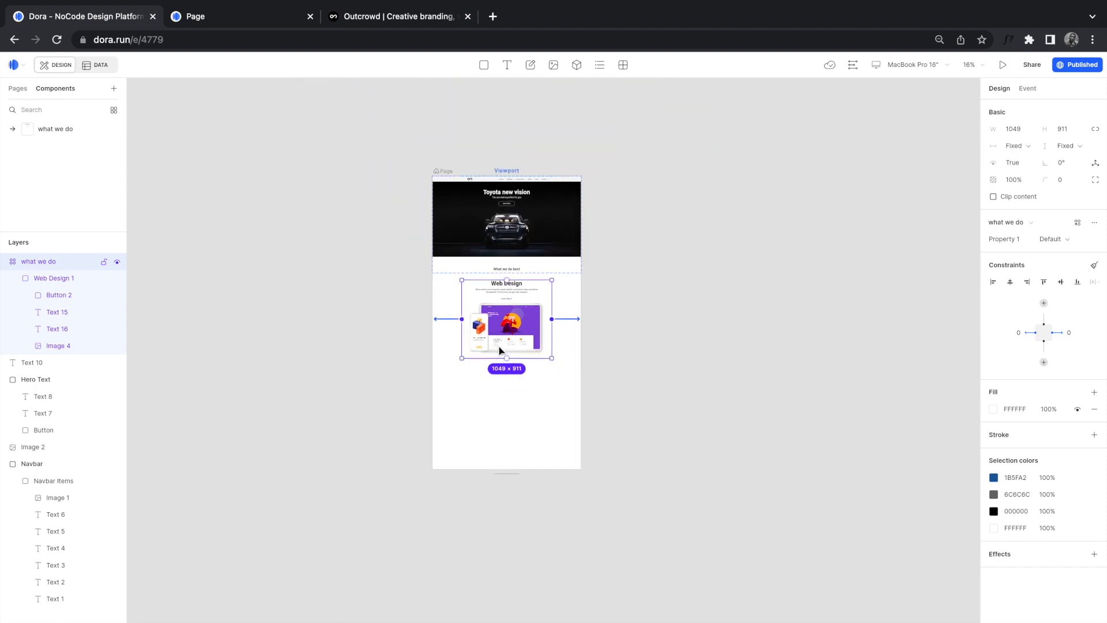
scroll(499, 350, "up", 1)
left_click_drag(524, 469, 524, 594)
left_click_drag(528, 293, 526, 415)
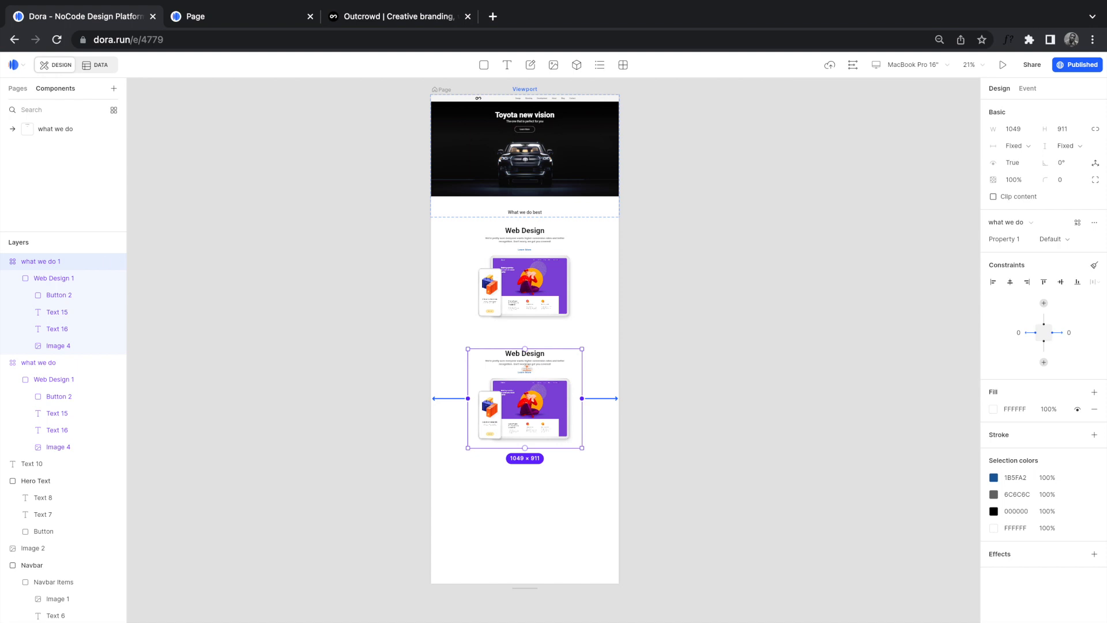
scroll(526, 367, "up", 4)
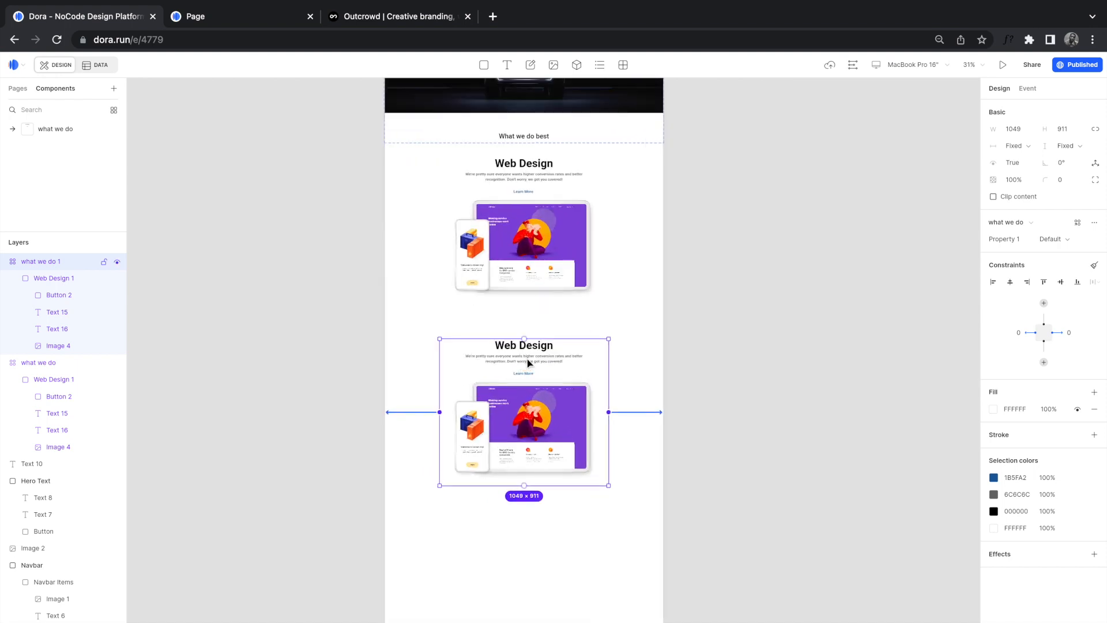
Step: Copy 'Branding' from the Outcrowd site and paste it over the copy's Web Design heading
left_click(393, 20)
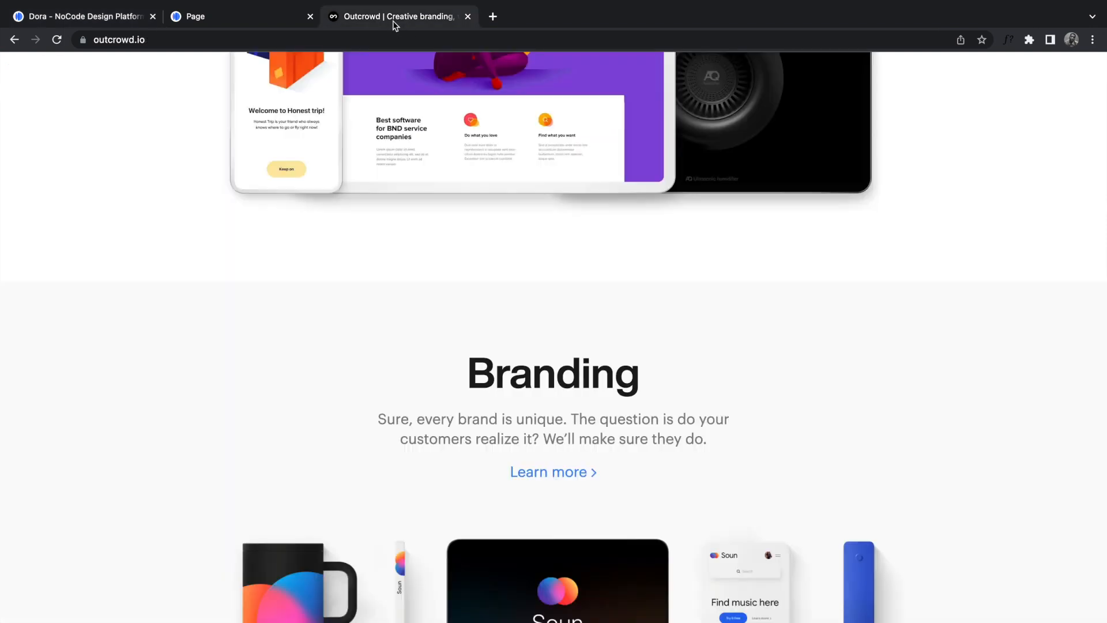
scroll(563, 295, "up", 6)
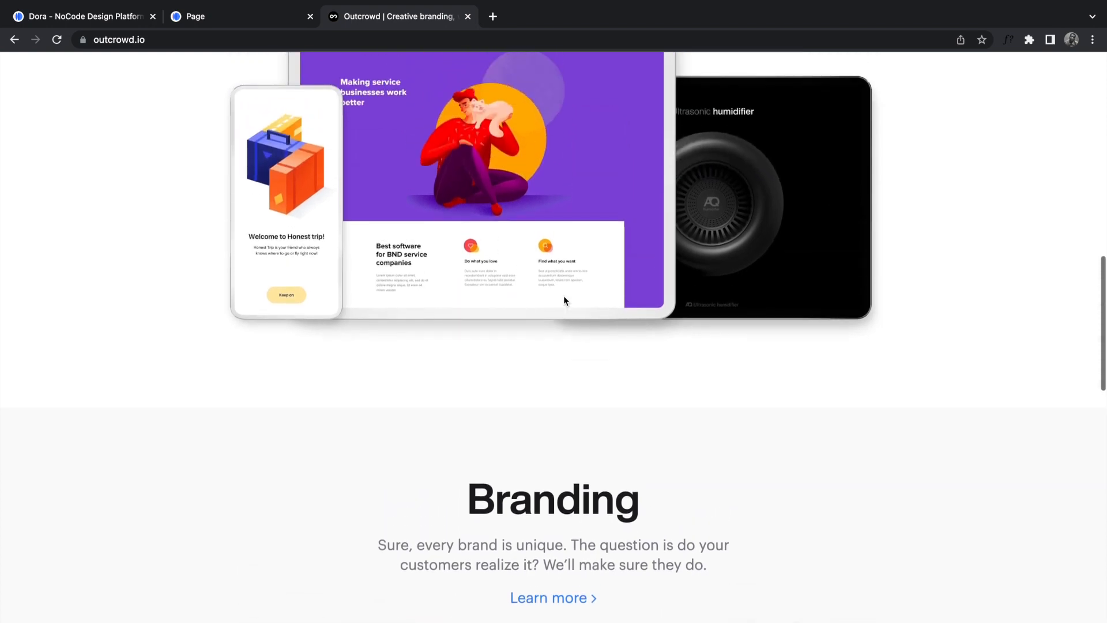
scroll(563, 295, "up", 3)
scroll(562, 296, "down", 11)
scroll(523, 403, "up", 1)
scroll(561, 353, "up", 2)
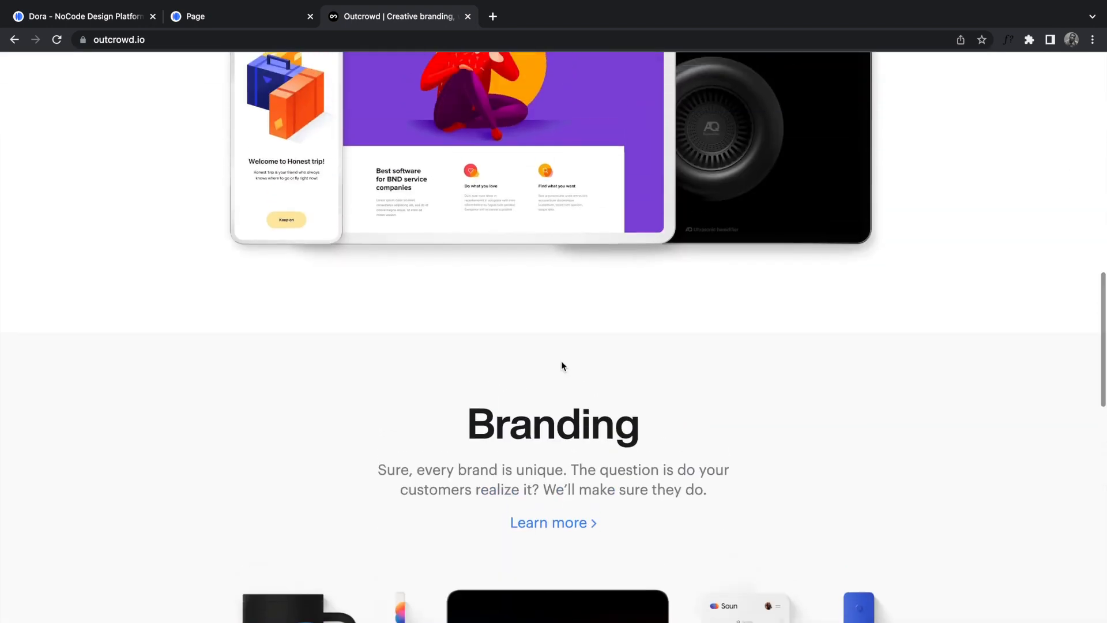
scroll(562, 353, "down", 2)
scroll(587, 543, "down", 2)
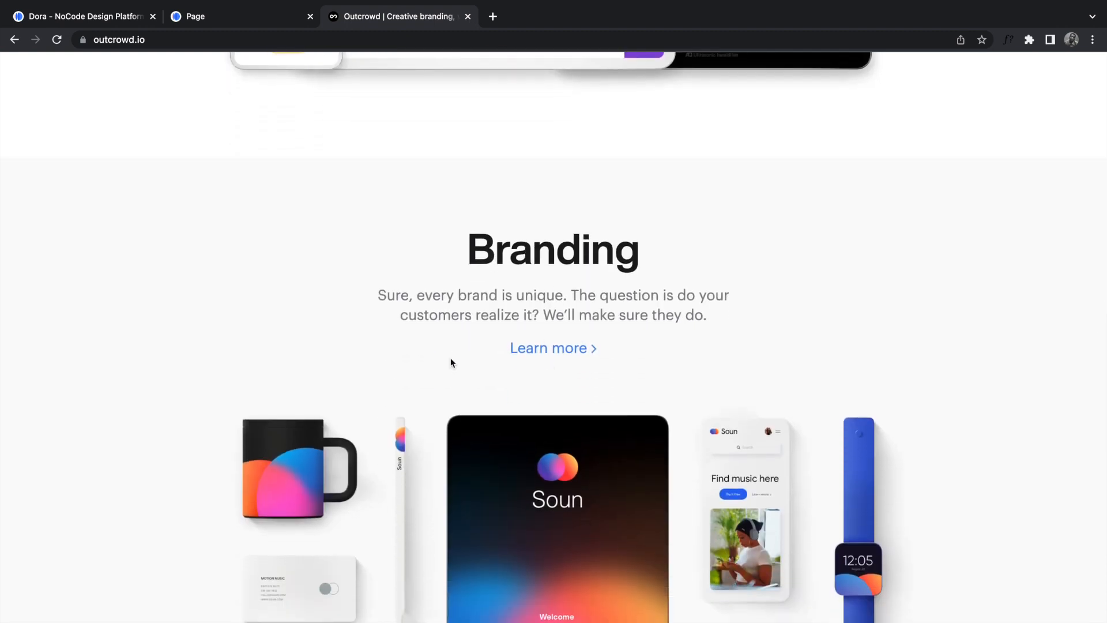
left_click_drag(469, 247, 655, 257)
key("ctrl+c")
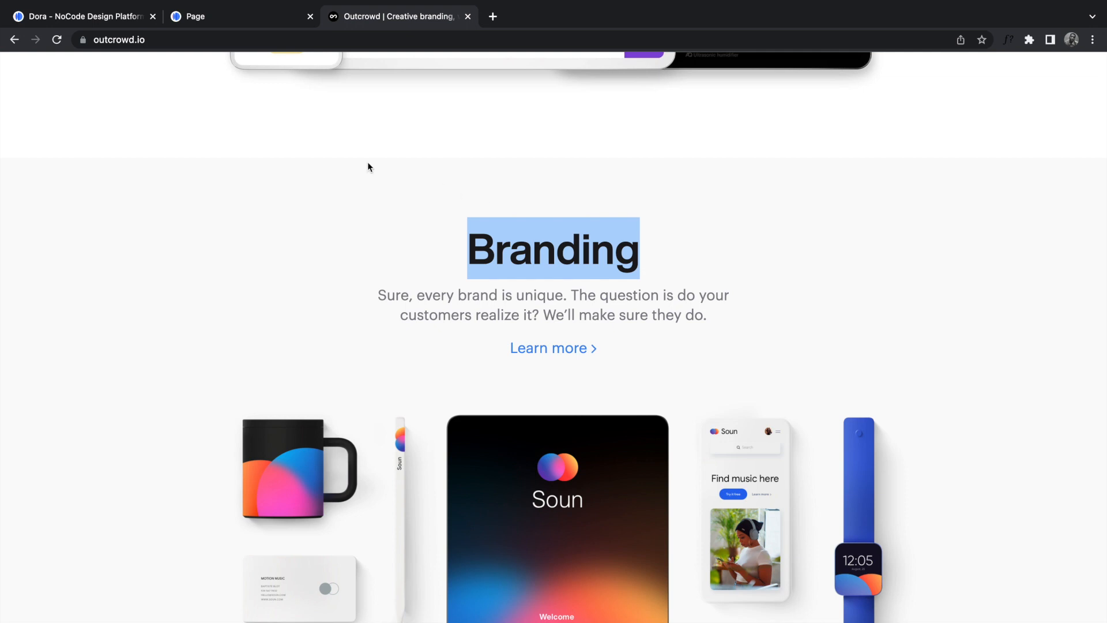
left_click(122, 17)
double_click(502, 351)
scroll(501, 352, "up", 5)
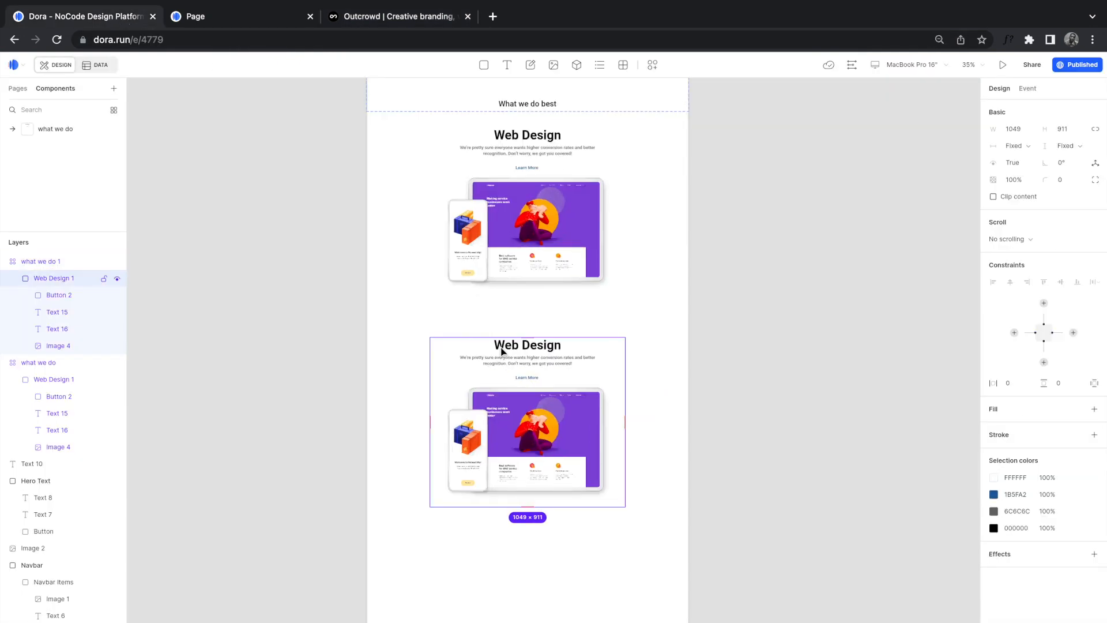
left_click(556, 347)
double_click(555, 343)
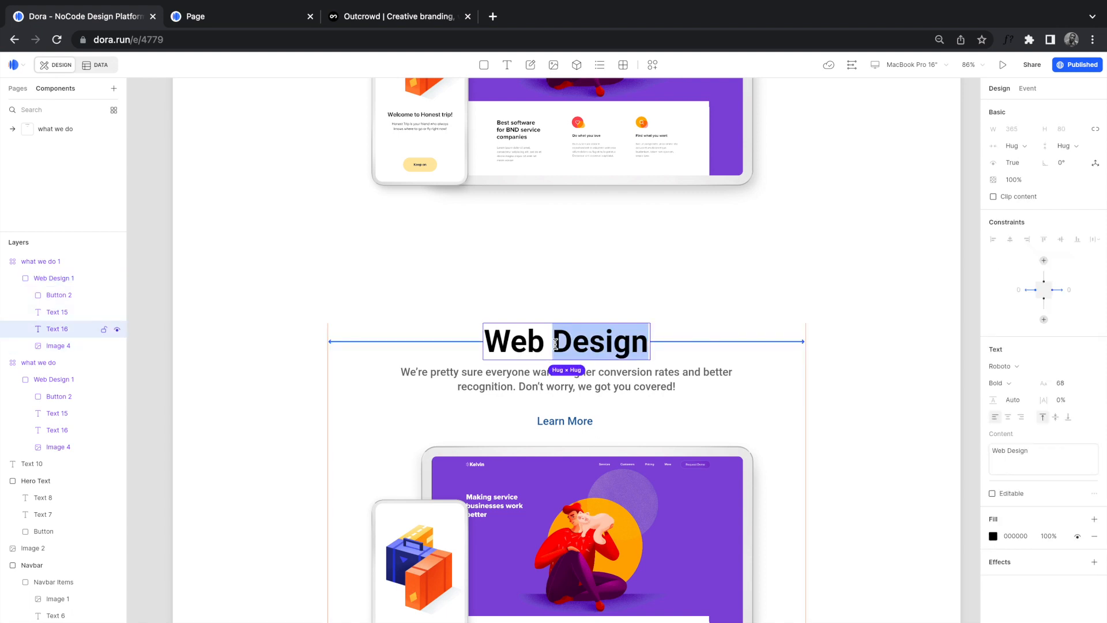
triple_click(555, 343)
key("ctrl+v")
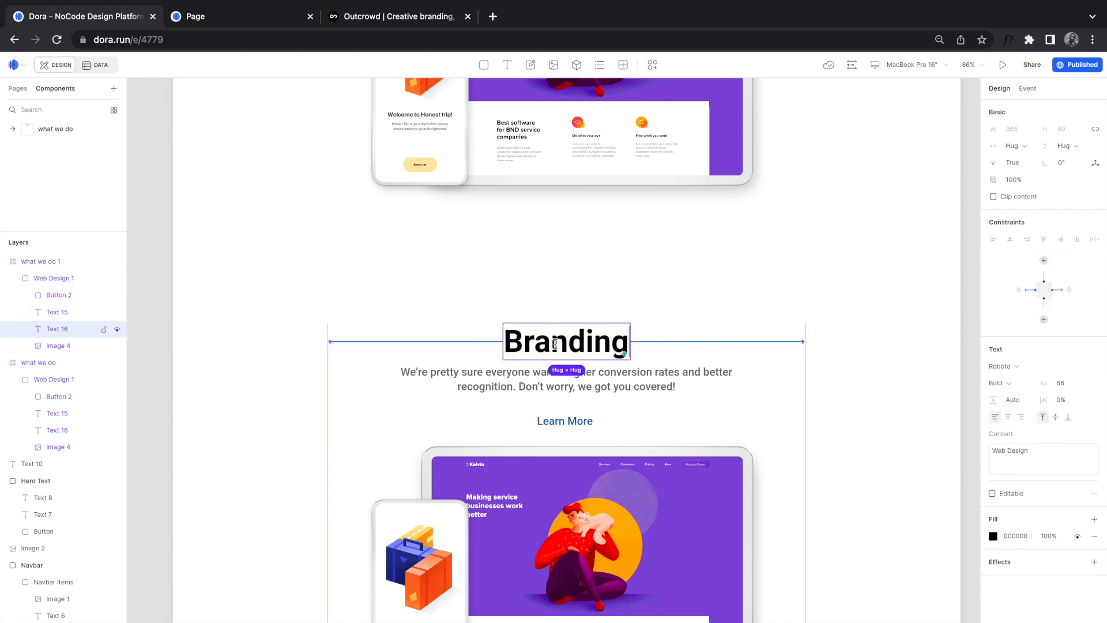
Step: Replace the copy's description with Outcrowd's 'Sure, every brand is unique…' Branding paragraph
left_click(364, 17)
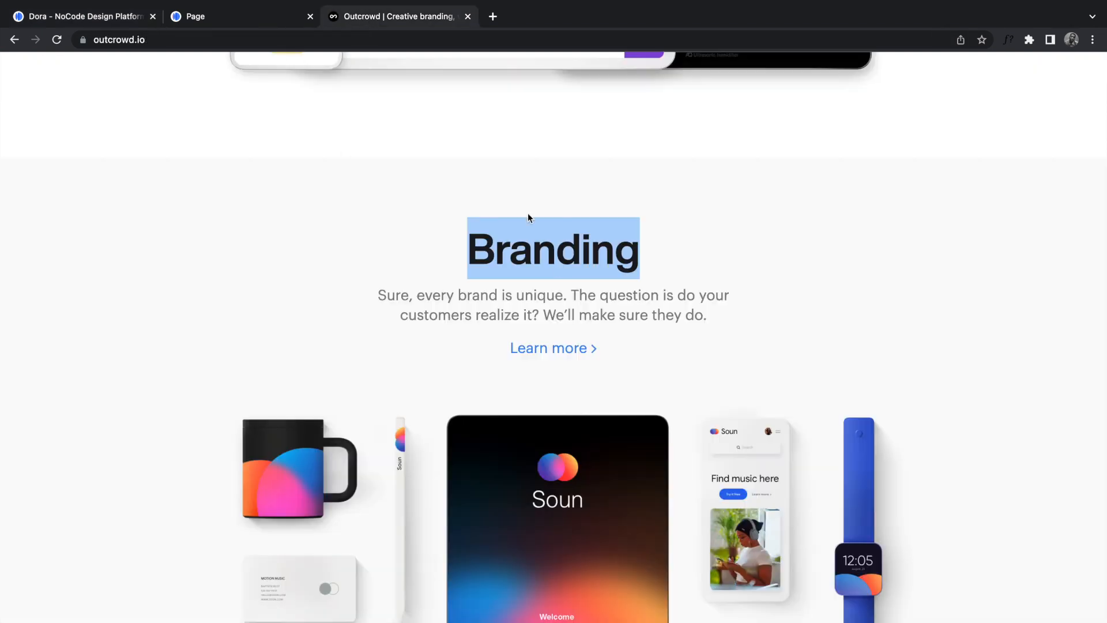
left_click_drag(379, 293, 714, 319)
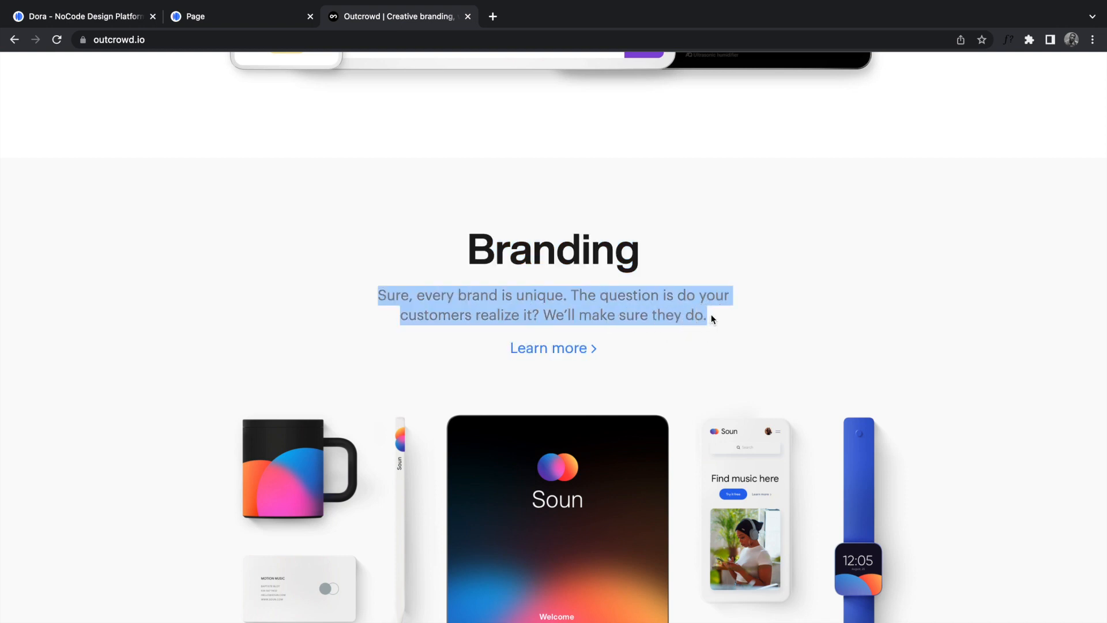
left_click(138, 17)
left_click(594, 378)
double_click(594, 378)
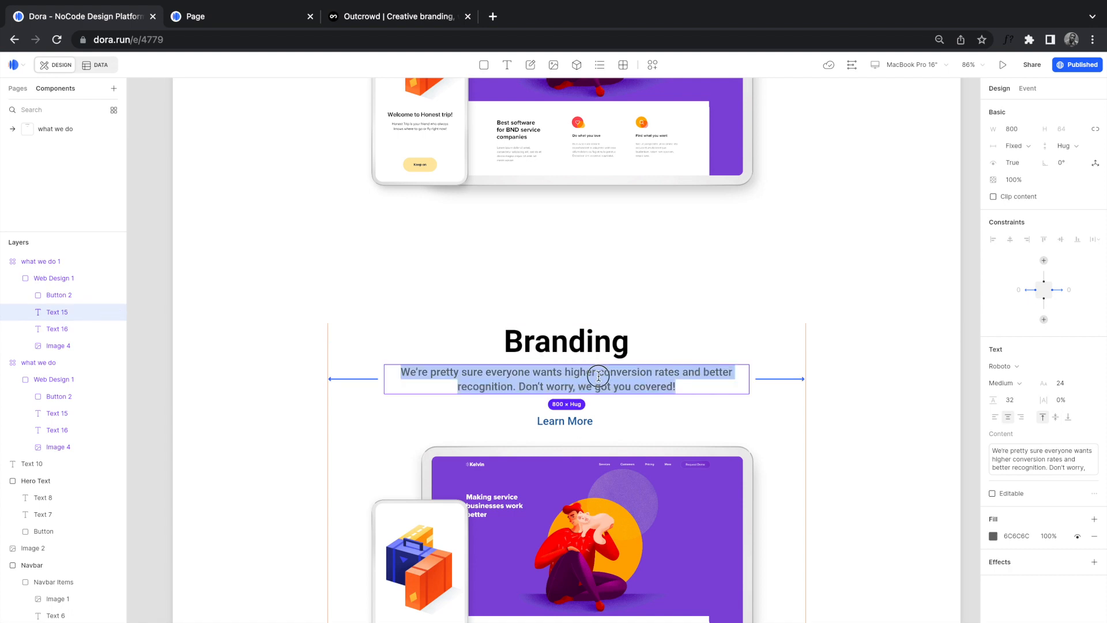
double_click(612, 372)
key("ctrl+a")
type("Sure, every brand is unique. The question is do your customers realize it? We’ll make sure they do.")
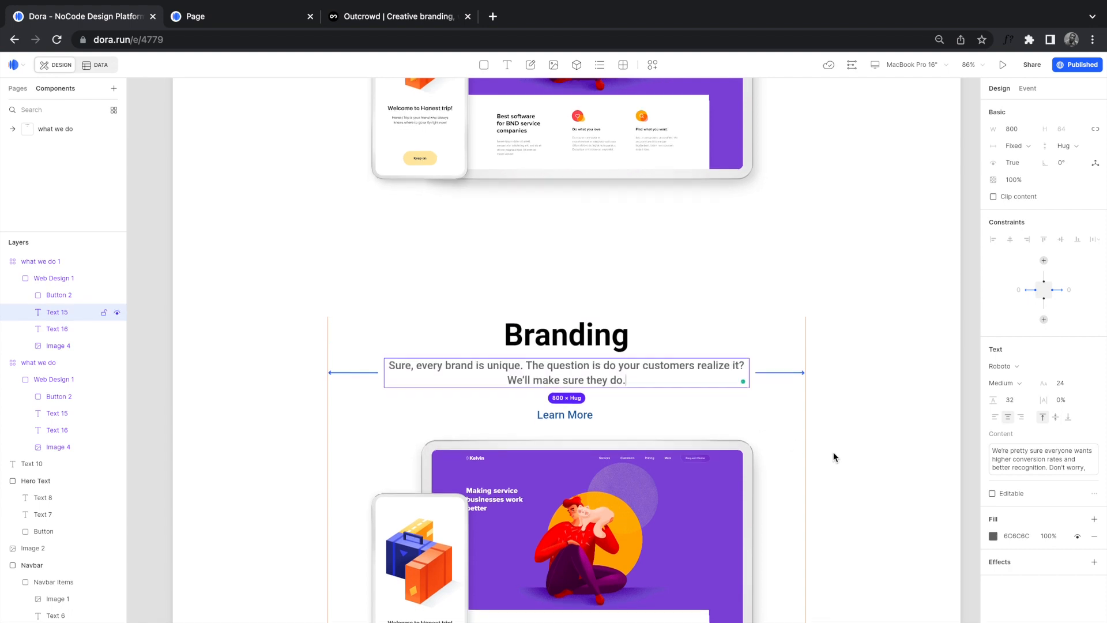
scroll(781, 462, "down", 3)
left_click(660, 468)
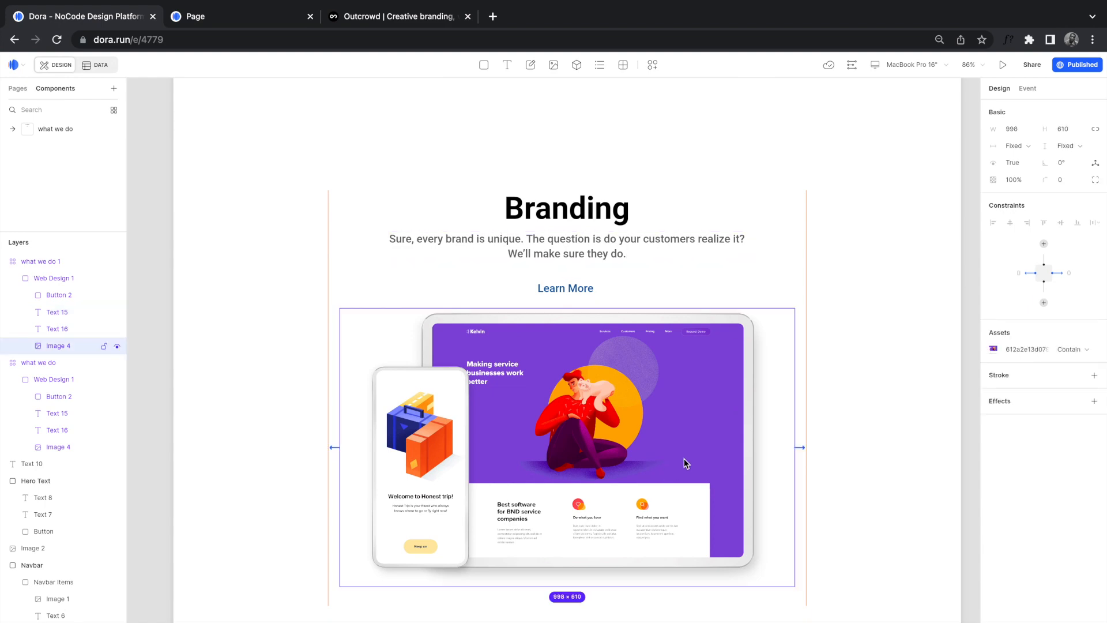
Step: Replace the Branding mockup image (Image 4) with the uploaded branding_design_mobile PNG
left_click(993, 348)
left_click(915, 540)
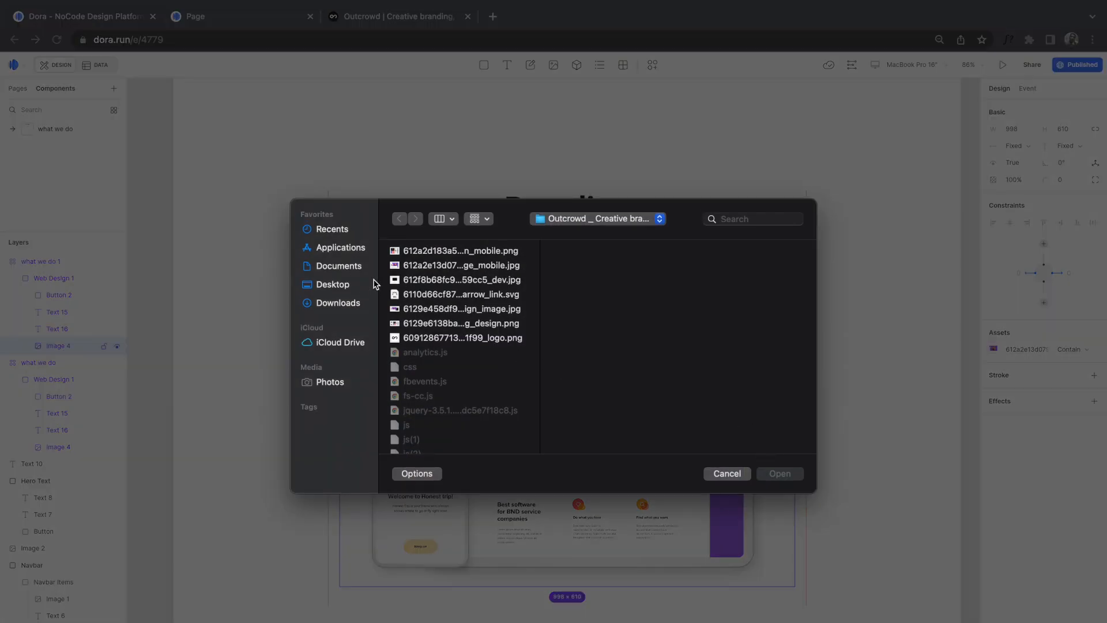
left_click(433, 281)
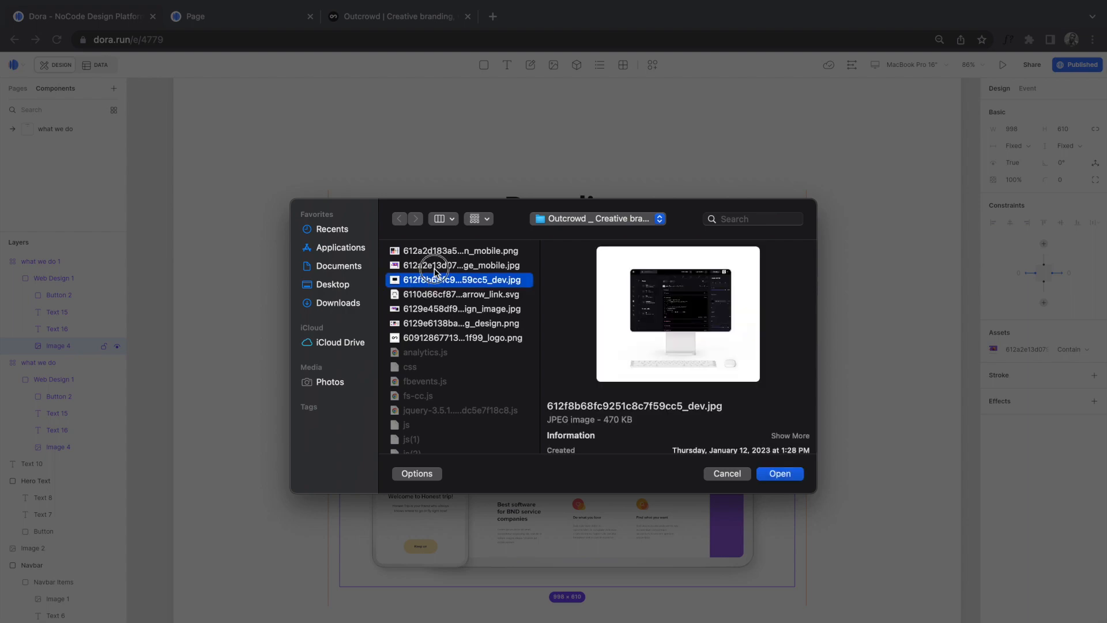
left_click(435, 265)
left_click(419, 252)
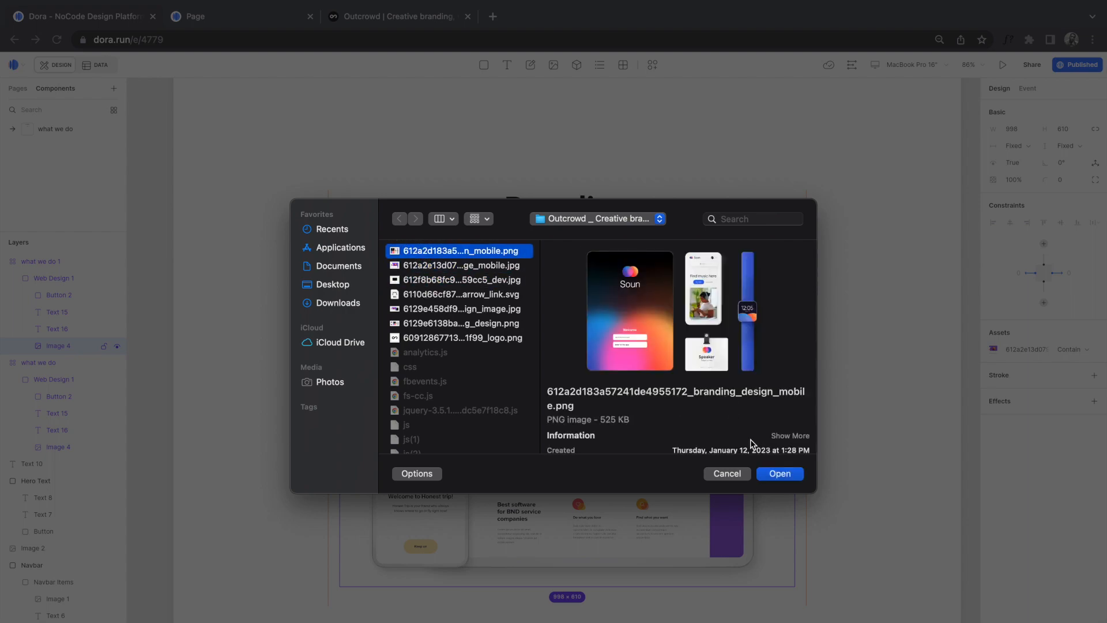
left_click(773, 476)
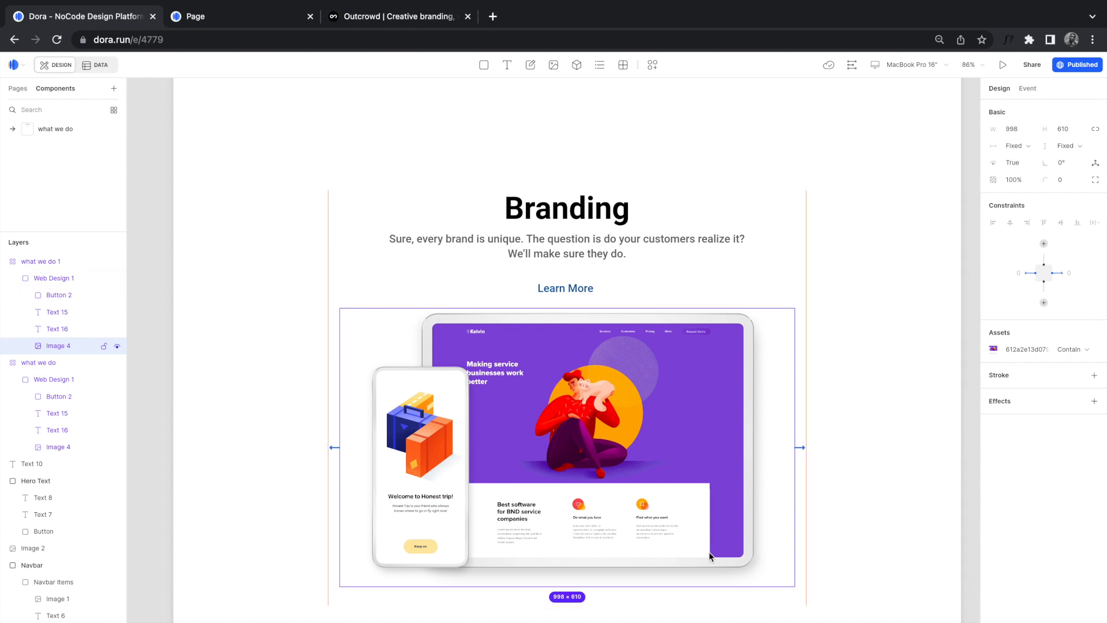
scroll(710, 551, "down", 5)
scroll(708, 551, "down", 5)
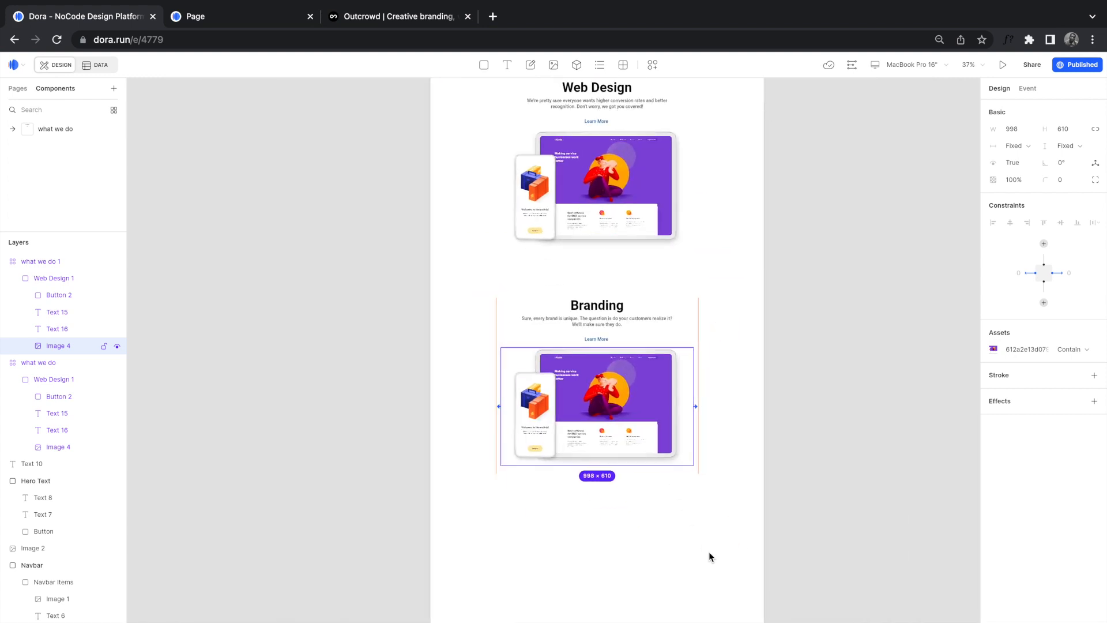
Step: Duplicate the Branding section below itself and align the copy
left_click(688, 288)
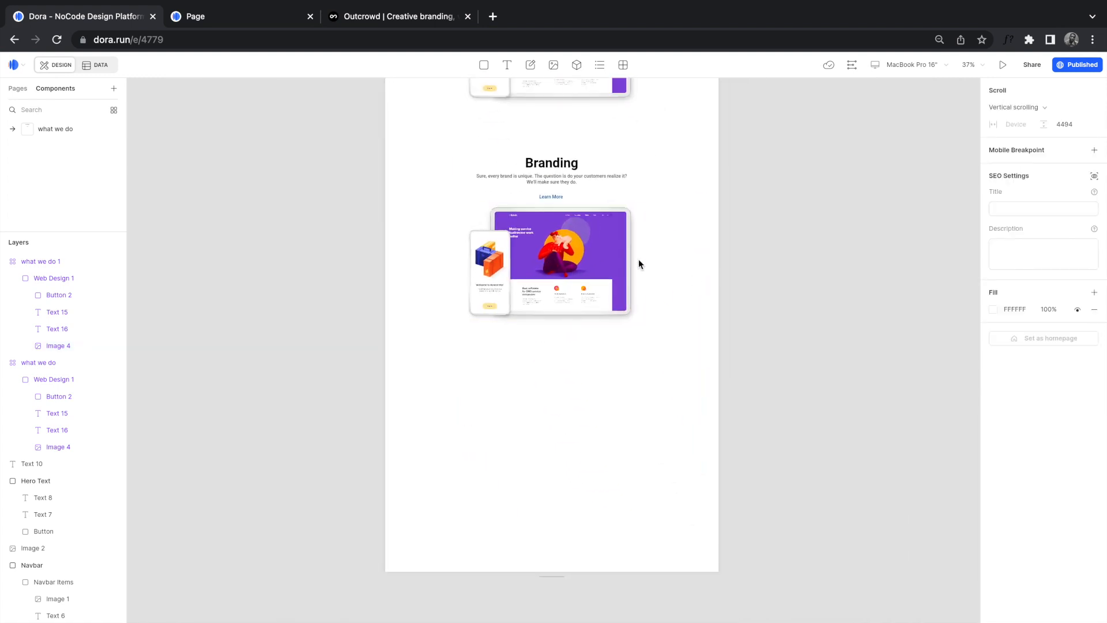
left_click(547, 217)
left_click_drag(571, 224, 578, 447)
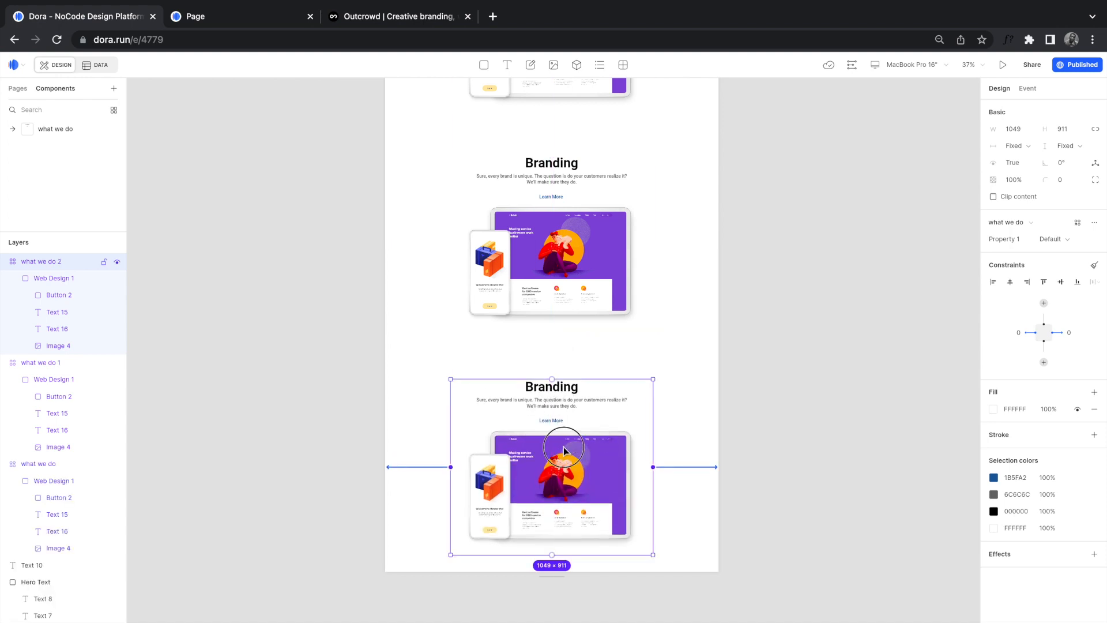
left_click_drag(564, 426, 563, 404)
double_click(553, 380)
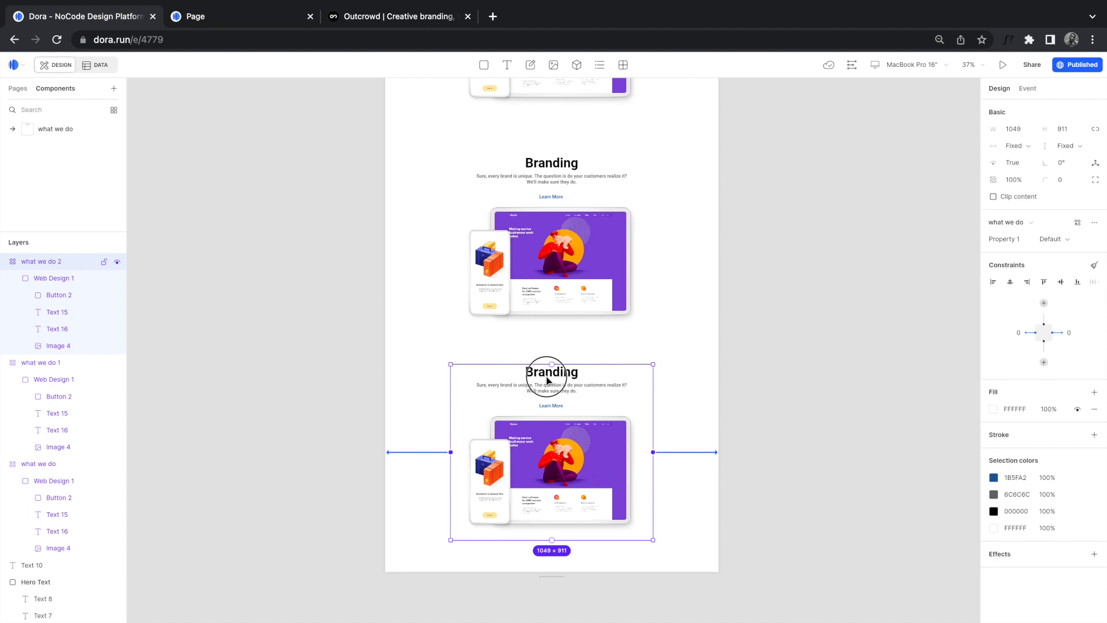
scroll(550, 378, "up", 5)
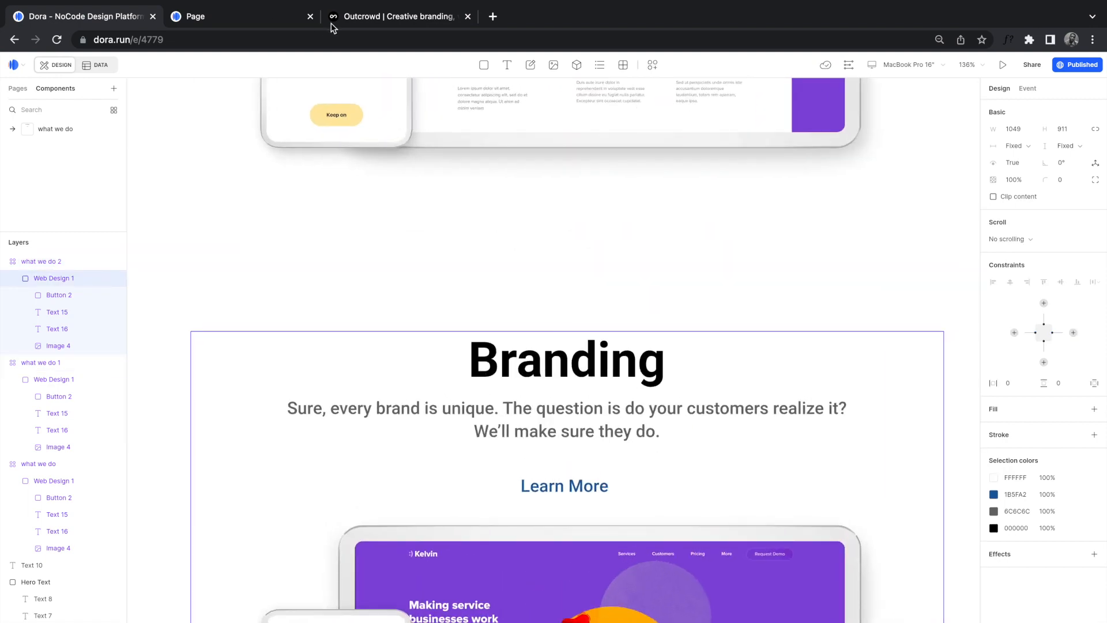
Step: Copy 'Development' from the Outcrowd site and paste it as the copy's heading
left_click(354, 20)
scroll(617, 384, "down", 8)
scroll(617, 387, "up", 1)
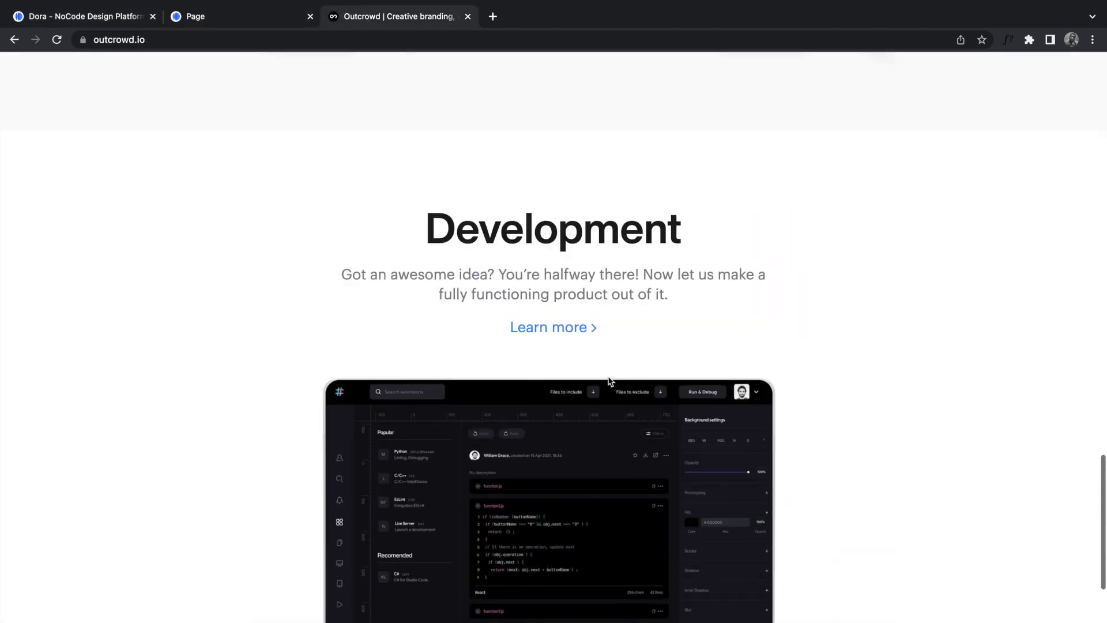
double_click(492, 240)
key("super+c")
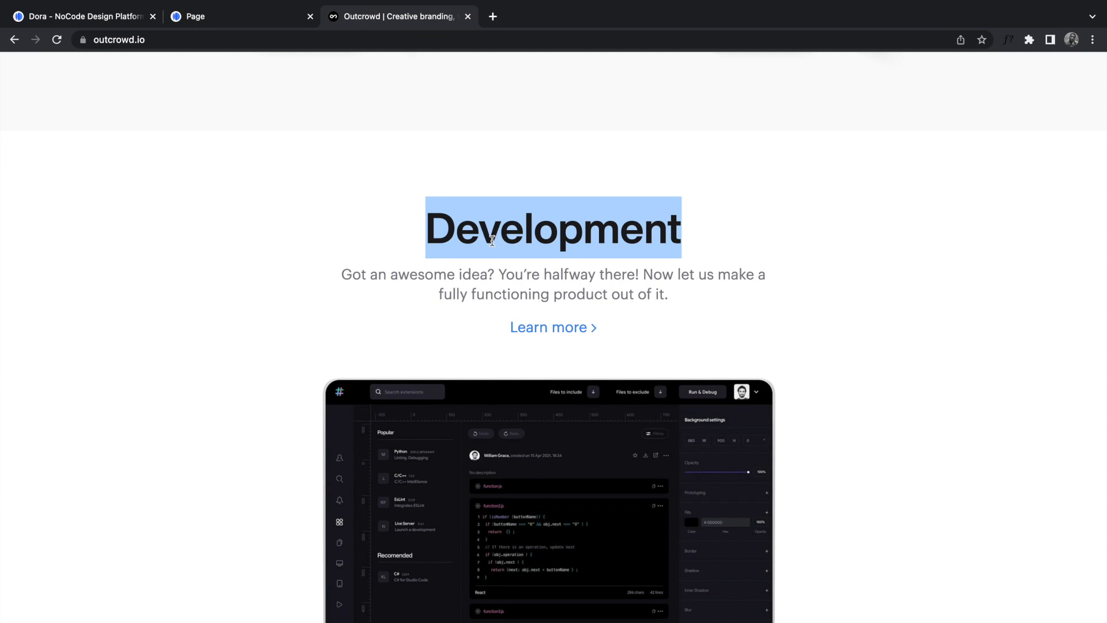
left_click(80, 16)
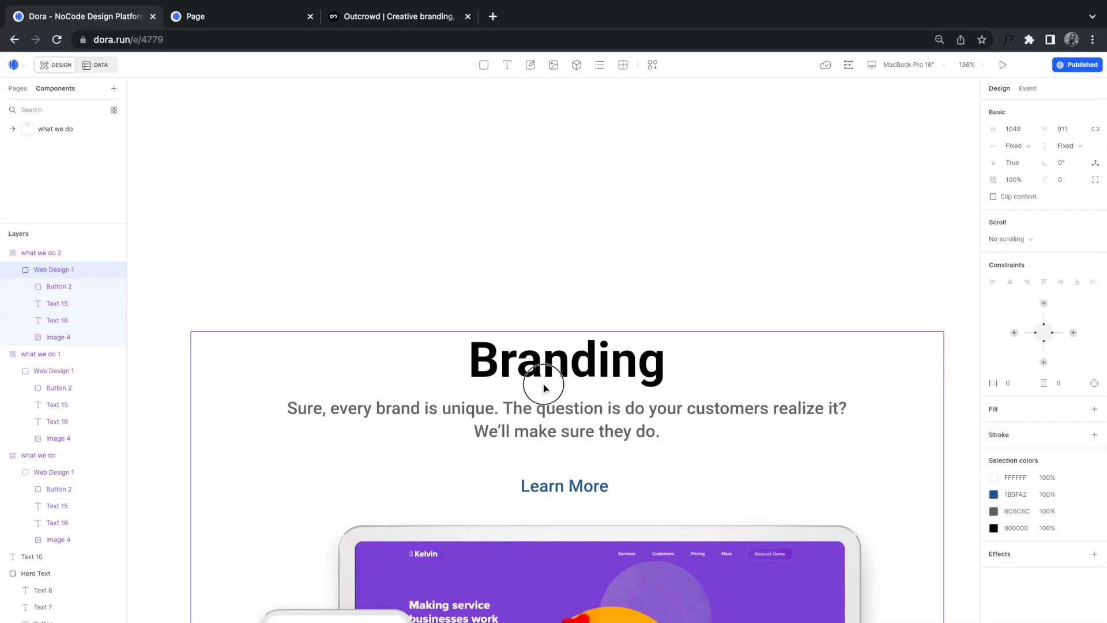
left_click(544, 388)
double_click(536, 362)
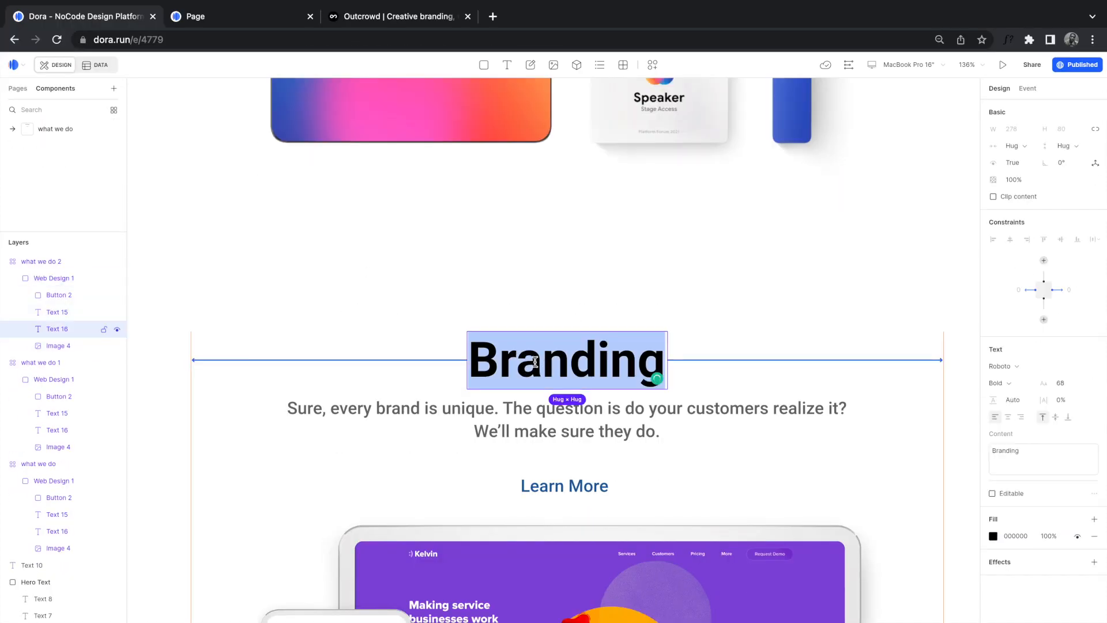
key("super+v")
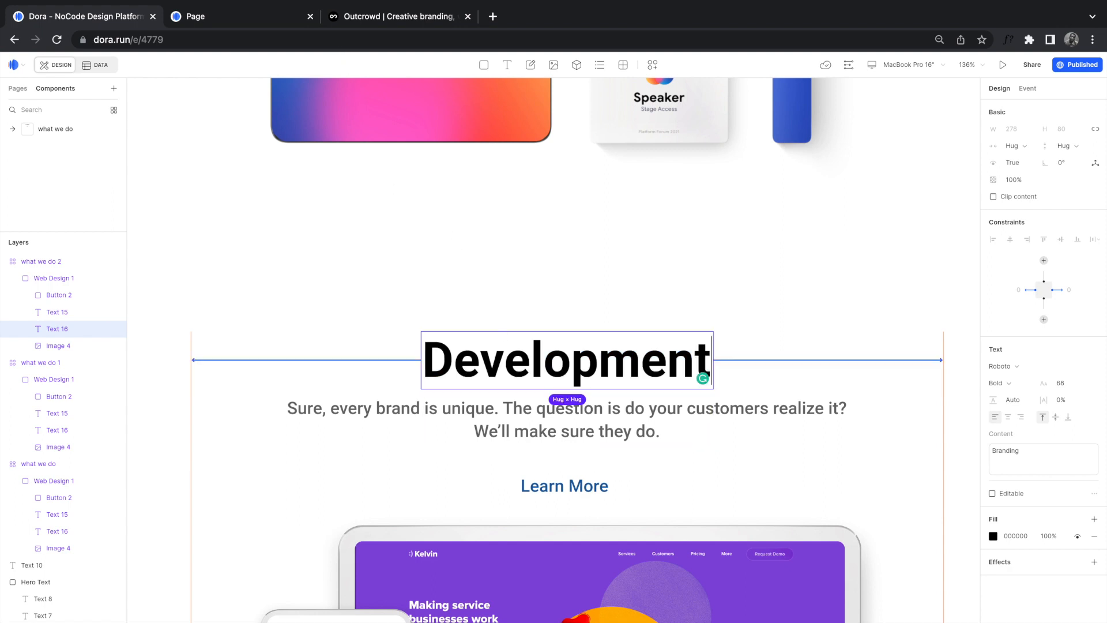
Step: Replace the subtitle with Outcrowd's 'Got an awesome idea? You're halfway there!…' text, removing the empty line
left_click(360, 19)
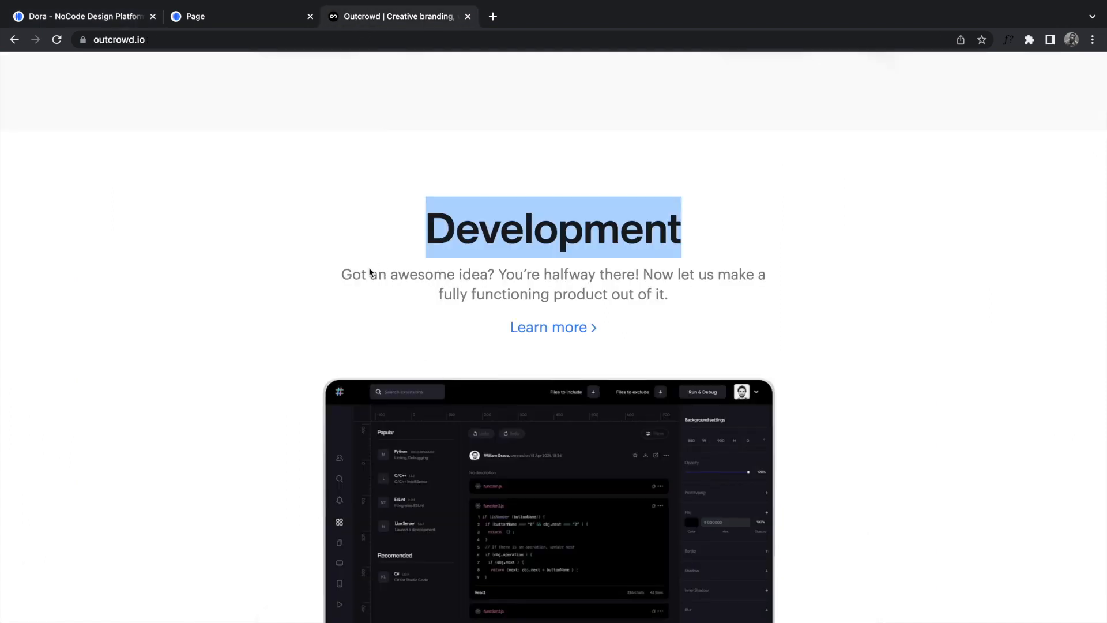
left_click_drag(438, 231, 737, 289)
key("ctrl+c")
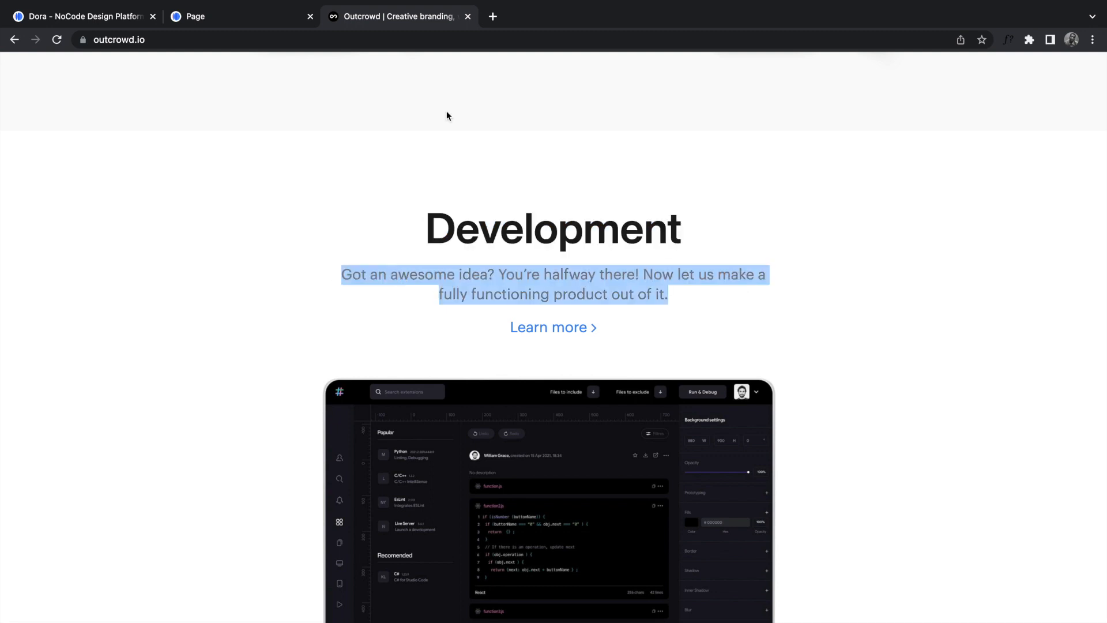
left_click(109, 23)
left_click(555, 434)
double_click(555, 434)
key("ctrl+a")
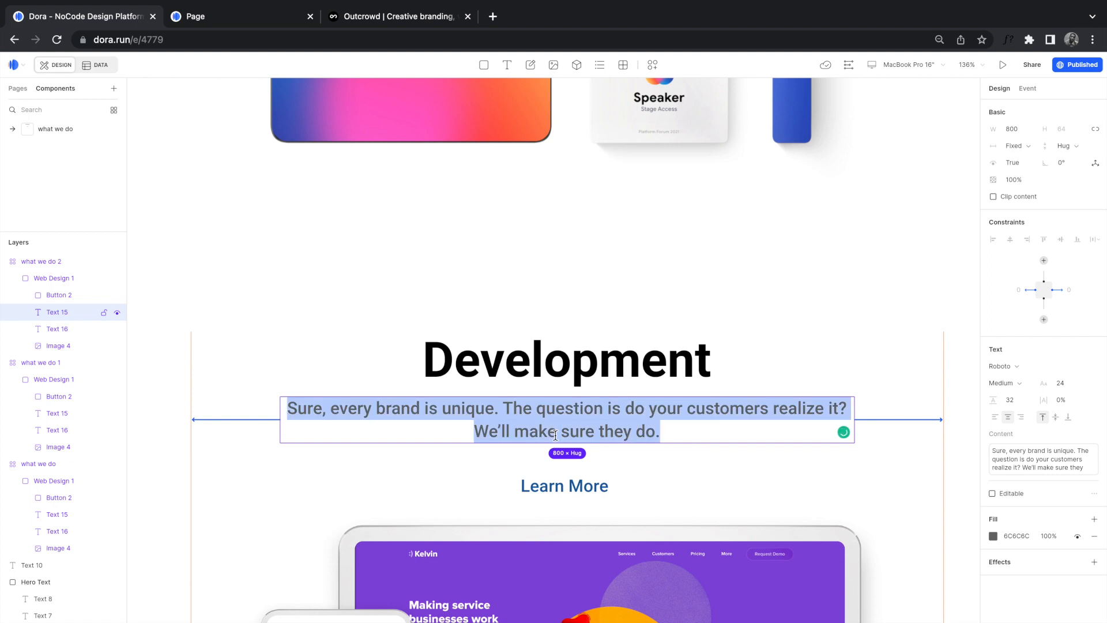
key("ctrl+v")
key("BackSpace")
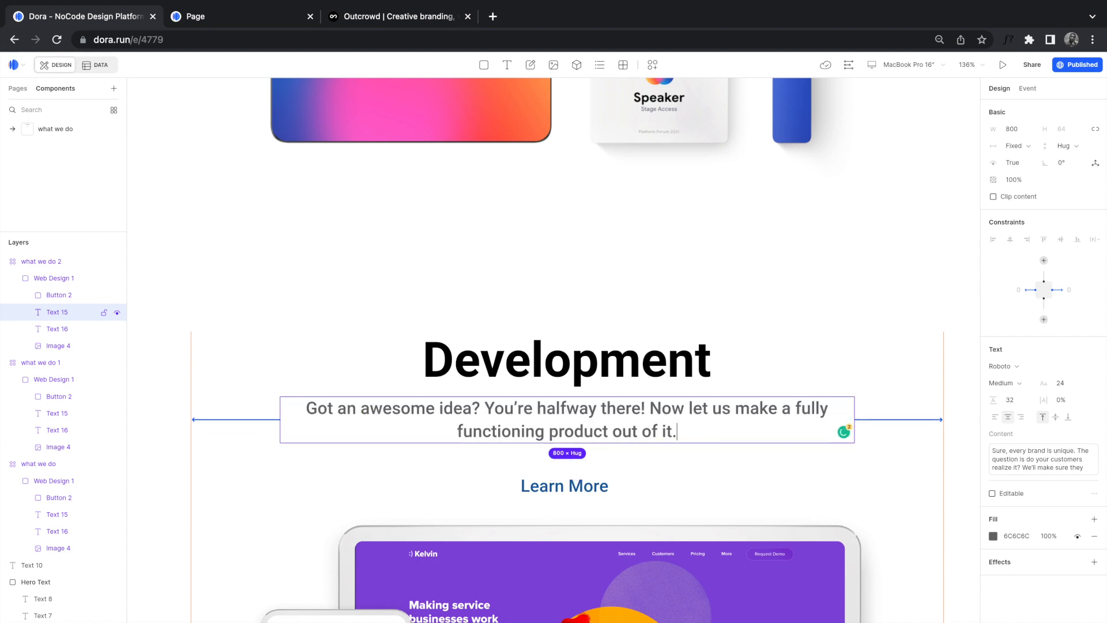
scroll(556, 440, "down", 2)
scroll(556, 440, "down", 5)
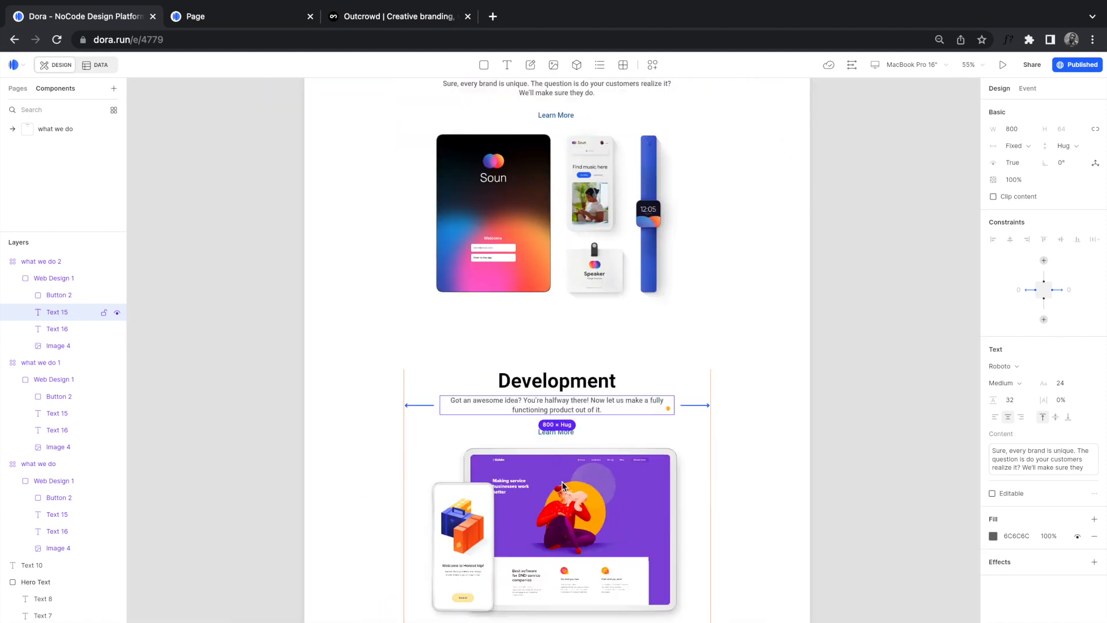
Step: Replace the Development mockup (Image 4) with the uploaded _dev.jpg dashboard image
left_click(598, 527)
left_click(993, 350)
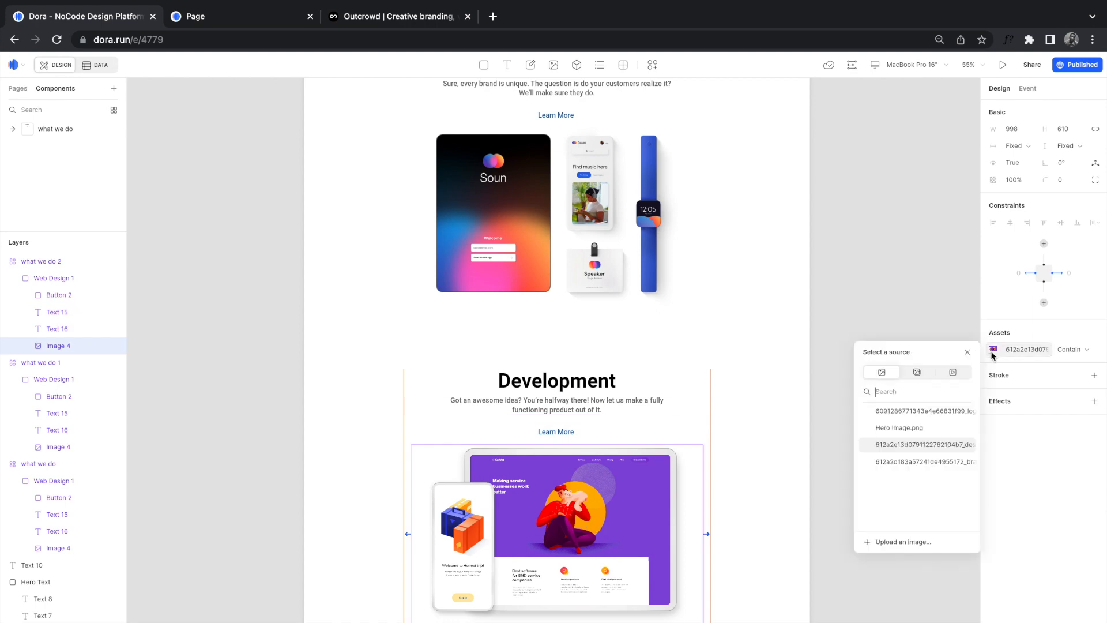
left_click(887, 542)
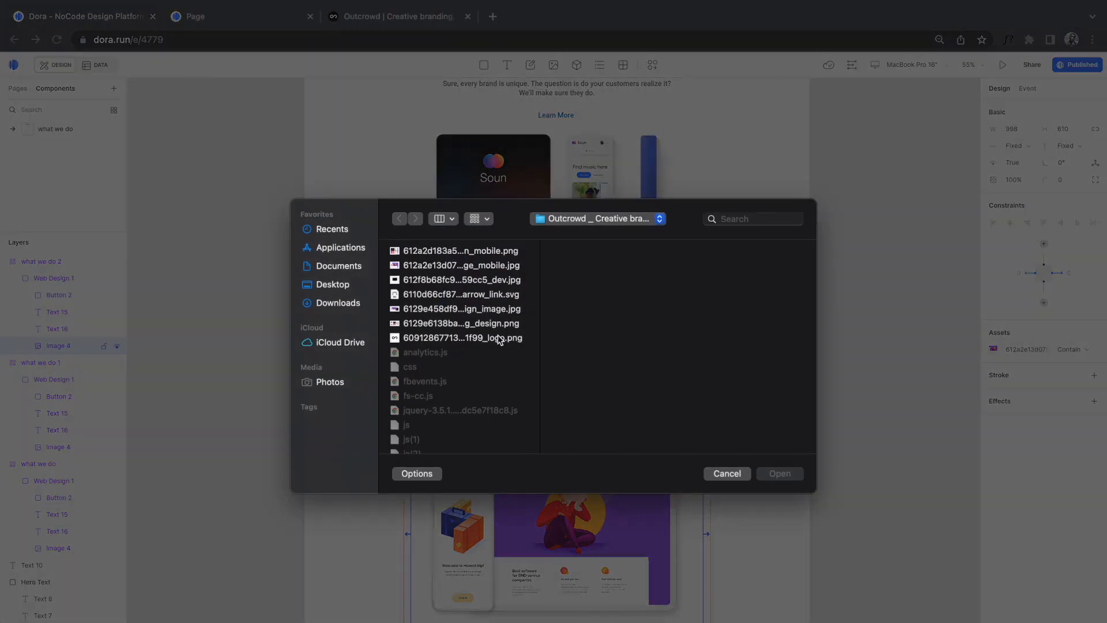
left_click(453, 280)
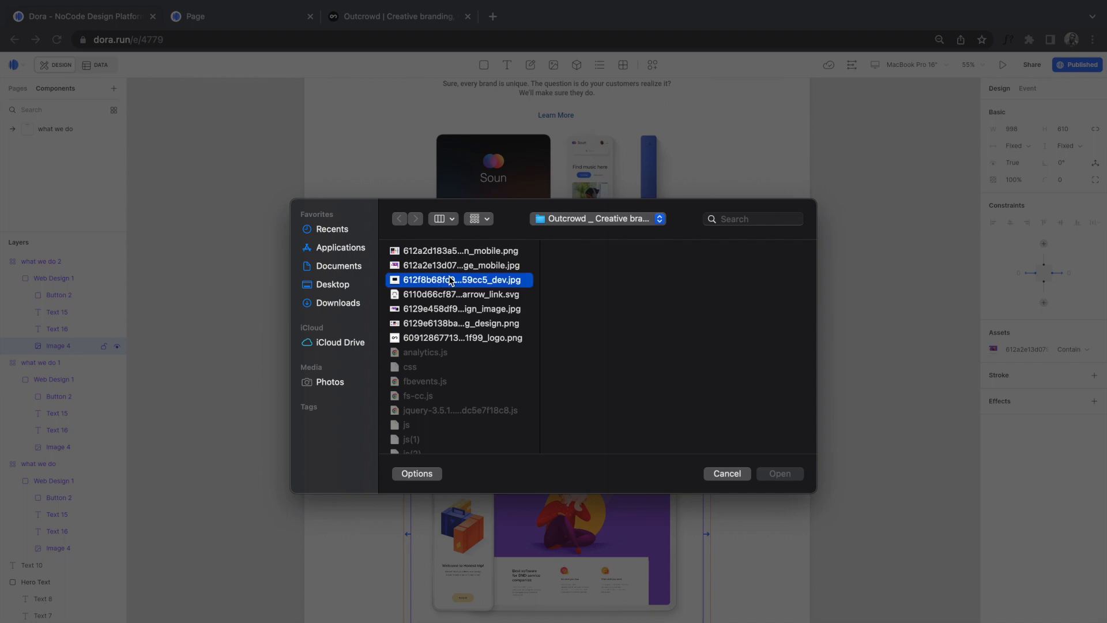
left_click(766, 476)
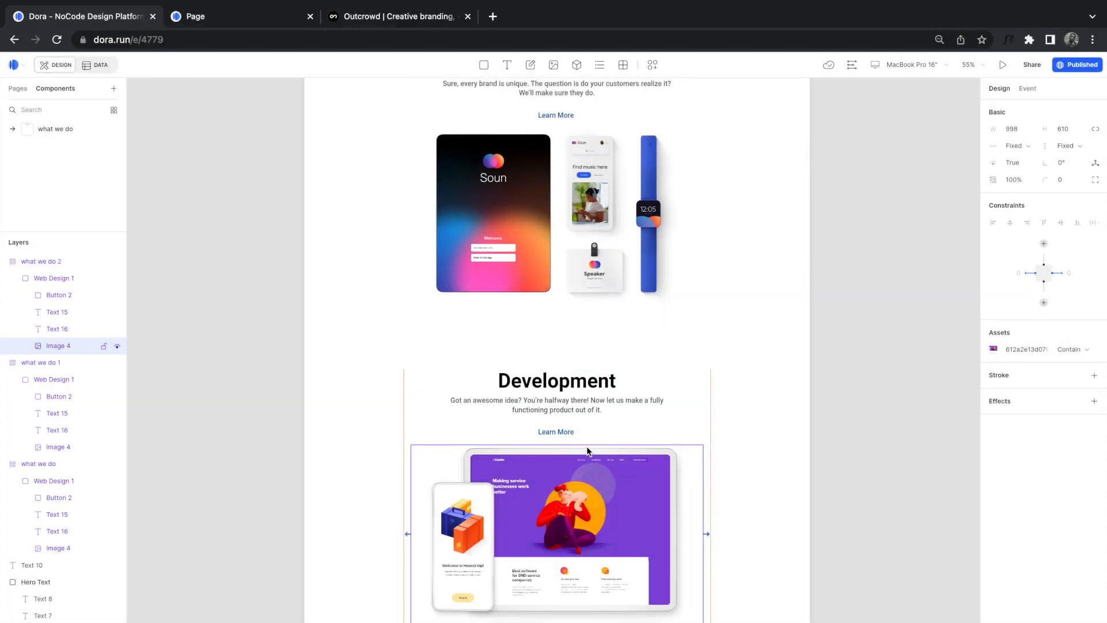
scroll(588, 450, "down", 5)
scroll(588, 451, "up", 3)
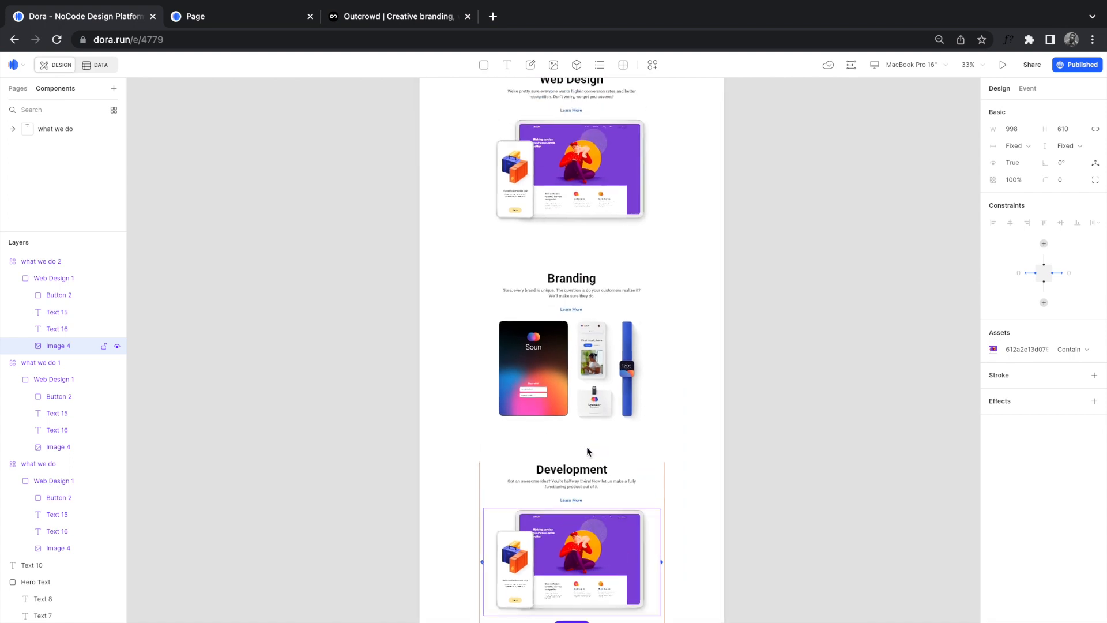
scroll(587, 215, "up", 2)
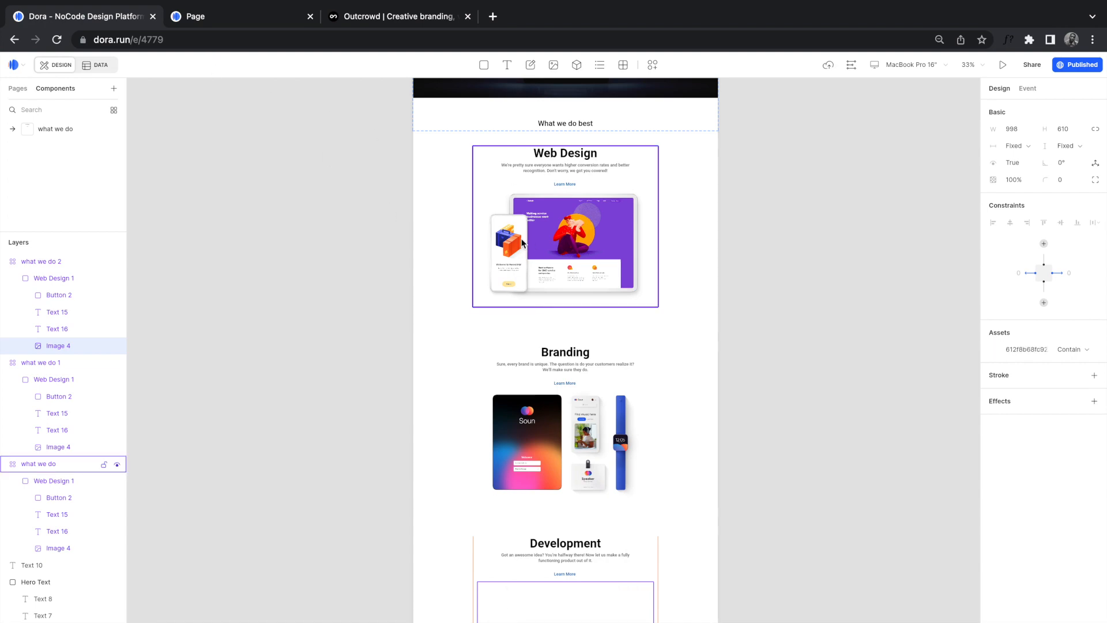
Step: Switch back to the Outcrowd reference site, showing its Branding section
left_click(358, 22)
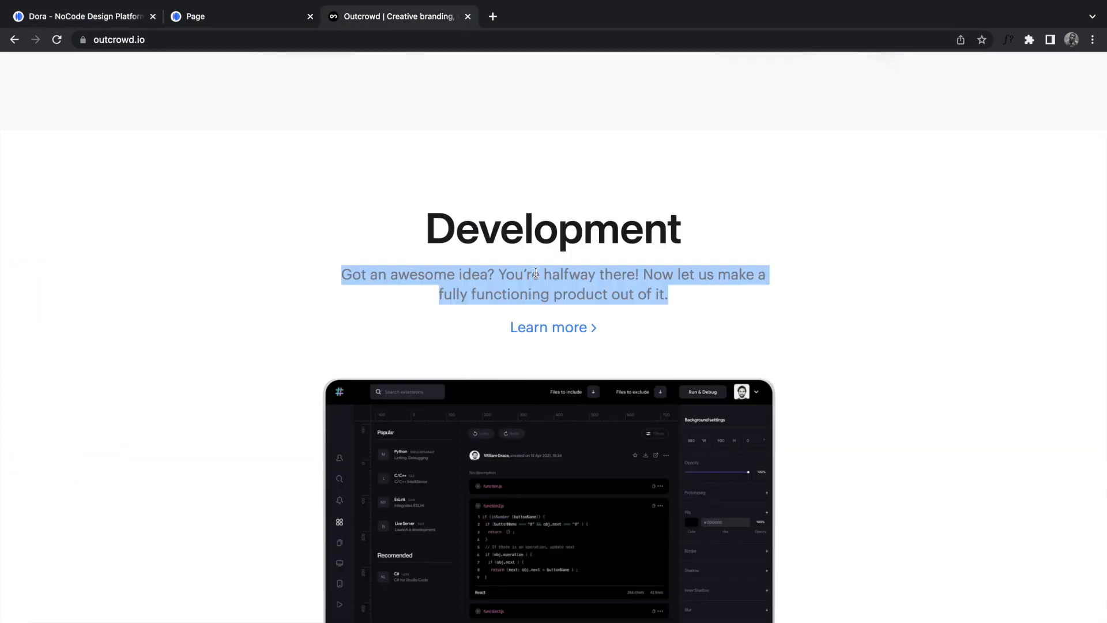
left_click(798, 185)
scroll(798, 185, "down", 10)
scroll(798, 184, "up", 3)
scroll(760, 336, "down", 1)
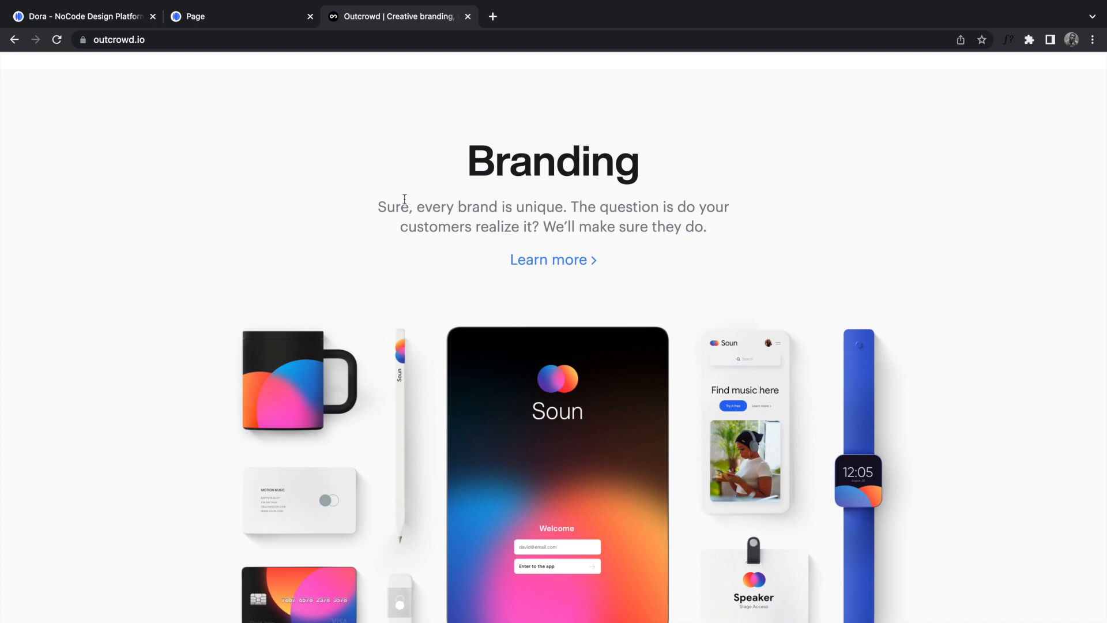
Step: Scroll the Outcrowd page past Branding and Web Design, then return to the Dora editor
scroll(455, 193, "down", 10)
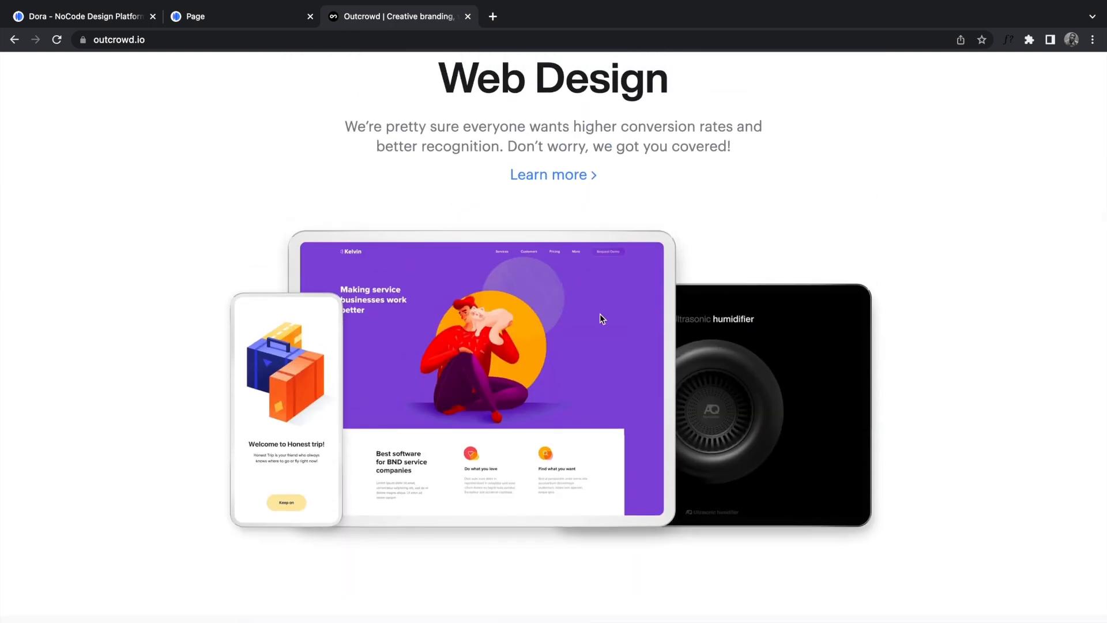
scroll(600, 319, "down", 7)
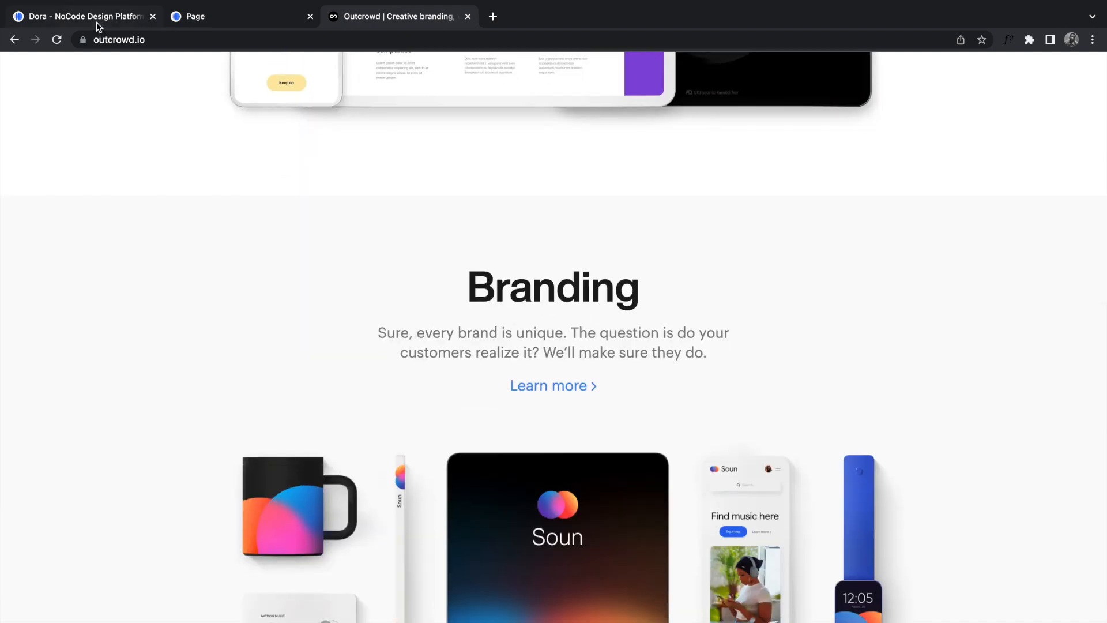
left_click(86, 17)
scroll(548, 403, "up", 1)
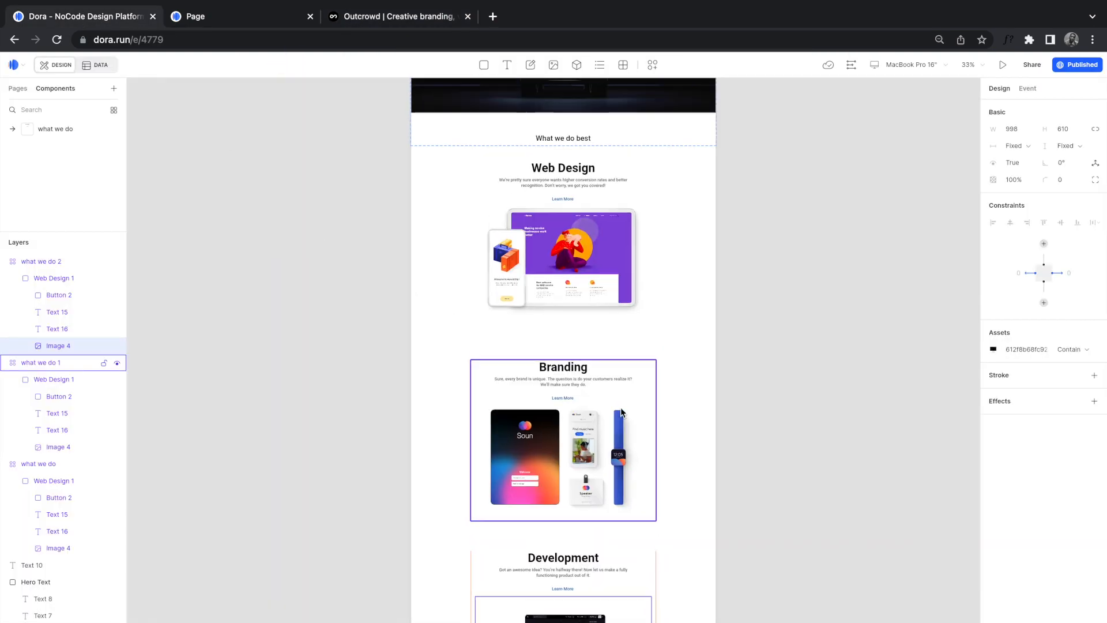
Step: Open the what we do component and enlarge its Default frame and Web Design 1 container
scroll(549, 282, "down", 2)
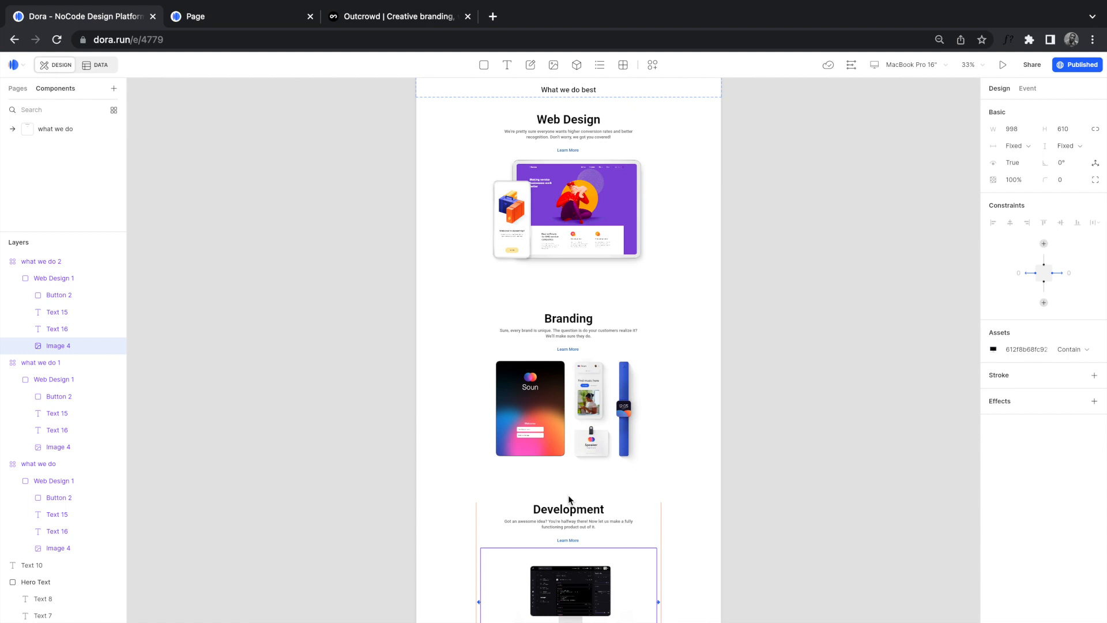
left_click(57, 135)
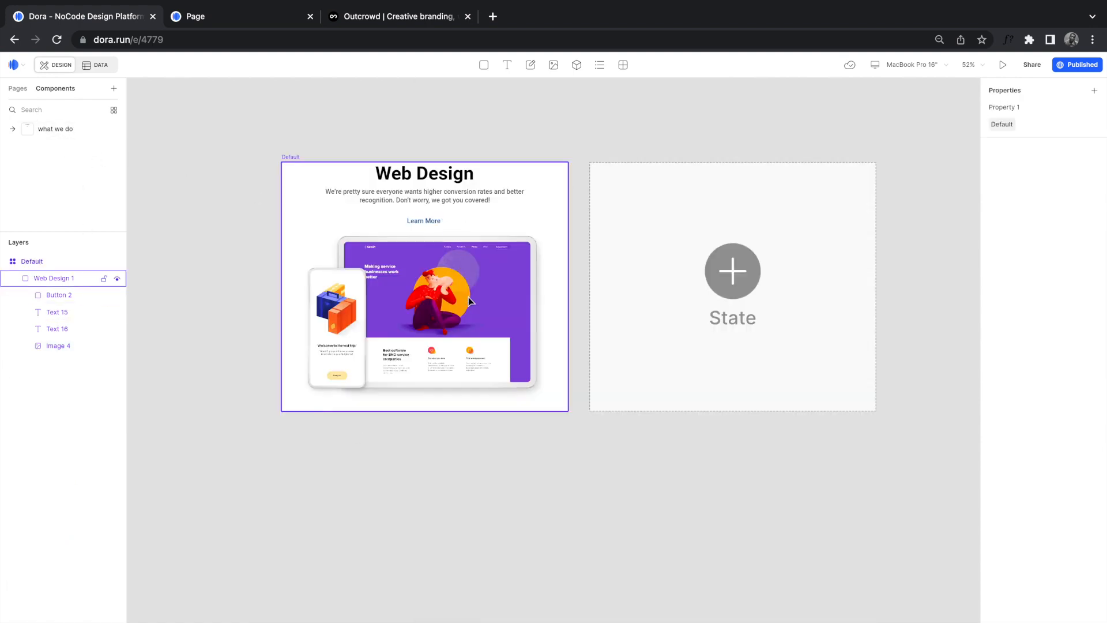
left_click(470, 315)
left_click(289, 157)
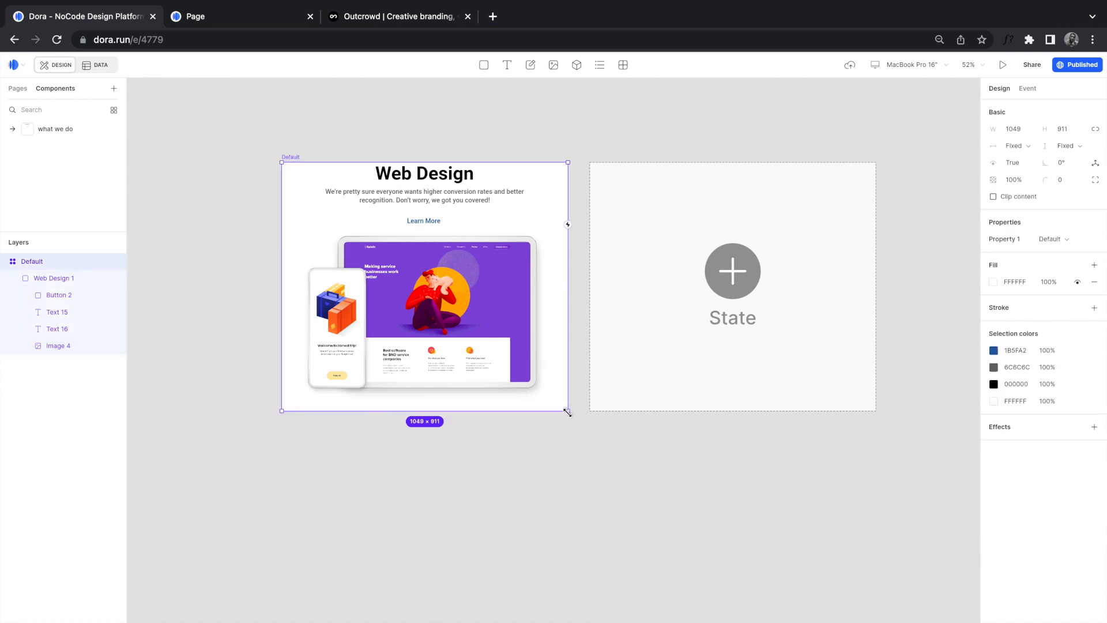
left_click_drag(568, 411, 592, 440)
left_click(464, 296)
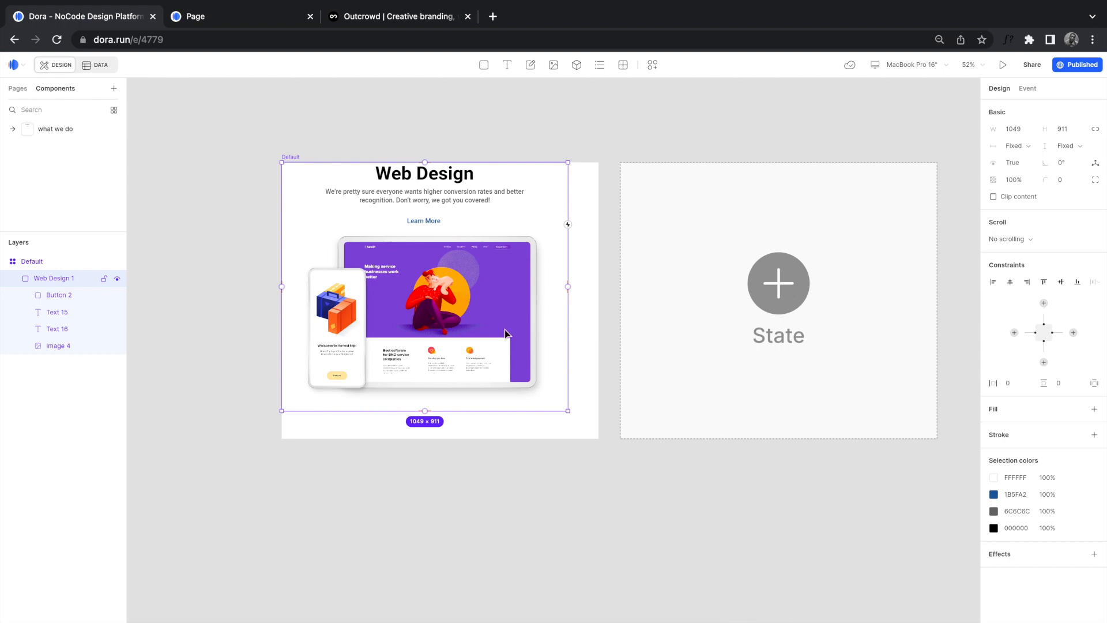
left_click_drag(568, 411, 599, 431)
Step: Resize the mockup image to about 993×711 and make the Default frame 1071 tall
left_click(496, 360)
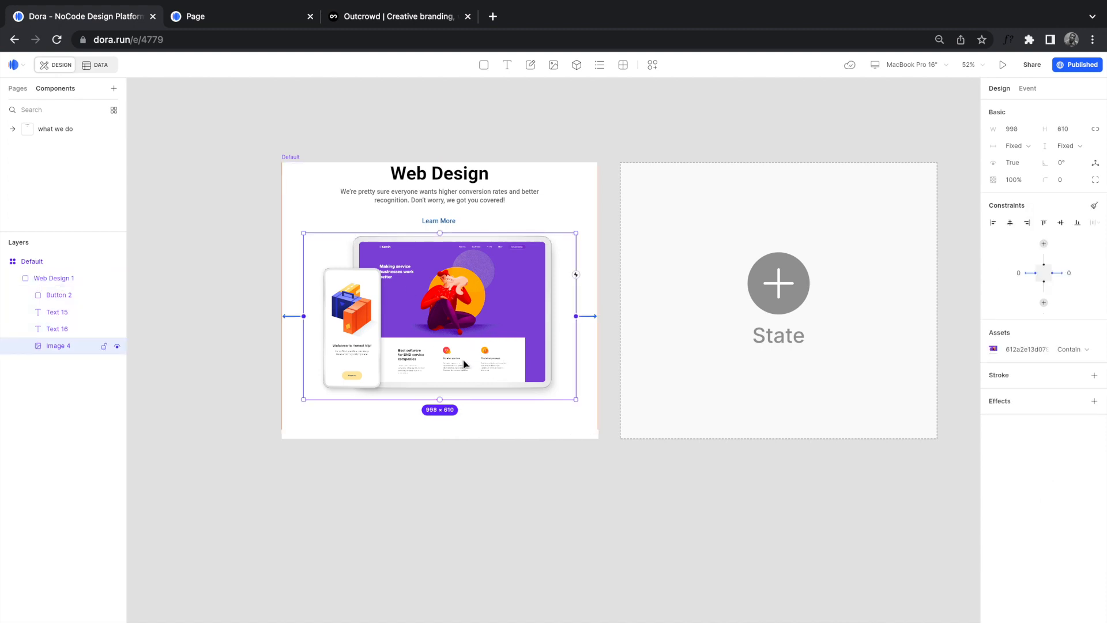
left_click_drag(566, 370, 558, 370)
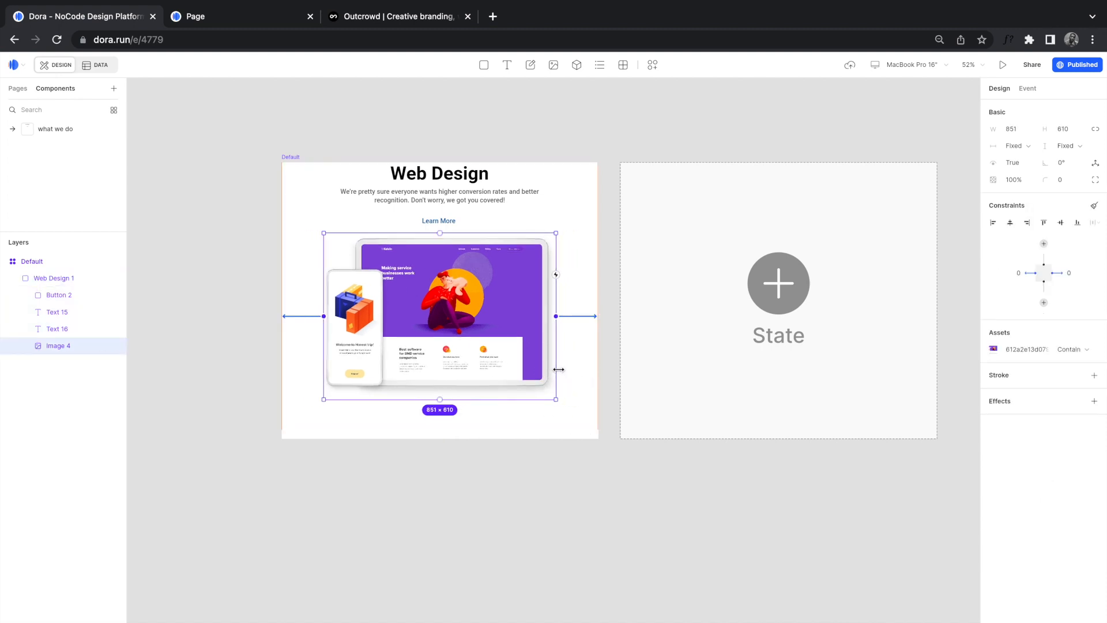
left_click_drag(557, 399, 589, 420)
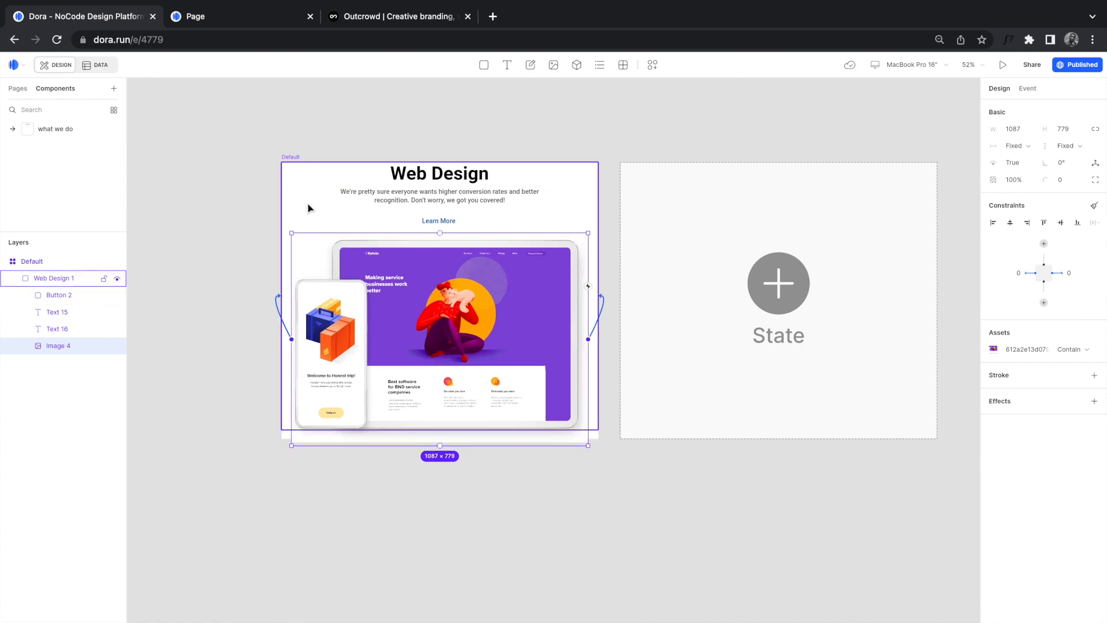
left_click(292, 157)
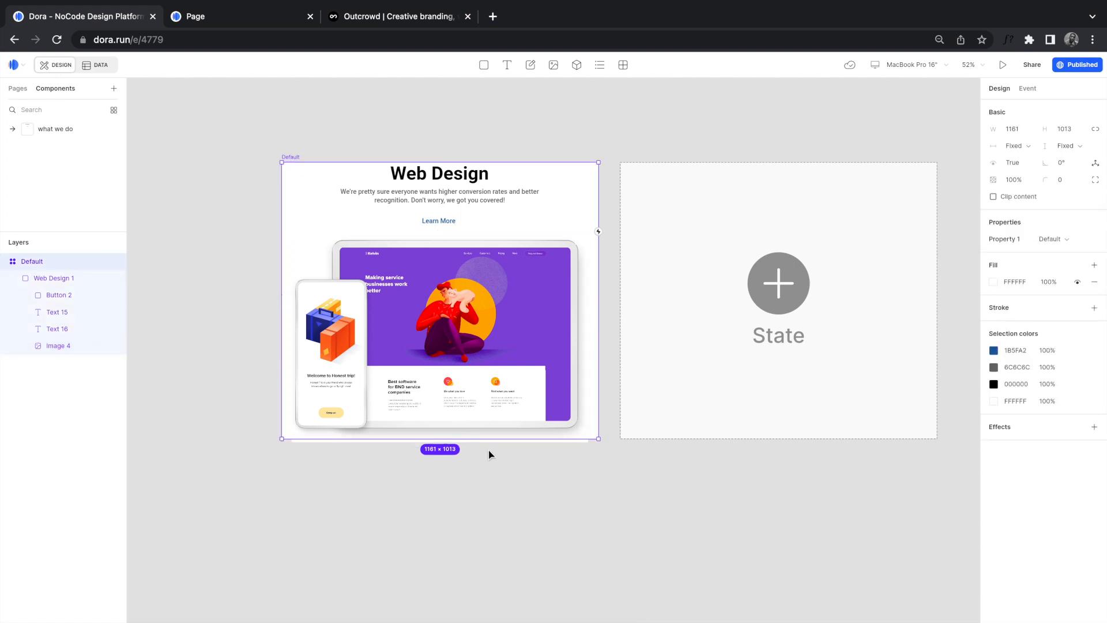
left_click(309, 123)
left_click(295, 162)
left_click_drag(406, 437, 406, 454)
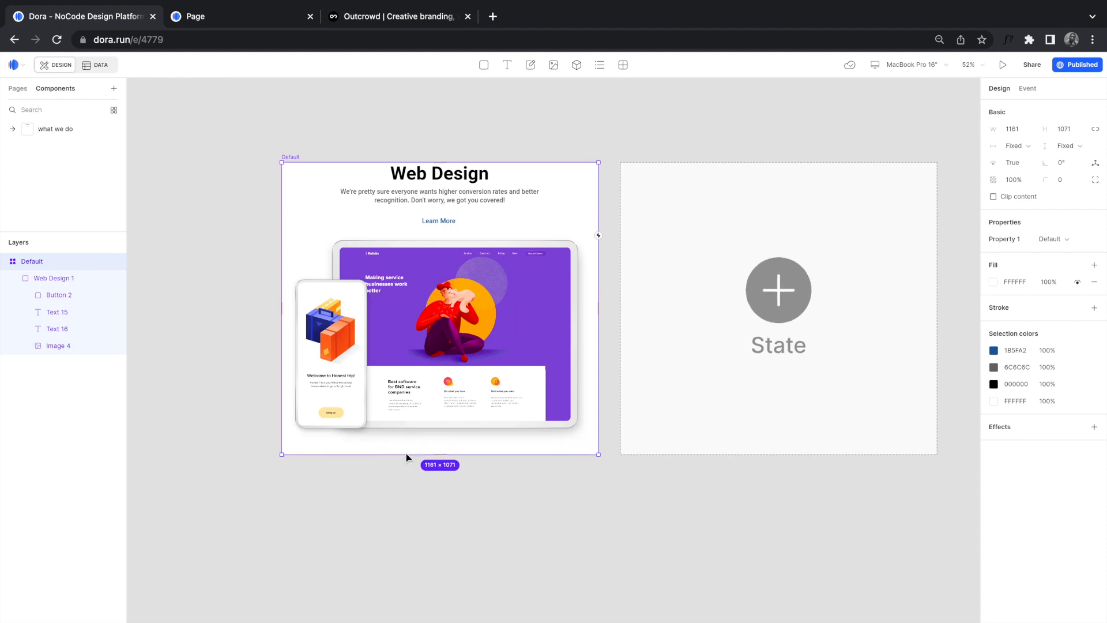
left_click(227, 180)
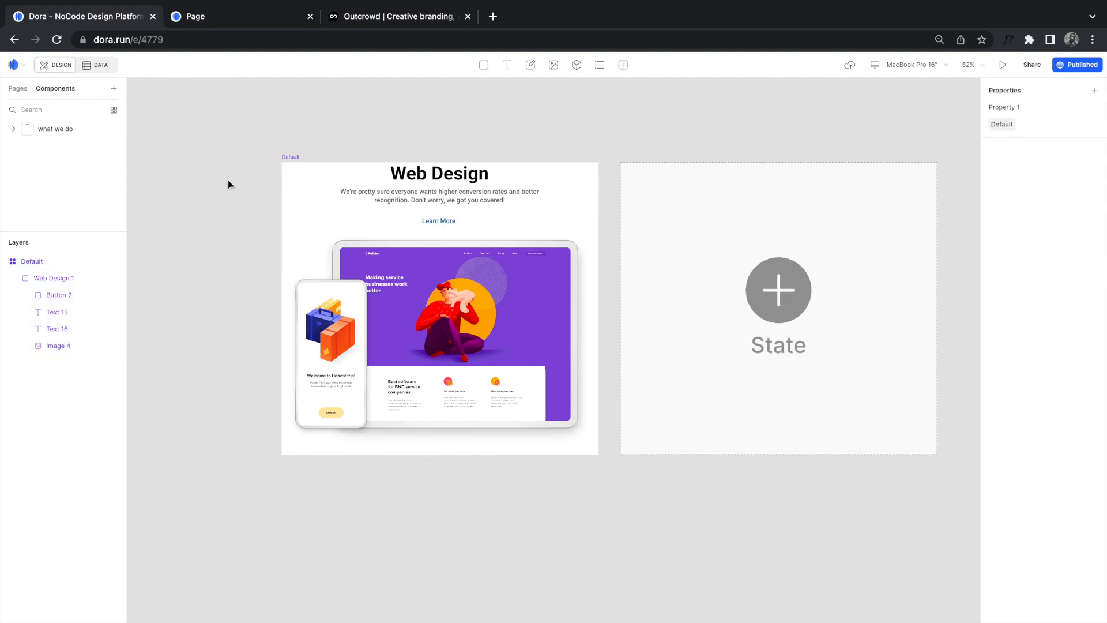
Step: Leave the component, return to the full page, and drill into the Development section
left_click(358, 203)
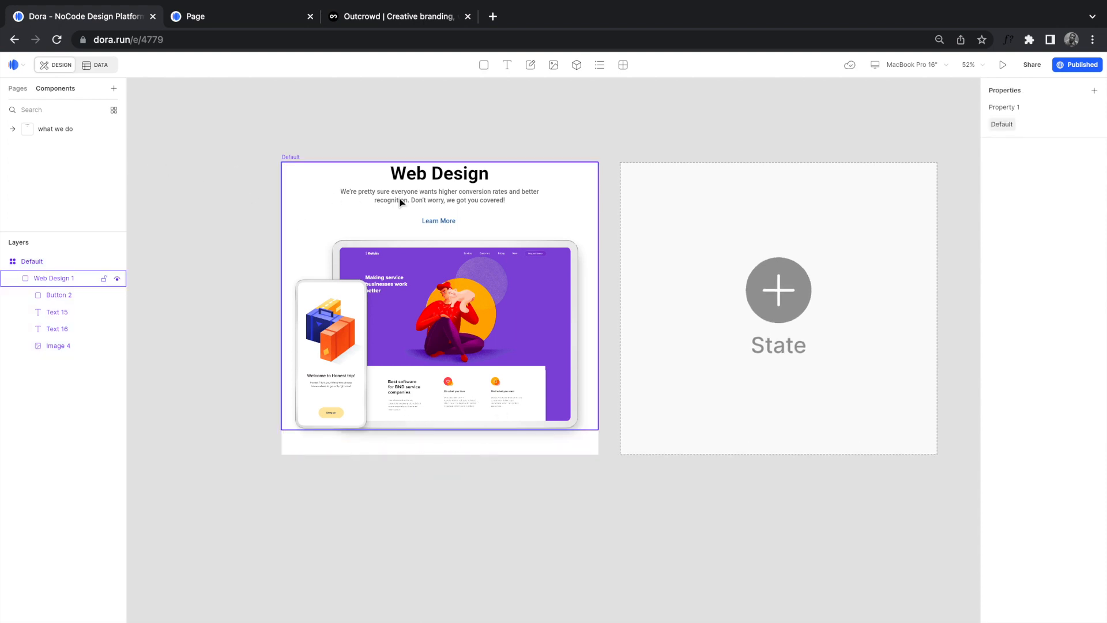
left_click(17, 91)
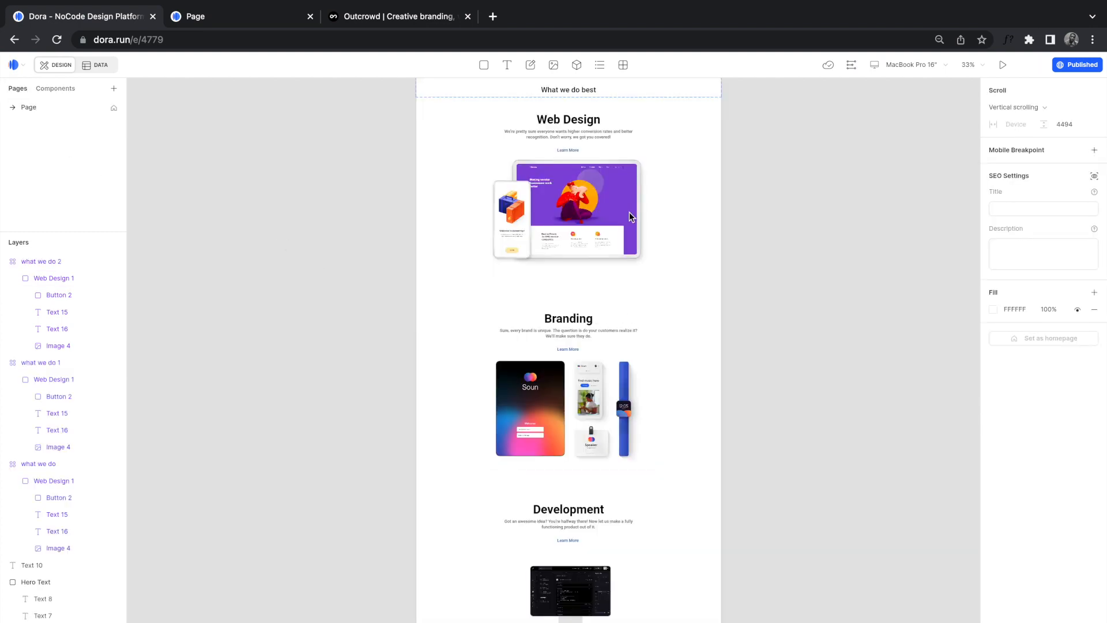
scroll(626, 199, "up", 10)
left_click(626, 198)
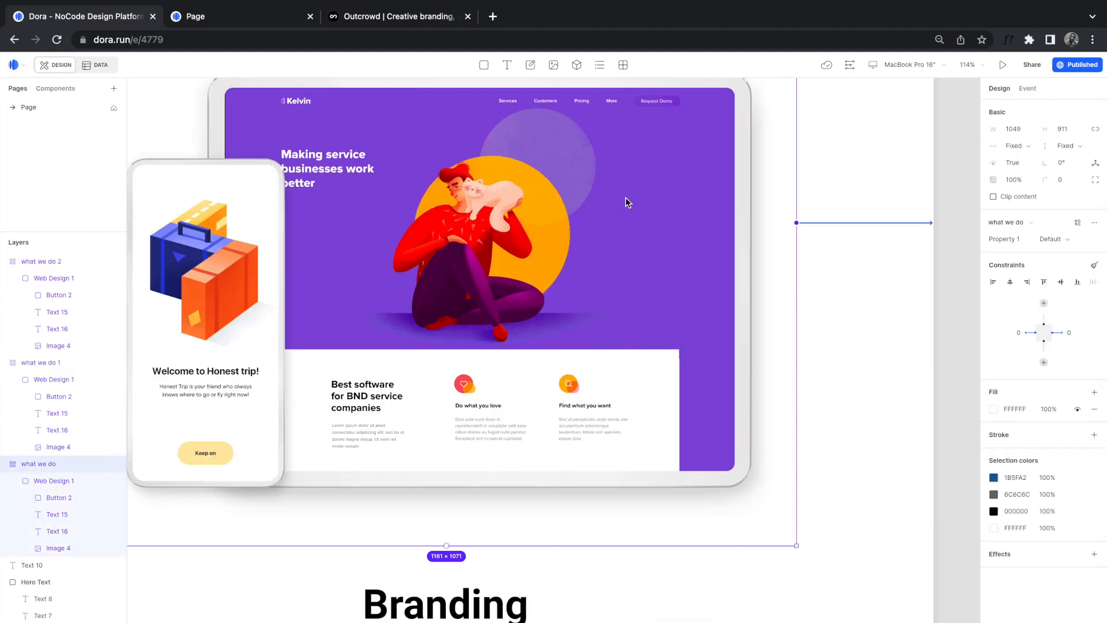
scroll(626, 202, "up", 3)
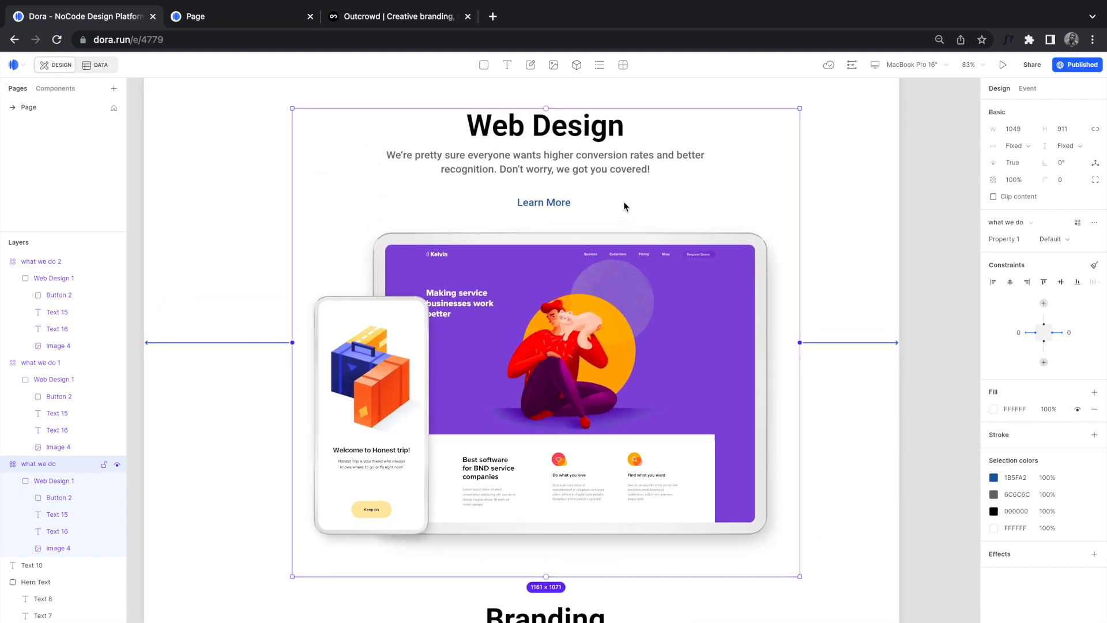
scroll(619, 213, "down", 10)
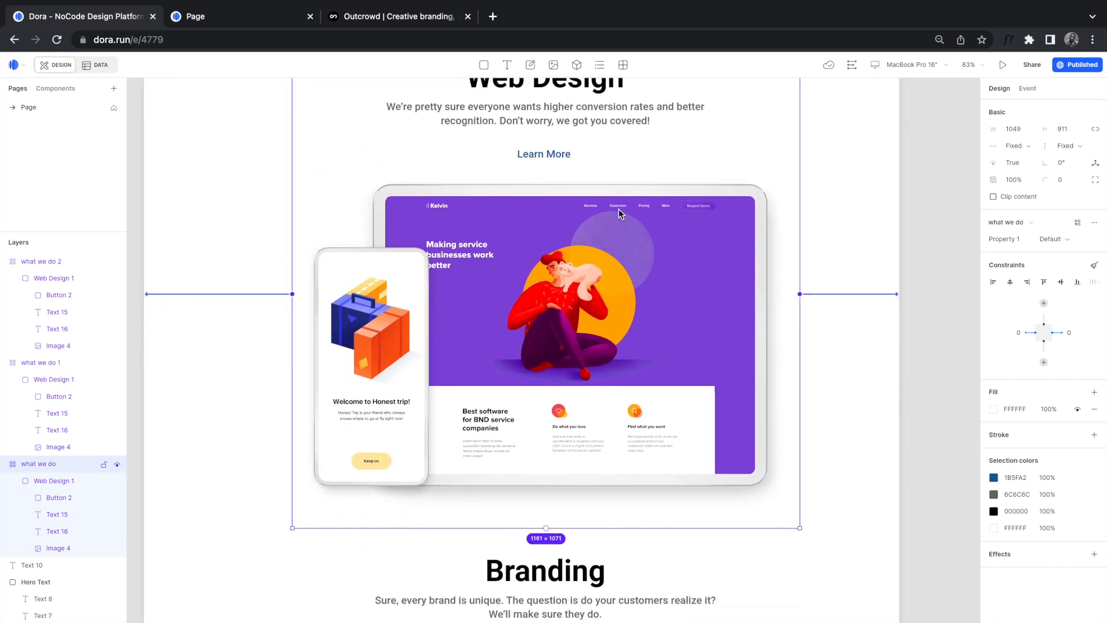
left_click(753, 362)
left_click(602, 507)
double_click(605, 528)
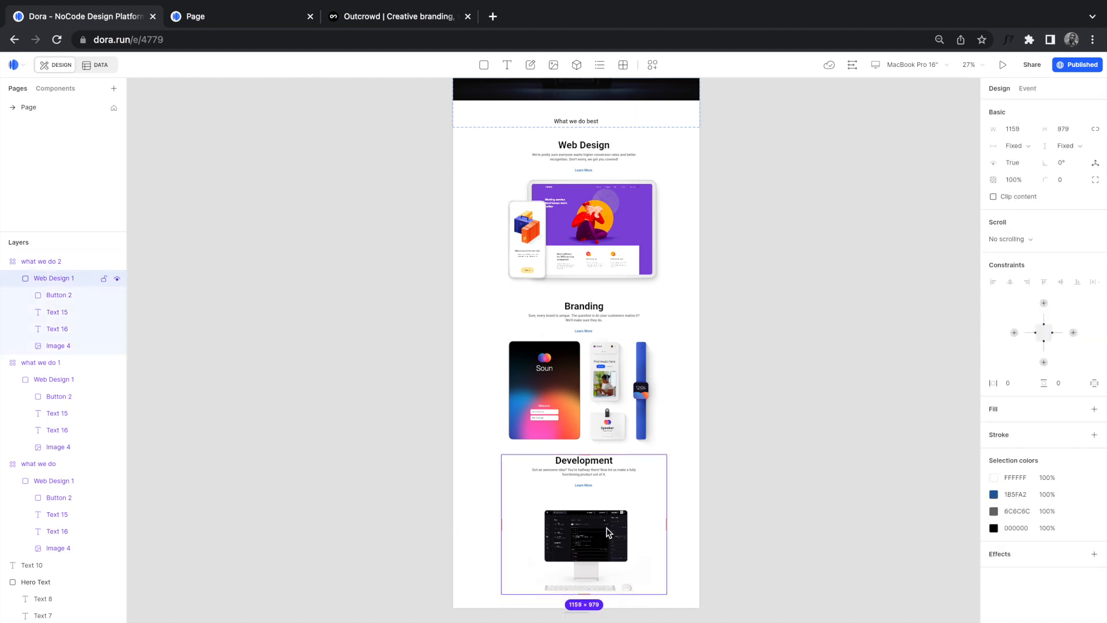
Step: Change the Development monitor image's fit from Contain to Cover
double_click(622, 552)
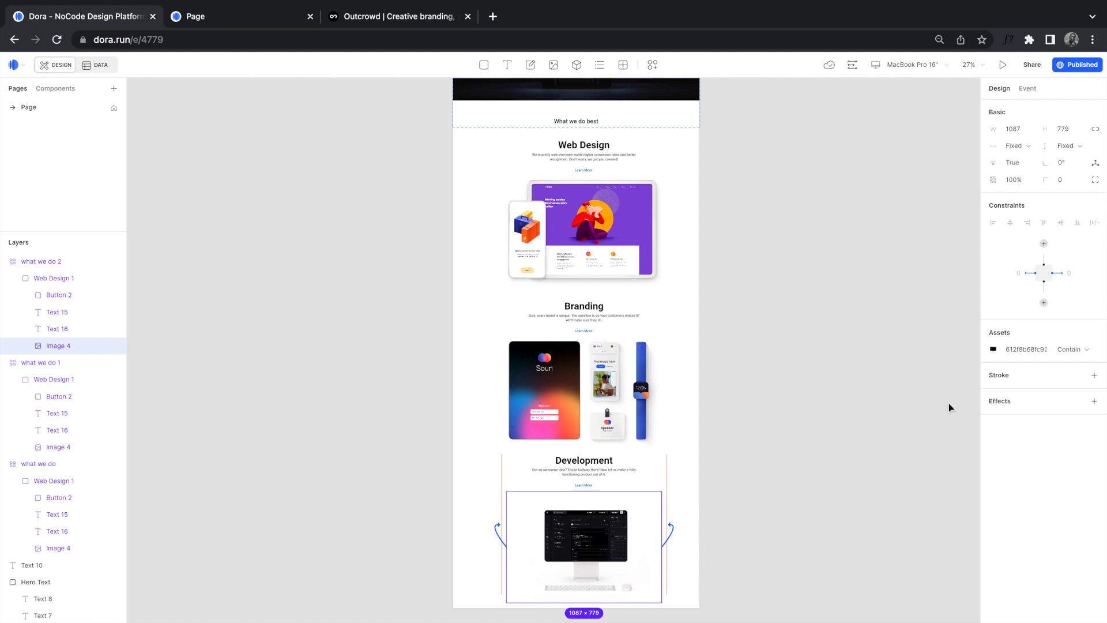
left_click(1071, 349)
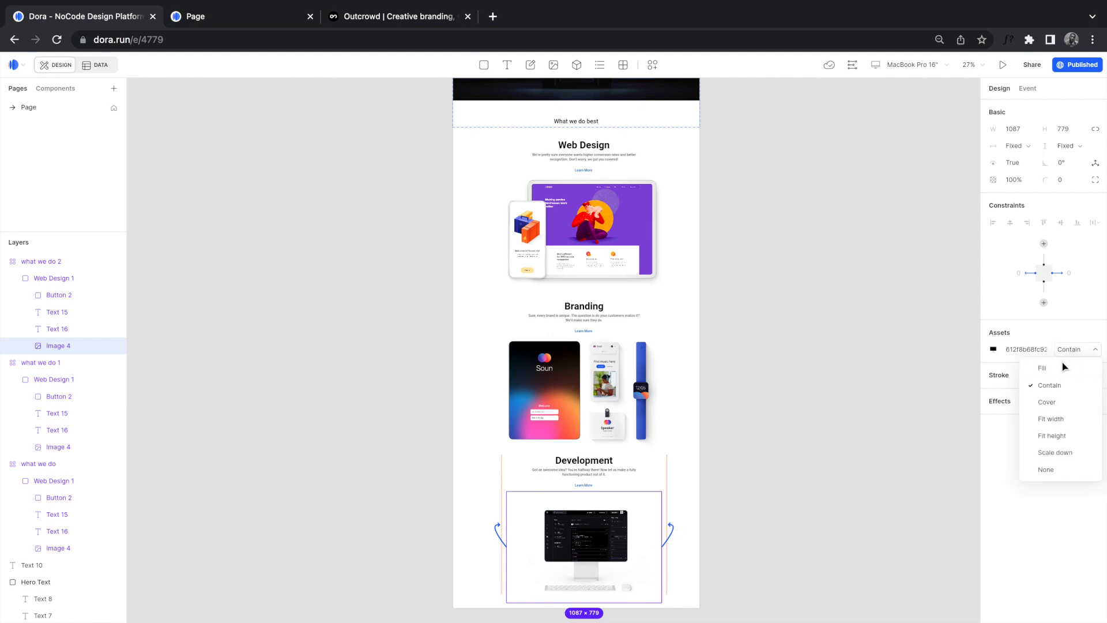
left_click(1056, 402)
left_click(696, 543)
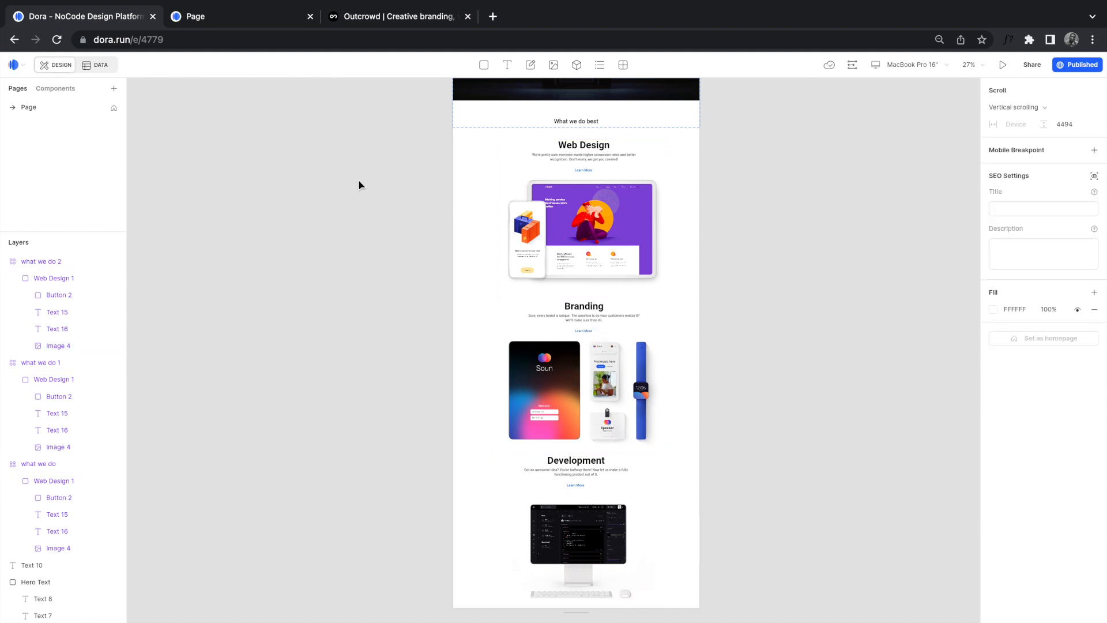
Step: Set the Web Design description paragraph (Text 15) in what we do to width 700
left_click(51, 92)
left_click(57, 129)
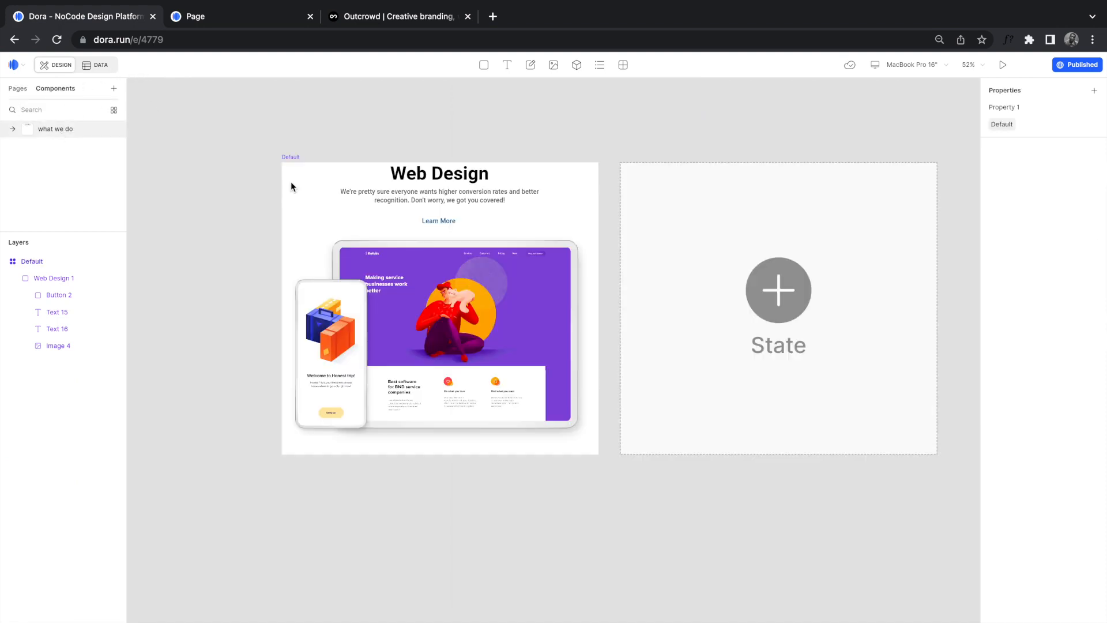
left_click(492, 199)
left_click(490, 195)
double_click(490, 195)
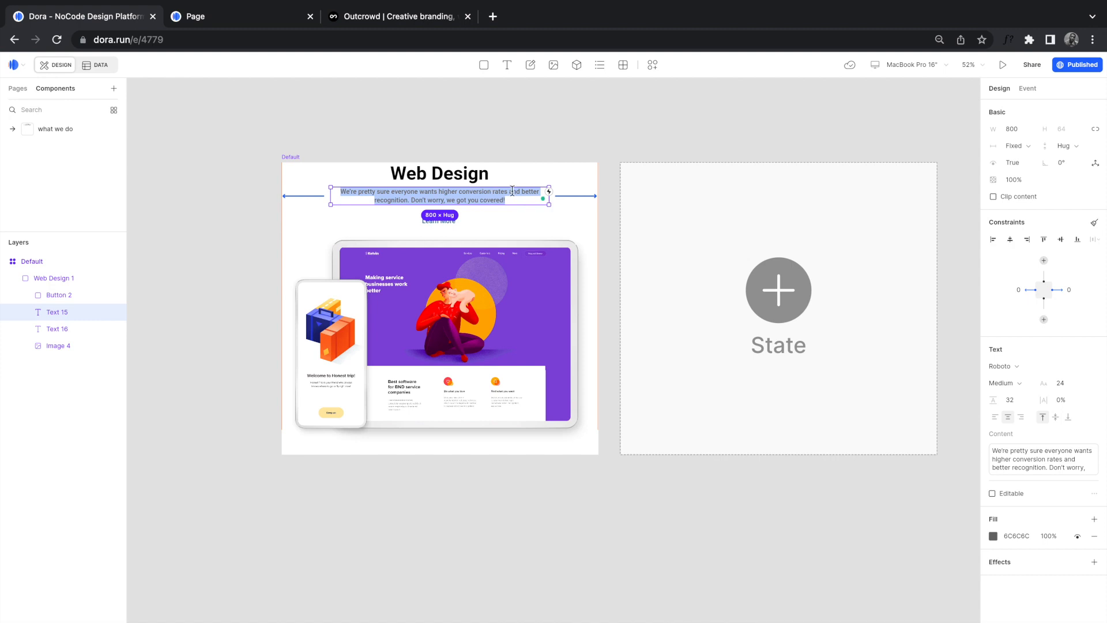
left_click(507, 202)
left_click(507, 202)
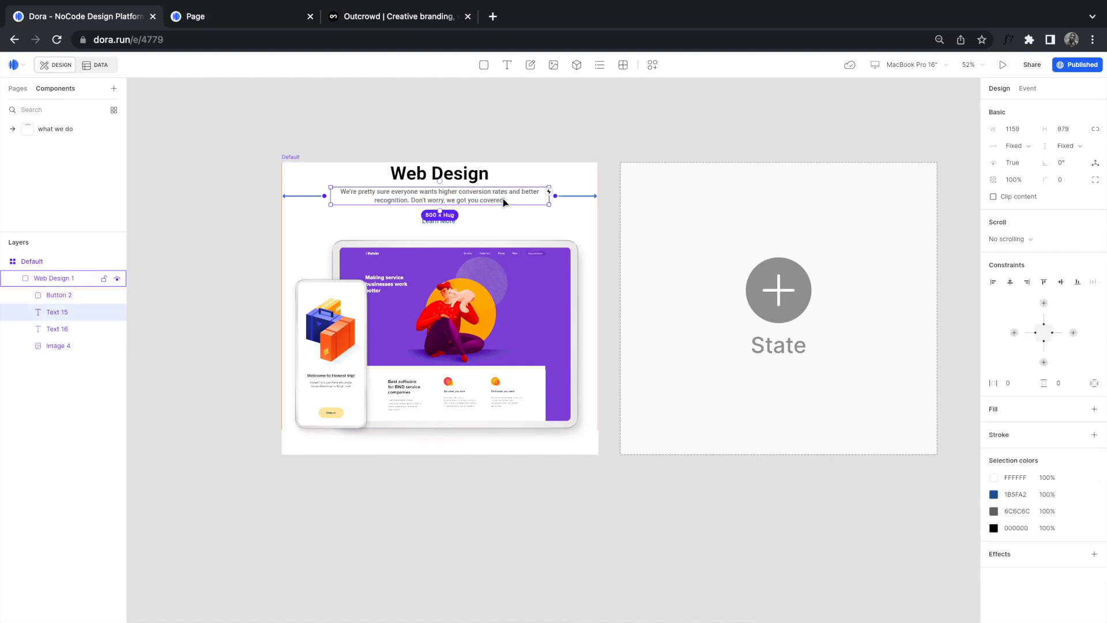
left_click(1013, 130)
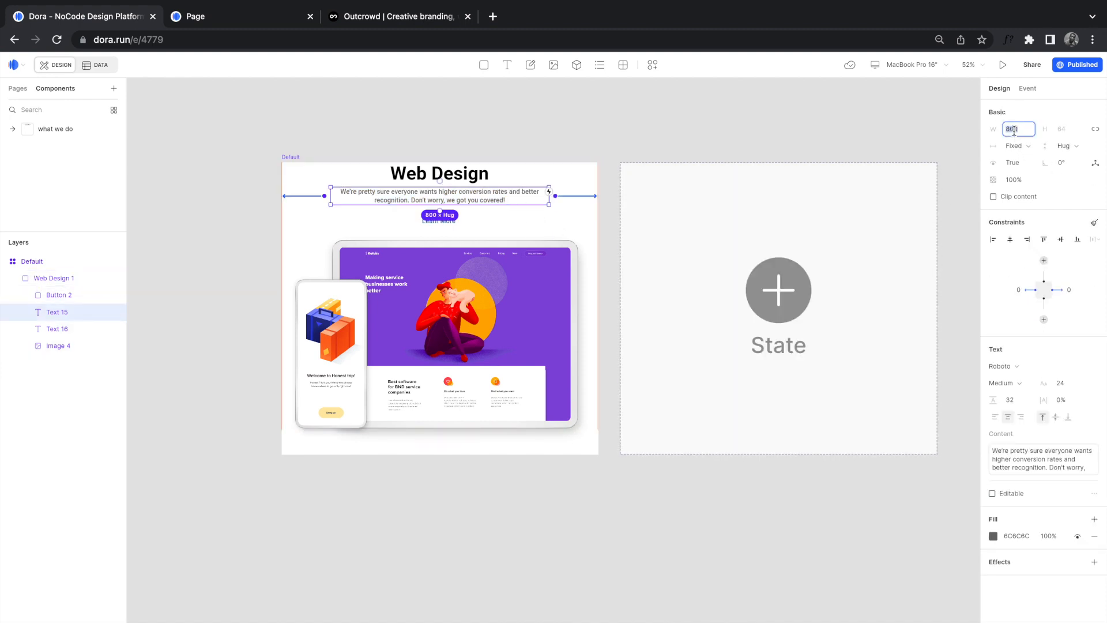
key("Return")
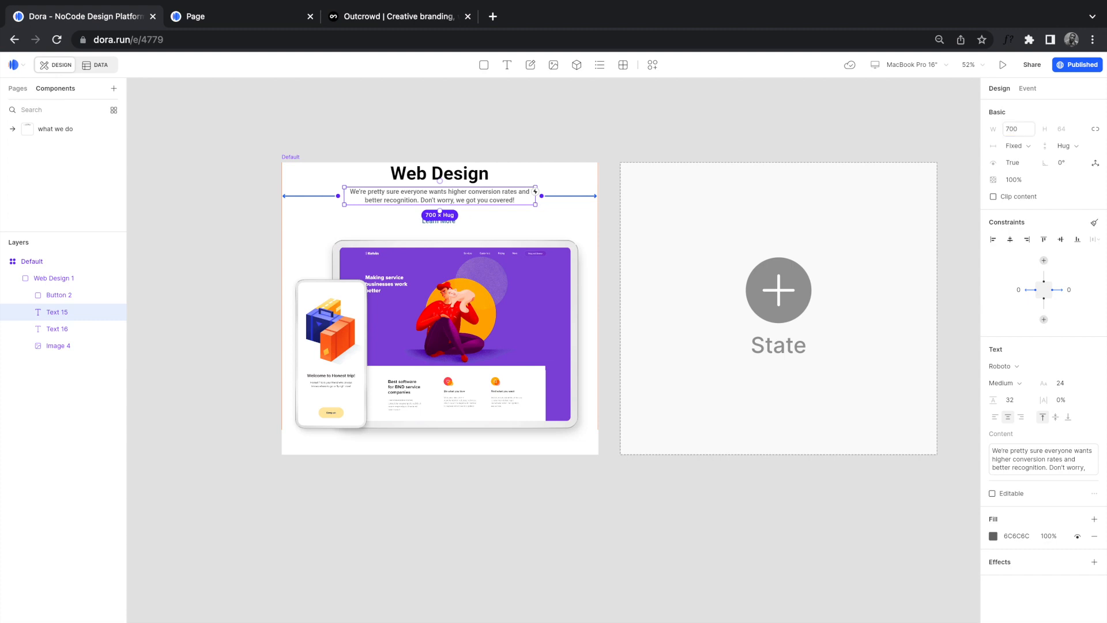
left_click(504, 136)
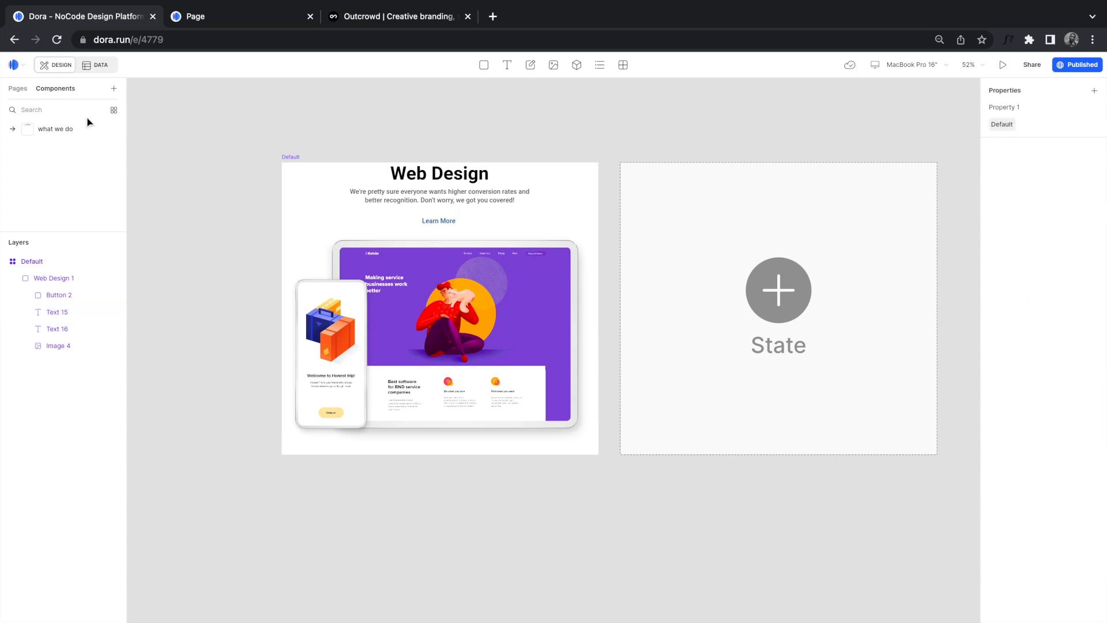
left_click(18, 88)
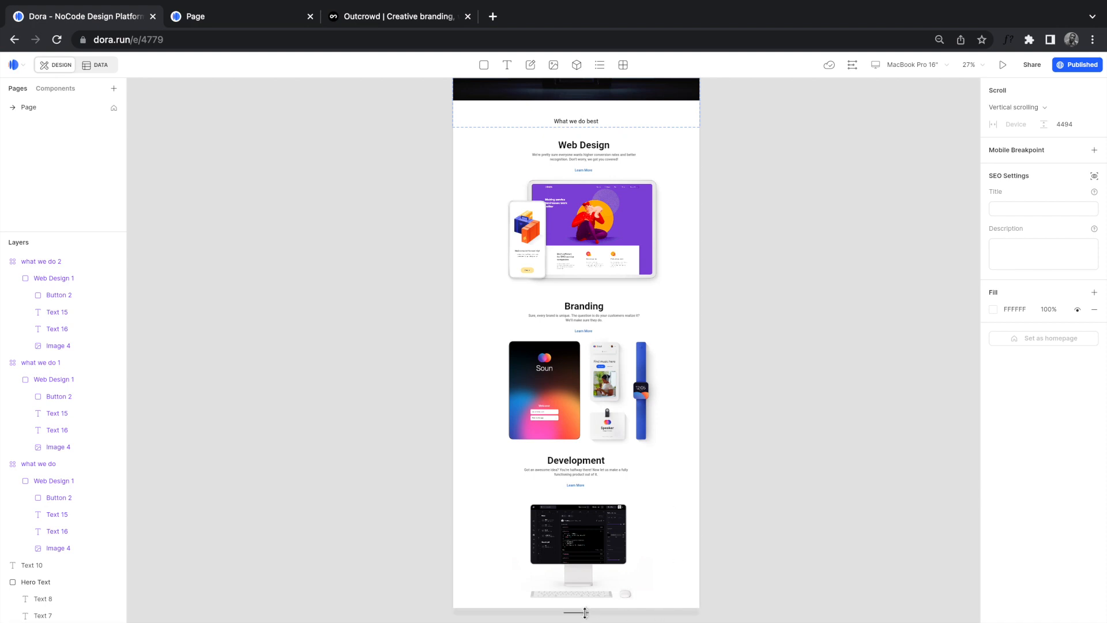
Step: Select the Web Design, Branding and Development sections and distribute them evenly top to bottom
scroll(576, 608, "down", 2)
scroll(585, 612, "down", 4)
left_click_drag(556, 495, 555, 622)
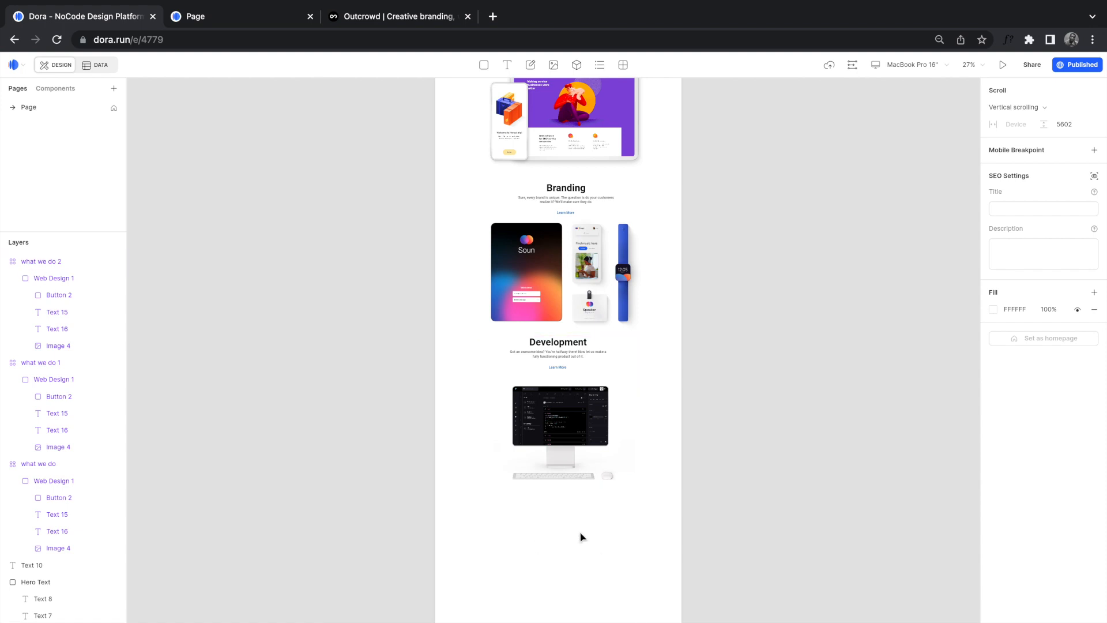
left_click(589, 405)
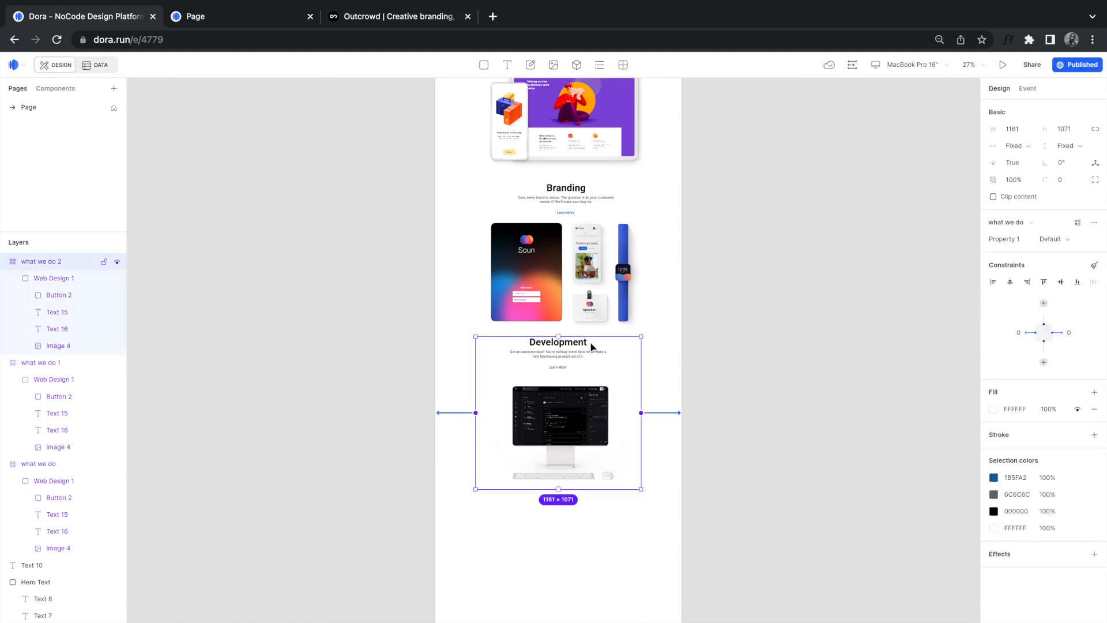
left_click(583, 294)
left_click(585, 132)
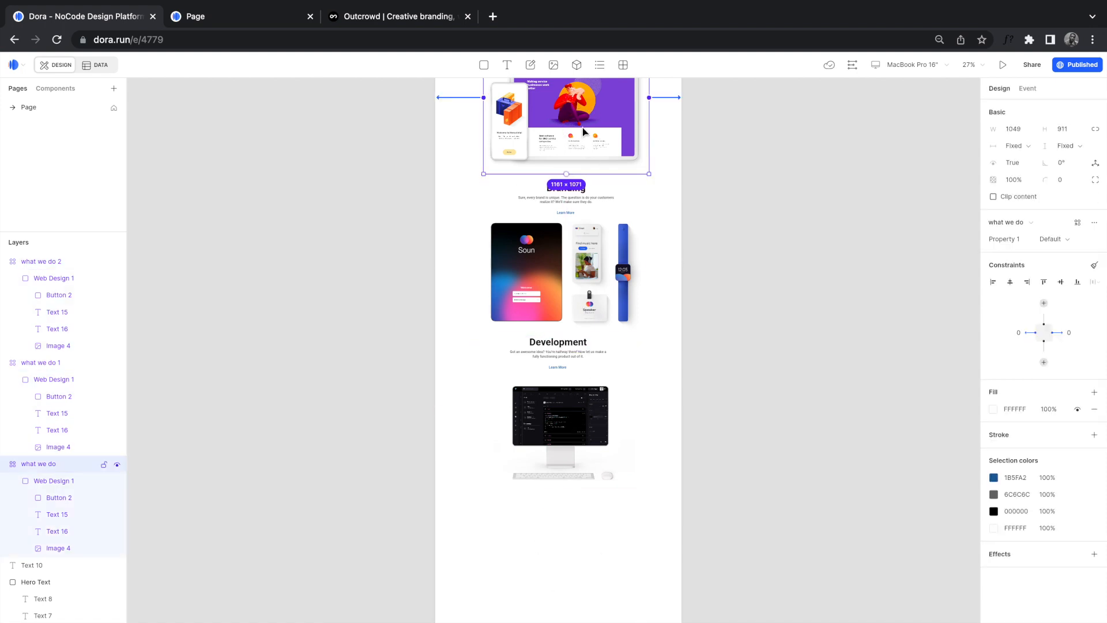
left_click(578, 287)
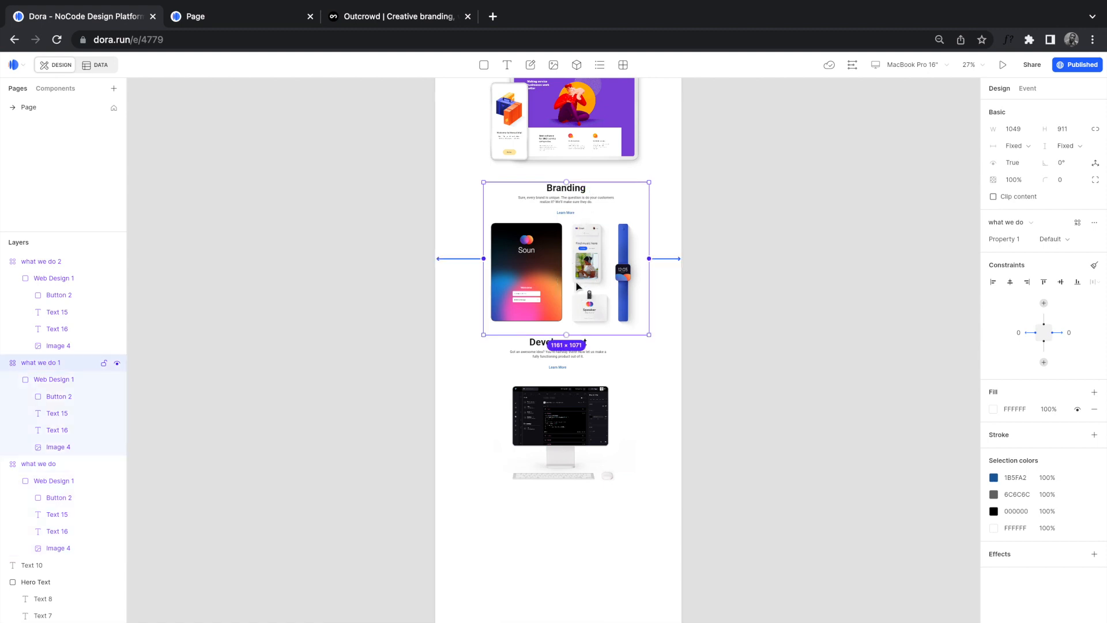
left_click(579, 411)
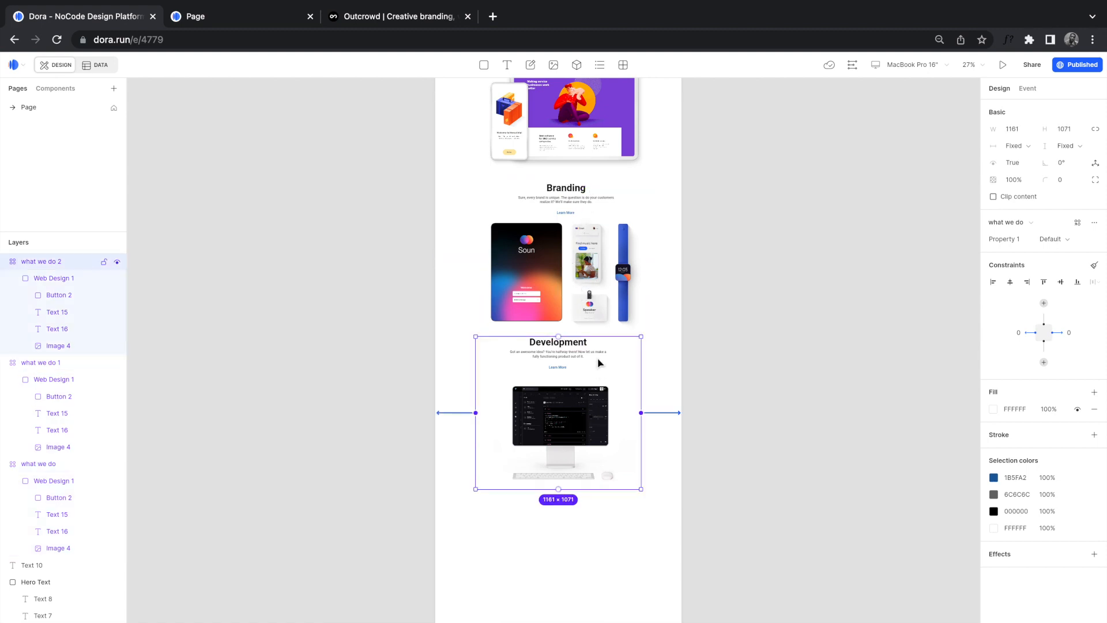
left_click(581, 268, "shift")
left_click(576, 136, "shift")
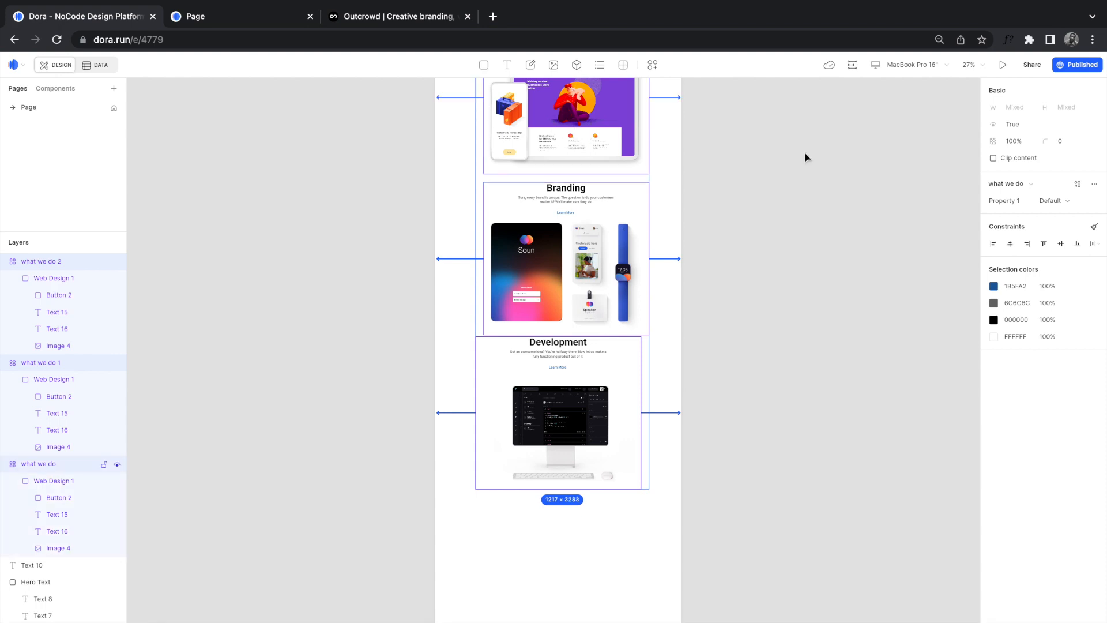
left_click(1093, 247)
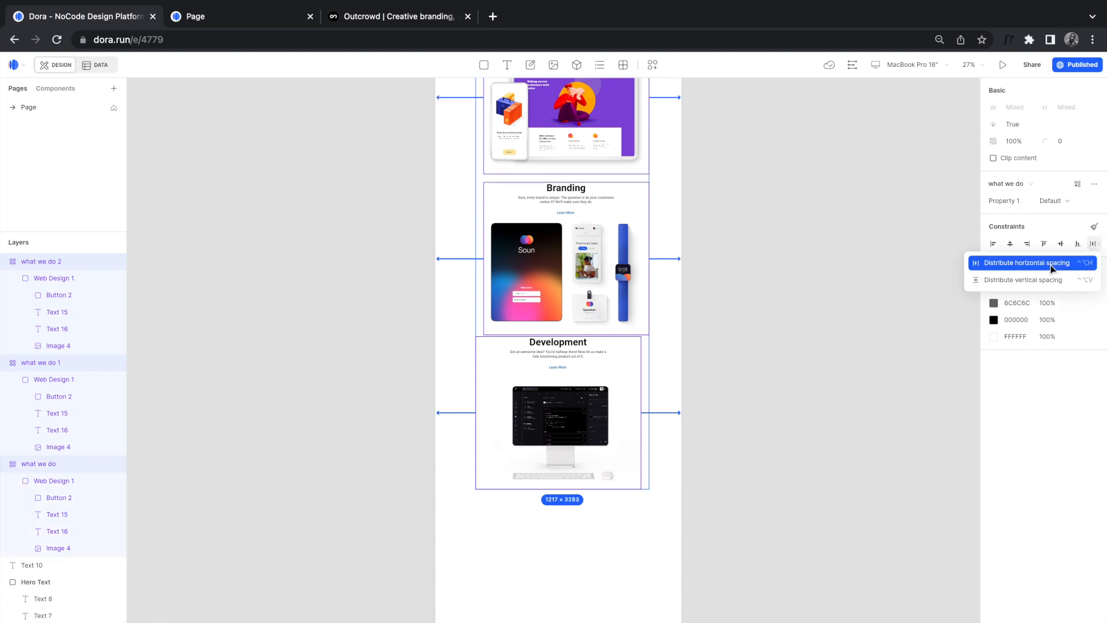
left_click(1018, 281)
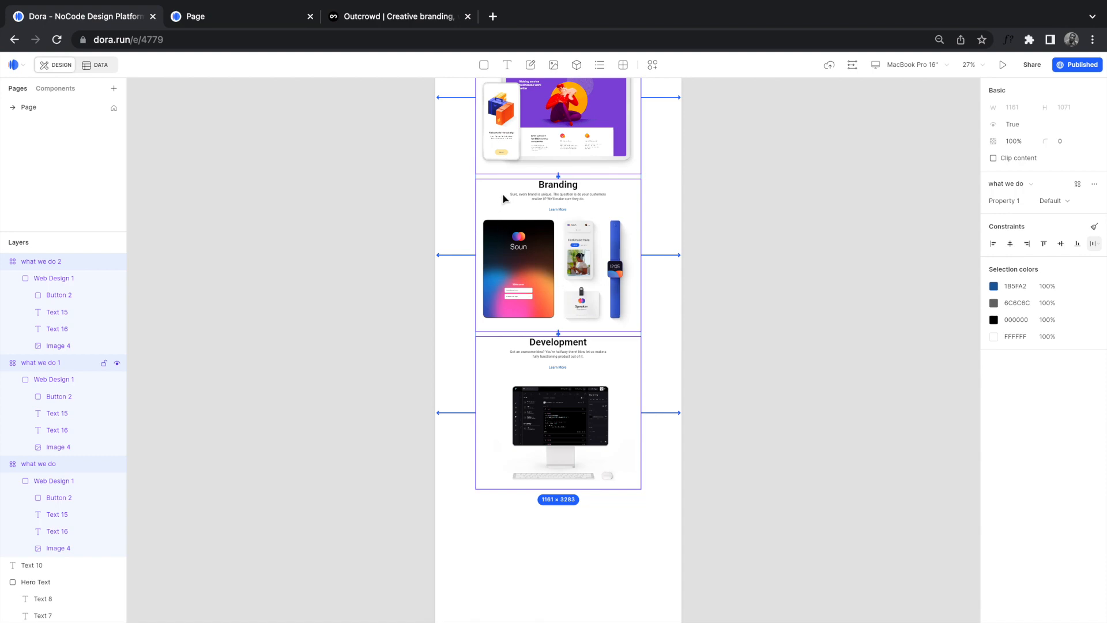
Step: Drag the top spacing above Branding from 91 up to 150
scroll(503, 198, "up", 5)
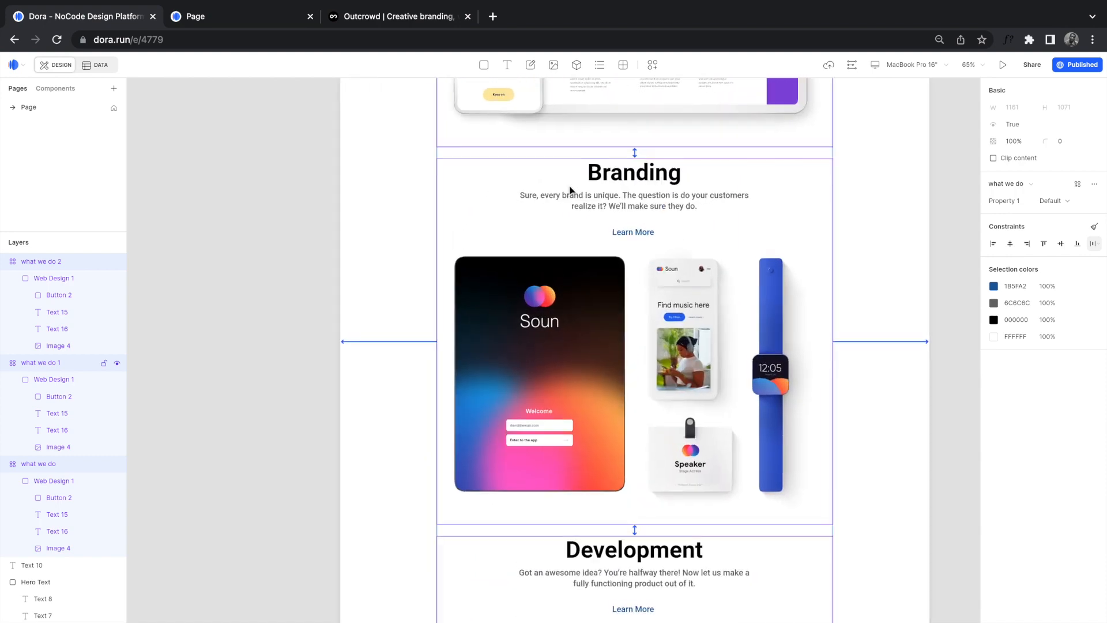
scroll(672, 143, "up", 8)
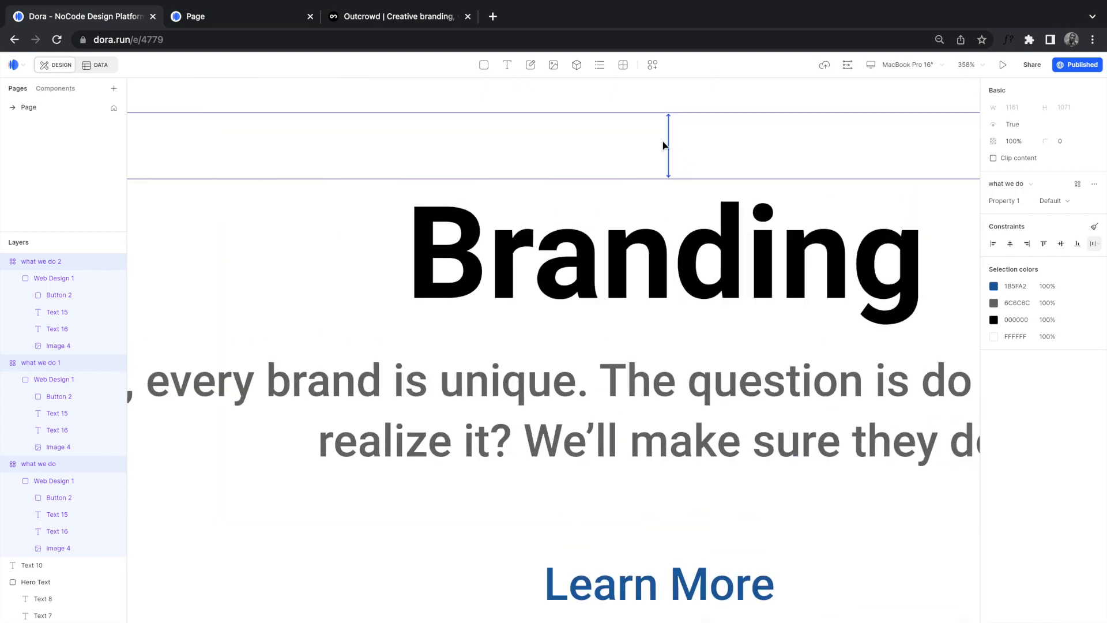
scroll(668, 170, "down", 10)
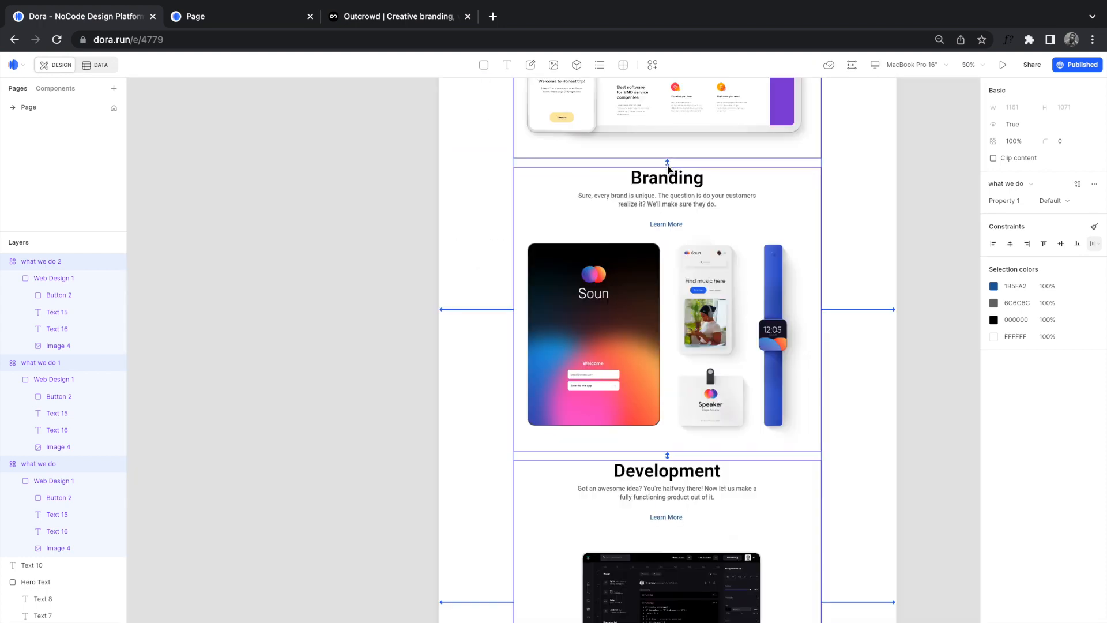
scroll(667, 173, "up", 1)
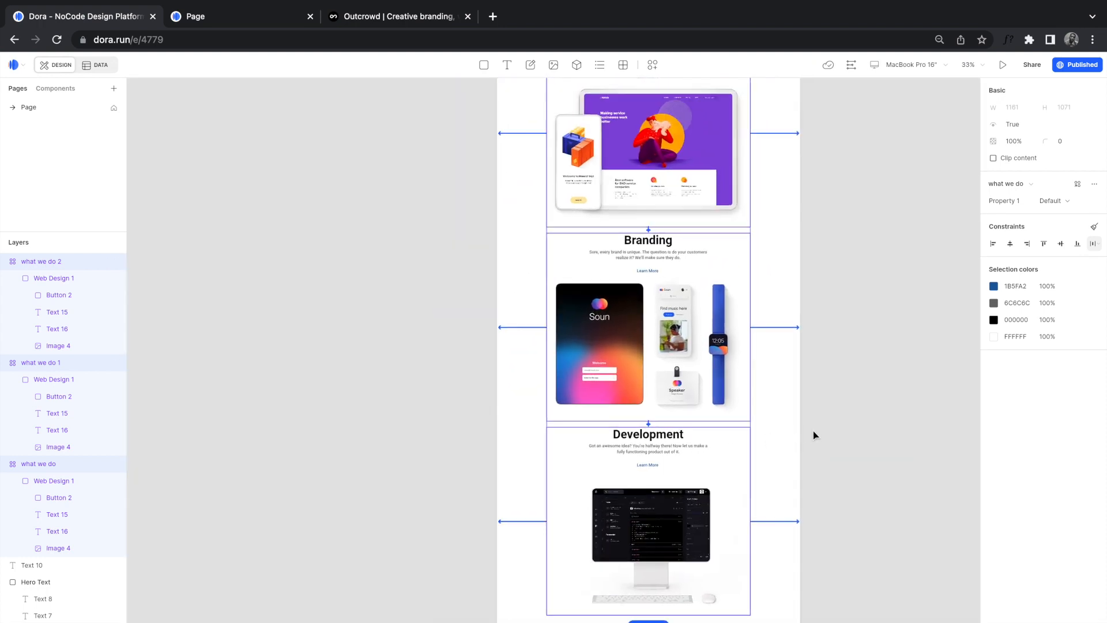
scroll(807, 479, "right", 2)
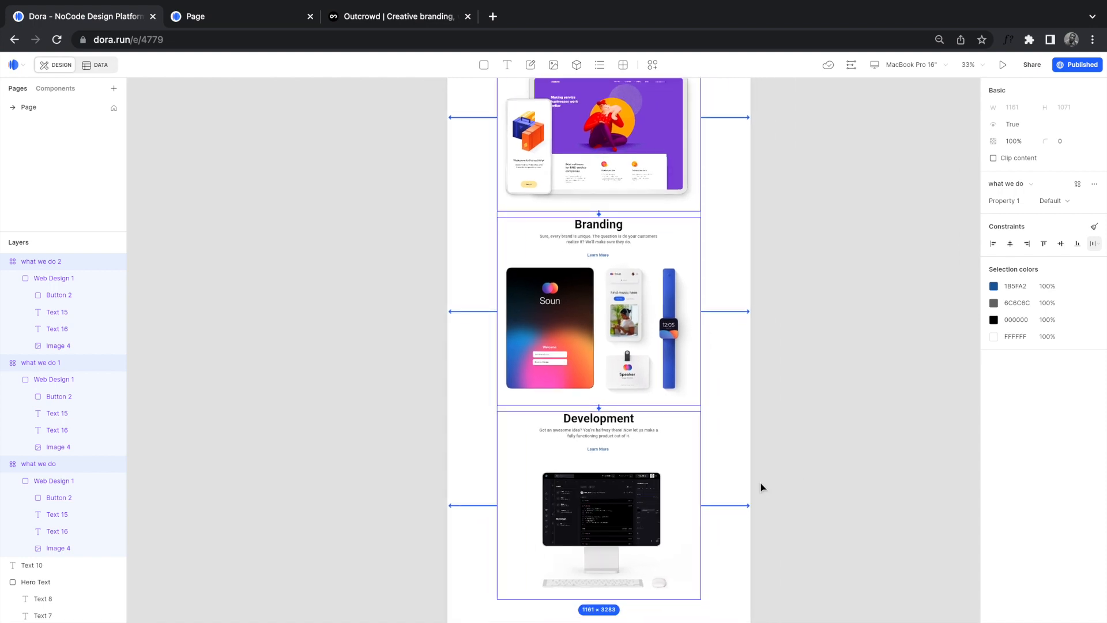
left_click(634, 503)
scroll(628, 502, "up", 1)
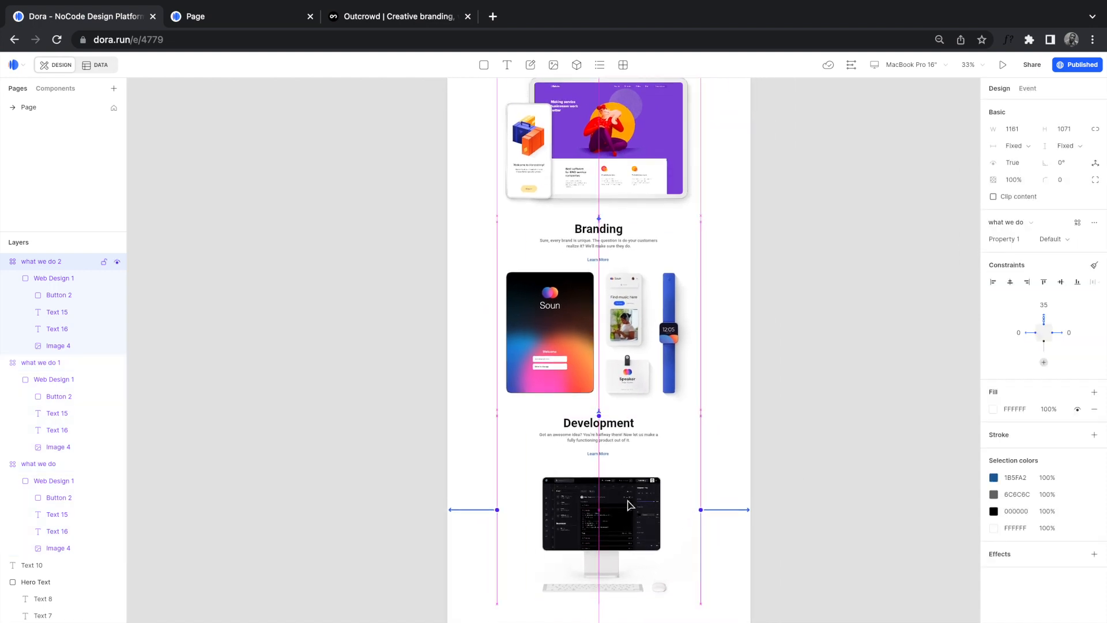
scroll(600, 241, "up", 10)
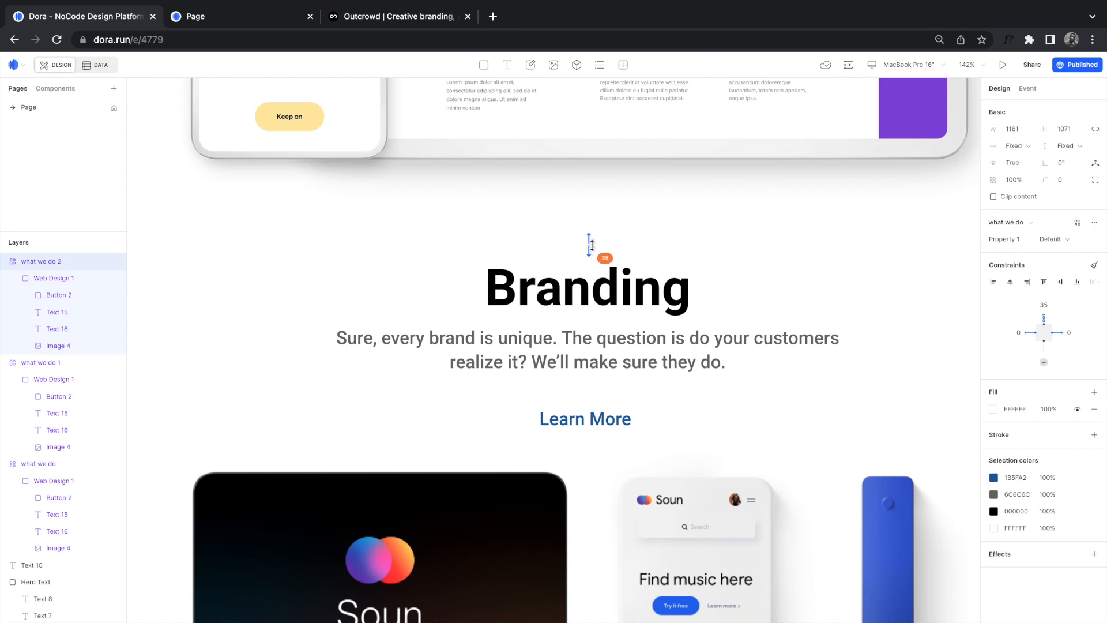
left_click(591, 245)
left_click_drag(593, 265, 593, 287)
scroll(667, 377, "down", 5)
scroll(667, 378, "down", 3)
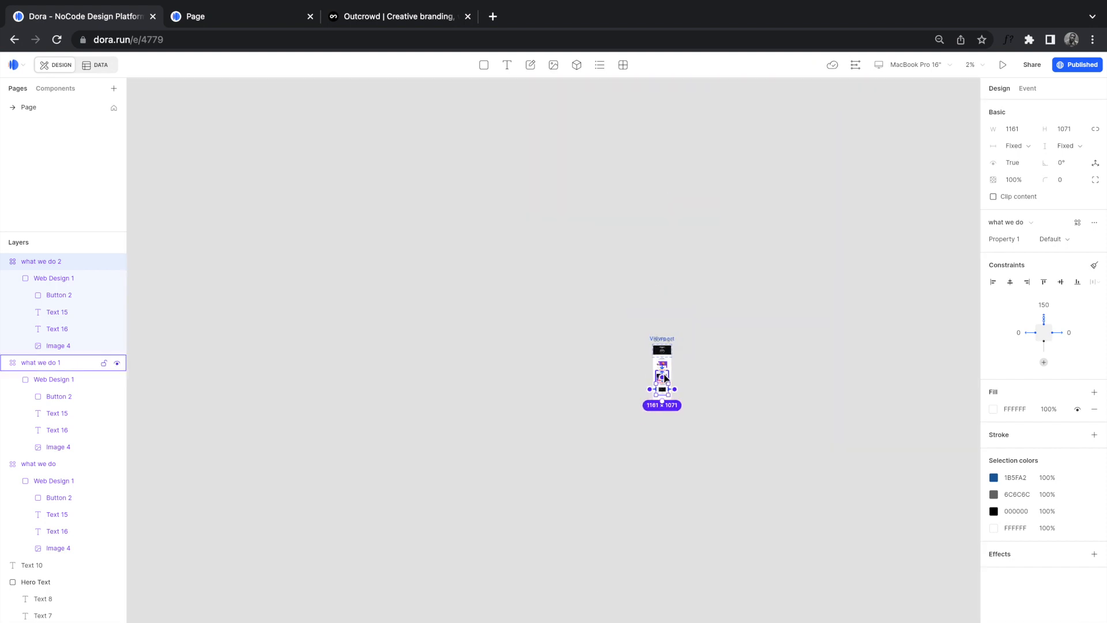
scroll(665, 379, "up", 10)
scroll(665, 379, "left", 6)
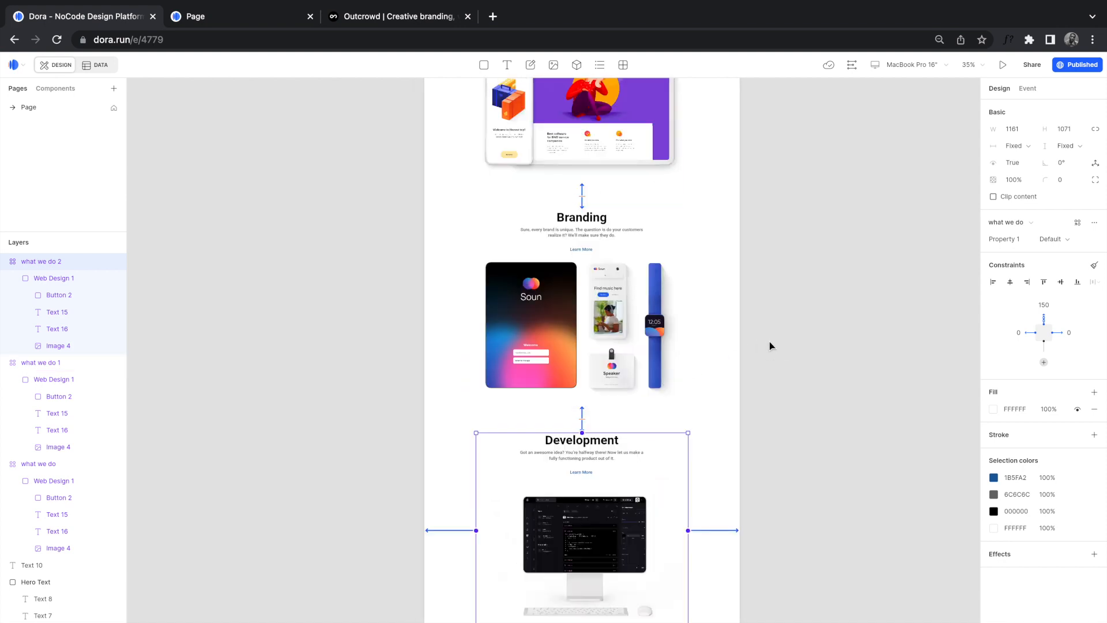
left_click(769, 342)
left_click(359, 17)
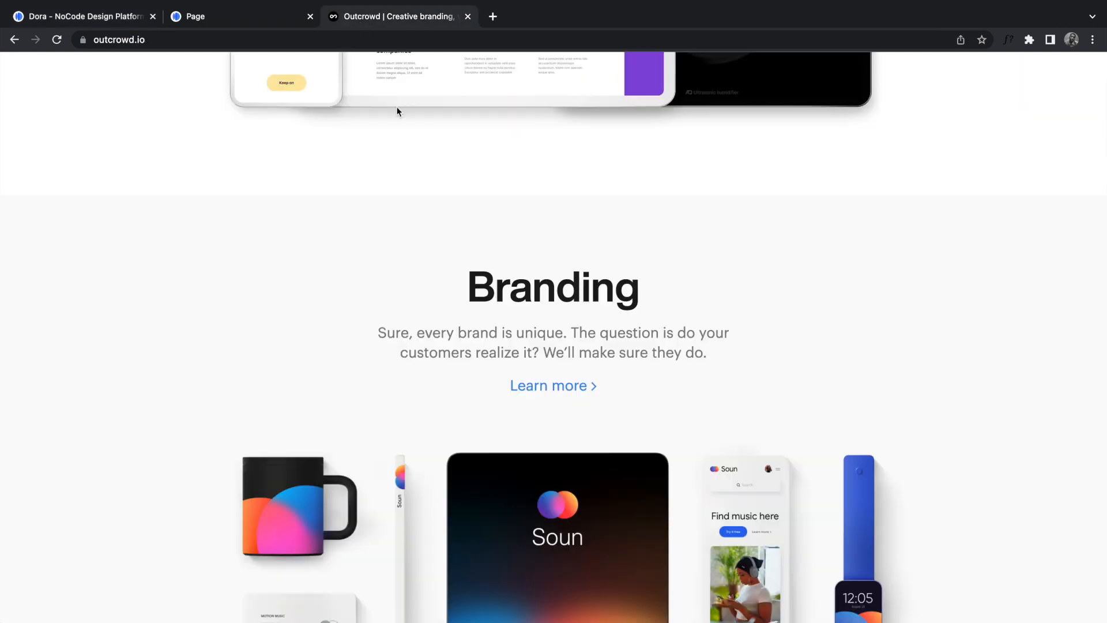
scroll(462, 427, "down", 4)
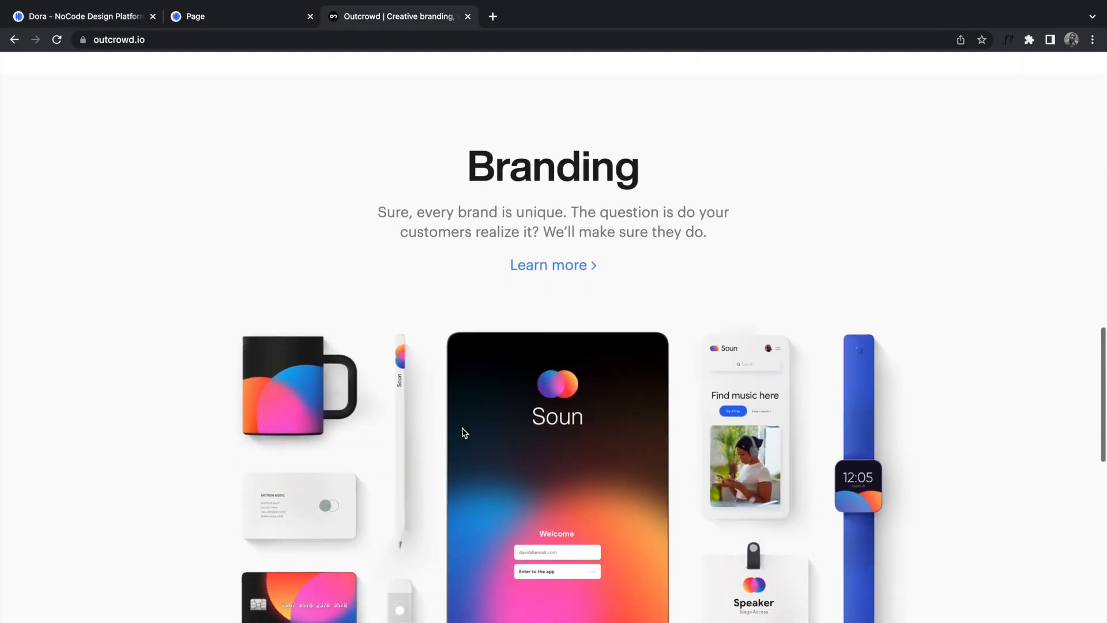
scroll(462, 429, "up", 5)
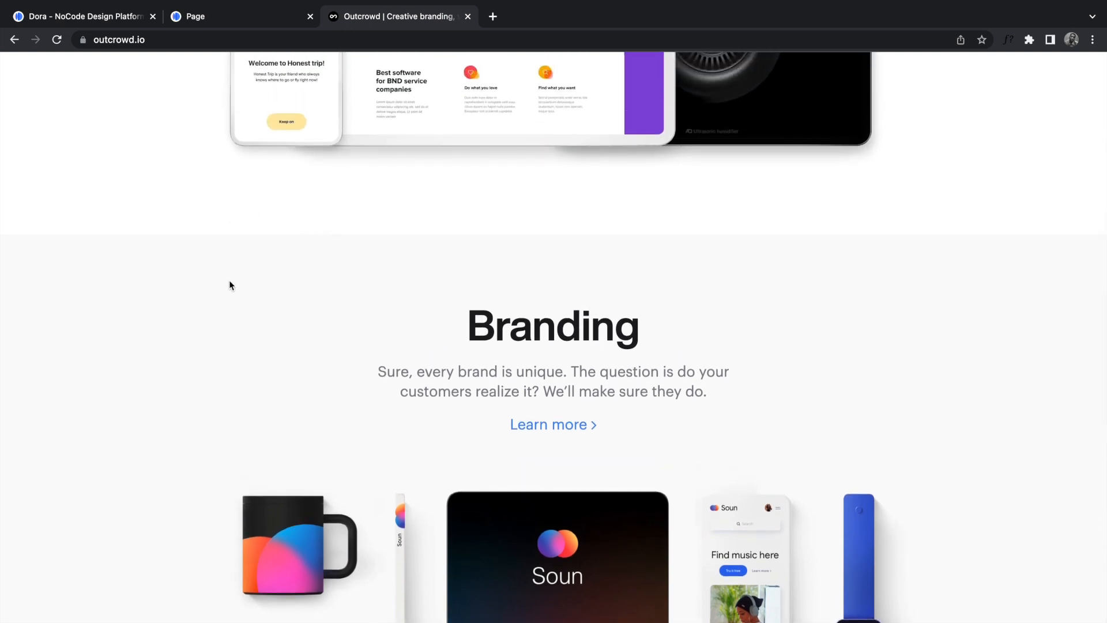
left_click(78, 18)
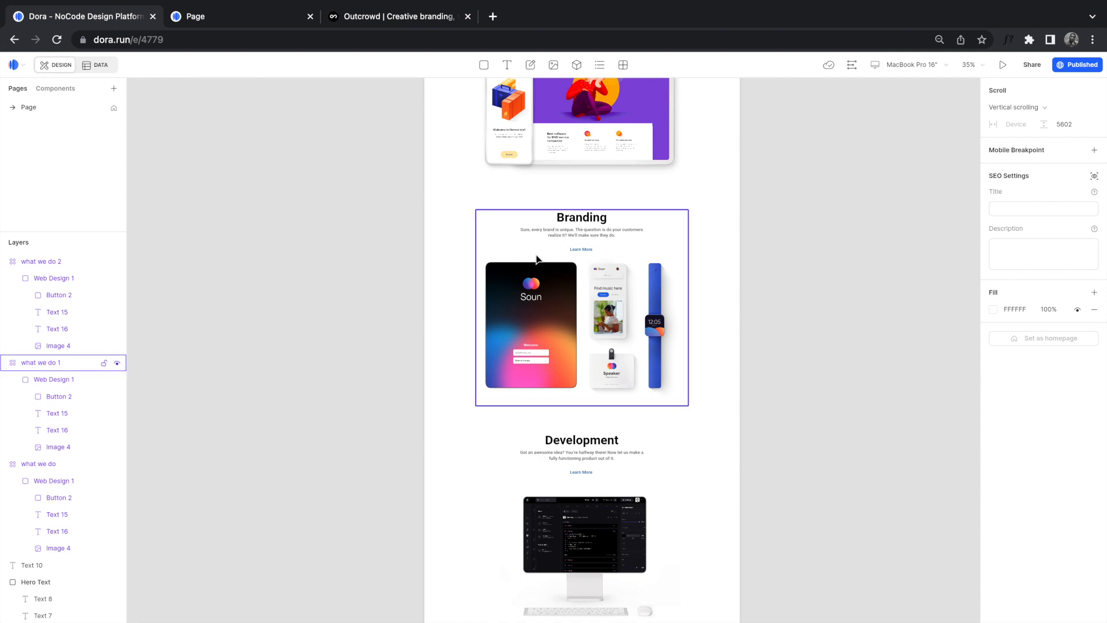
Step: Wrap the Branding section in a container widened to 1728 and centre it horizontally
left_click(563, 284)
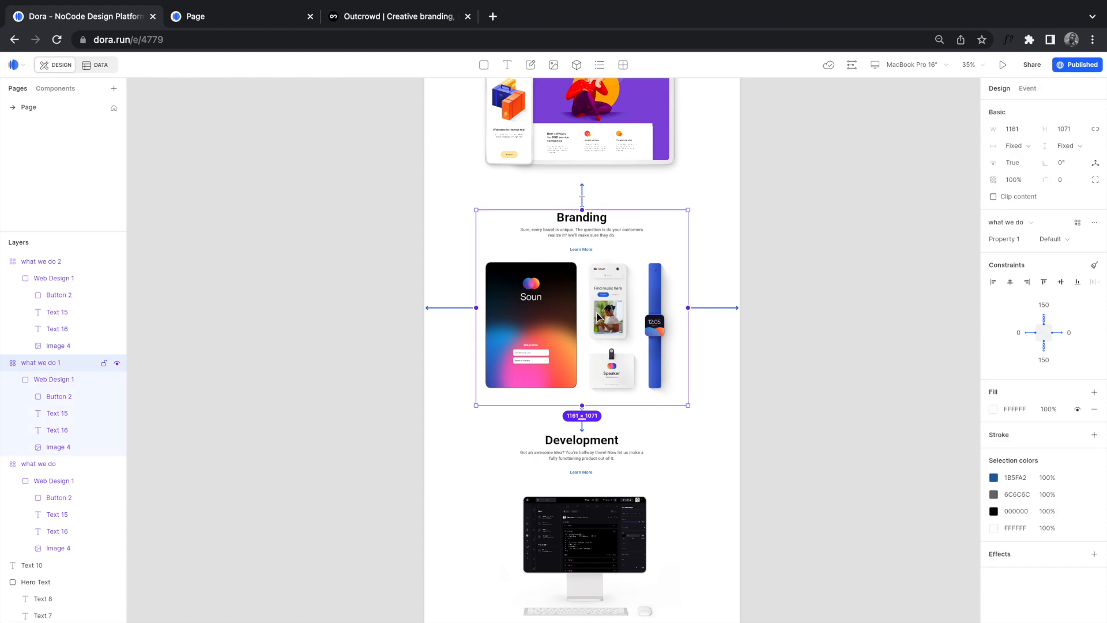
key("ctrl+alt+g")
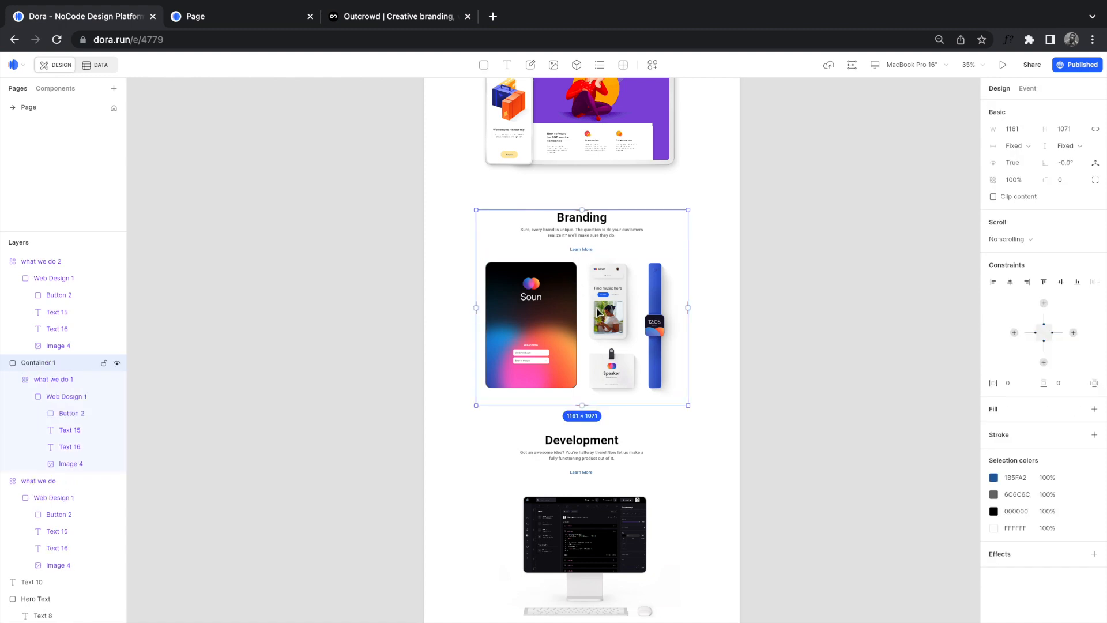
left_click_drag(477, 233, 425, 233)
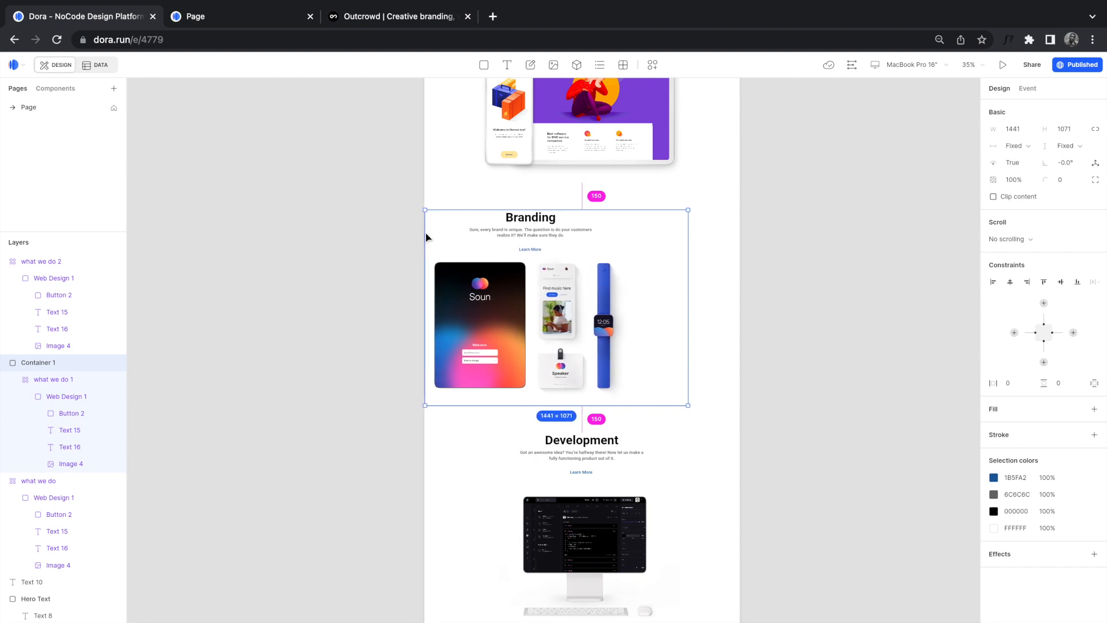
left_click(1012, 131)
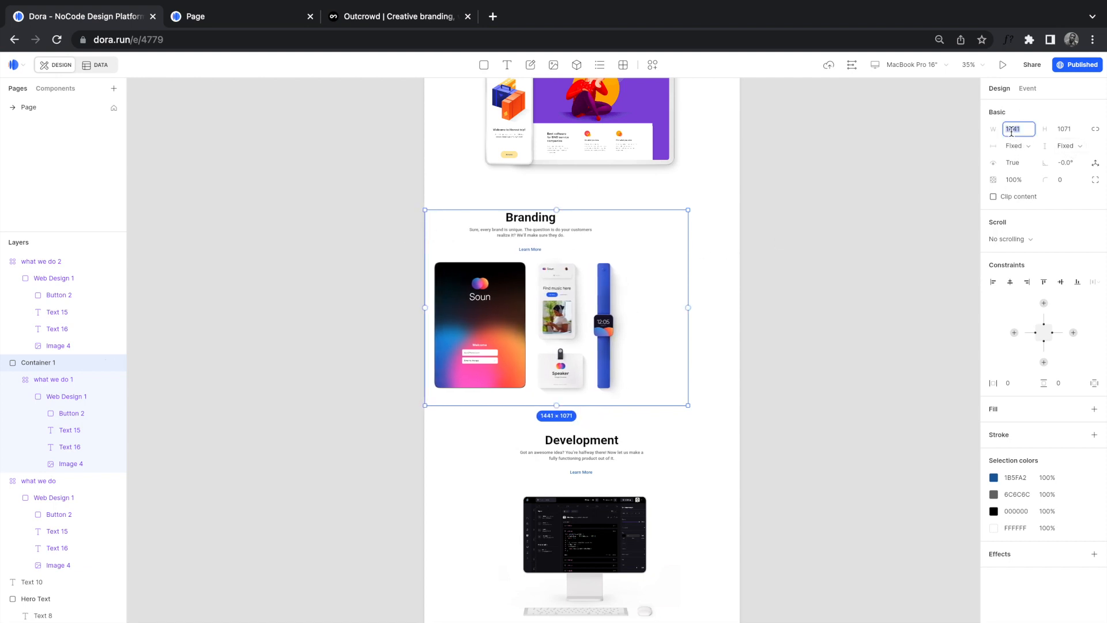
type("1440")
key("Return")
left_click_drag(686, 248, 741, 245)
left_click(1020, 128)
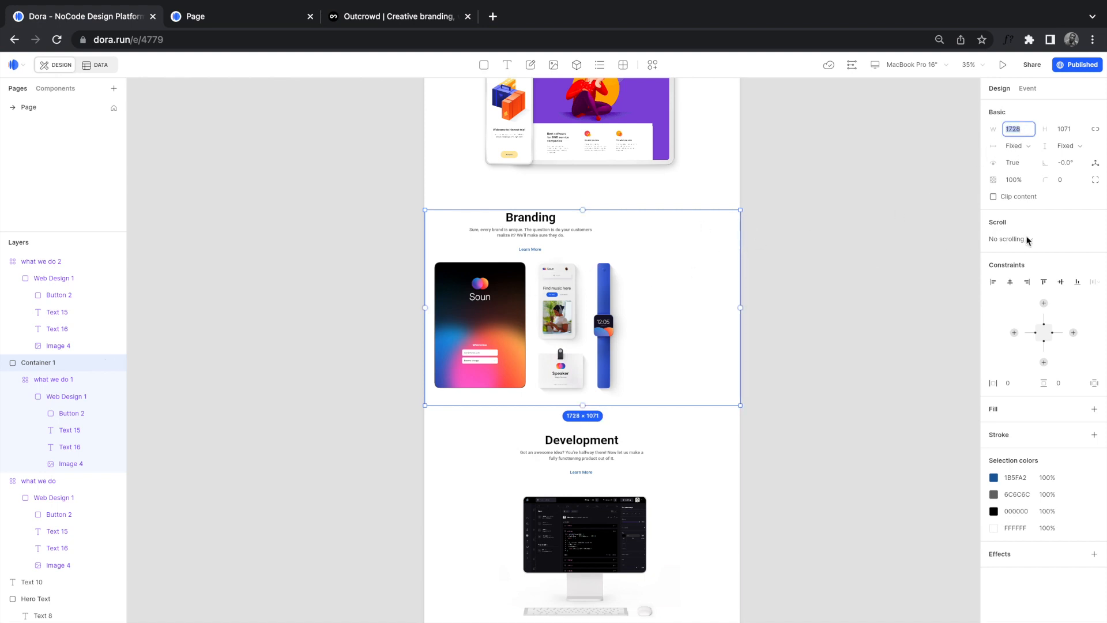
left_click(537, 301)
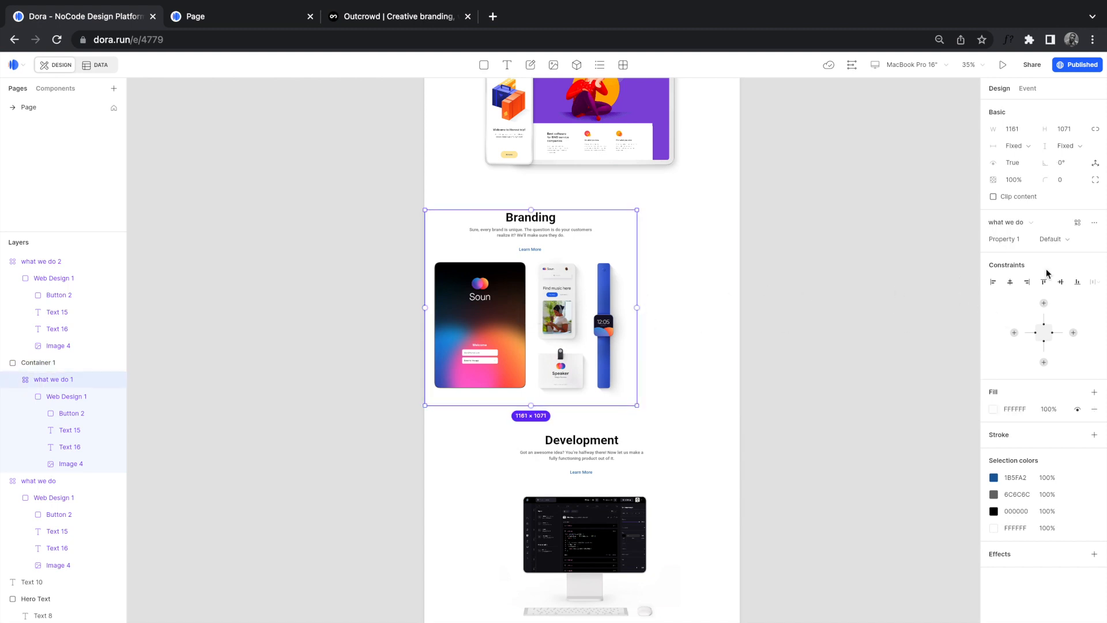
left_click(1010, 282)
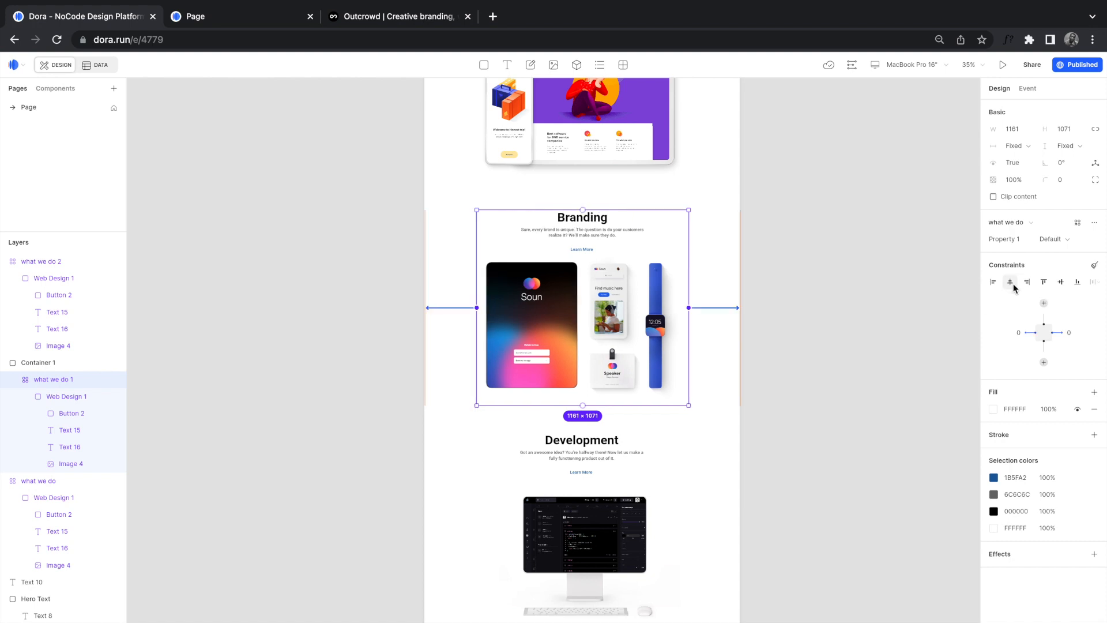
Step: Give the container a light grey F2F2F2 fill sampled from the canvas
left_click(708, 265)
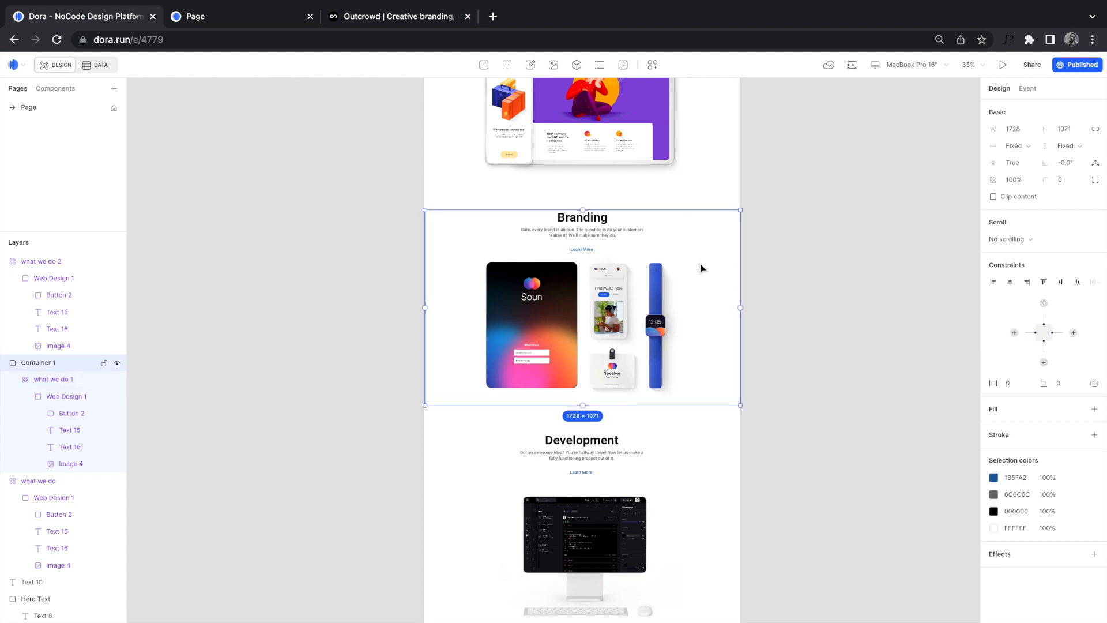
left_click(1094, 409)
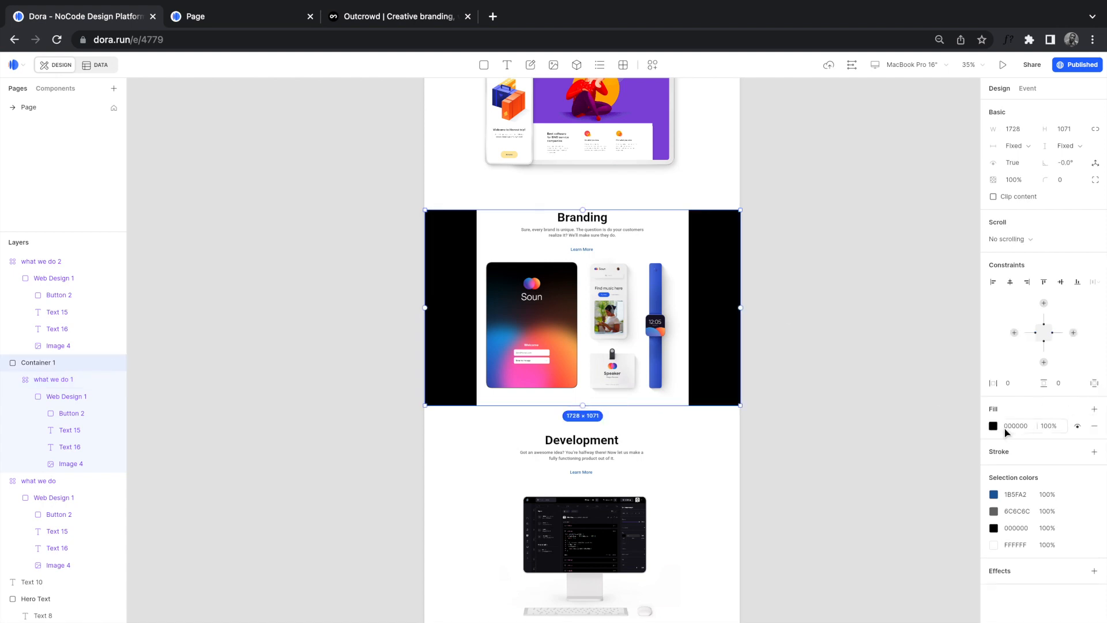
left_click(993, 426)
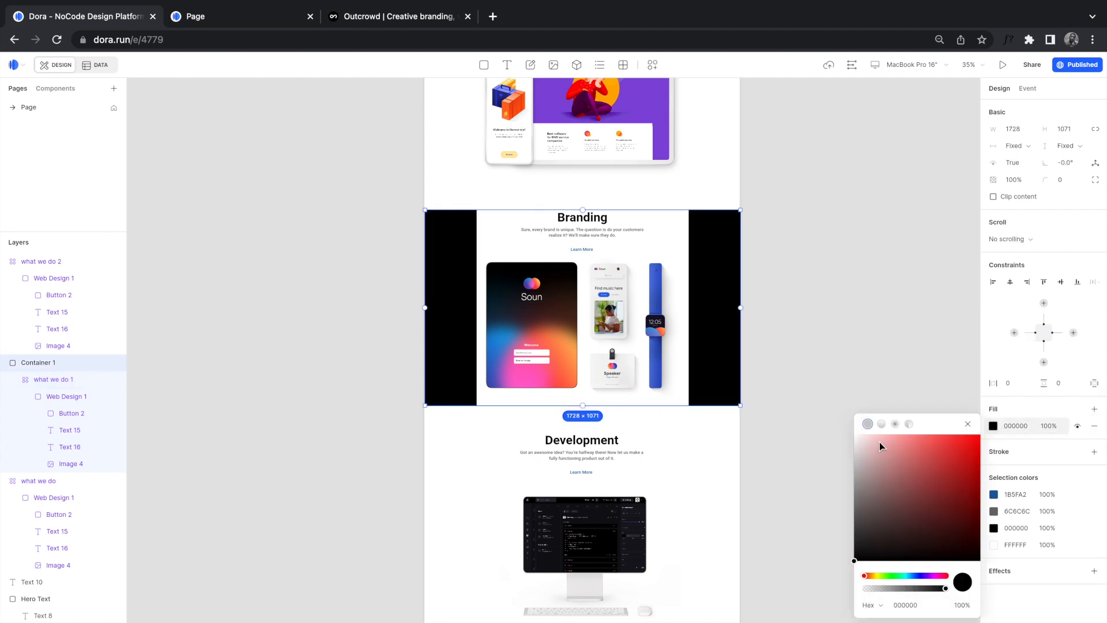
left_click(869, 427)
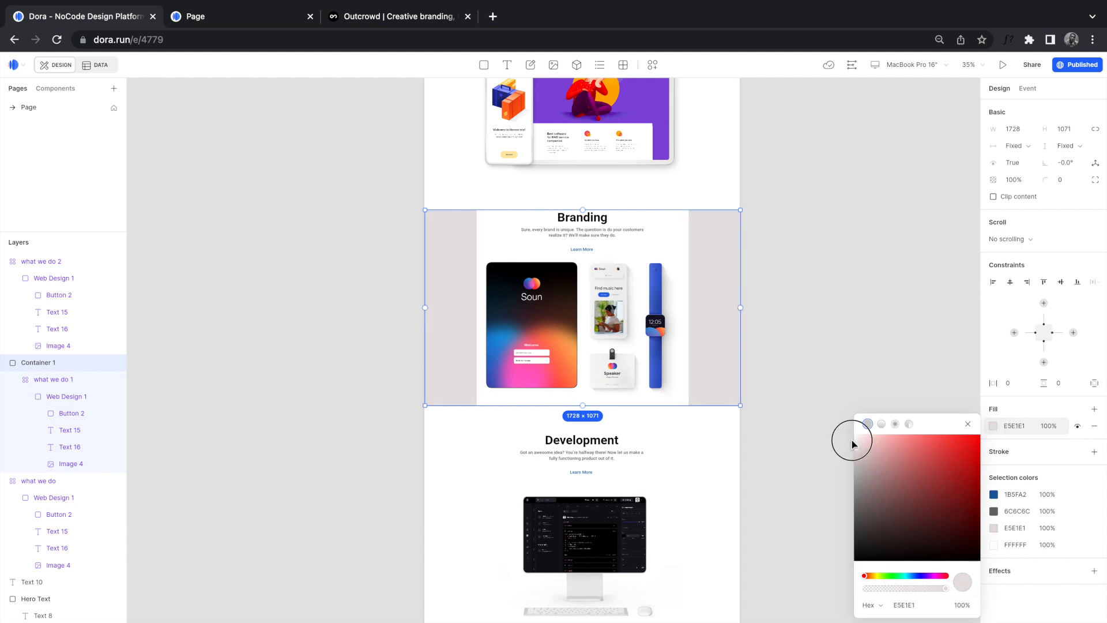
left_click(645, 248)
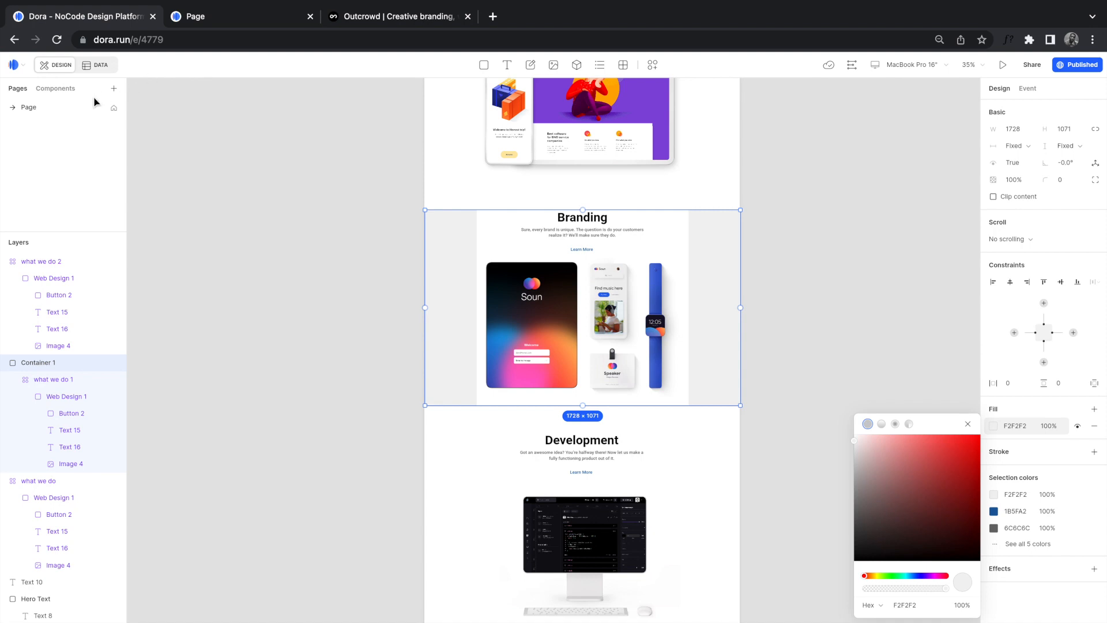
left_click(670, 242)
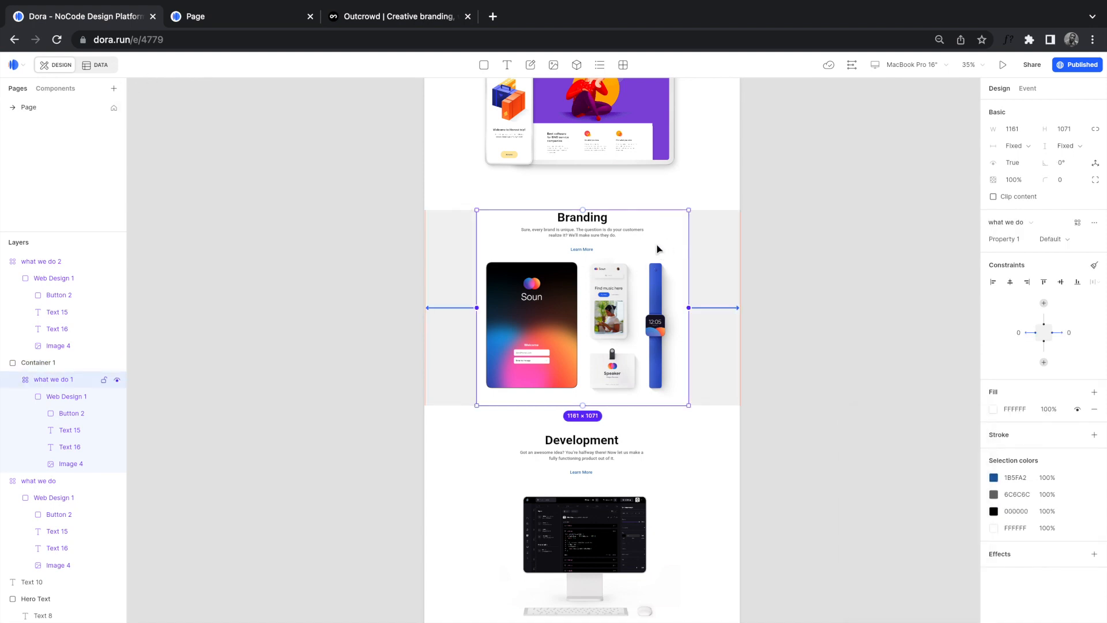
scroll(658, 248, "up", 5)
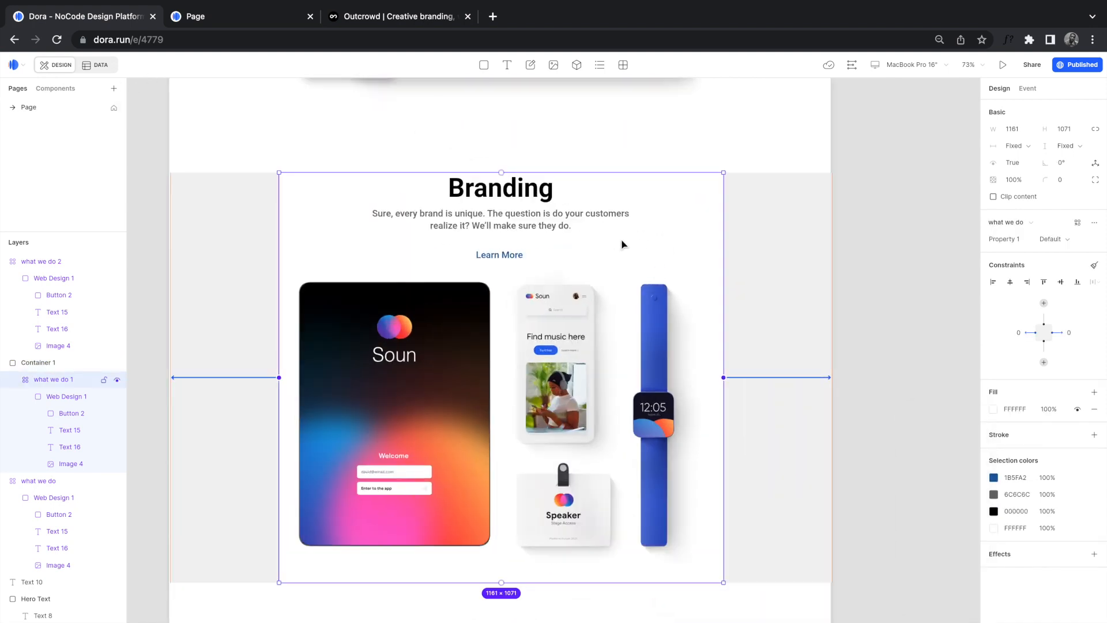
Step: Delete the white FFFFFF fill from the what we do Default frame, then return to Pages
left_click(58, 90)
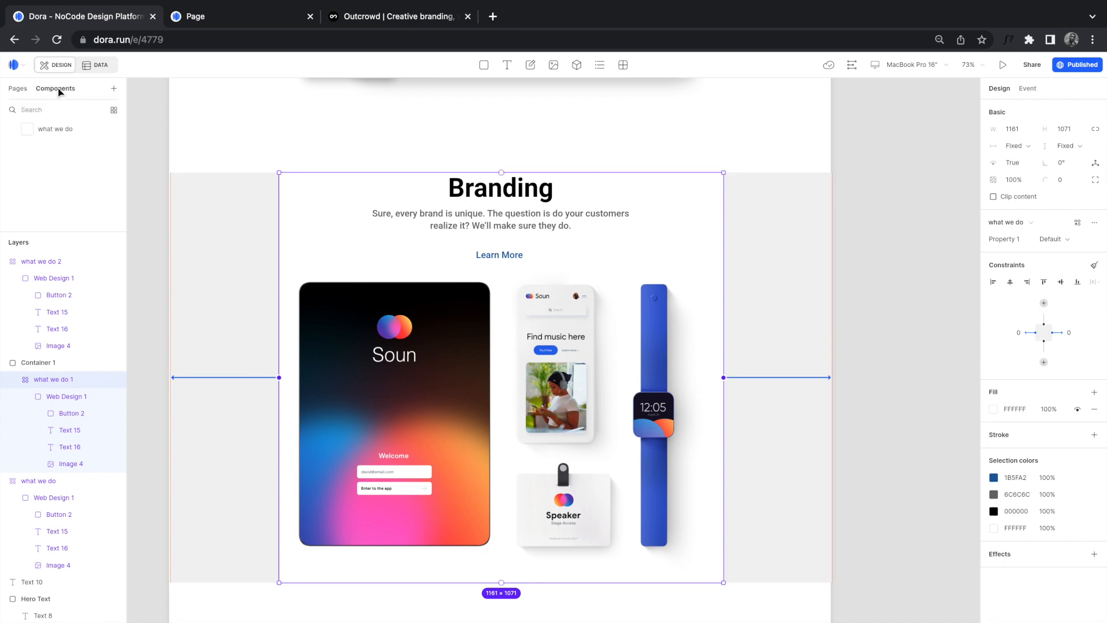
double_click(61, 129)
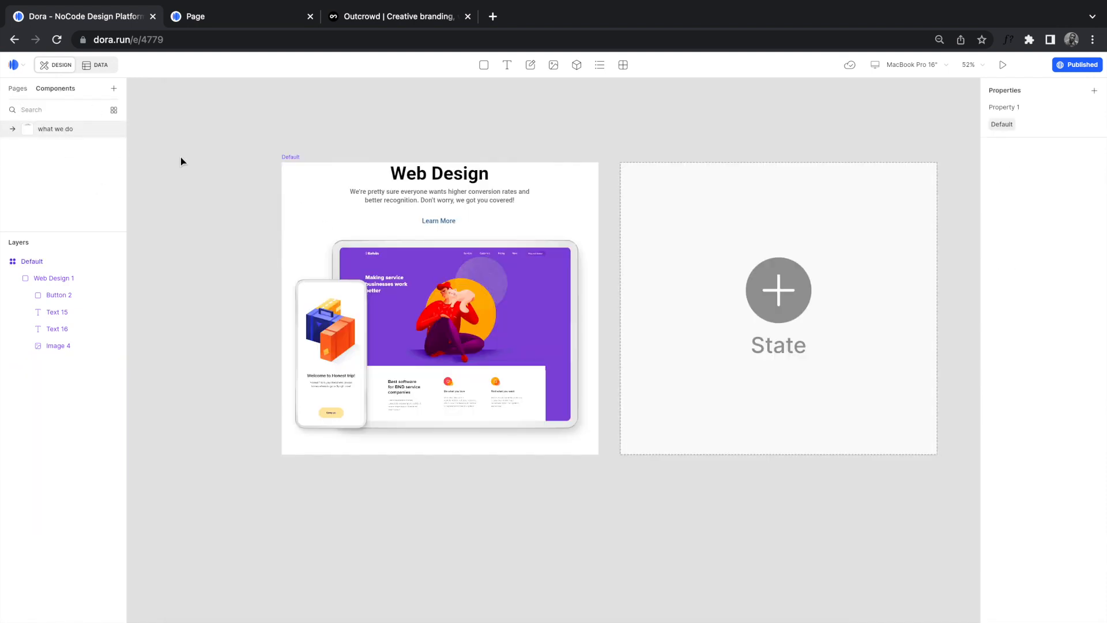
left_click(311, 192)
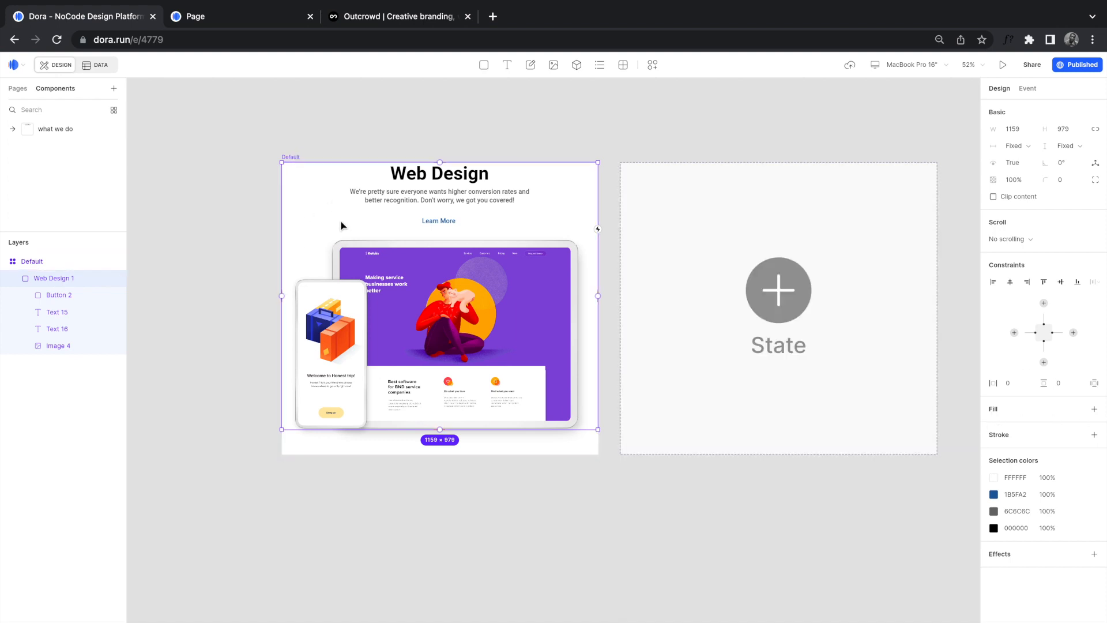
left_click(486, 438)
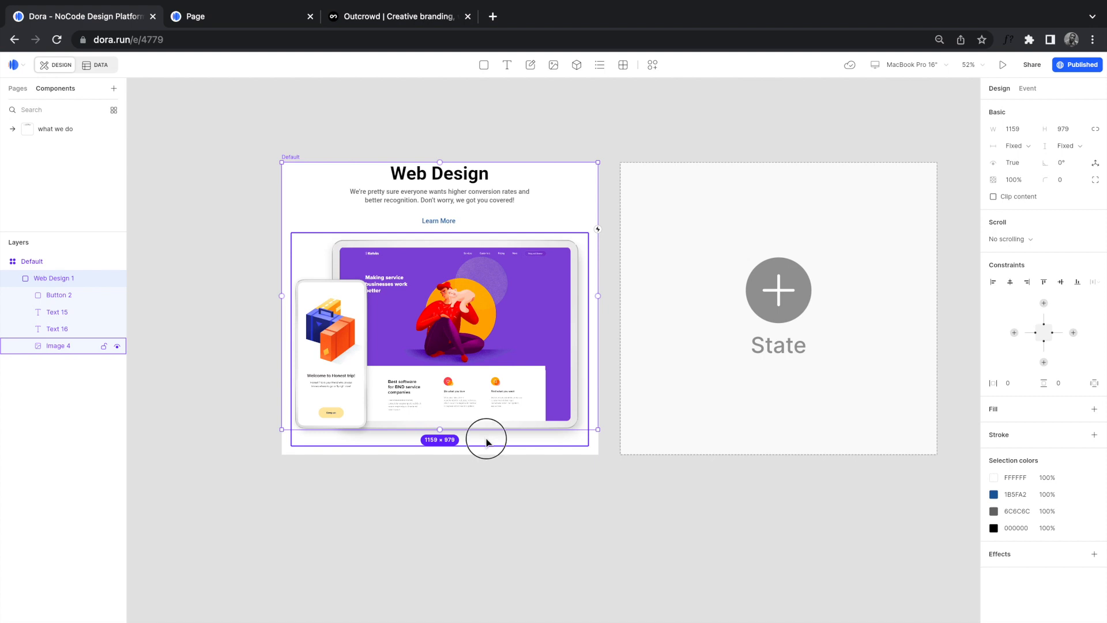
left_click(520, 454)
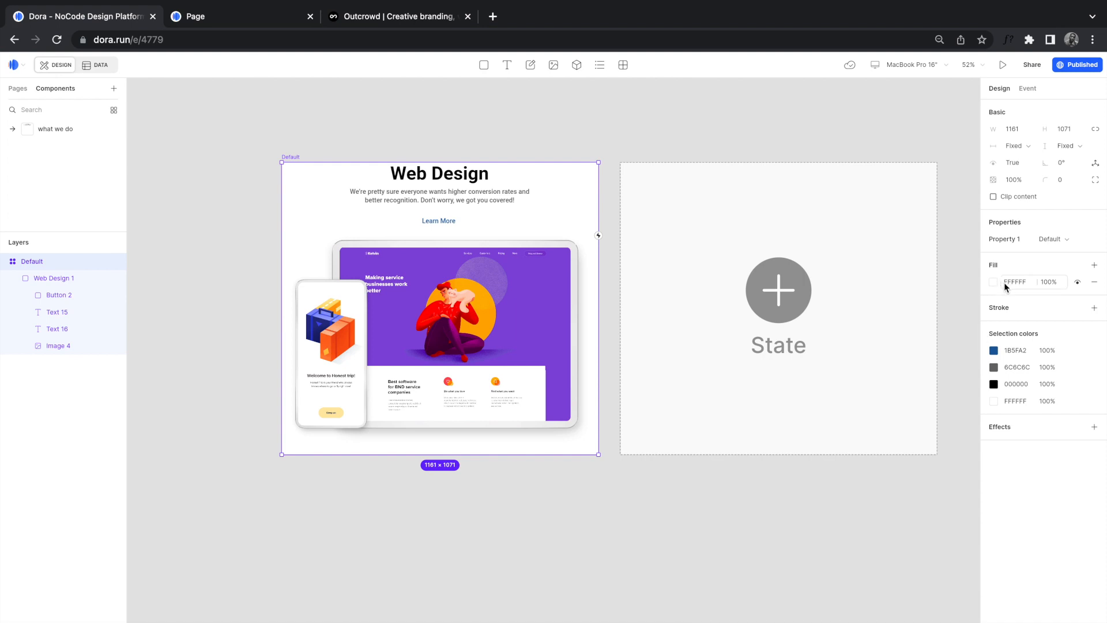
left_click(1094, 282)
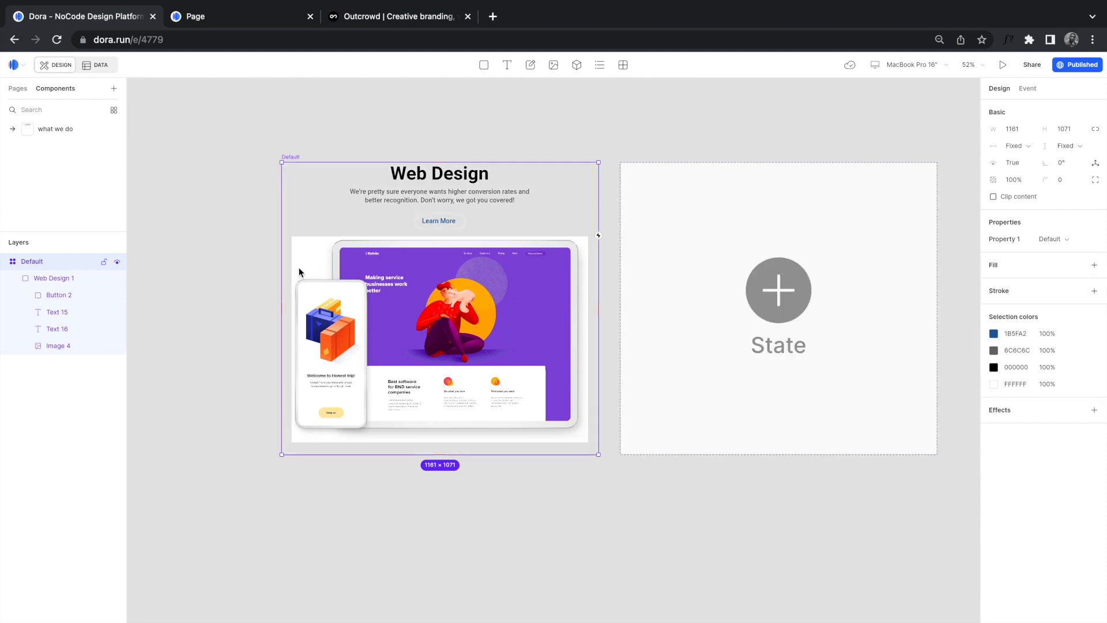
double_click(333, 262)
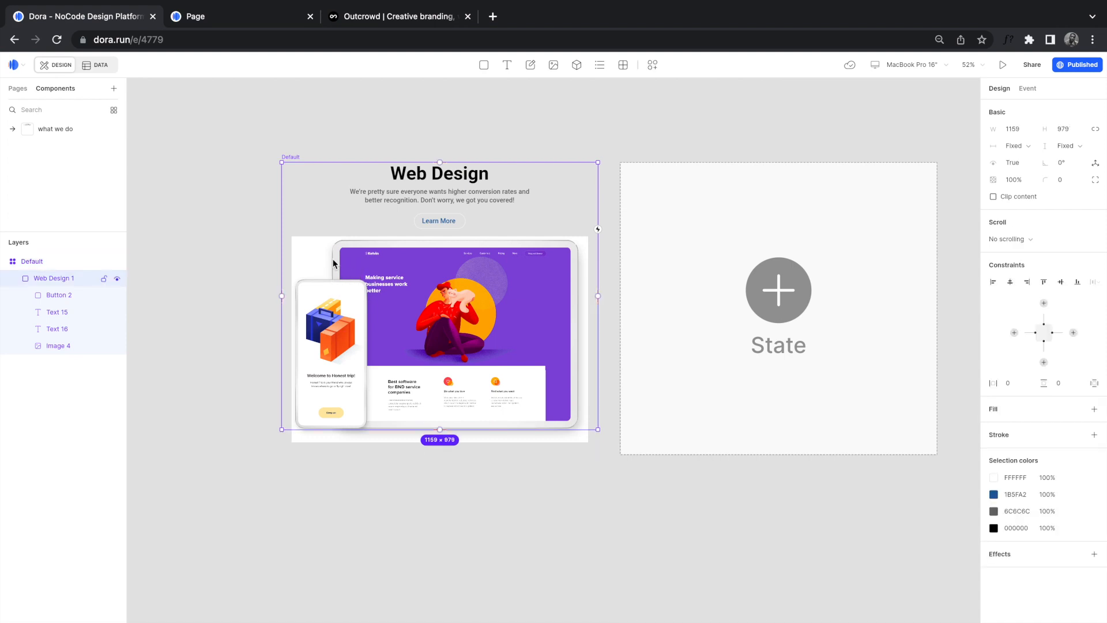
double_click(329, 260)
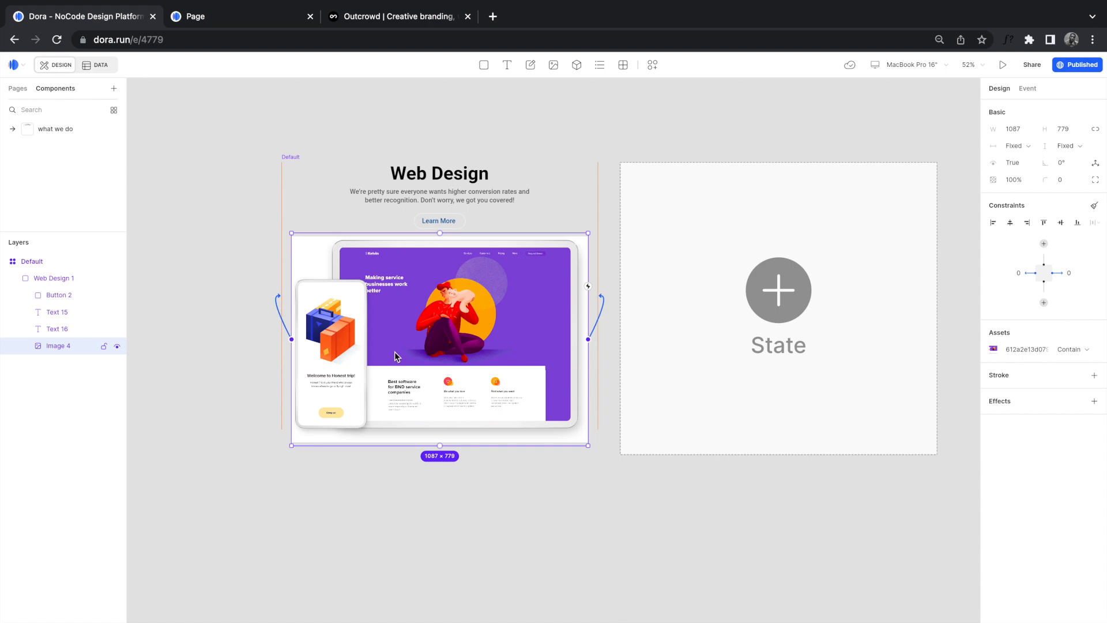
left_click(173, 299)
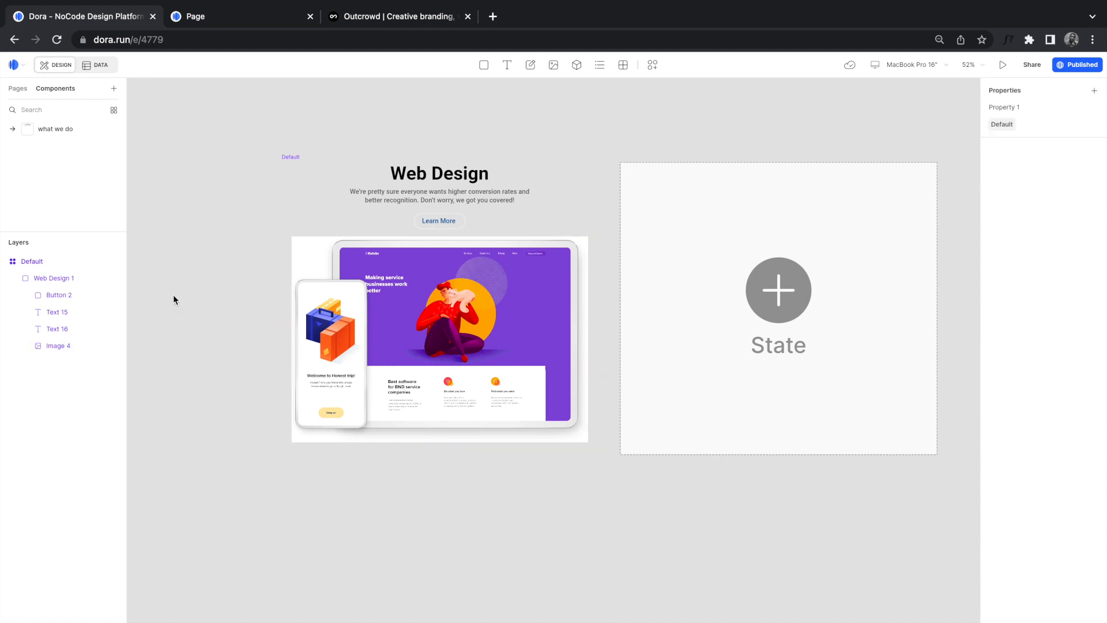
left_click(17, 88)
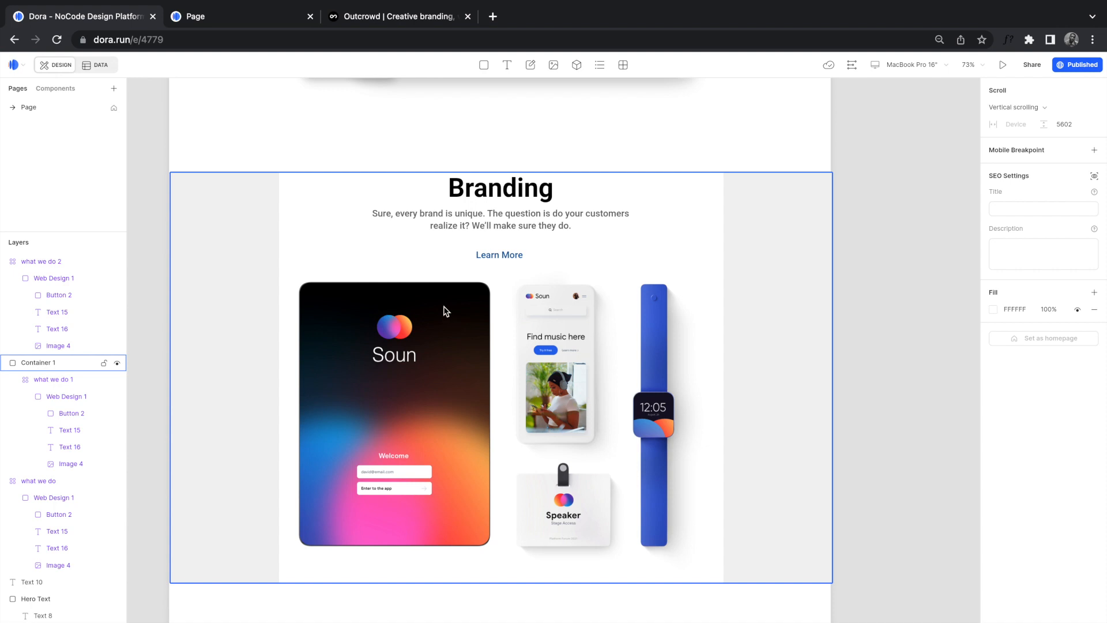
Step: Stretch the grey Branding container taller, to height 1192
left_click(446, 311)
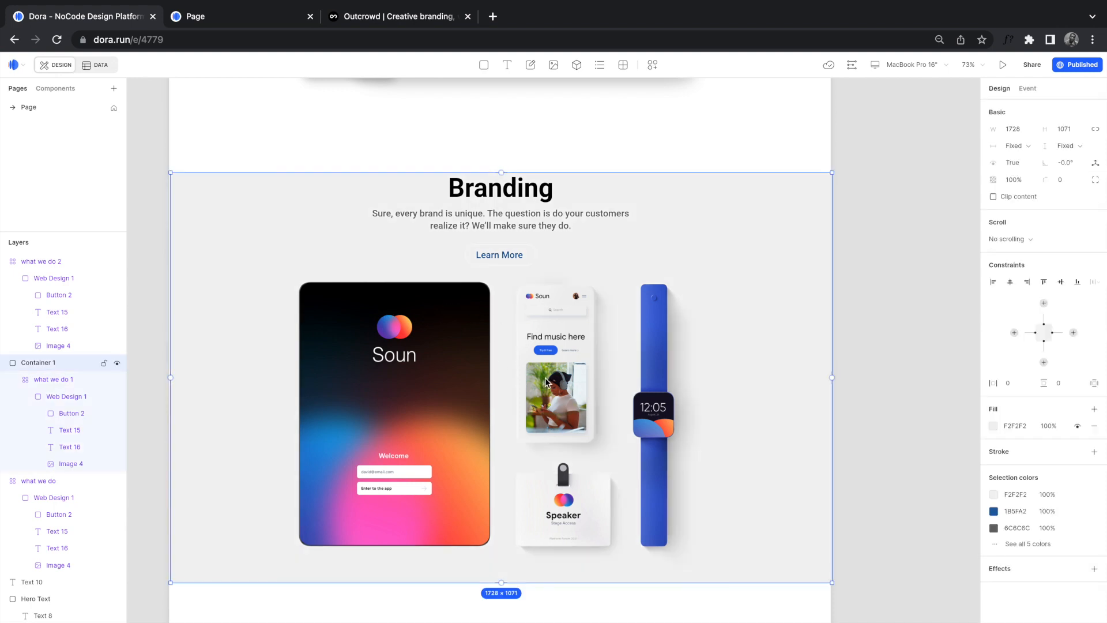
scroll(545, 381, "down", 5)
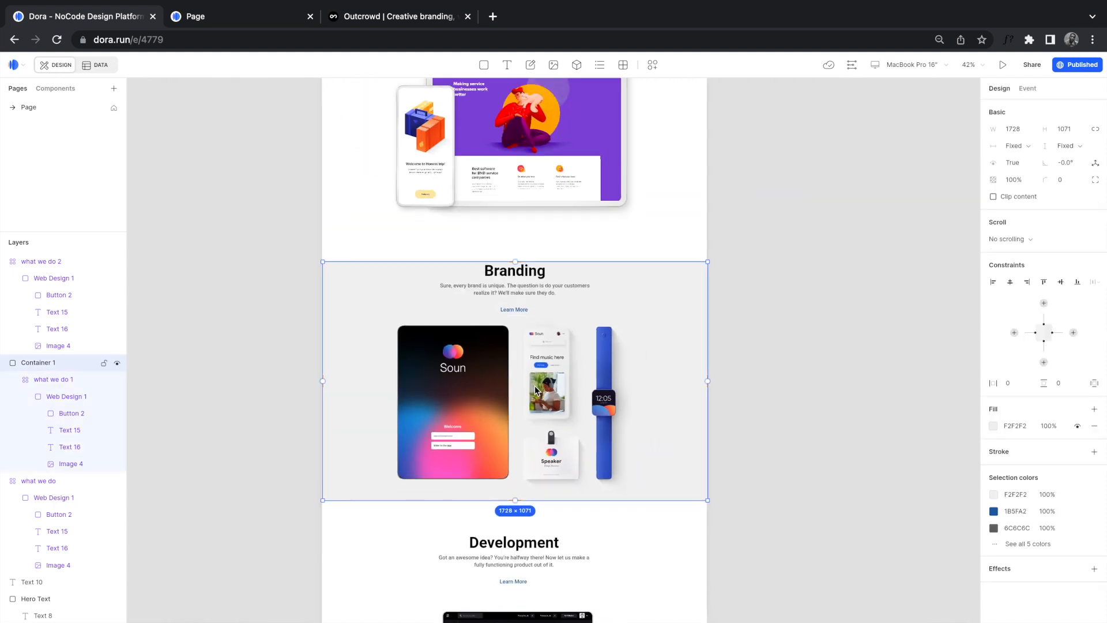
scroll(546, 285, "up", 5)
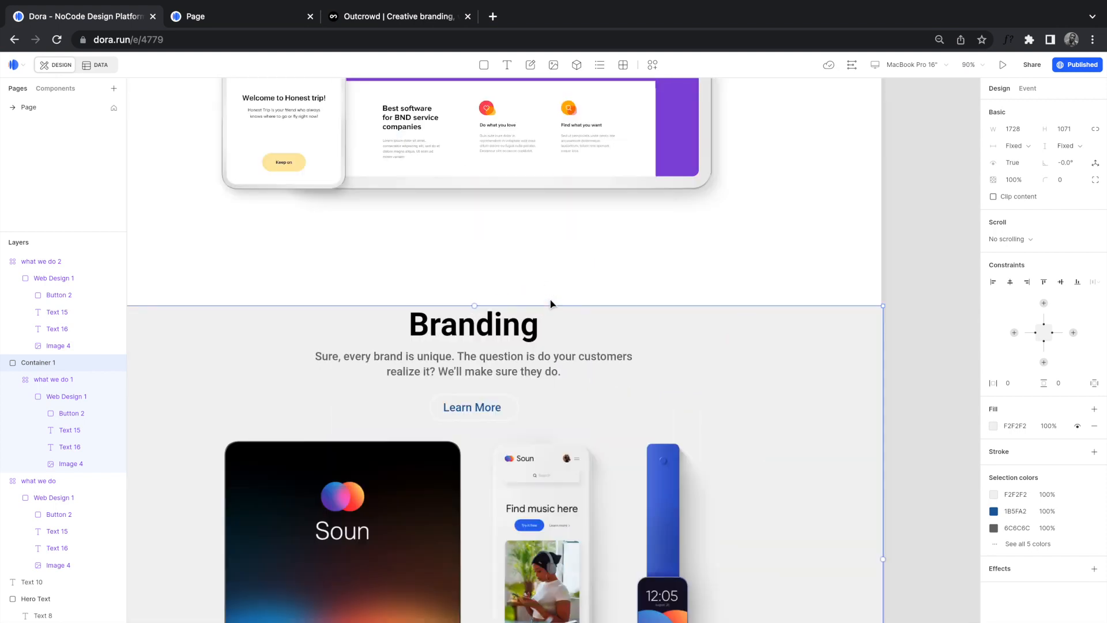
left_click_drag(550, 305, 595, 245)
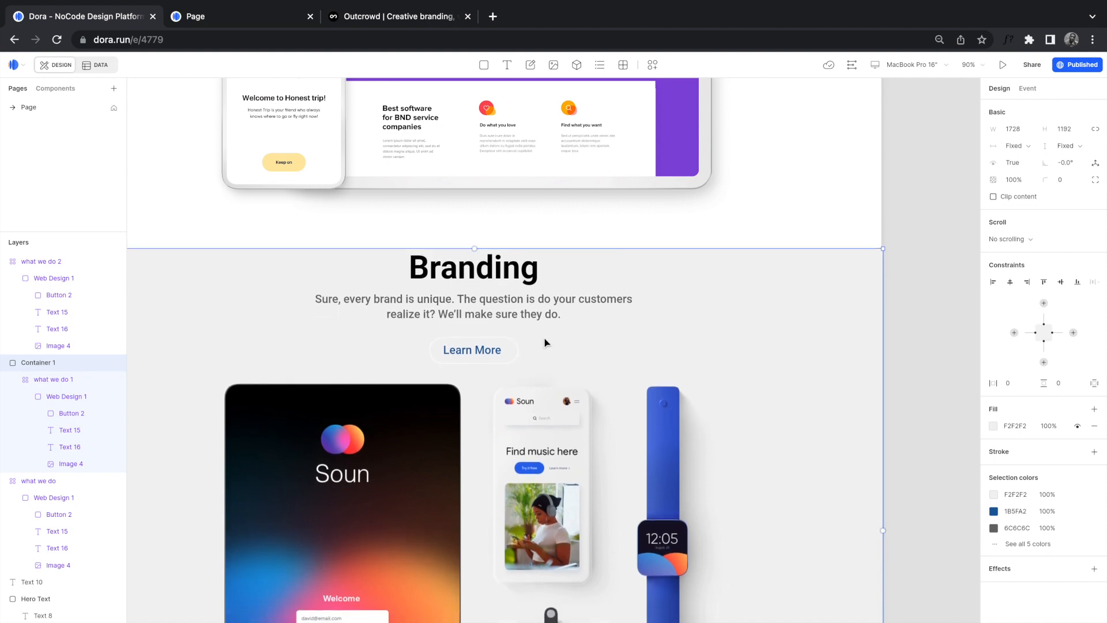
left_click(1066, 282)
scroll(662, 339, "down", 4)
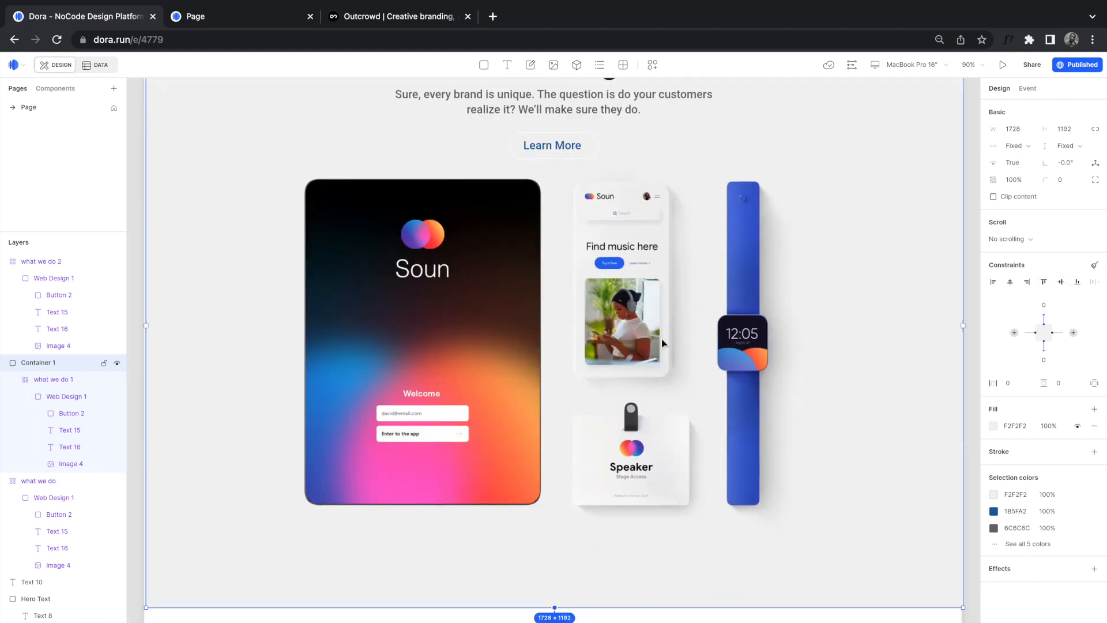
key("super+z")
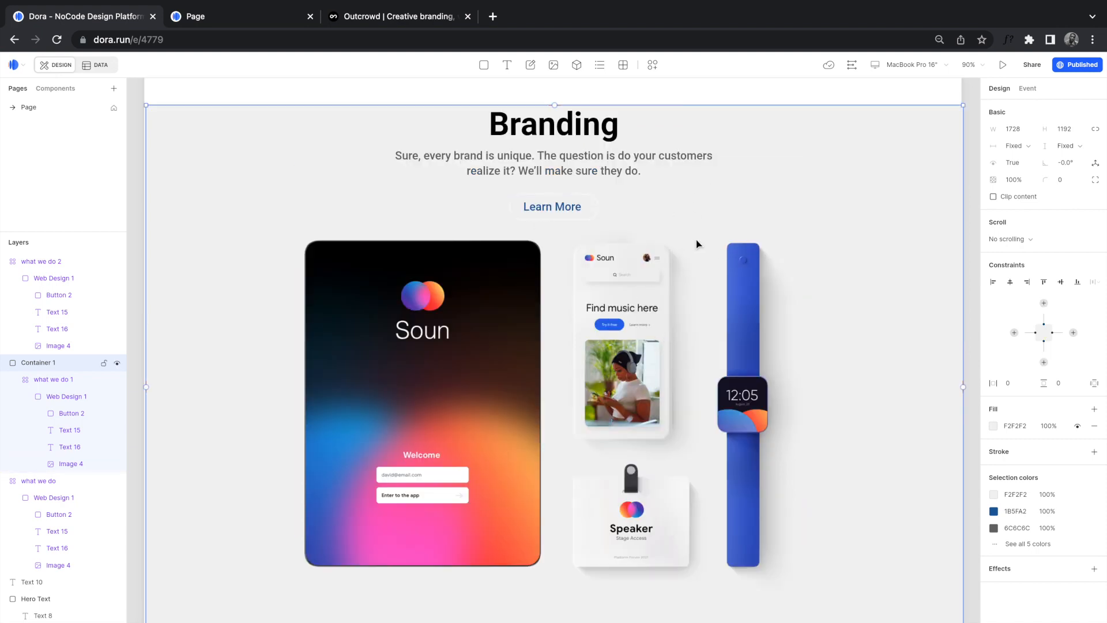
scroll(739, 229, "down", 5)
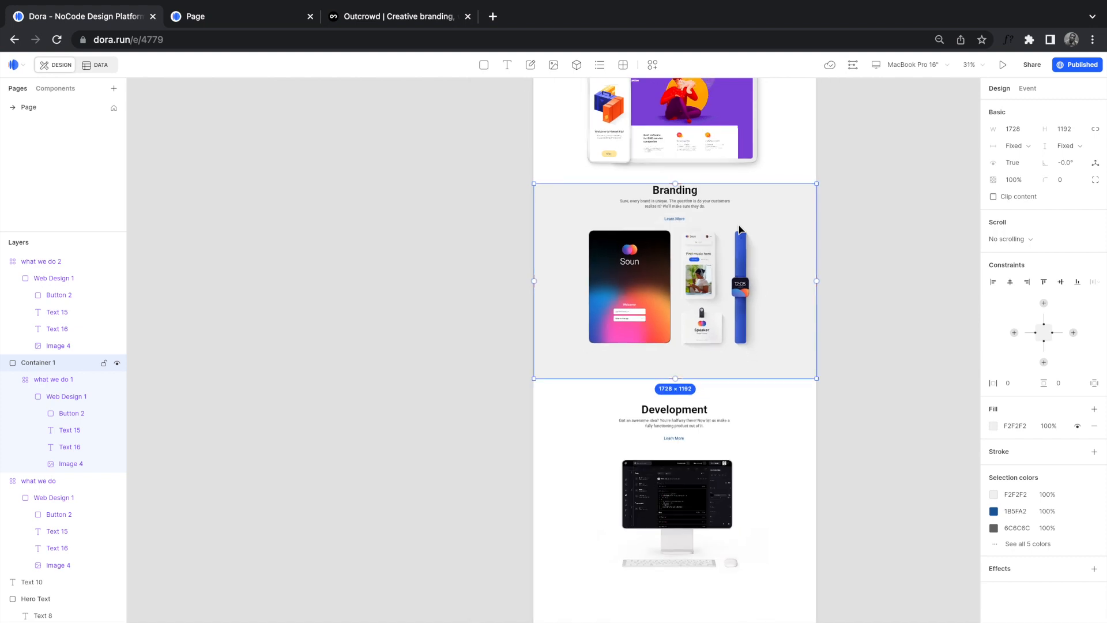
scroll(739, 229, "up", 3)
scroll(702, 273, "up", 1)
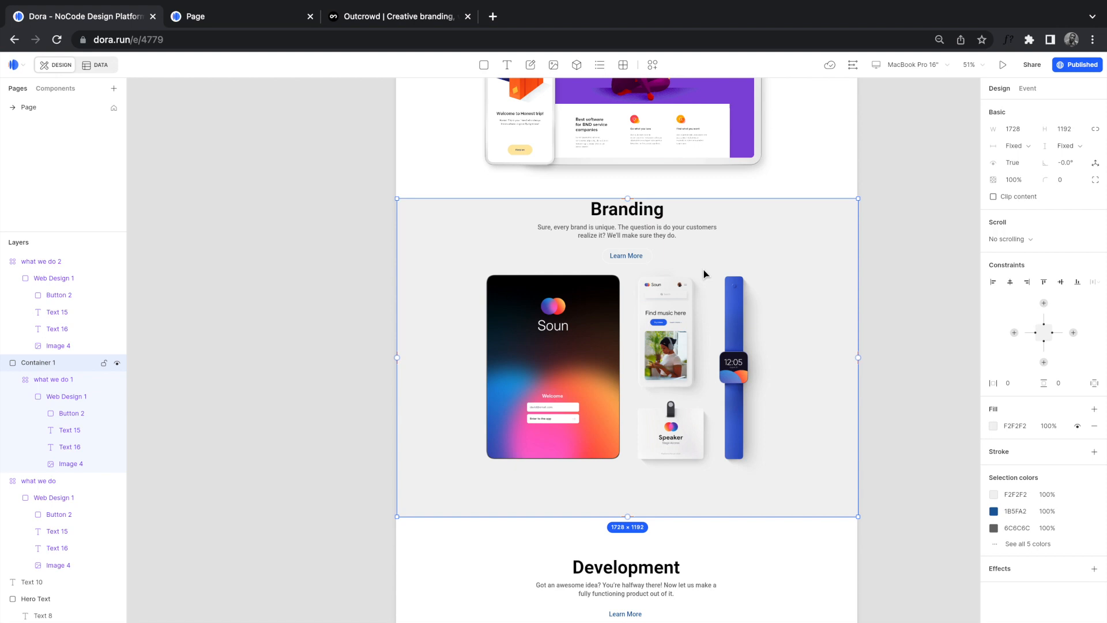
Step: Centre the Branding card (what we do 1) vertically inside the grey container
left_click(619, 320)
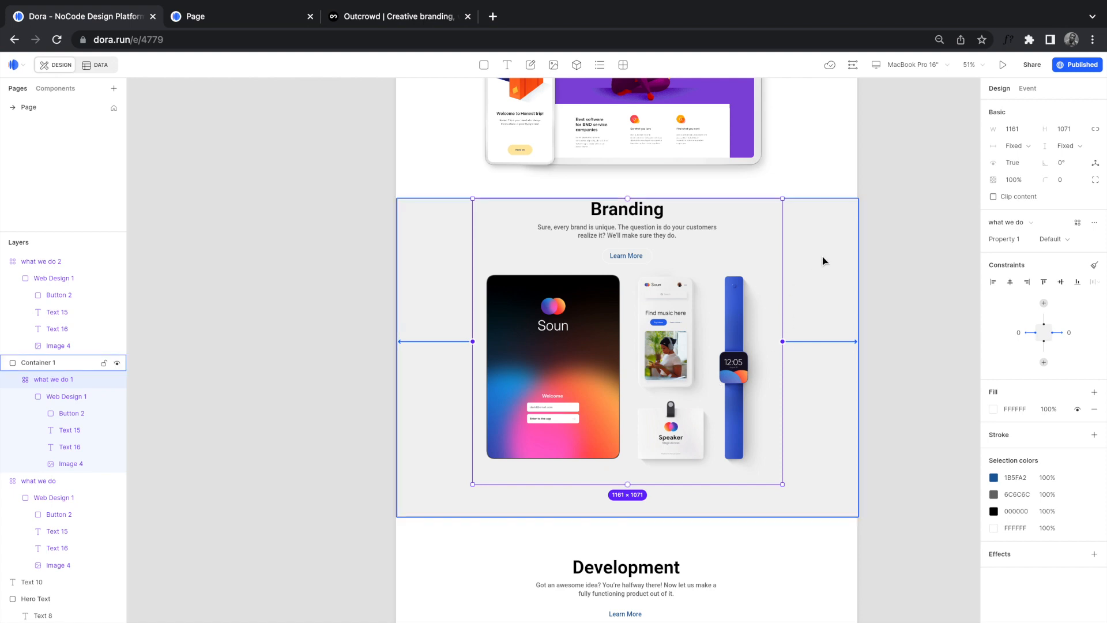
left_click(1061, 282)
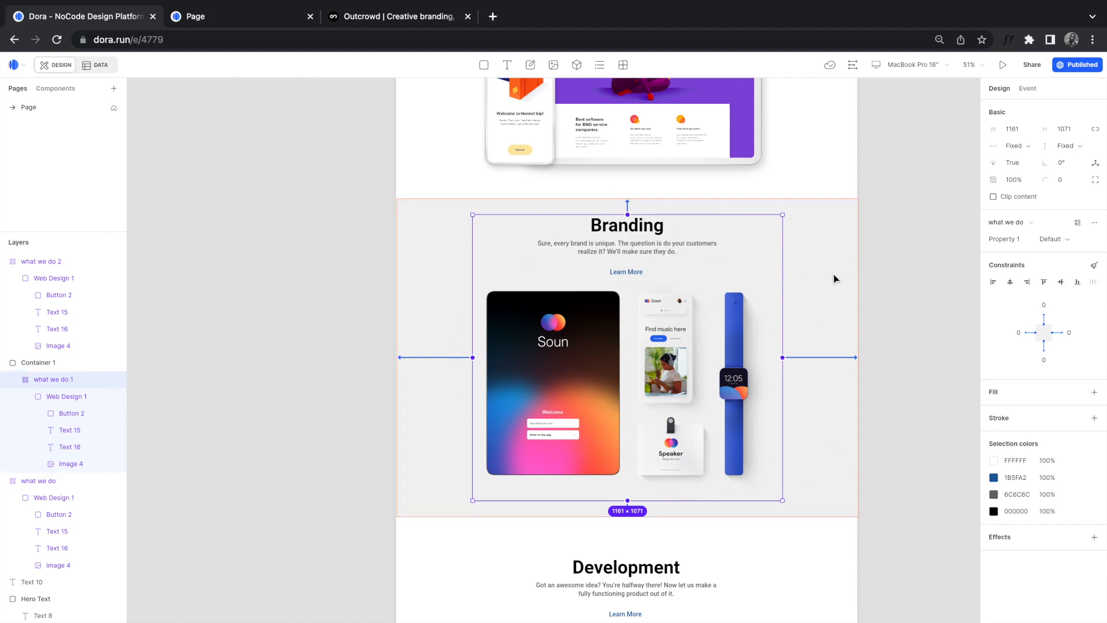
left_click(810, 277)
left_click(900, 296)
scroll(837, 311, "down", 3)
scroll(833, 315, "down", 5)
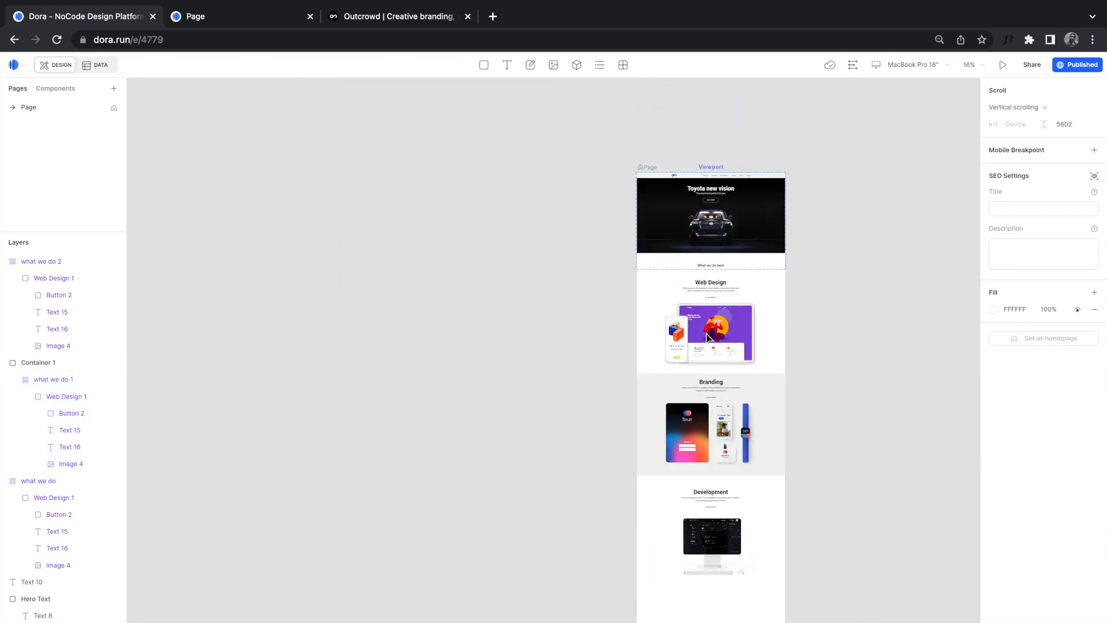
scroll(704, 332, "right", 1)
scroll(705, 337, "up", 4)
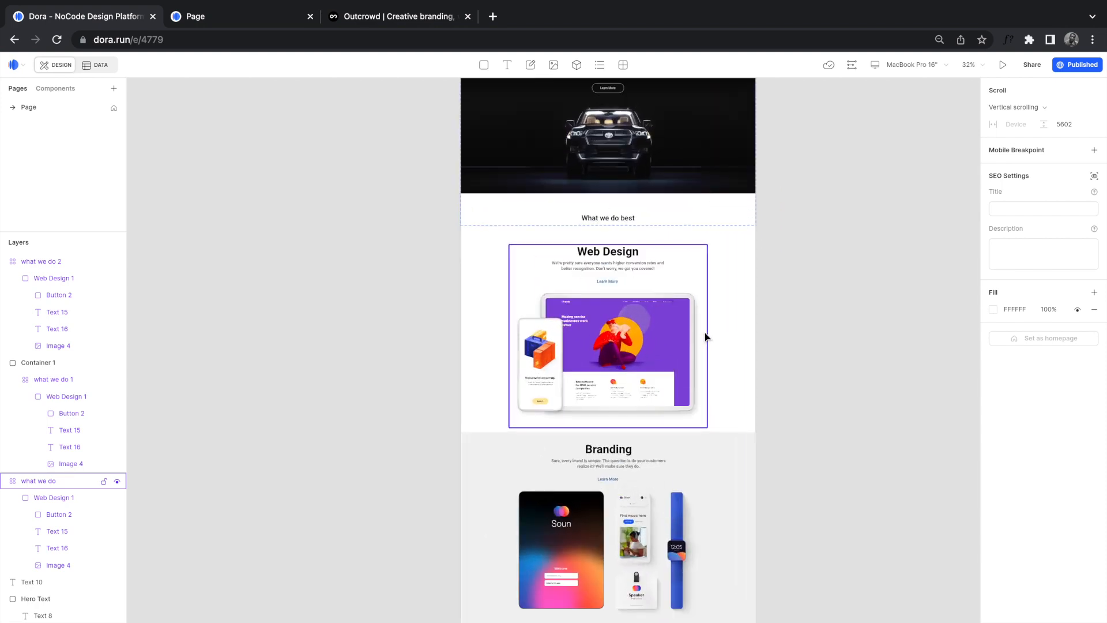
left_click(682, 329)
left_click_drag(661, 332, 662, 327)
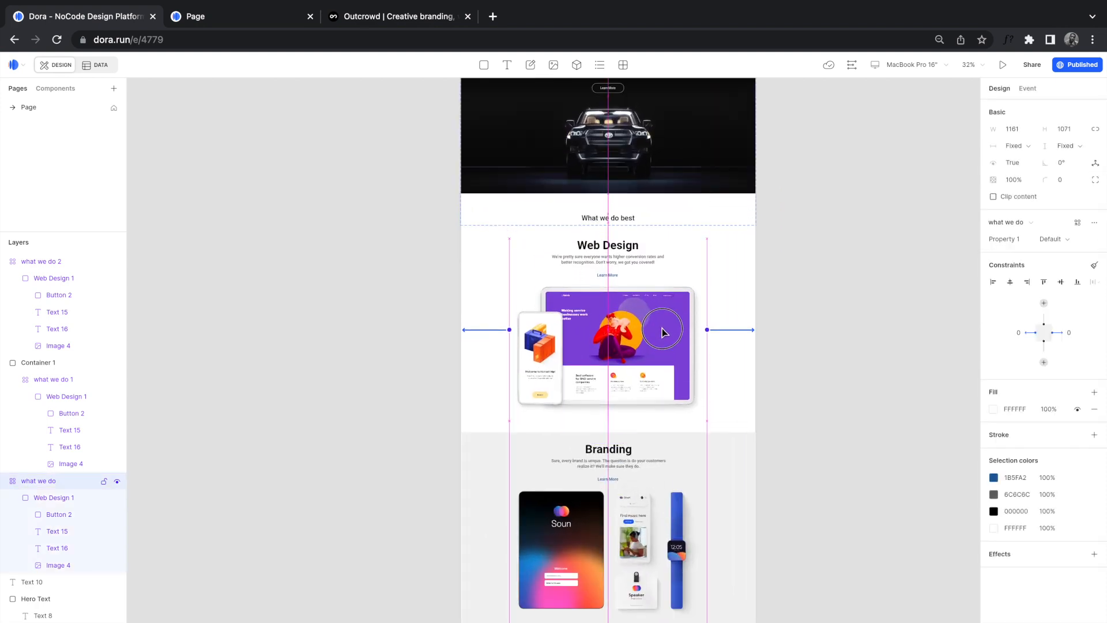
left_click(816, 345)
scroll(816, 345, "down", 5)
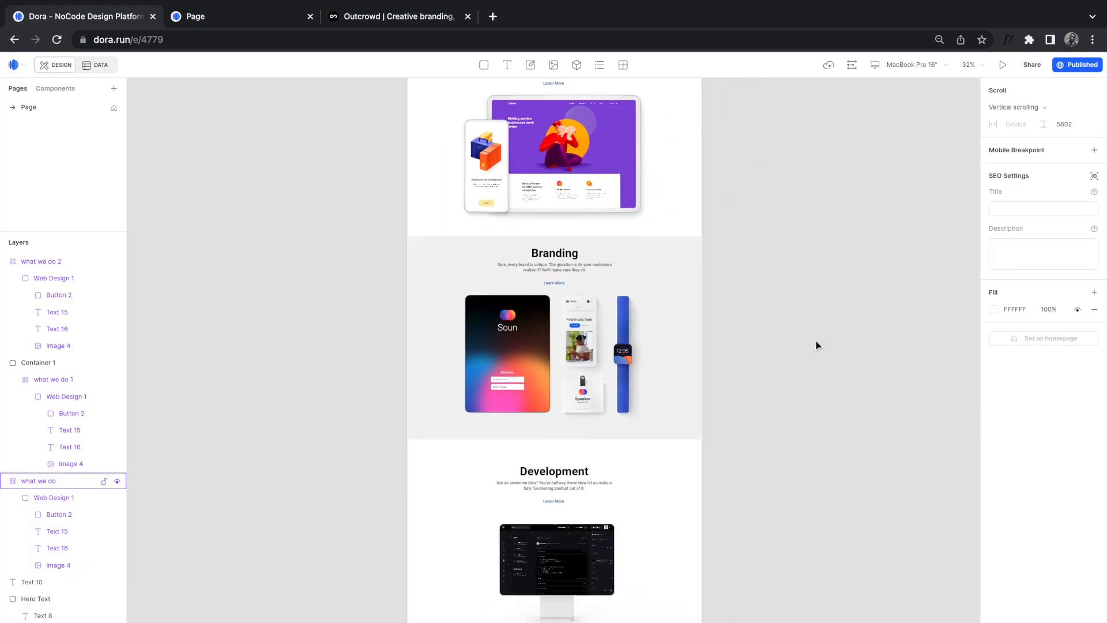
scroll(816, 345, "down", 5)
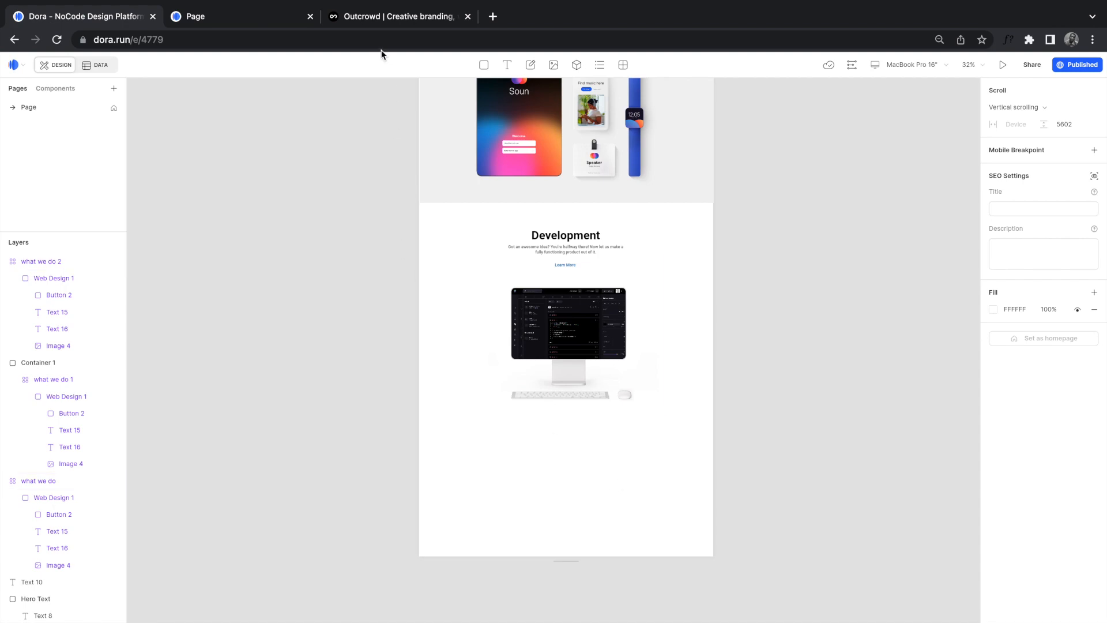
left_click(369, 20)
scroll(442, 497, "down", 20)
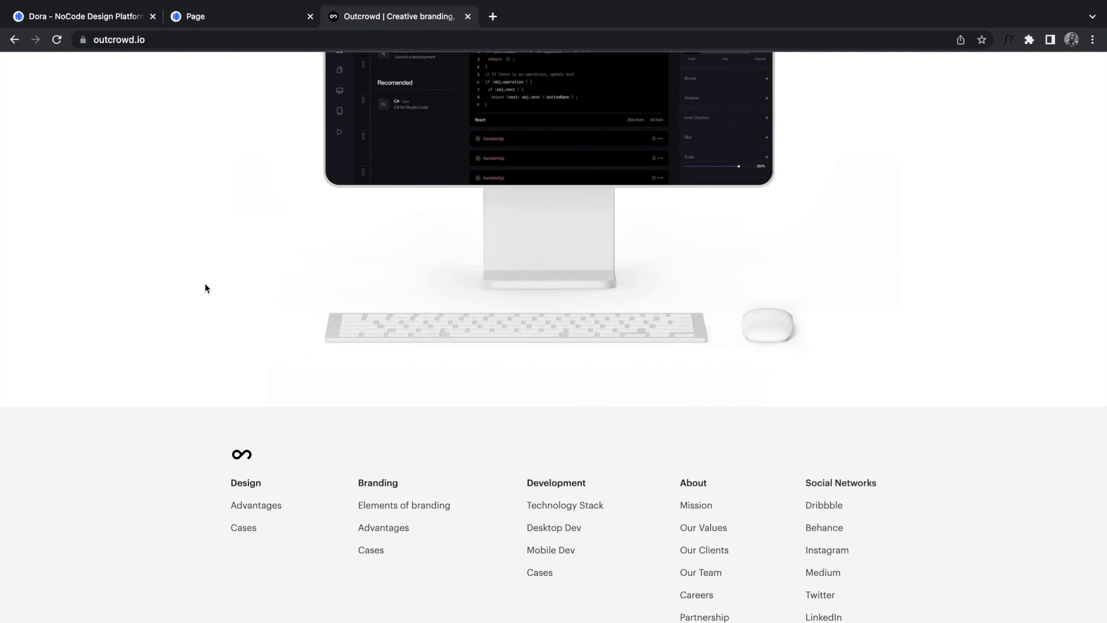
left_click(185, 22)
left_click(108, 22)
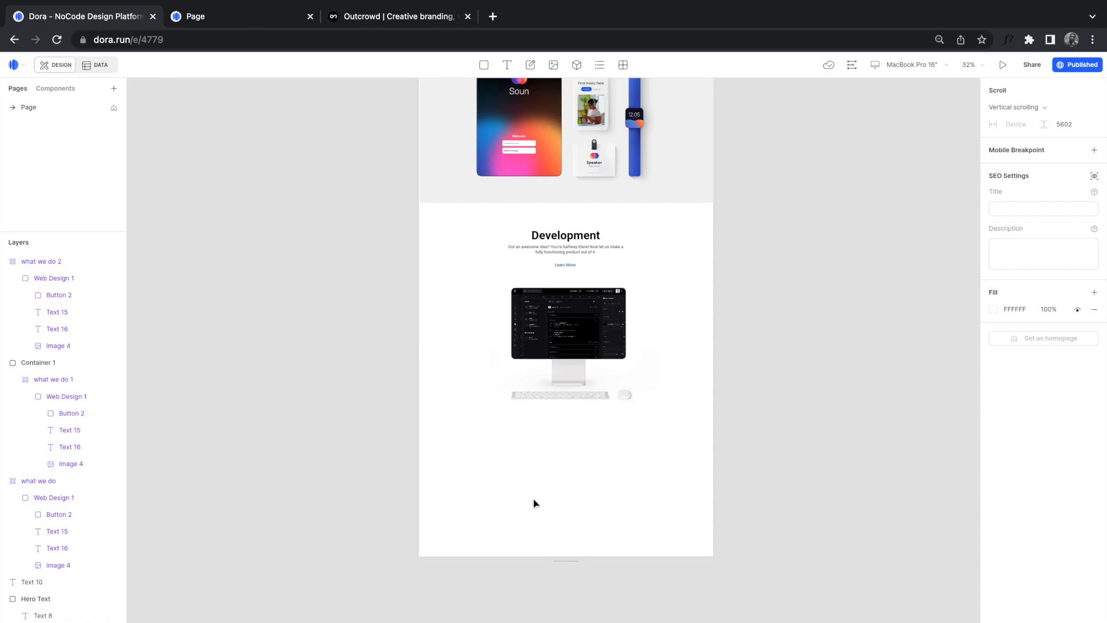
scroll(534, 502, "up", 6)
scroll(429, 479, "down", 4)
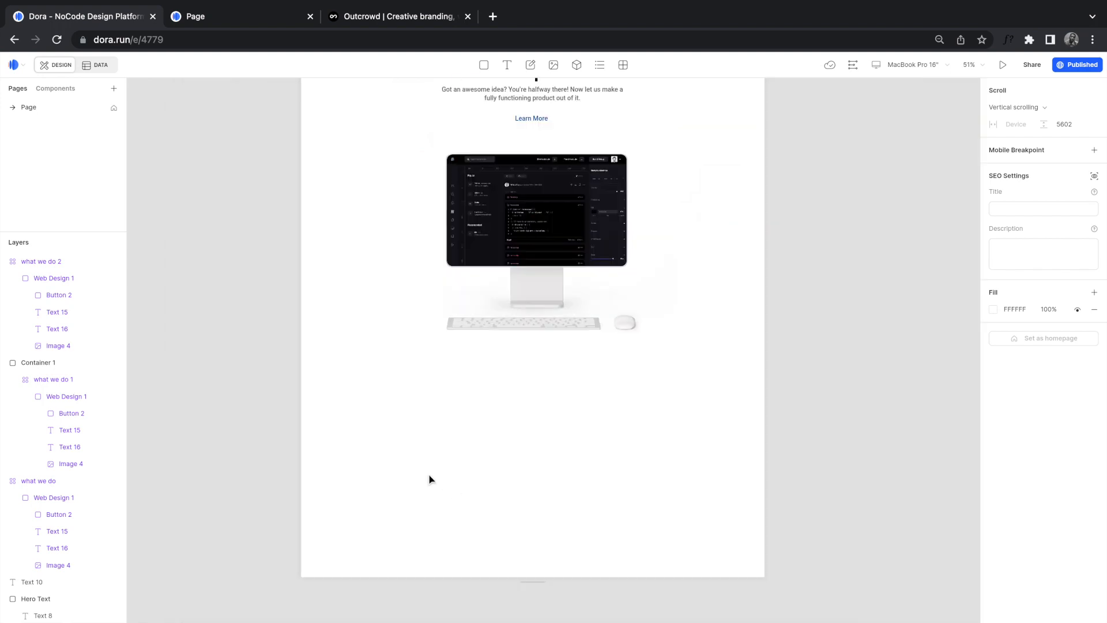
scroll(430, 479, "down", 3)
key("t")
Step: Add a 'Pages' text label below the Development section, checking the Outcrowd footer for reference
left_click(391, 471)
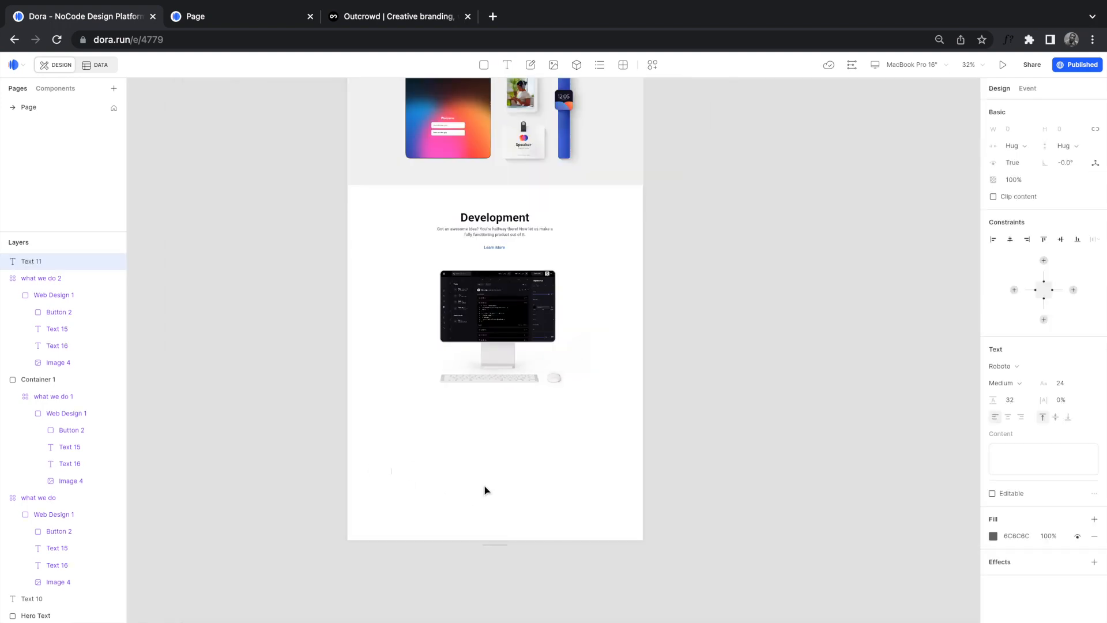
type("Wages")
left_click(363, 18)
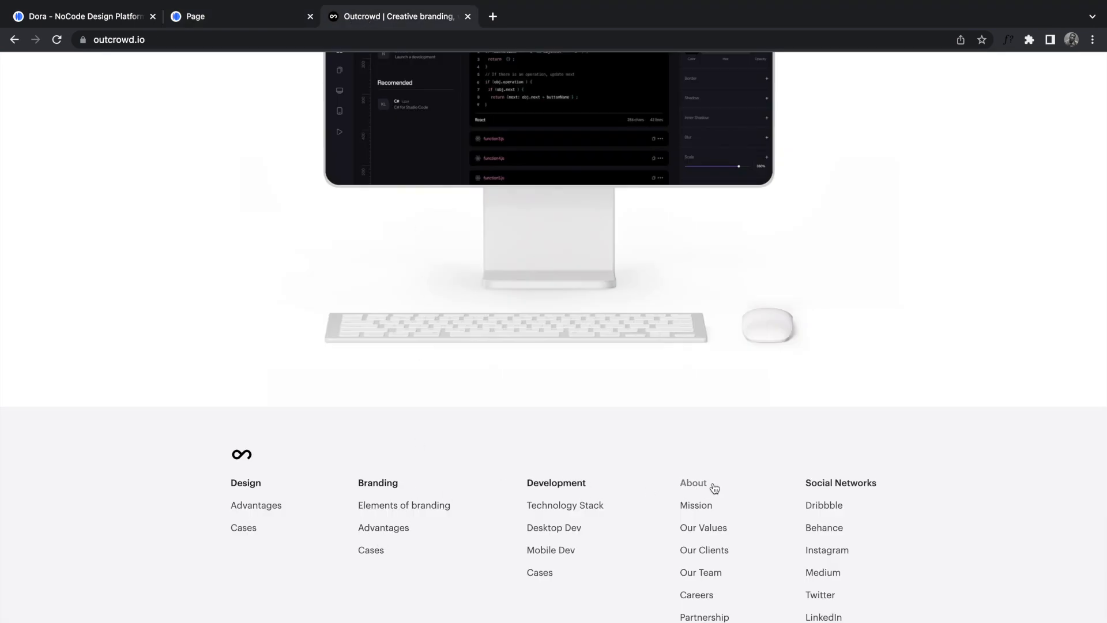
left_click(107, 23)
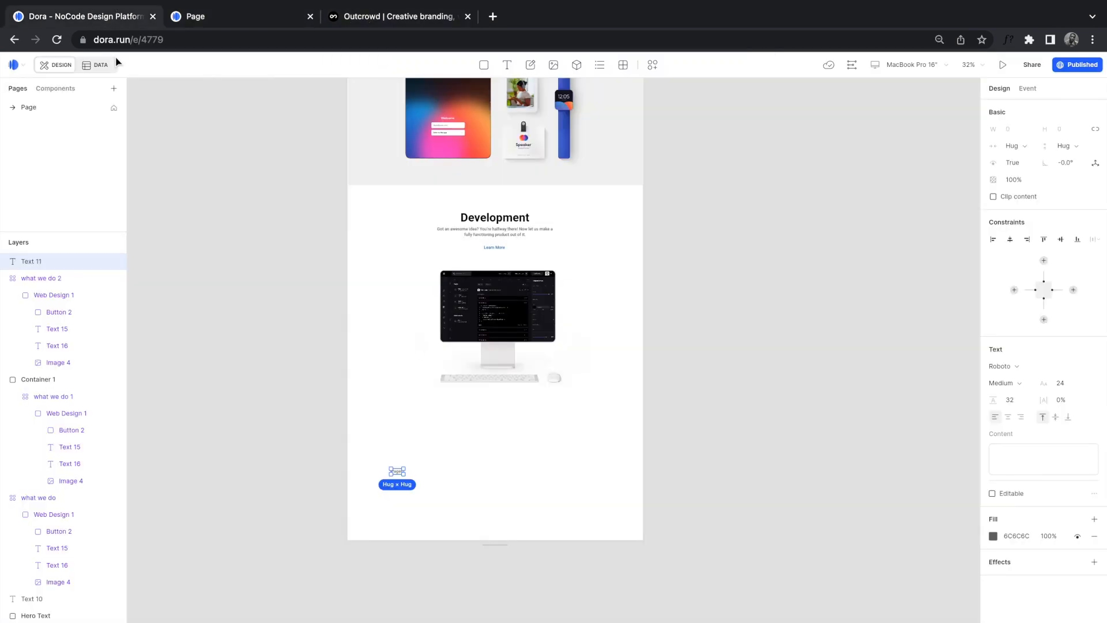
scroll(395, 474, "up", 3)
scroll(394, 474, "up", 3)
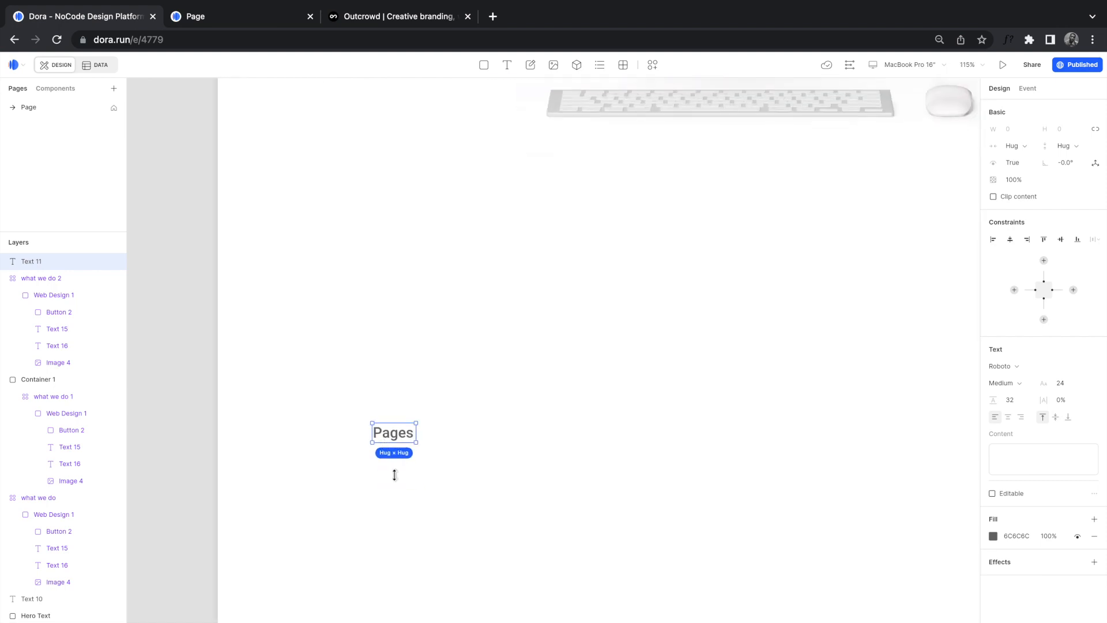
Step: Copy the Pages label to its right and rename the copy 'Design'
left_click(417, 463)
left_click(375, 416)
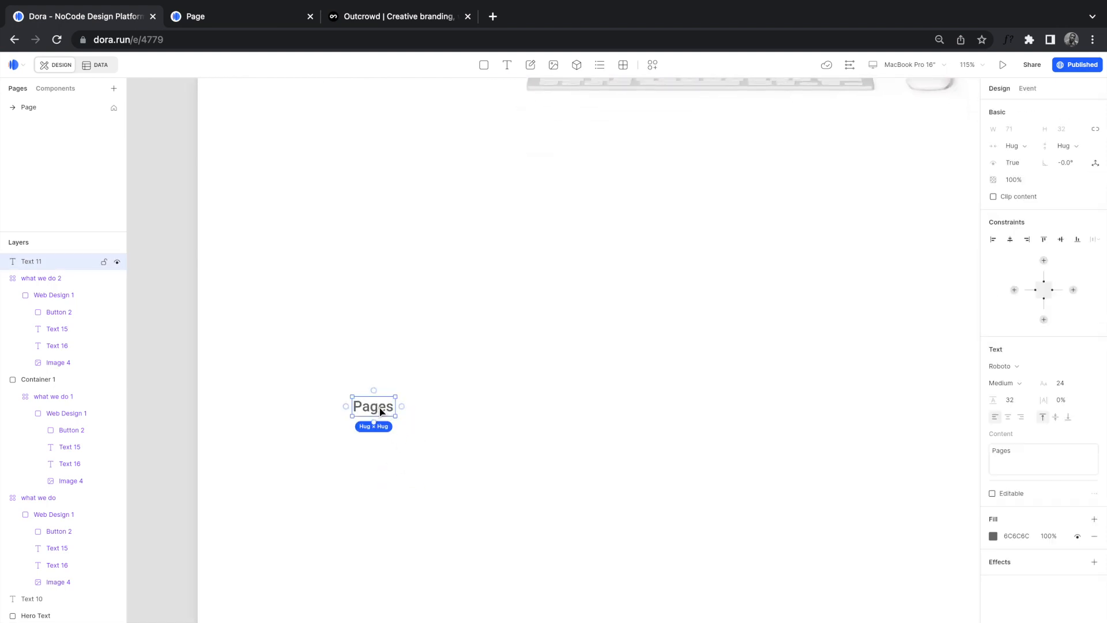
left_click_drag(376, 417, 520, 408)
double_click(520, 408)
type("Desiogn")
key("BackSpace")
key("BackSpace")
key("BackSpace")
type("gn")
left_click(551, 421)
Step: Copy the Design label further right and rename it 'Branding'
left_click(524, 413)
left_click_drag(524, 413, 677, 413, "alt")
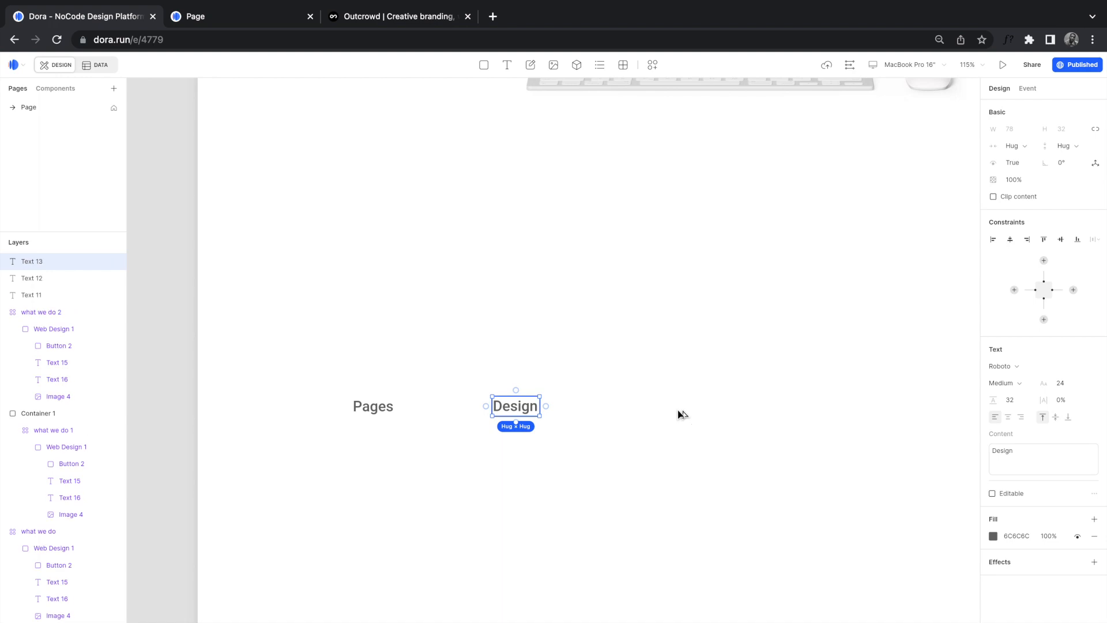
double_click(679, 410)
type("Branding")
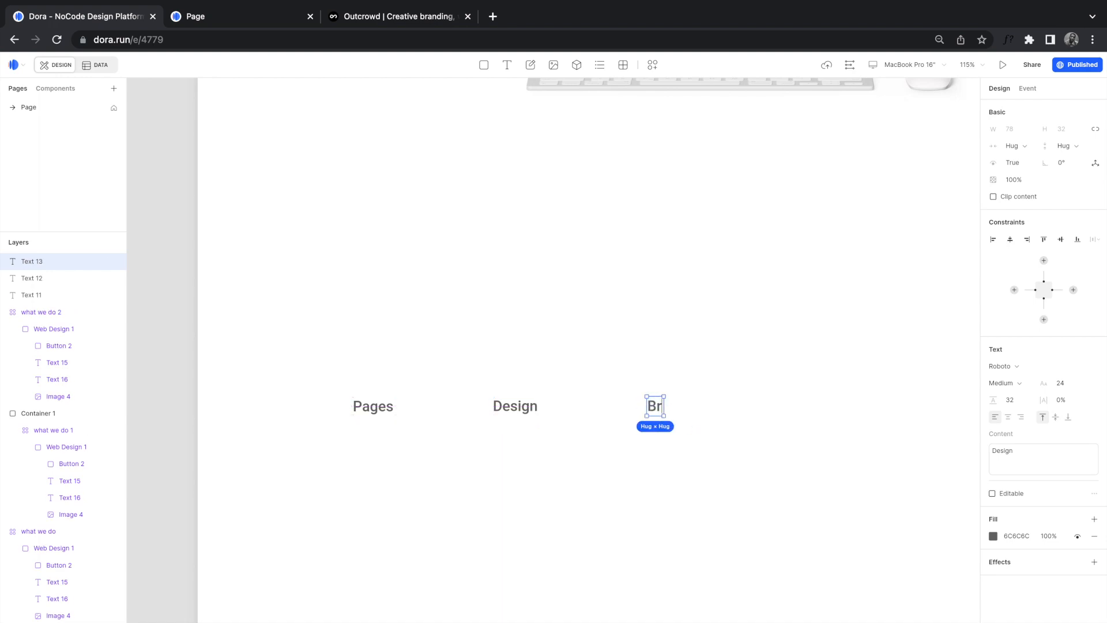
left_click(749, 432)
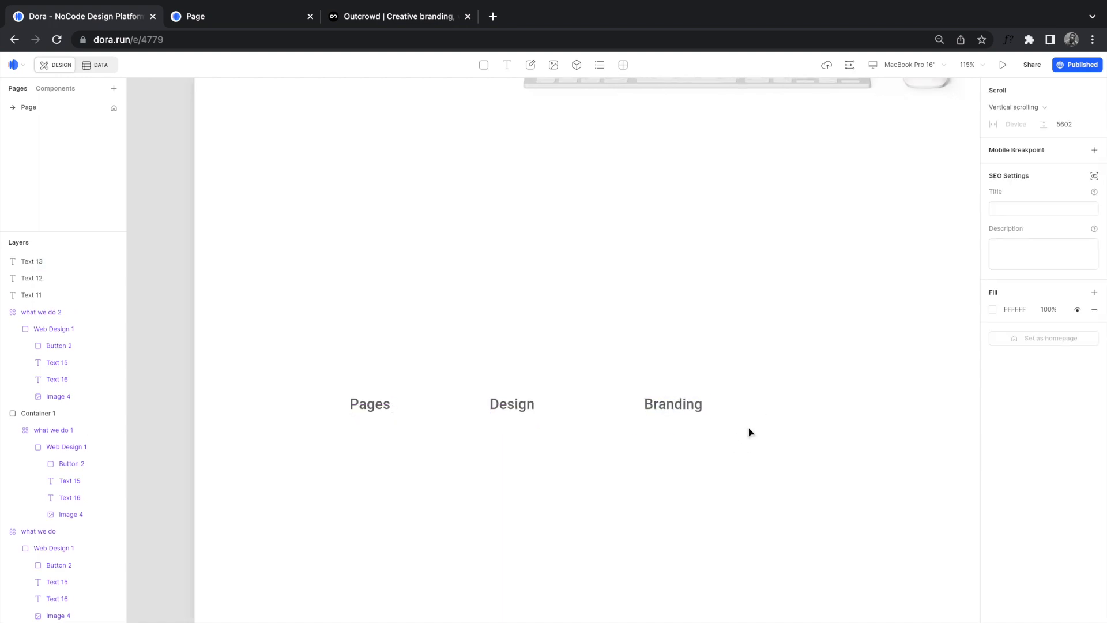
Step: Add a fourth copy reading 'Development' and zoom out to the whole page
scroll(702, 421, "right", 3)
left_click(565, 375)
left_click_drag(567, 378, 684, 376, "alt")
double_click(684, 373)
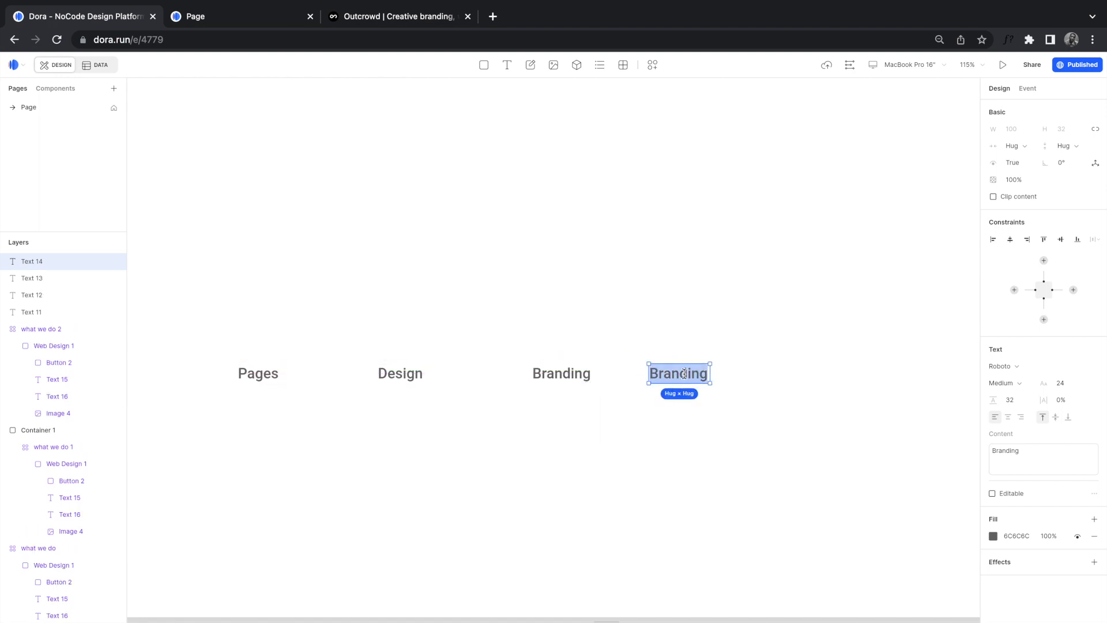
type("Development")
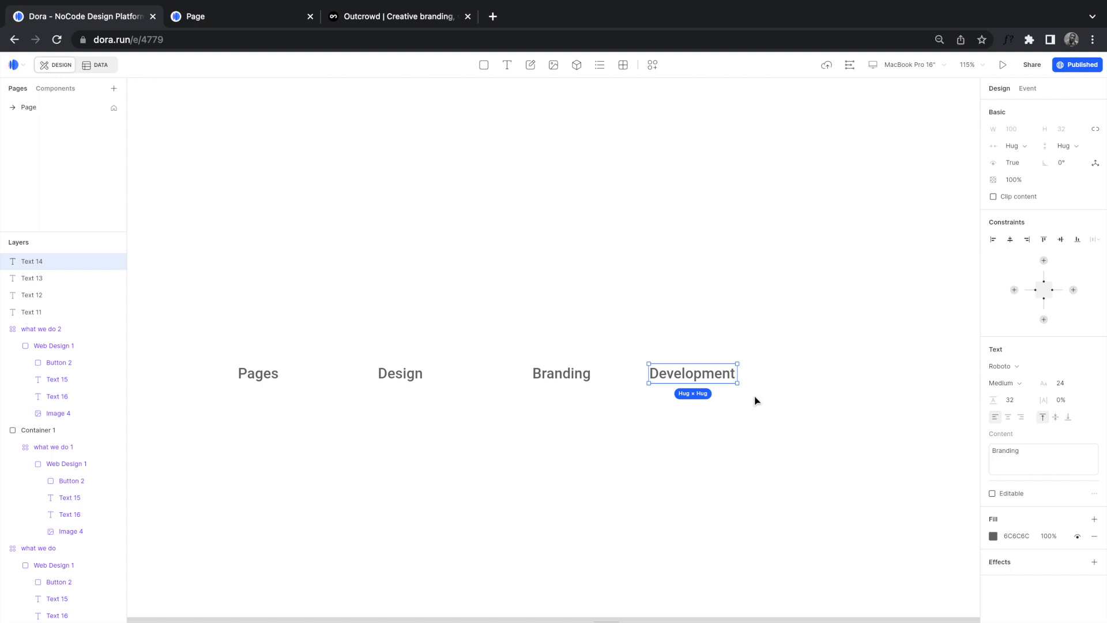
scroll(755, 400, "right", 3)
left_click(755, 406)
left_click_drag(754, 410, 192, 314)
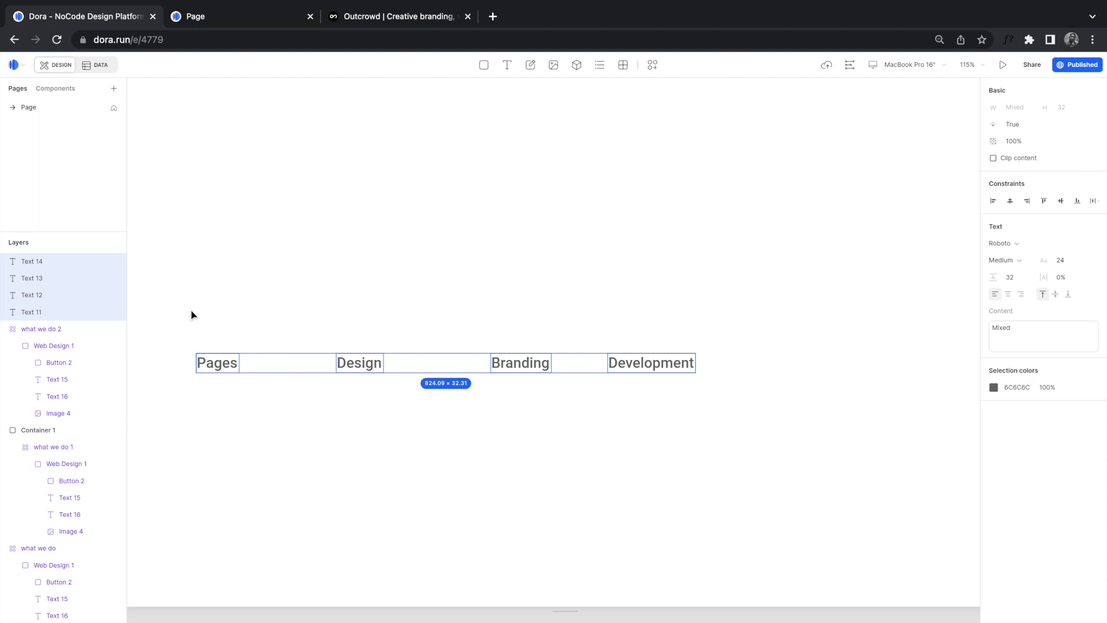
left_click(192, 314)
key("shift+1")
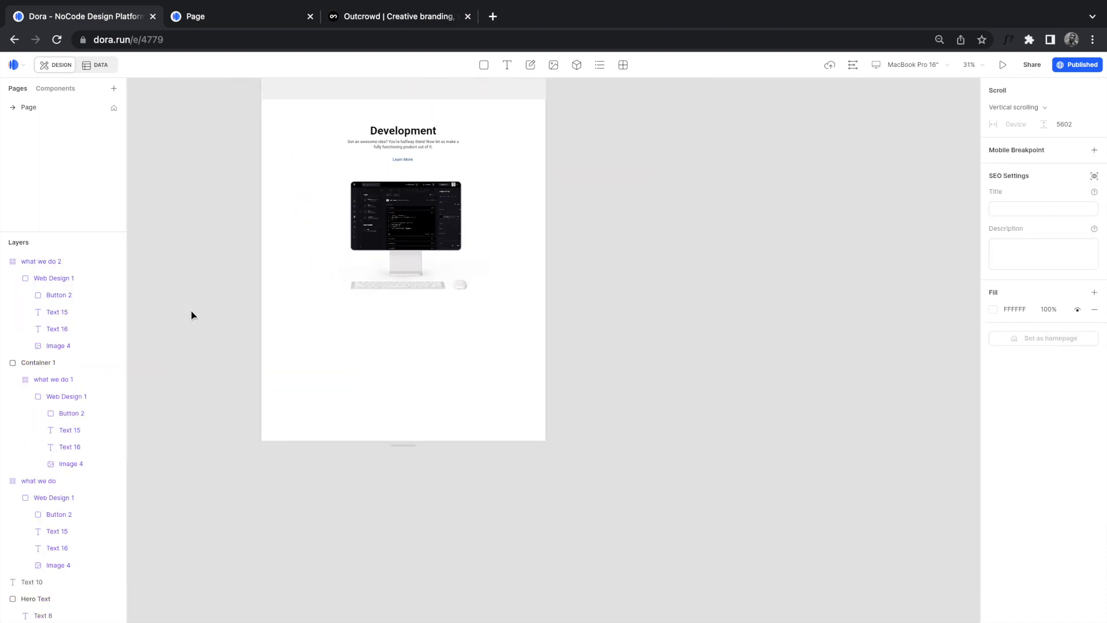
Step: Draw a rectangle below the Development section and size it 1728 × 600
left_click(483, 65)
left_click_drag(361, 377, 789, 544)
left_click(1013, 130)
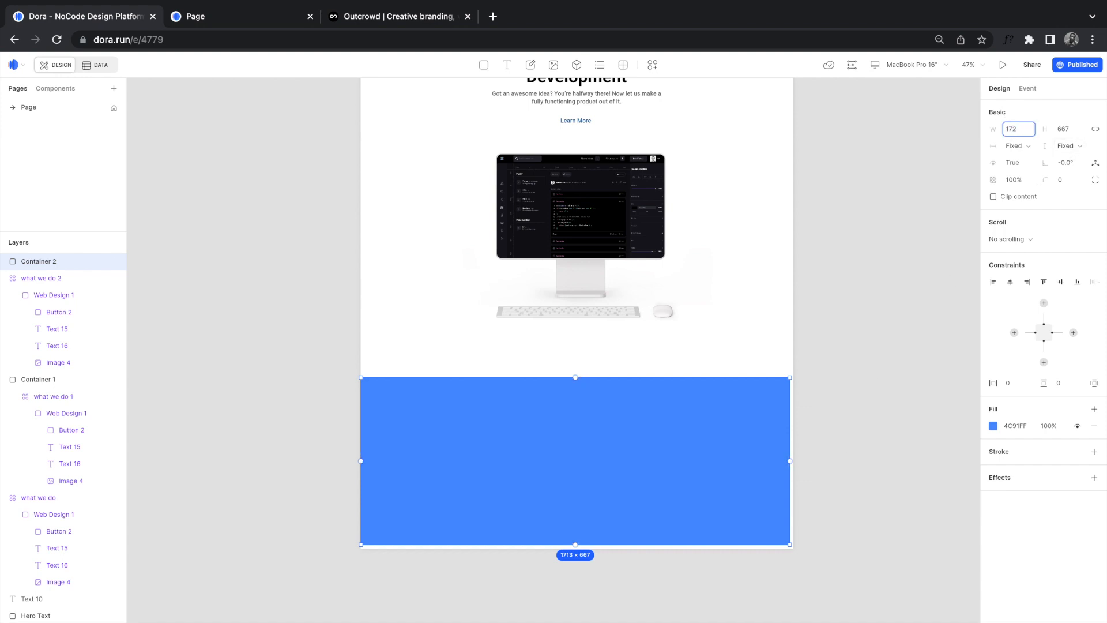
type("1728")
key("Return")
left_click(1061, 132)
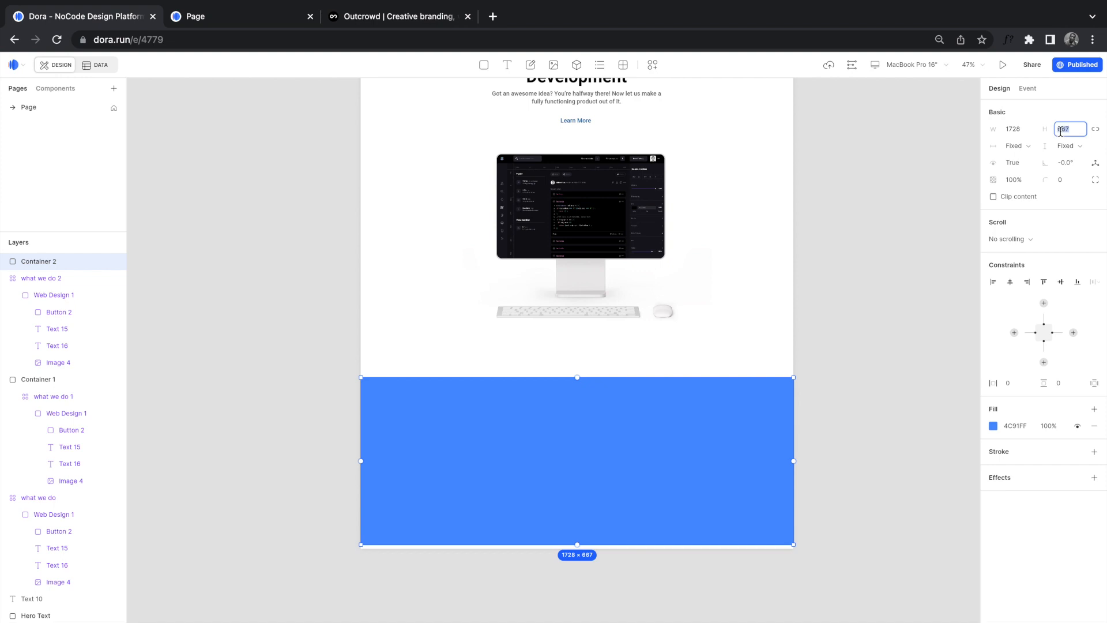
type("600")
key("Return")
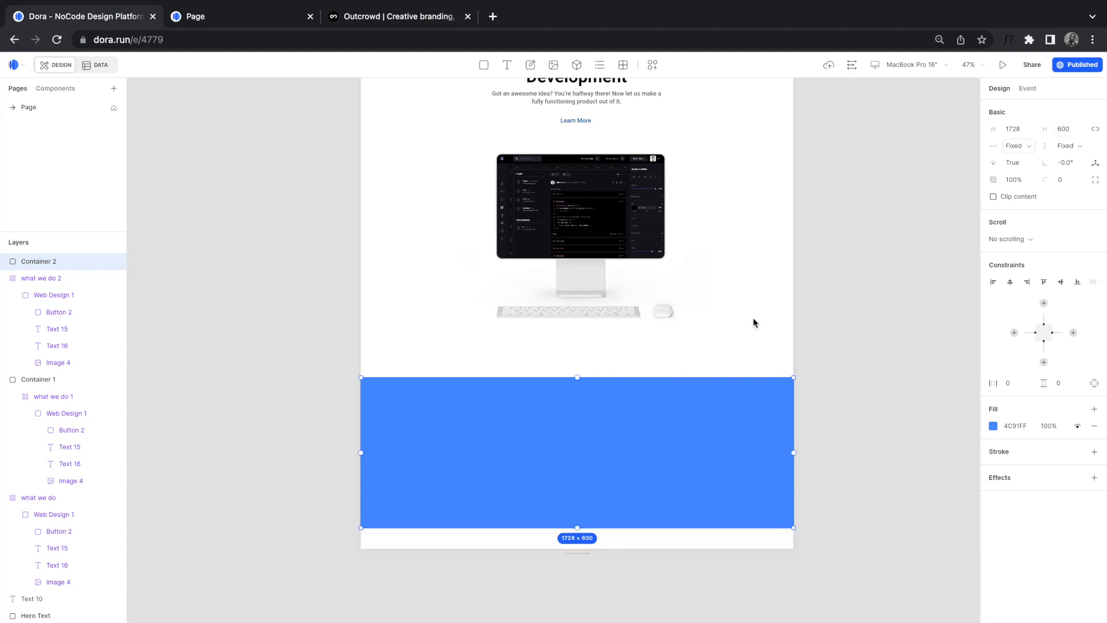
Step: Move the rectangle to the page bottom and pin it to the bottom, left and right
left_click_drag(711, 415, 718, 439)
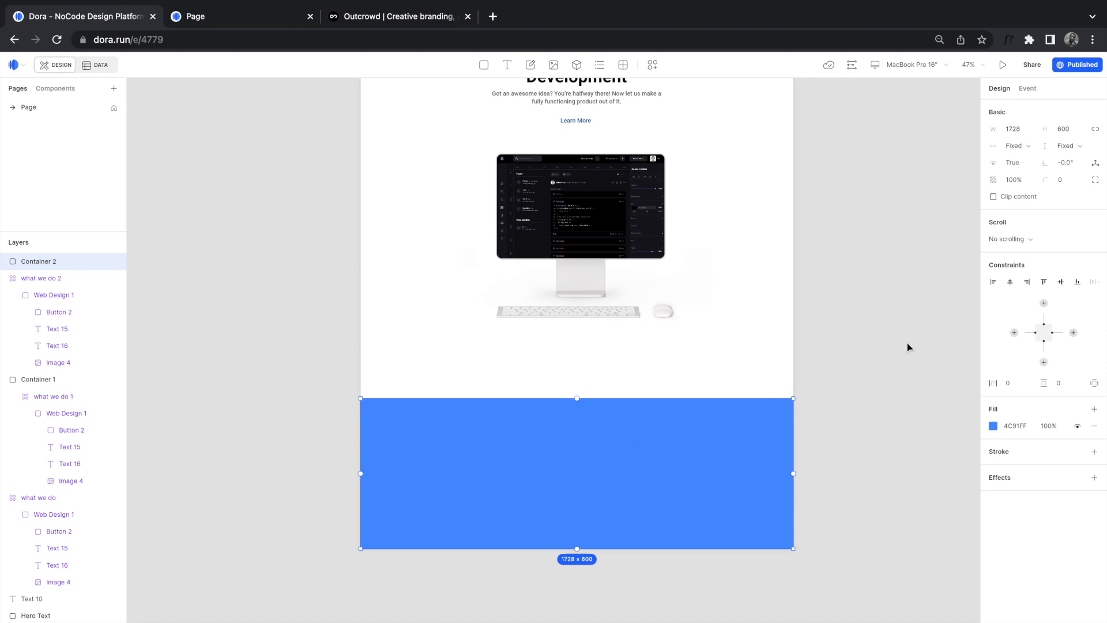
left_click(1044, 363)
left_click(1015, 334)
left_click(1074, 333)
Step: Fill the footer rectangle with light grey EDEDED and deselect it
left_click(993, 426)
left_click_drag(864, 449, 850, 444)
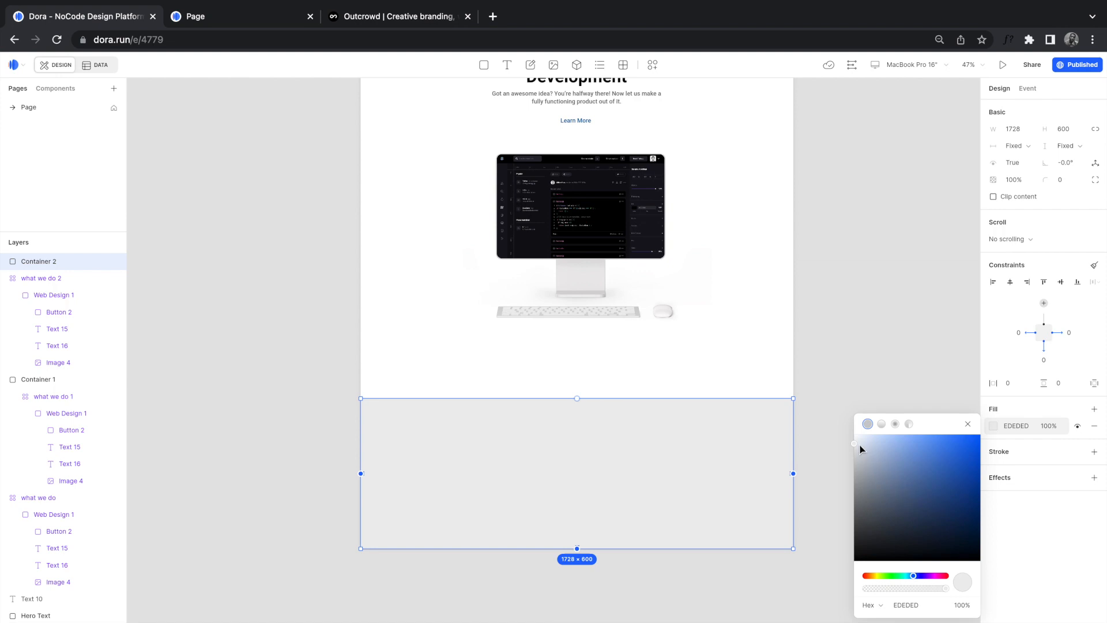
left_click(532, 465)
left_click(357, 444)
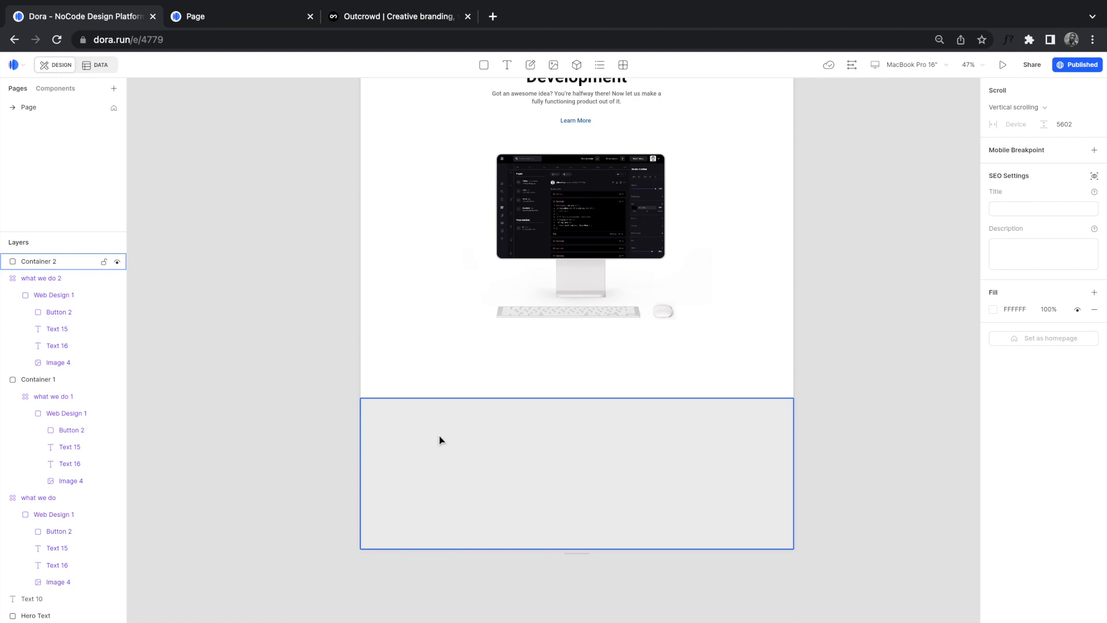
key("t")
Step: Paste the Pages, Design, Branding and Development headings into the grey footer
left_click(277, 437)
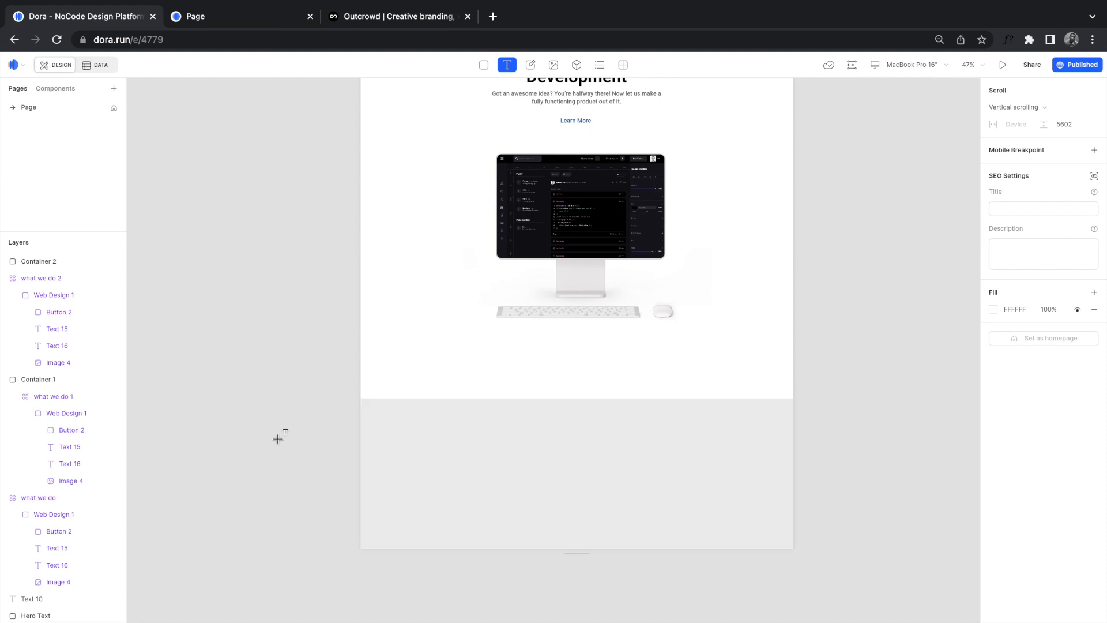
left_click(514, 465)
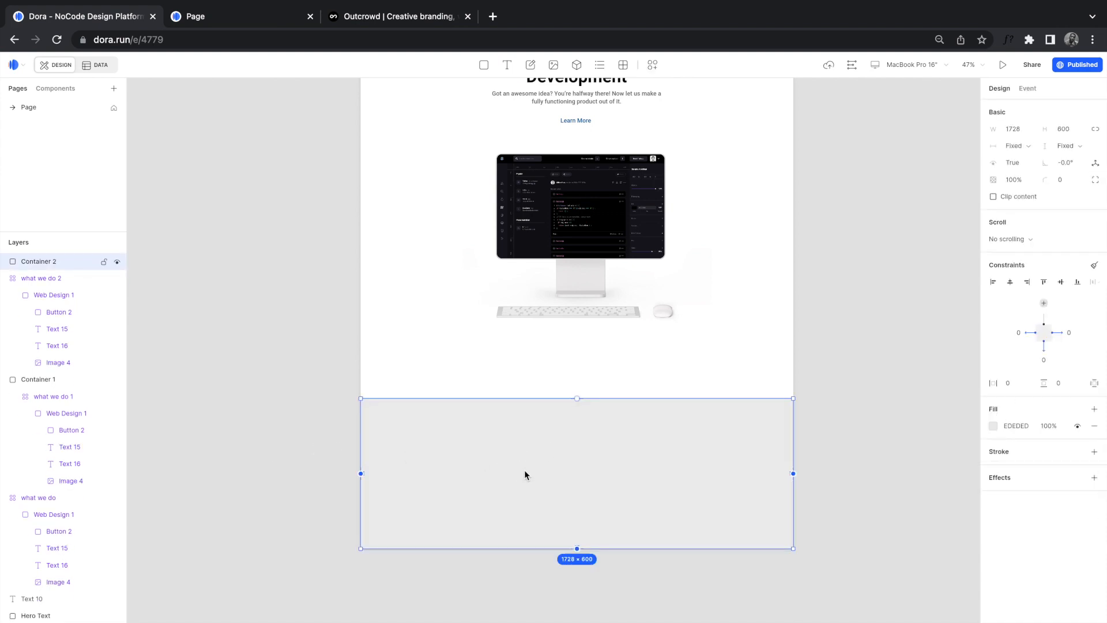
key("ctrl+v")
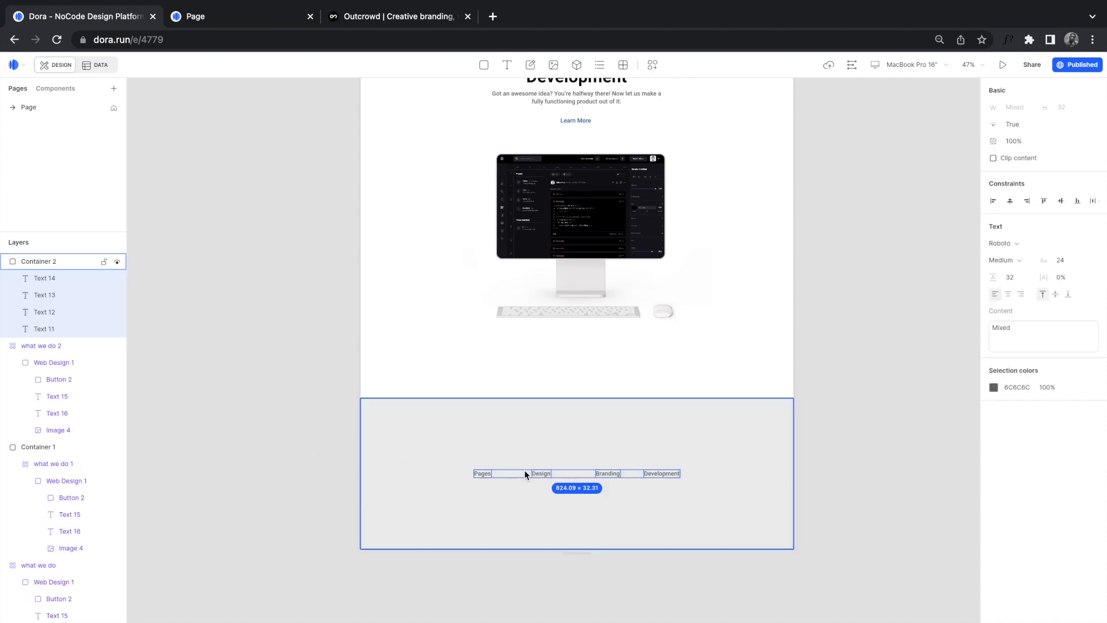
left_click_drag(534, 470, 494, 445)
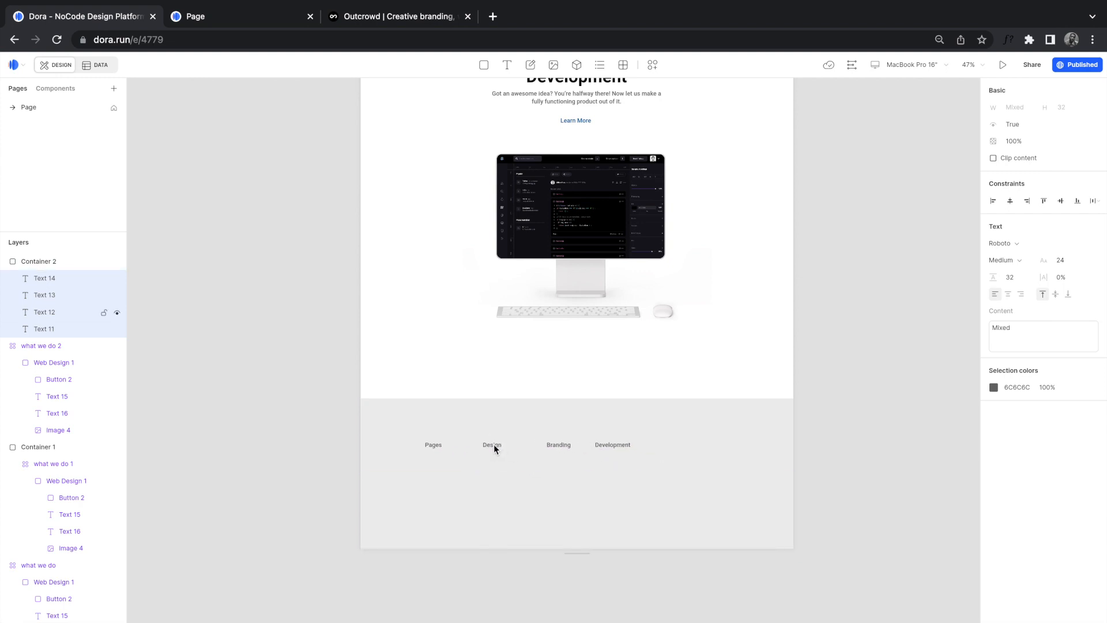
left_click(352, 18)
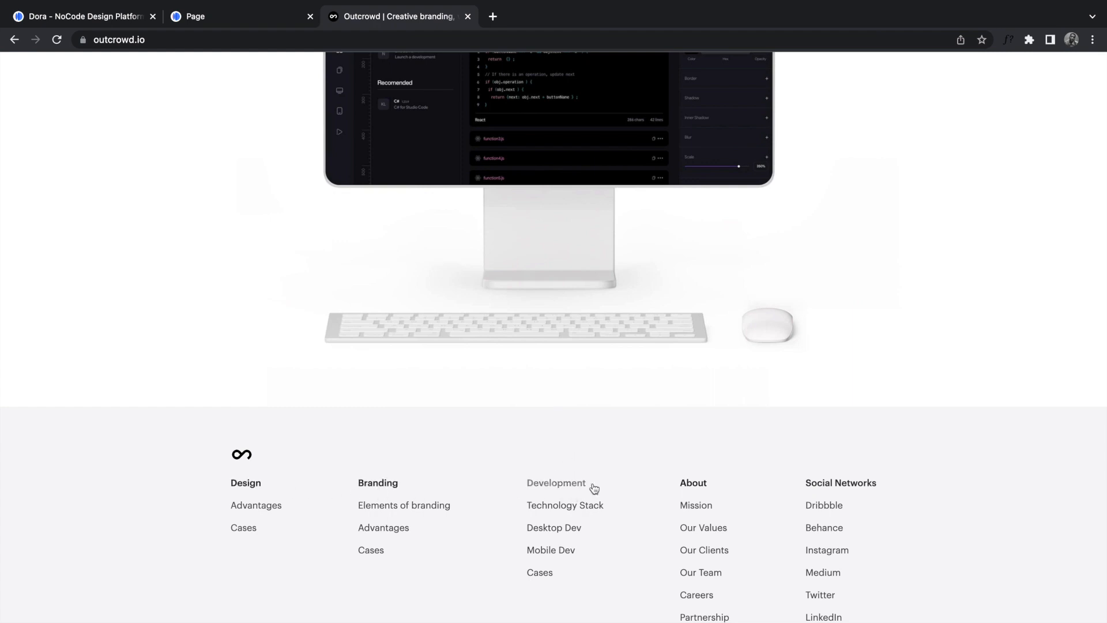
left_click(94, 22)
Step: Duplicate the Development heading to its right and rename it 'Social Networks'
left_click(640, 444)
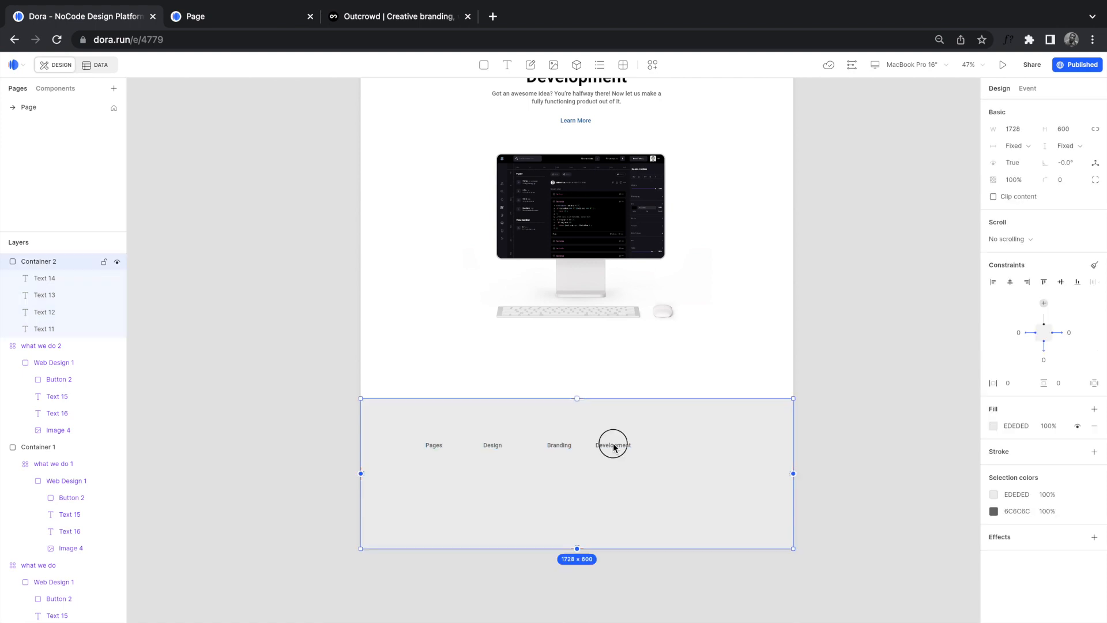
left_click(614, 446)
left_click_drag(612, 447, 708, 446, "alt")
double_click(708, 446)
type("Social")
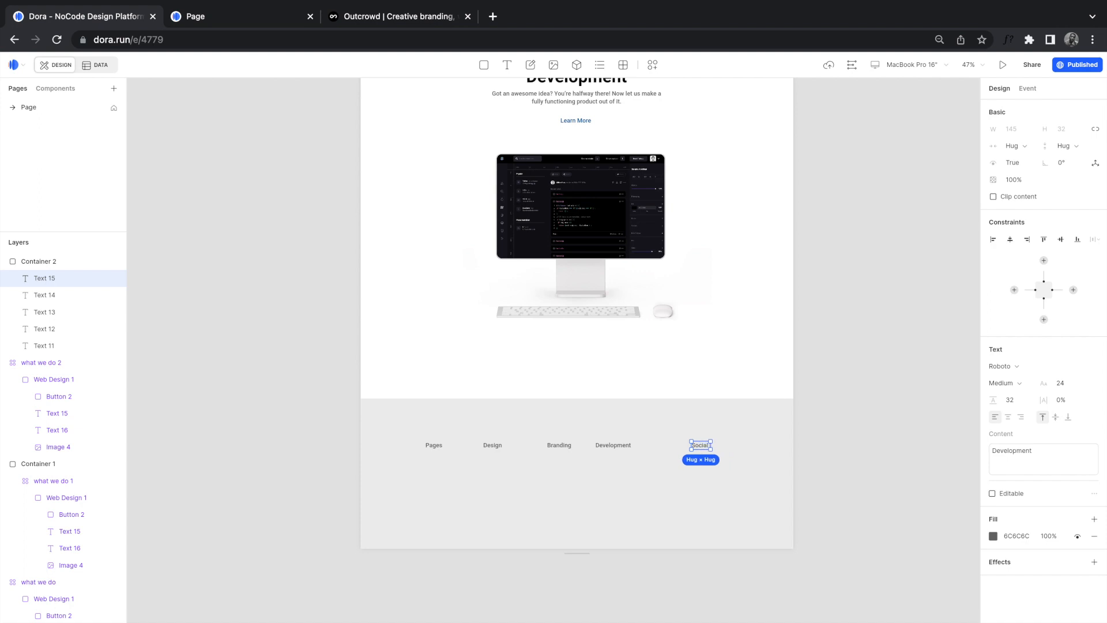
type(" Networks")
Step: Space all five headings evenly across and align them on their vertical centres
left_click(715, 481)
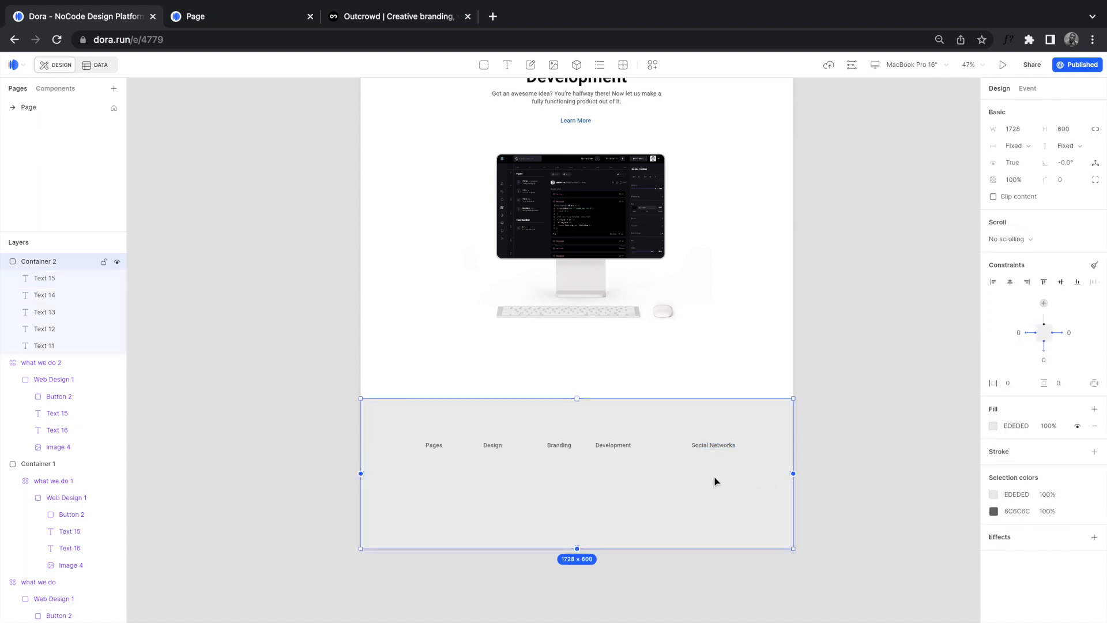
left_click(714, 447)
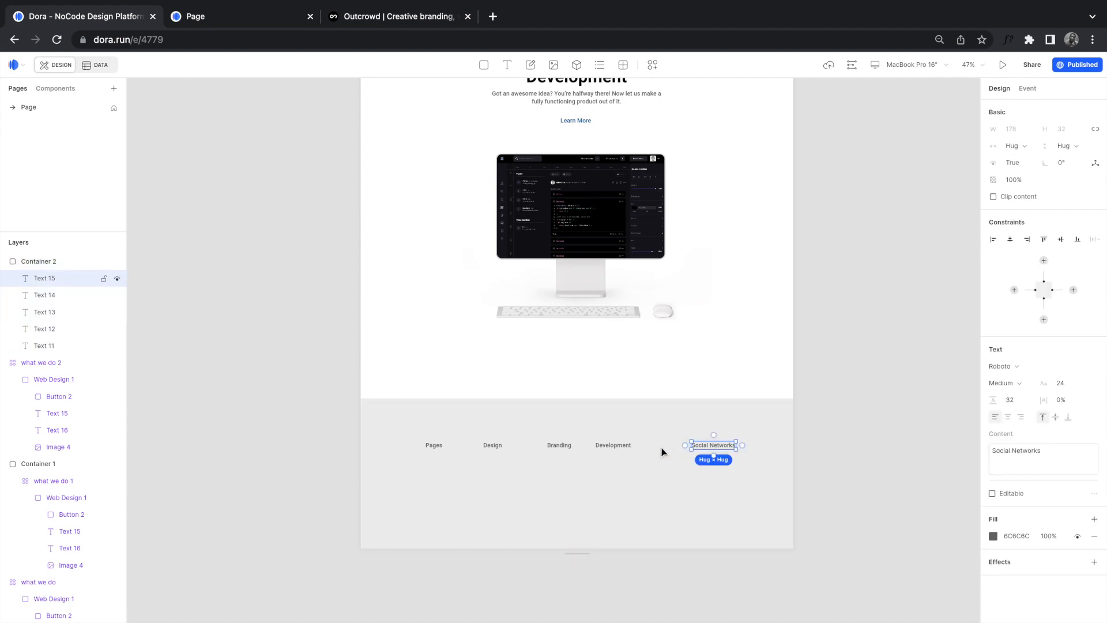
left_click(614, 445, "shift")
left_click(555, 446, "shift")
left_click(492, 446, "shift")
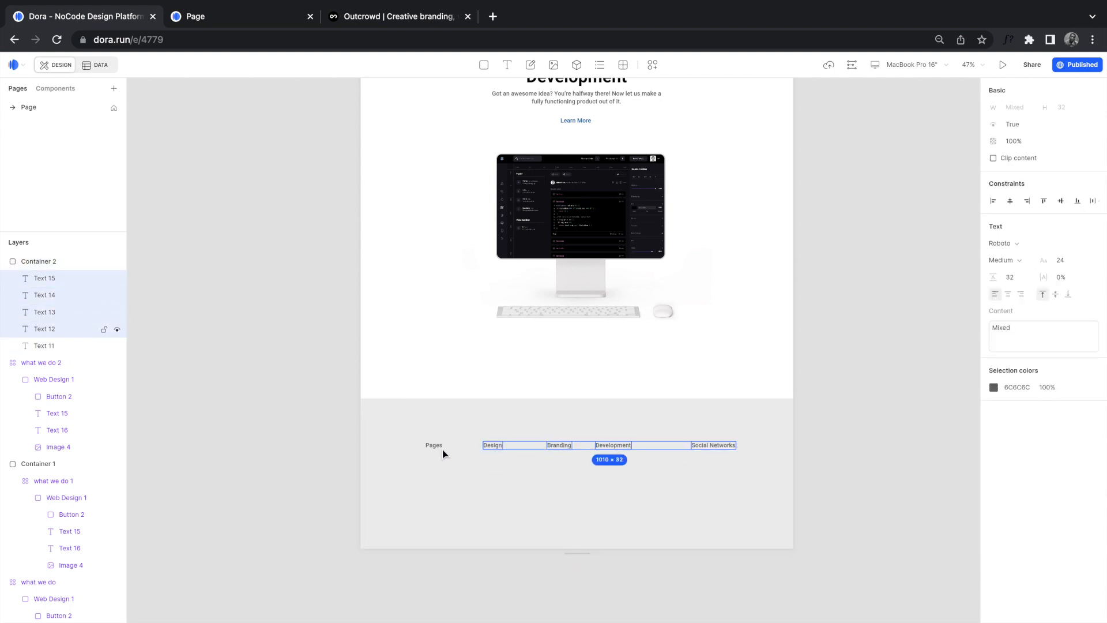
left_click(435, 446, "shift")
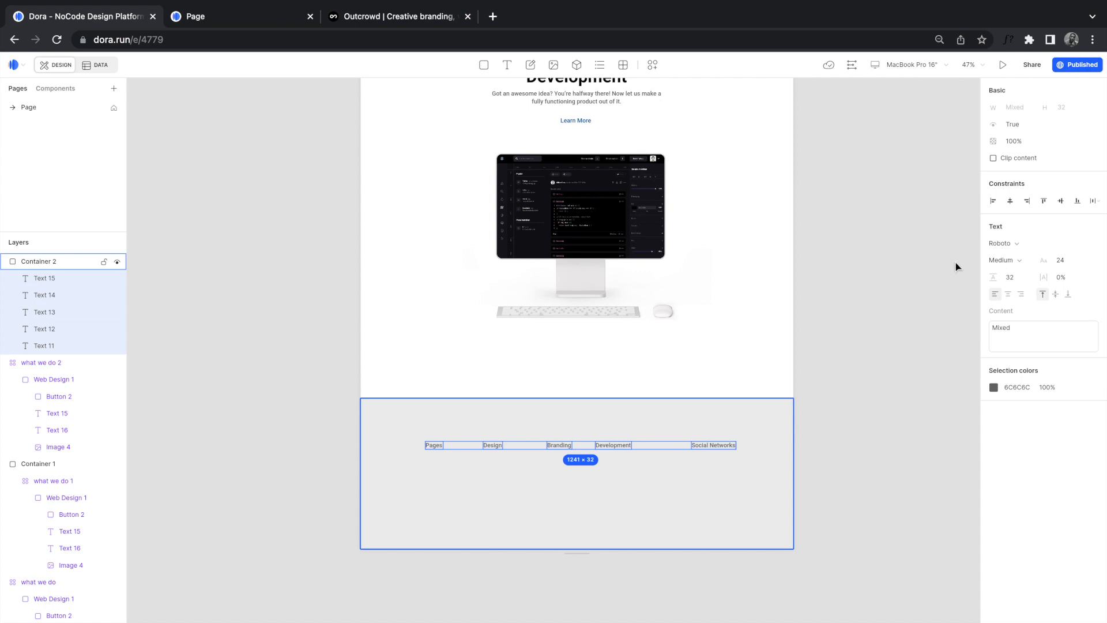
left_click(1094, 202)
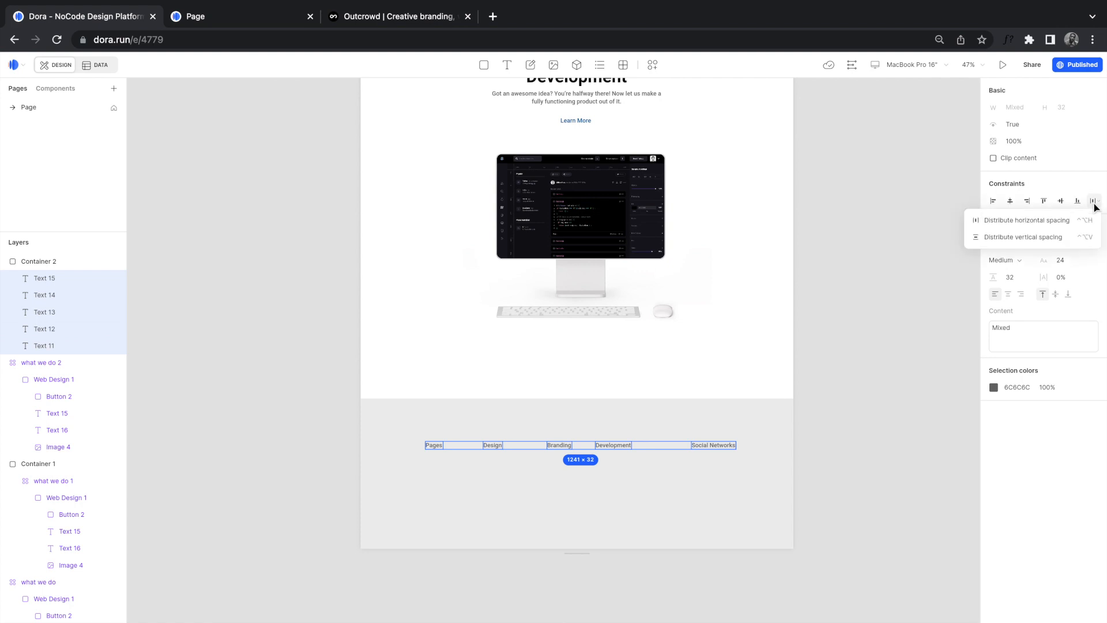
left_click(1039, 222)
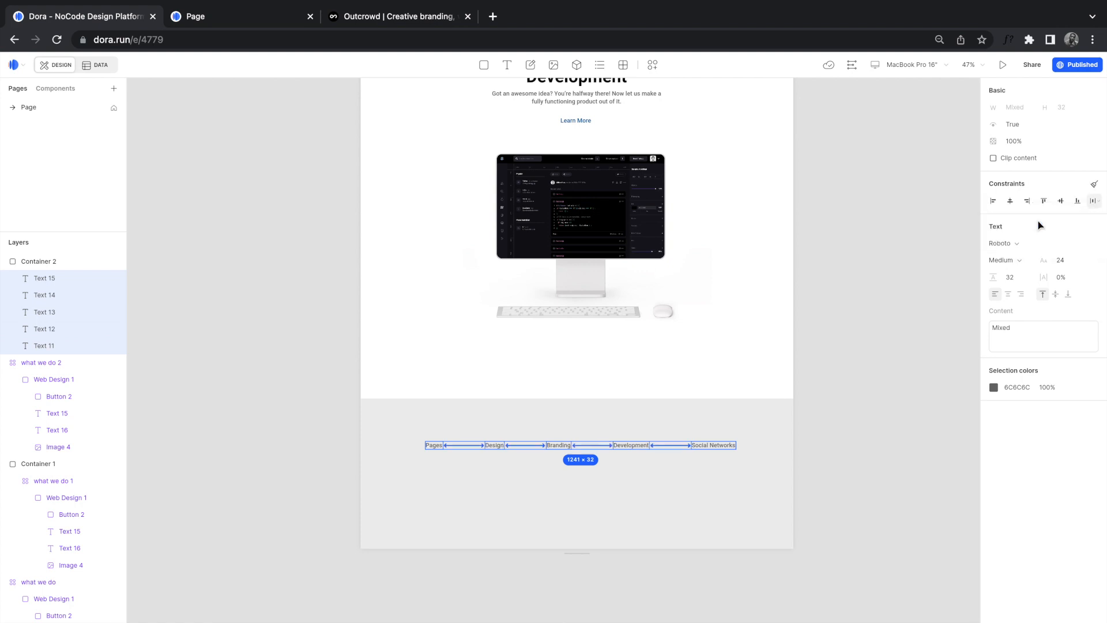
left_click(1061, 201)
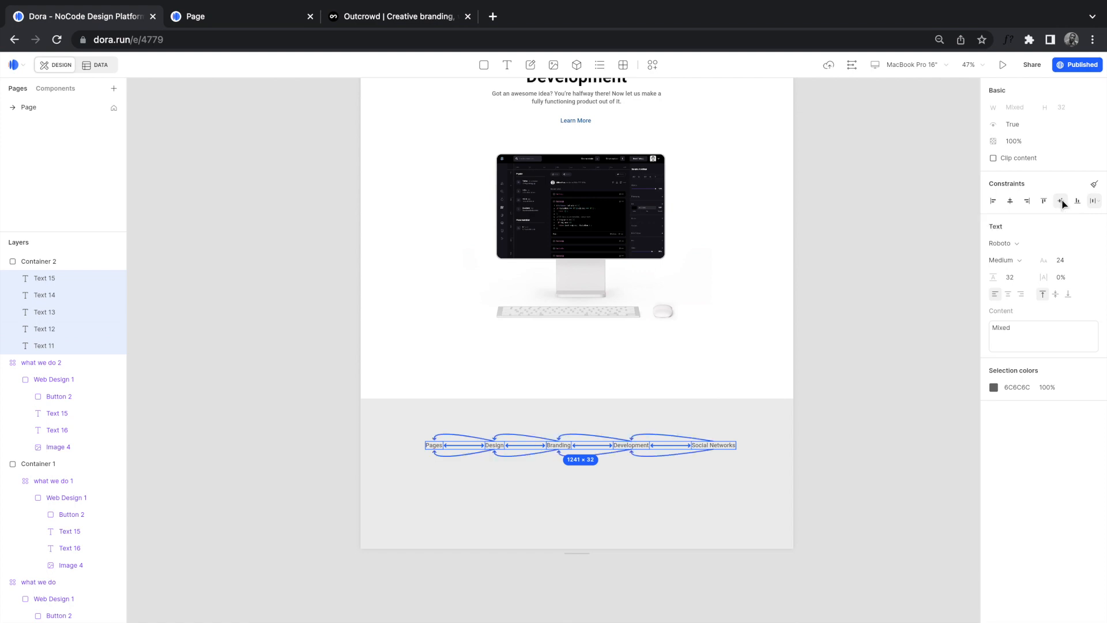
Step: Recolour the five headings black (000000)
left_click(994, 390)
left_click_drag(891, 480, 839, 521)
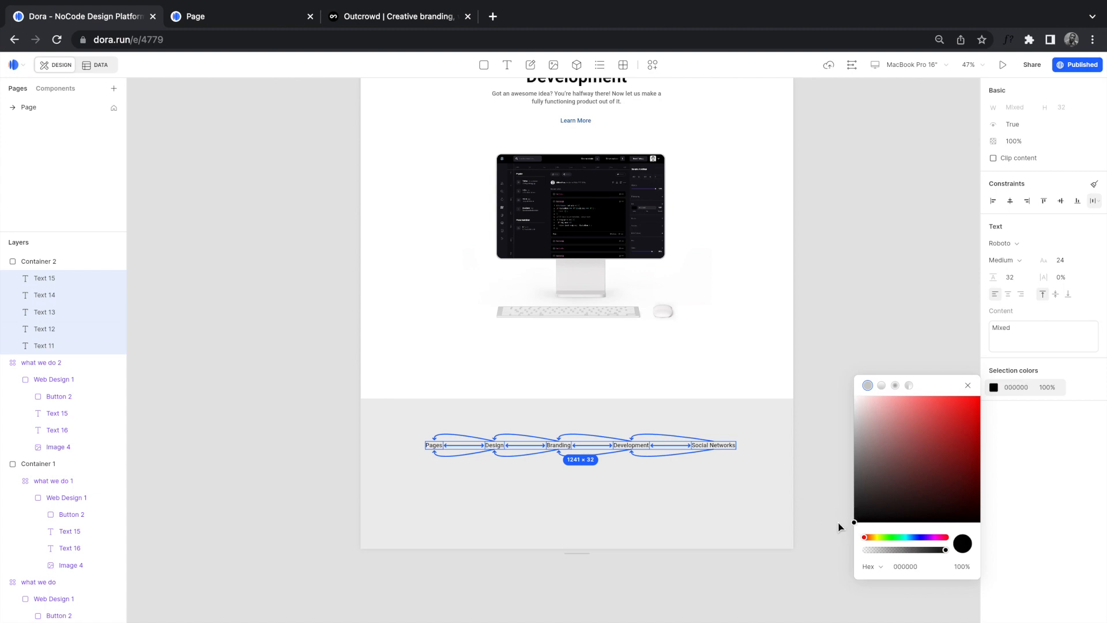
left_click(664, 490)
scroll(556, 466, "up", 5)
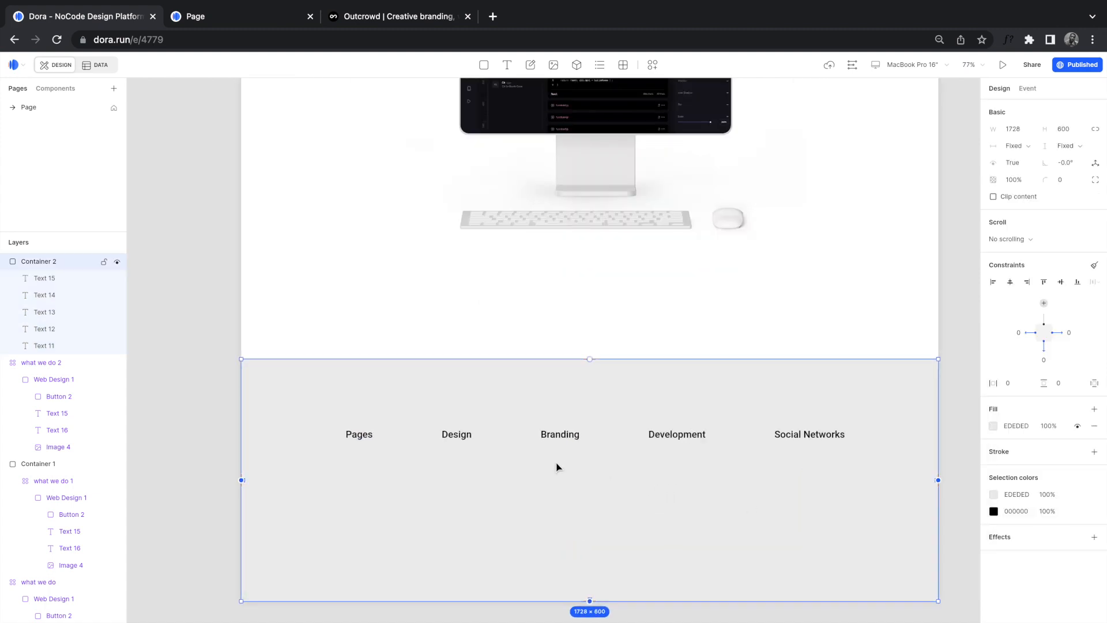
scroll(557, 466, "up", 3)
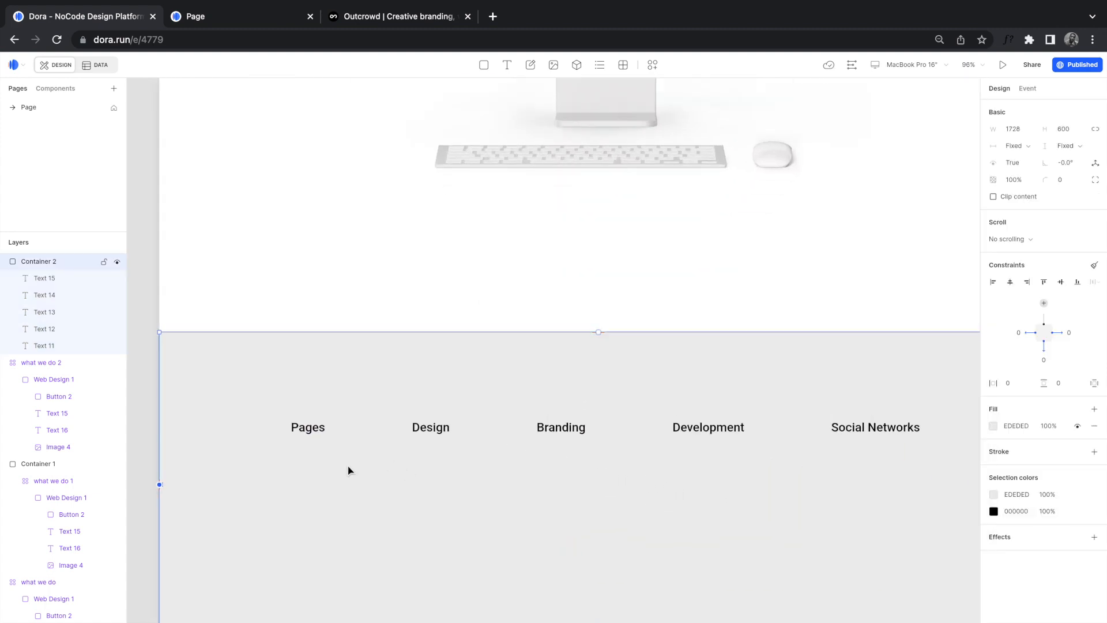
Step: Type 'Link 1' below the Pages heading and duplicate it downward into a column
key("t")
left_click(290, 456)
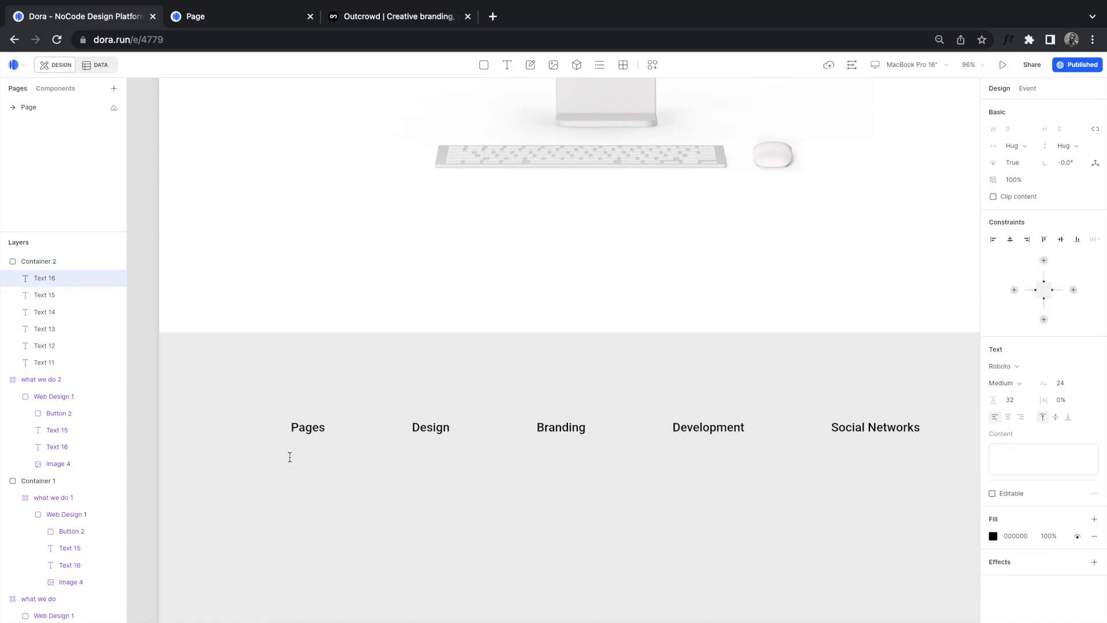
type("Link1")
key("BackSpace")
type("1")
left_click(303, 460)
left_click(308, 474)
left_click_drag(307, 462, 308, 543, "alt")
Step: Rename the copies to Link 2, Link 3 and Link 4
double_click(306, 484)
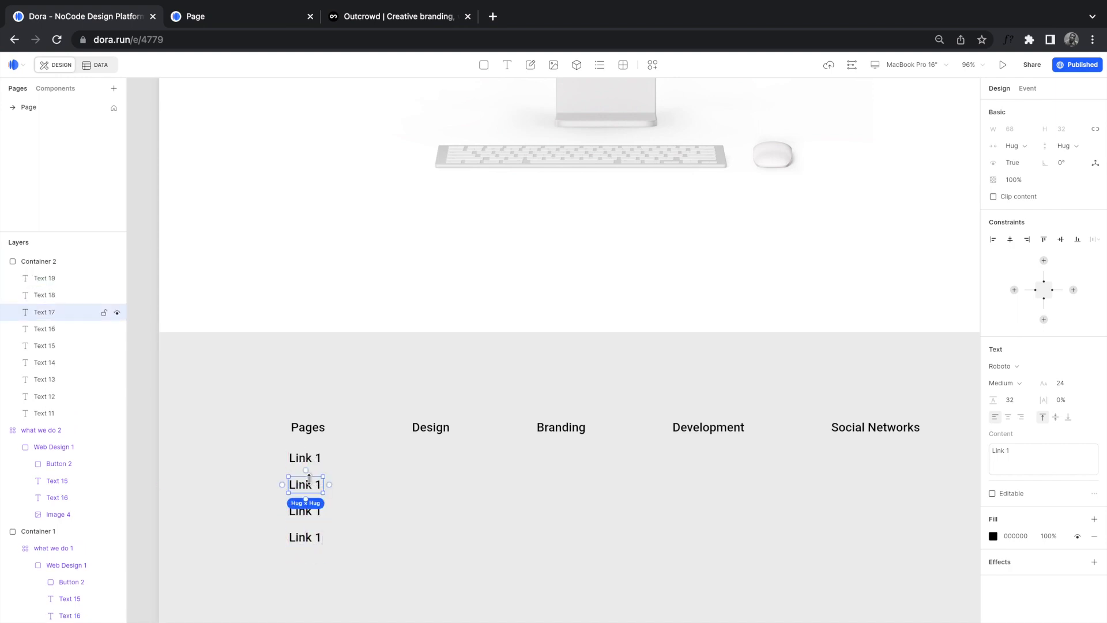
left_click(321, 484)
key("BackSpace")
type("2")
double_click(309, 515)
left_click(313, 511)
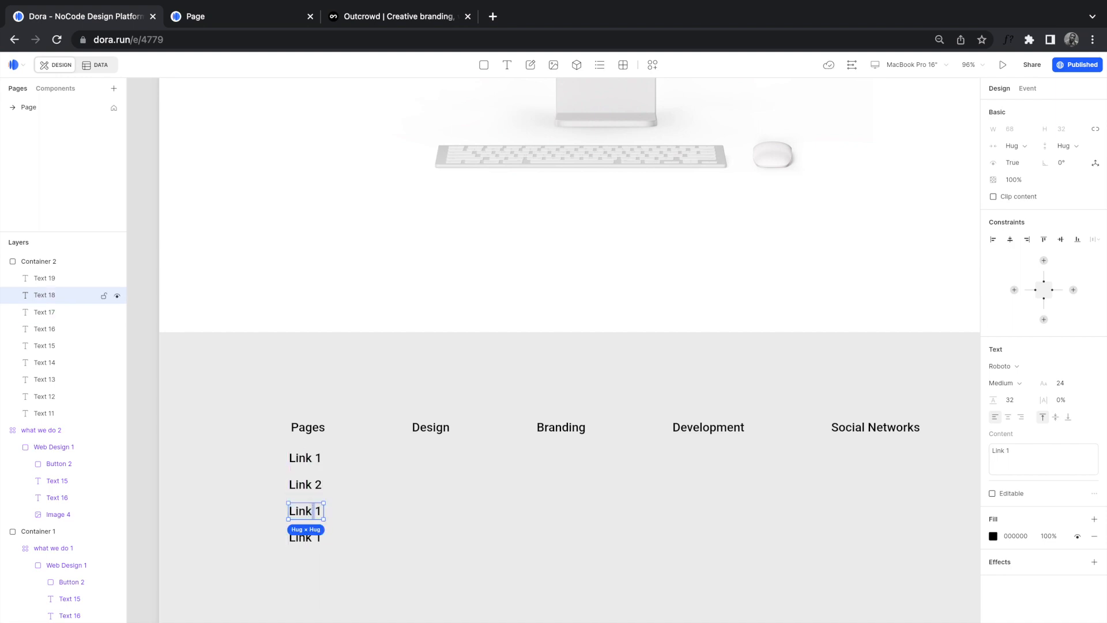
key("BackSpace")
type("3")
double_click(309, 541)
left_click(307, 542)
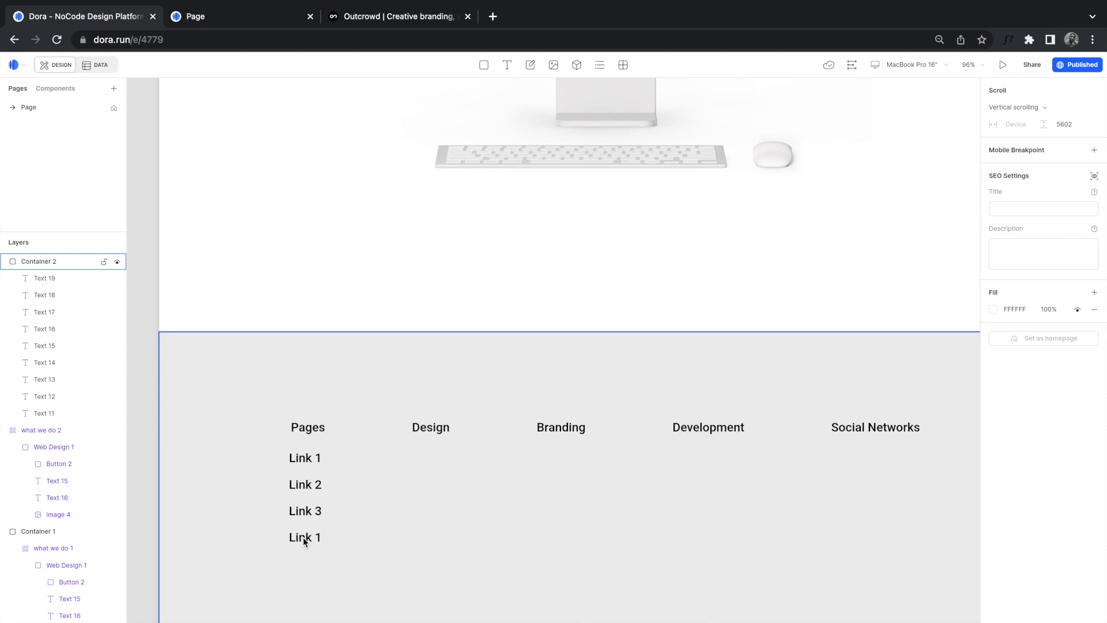
double_click(304, 540)
left_click(303, 537)
key("BackSpace")
type("4")
Step: Select all four links, Link 1 through Link 4, together
left_click(319, 568)
left_click(311, 537)
left_click(306, 511, "shift")
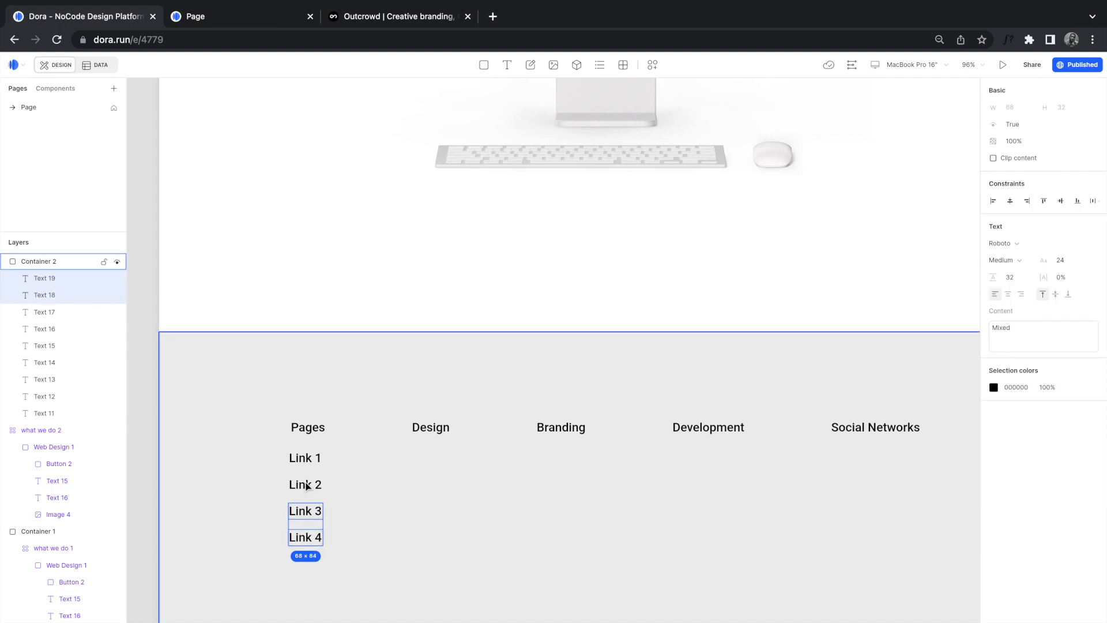
left_click(306, 484, "shift")
left_click(304, 460, "shift")
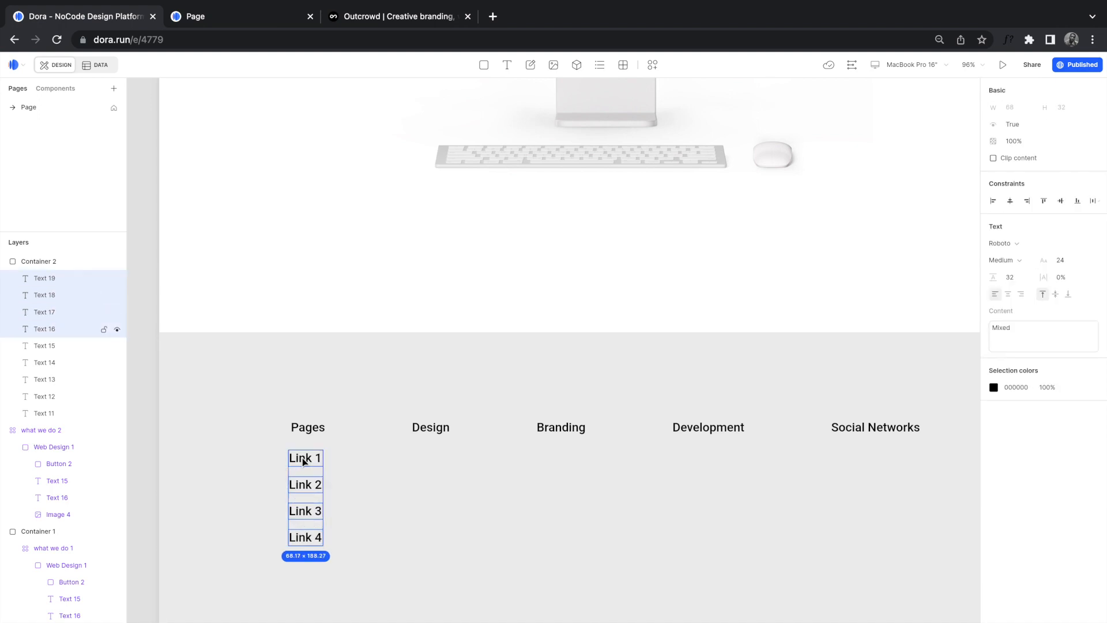
Step: Left-align the four links and make them font size 18 in grey 878787
left_click(993, 201)
left_click(1061, 260)
type("1")
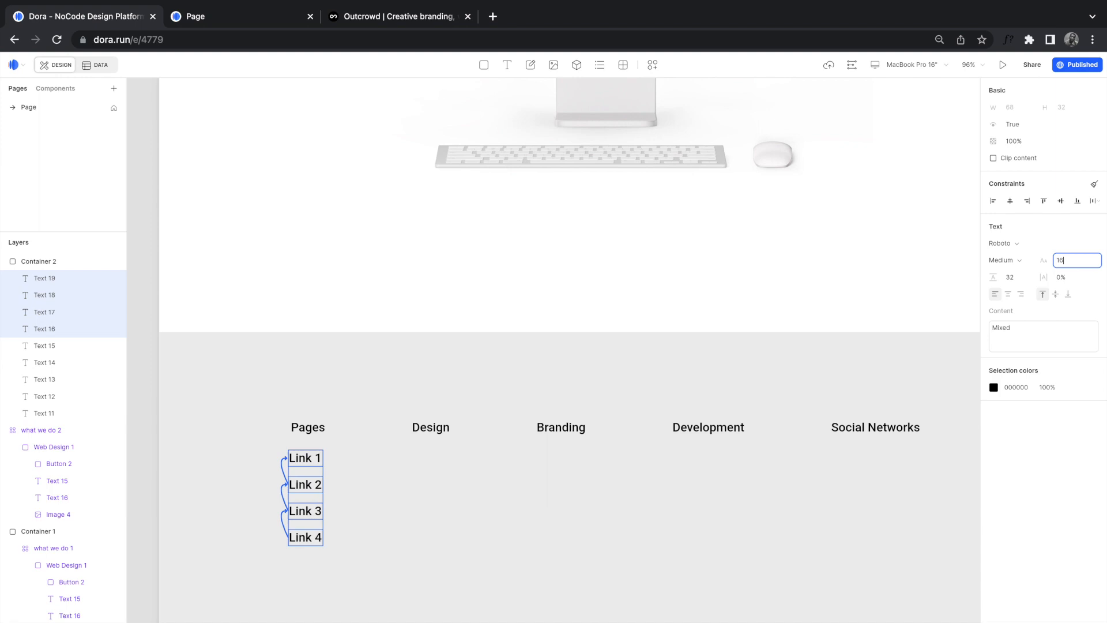
type("6")
key("Return")
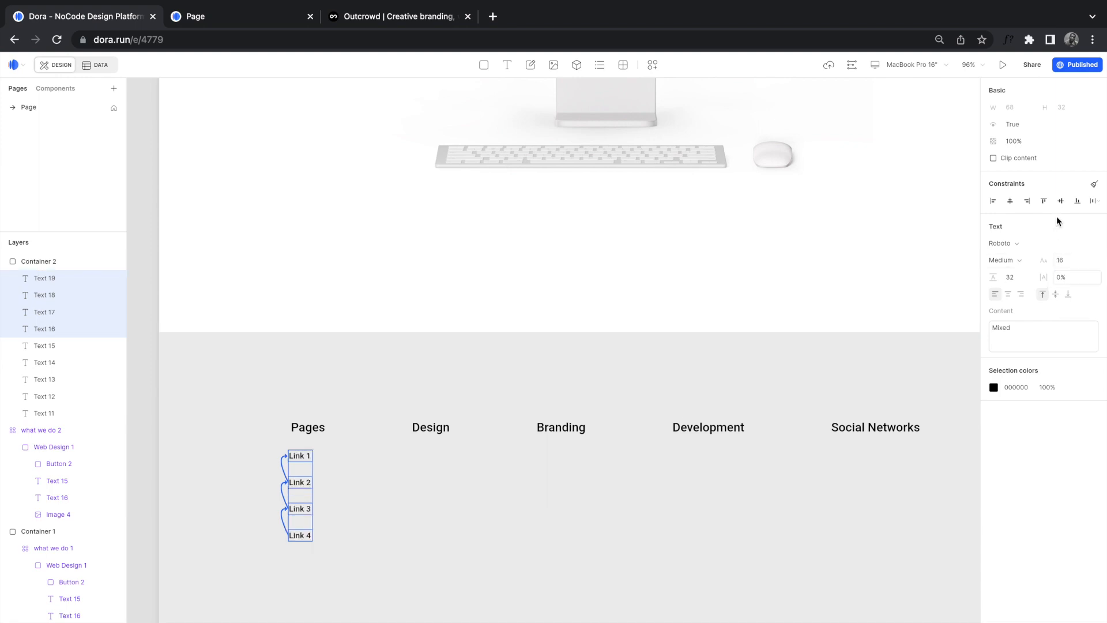
left_click(1066, 260)
key("Return")
left_click(994, 387)
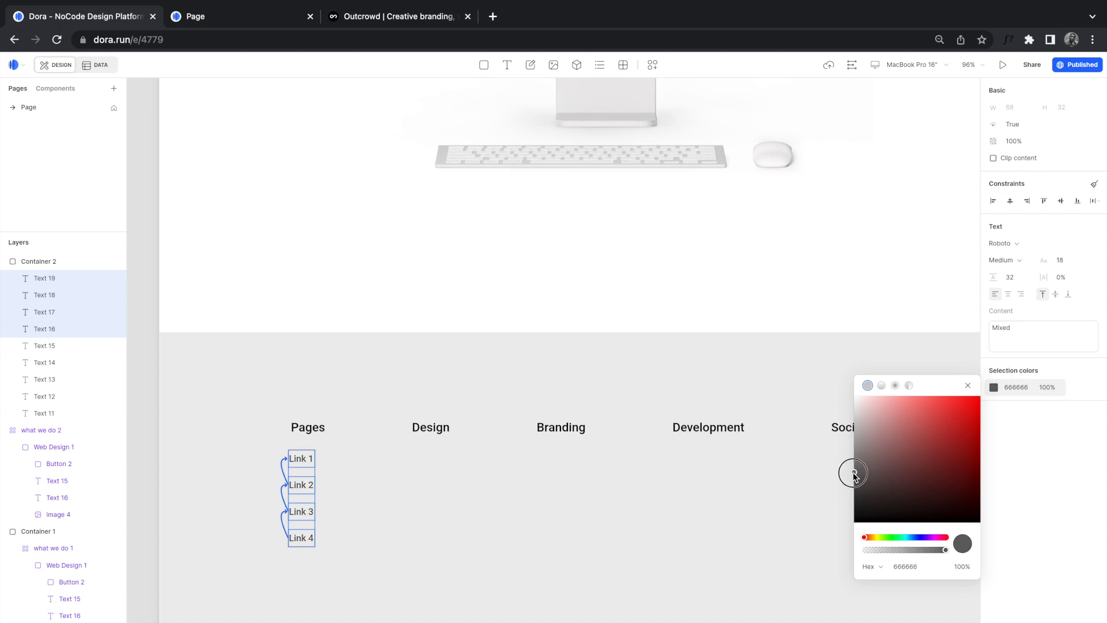
left_click(308, 486)
Step: Group Link 1 to Link 4 into one container
left_click(308, 486)
left_click(303, 461, "shift")
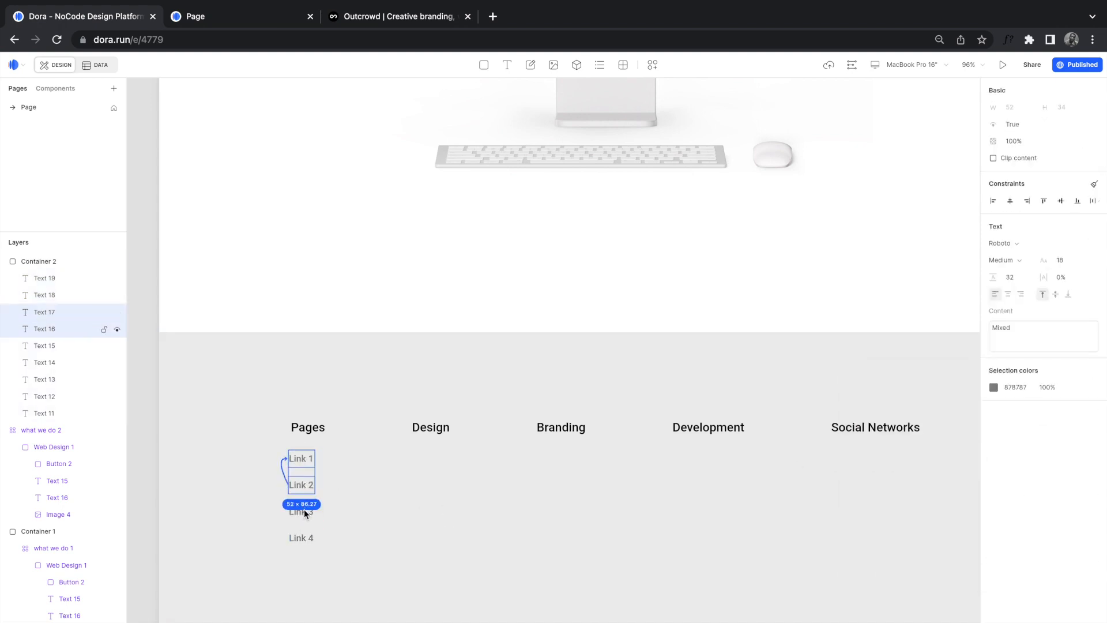
left_click(303, 511, "shift")
left_click(303, 535, "shift")
key("super+g")
Step: Place the link group under the headings and copy it under Development and Social Networks
left_click_drag(318, 509, 551, 459)
left_click_drag(553, 460, 689, 459, "alt")
left_click_drag(689, 459, 842, 456, "alt")
left_click(843, 433, "shift")
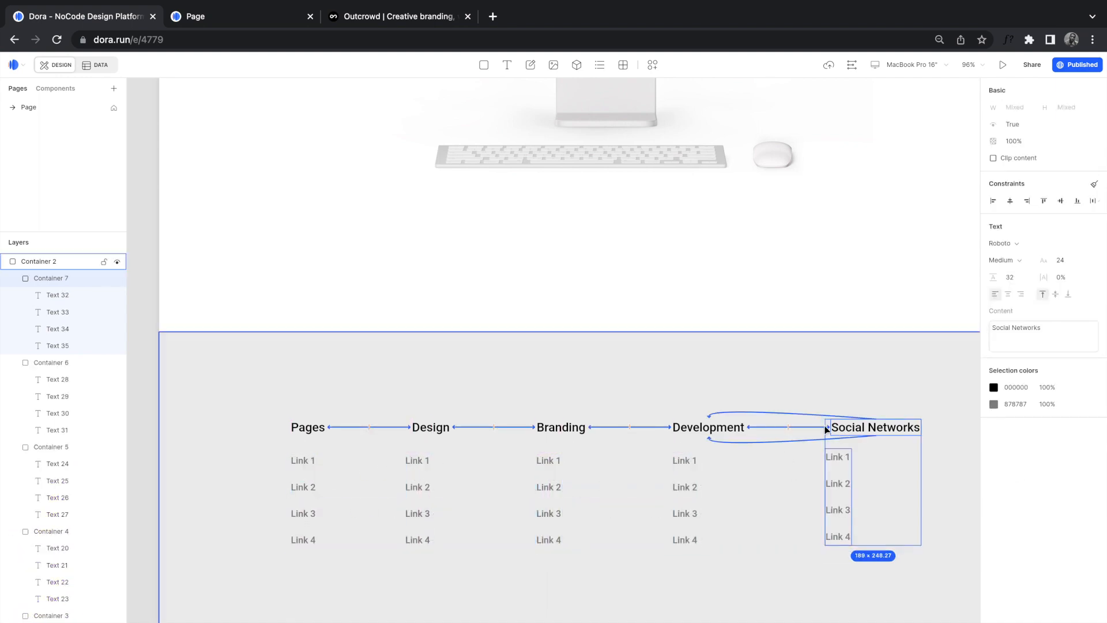
left_click(868, 394)
left_click(849, 433)
left_click(840, 458, "shift")
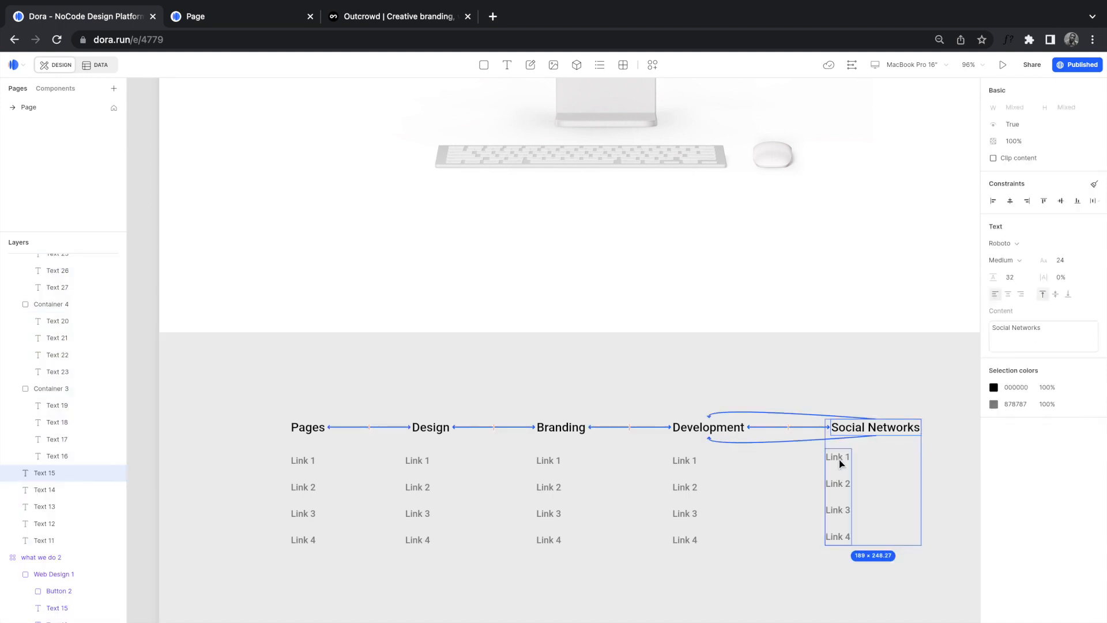
Step: Nudge the Social Networks and Development link columns up beneath their headings
left_click(991, 202)
key("super+z")
left_click(807, 473)
left_click(842, 459)
left_click_drag(842, 459, 849, 455)
left_click(680, 463)
left_click_drag(685, 462, 686, 458)
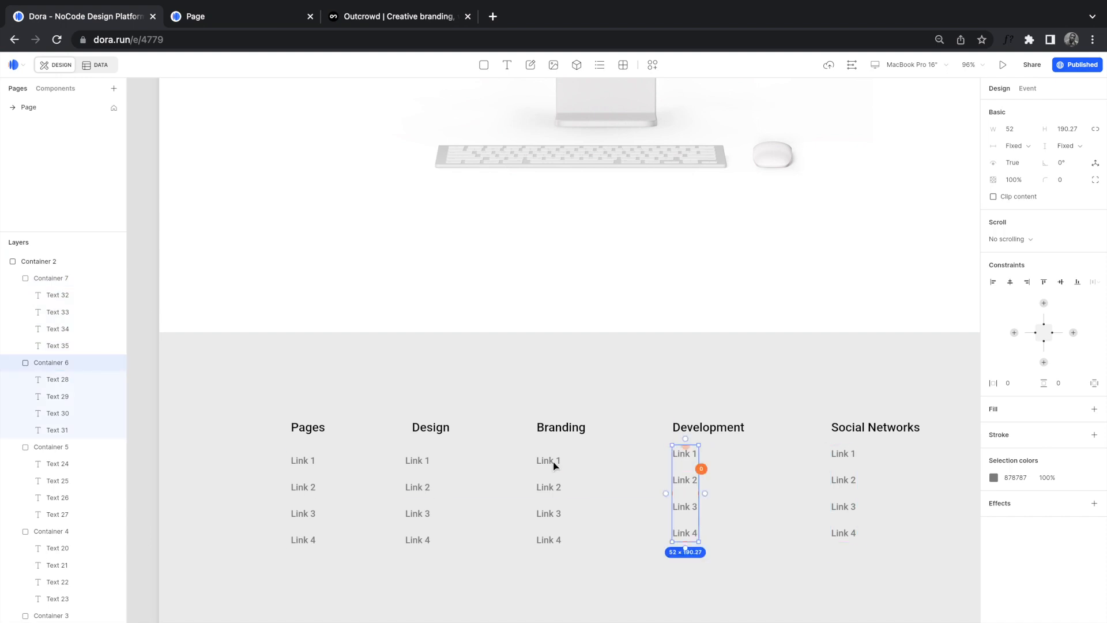
Step: Select all five link columns together, then check the headings and footer block
left_click(425, 463, "shift")
left_click(306, 463, "shift")
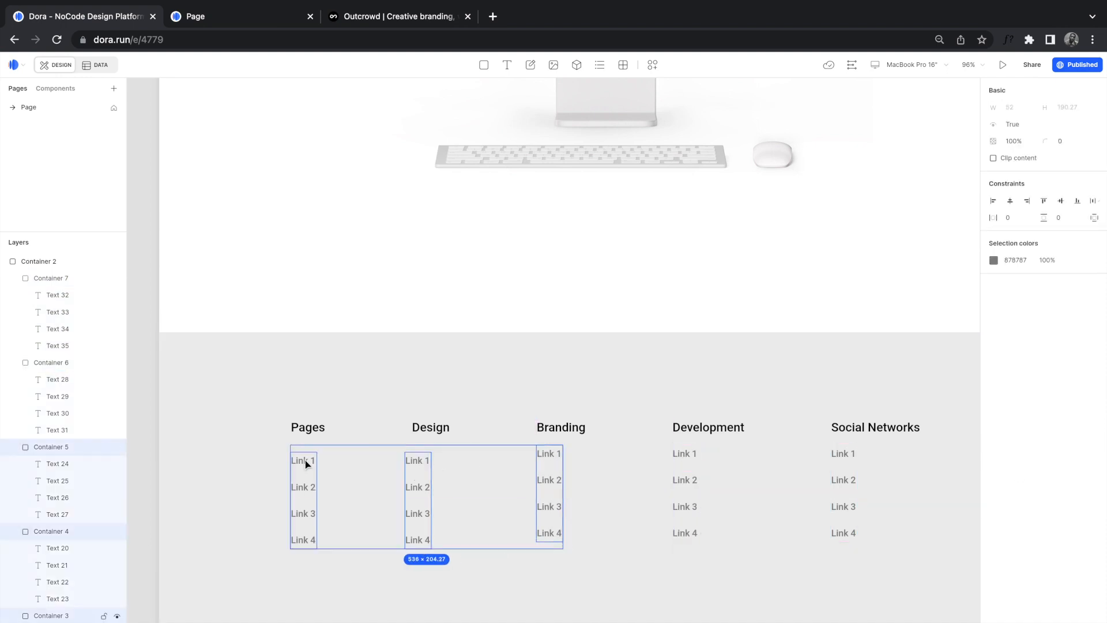
left_click(691, 453, "shift")
left_click(840, 453, "shift")
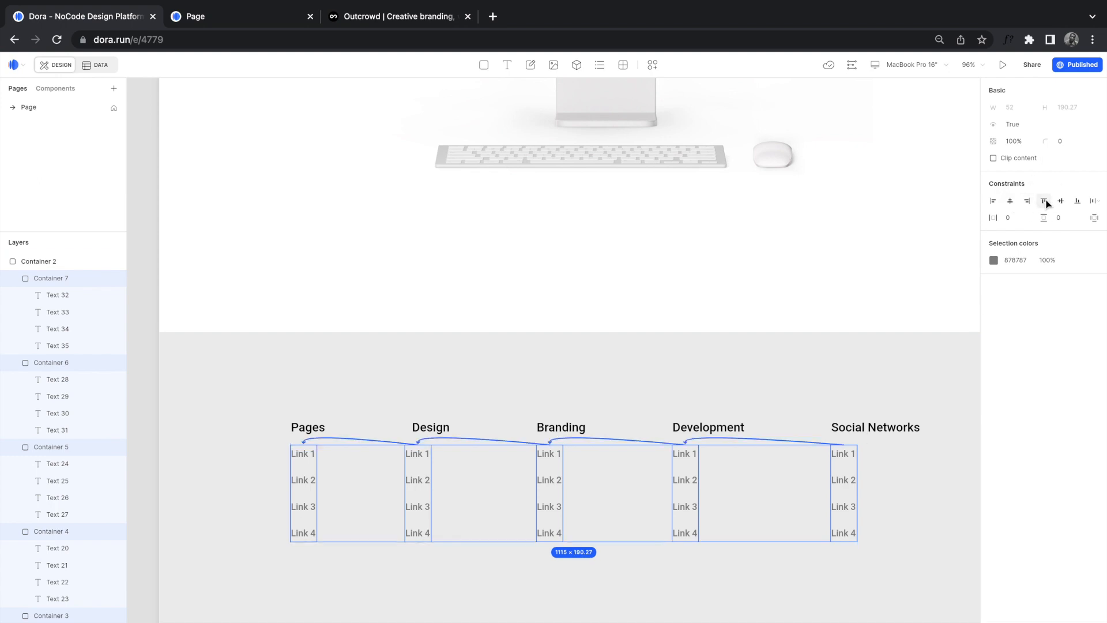
left_click(720, 435)
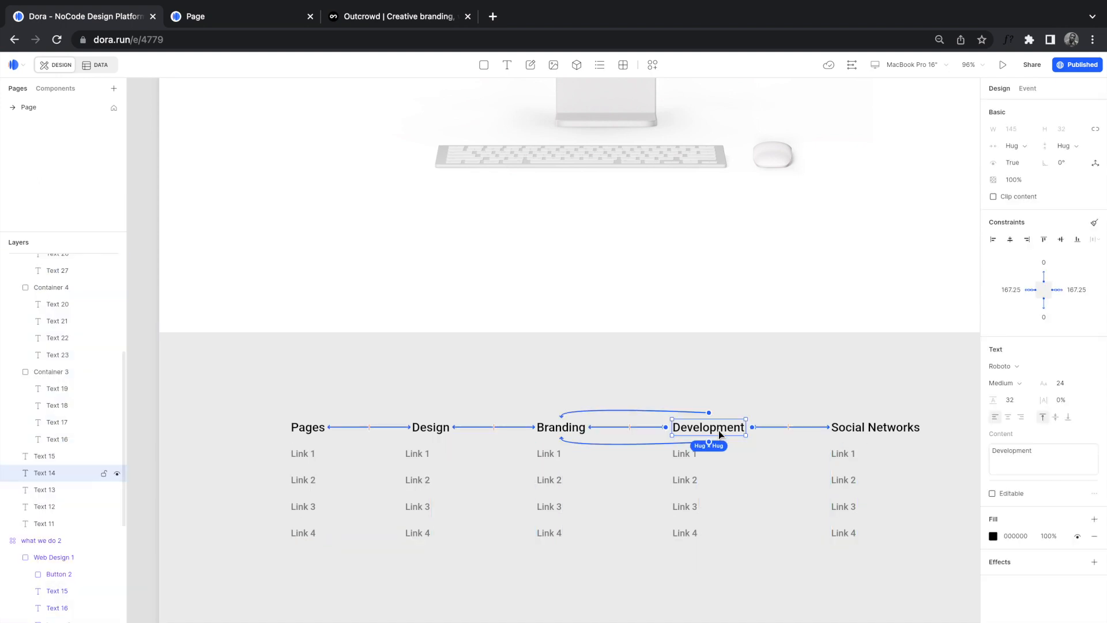
left_click(849, 429)
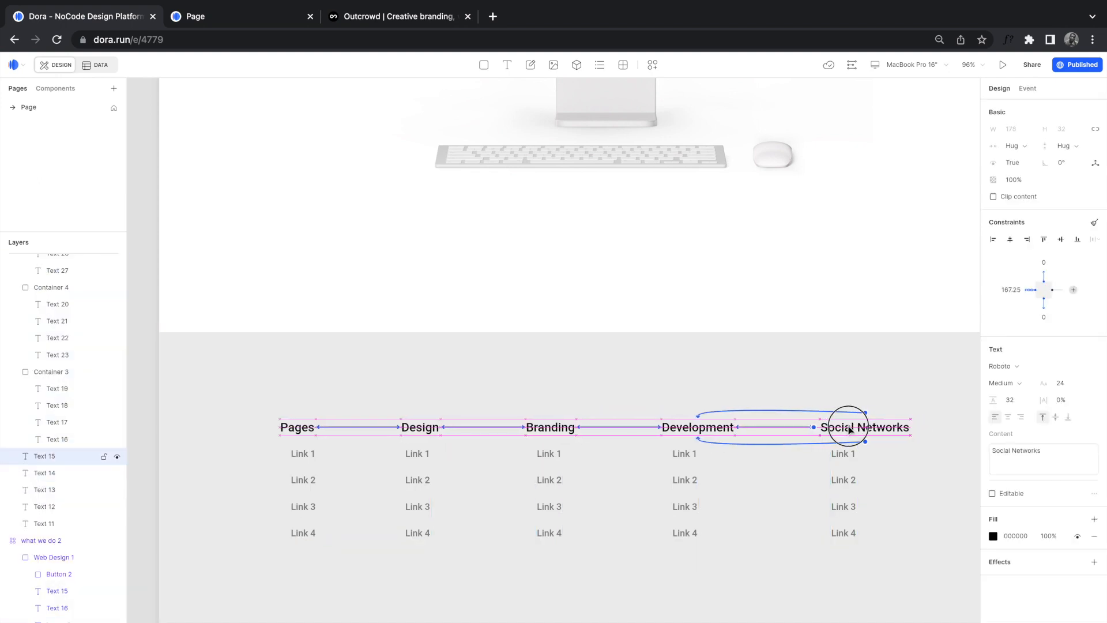
left_click(764, 375)
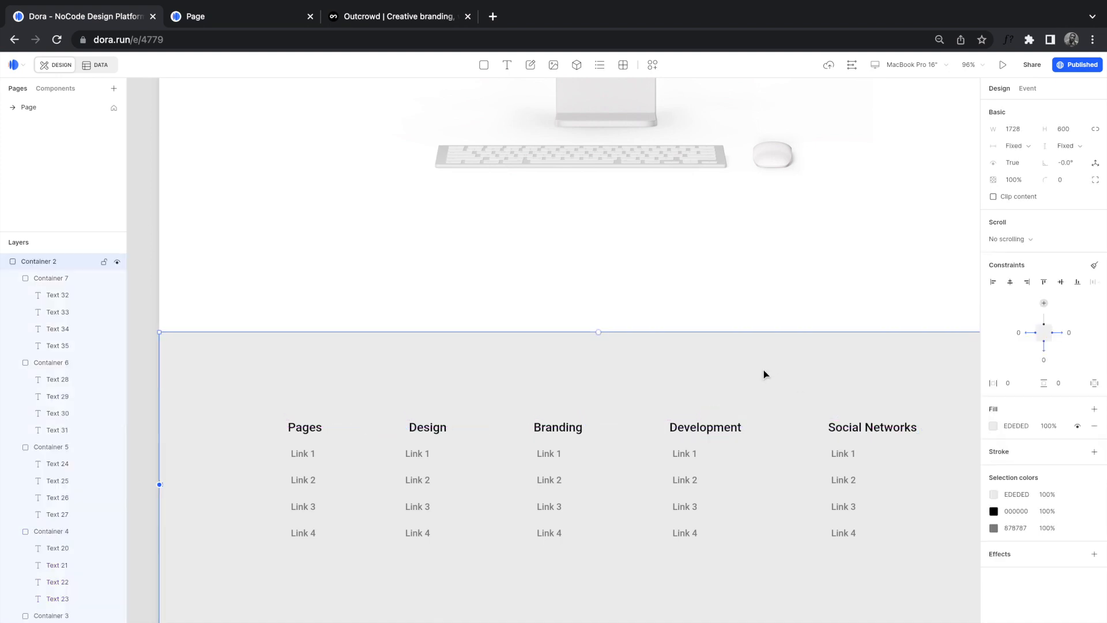
Step: Paste 'Copyright © 2021 . All rights reserved.' at the footer's bottom left and compare with Outcrowd
scroll(765, 374, "down", 5)
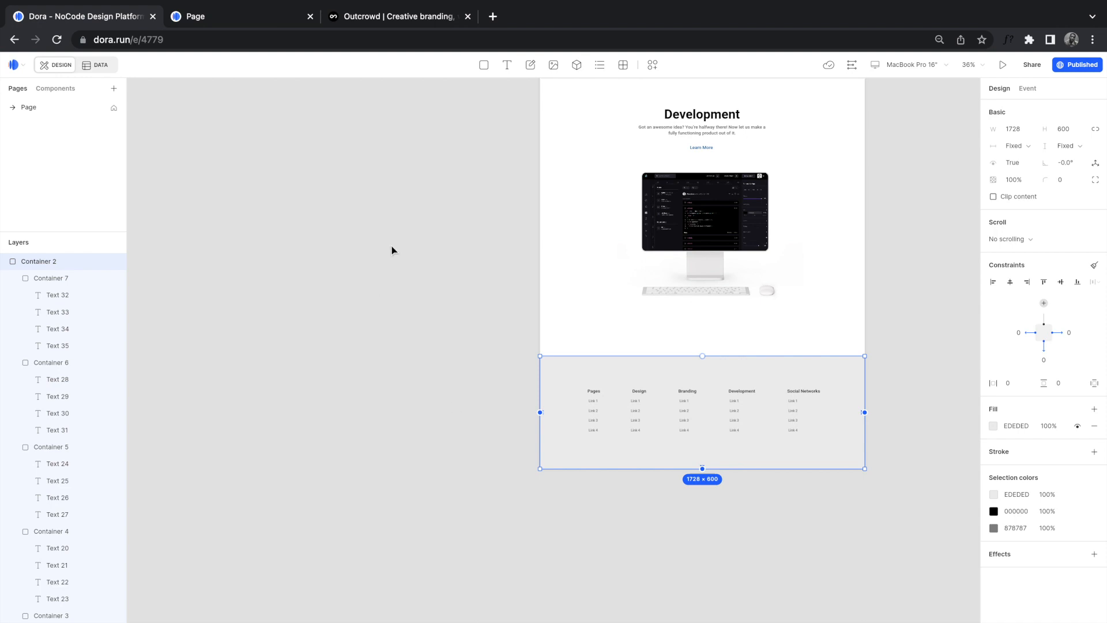
scroll(611, 445, "right", 2)
scroll(611, 445, "up", 1)
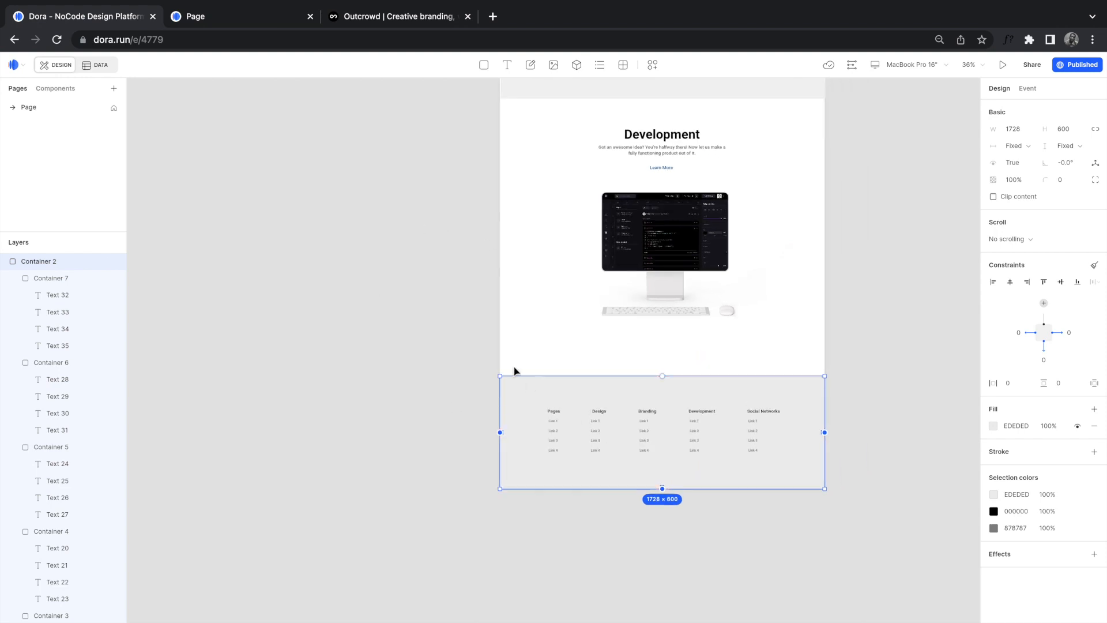
key("ctrl+v")
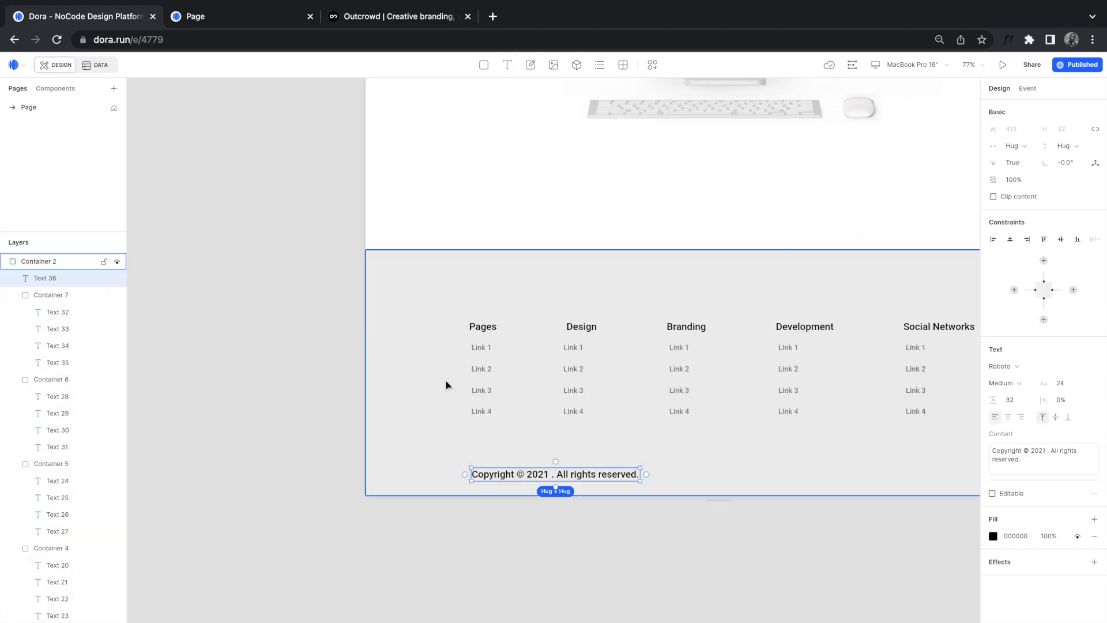
left_click(352, 16)
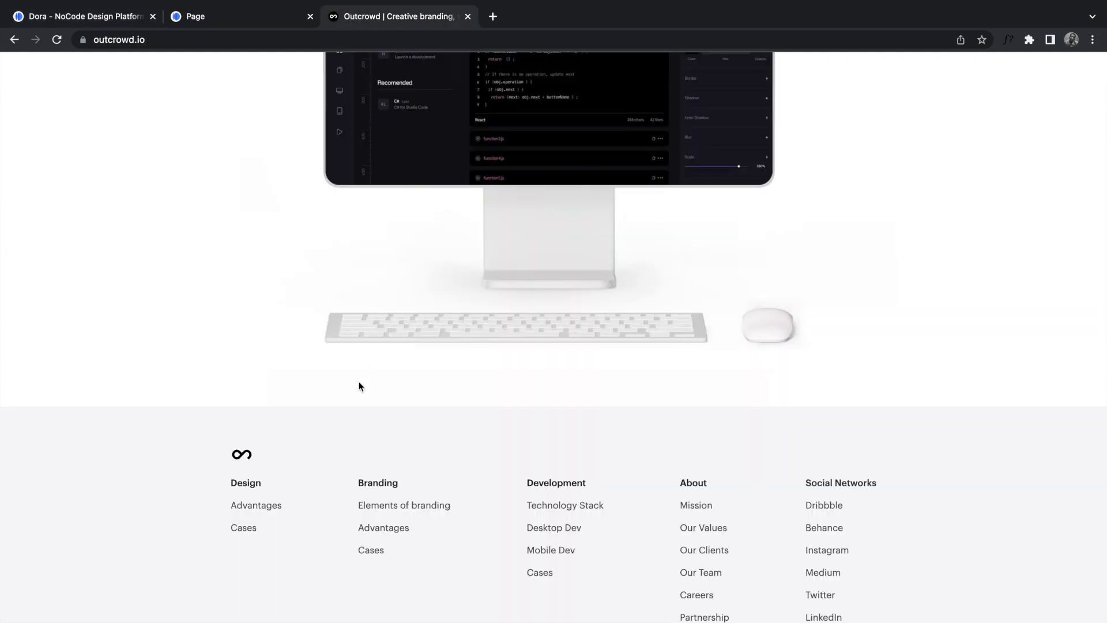
left_click(116, 20)
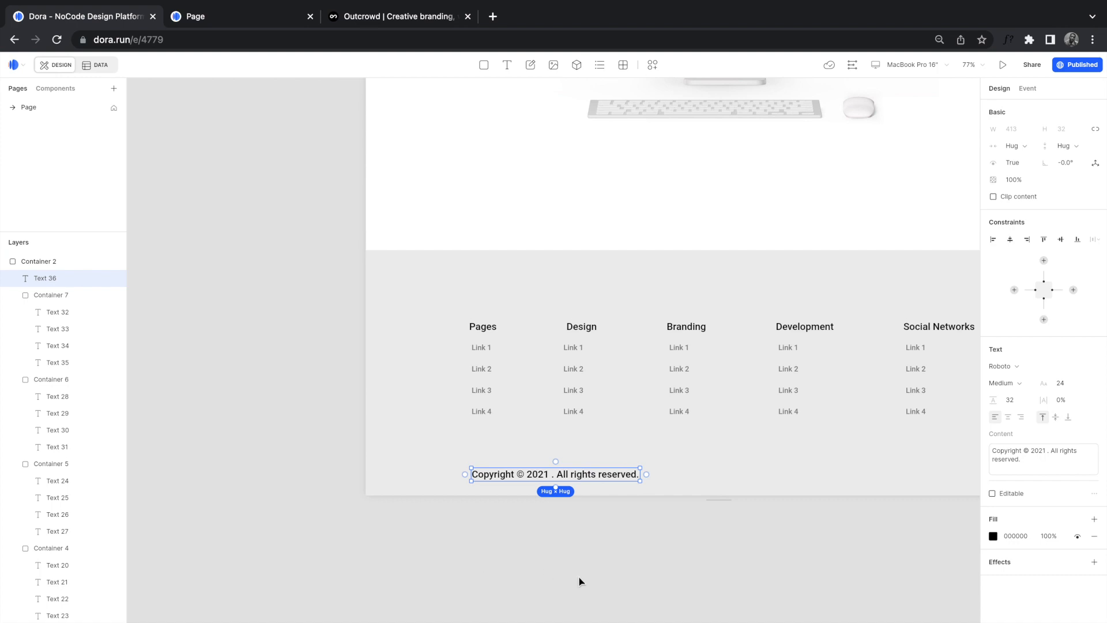
Step: Draw a 1254 × 1 grey divider line across the footer just above the copyright text
scroll(578, 581, "right", 4)
scroll(579, 581, "up", 1)
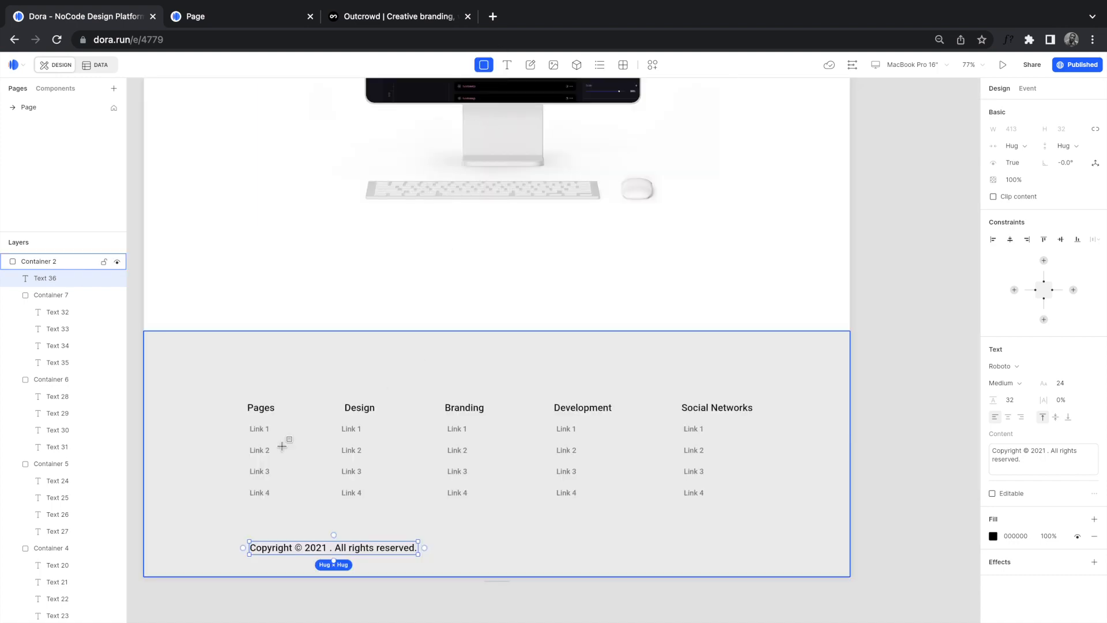
mouse_move(247, 525)
left_mouse_down()
mouse_move(655, 450)
mouse_move(688, 526)
left_mouse_up()
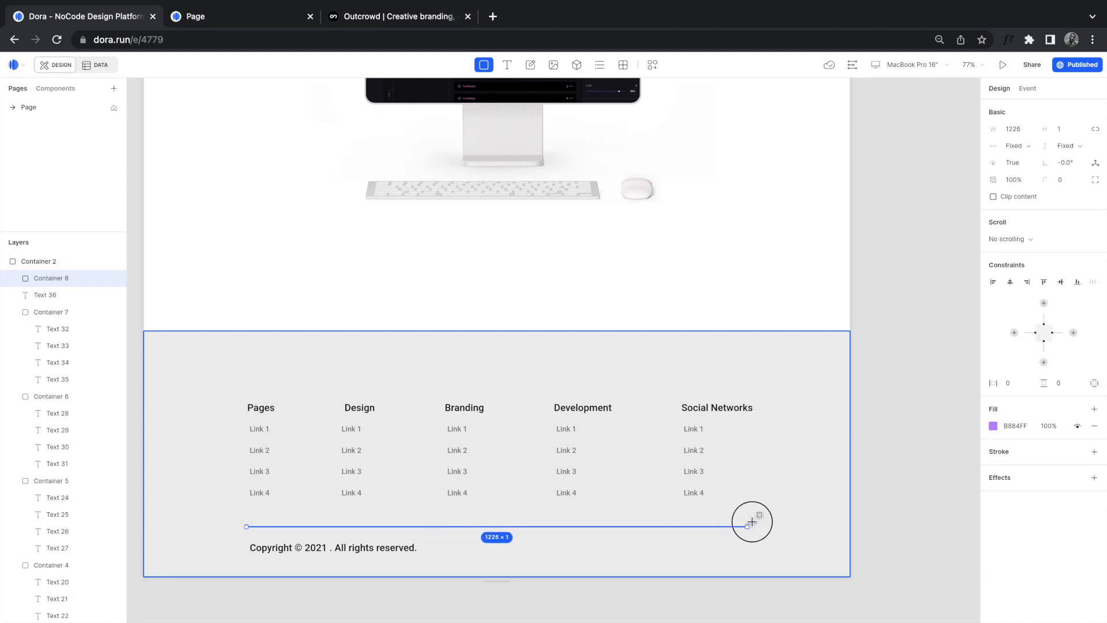
left_click_drag(756, 522, 759, 522)
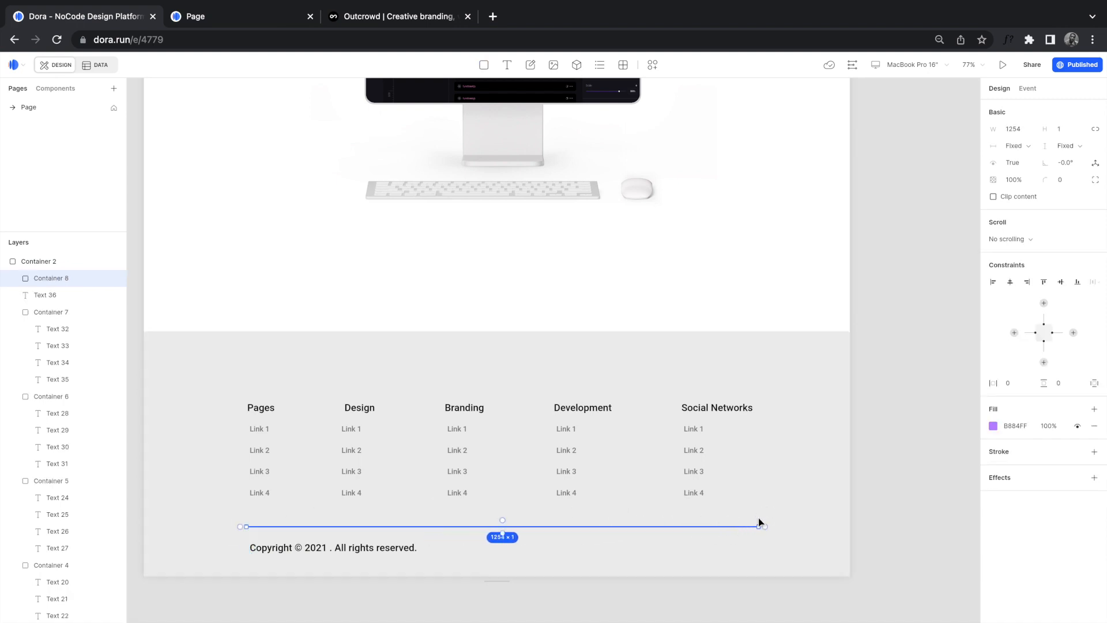
left_click(994, 427)
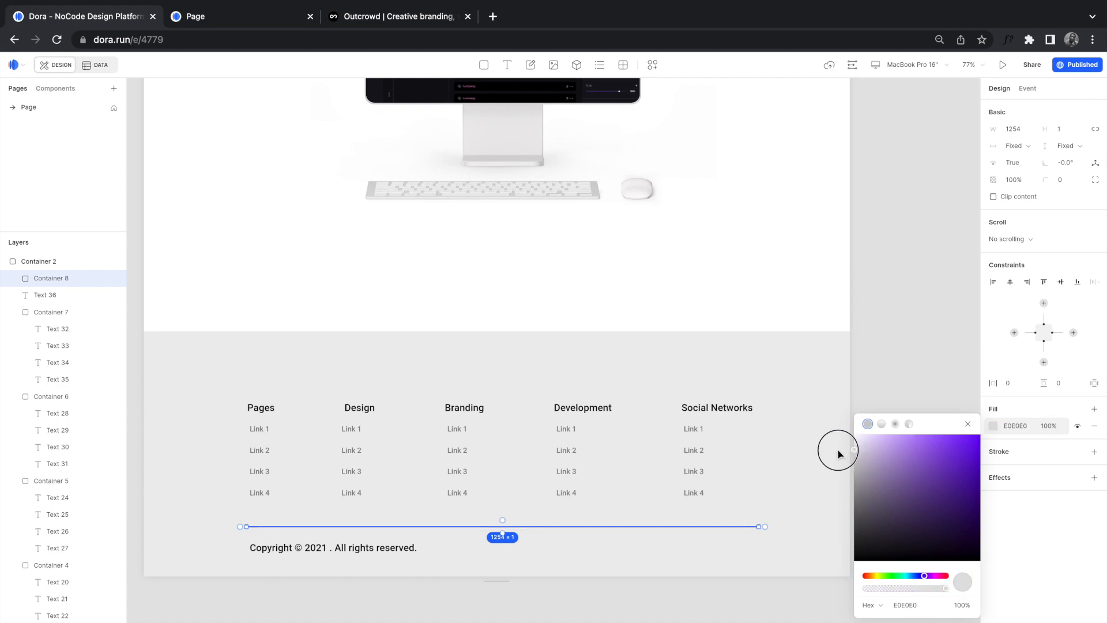
left_click(842, 502)
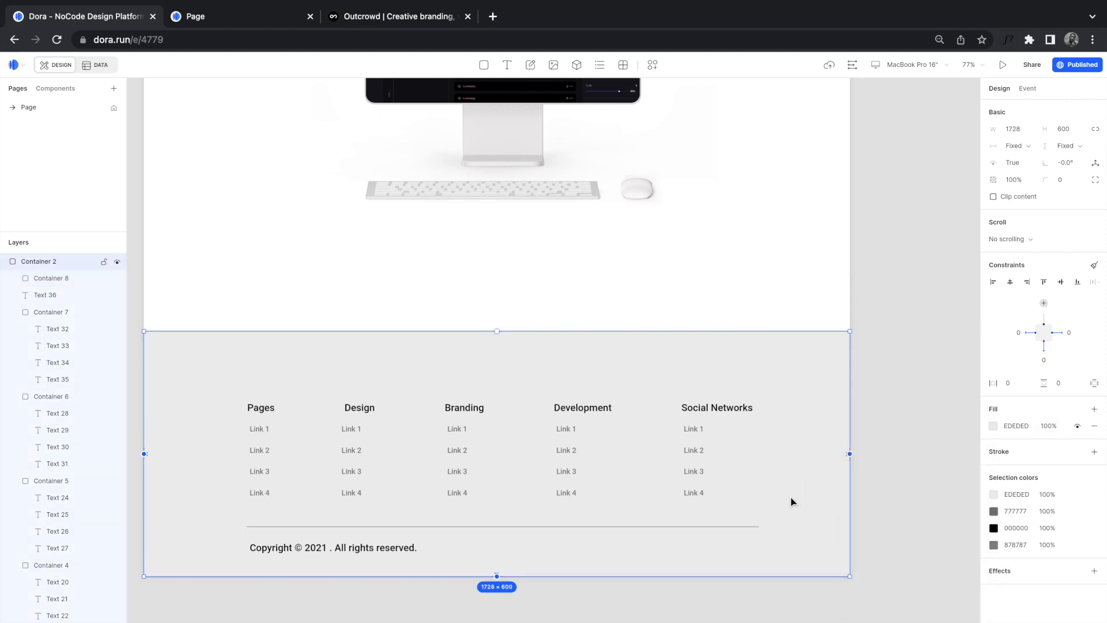
scroll(791, 502, "down", 5)
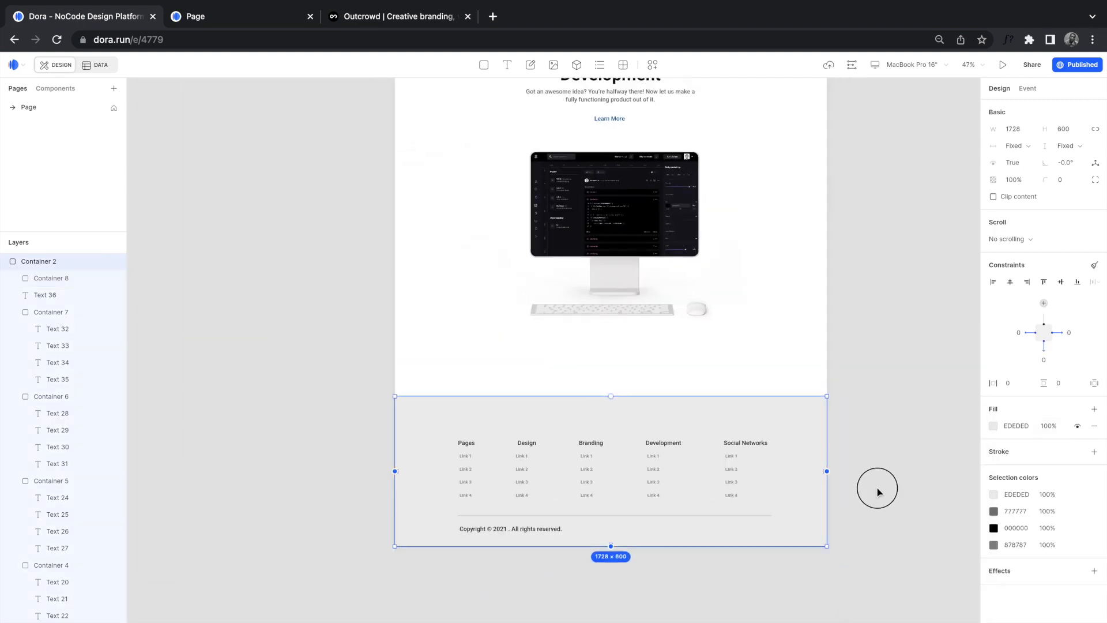
Step: Check the finished footer section, then move up and select the Development section
left_click(877, 487)
left_click(776, 488)
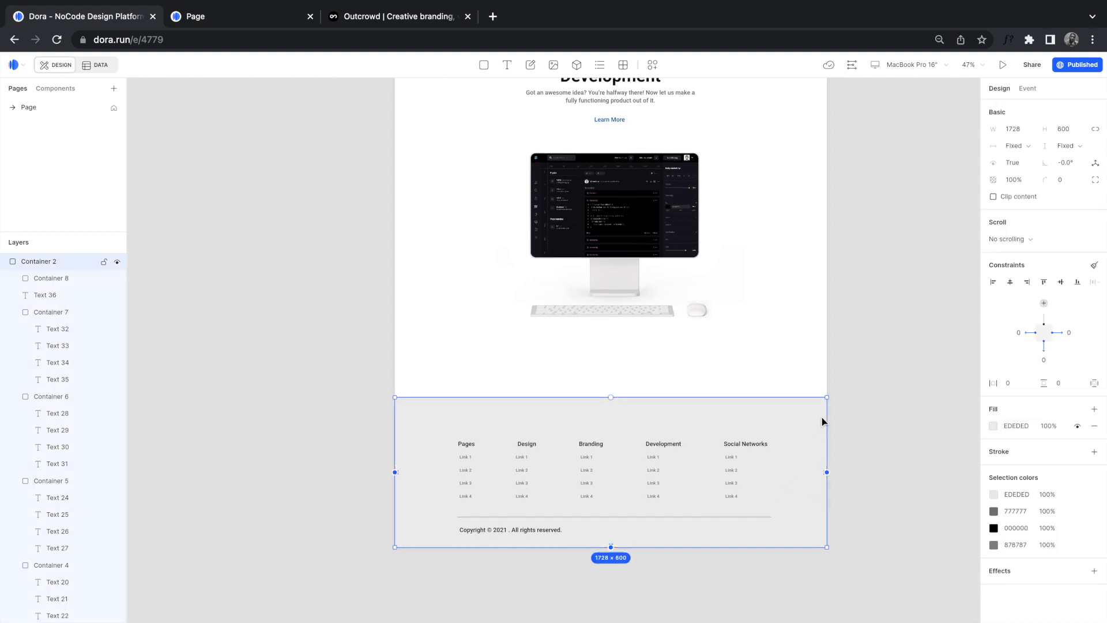
scroll(823, 422, "up", 5)
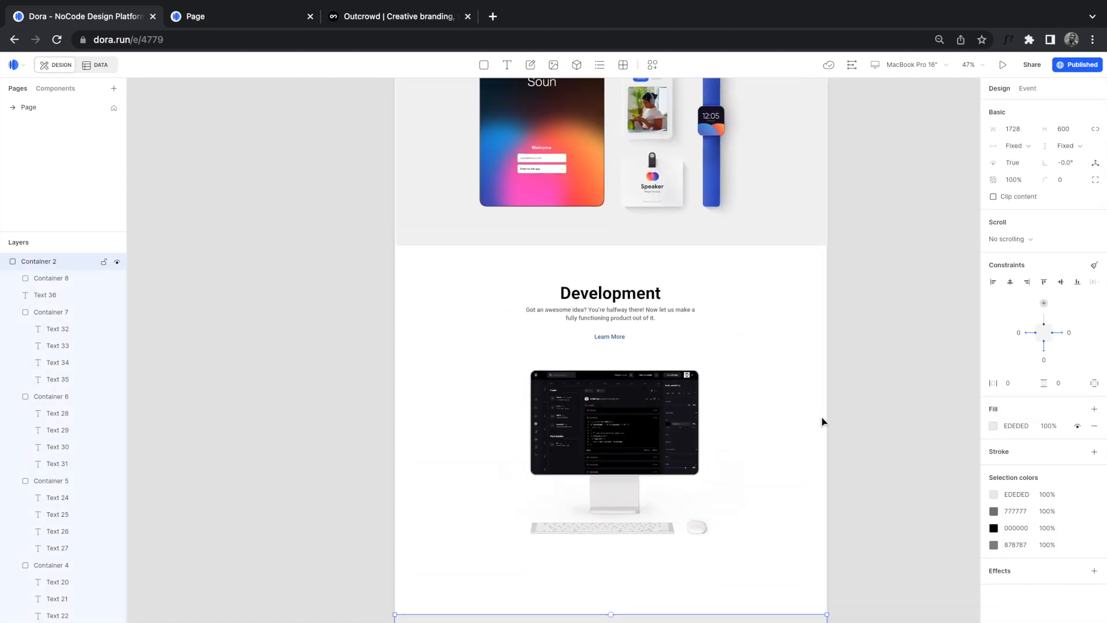
scroll(769, 393, "up", 4)
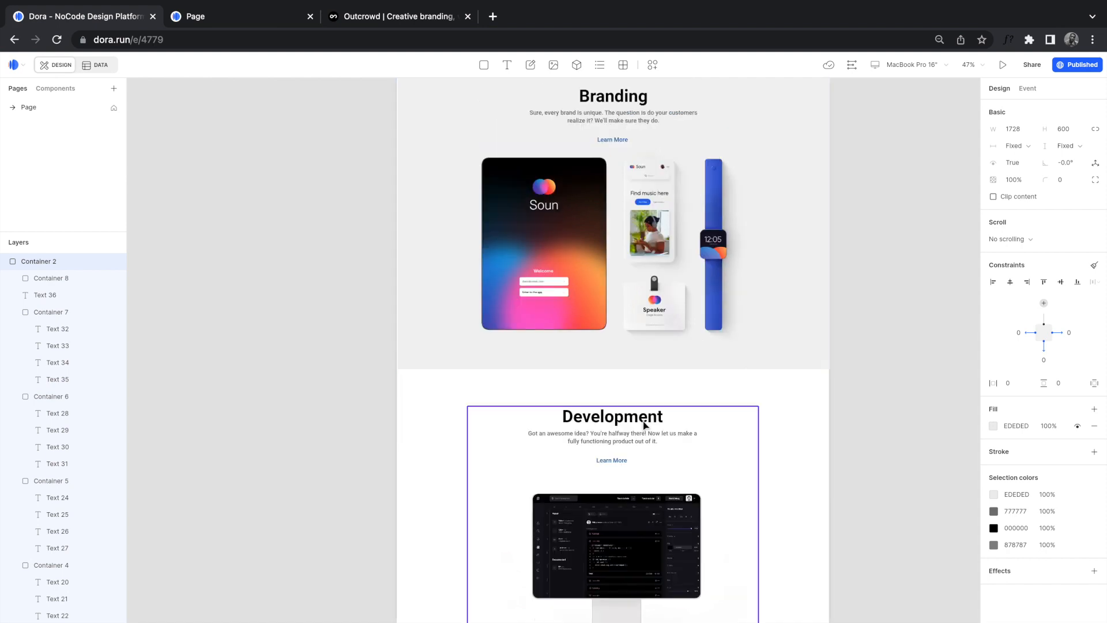
left_click(645, 425)
Step: Inspect the Branding section and its inner content, then deselect it
scroll(660, 392, "up", 2)
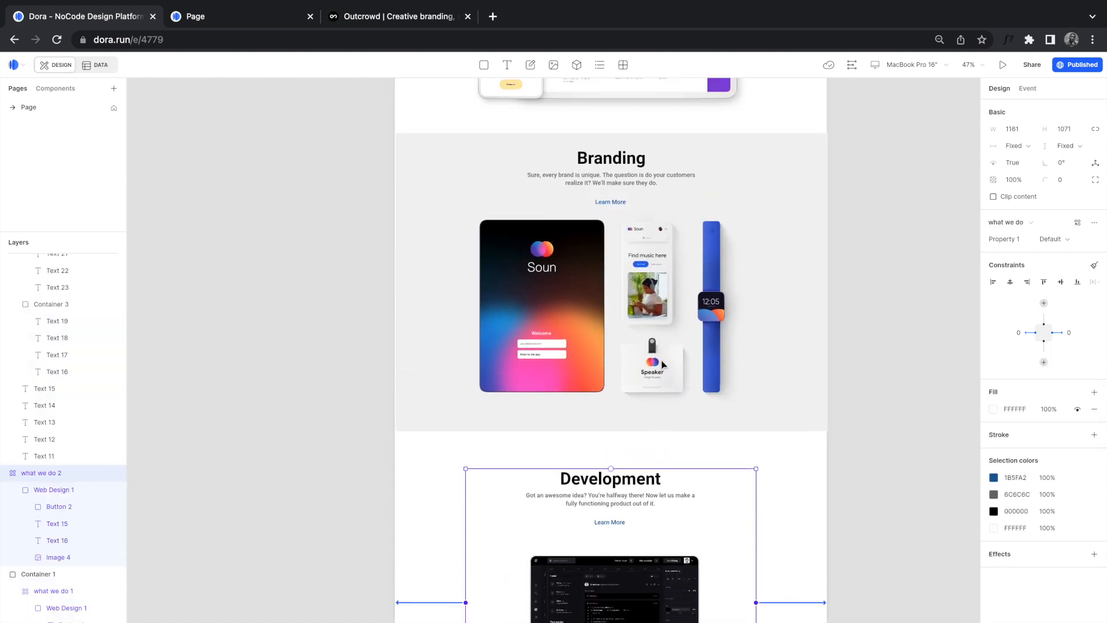
left_click(661, 362)
double_click(662, 362)
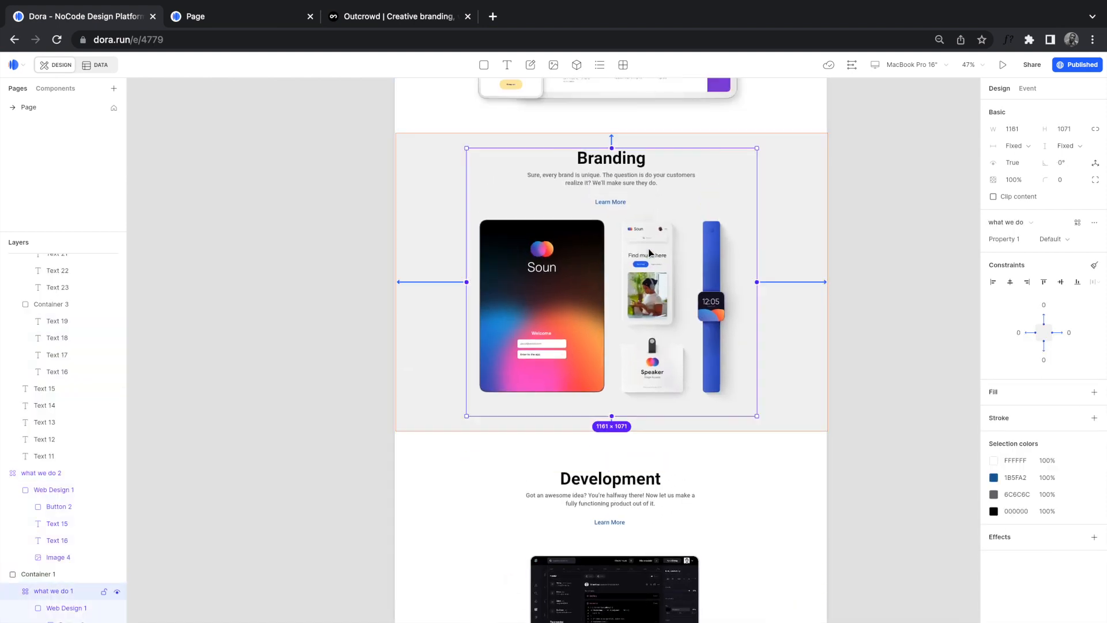
scroll(649, 252, "up", 4)
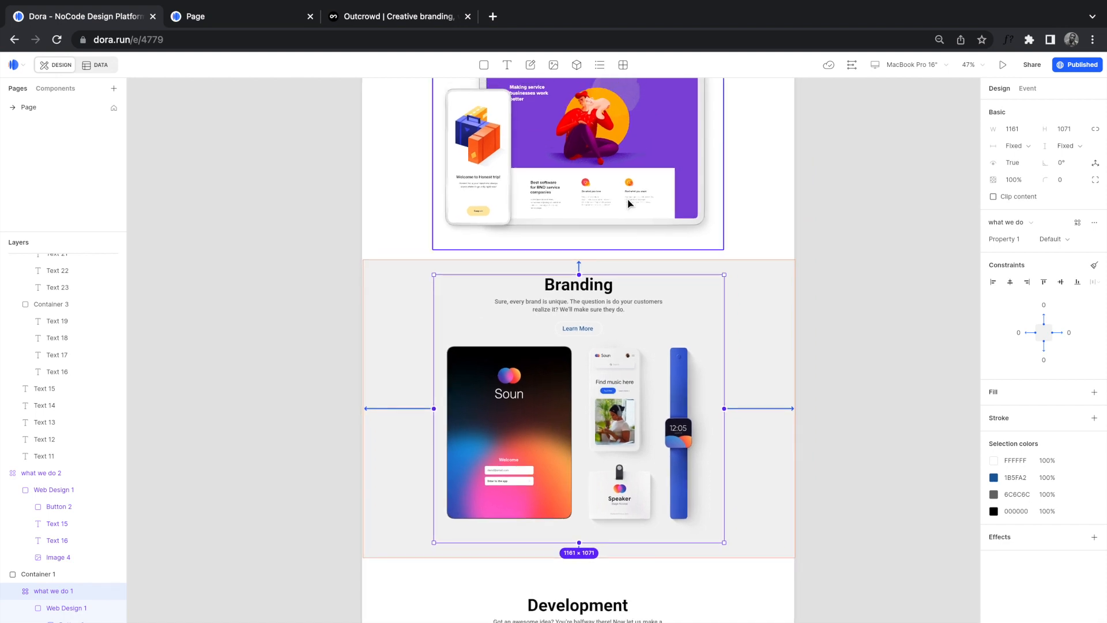
left_click(396, 293)
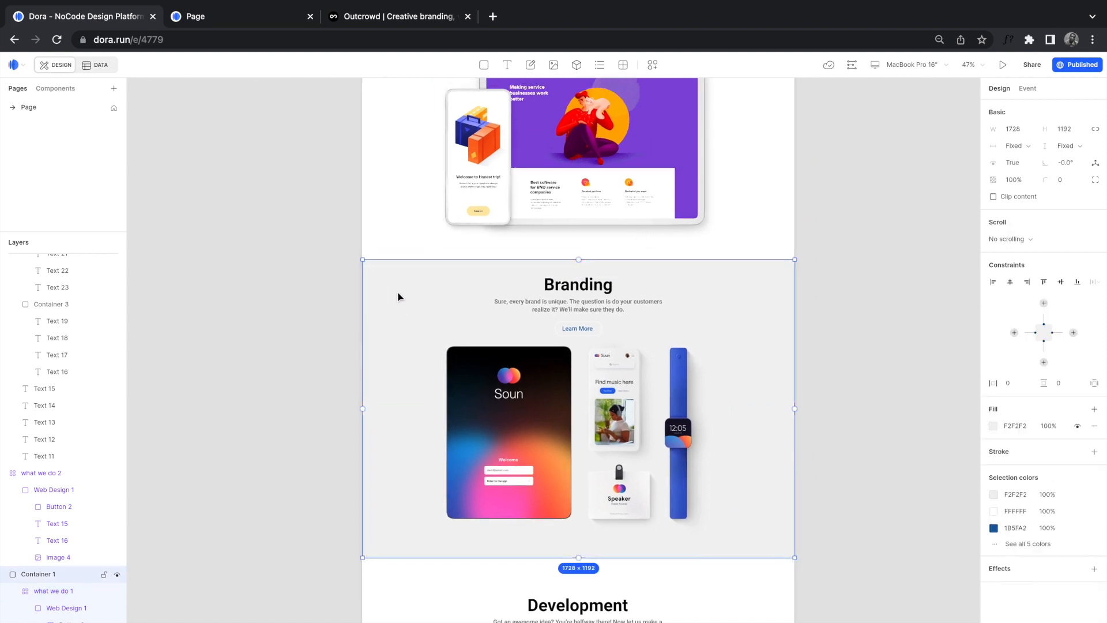
left_click(228, 247)
Step: Return to the top and preview the live published site on the 'Toyota new vision' hero
scroll(224, 183, "up", 5)
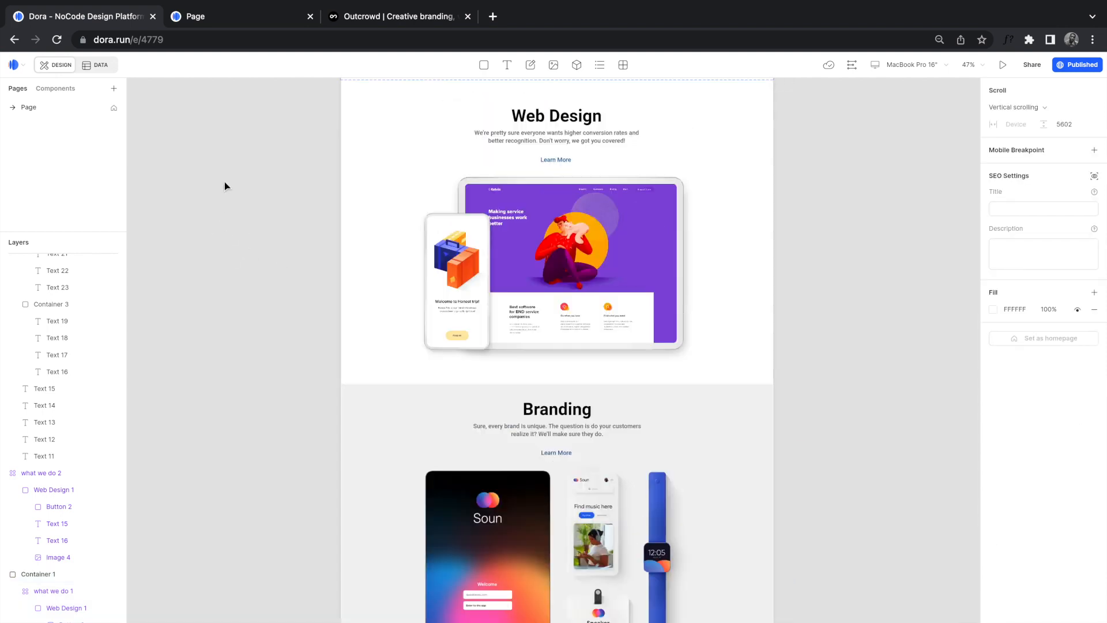
scroll(225, 184, "up", 4)
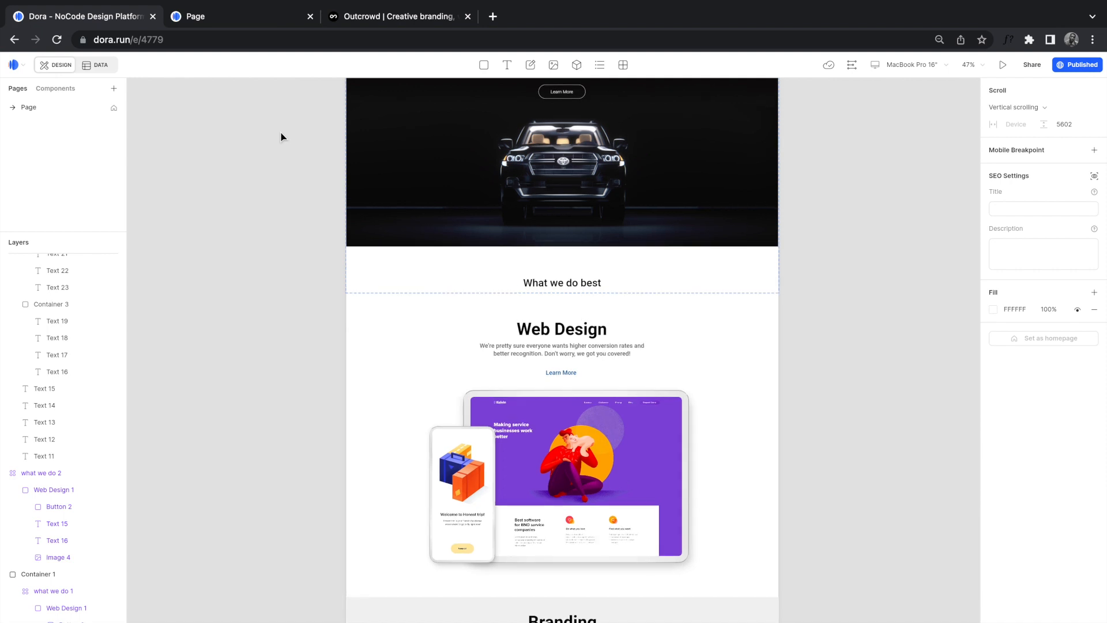
scroll(281, 137, "up", 5)
left_click(217, 22)
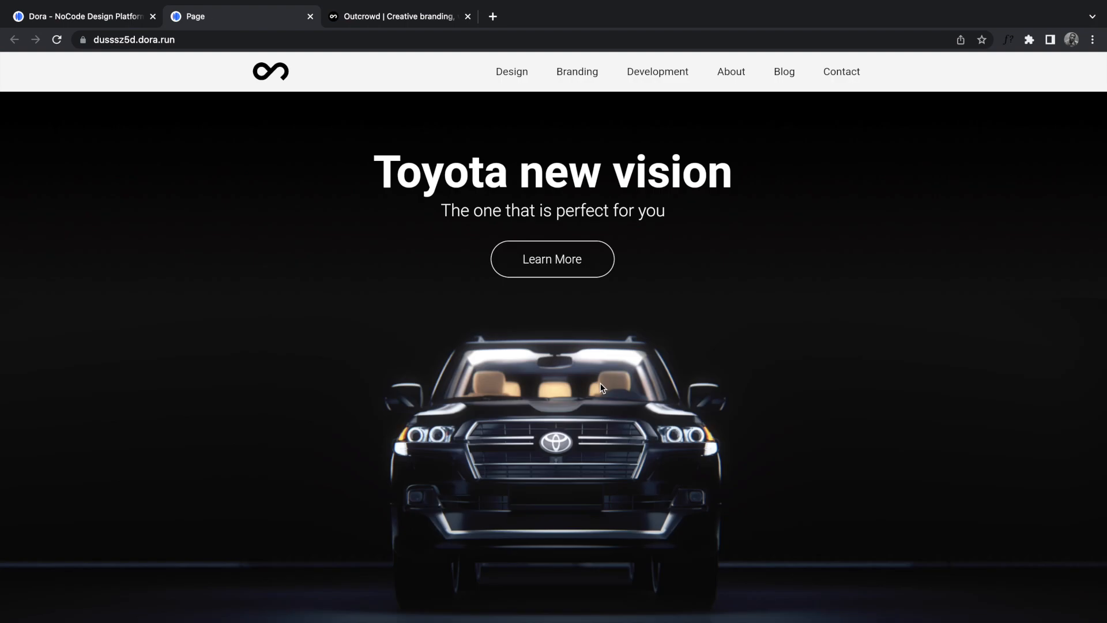
Step: Scroll through the live published Toyota page and check its web address
scroll(600, 388, "down", 10)
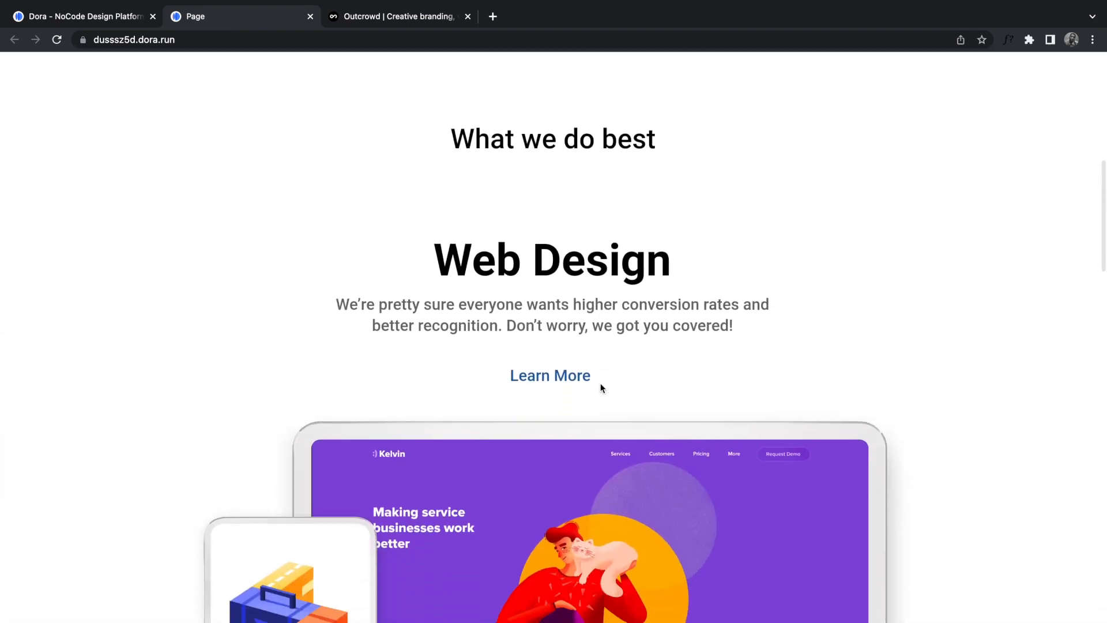
scroll(600, 387, "down", 12)
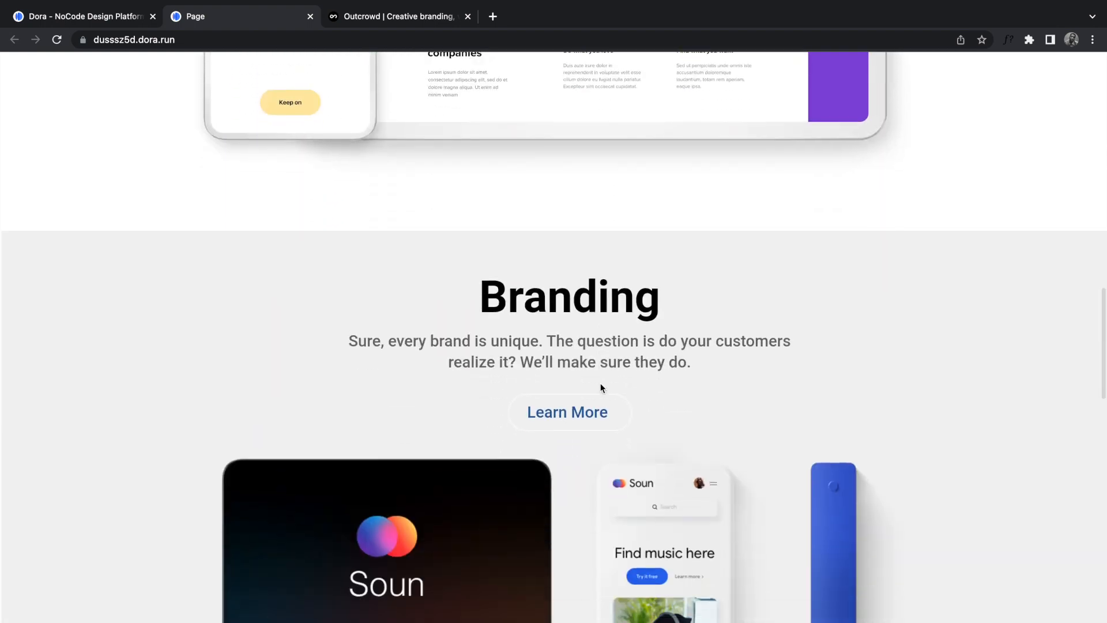
scroll(600, 388, "down", 10)
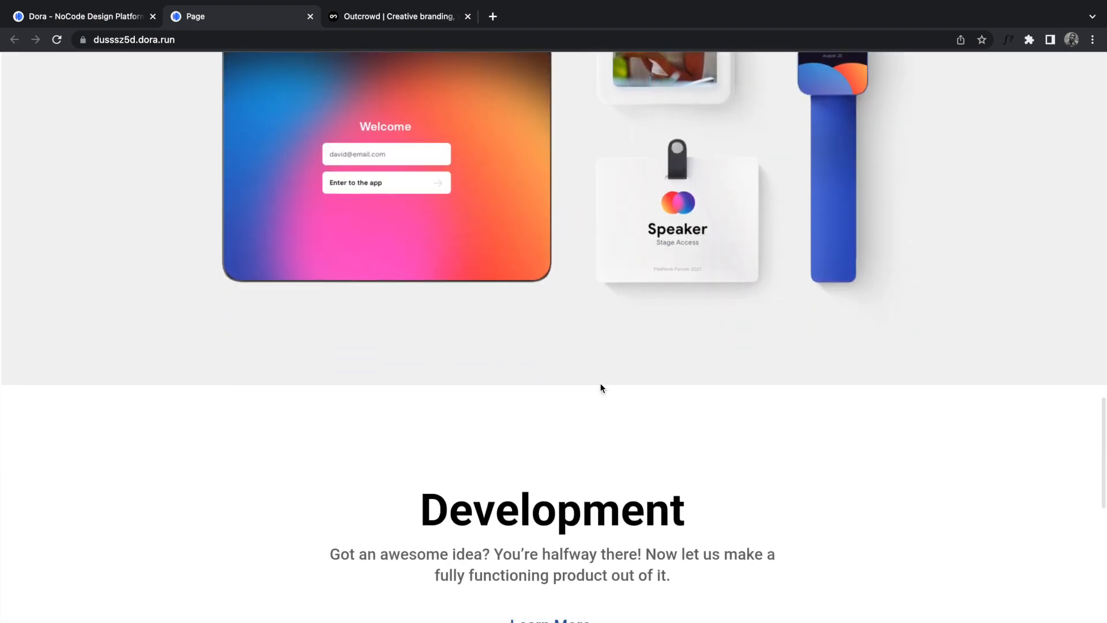
scroll(600, 384, "down", 12)
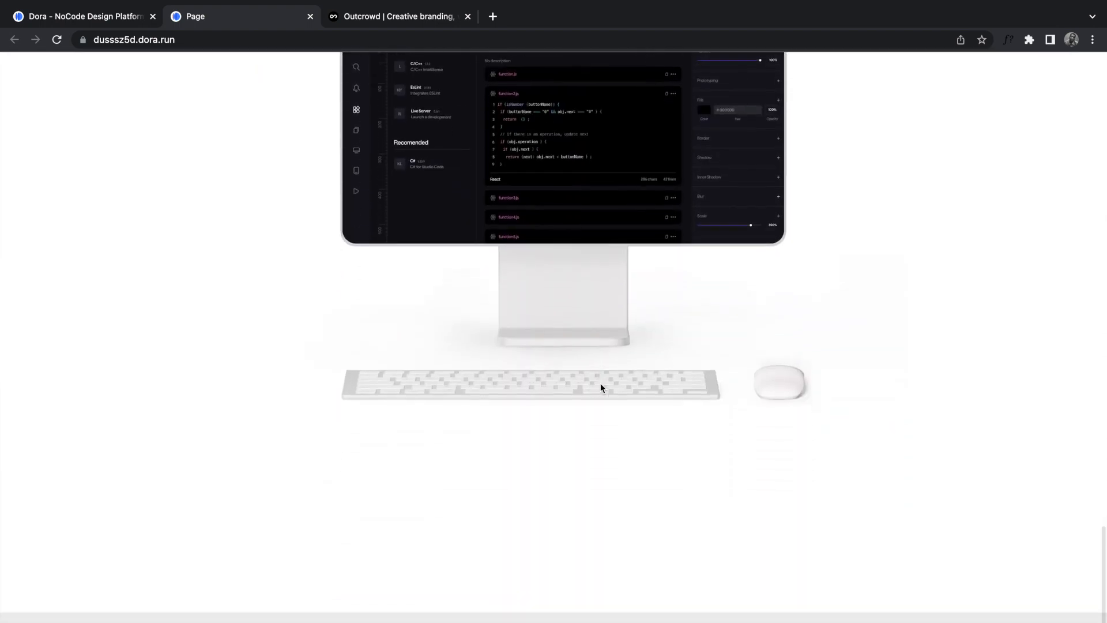
scroll(600, 388, "down", 5)
left_click(195, 41)
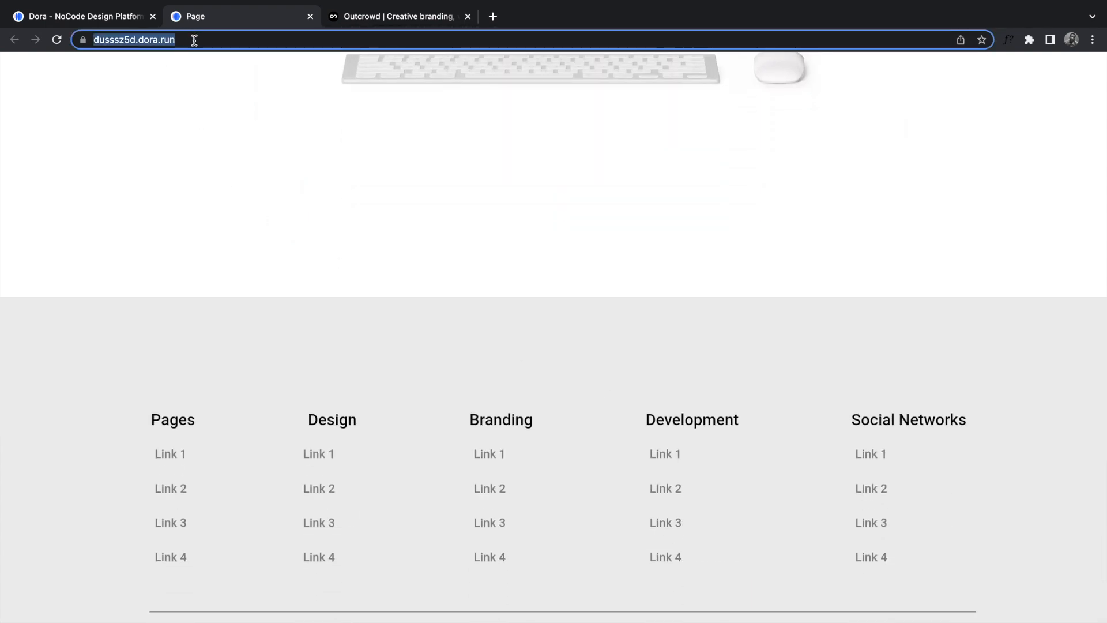
left_click(499, 158)
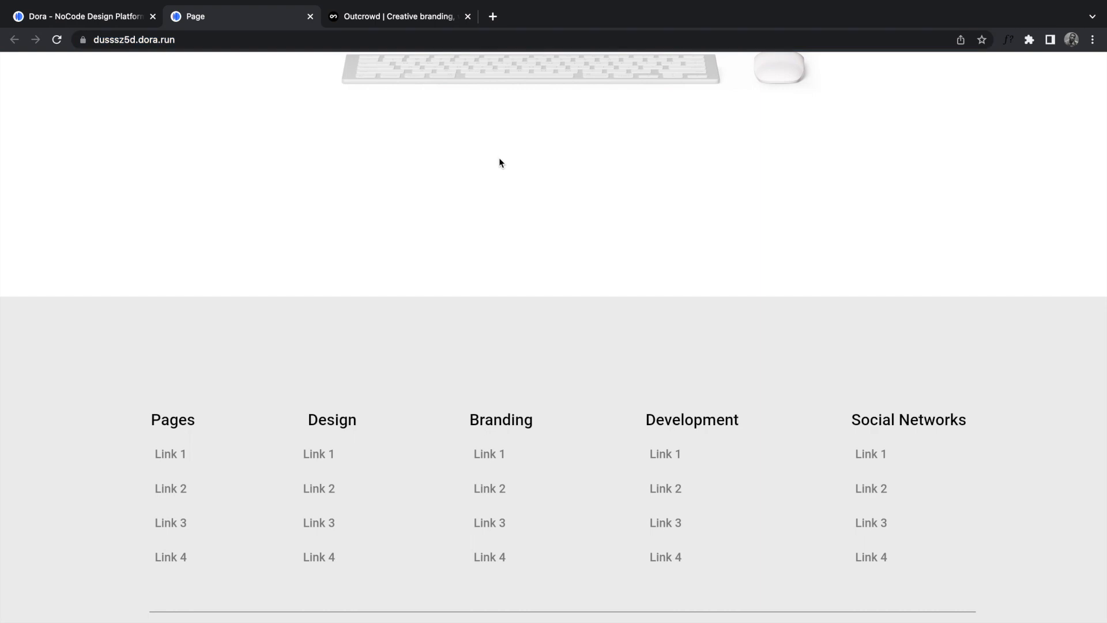
scroll(526, 348, "up", 20)
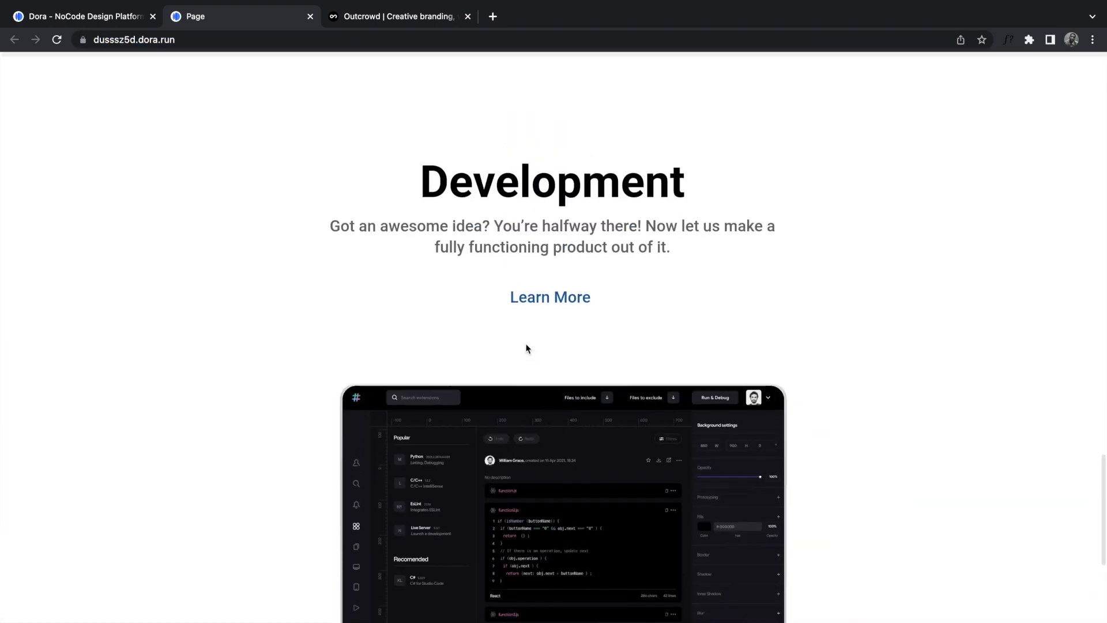
scroll(526, 348, "up", 20)
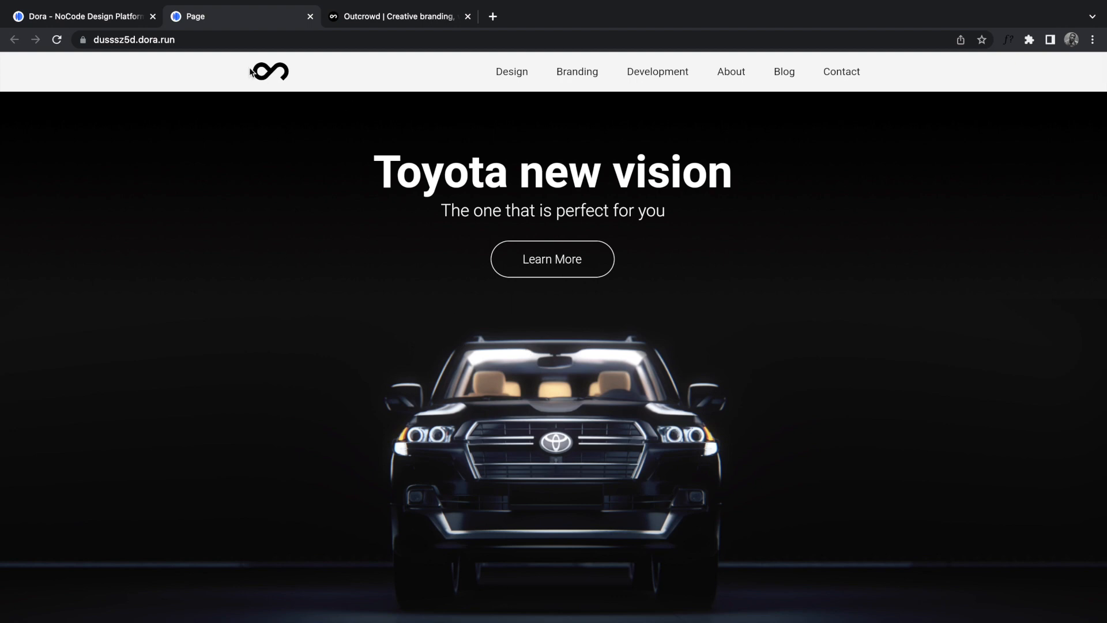
Step: In the Dora editor, select the Navbar, then deselect it to show the page settings
left_click(119, 22)
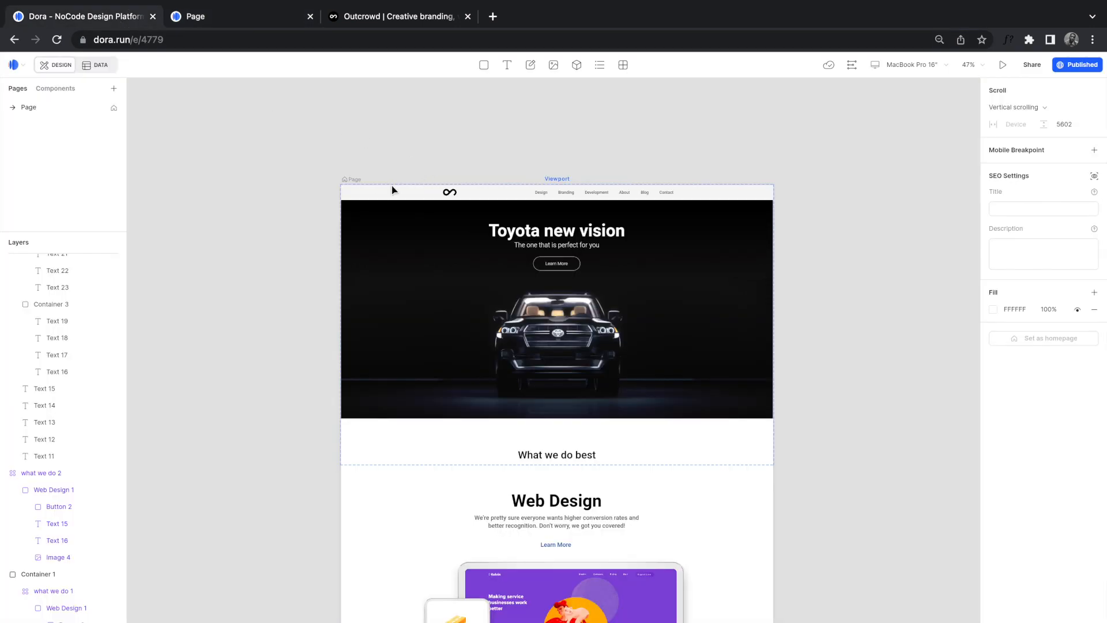
left_click(410, 198)
scroll(554, 516, "down", 4)
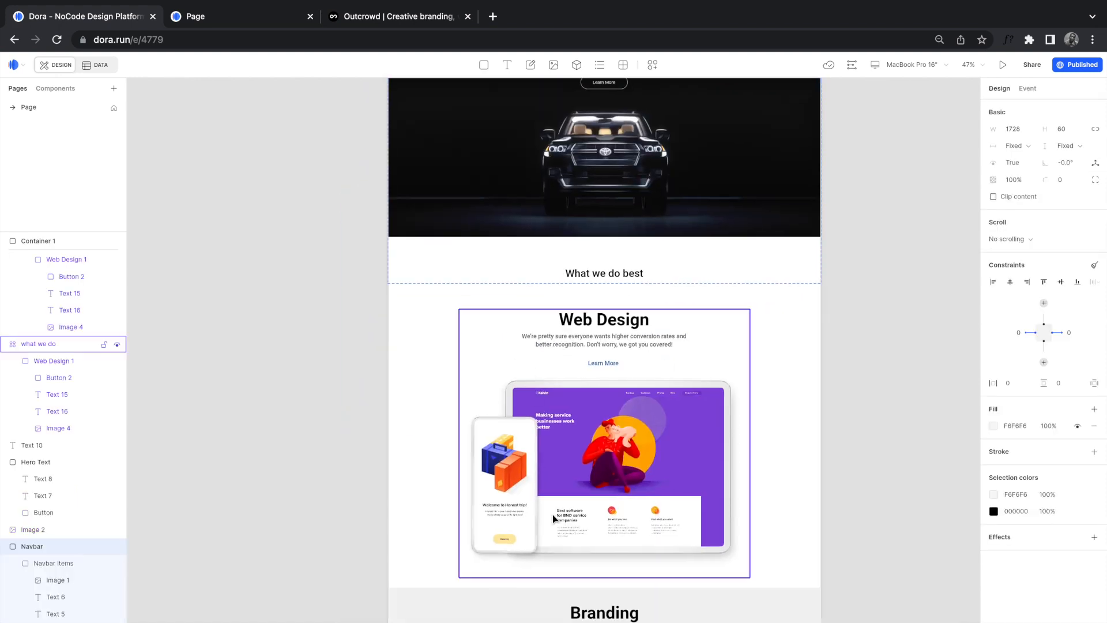
scroll(329, 302, "up", 7)
scroll(328, 302, "right", 2)
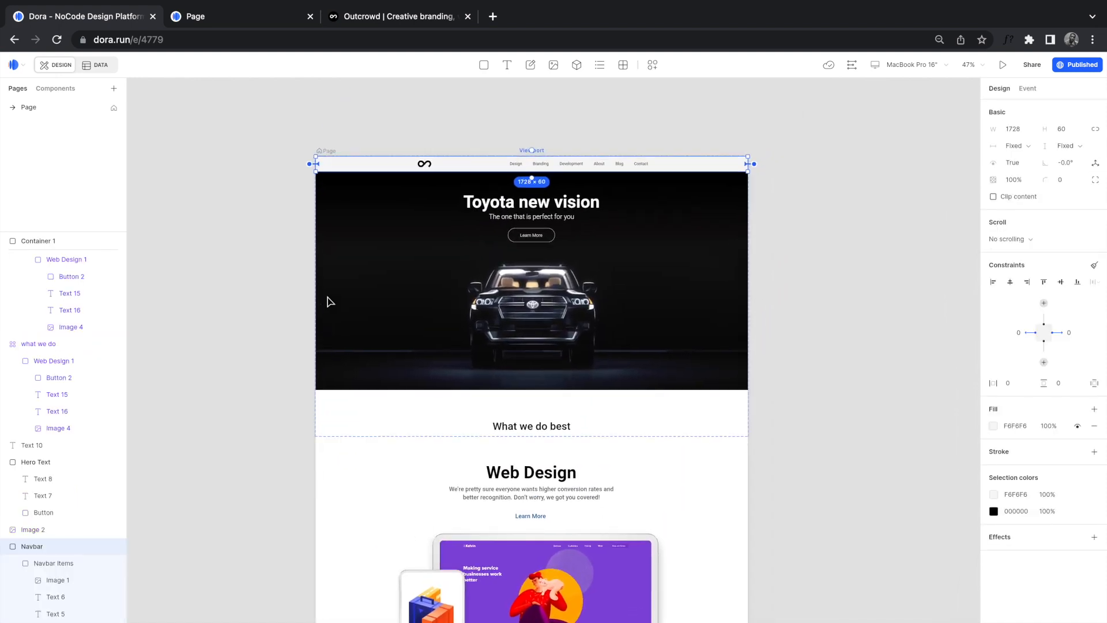
scroll(329, 302, "down", 3)
scroll(329, 301, "left", 1)
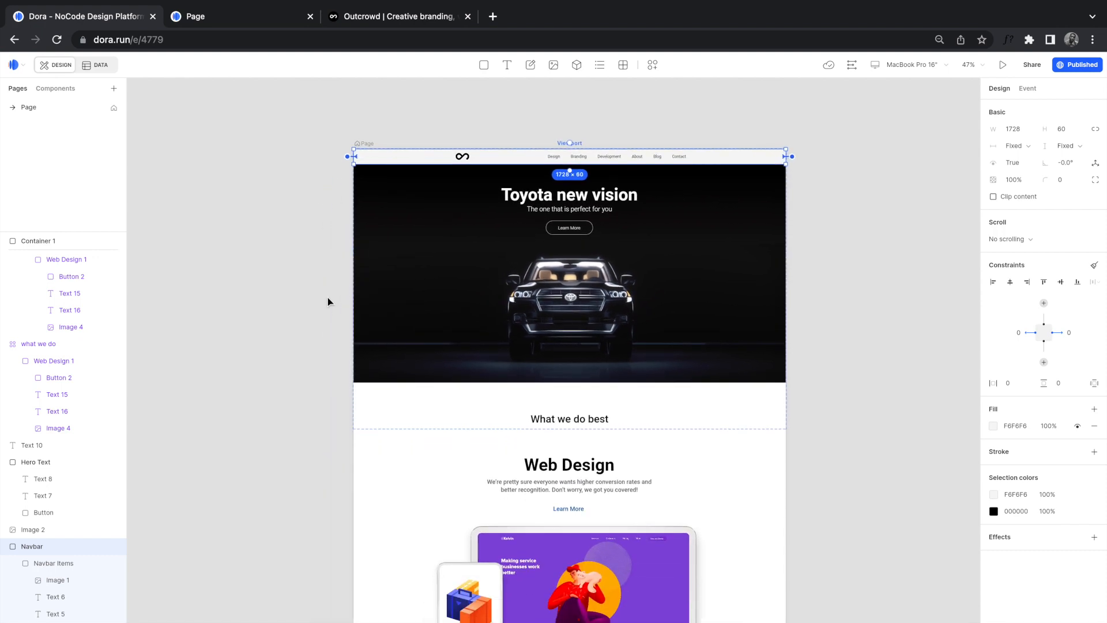
scroll(340, 260, "down", 1)
scroll(340, 259, "right", 1)
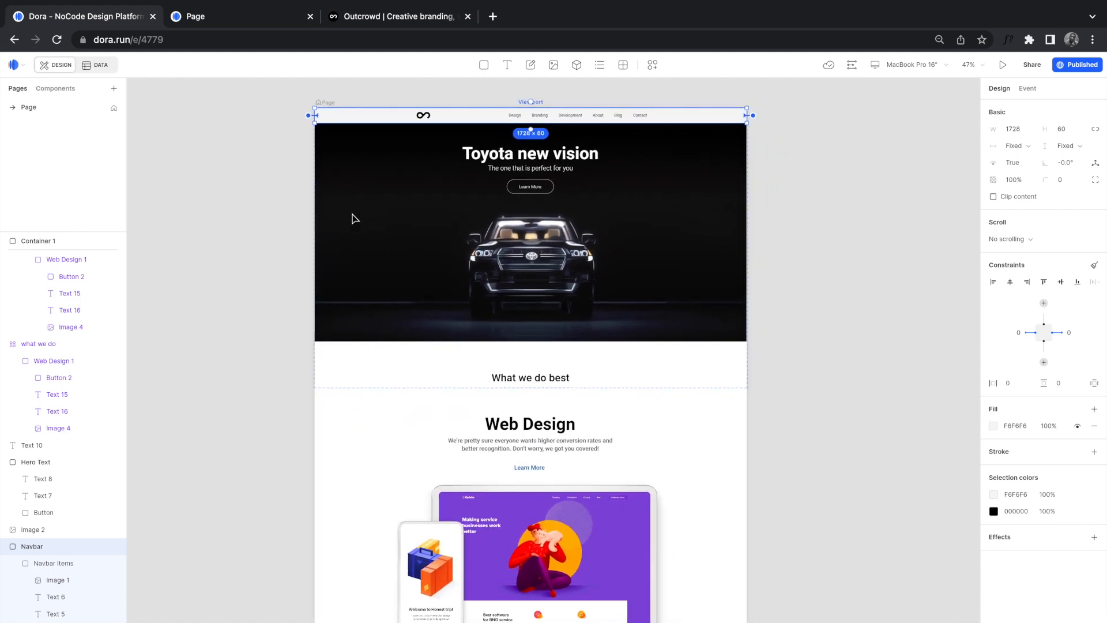
left_click(299, 177)
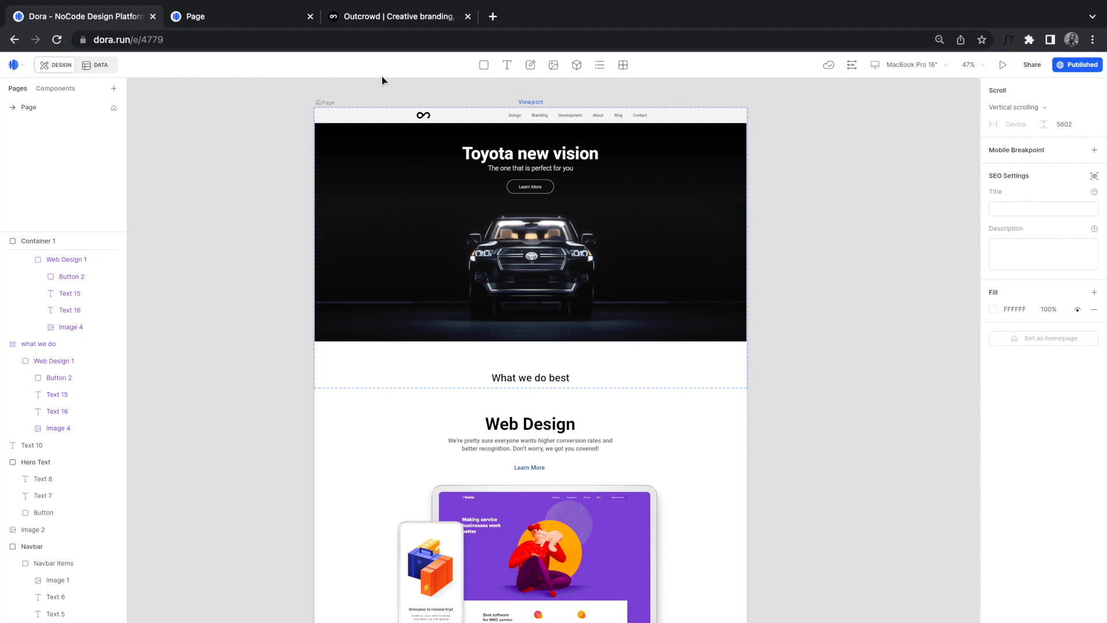
Step: Scroll down through the sections of outcrowd.io/design-page for reference
left_click(364, 20)
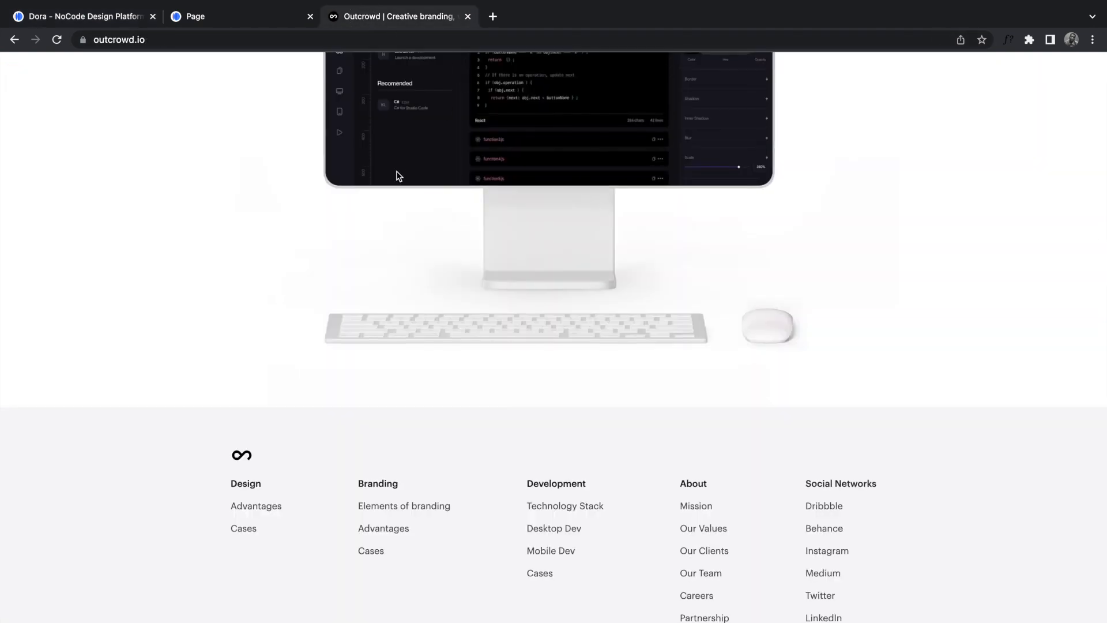
scroll(396, 173, "up", 20)
scroll(397, 173, "down", 1)
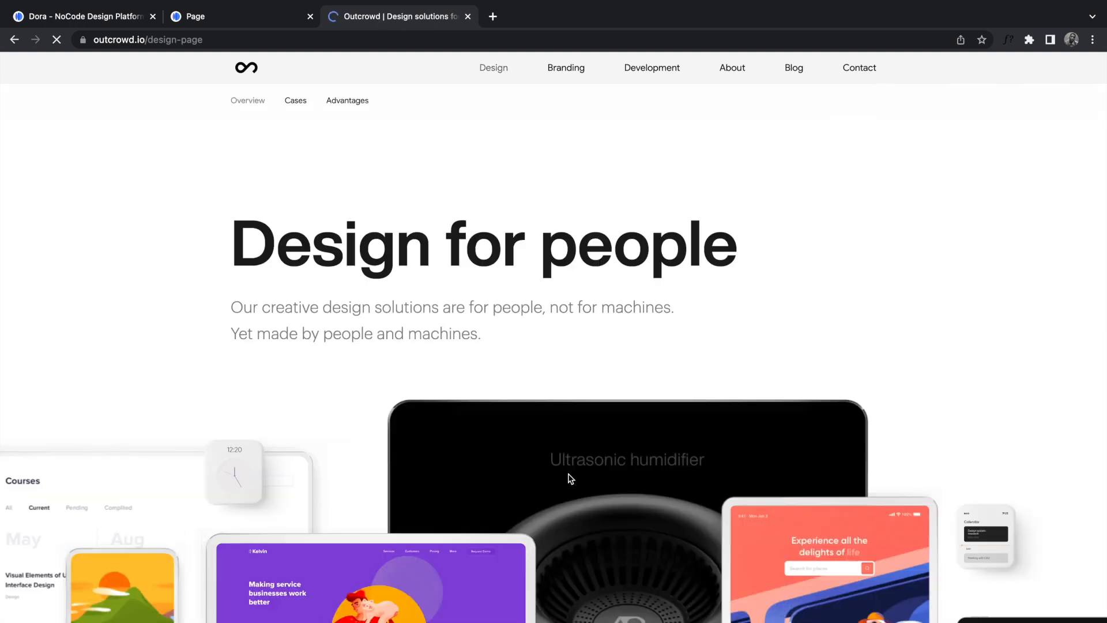
scroll(571, 476, "down", 9)
scroll(569, 473, "down", 6)
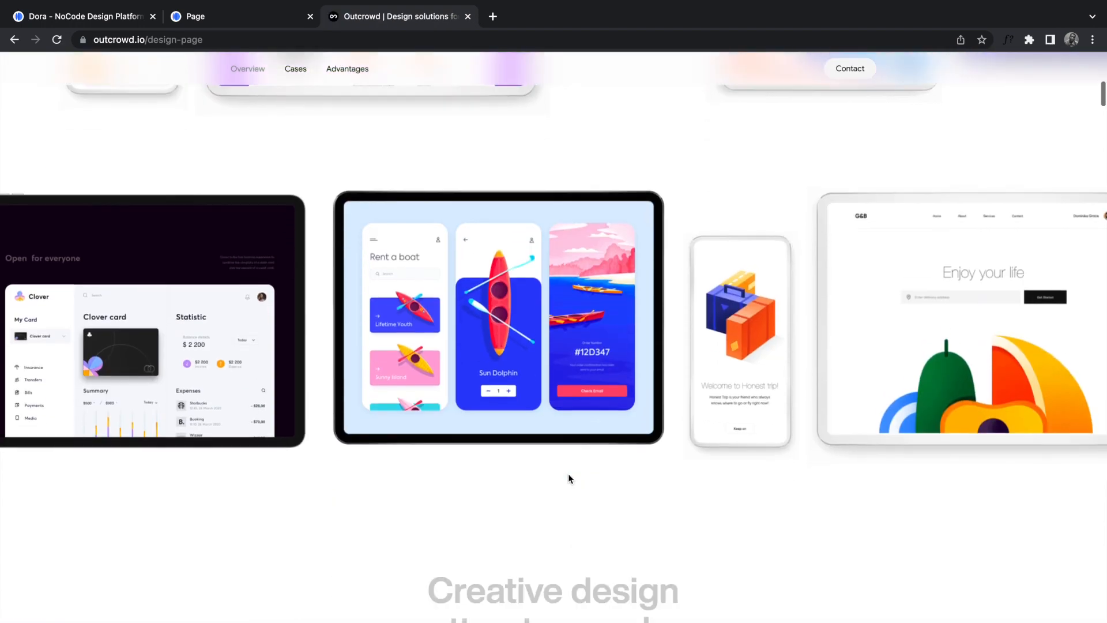
scroll(569, 474, "down", 1)
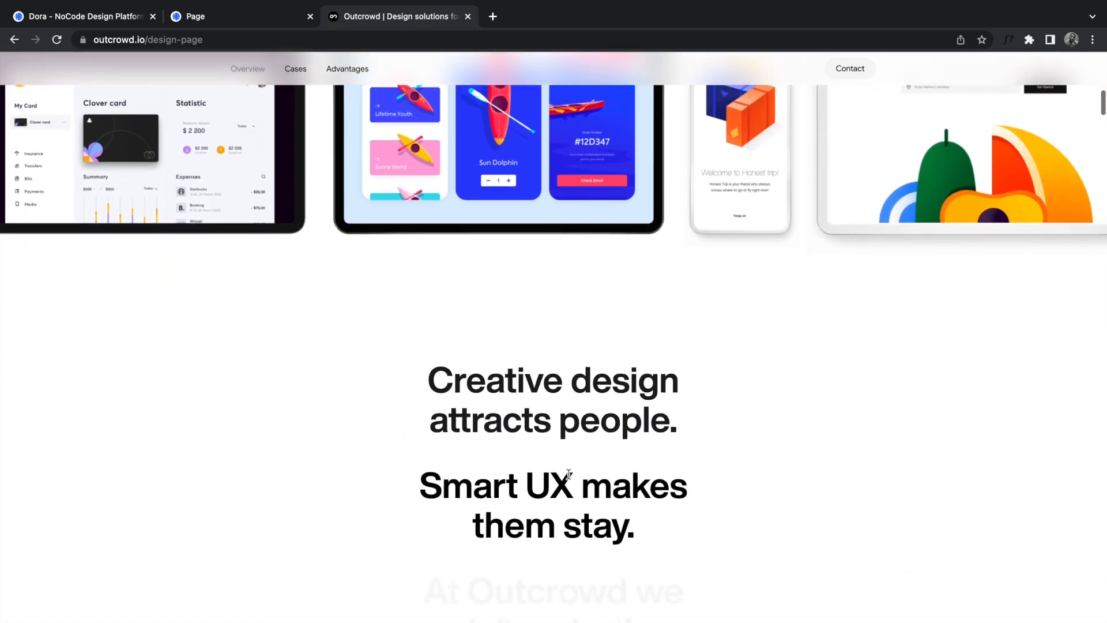
scroll(569, 474, "up", 6)
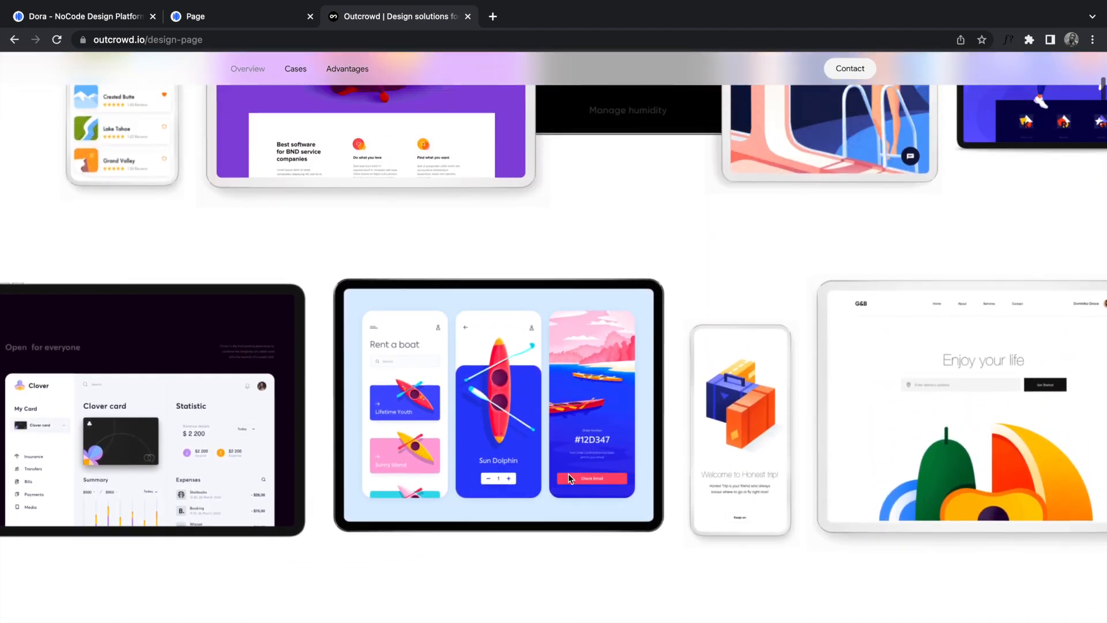
scroll(569, 587, "down", 2)
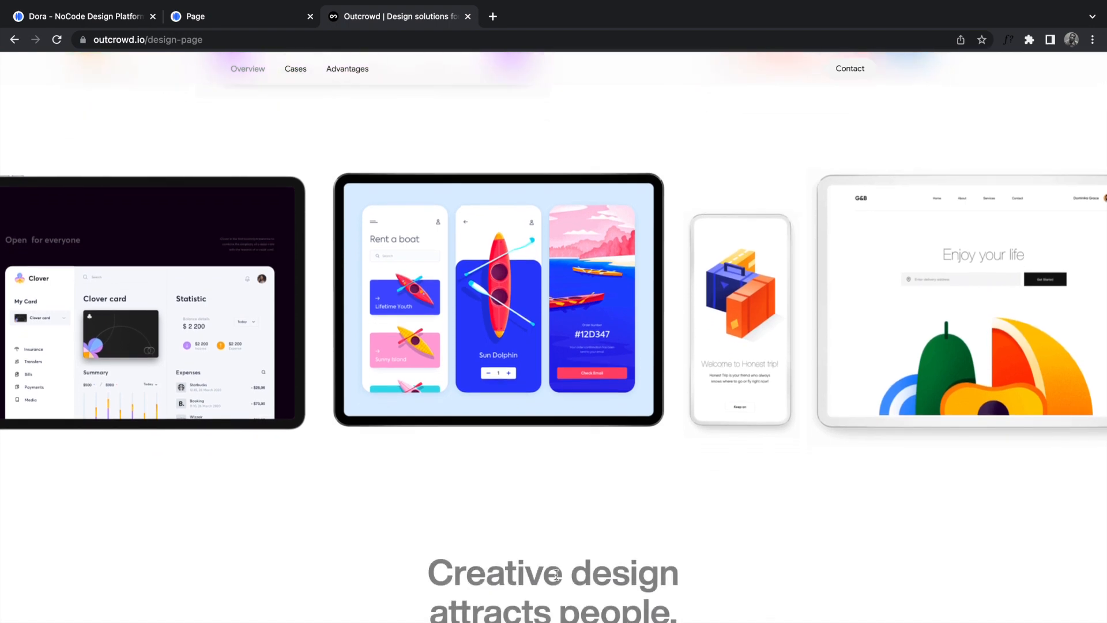
scroll(557, 575, "down", 6)
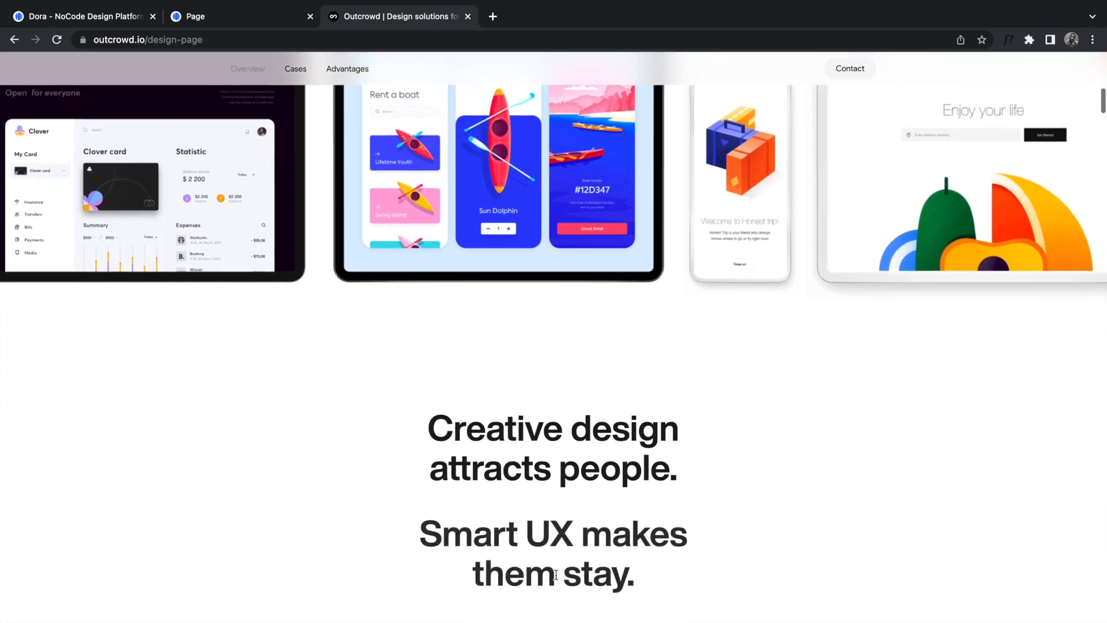
scroll(556, 574, "down", 10)
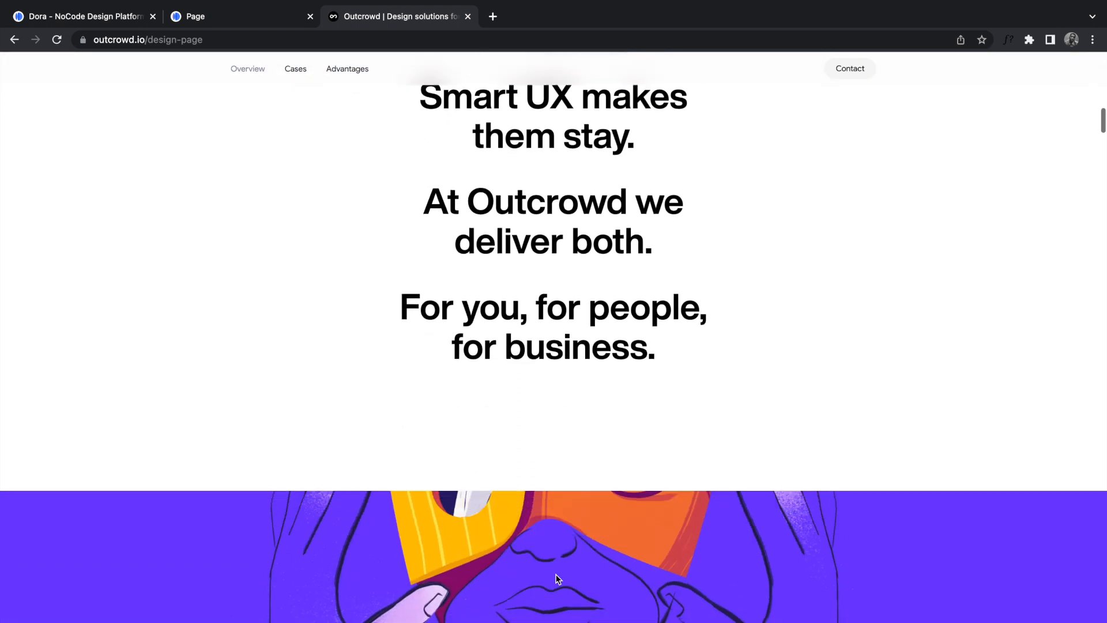
scroll(559, 579, "down", 10)
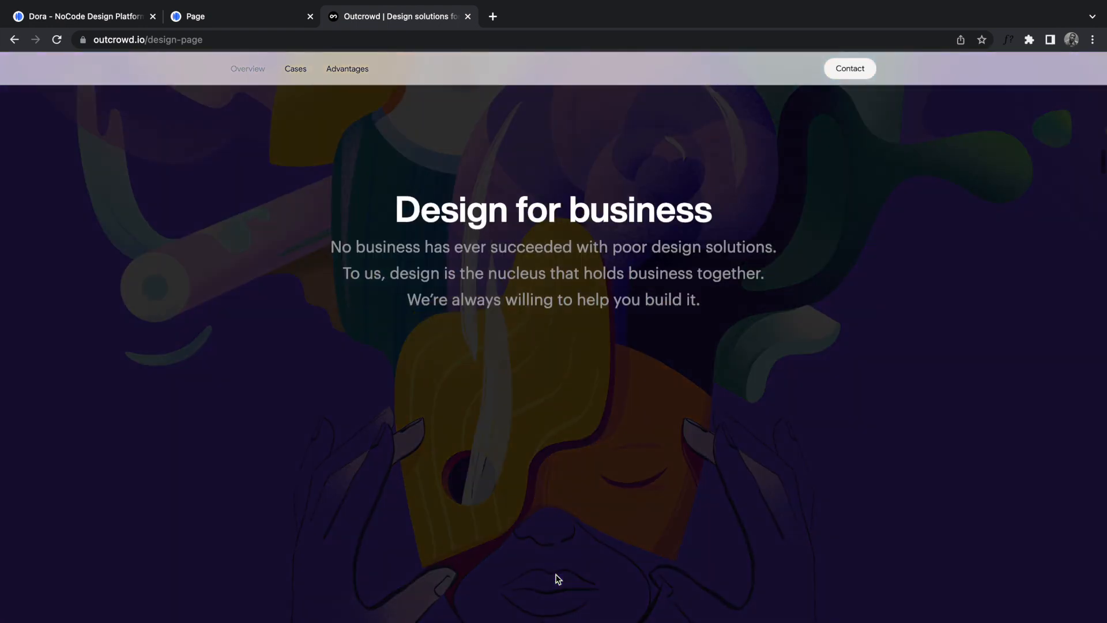
scroll(556, 574, "down", 5)
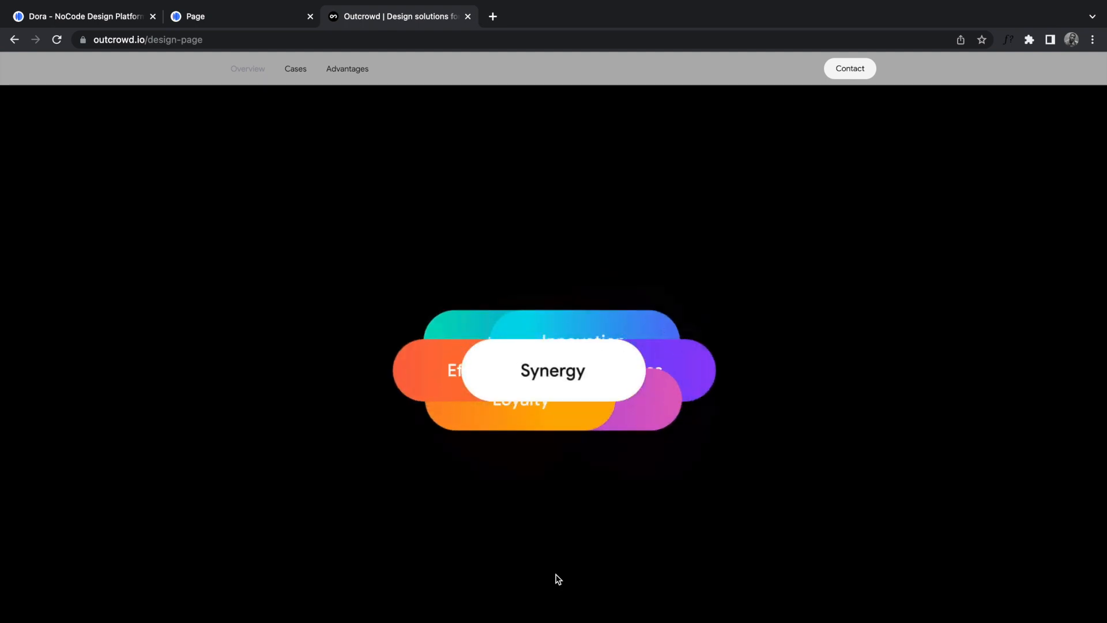
scroll(558, 579, "down", 3)
scroll(558, 578, "down", 12)
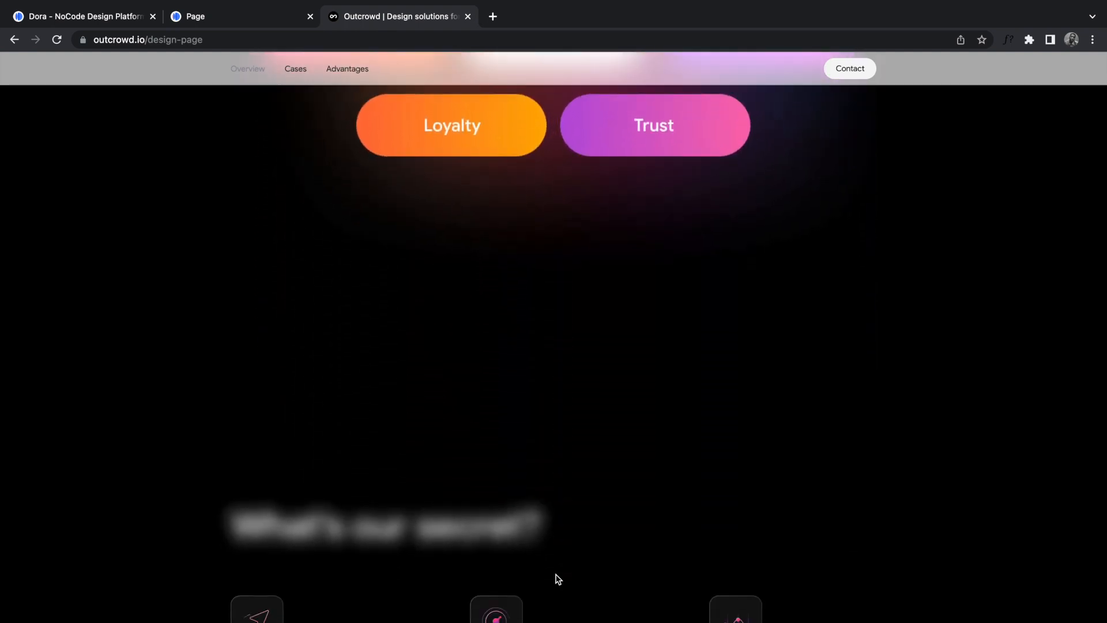
scroll(558, 578, "down", 15)
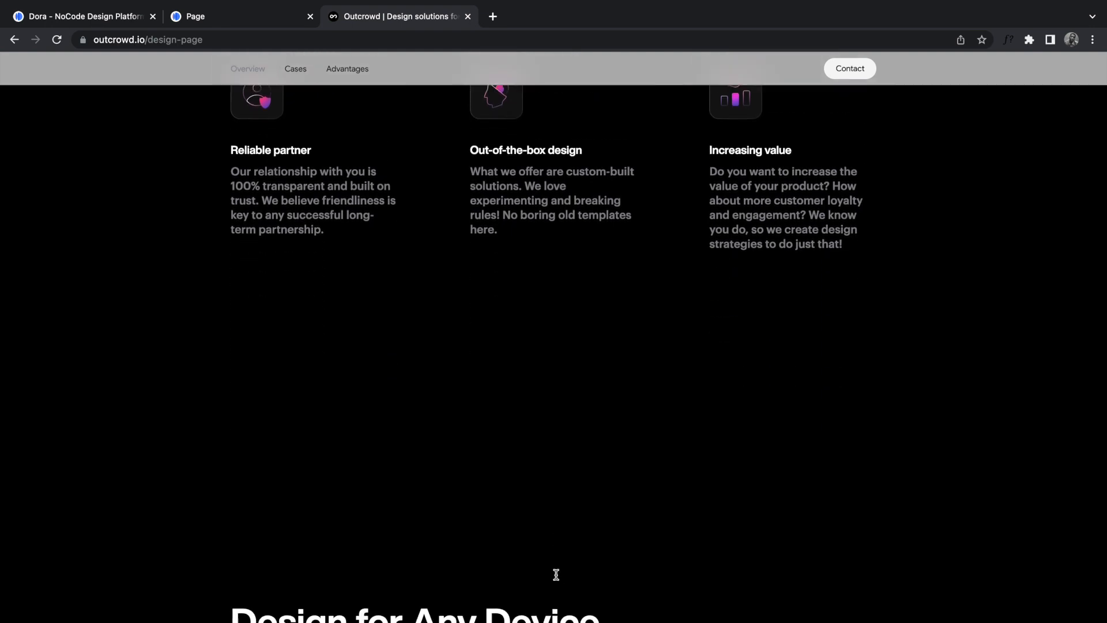
scroll(558, 578, "down", 7)
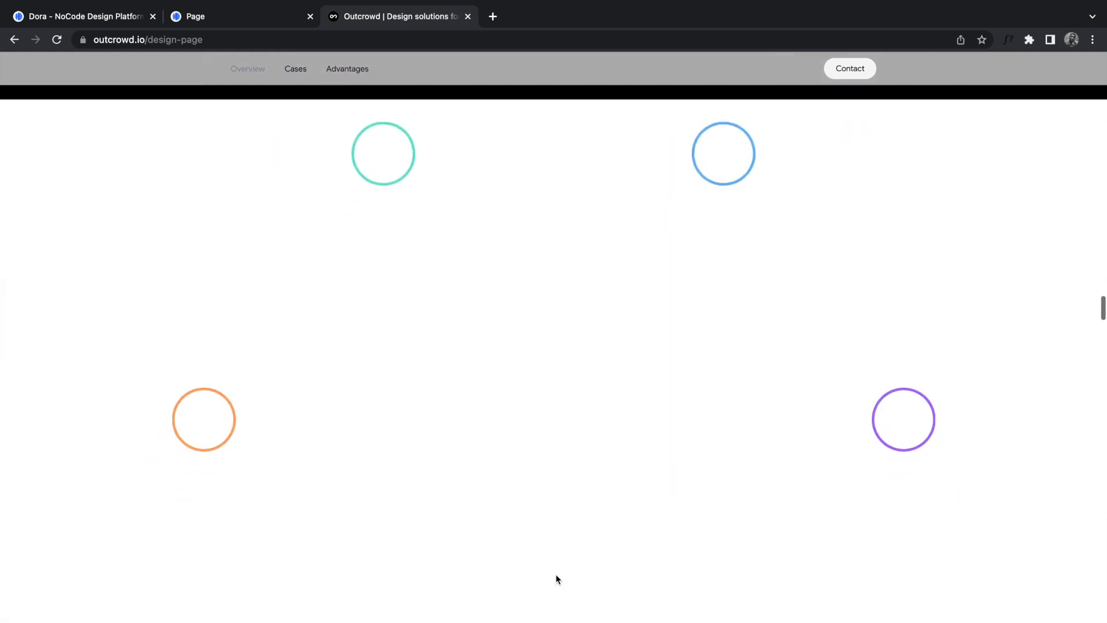
scroll(558, 579, "down", 5)
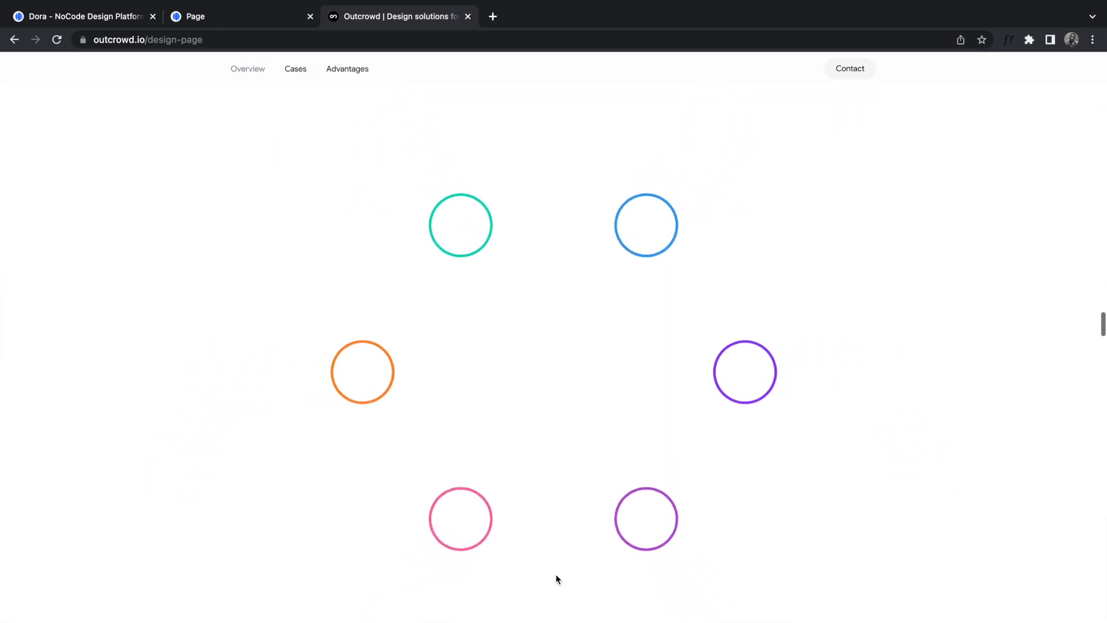
scroll(557, 578, "down", 8)
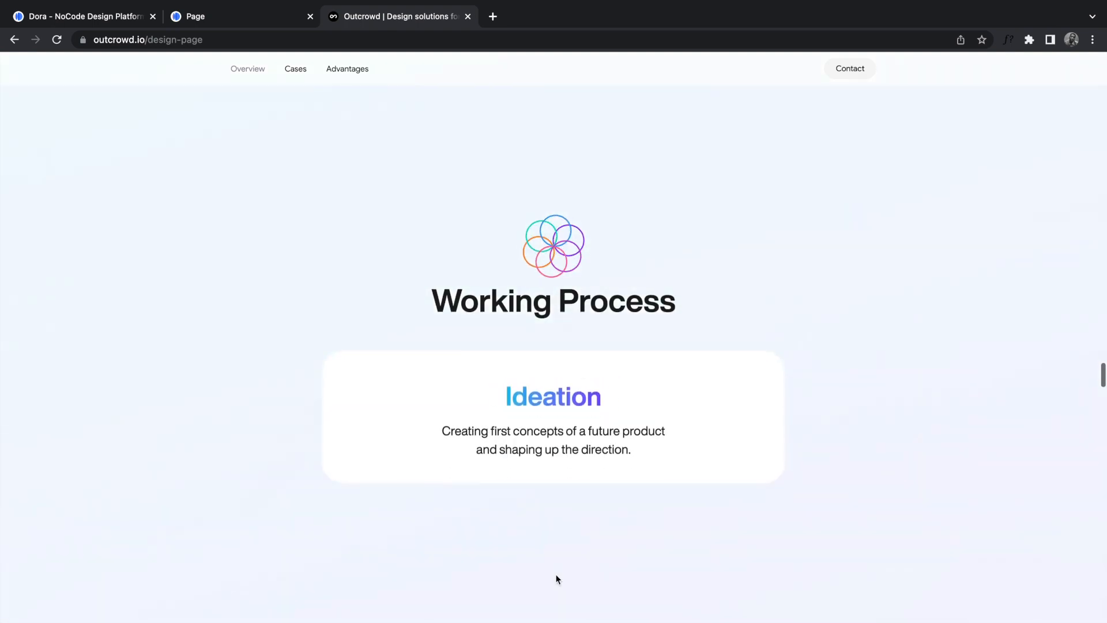
scroll(557, 579, "up", 5)
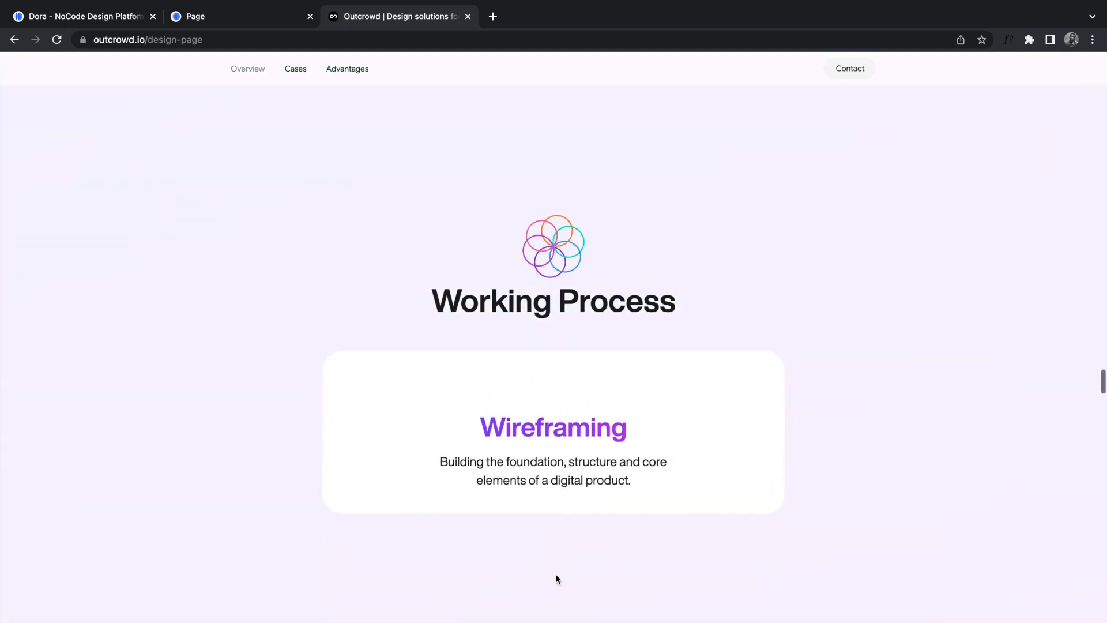
scroll(556, 577, "down", 5)
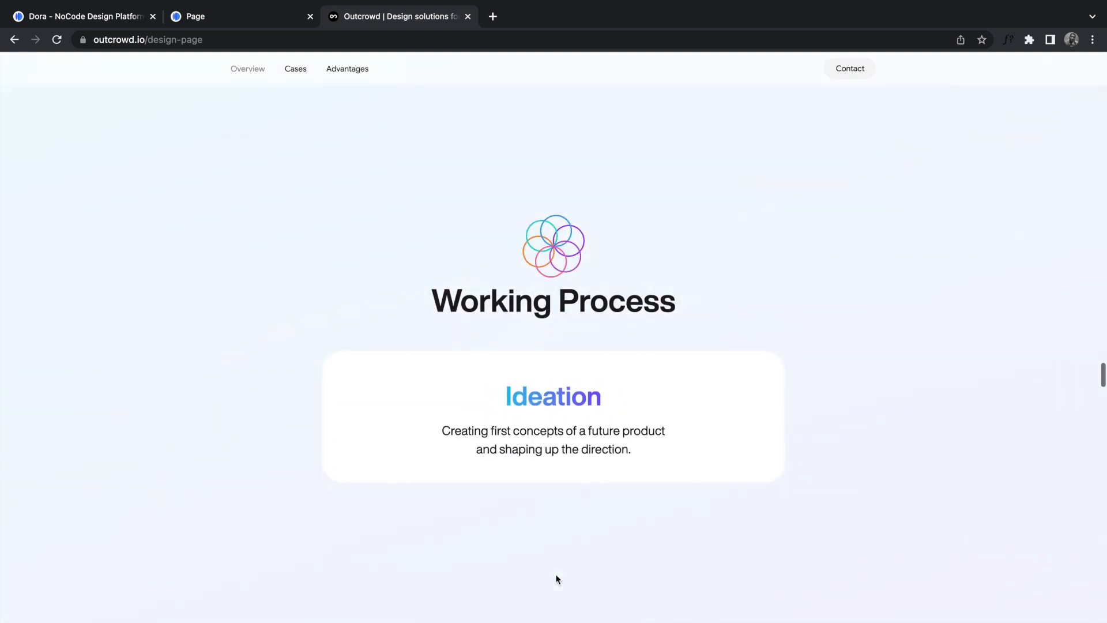
scroll(557, 579, "down", 2)
scroll(556, 576, "down", 8)
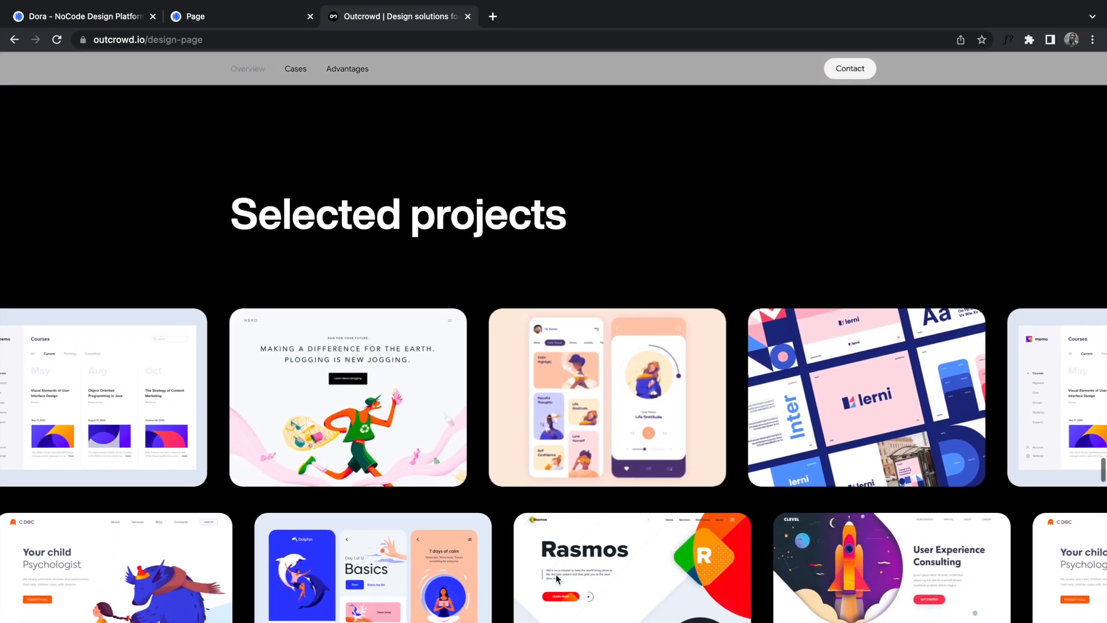
scroll(556, 578, "down", 2)
scroll(555, 578, "up", 1)
scroll(556, 573, "up", 1)
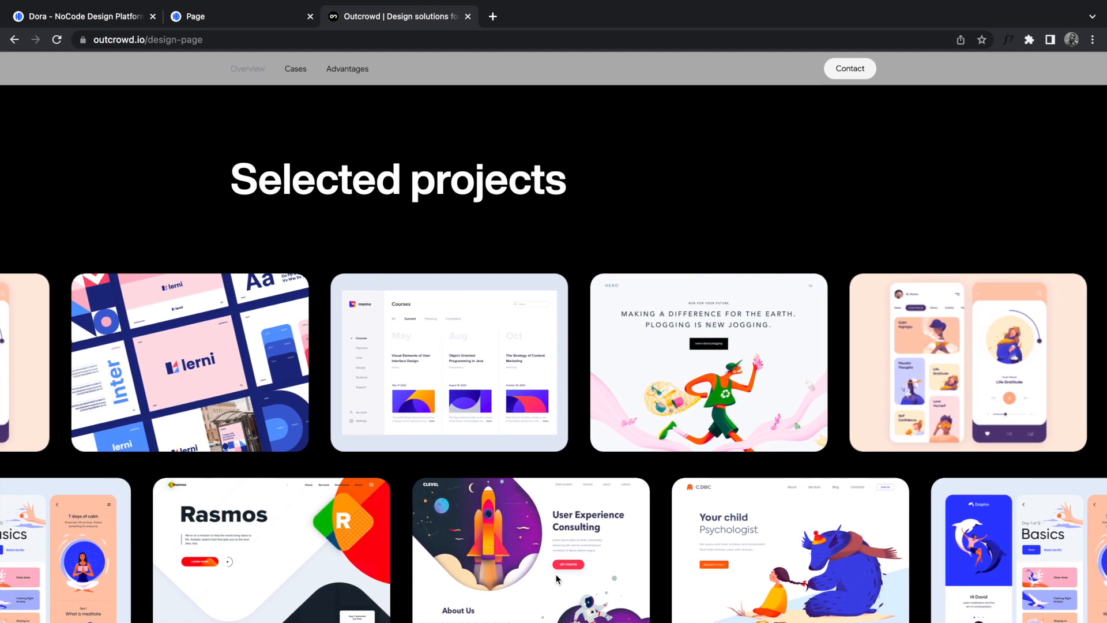
Step: Review the rest of Outcrowd's design page, then return to the Toyota landing page in Dora
scroll(555, 573, "down", 2)
scroll(558, 579, "down", 5)
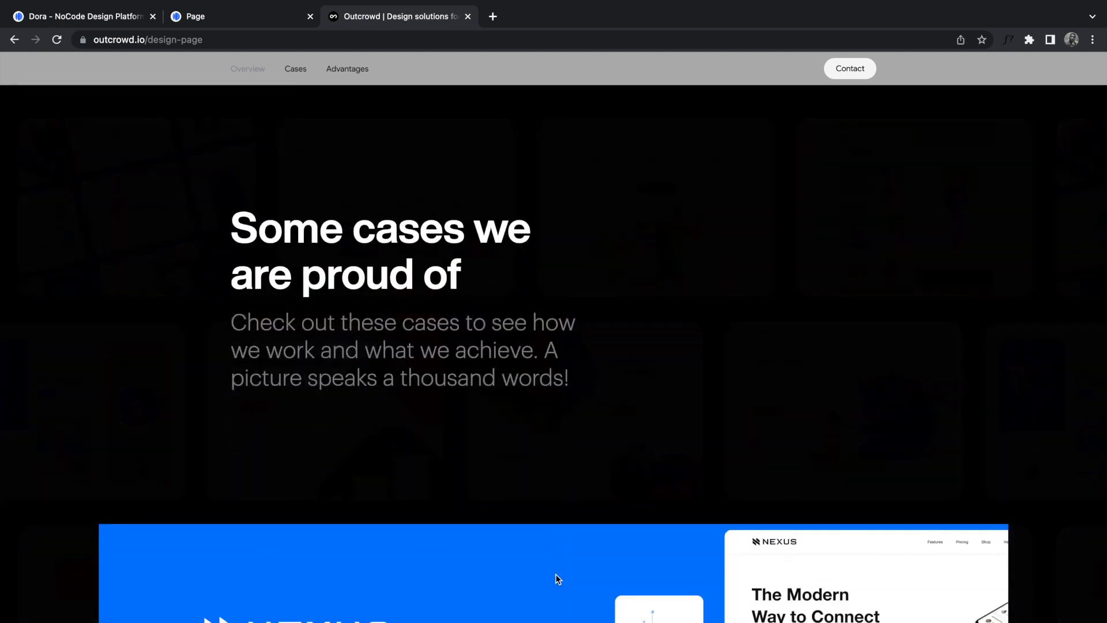
scroll(558, 579, "down", 10)
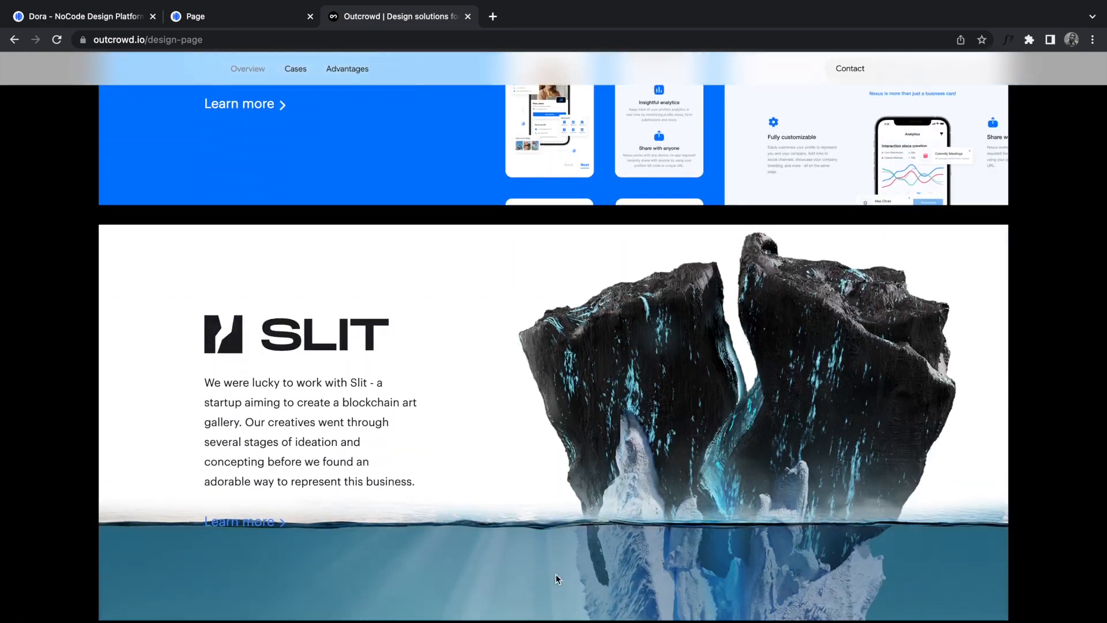
scroll(555, 574, "down", 15)
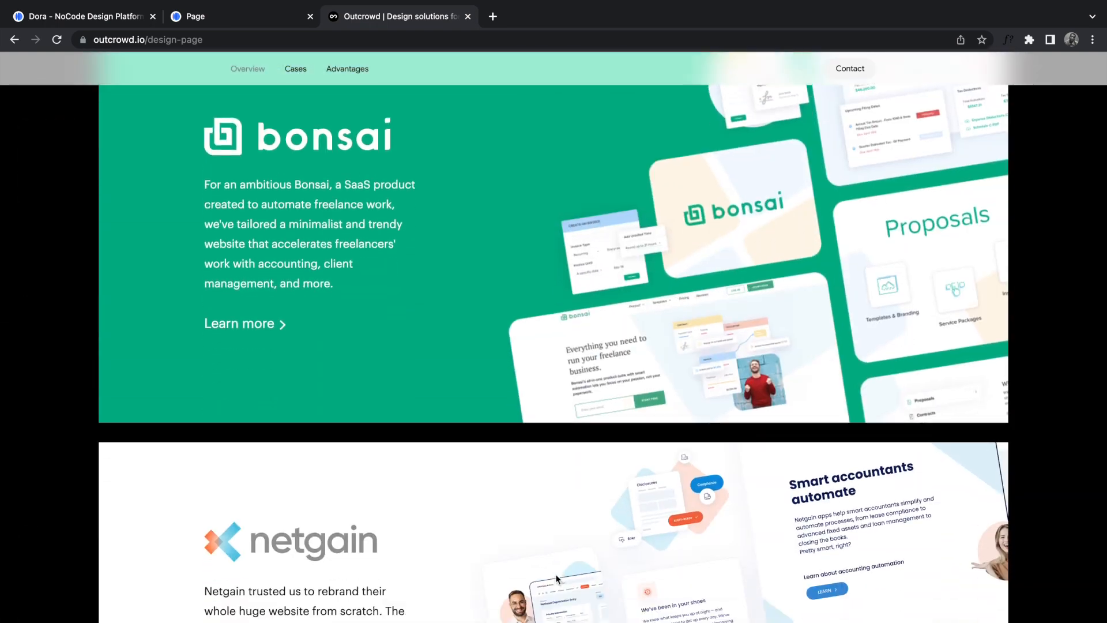
scroll(556, 579, "down", 15)
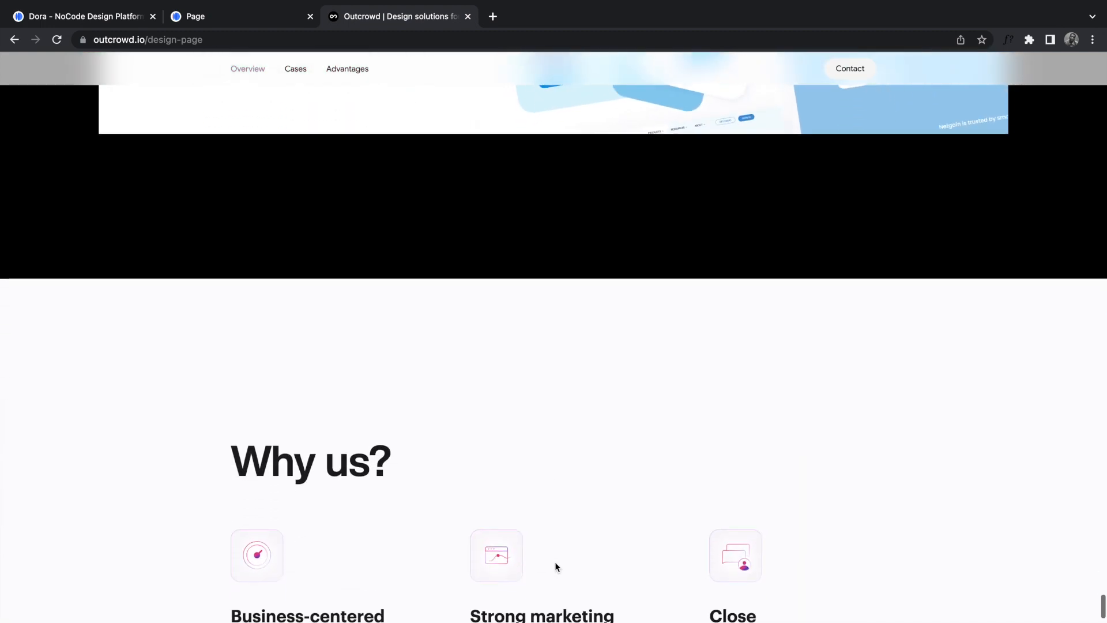
scroll(555, 567, "down", 5)
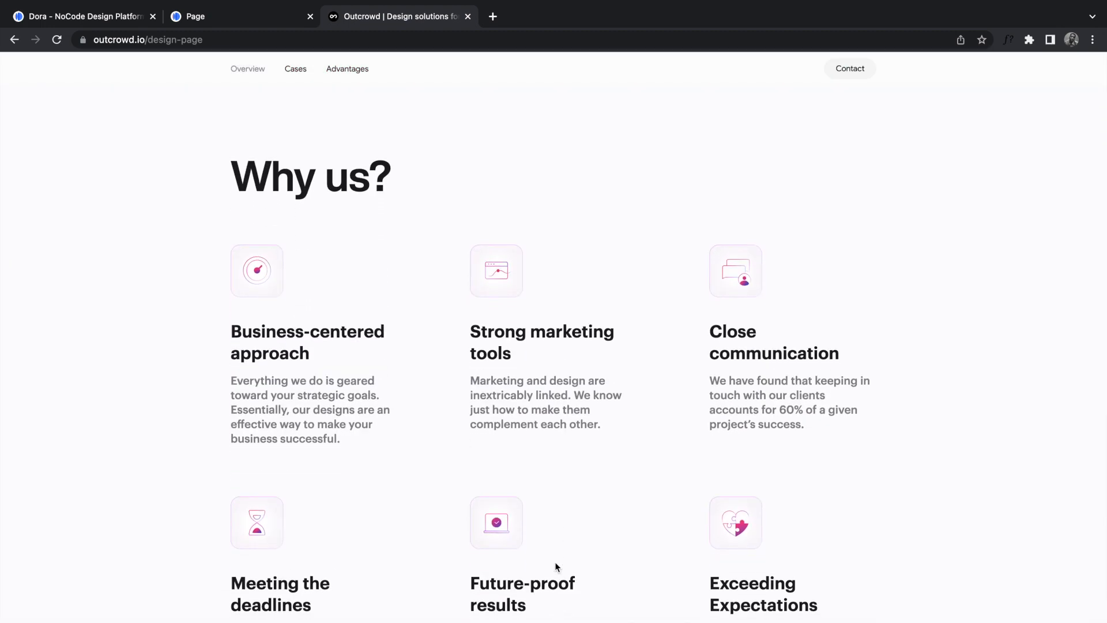
scroll(555, 564, "down", 8)
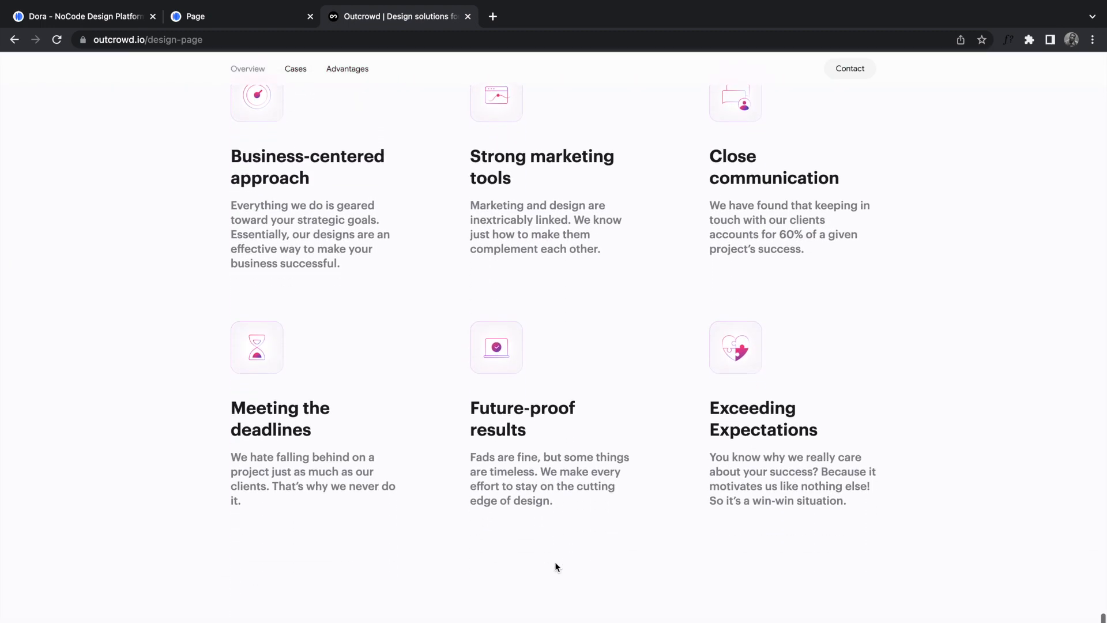
scroll(556, 565, "down", 12)
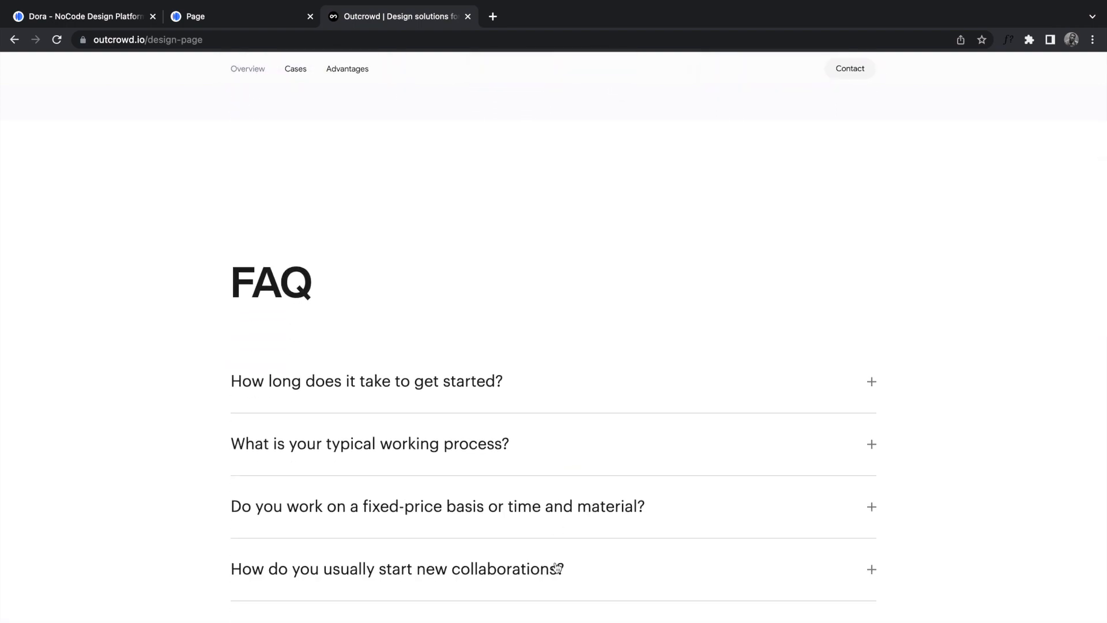
scroll(556, 565, "up", 15)
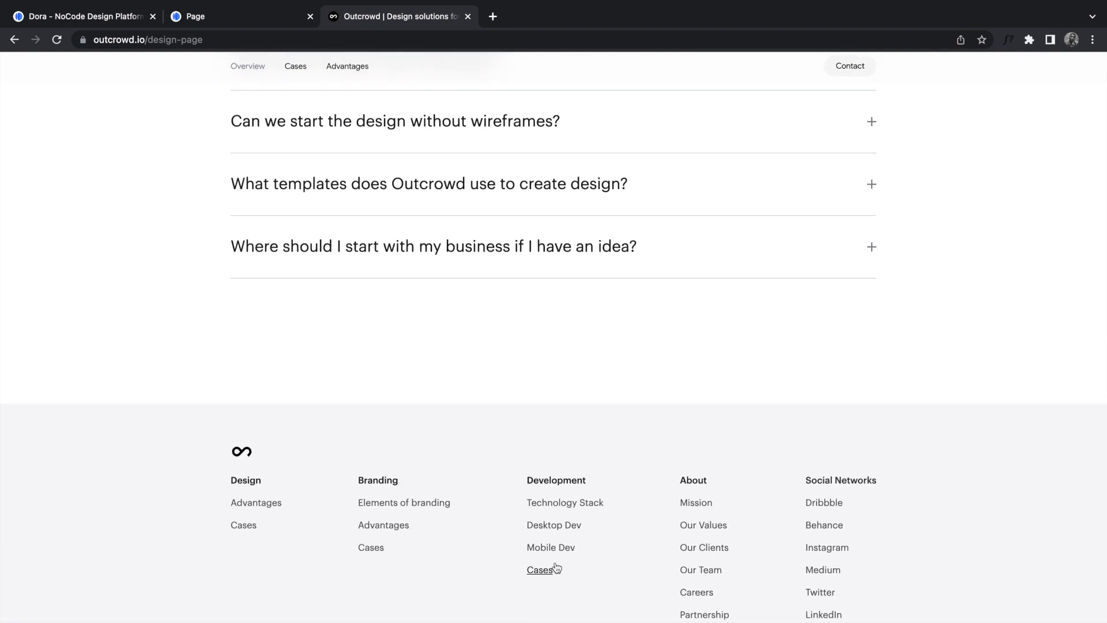
scroll(558, 567, "up", 15)
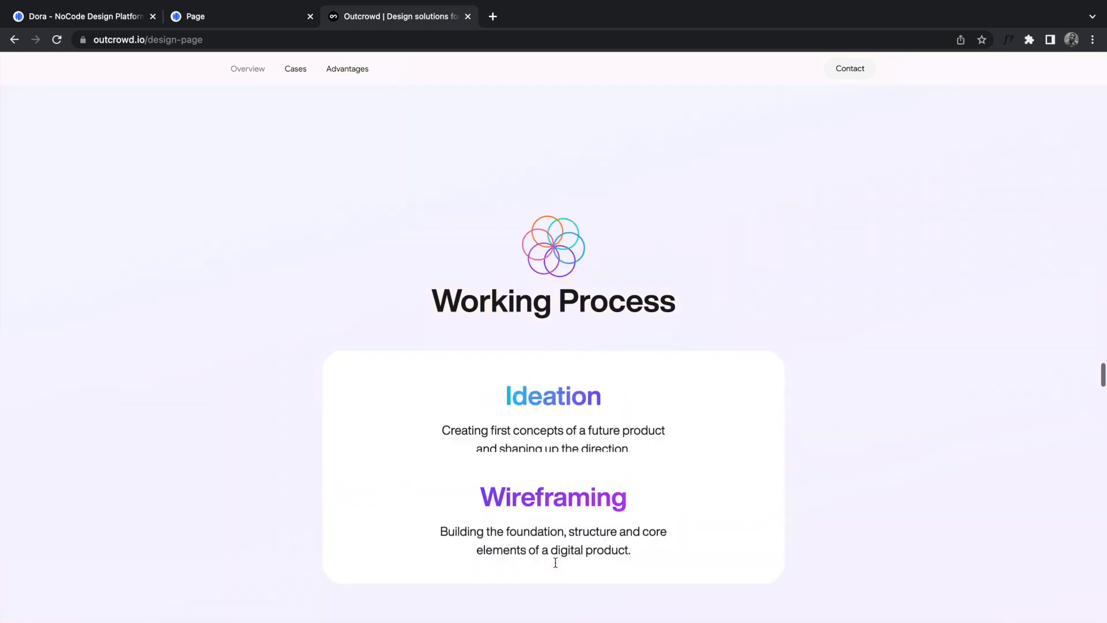
scroll(558, 566, "up", 10)
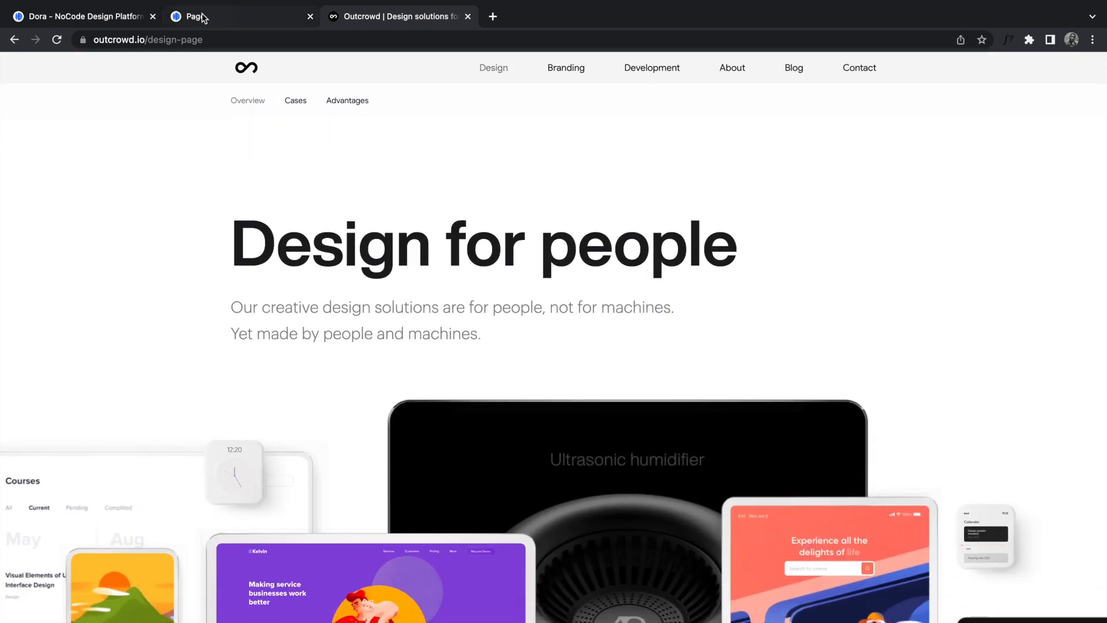
left_click(203, 18)
left_click(86, 17)
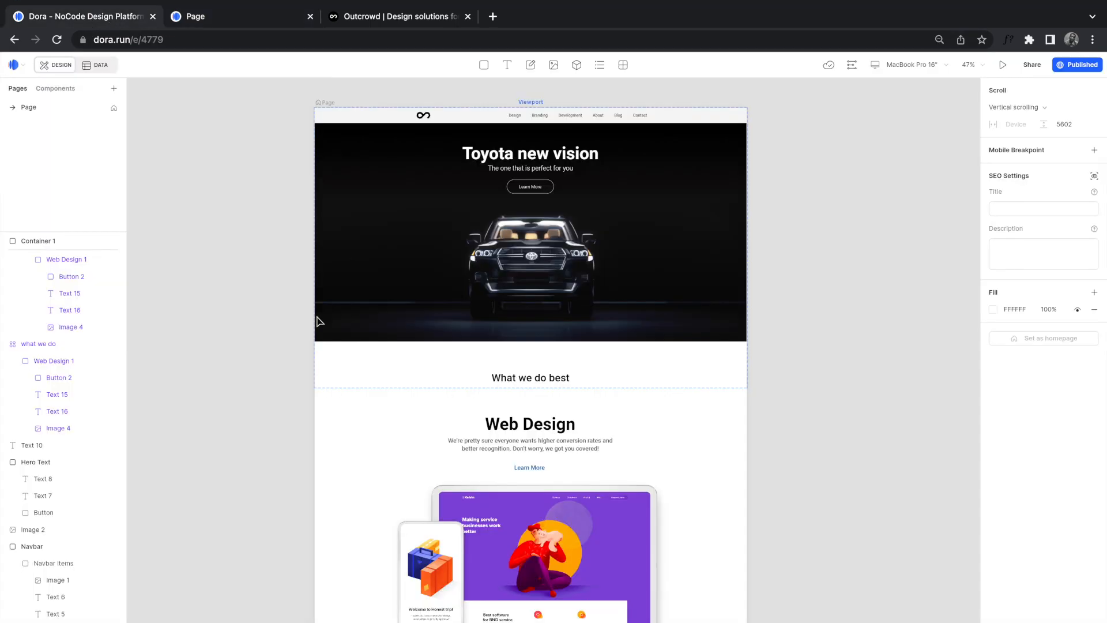